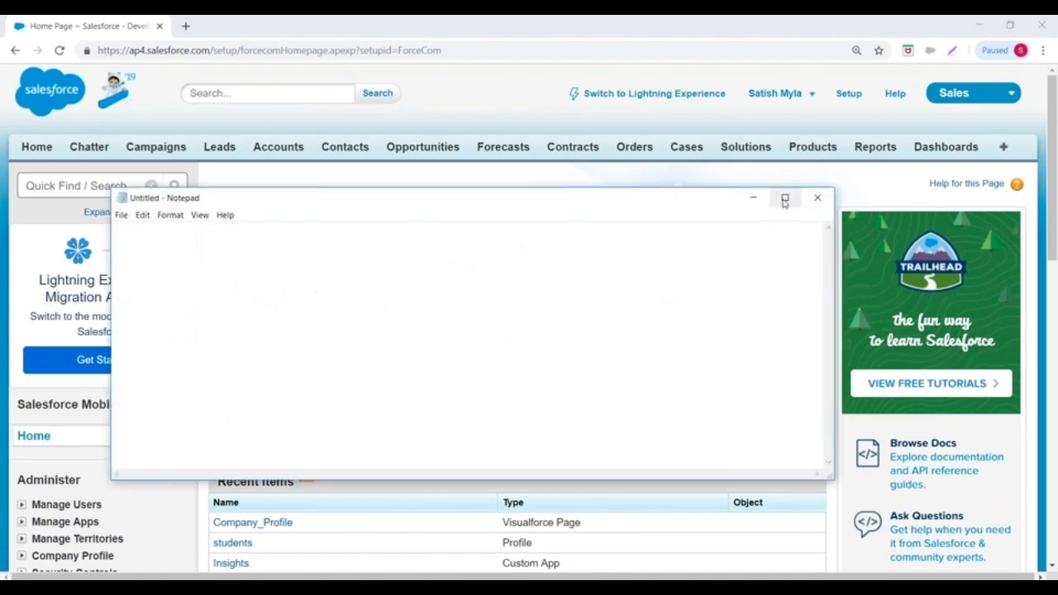
- Maximize the blank Notepad note and type 'Object :' and 'Tab:' as separate headings
{"action": "left_click", "coordinate": [784, 199]}
{"action": "type", "text": "Object :"}
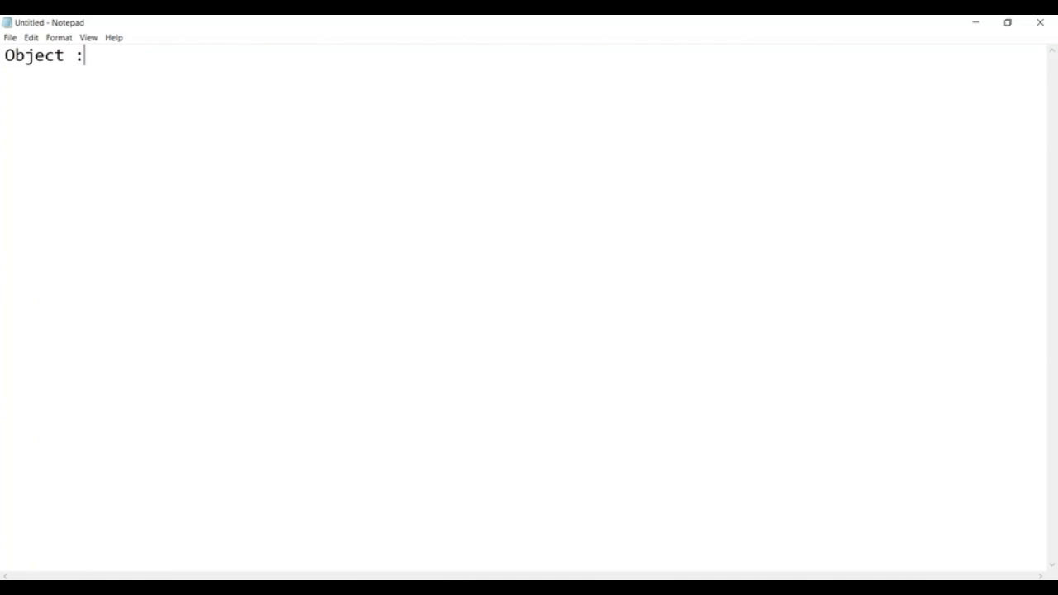
{"action": "key", "text": "Return"}
{"action": "key", "text": "Return"}
{"action": "type", "text": "Tab:"}
- Back in the browser, go through the Campaigns, Leads and Accounts tabs, ending on Contacts
{"action": "left_click", "coordinate": [459, 588]}
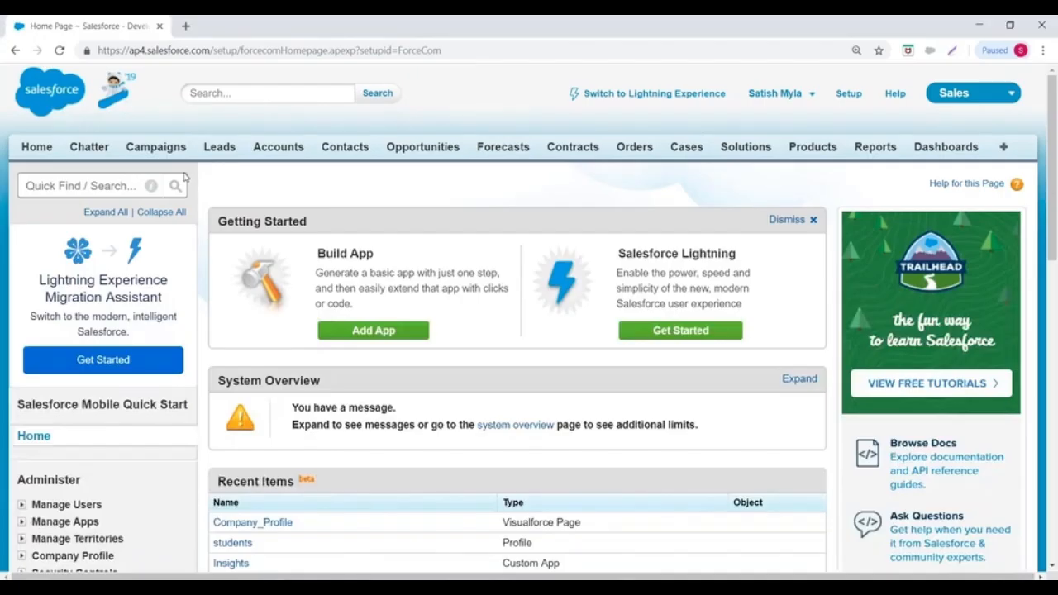
{"action": "left_click", "coordinate": [157, 147]}
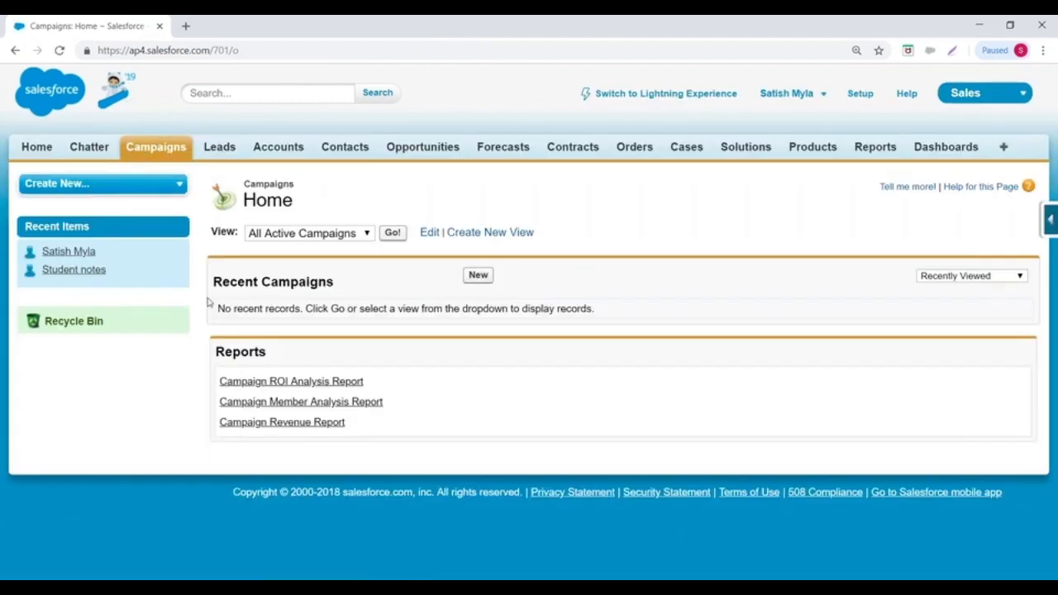
{"action": "left_click", "coordinate": [219, 150]}
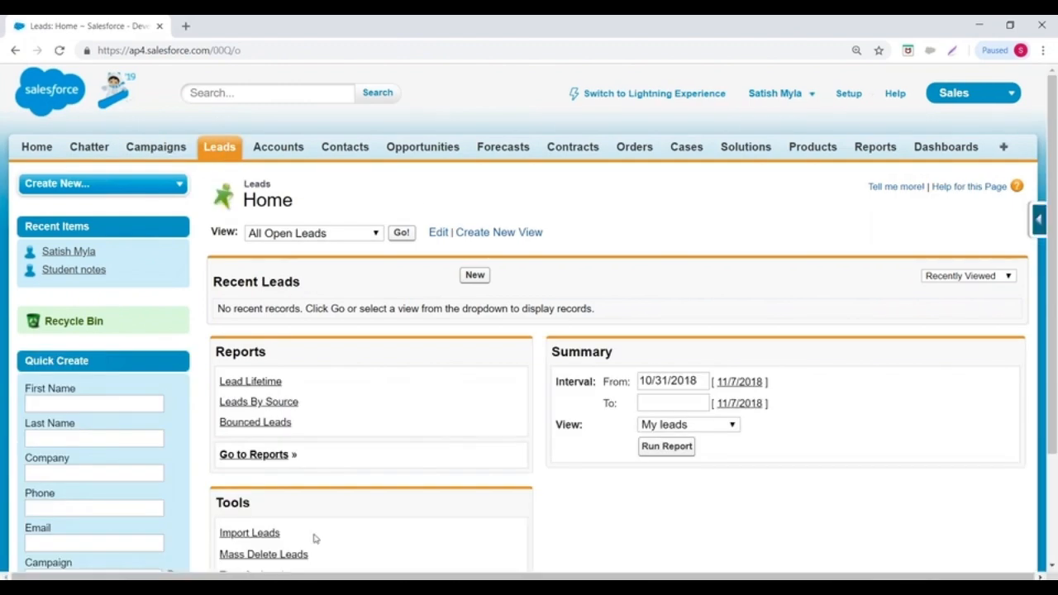
{"action": "left_click", "coordinate": [282, 148]}
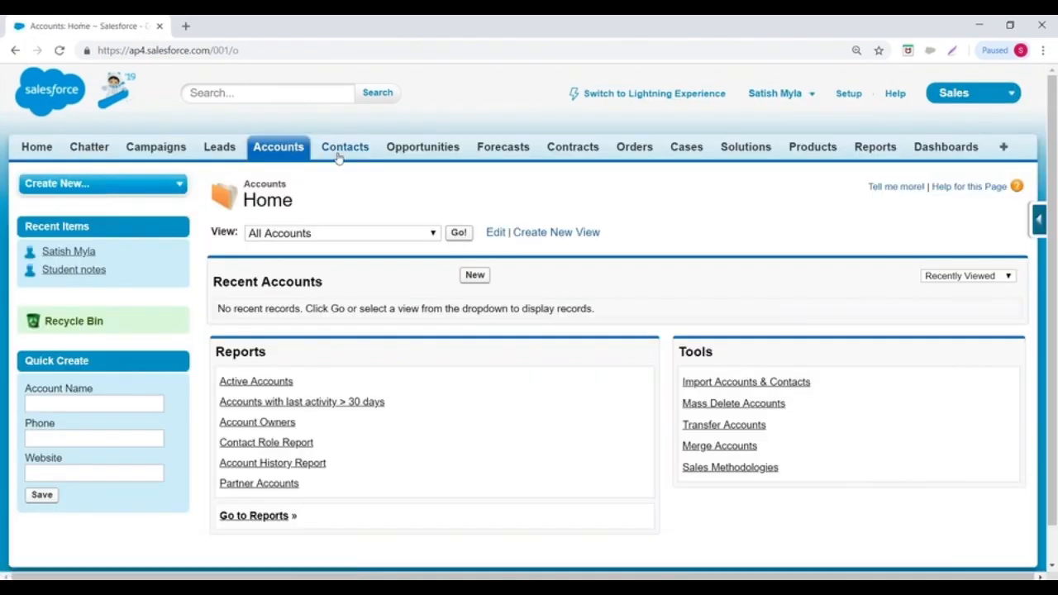
{"action": "left_click", "coordinate": [344, 154]}
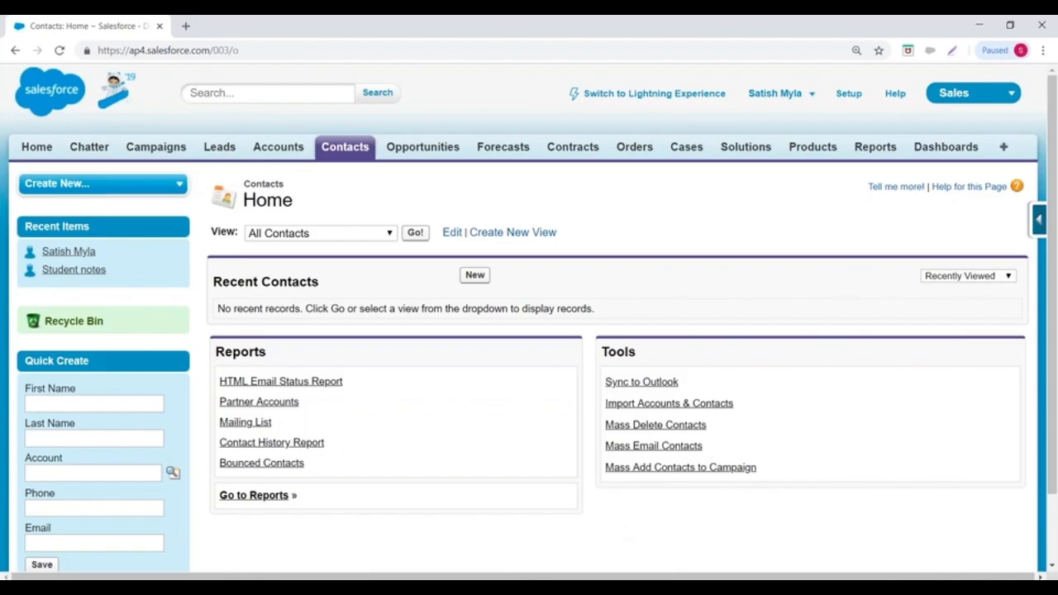
- Add an 'Application :' heading below 'Tab:' in Notepad, then open Salesforce's app menu
{"action": "key", "text": "alt+Tab"}
{"action": "key", "text": "Return"}
{"action": "key", "text": "Return"}
{"action": "type", "text": "A"}
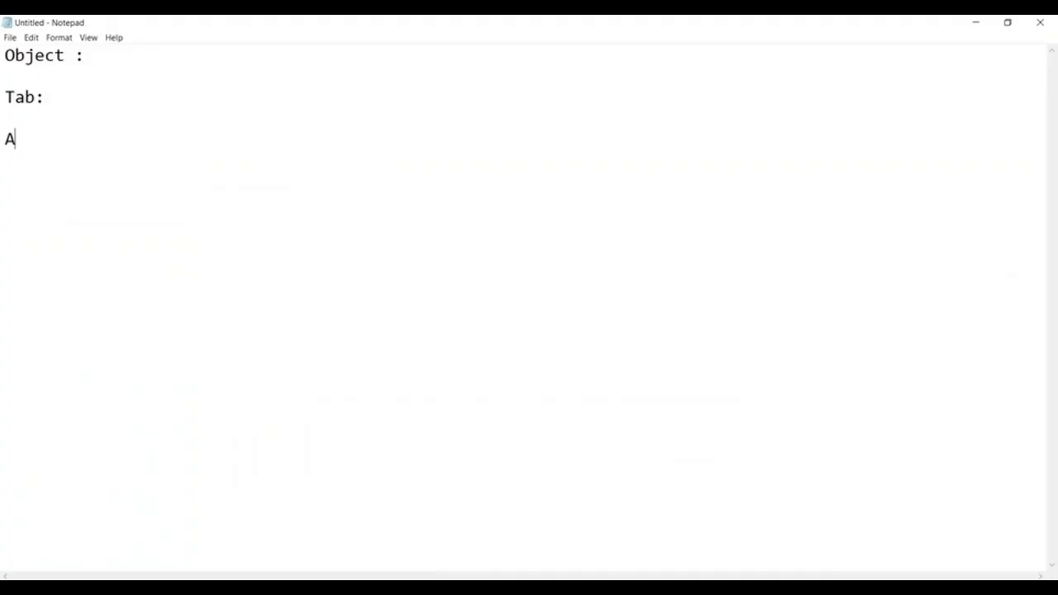
{"action": "type", "text": "pplication :"}
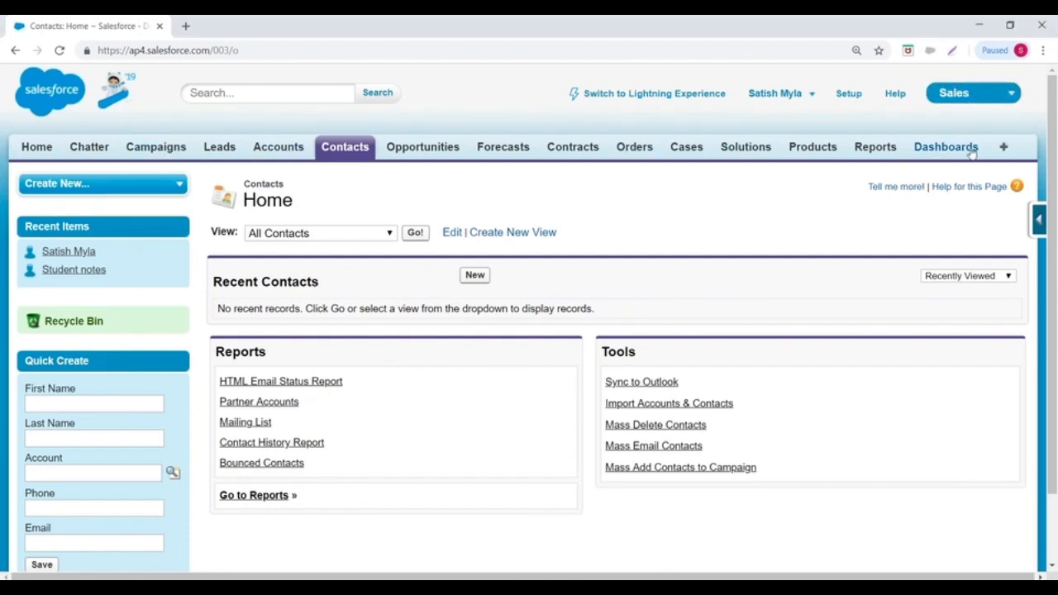
{"action": "left_click", "coordinate": [966, 94]}
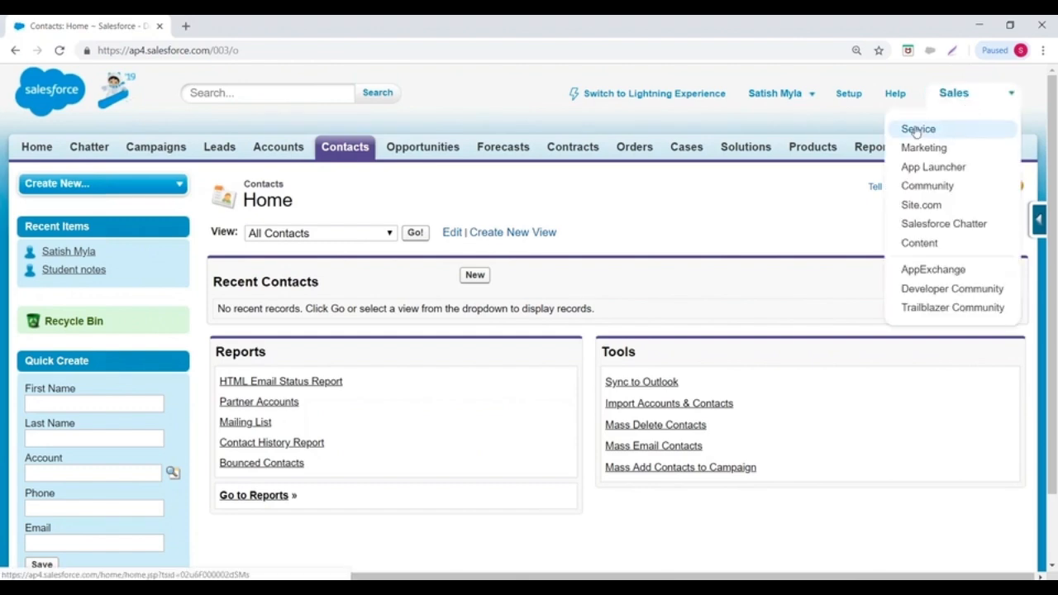
- Switch Salesforce to the Service app, then to the Community app
{"action": "left_click", "coordinate": [917, 130]}
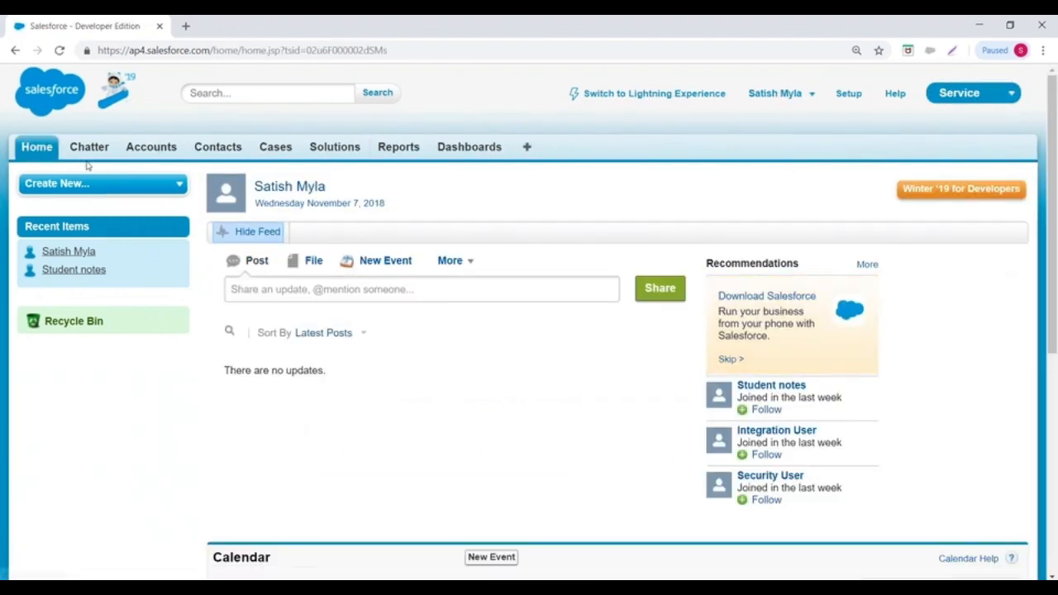
{"action": "left_click", "coordinate": [996, 97]}
{"action": "left_click", "coordinate": [909, 190]}
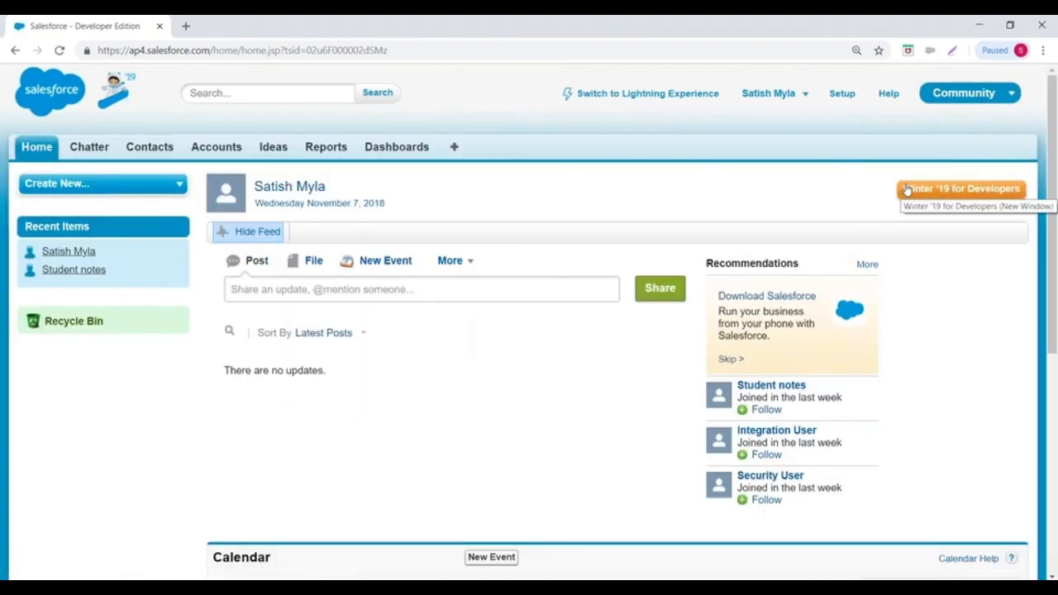
- Add 'Profile :' and 'User :' headings on new lines below 'Application :' in Notepad
{"action": "key", "text": "alt+Tab"}
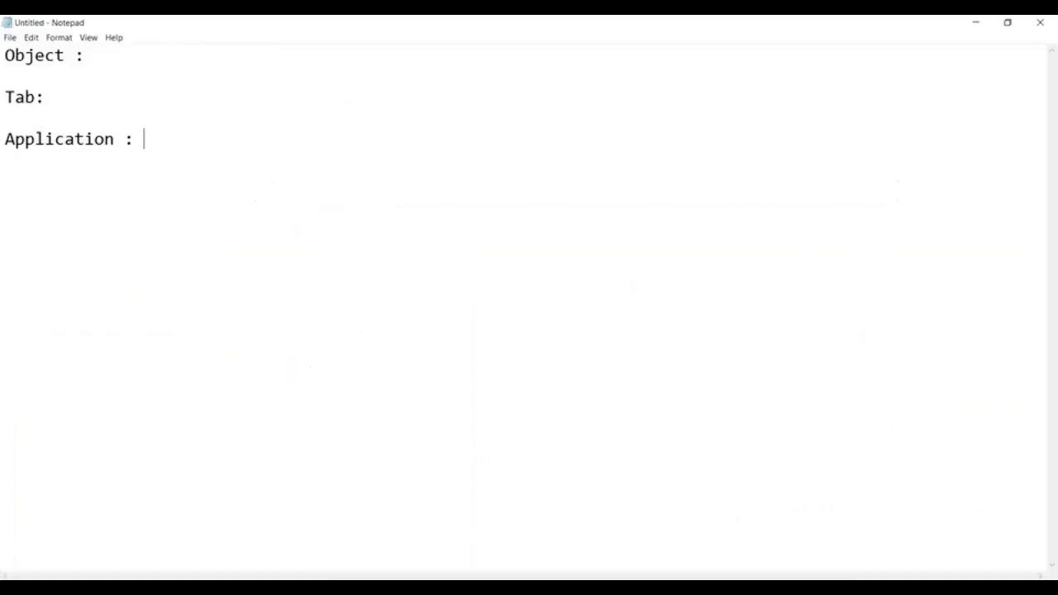
{"action": "key", "text": "Return"}
{"action": "key", "text": "Return"}
{"action": "type", "text": "Profile  \""}
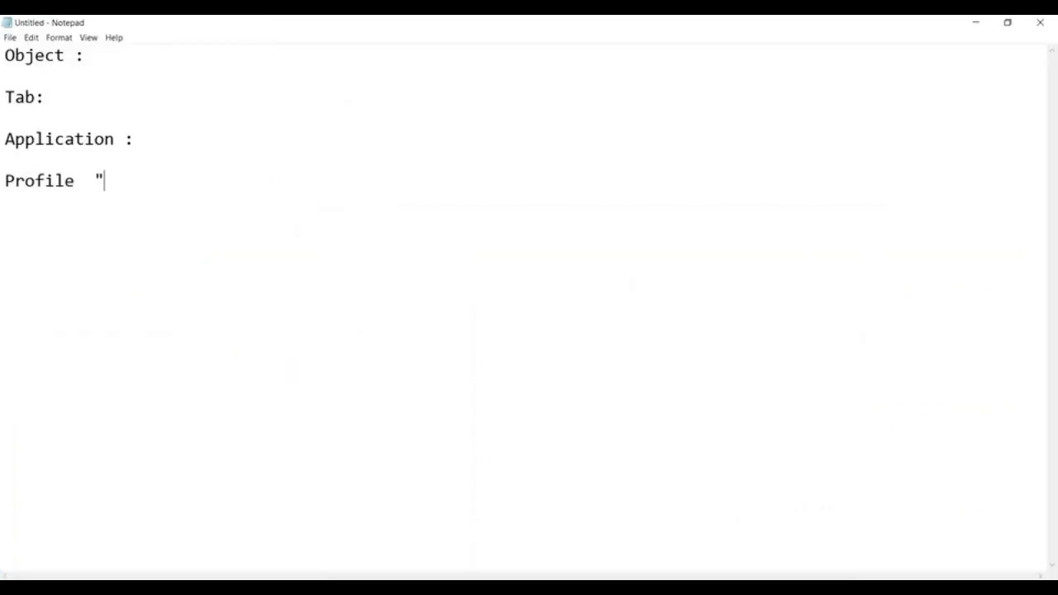
{"action": "key", "text": "BackSpace"}
{"action": "type", "text": ":"}
{"action": "key", "text": "Return"}
{"action": "key", "text": "Return"}
{"action": "type", "text": "User   :"}
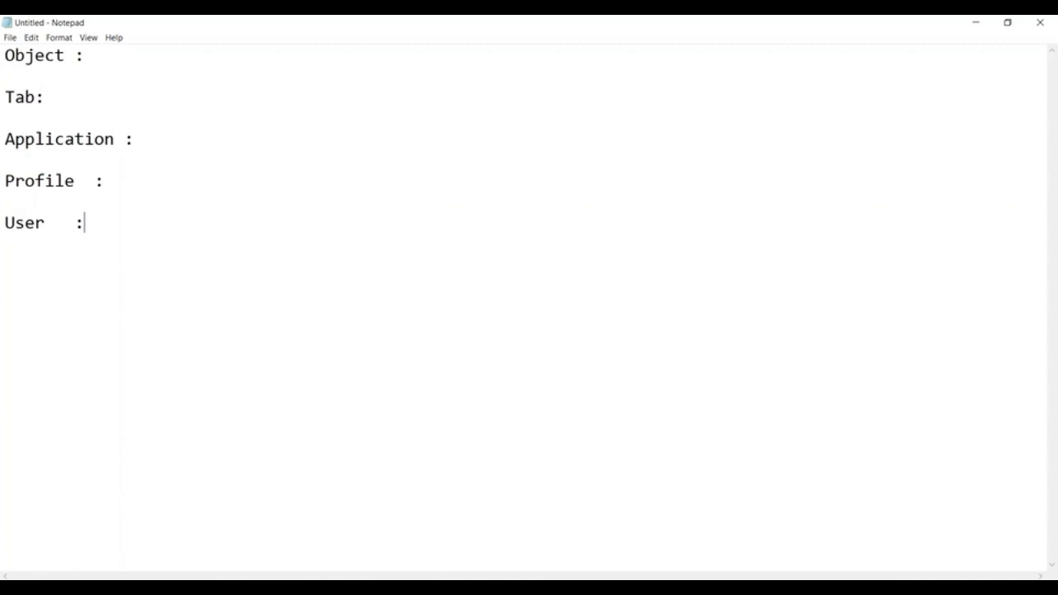
- Highlight the Tab, Application, Profile and User headings, then all five, and clear the selection
{"action": "left_click_drag", "start_coordinate": [6, 97], "coordinate": [66, 98]}
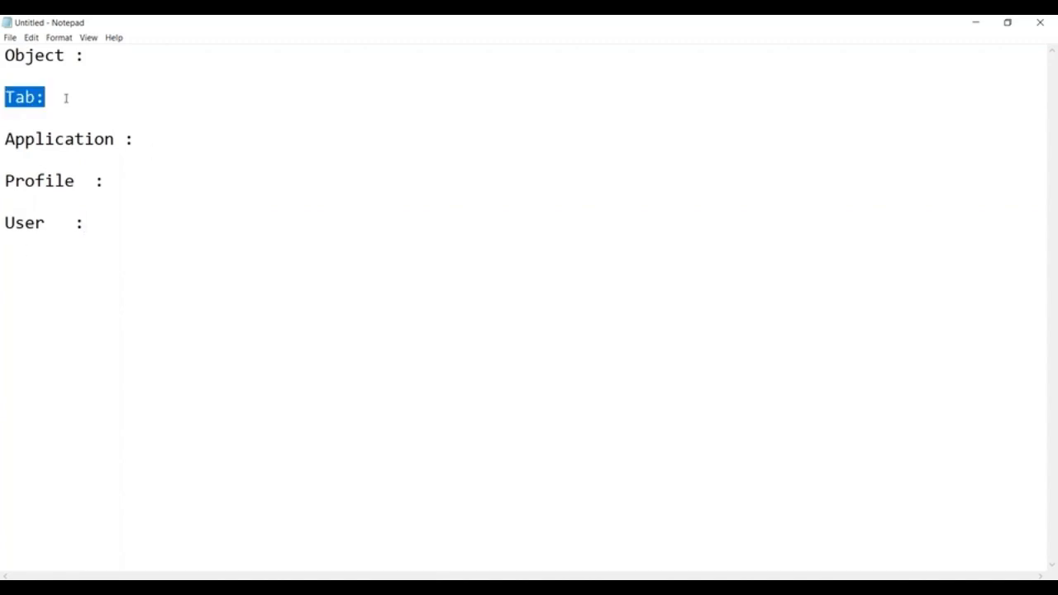
{"action": "left_click_drag", "start_coordinate": [7, 140], "coordinate": [149, 134]}
{"action": "left_click_drag", "start_coordinate": [5, 180], "coordinate": [94, 181]}
{"action": "left_click_drag", "start_coordinate": [6, 222], "coordinate": [85, 223]}
{"action": "left_click_drag", "start_coordinate": [5, 55], "coordinate": [162, 243]}
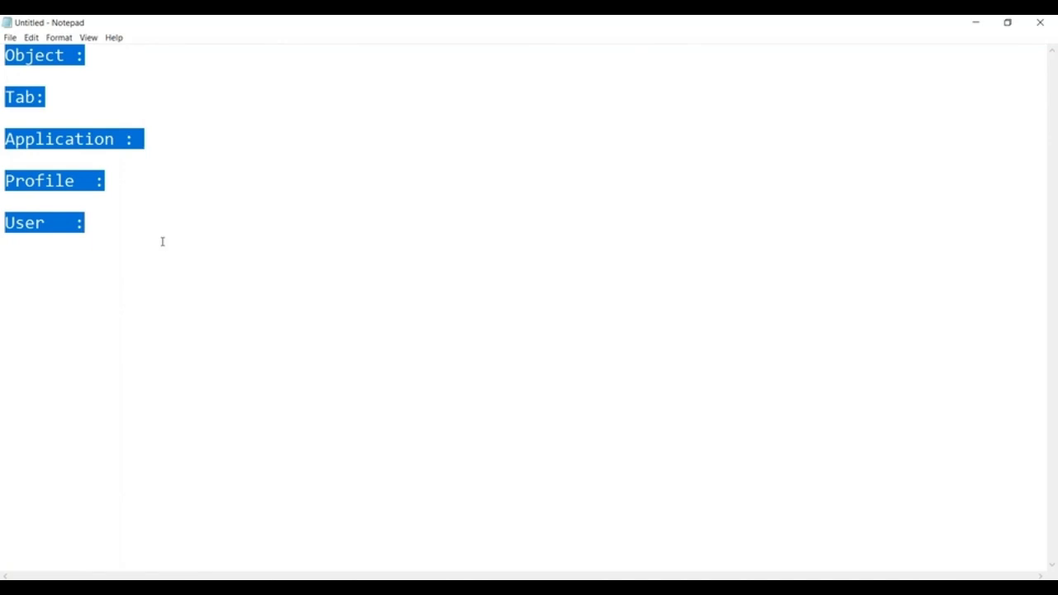
{"action": "left_click", "coordinate": [447, 231]}
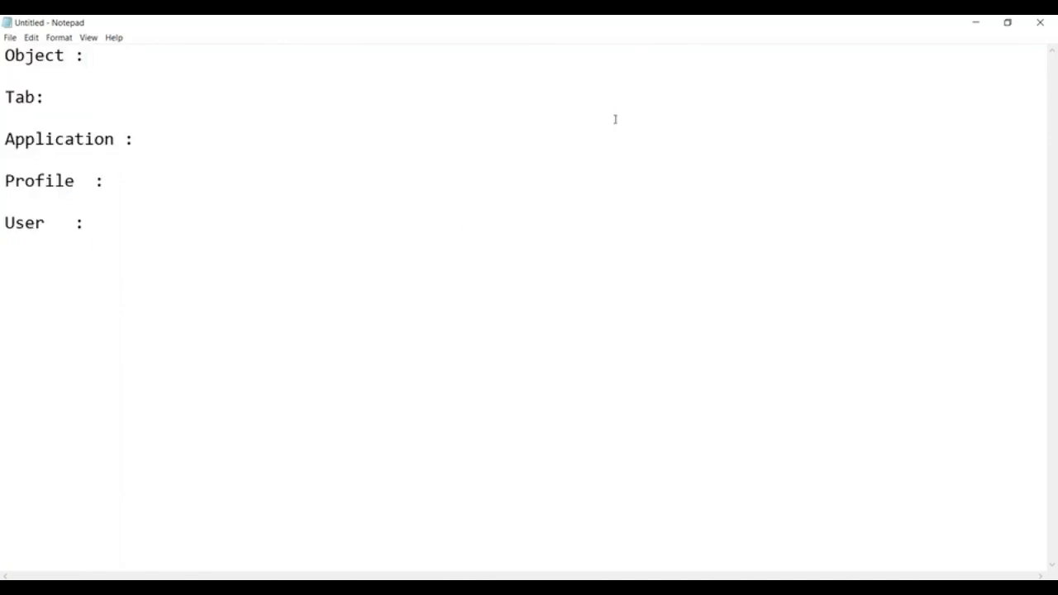
- Minimize Notepad and switch Salesforce from the Community app back to Sales
{"action": "left_click", "coordinate": [975, 22]}
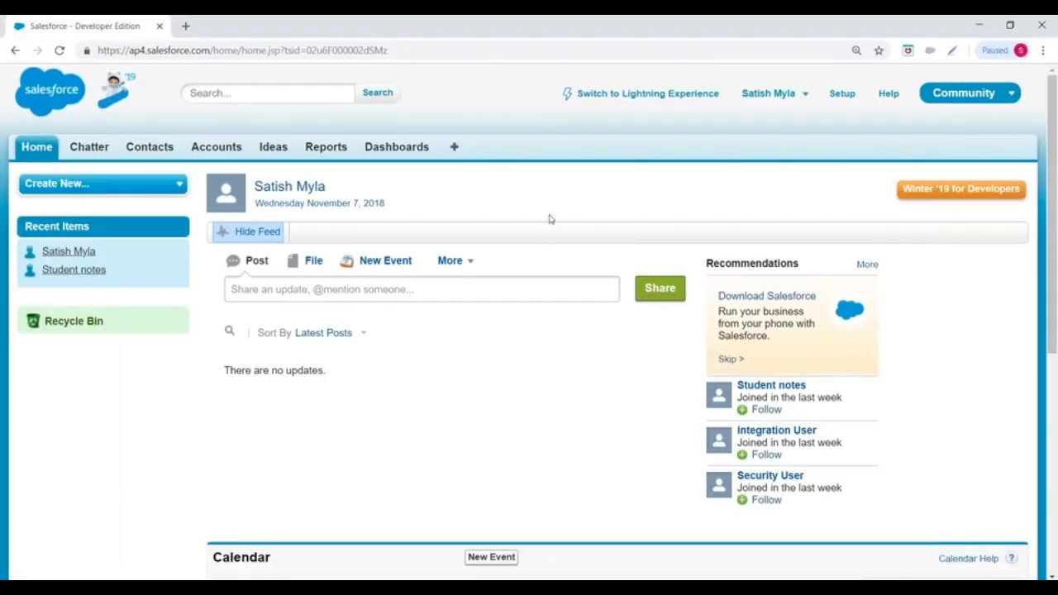
{"action": "left_click", "coordinate": [968, 97]}
{"action": "left_click", "coordinate": [911, 132]}
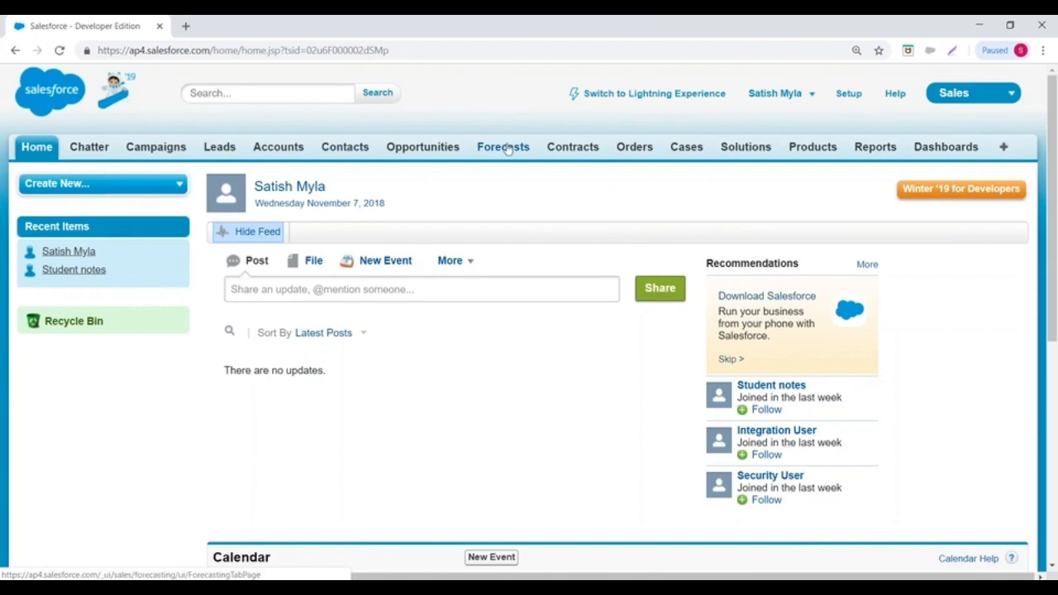
- Find Documents in the All Tabs list and open its home page
{"action": "left_click", "coordinate": [1005, 148]}
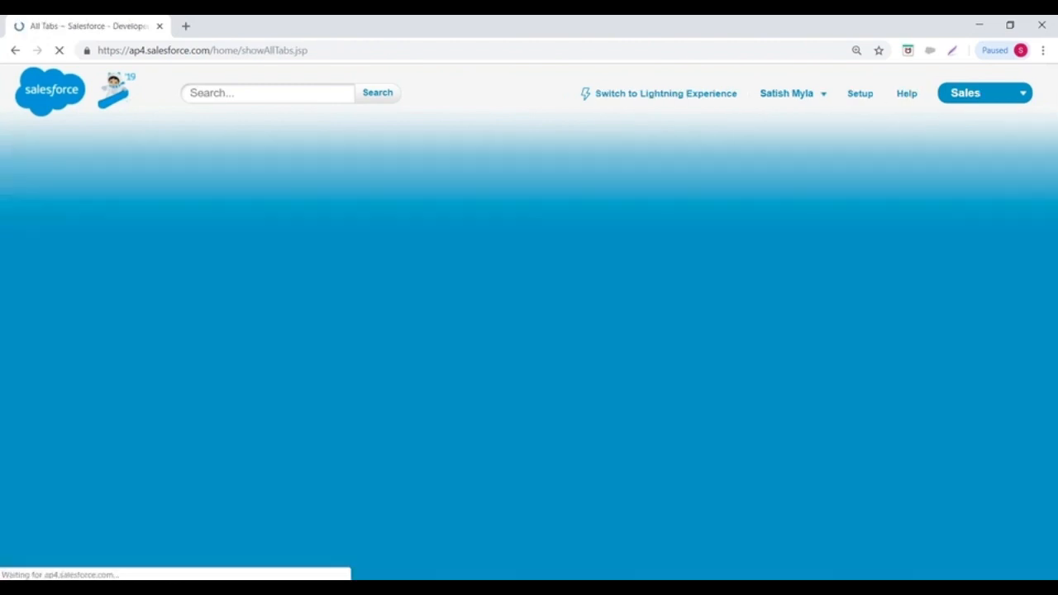
{"action": "scroll", "coordinate": [350, 282], "scroll_direction": "down", "scroll_amount": 5}
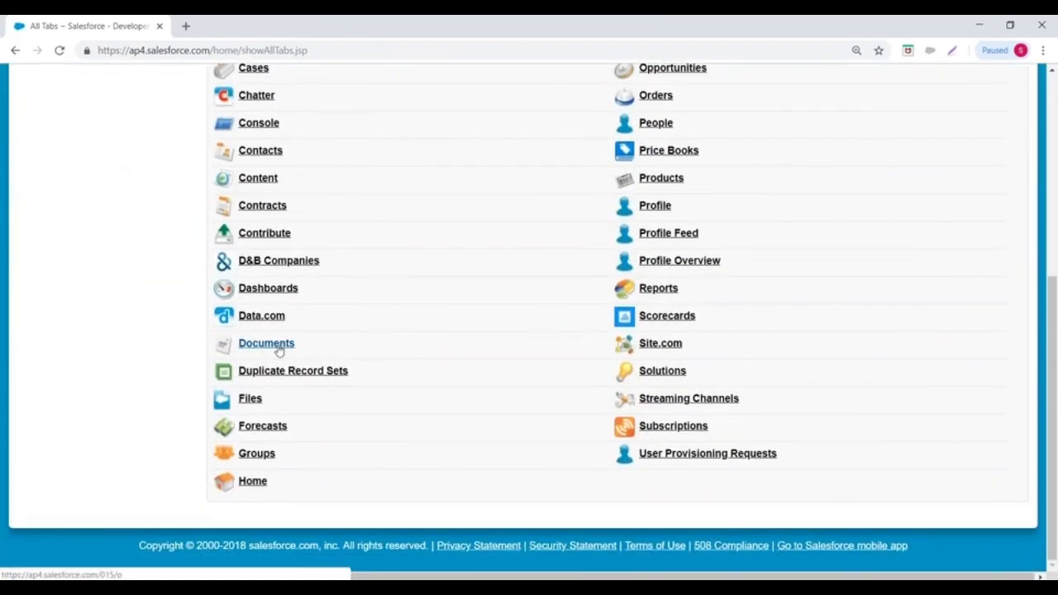
{"action": "scroll", "coordinate": [273, 347], "scroll_direction": "up", "scroll_amount": 4}
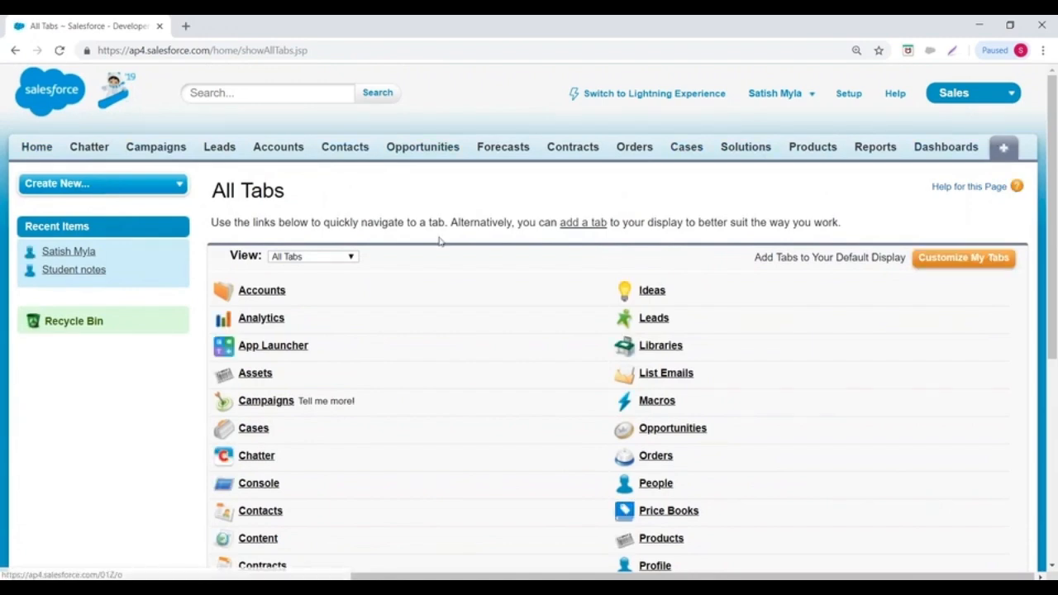
{"action": "scroll", "coordinate": [424, 245], "scroll_direction": "down", "scroll_amount": 3}
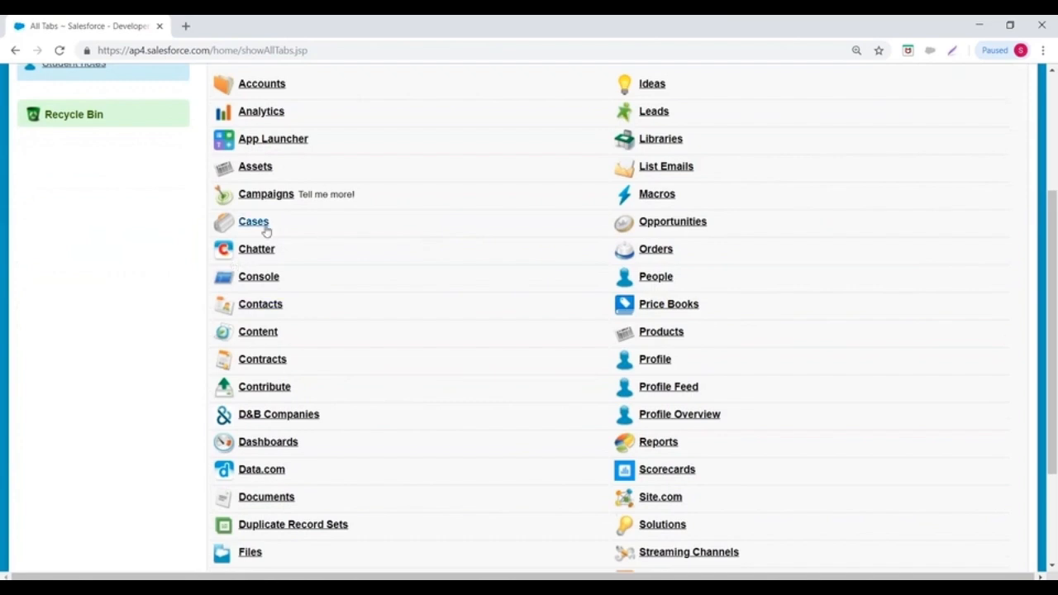
{"action": "scroll", "coordinate": [308, 372], "scroll_direction": "down", "scroll_amount": 1}
{"action": "left_click", "coordinate": [258, 433]}
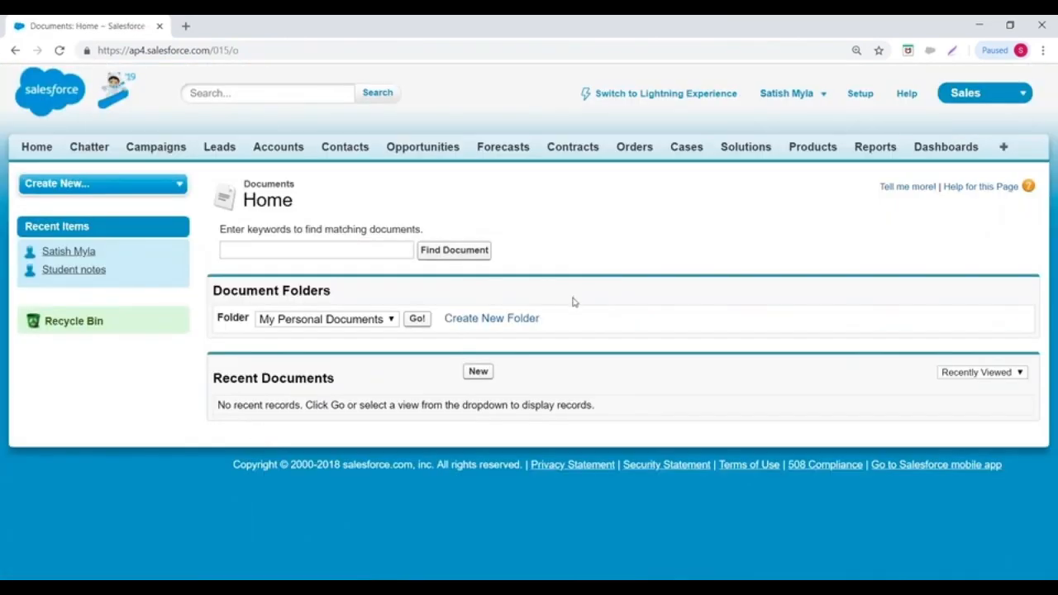
- Start a new document upload and review its Internal and Externally Available Image options
{"action": "left_click", "coordinate": [477, 371]}
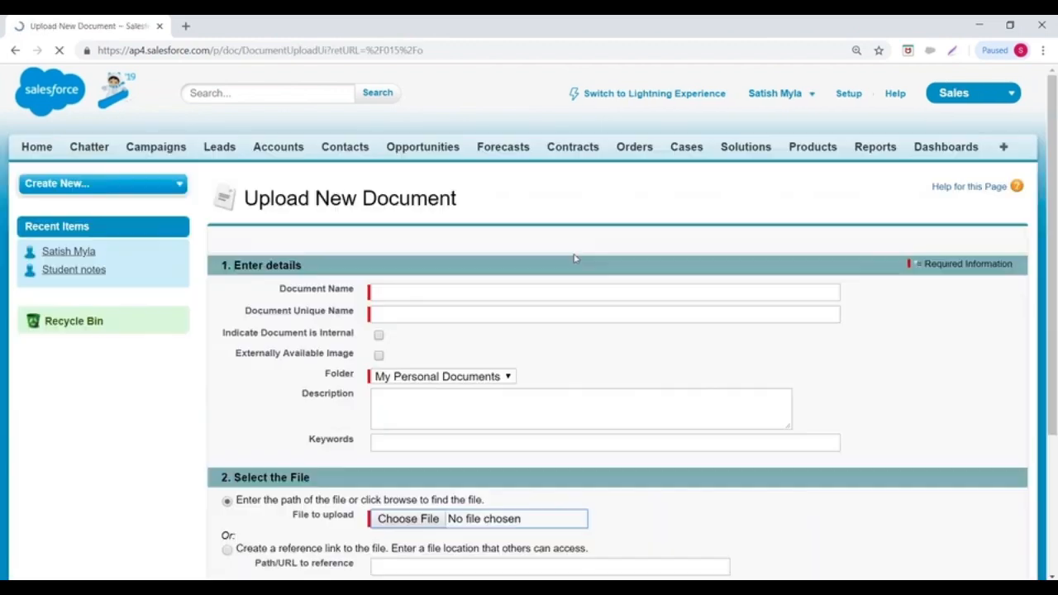
{"action": "scroll", "coordinate": [575, 258], "scroll_direction": "down", "scroll_amount": 2}
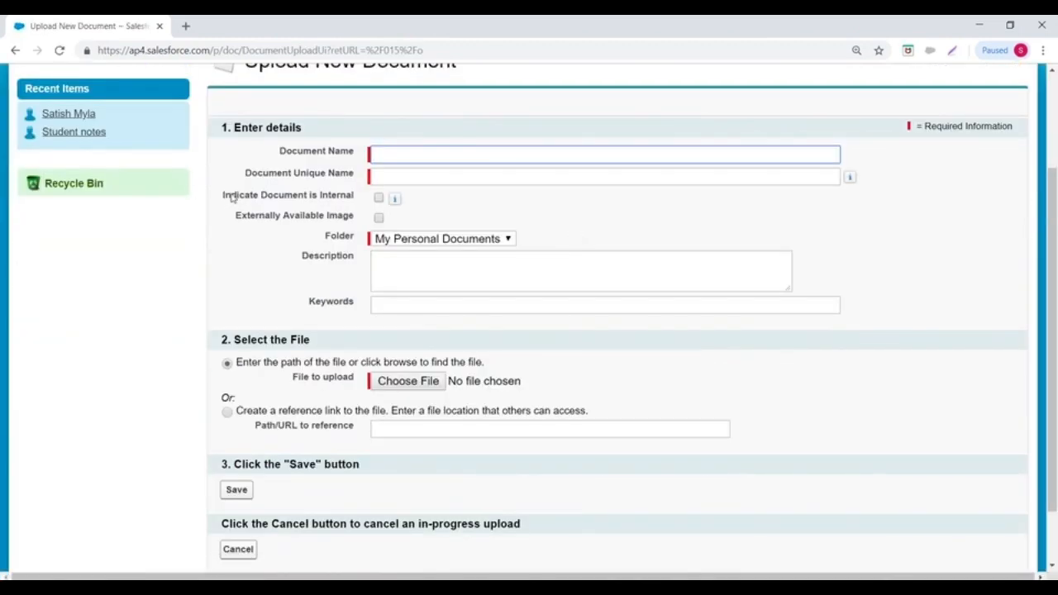
{"action": "left_click_drag", "start_coordinate": [219, 197], "coordinate": [368, 196]}
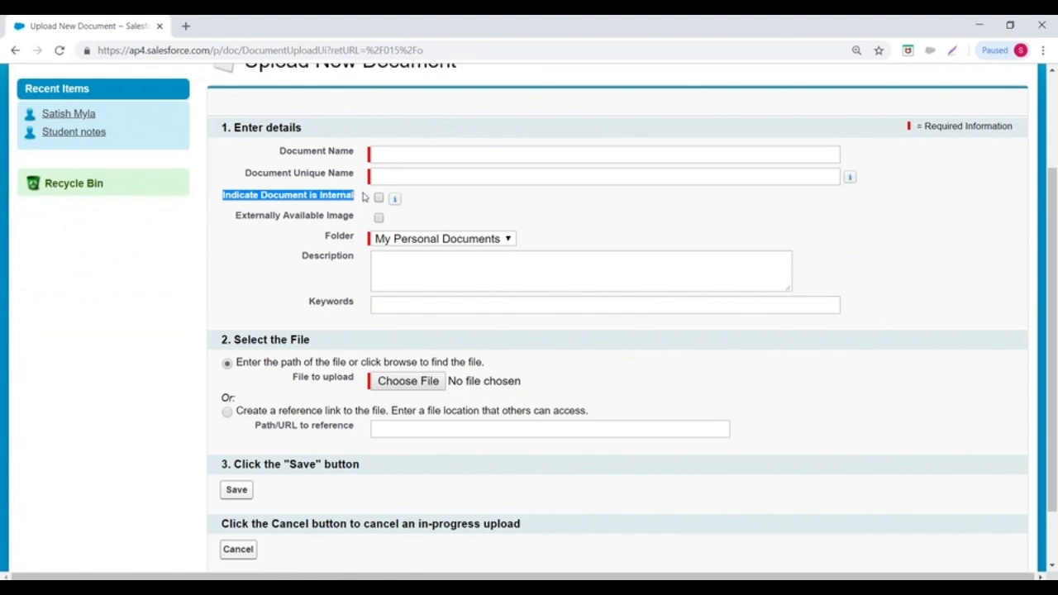
{"action": "left_click_drag", "start_coordinate": [236, 219], "coordinate": [356, 218]}
{"action": "left_click", "coordinate": [576, 219]}
{"action": "left_click_drag", "start_coordinate": [222, 196], "coordinate": [357, 196]}
{"action": "left_click", "coordinate": [425, 214]}
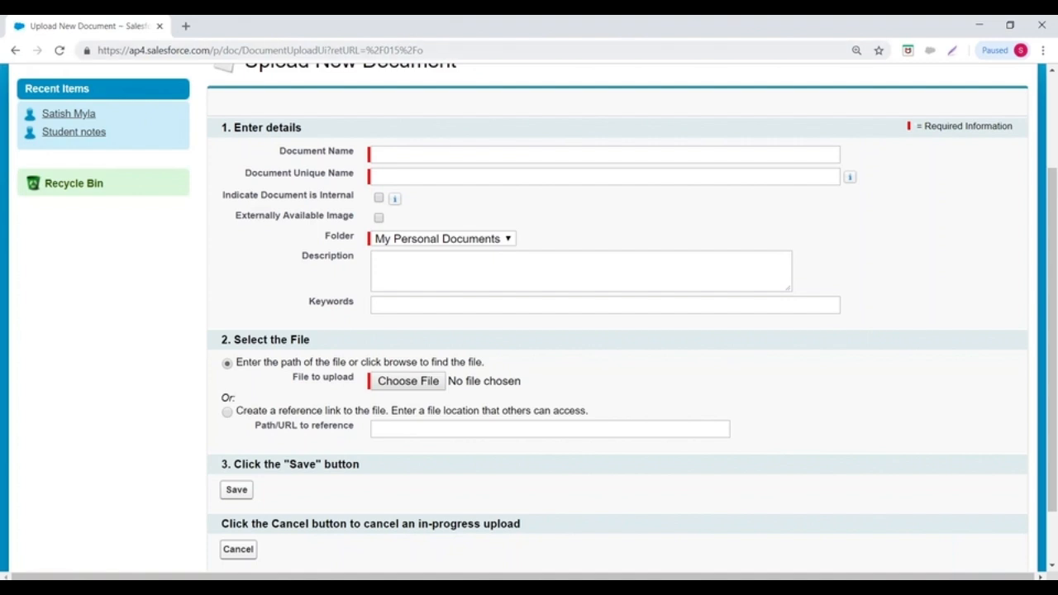
- Name the document 'Logo' with a matching unique name, mark it internal, and bring up the file picker
{"action": "left_click", "coordinate": [393, 150]}
{"action": "type", "text": "Logo"}
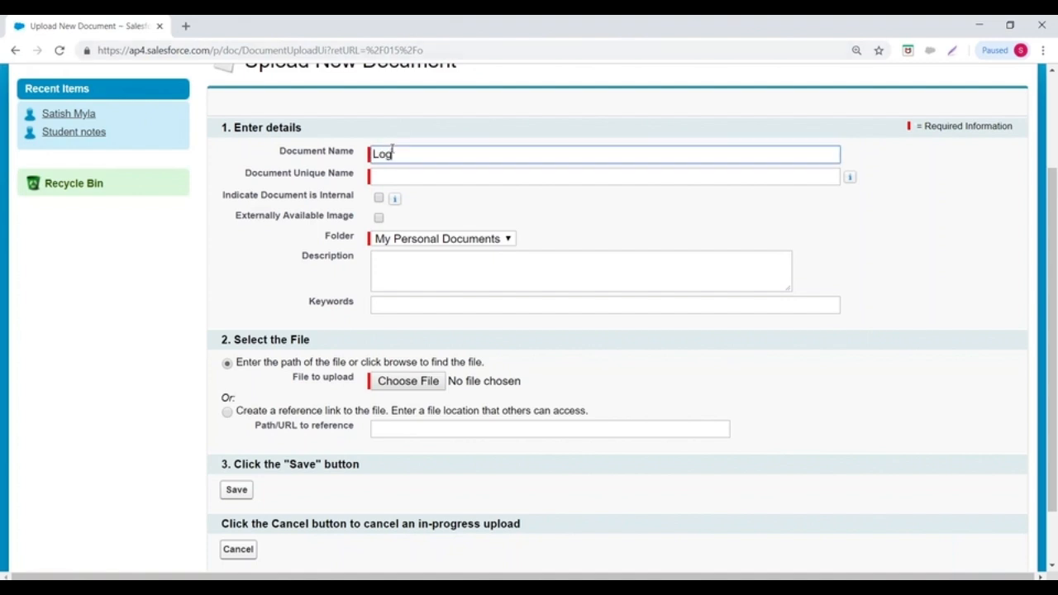
{"action": "left_click", "coordinate": [386, 176]}
{"action": "left_click", "coordinate": [380, 199]}
{"action": "left_click", "coordinate": [449, 240]}
{"action": "left_click", "coordinate": [449, 239]}
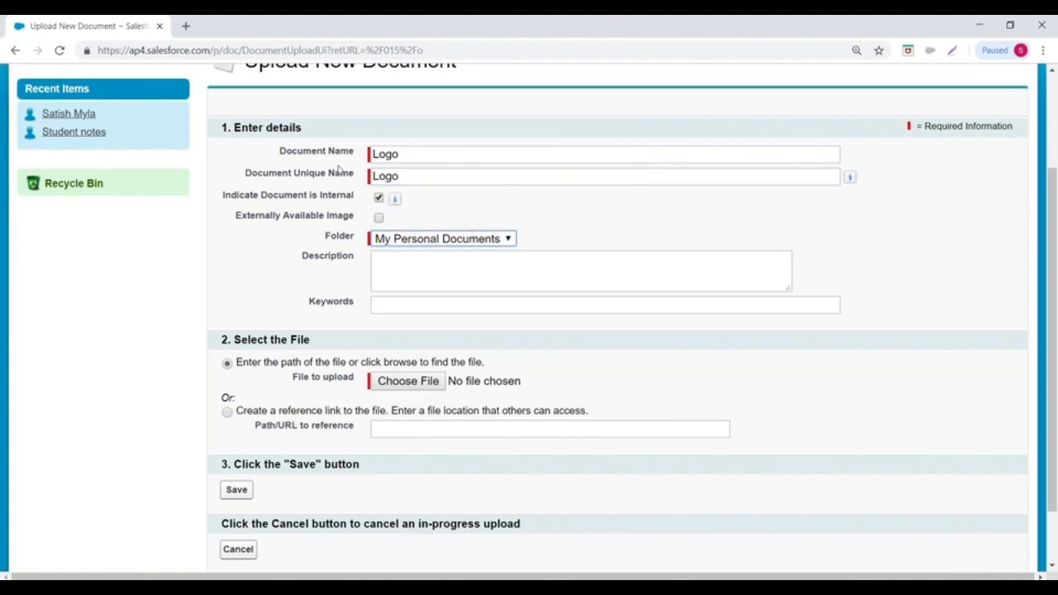
{"action": "scroll", "coordinate": [496, 195], "scroll_direction": "down", "scroll_amount": 1}
{"action": "left_click", "coordinate": [416, 309]}
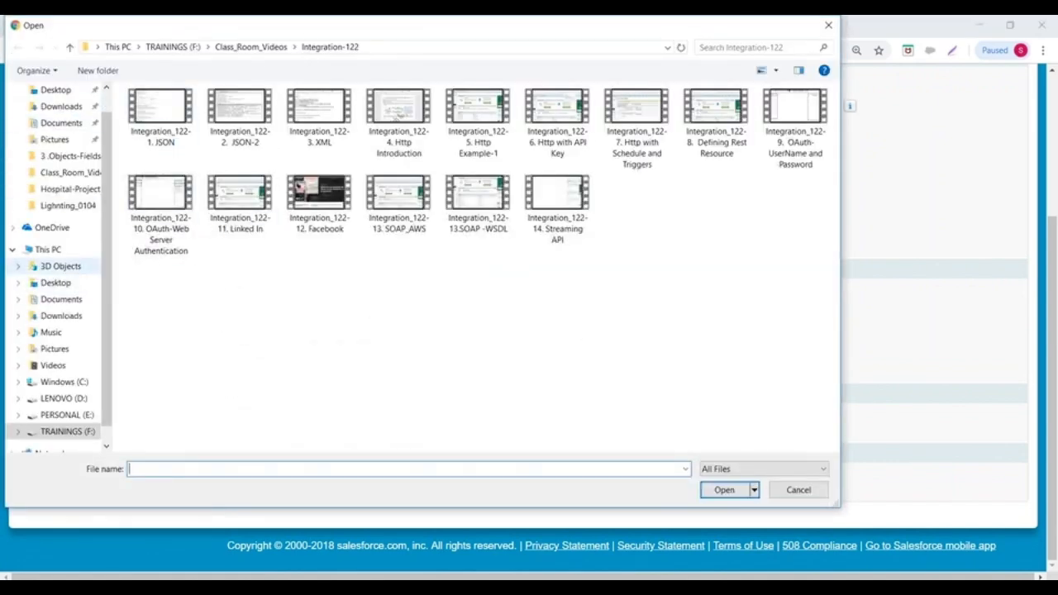
- Attach images.png from TRAININGS (F:) > Materials > 17 . Images to the upload
{"action": "left_click", "coordinate": [62, 432]}
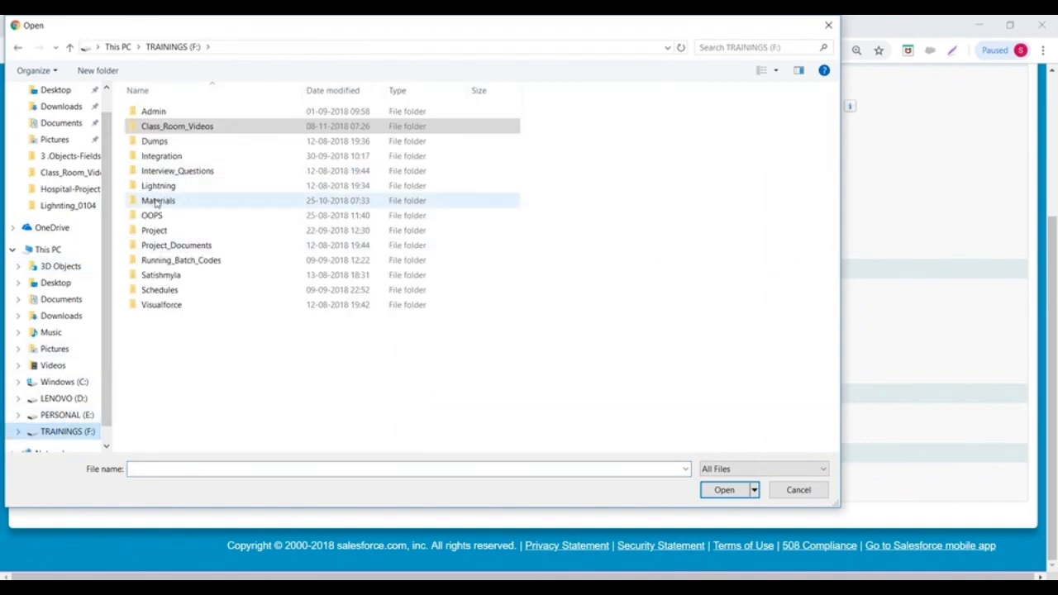
{"action": "double_click", "coordinate": [155, 201]}
{"action": "scroll", "coordinate": [396, 376], "scroll_direction": "down", "scroll_amount": 1}
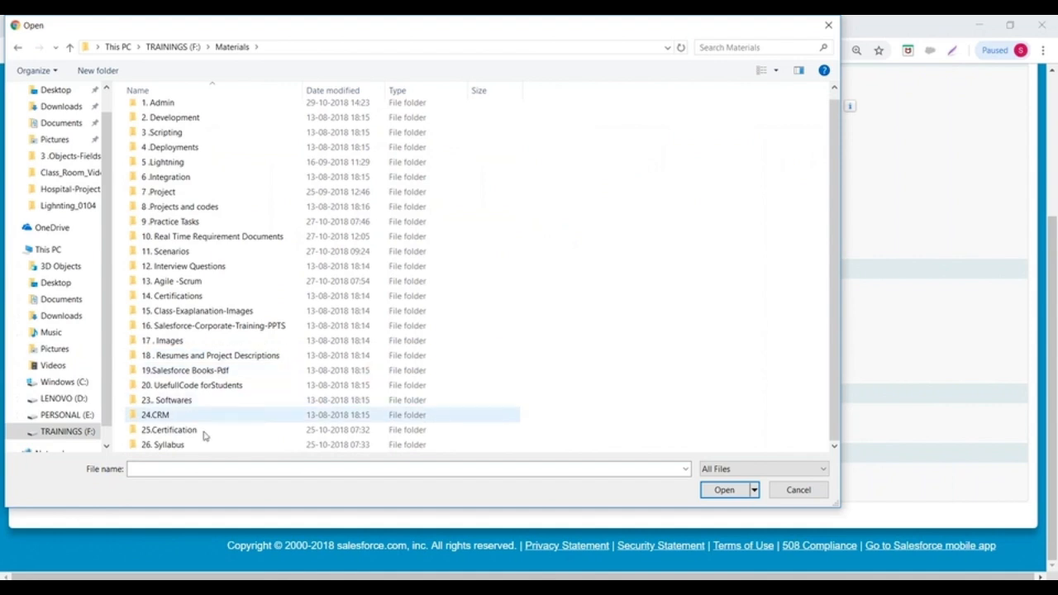
{"action": "left_click", "coordinate": [162, 342]}
{"action": "double_click", "coordinate": [163, 345]}
{"action": "left_click", "coordinate": [172, 142]}
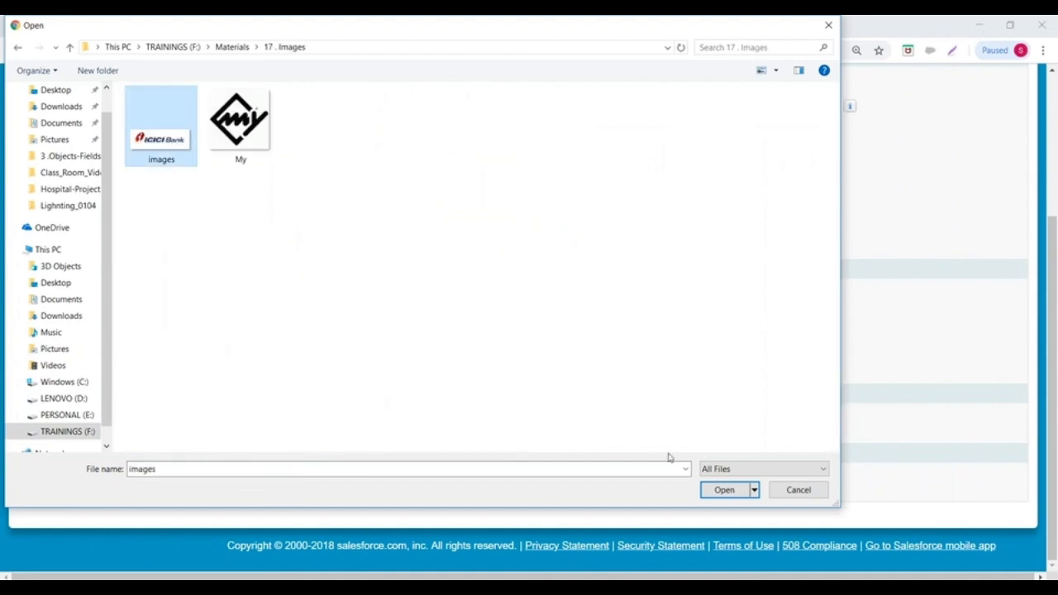
{"action": "left_click", "coordinate": [722, 487]}
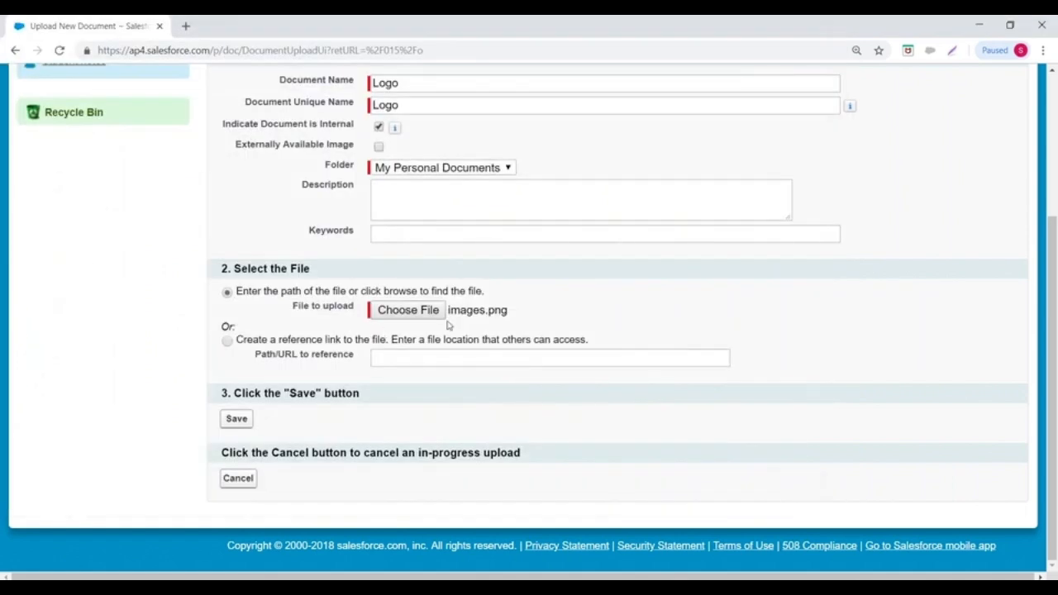
- Save the Logo document and view its uploaded ICICI Bank png in a new tab
{"action": "left_click", "coordinate": [236, 419]}
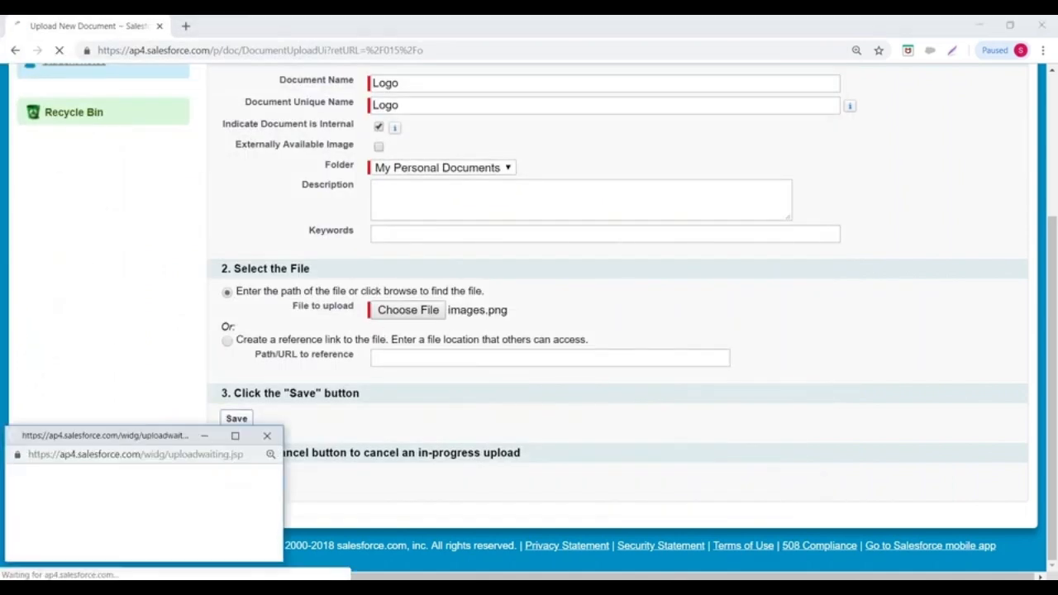
{"action": "scroll", "coordinate": [425, 218], "scroll_direction": "down", "scroll_amount": 1}
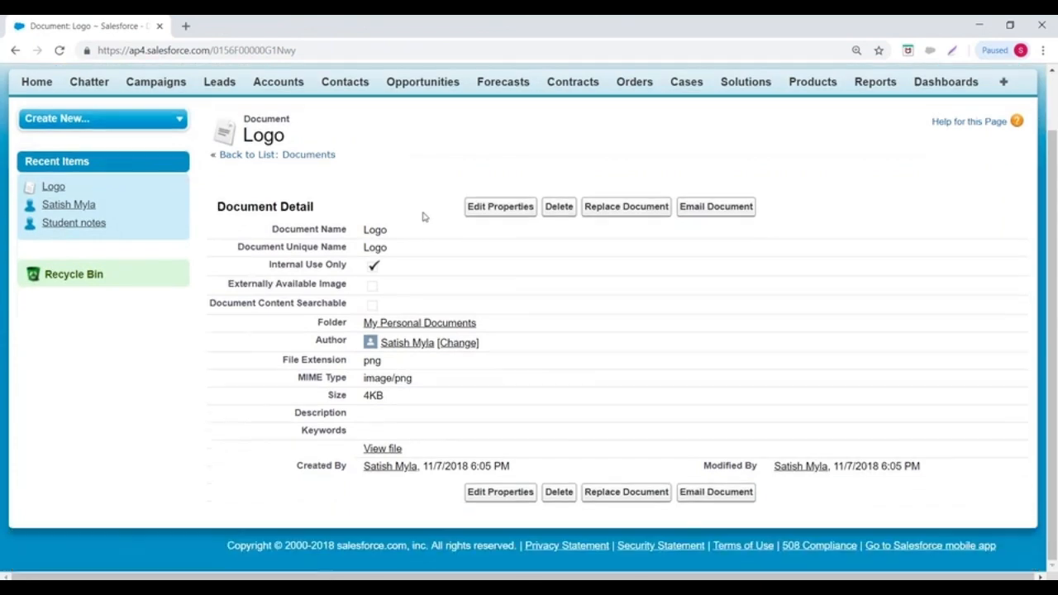
{"action": "left_click", "coordinate": [390, 452]}
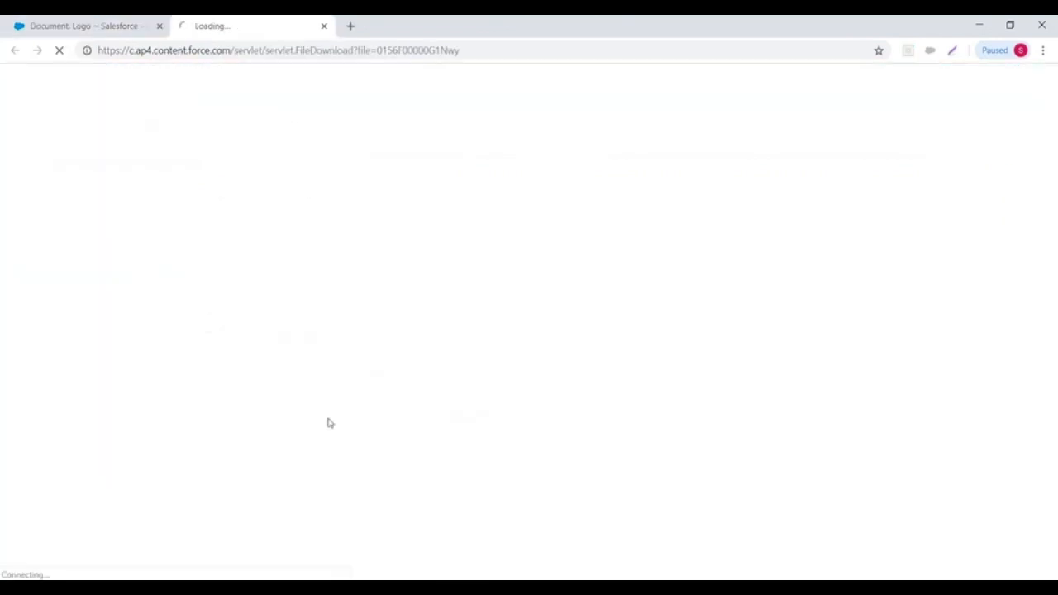
- Switch the Logo document from Internal Use Only to Externally Available Image and save it
{"action": "left_click", "coordinate": [325, 28]}
{"action": "left_click", "coordinate": [493, 208]}
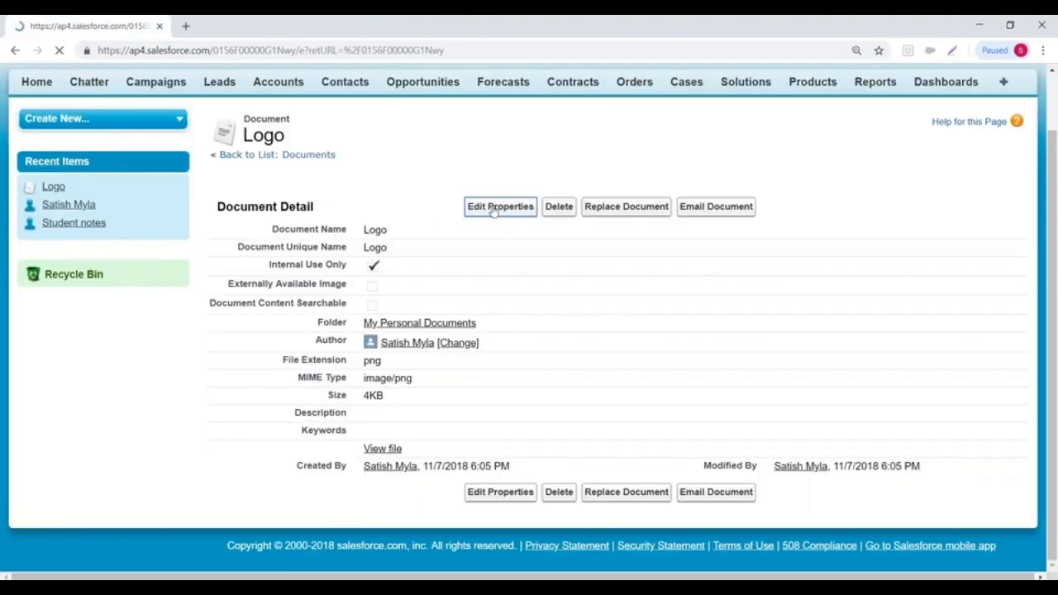
{"action": "left_click", "coordinate": [380, 342]}
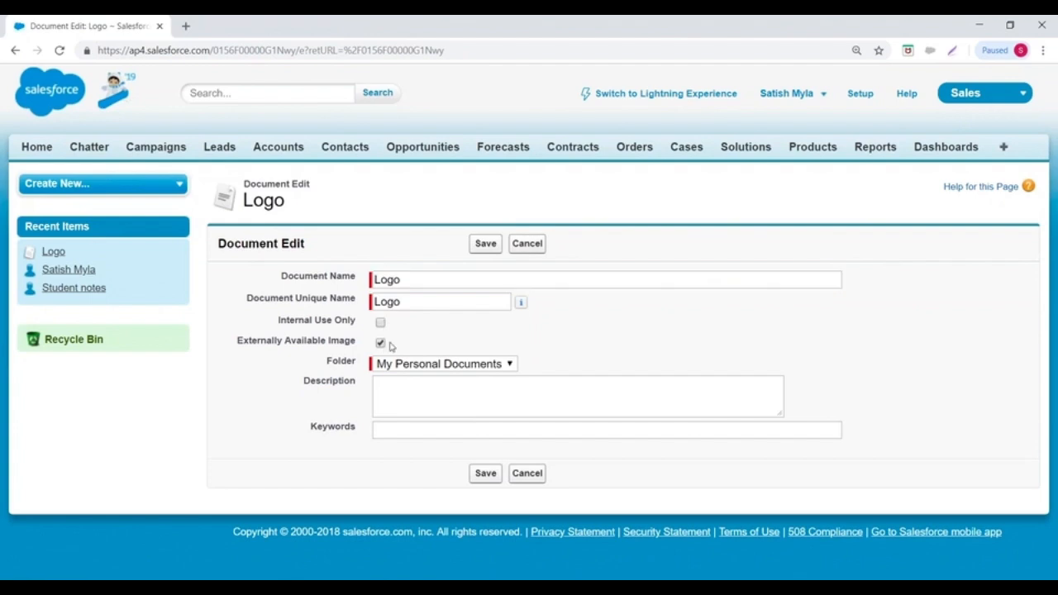
{"action": "left_click", "coordinate": [477, 247]}
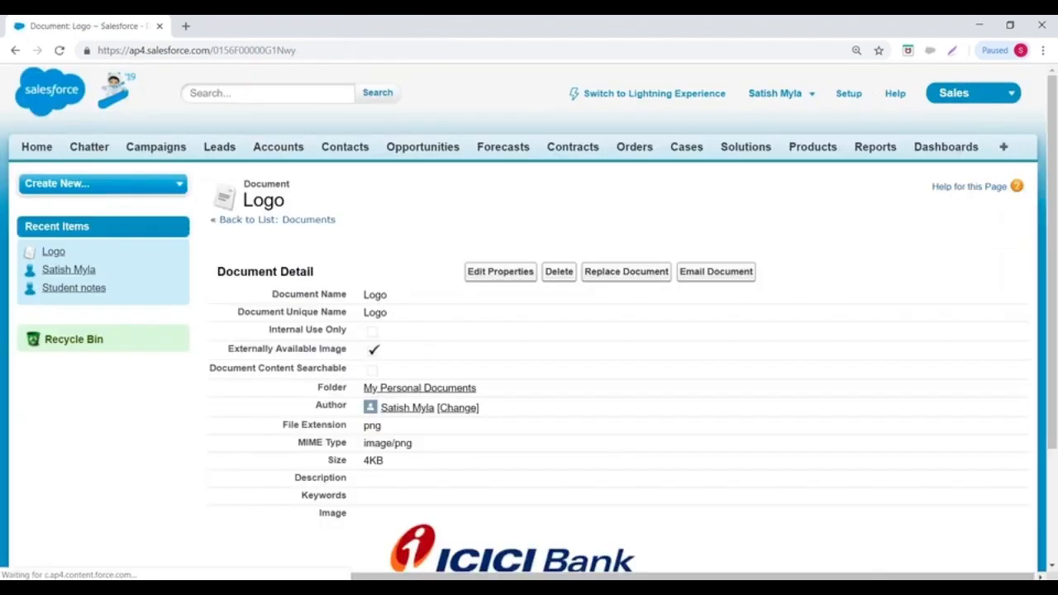
{"action": "scroll", "coordinate": [528, 331], "scroll_direction": "down", "scroll_amount": 2}
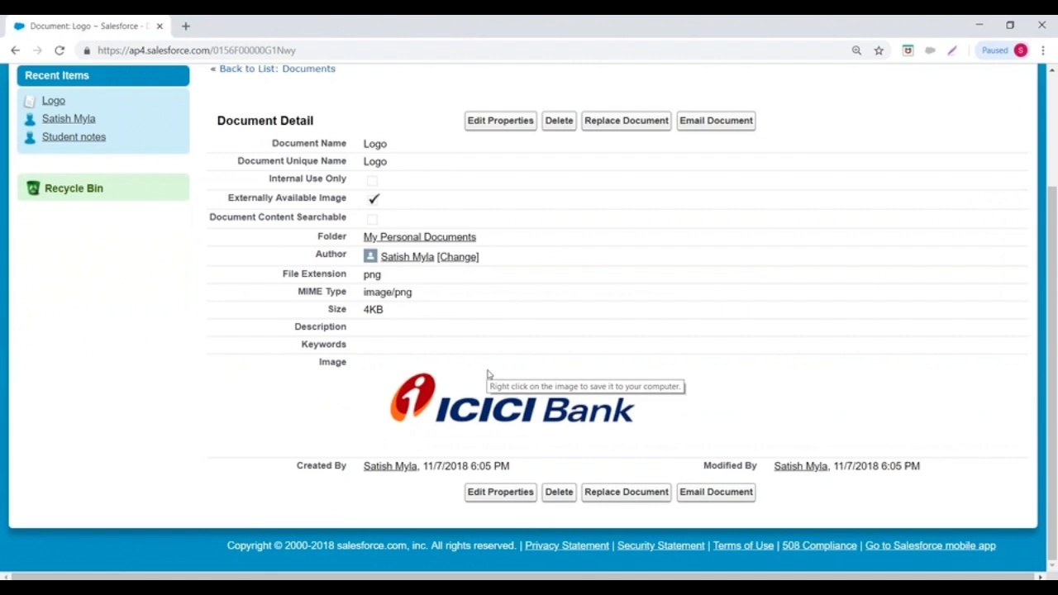
- Add the keyword ICICILogo to the Logo document's properties and save
{"action": "left_click", "coordinate": [487, 121]}
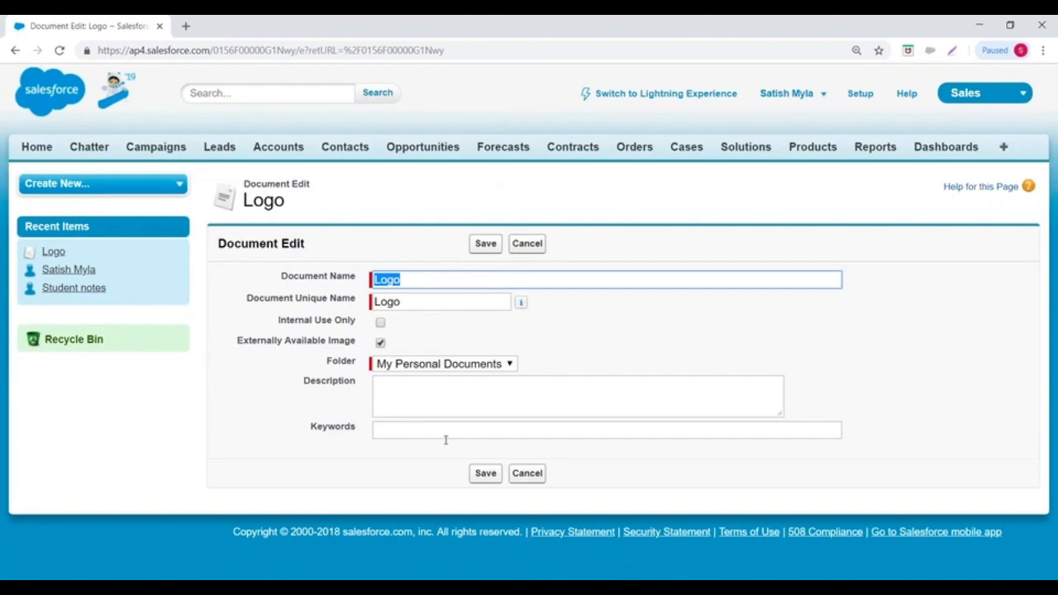
{"action": "left_click", "coordinate": [397, 431]}
{"action": "type", "text": "ICICILogo"}
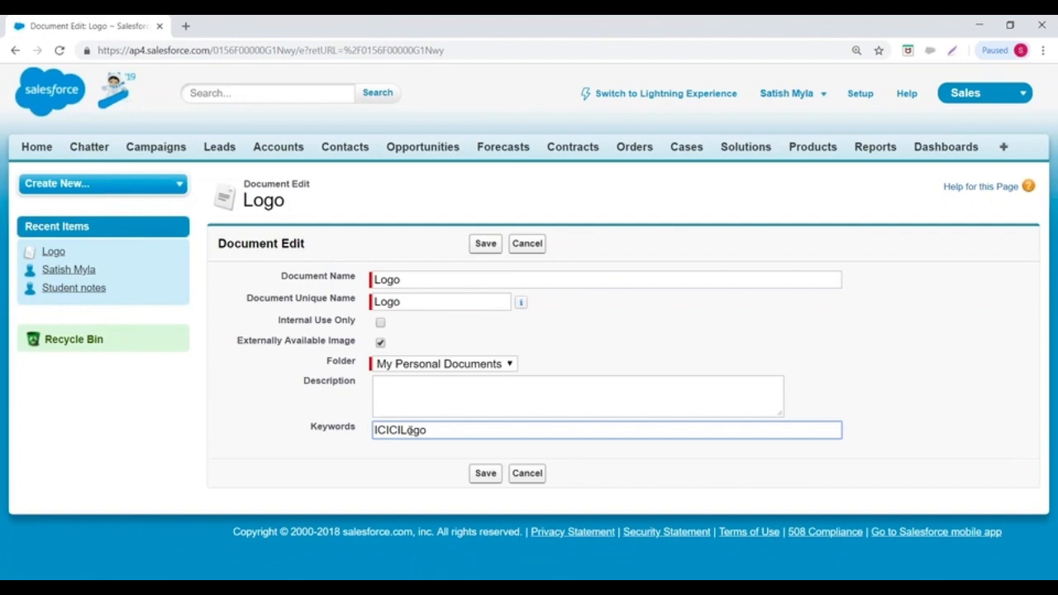
{"action": "left_click", "coordinate": [486, 476]}
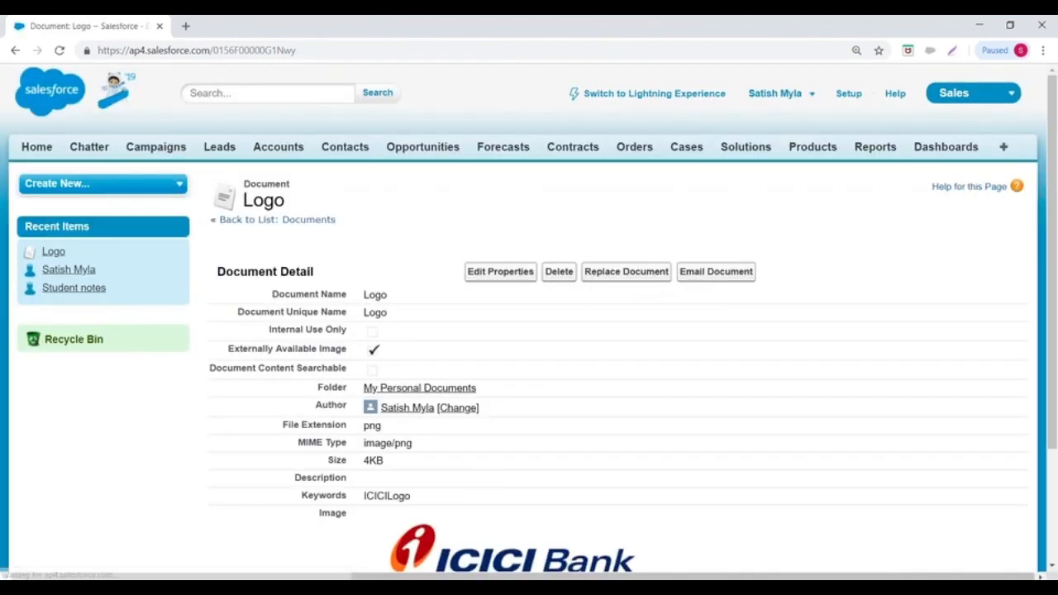
- Search Salesforce for 'ICICILogo' to find the Logo document
{"action": "left_click", "coordinate": [229, 94]}
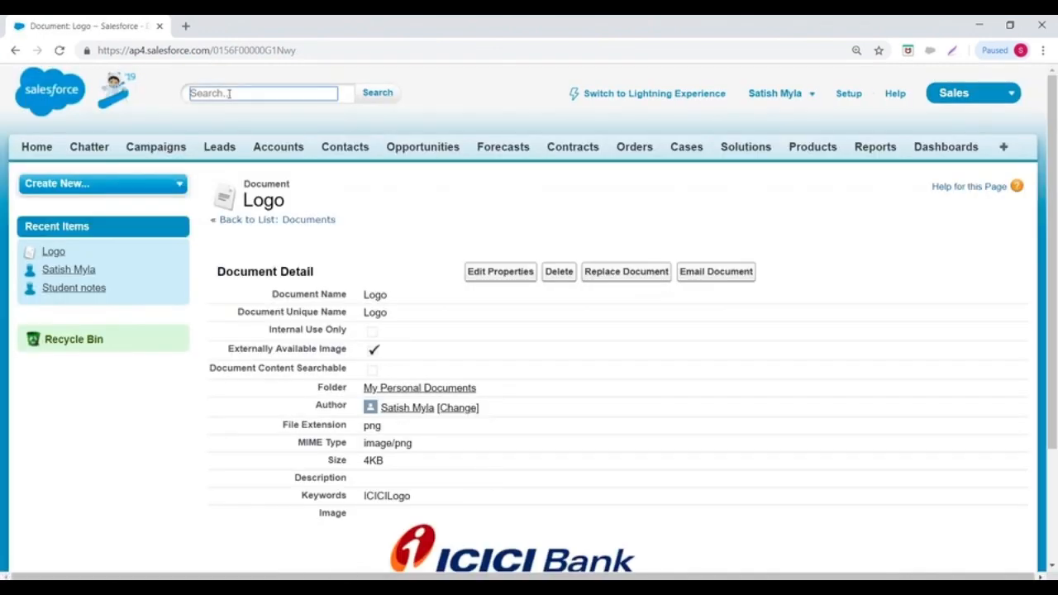
{"action": "type", "text": "ICIC"}
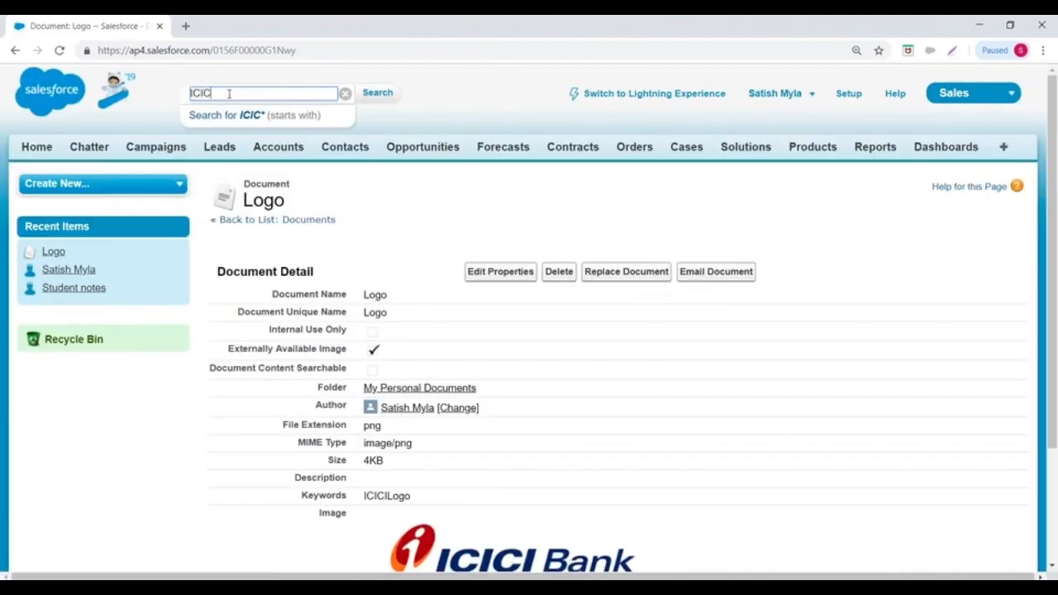
{"action": "type", "text": "ILogo"}
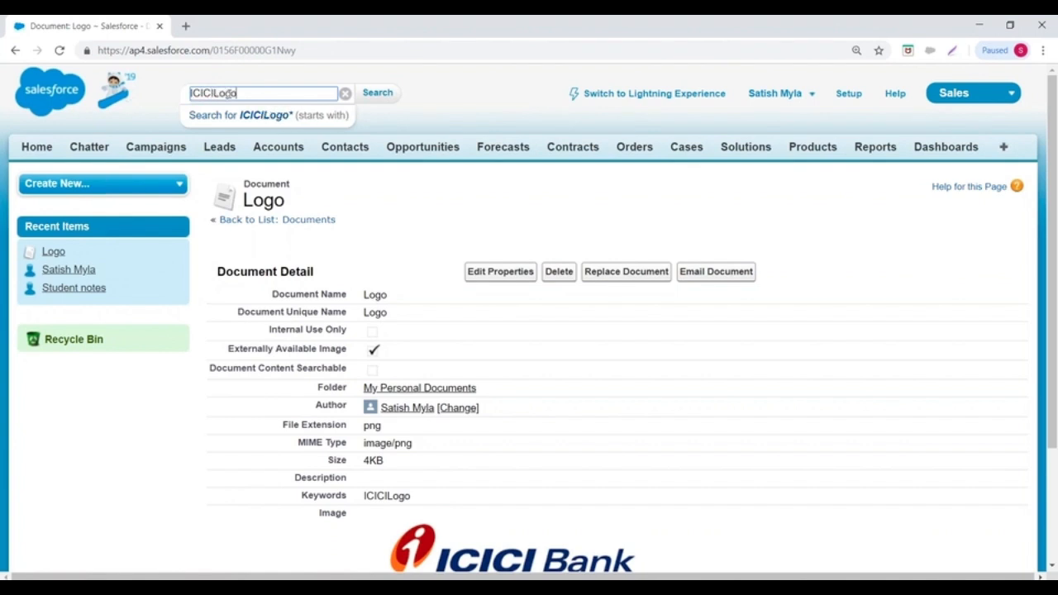
{"action": "left_click", "coordinate": [375, 94]}
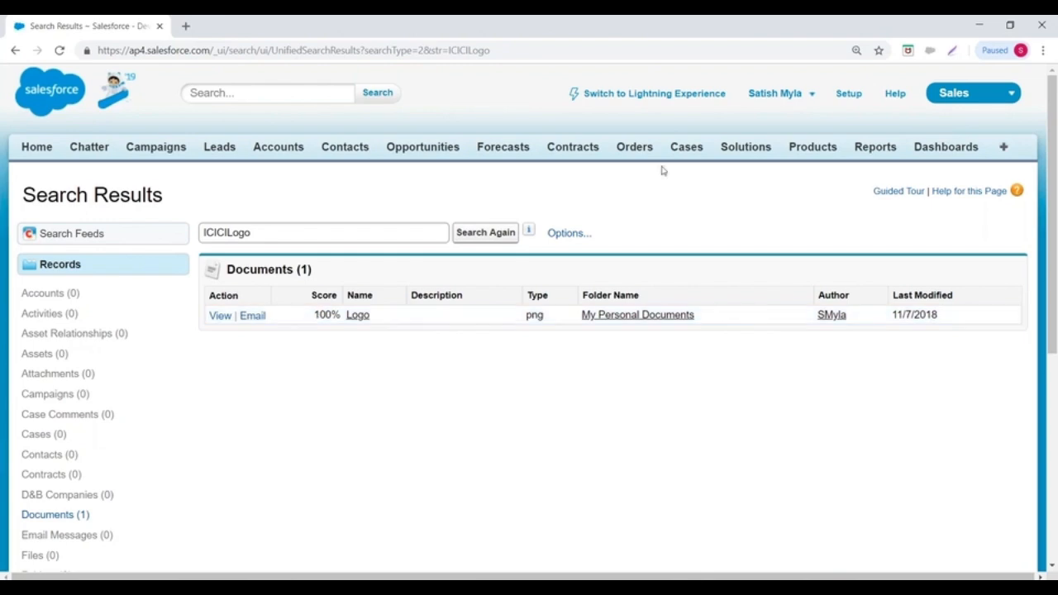
- Start uploading a new document named MyLogo marked as an Externally Available Image
{"action": "left_click", "coordinate": [1003, 148]}
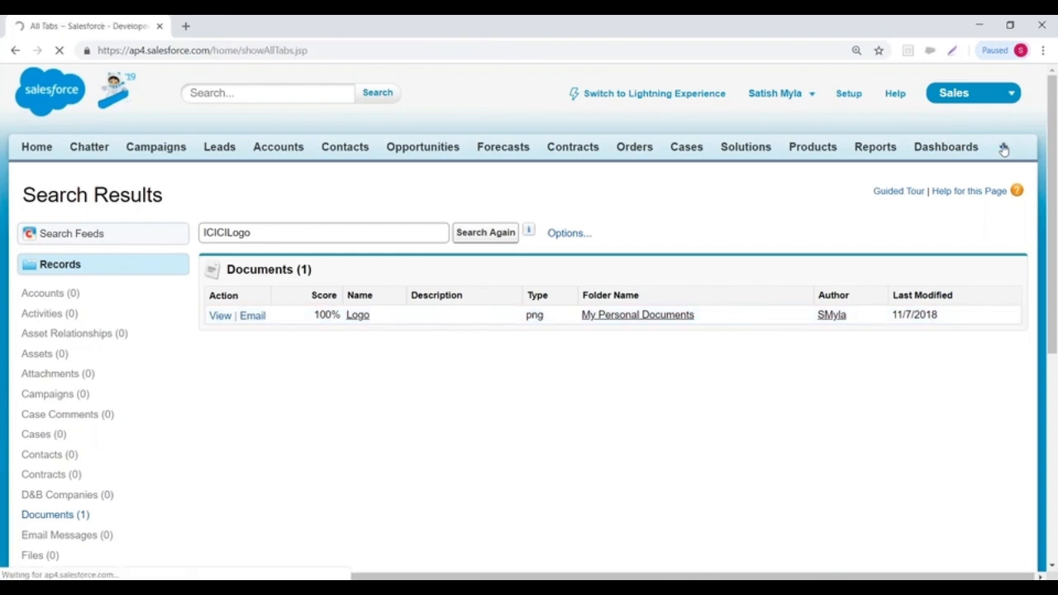
{"action": "scroll", "coordinate": [321, 323], "scroll_direction": "down", "scroll_amount": 2}
{"action": "scroll", "coordinate": [321, 322], "scroll_direction": "down", "scroll_amount": 3}
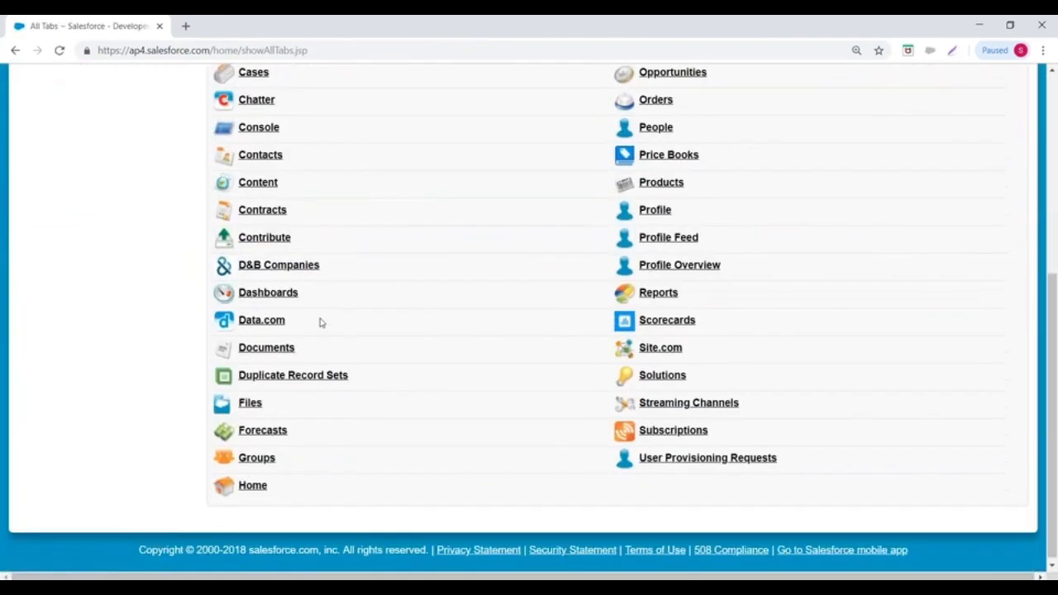
{"action": "left_click", "coordinate": [266, 344]}
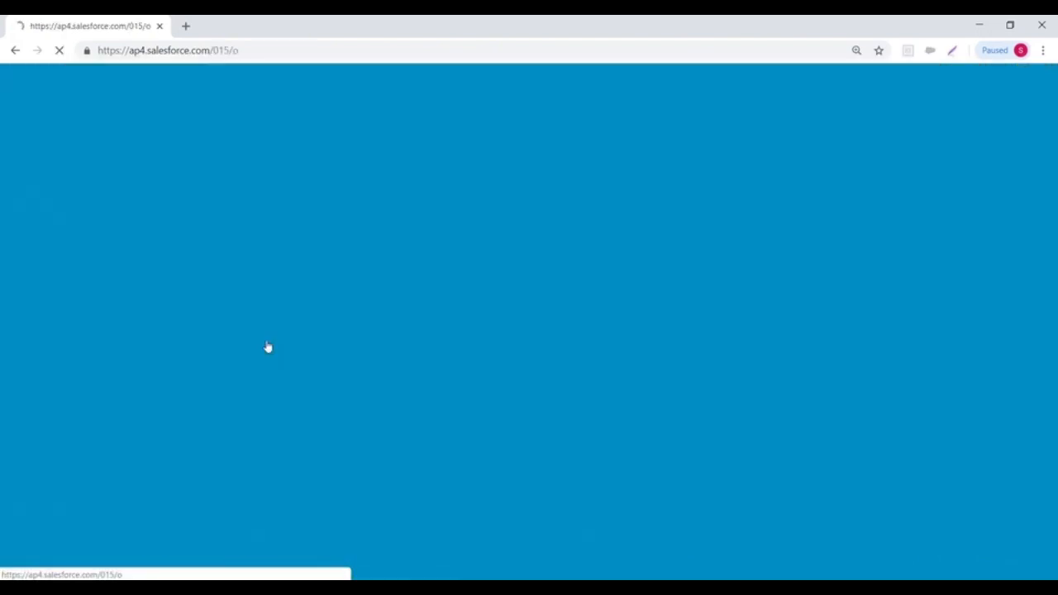
{"action": "left_click", "coordinate": [478, 373]}
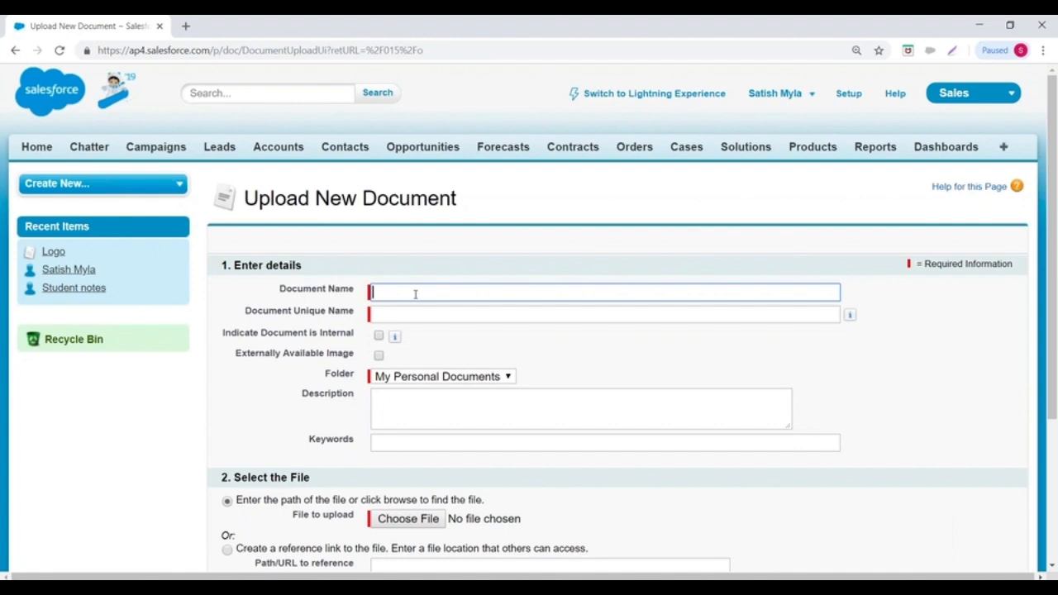
{"action": "type", "text": "MyLogo"}
{"action": "left_click", "coordinate": [392, 318]}
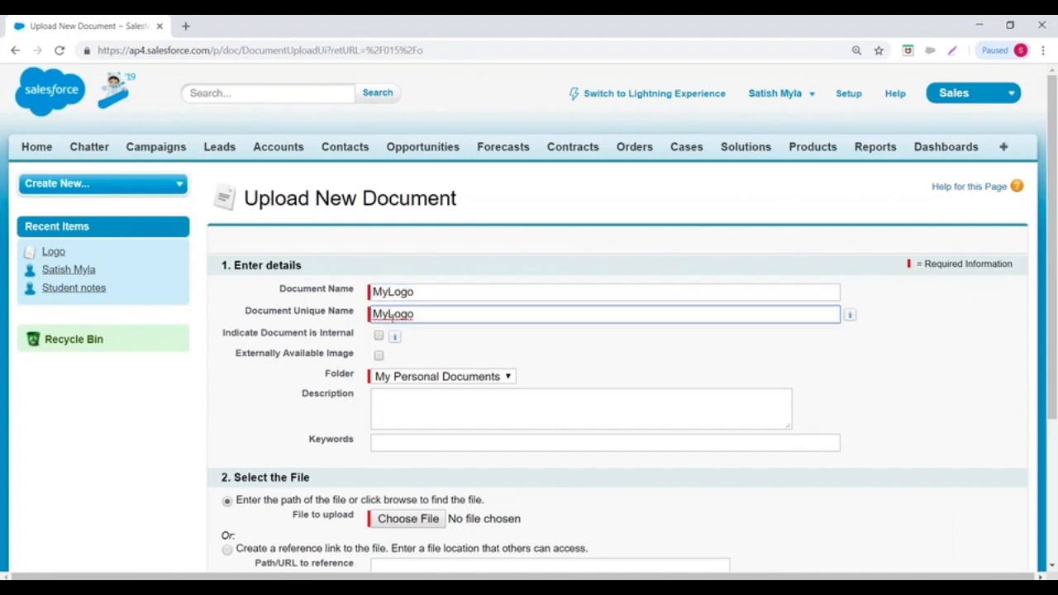
{"action": "scroll", "coordinate": [314, 281], "scroll_direction": "down", "scroll_amount": 2}
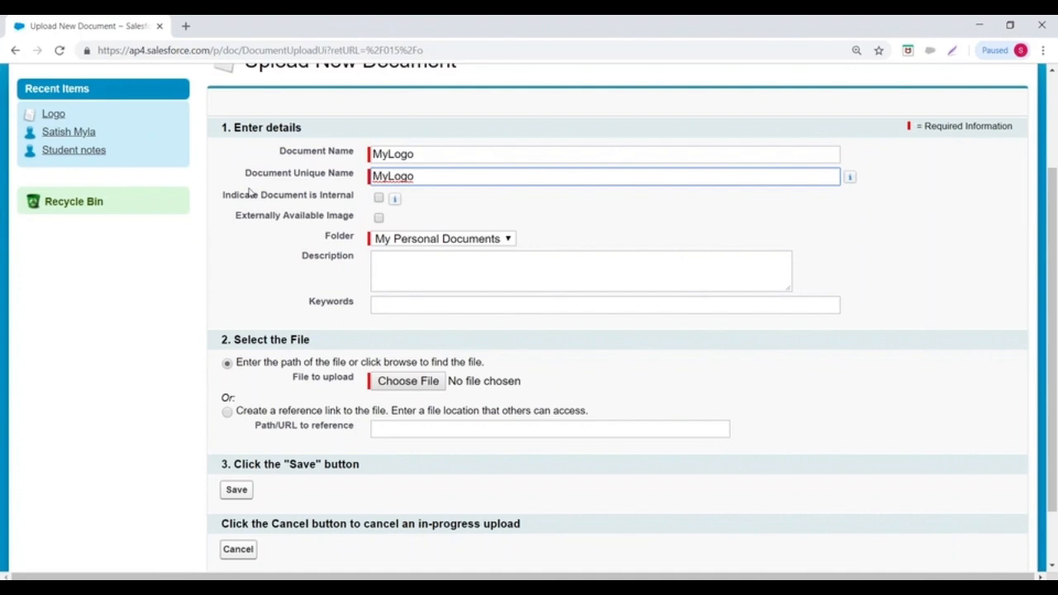
{"action": "left_click", "coordinate": [379, 219]}
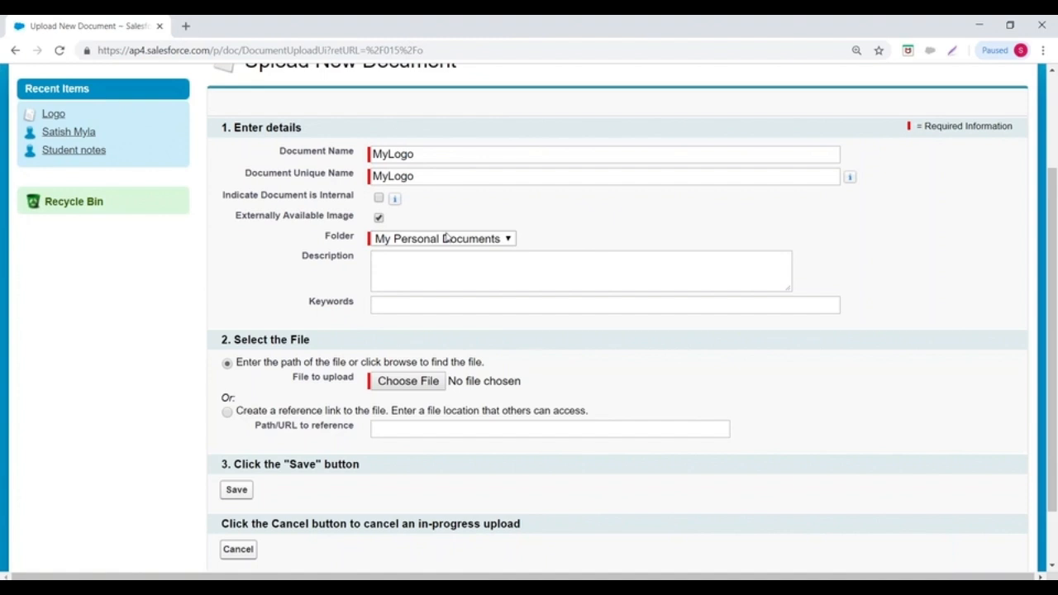
- Leave the MyLogo upload form and show the All Tabs list
{"action": "scroll", "coordinate": [446, 237], "scroll_direction": "up", "scroll_amount": 3}
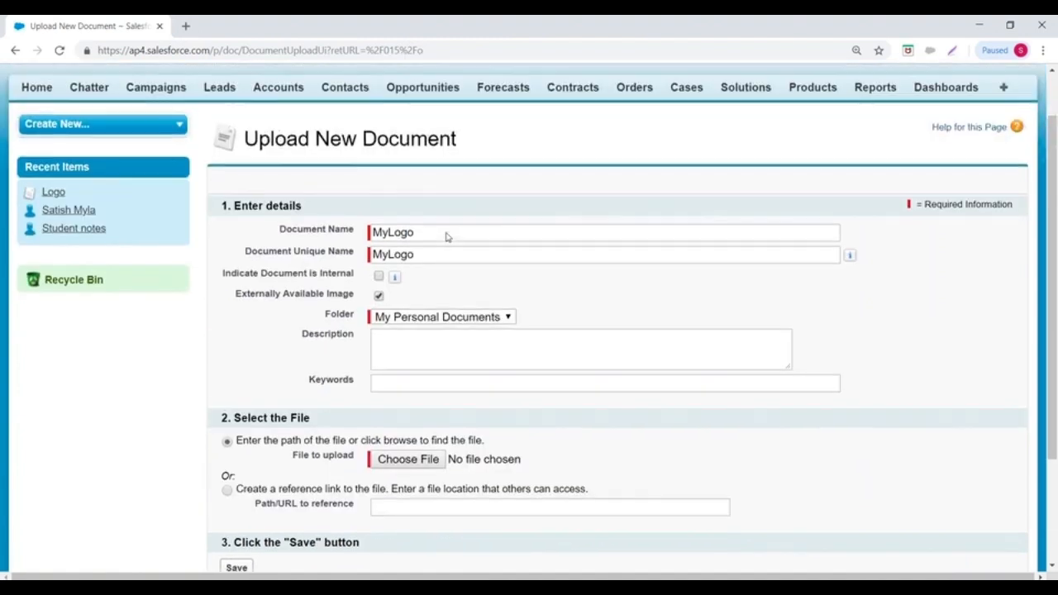
{"action": "left_click", "coordinate": [1003, 149]}
{"action": "scroll", "coordinate": [477, 198], "scroll_direction": "down", "scroll_amount": 5}
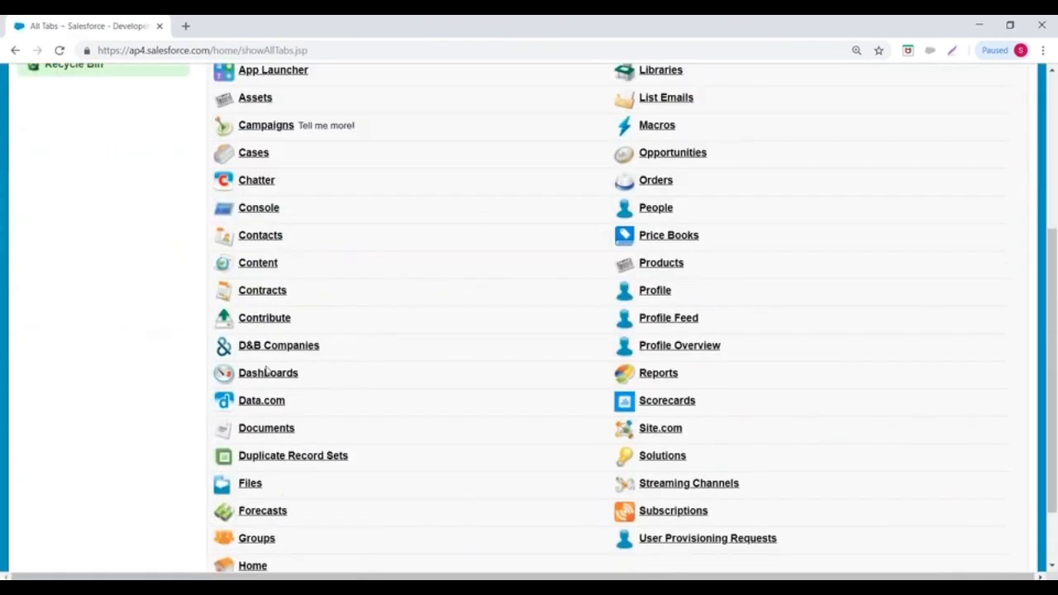
- Start a new document folder labelled MyLogos from the Documents page
{"action": "left_click", "coordinate": [268, 345]}
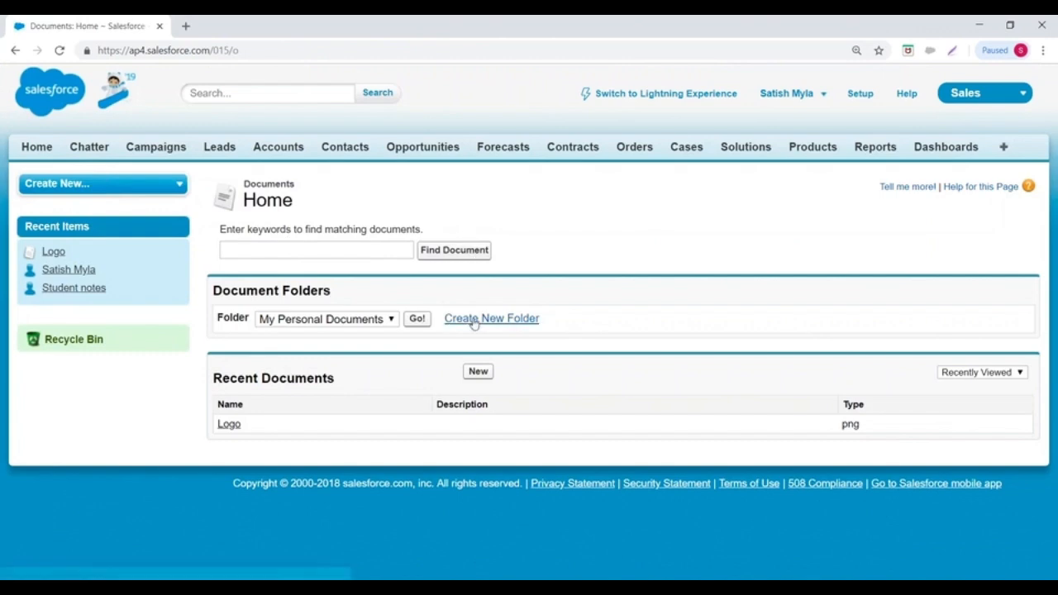
{"action": "left_click", "coordinate": [460, 324]}
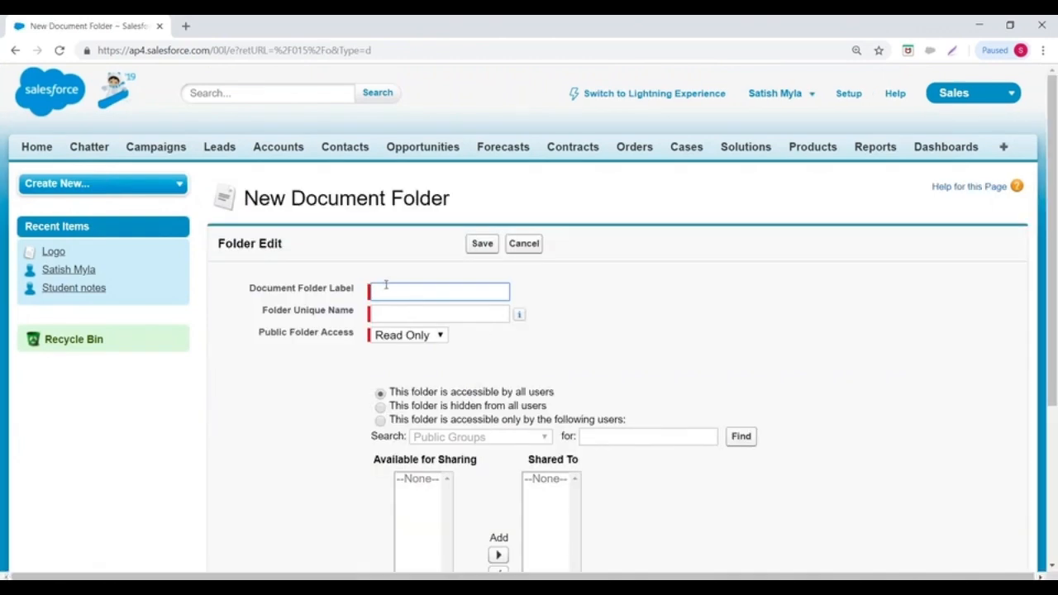
{"action": "type", "text": "MyLogos"}
{"action": "left_click", "coordinate": [451, 317]}
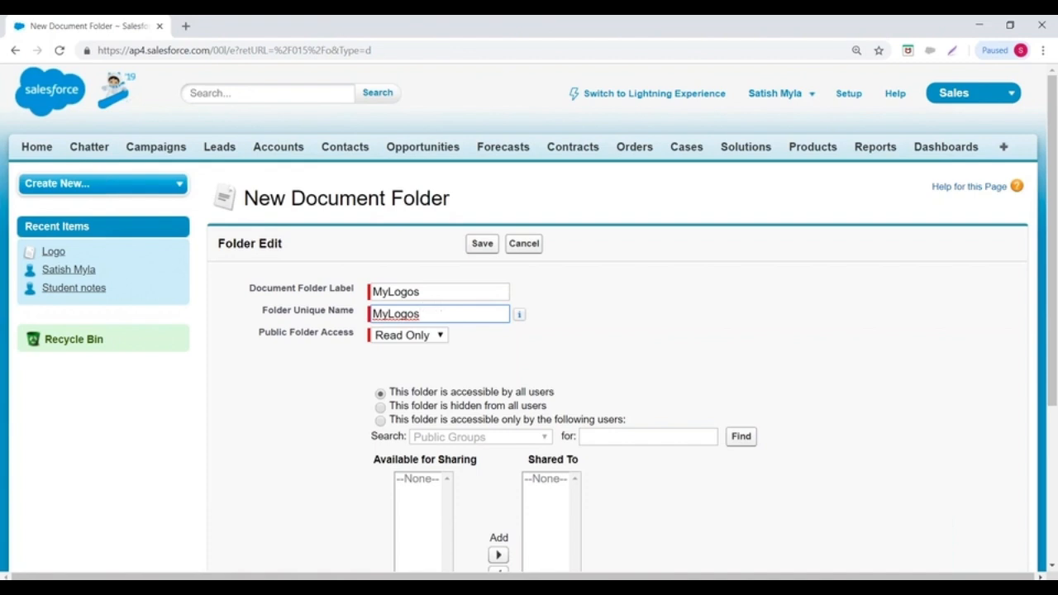
{"action": "scroll", "coordinate": [618, 295], "scroll_direction": "down", "scroll_amount": 1}
- Give the MyLogos folder Read/Write public access for all users and save it
{"action": "left_click", "coordinate": [261, 265]}
{"action": "left_click_drag", "start_coordinate": [263, 266], "coordinate": [357, 267]}
{"action": "left_click", "coordinate": [417, 270]}
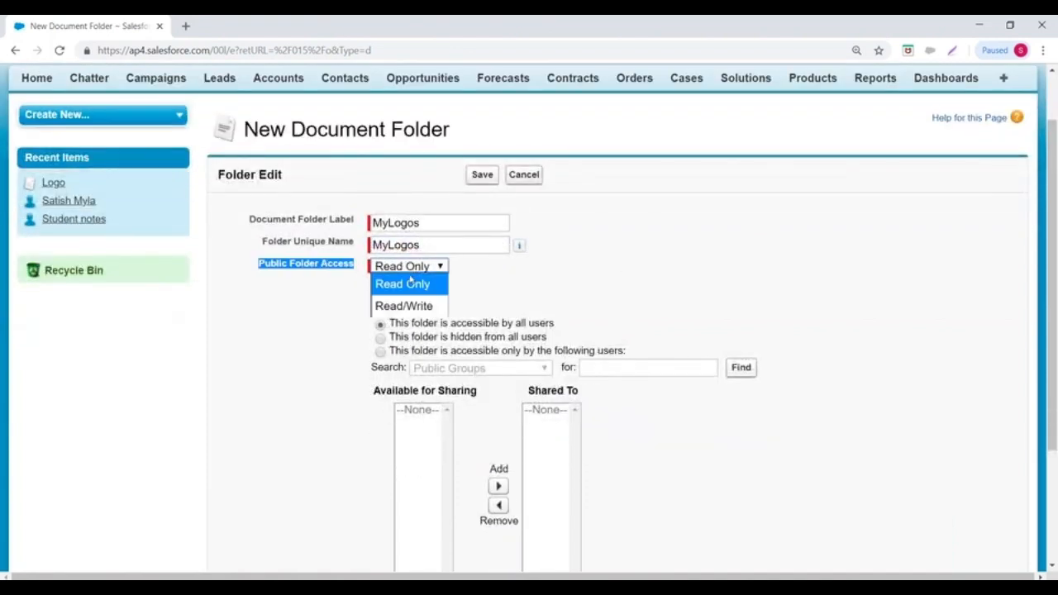
{"action": "left_click", "coordinate": [402, 307]}
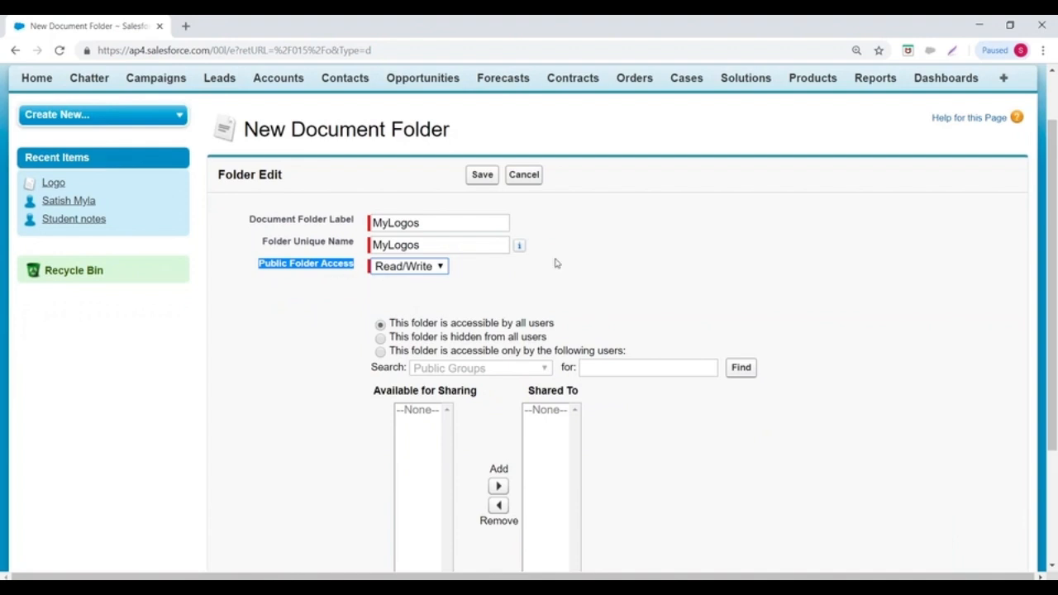
{"action": "scroll", "coordinate": [614, 263], "scroll_direction": "down", "scroll_amount": 2}
{"action": "left_click_drag", "start_coordinate": [395, 186], "coordinate": [557, 188]}
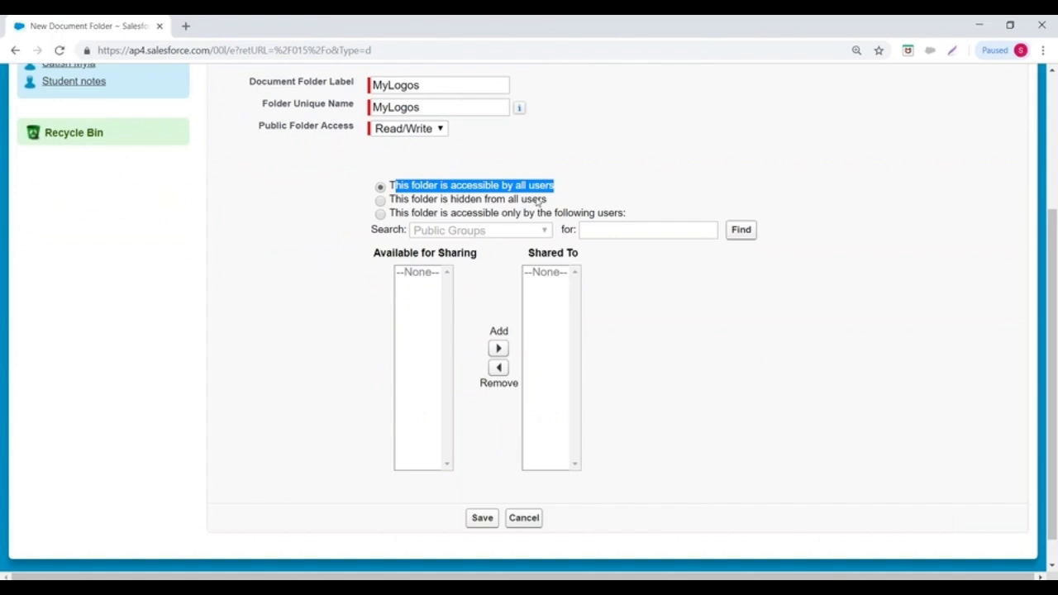
{"action": "scroll", "coordinate": [526, 391], "scroll_direction": "down", "scroll_amount": 1}
{"action": "left_click", "coordinate": [481, 490]}
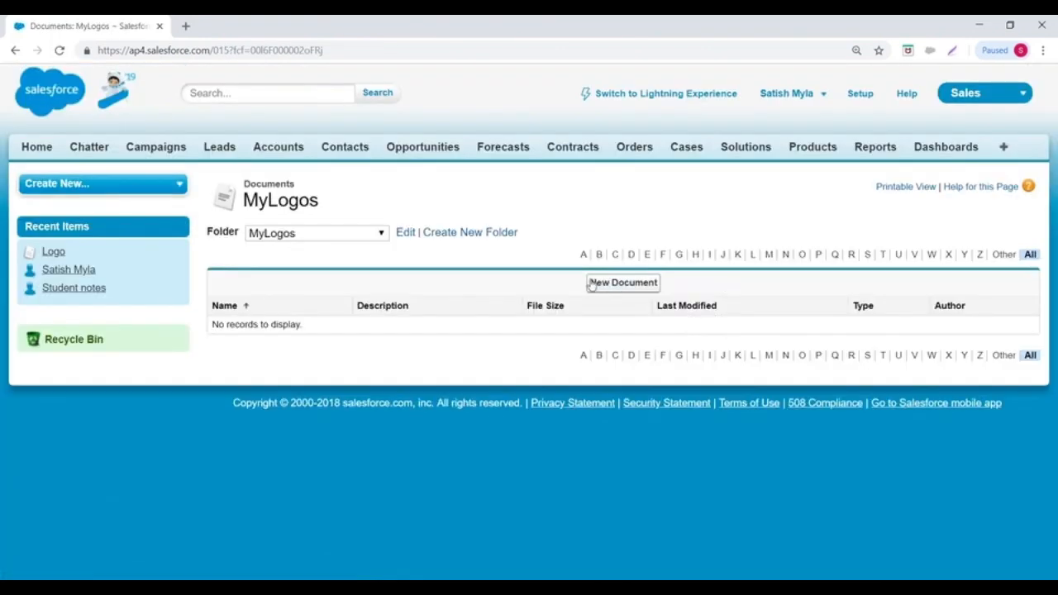
- Start a new document in MyLogos and name it Test Logo
{"action": "left_click", "coordinate": [626, 283]}
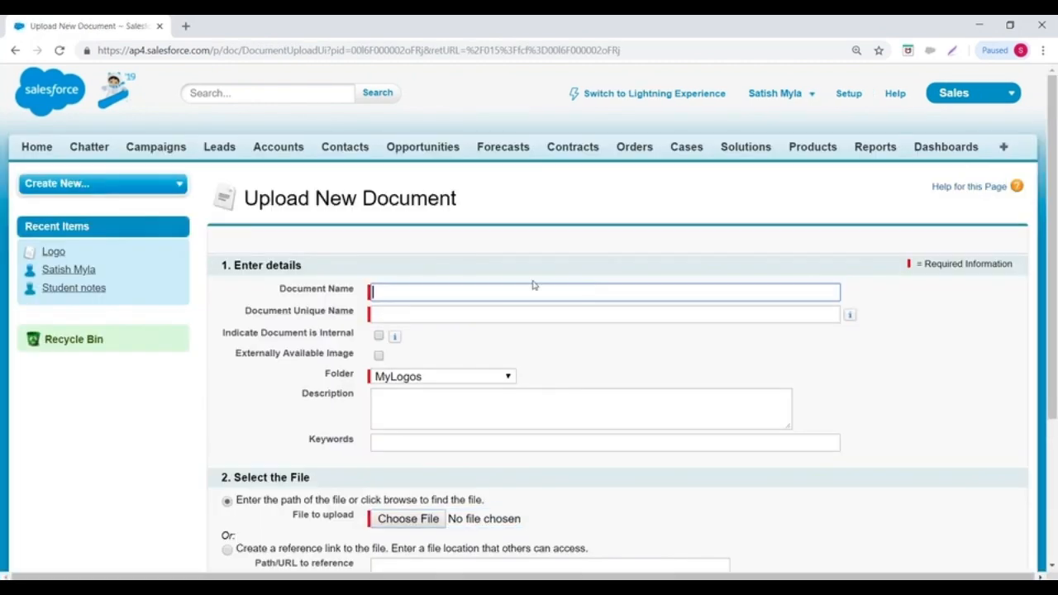
{"action": "type", "text": "Test Logo"}
{"action": "key", "text": "Tab"}
- Mark Test Logo as an Externally Available Image in folder MyLogos with keyword AppLogo
{"action": "scroll", "coordinate": [556, 322], "scroll_direction": "down", "scroll_amount": 3}
{"action": "left_click", "coordinate": [379, 217]}
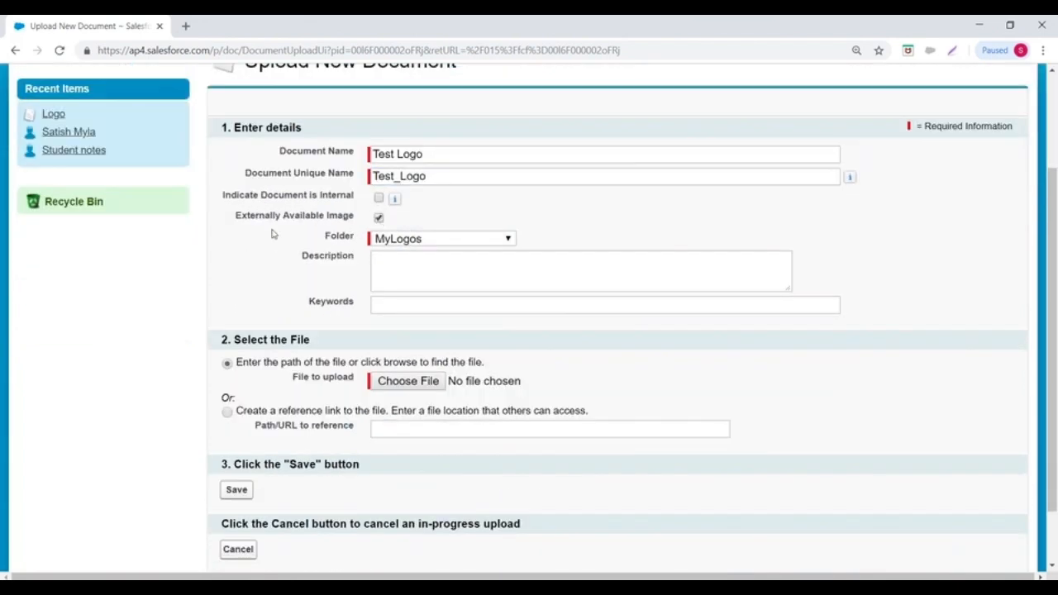
{"action": "left_click", "coordinate": [433, 239]}
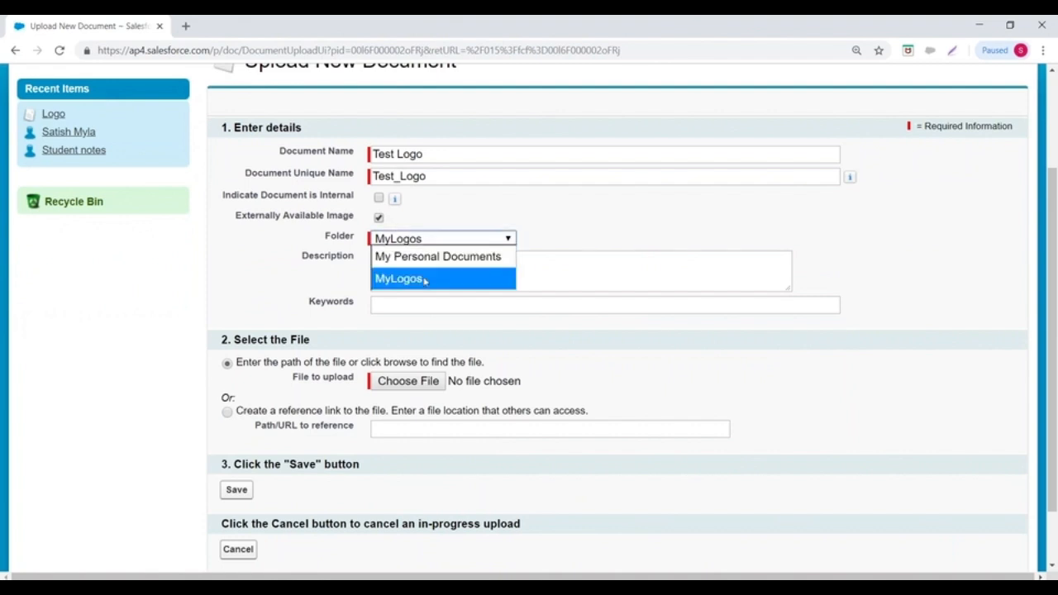
{"action": "left_click", "coordinate": [398, 279]}
{"action": "left_click", "coordinate": [396, 305]}
{"action": "type", "text": "AppLogo"}
- Attach My.png as the file and save the Test Logo document
{"action": "scroll", "coordinate": [396, 305], "scroll_direction": "down", "scroll_amount": 2}
{"action": "left_click", "coordinate": [401, 308]}
{"action": "left_click", "coordinate": [245, 145]}
{"action": "left_click", "coordinate": [724, 489]}
{"action": "left_click", "coordinate": [237, 419]}
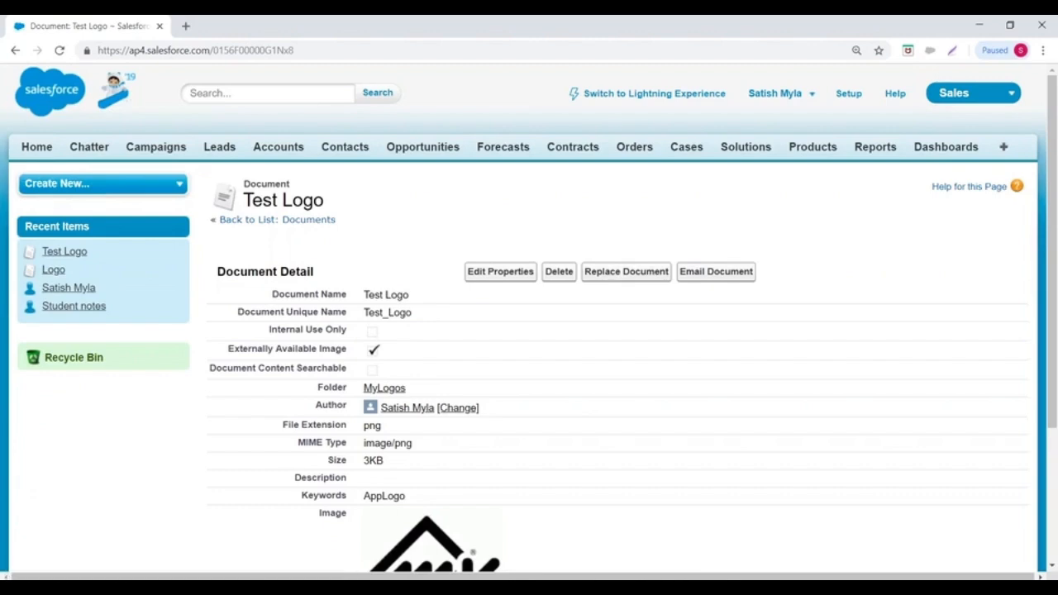
- Review Test Logo's detail page and its 3KB png image, then minimize the browser
{"action": "scroll", "coordinate": [529, 318], "scroll_direction": "down", "scroll_amount": 2}
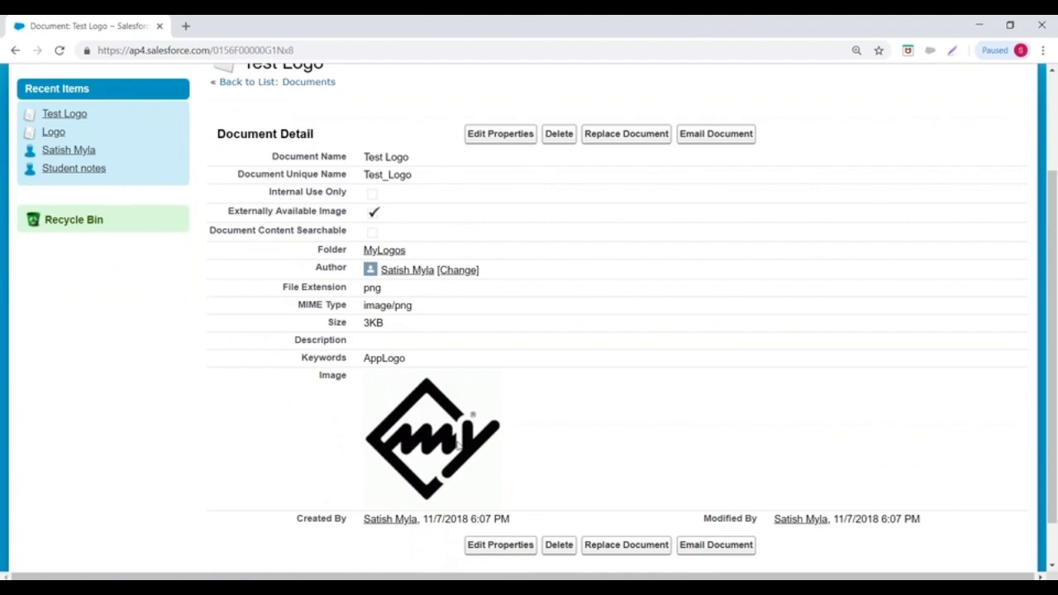
{"action": "scroll", "coordinate": [399, 276], "scroll_direction": "up", "scroll_amount": 2}
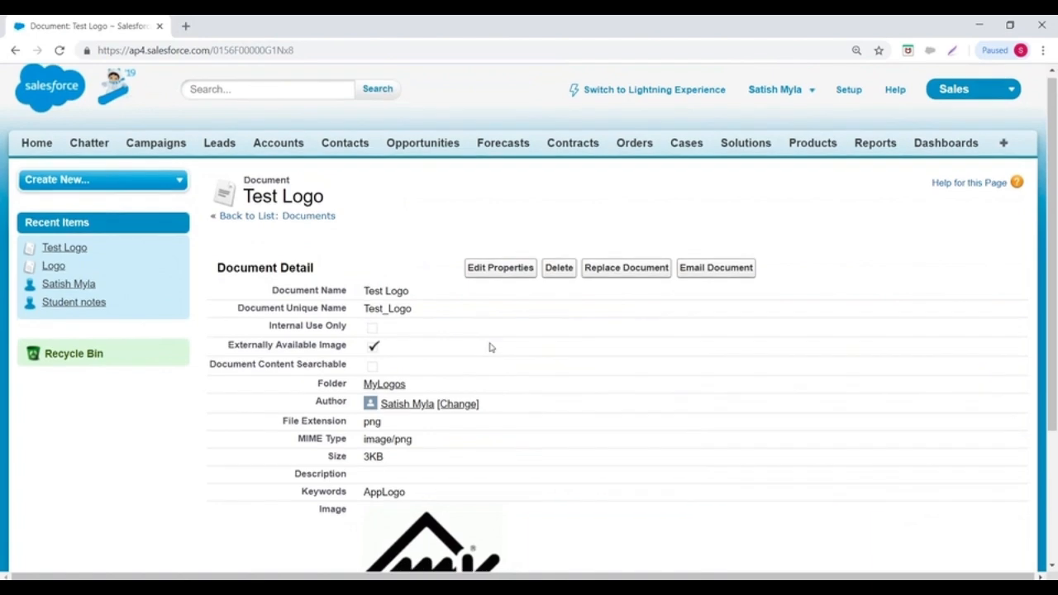
{"action": "scroll", "coordinate": [489, 348], "scroll_direction": "down", "scroll_amount": 2}
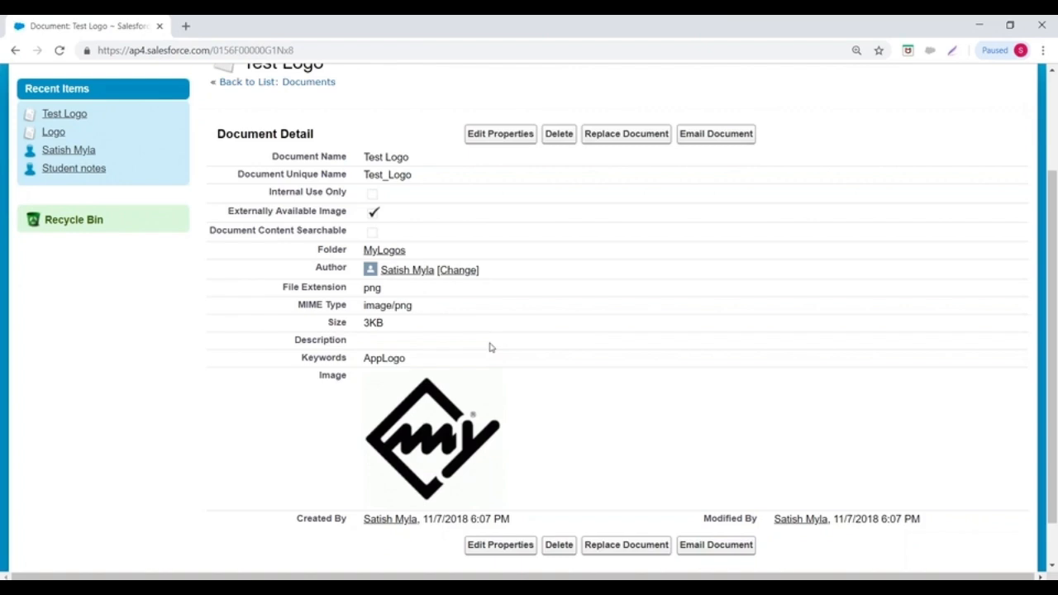
{"action": "left_click", "coordinate": [978, 25]}
- Browse to TRAININGS (F:) > Materials > 1. Admin > 4 .Documents & Applications and open 1. Document in Notepad++
{"action": "double_click", "coordinate": [28, 42]}
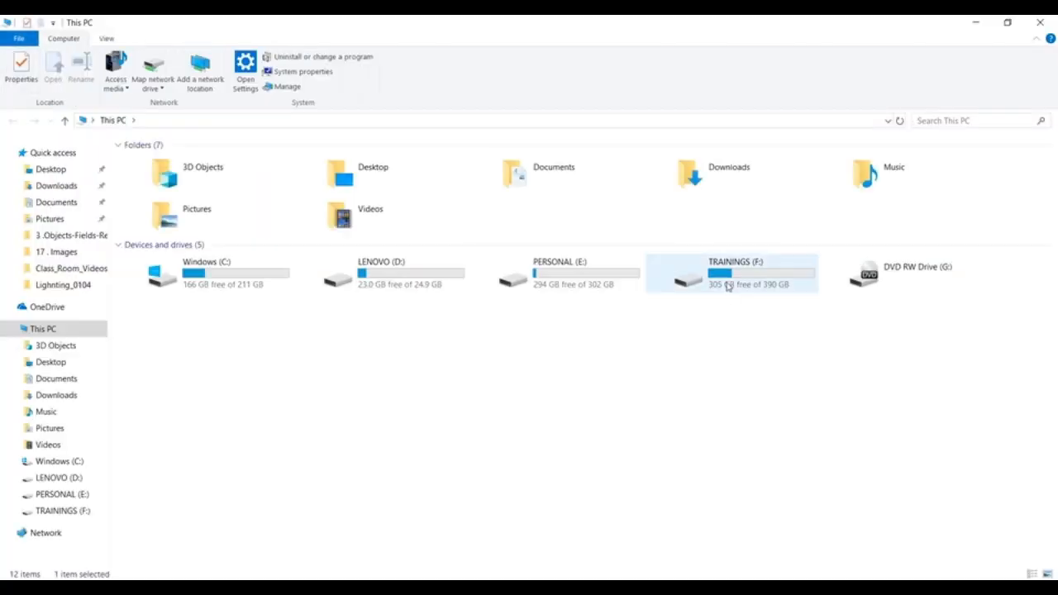
{"action": "double_click", "coordinate": [702, 273]}
{"action": "double_click", "coordinate": [170, 253]}
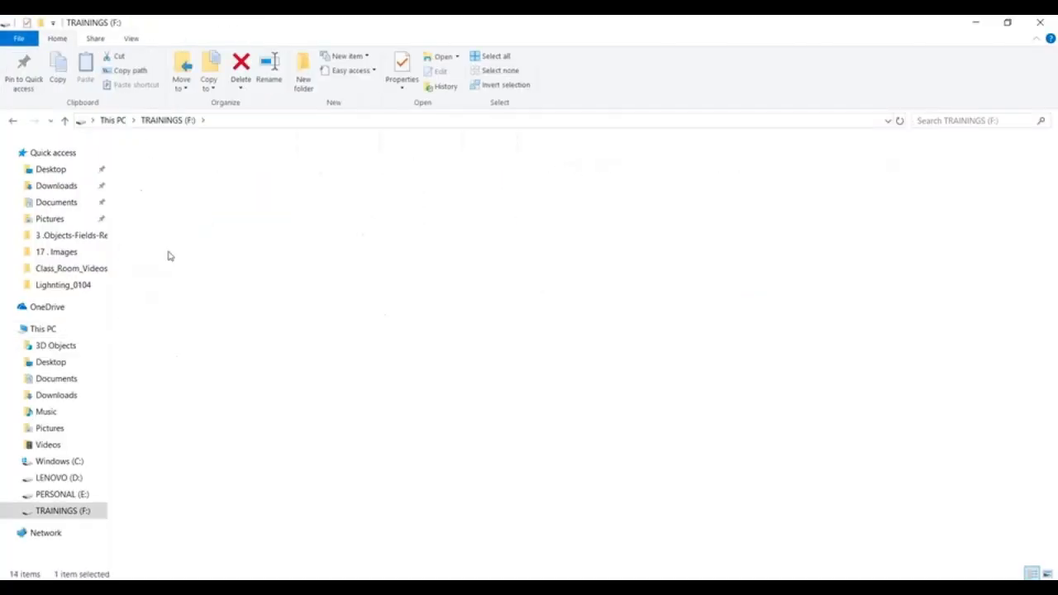
{"action": "double_click", "coordinate": [155, 164]}
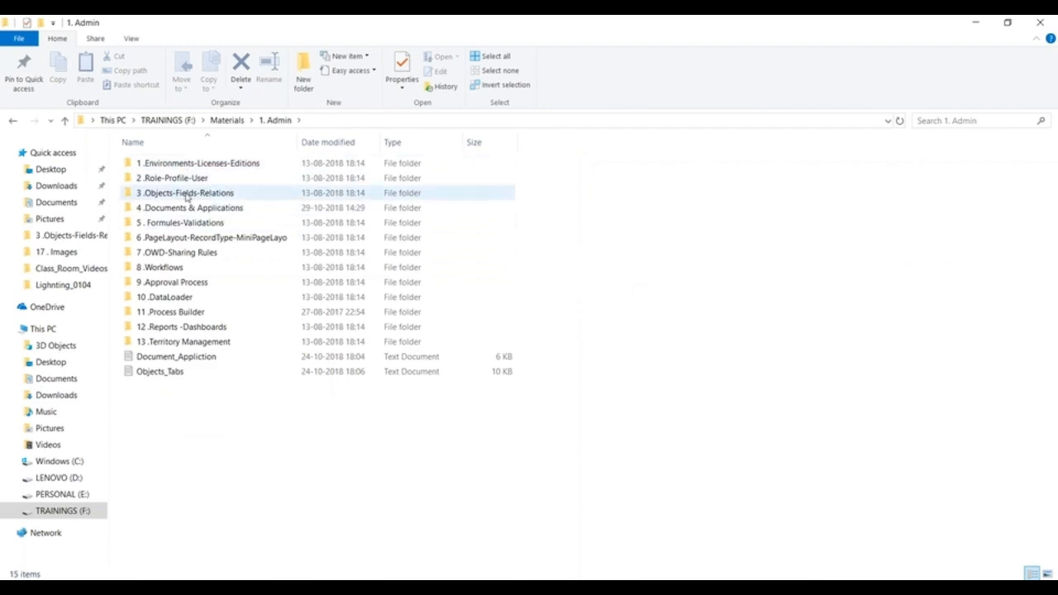
{"action": "double_click", "coordinate": [181, 209]}
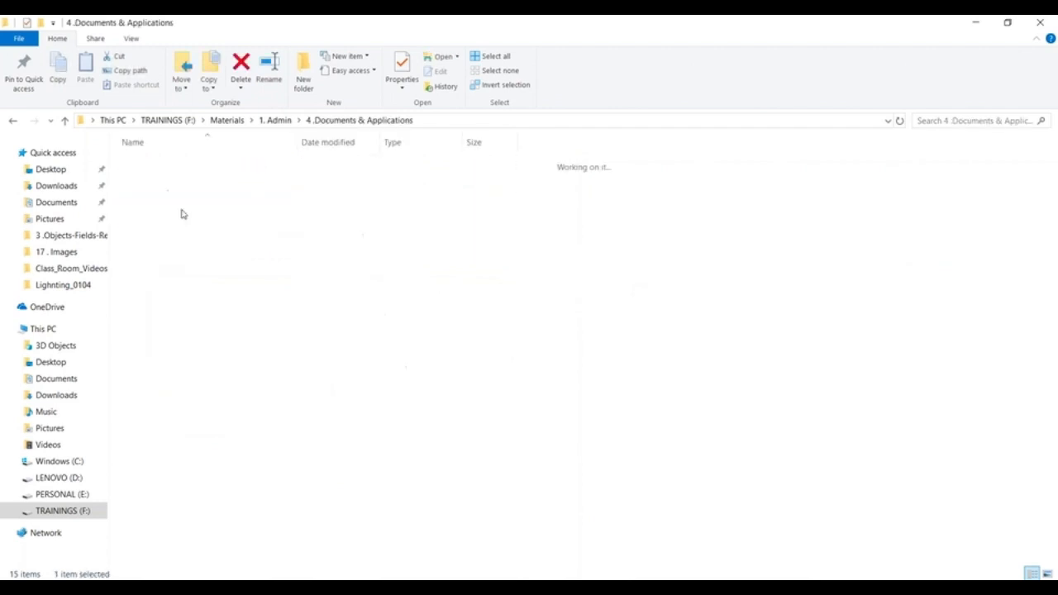
{"action": "left_click", "coordinate": [167, 165]}
{"action": "right_click", "coordinate": [165, 167]}
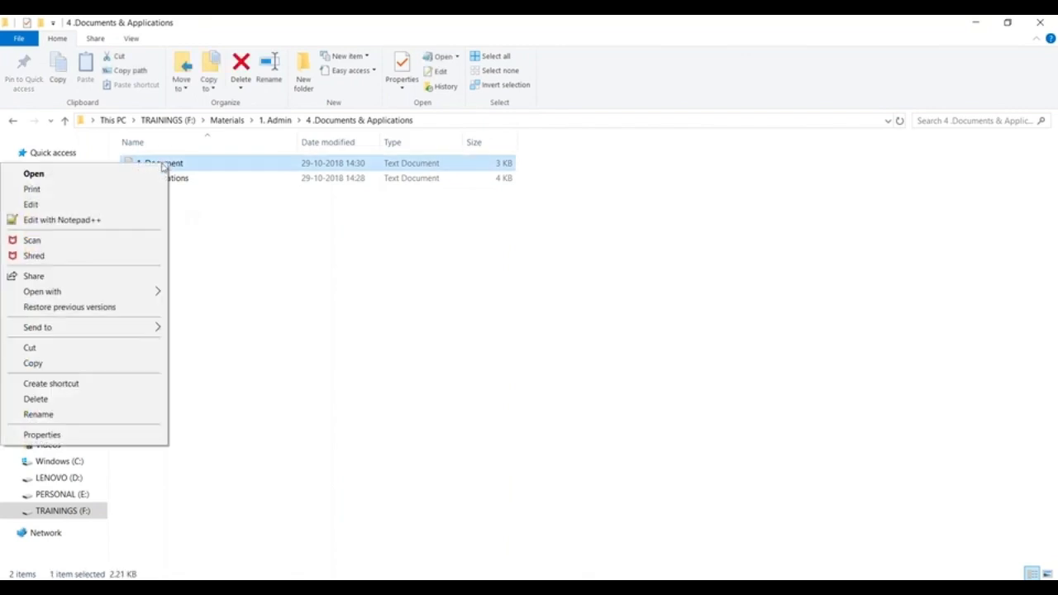
{"action": "left_click", "coordinate": [57, 220]}
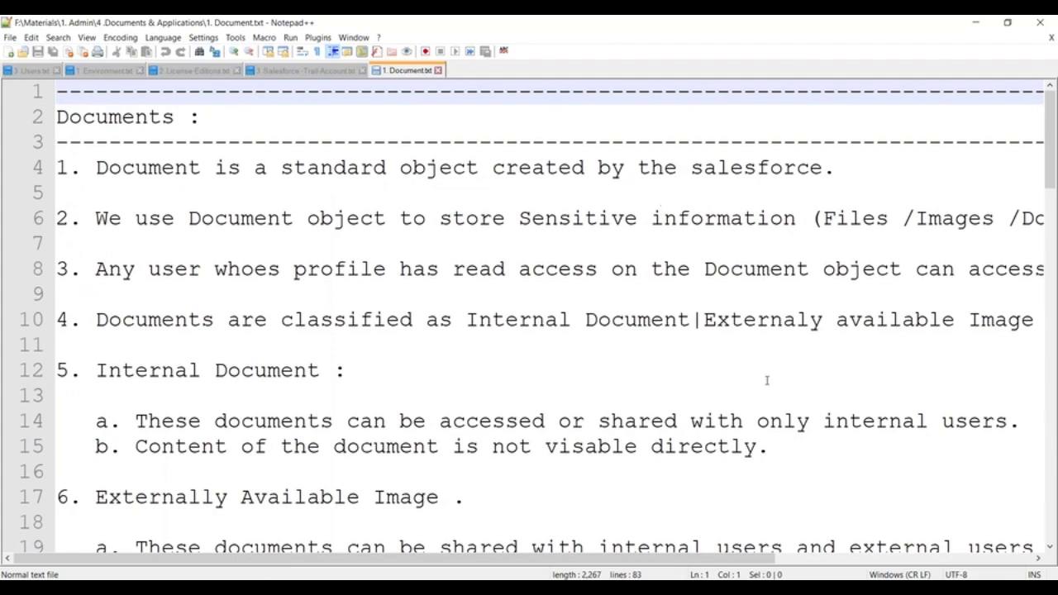
- Highlight the read access, Internal Document and Externally Available passages while reading the notes
{"action": "scroll", "coordinate": [767, 380], "scroll_direction": "down", "scroll_amount": 1}
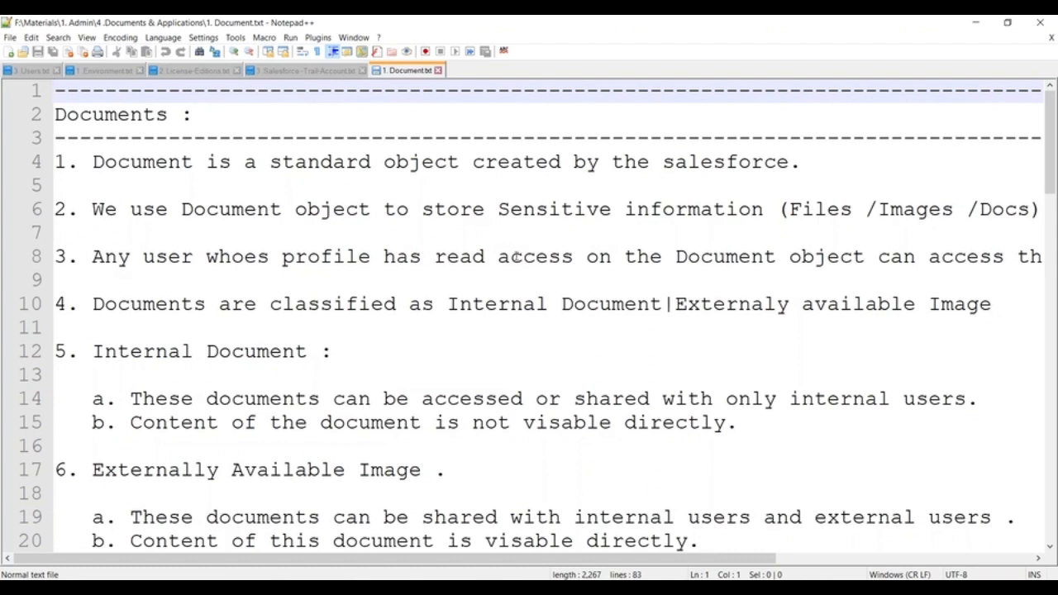
{"action": "left_click_drag", "start_coordinate": [423, 257], "coordinate": [994, 256]}
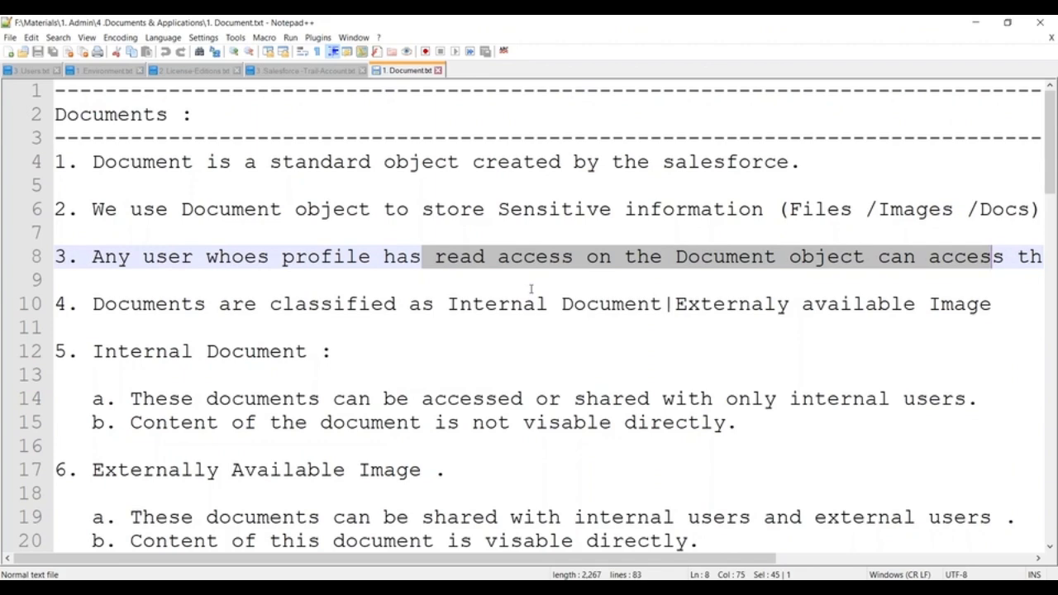
{"action": "scroll", "coordinate": [206, 174], "scroll_direction": "down", "scroll_amount": 3}
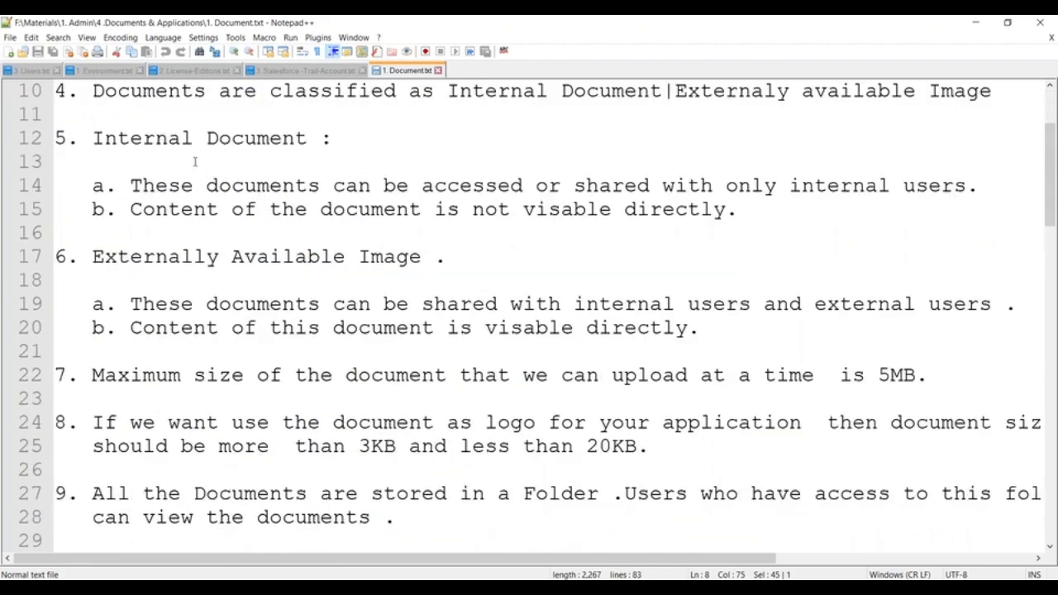
{"action": "scroll", "coordinate": [193, 161], "scroll_direction": "up", "scroll_amount": 2}
{"action": "scroll", "coordinate": [116, 187], "scroll_direction": "down", "scroll_amount": 2}
{"action": "left_click_drag", "start_coordinate": [98, 141], "coordinate": [332, 141]}
{"action": "left_click_drag", "start_coordinate": [91, 257], "coordinate": [520, 257]}
{"action": "left_click", "coordinate": [520, 257]}
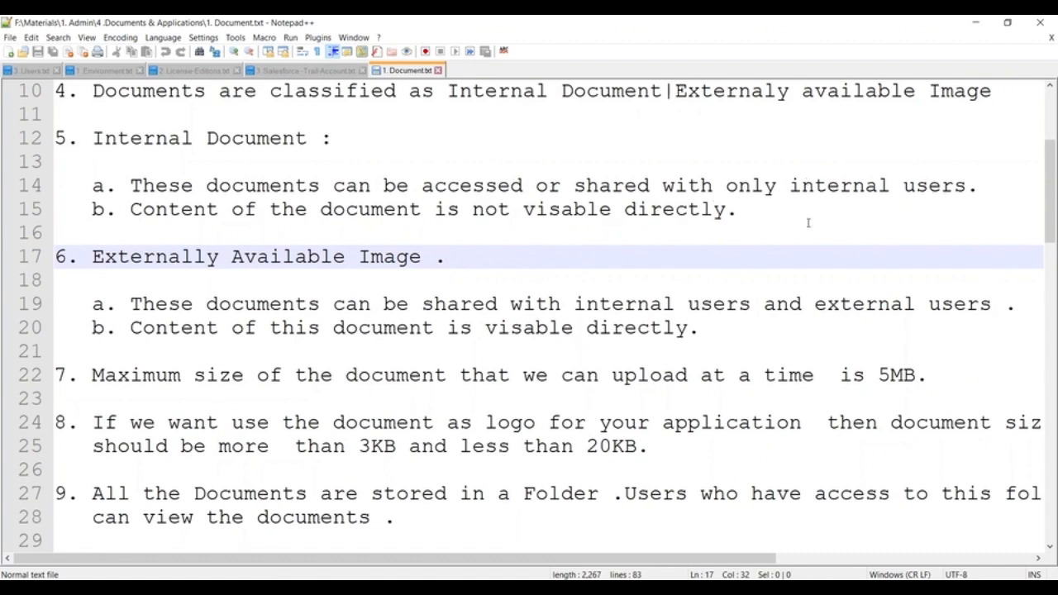
{"action": "left_click_drag", "start_coordinate": [118, 209], "coordinate": [784, 218]}
{"action": "left_click", "coordinate": [469, 273]}
- Highlight the Externally Available Image heading, the 5MB upload limit and the logo size note
{"action": "scroll", "coordinate": [330, 274], "scroll_direction": "down", "scroll_amount": 1}
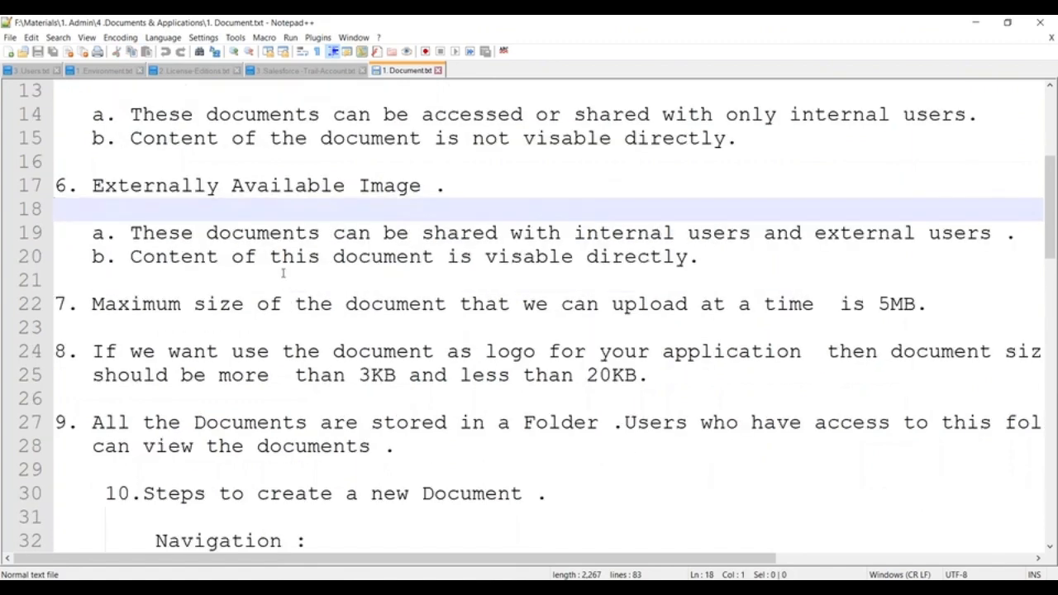
{"action": "left_click", "coordinate": [80, 183]}
{"action": "left_click_drag", "start_coordinate": [80, 184], "coordinate": [491, 187]}
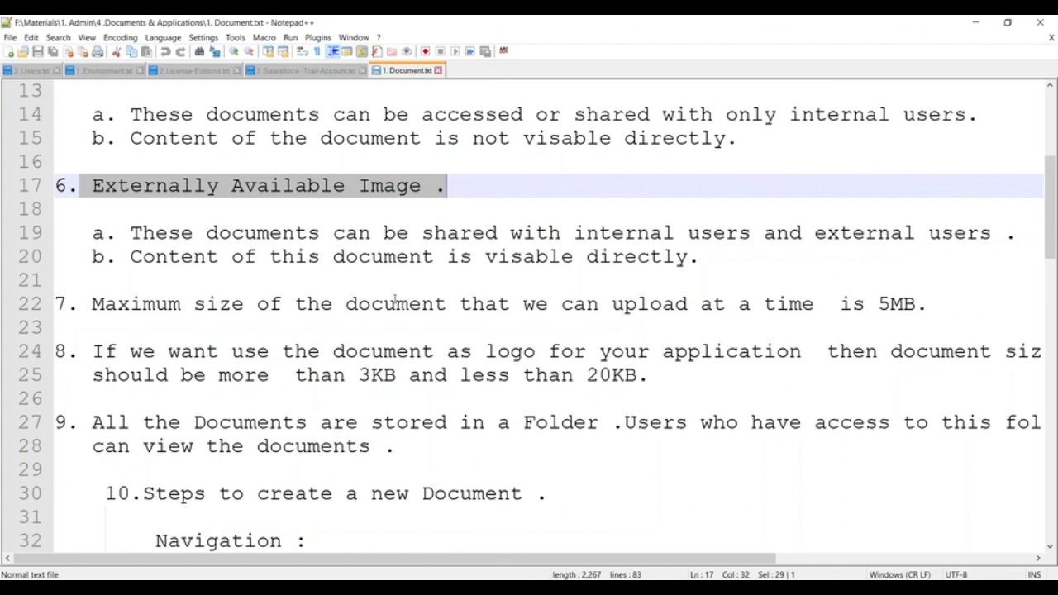
{"action": "scroll", "coordinate": [365, 307], "scroll_direction": "down", "scroll_amount": 2}
{"action": "left_click_drag", "start_coordinate": [66, 161], "coordinate": [927, 161]}
{"action": "left_click", "coordinate": [751, 262]}
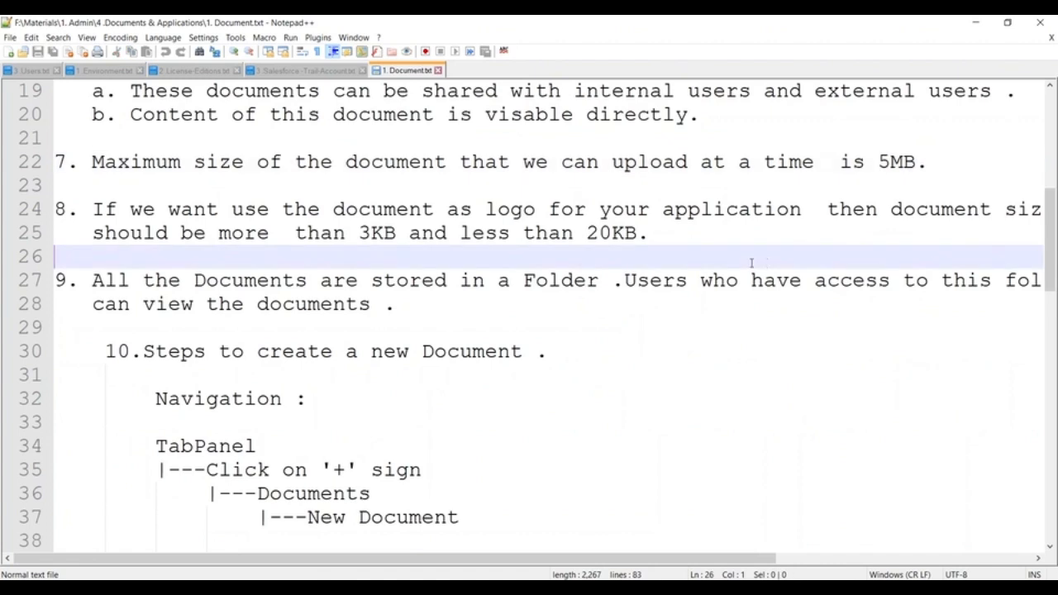
{"action": "left_click", "coordinate": [88, 209]}
{"action": "left_click_drag", "start_coordinate": [89, 209], "coordinate": [383, 209]}
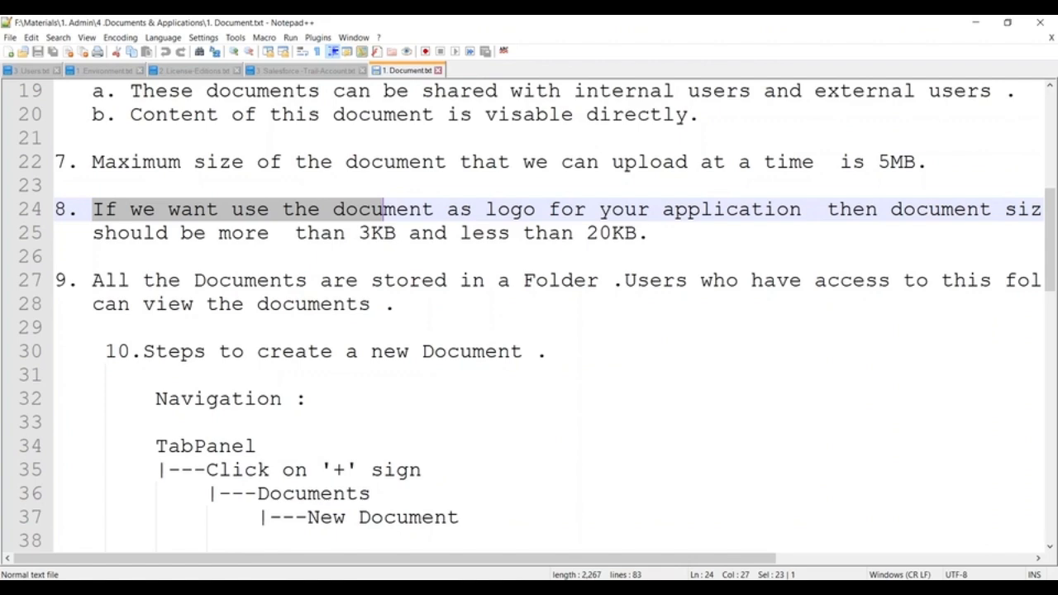
- Scroll to the '10.Steps to create a new Document' heading and place the caret before it
{"action": "scroll", "coordinate": [371, 217], "scroll_direction": "down", "scroll_amount": 3}
{"action": "scroll", "coordinate": [347, 215], "scroll_direction": "up", "scroll_amount": 1}
{"action": "scroll", "coordinate": [335, 211], "scroll_direction": "up", "scroll_amount": 1}
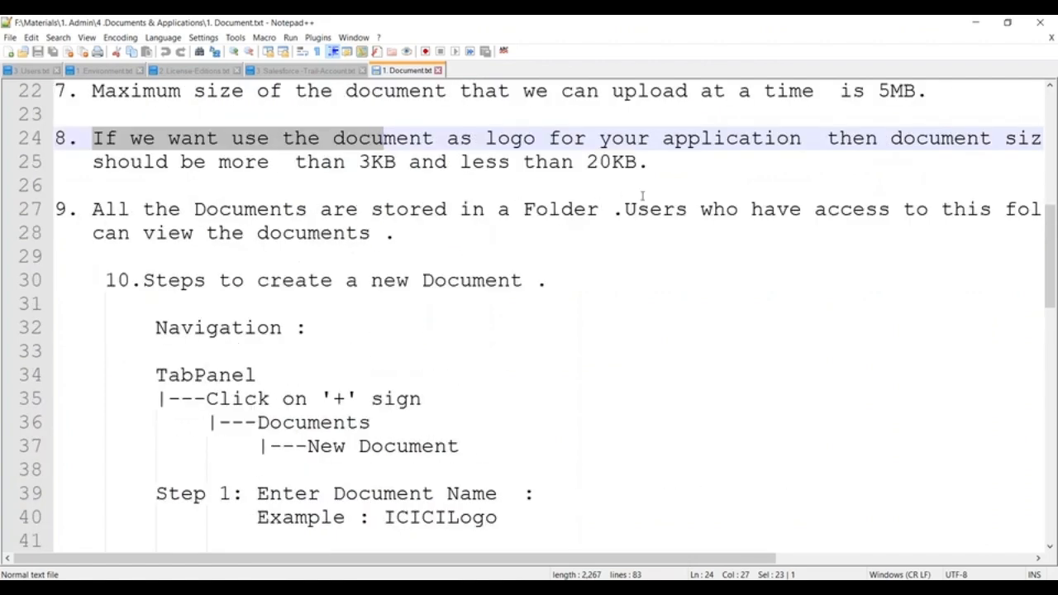
{"action": "scroll", "coordinate": [631, 222], "scroll_direction": "down", "scroll_amount": 1}
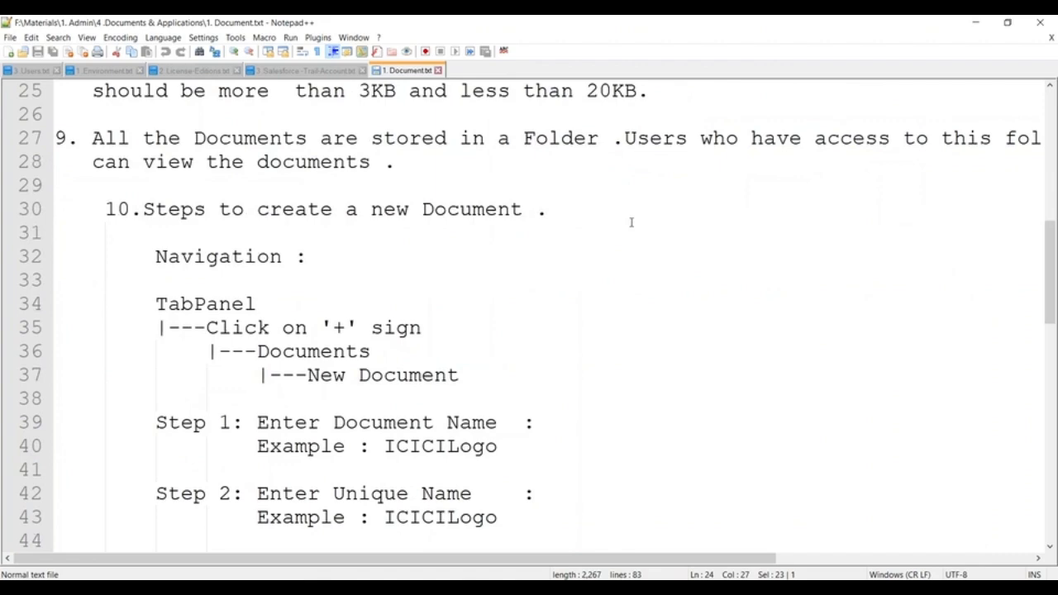
{"action": "scroll", "coordinate": [630, 222], "scroll_direction": "down", "scroll_amount": 2}
{"action": "scroll", "coordinate": [614, 224], "scroll_direction": "up", "scroll_amount": 3}
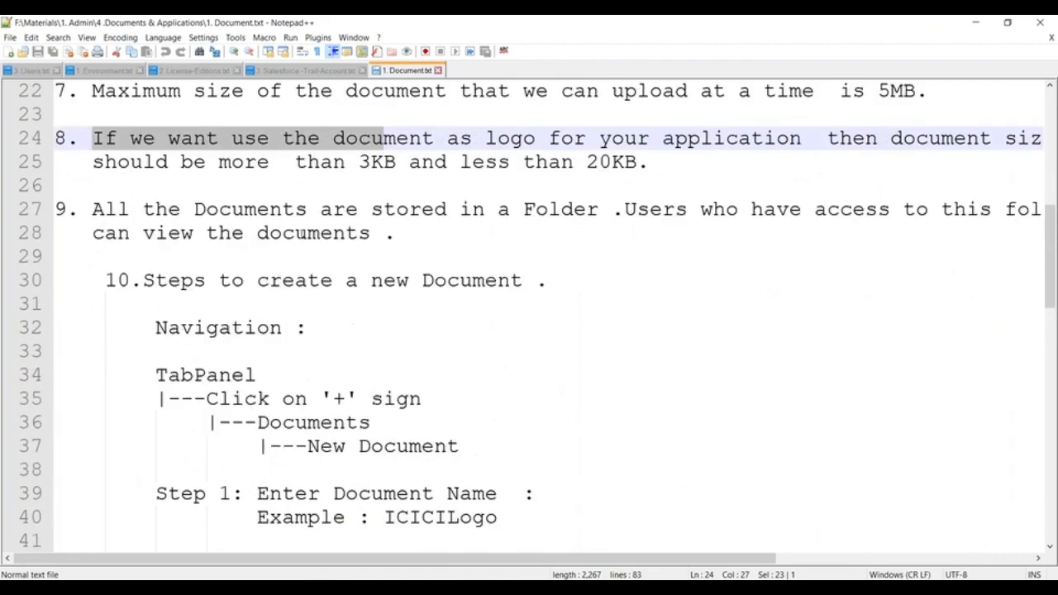
{"action": "left_click", "coordinate": [111, 280]}
- Keep a blank line above the step 10 heading and make the heading flush left
{"action": "key", "text": "BackSpace"}
{"action": "key", "text": "BackSpace"}
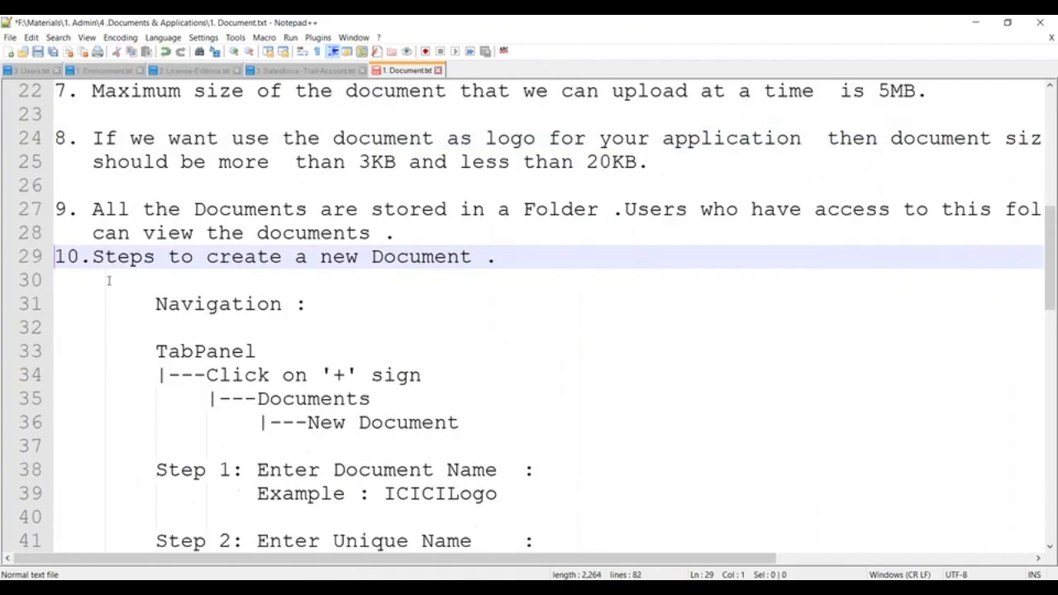
{"action": "key", "text": "Return"}
{"action": "key", "text": "BackSpace"}
{"action": "key", "text": "BackSpace"}
{"action": "key", "text": "BackSpace"}
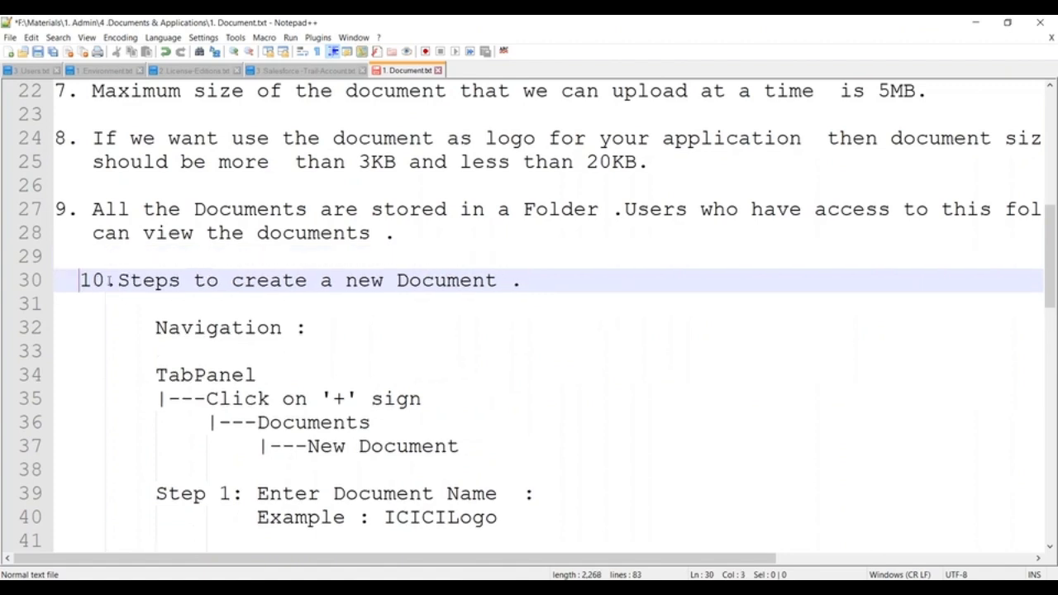
- Add '>' after each '|---' branch on lines 35–37 to form arrows
{"action": "left_click", "coordinate": [210, 398]}
{"action": "type", "text": ">"}
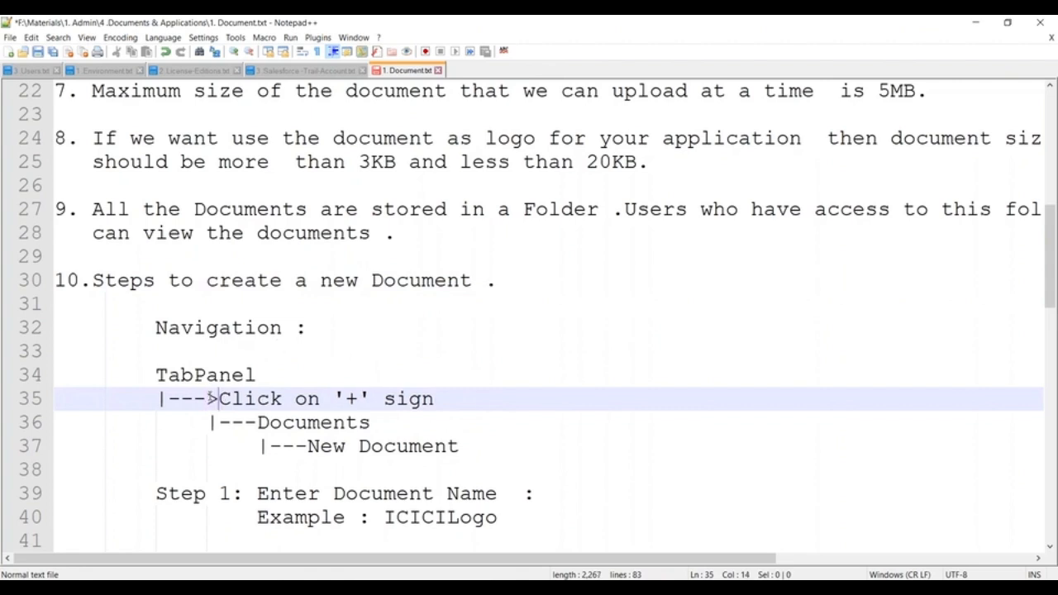
{"action": "scroll", "coordinate": [304, 317], "scroll_direction": "down", "scroll_amount": 2}
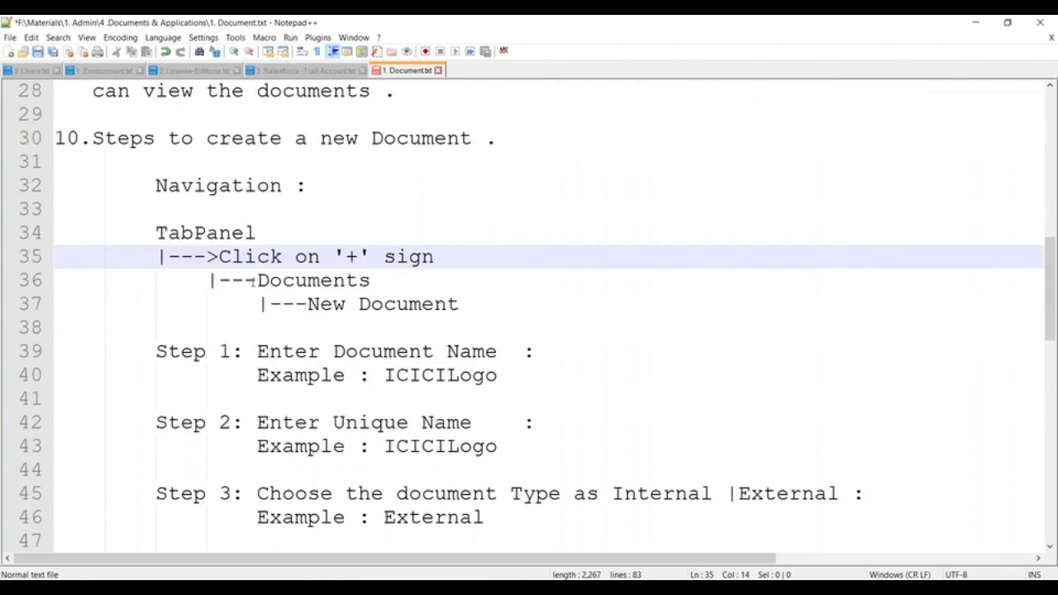
{"action": "left_click", "coordinate": [213, 280]}
{"action": "left_click", "coordinate": [269, 281]}
{"action": "type", "text": ">"}
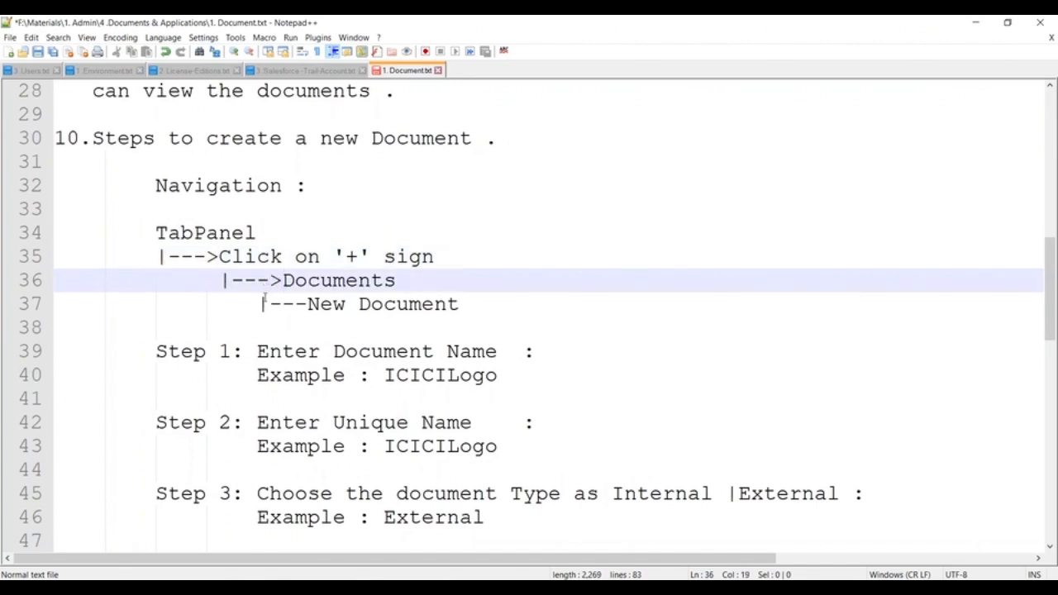
{"action": "left_click", "coordinate": [260, 304]}
{"action": "left_click", "coordinate": [333, 299]}
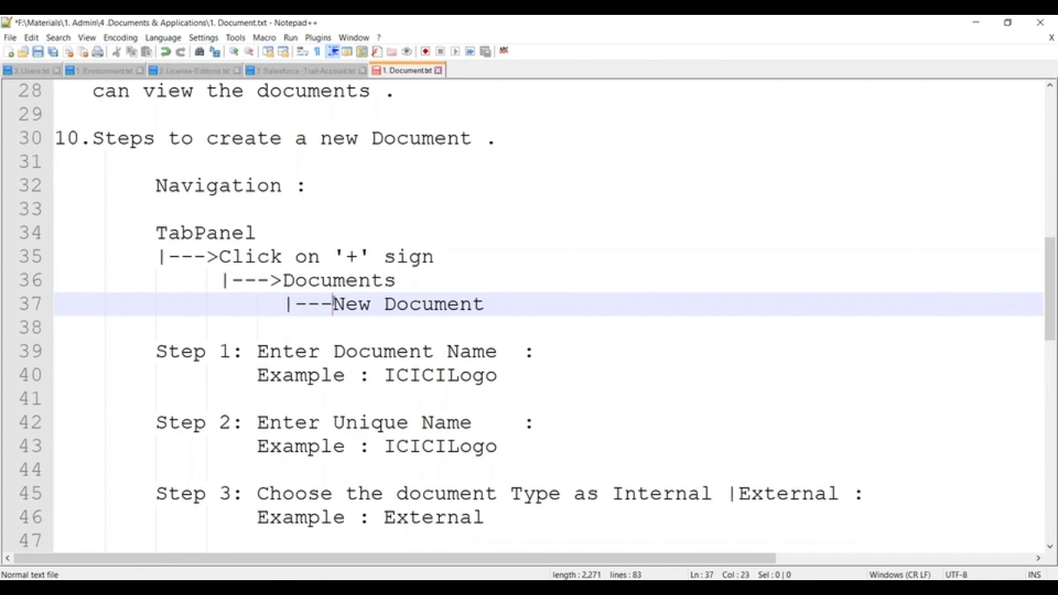
{"action": "type", "text": ">"}
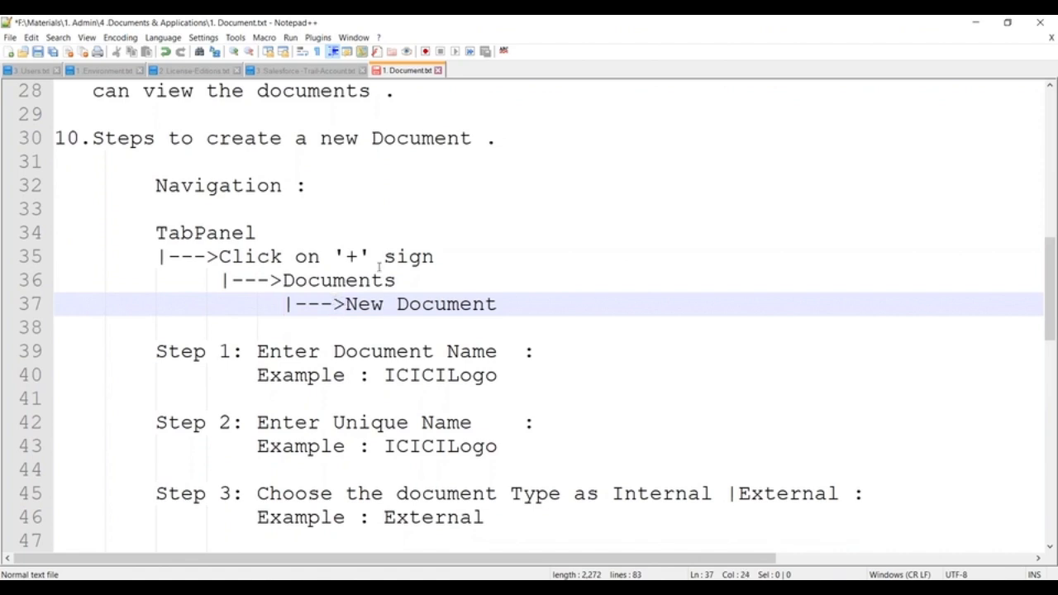
- Review the new-Document steps, highlighting Unique Name, document type, description, choose-document and Save lines
{"action": "scroll", "coordinate": [379, 267], "scroll_direction": "down", "scroll_amount": 2}
{"action": "left_click_drag", "start_coordinate": [257, 209], "coordinate": [526, 211]}
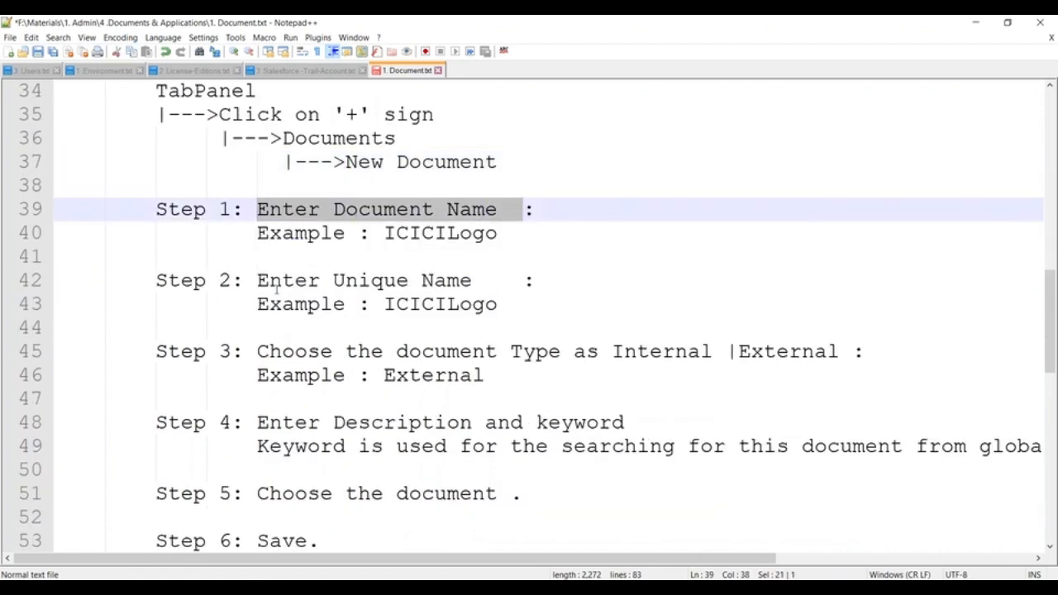
{"action": "left_click_drag", "start_coordinate": [258, 280], "coordinate": [501, 282]}
{"action": "scroll", "coordinate": [504, 282], "scroll_direction": "down", "scroll_amount": 2}
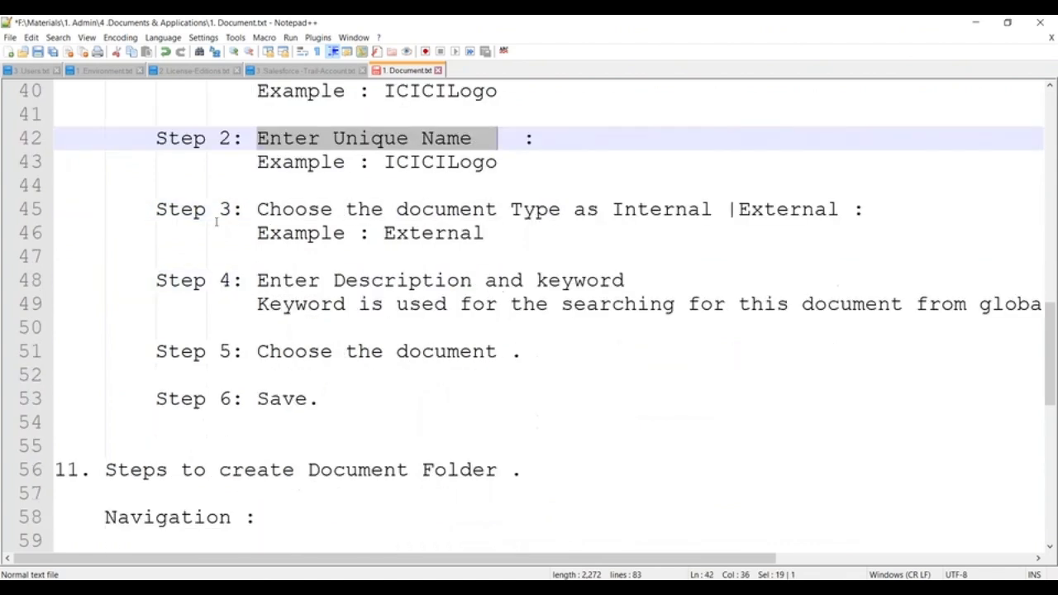
{"action": "left_click_drag", "start_coordinate": [257, 210], "coordinate": [841, 210]}
{"action": "left_click", "coordinate": [690, 260]}
{"action": "scroll", "coordinate": [690, 260], "scroll_direction": "down", "scroll_amount": 2}
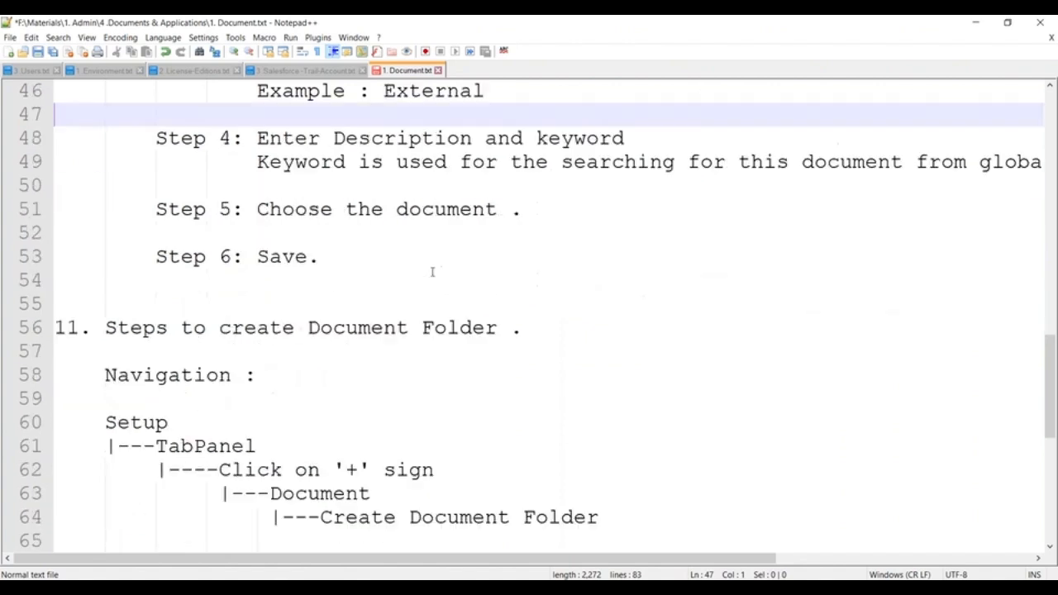
{"action": "left_click_drag", "start_coordinate": [247, 138], "coordinate": [637, 143]}
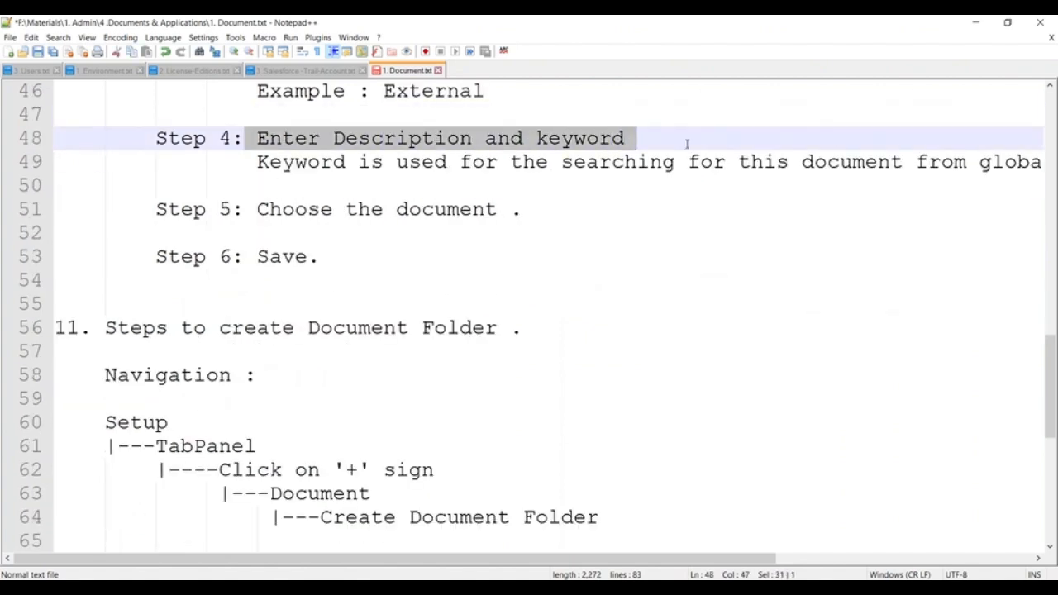
{"action": "left_click", "coordinate": [619, 240]}
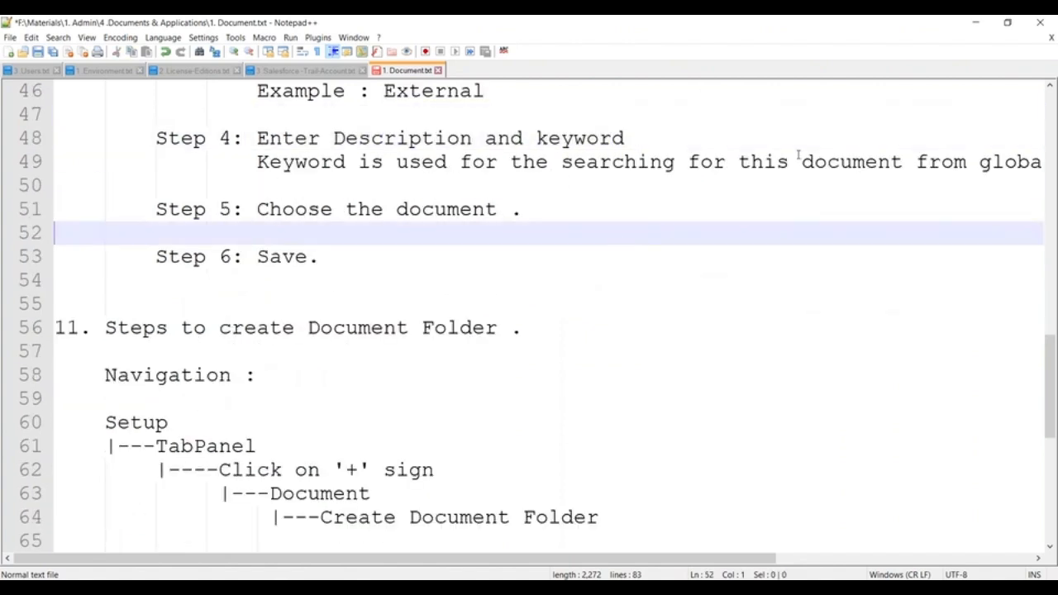
{"action": "left_click_drag", "start_coordinate": [269, 209], "coordinate": [522, 209]}
{"action": "left_click", "coordinate": [246, 258]}
{"action": "left_click_drag", "start_coordinate": [244, 256], "coordinate": [397, 254]}
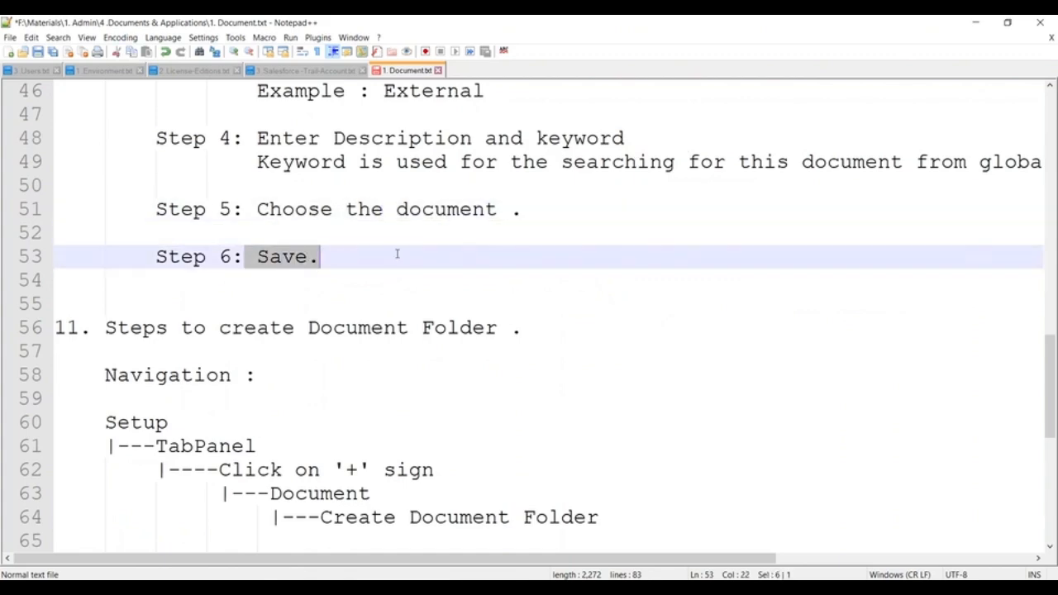
{"action": "scroll", "coordinate": [404, 259], "scroll_direction": "up", "scroll_amount": 10}
{"action": "scroll", "coordinate": [406, 260], "scroll_direction": "up", "scroll_amount": 5}
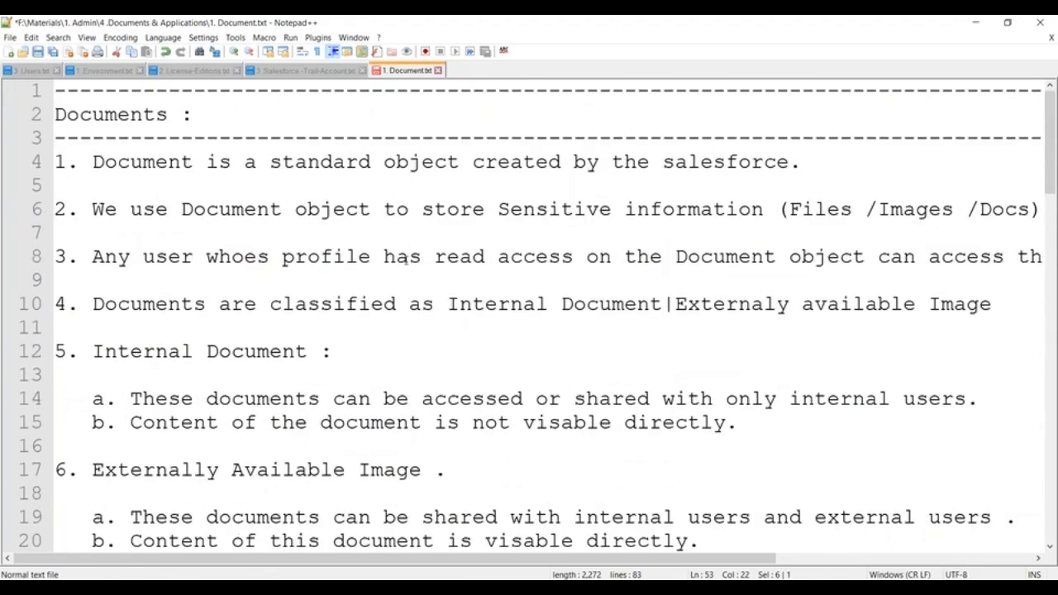
{"action": "scroll", "coordinate": [406, 259], "scroll_direction": "down", "scroll_amount": 17}
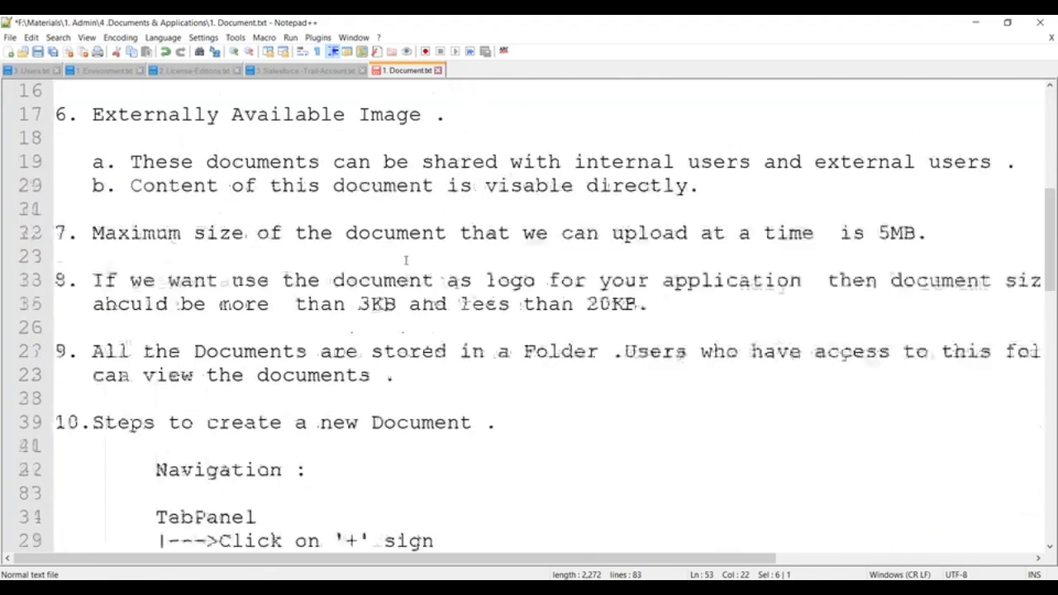
- Add '>' arrows to the dashed branches for TabPanel, line 62, Document and Create Document Folder
{"action": "left_click_drag", "start_coordinate": [106, 186], "coordinate": [523, 181]}
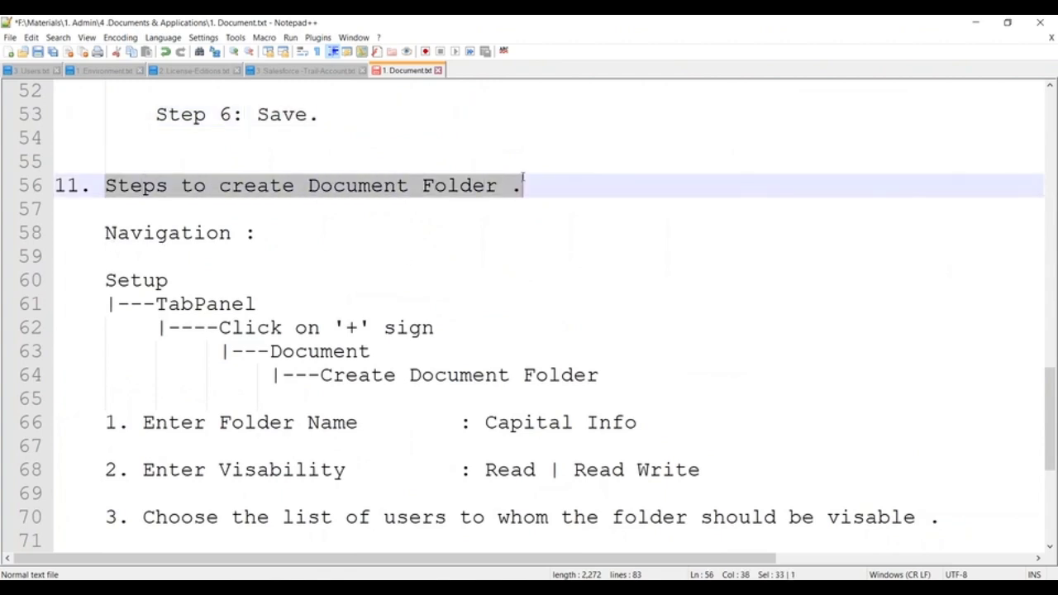
{"action": "left_click", "coordinate": [152, 303]}
{"action": "type", "text": ">"}
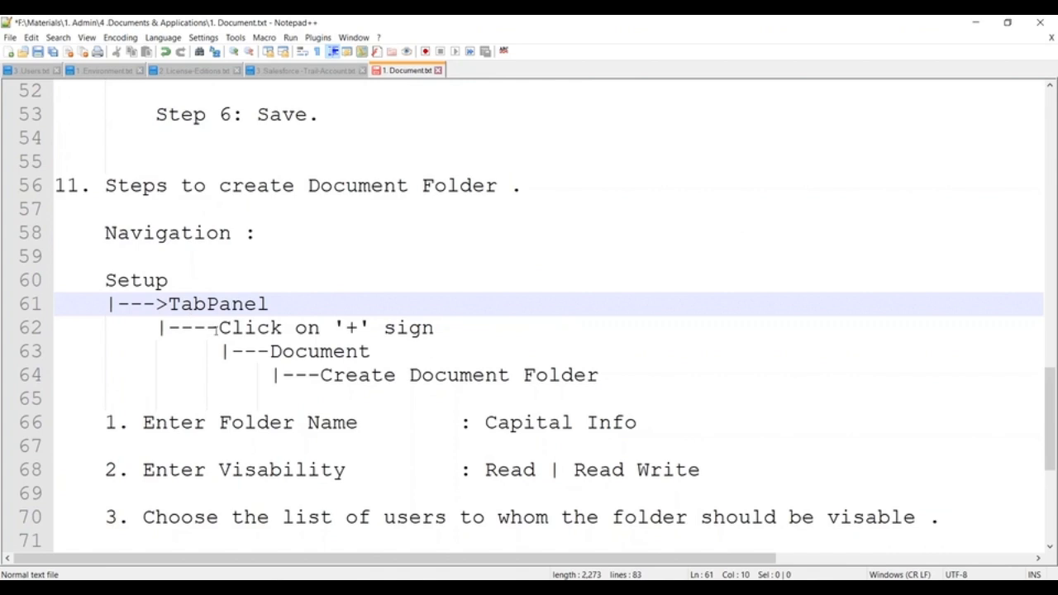
{"action": "left_click", "coordinate": [218, 327]}
{"action": "type", "text": ">"}
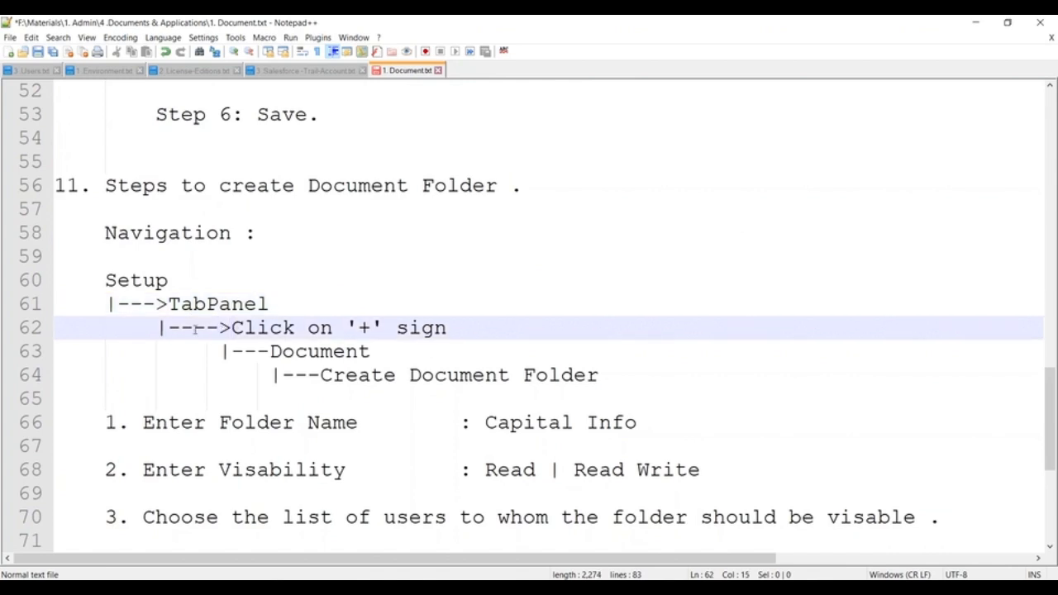
{"action": "left_click", "coordinate": [160, 329]}
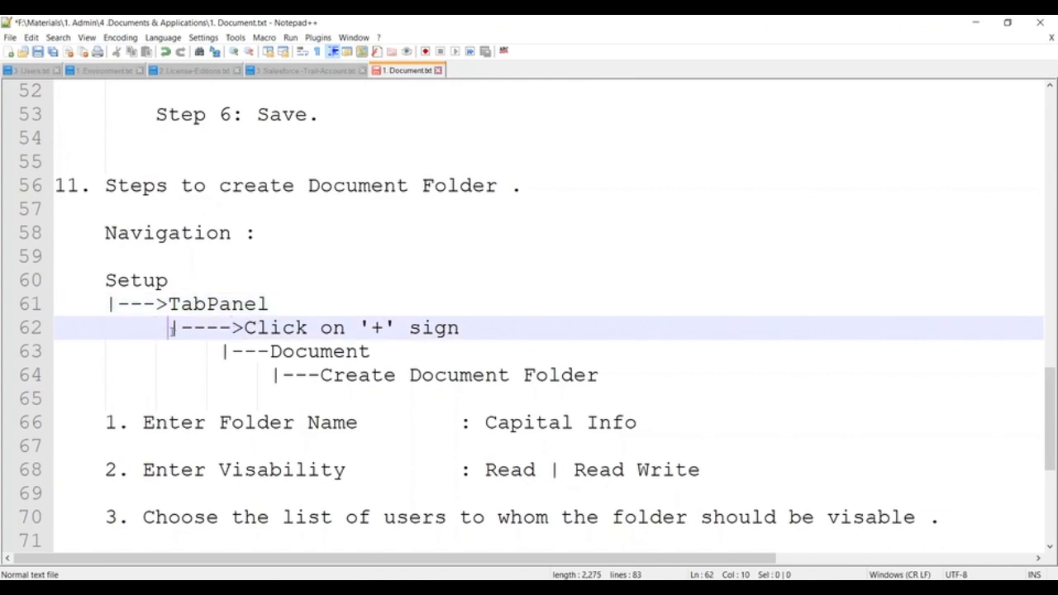
{"action": "left_click", "coordinate": [228, 351]}
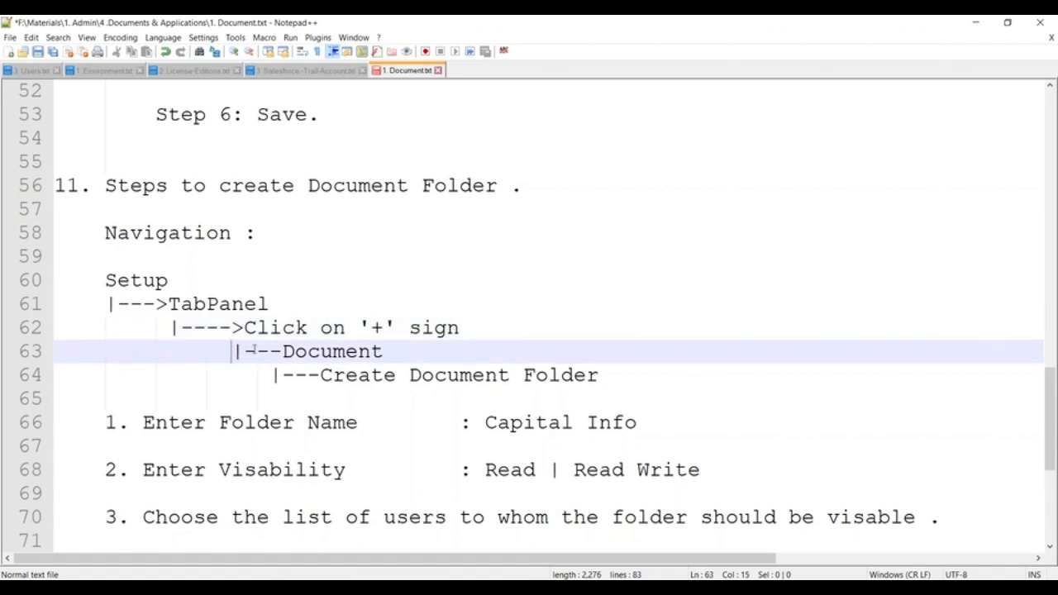
{"action": "left_click", "coordinate": [295, 351]}
{"action": "type", "text": ">"}
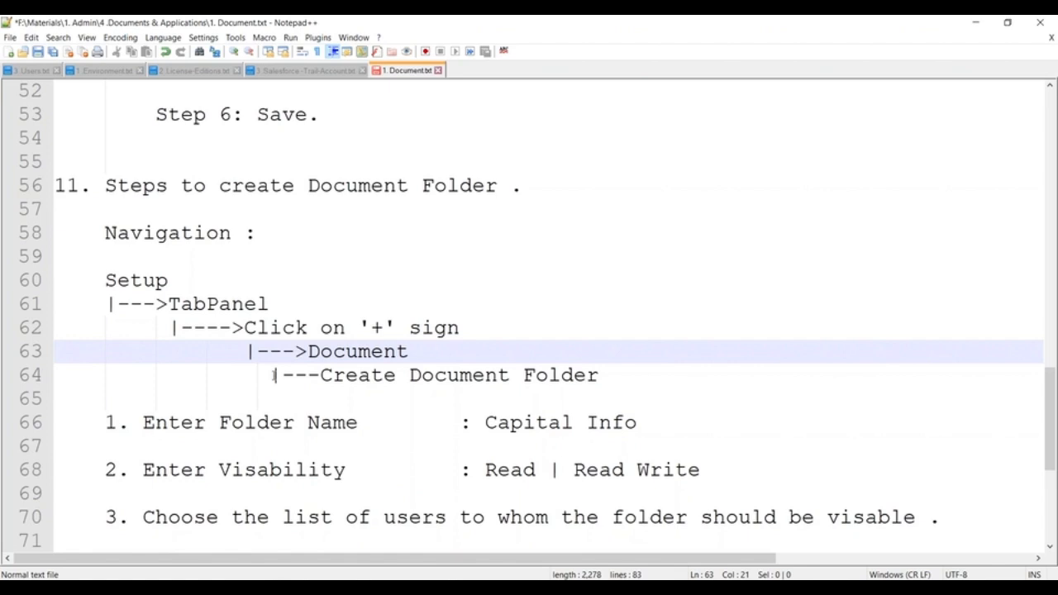
{"action": "left_click", "coordinate": [276, 376]}
{"action": "left_click", "coordinate": [360, 375]}
{"action": "type", "text": ">"}
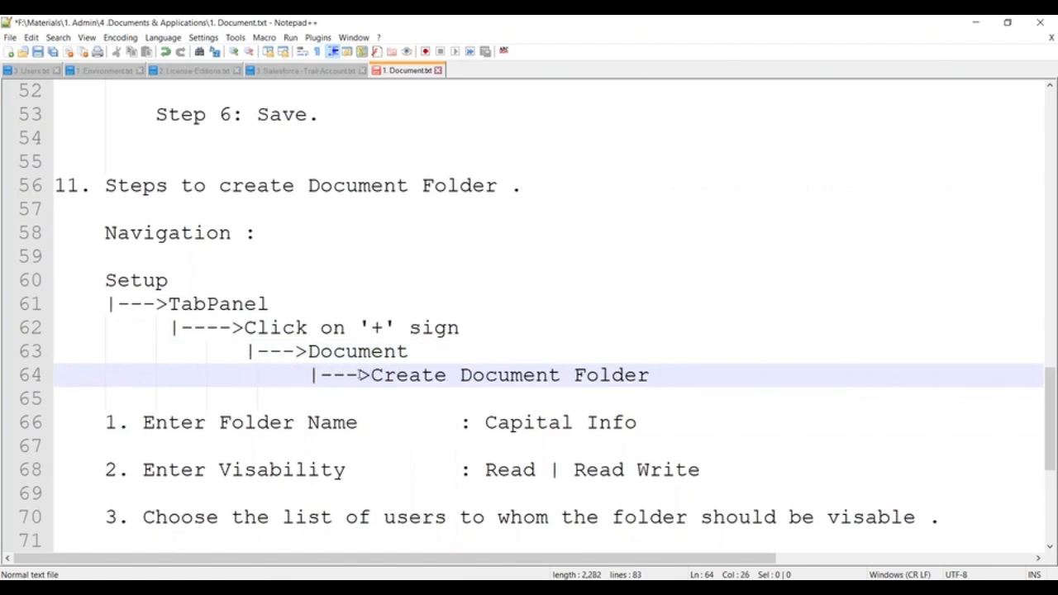
- Save 1. Document.txt and select all of its text
{"action": "scroll", "coordinate": [224, 363], "scroll_direction": "down", "scroll_amount": 4}
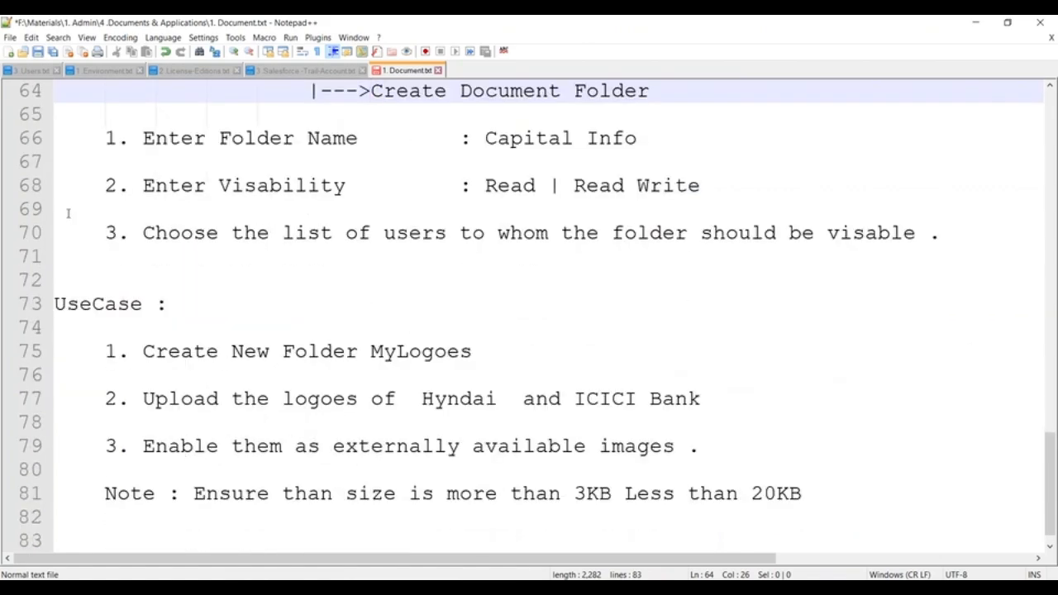
{"action": "scroll", "coordinate": [68, 213], "scroll_direction": "up", "scroll_amount": 1}
{"action": "scroll", "coordinate": [67, 214], "scroll_direction": "up", "scroll_amount": 8}
{"action": "key", "text": "ctrl+s"}
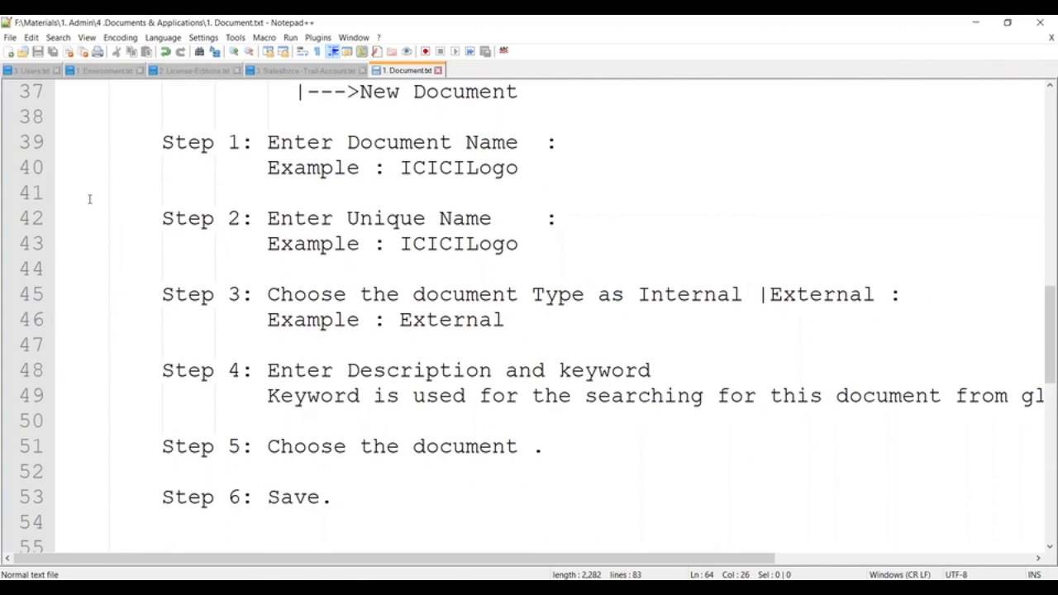
{"action": "key", "text": "ctrl+a"}
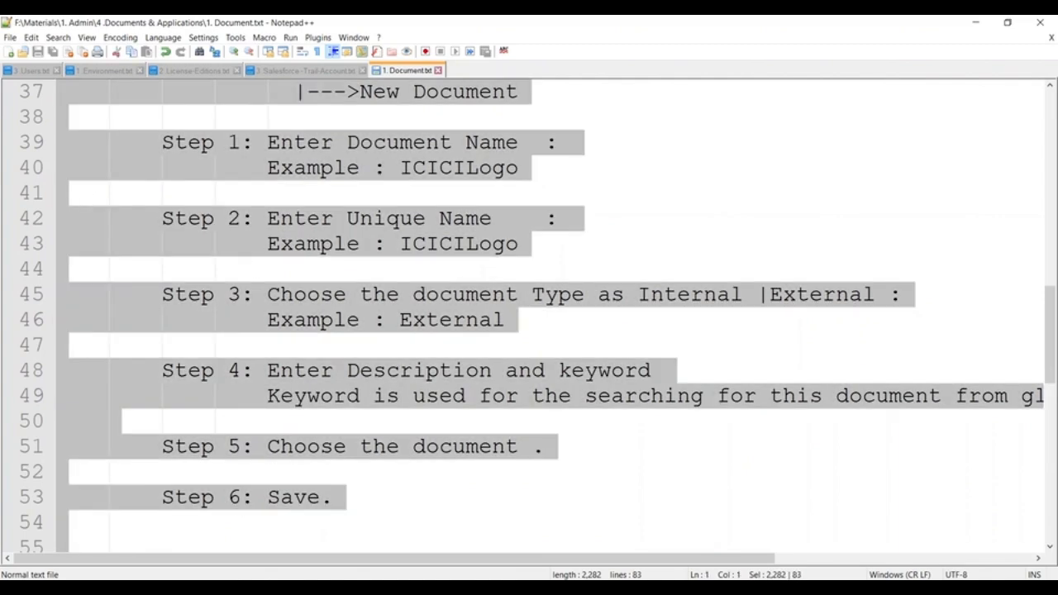
- Open the Developer Console maximised and start a new Visualforce page
{"action": "key", "text": "alt+Tab"}
{"action": "scroll", "coordinate": [529, 318], "scroll_direction": "up", "scroll_amount": 3}
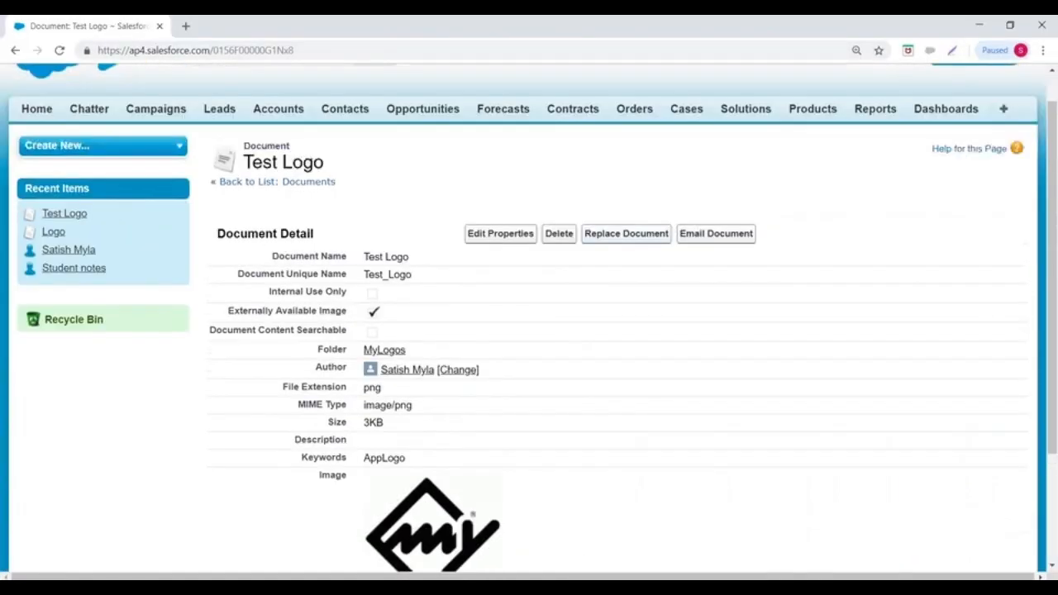
{"action": "left_click", "coordinate": [812, 95]}
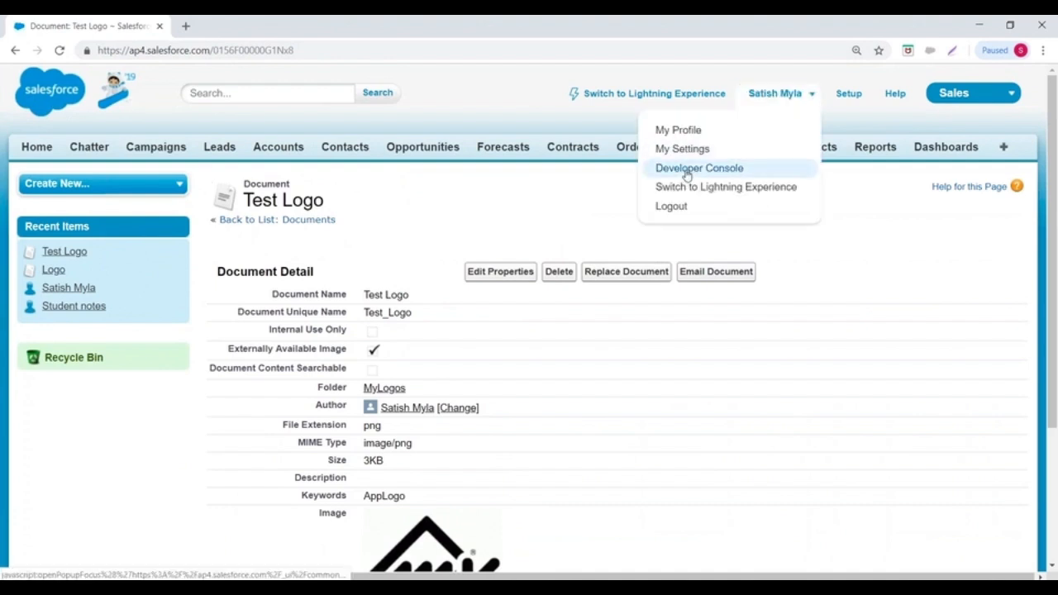
{"action": "left_click", "coordinate": [685, 170]}
{"action": "left_click", "coordinate": [649, 25]}
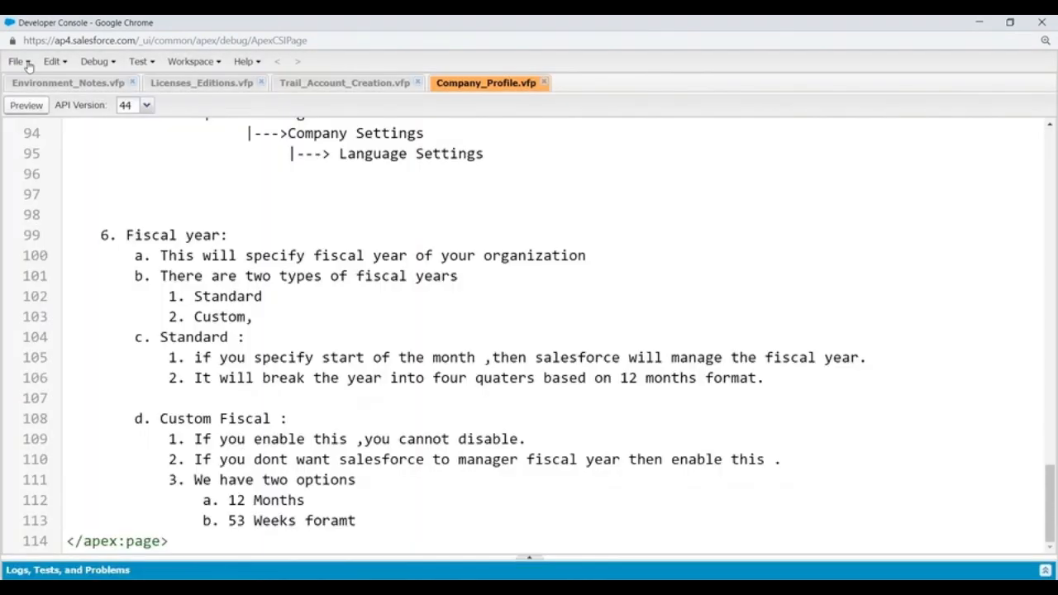
{"action": "left_click", "coordinate": [27, 63]}
{"action": "mouse_move", "coordinate": [31, 85]}
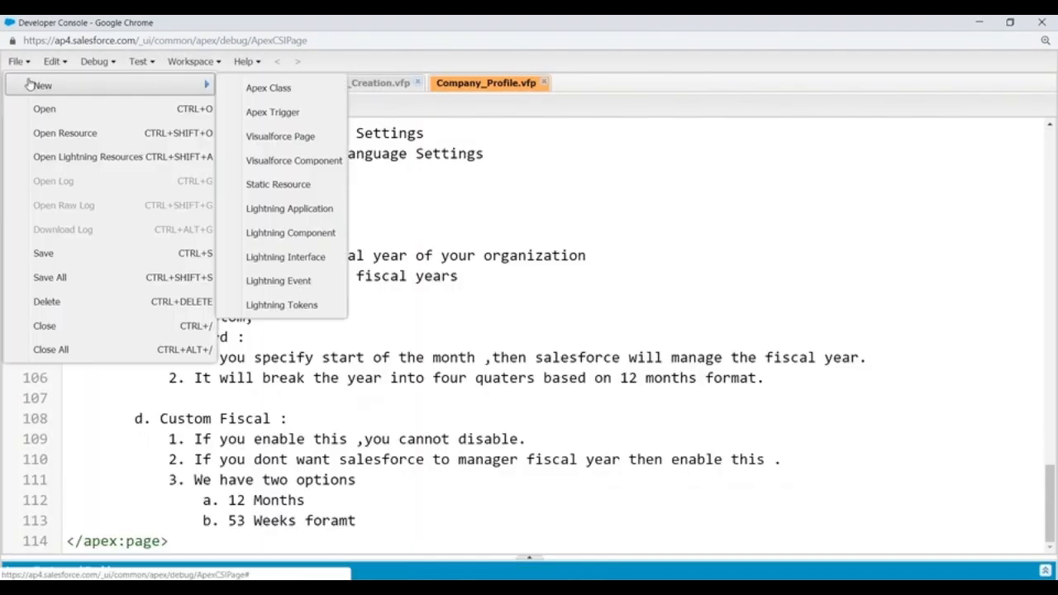
{"action": "left_click", "coordinate": [288, 136]}
- Name the page Document_Notes, paste the notes inside the page tags, and save
{"action": "type", "text": "Document"}
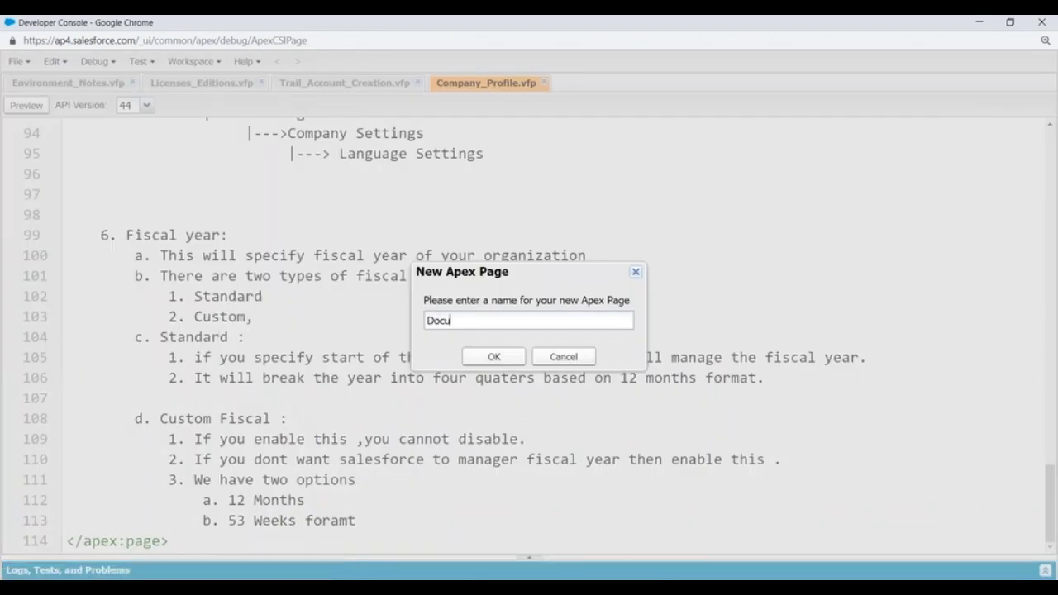
{"action": "key", "text": "BackSpace"}
{"action": "key", "text": "BackSpace"}
{"action": "key", "text": "BackSpace"}
{"action": "type", "text": "ent_Notes"}
{"action": "key", "text": "Return"}
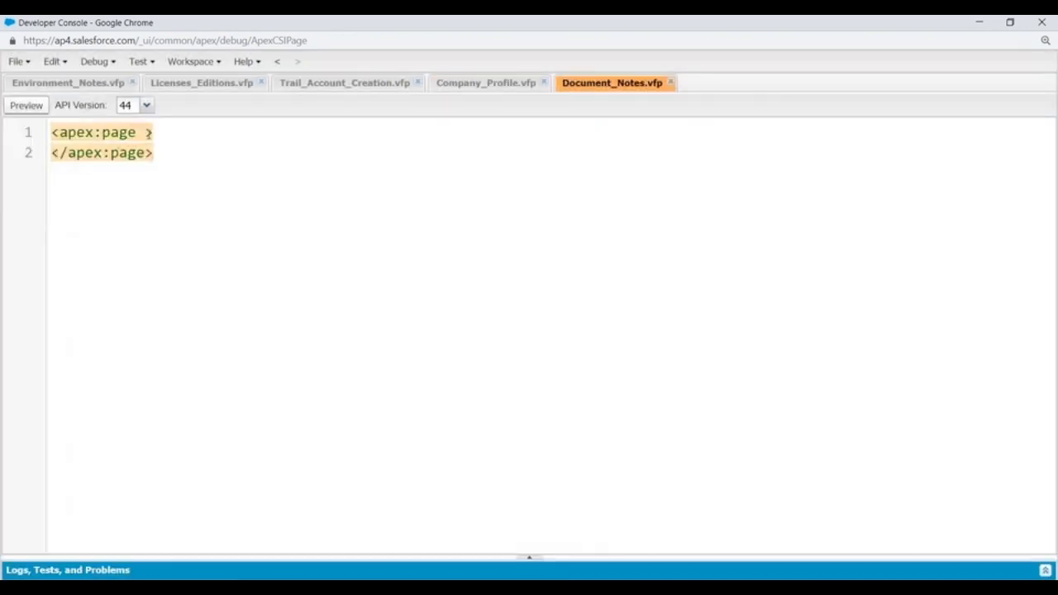
{"action": "left_click", "coordinate": [172, 134]}
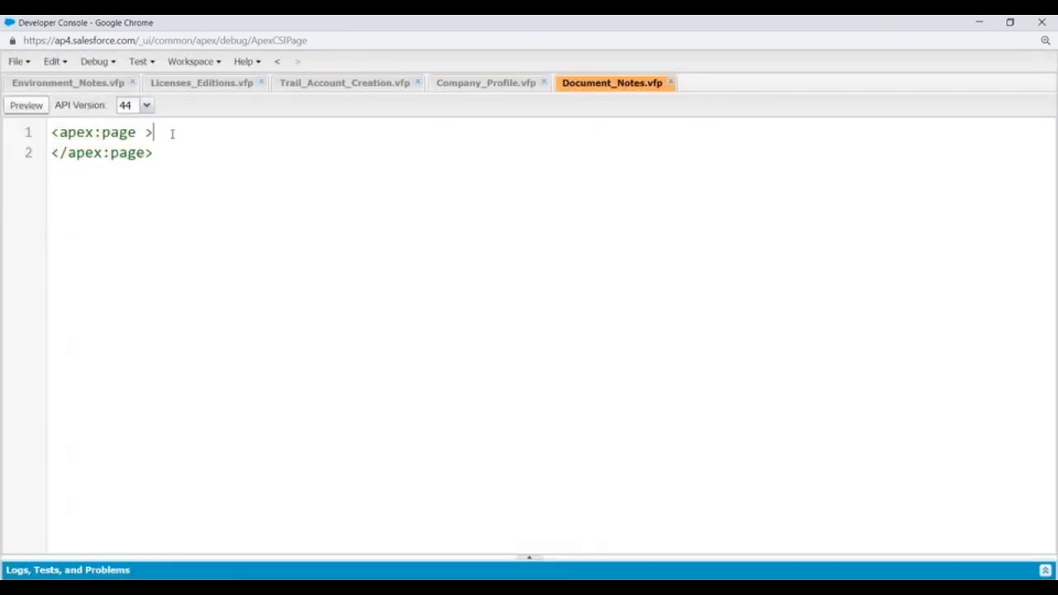
{"action": "key", "text": "Return"}
{"action": "key", "text": "ctrl+v"}
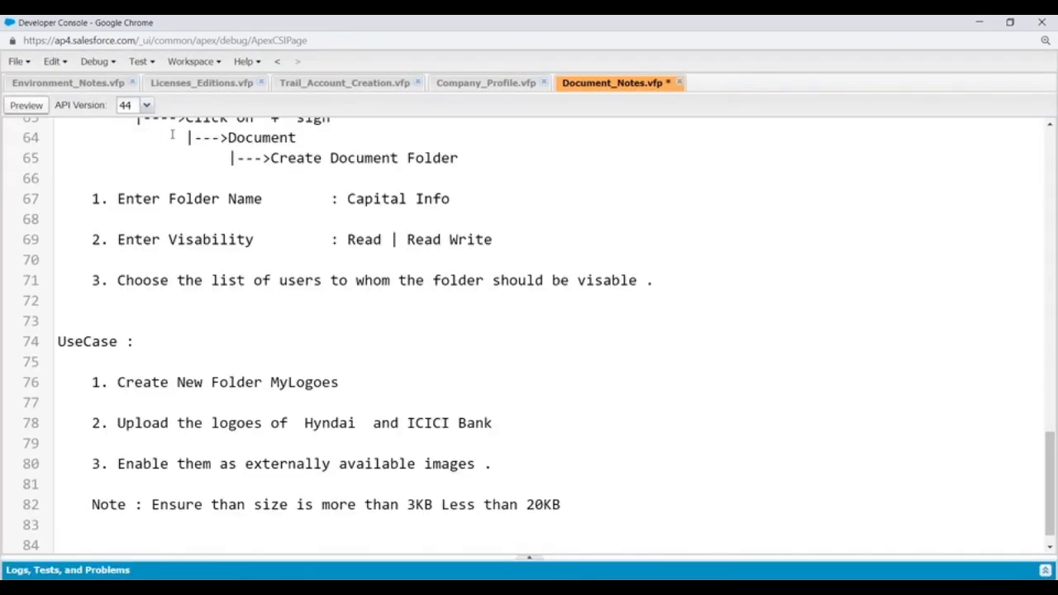
{"action": "key", "text": "ctrl+s"}
- Return to the Developer Console and check the notes end before the closing </apex:page> tag
{"action": "left_click", "coordinate": [565, 535]}
{"action": "scroll", "coordinate": [437, 387], "scroll_direction": "down", "scroll_amount": 1}
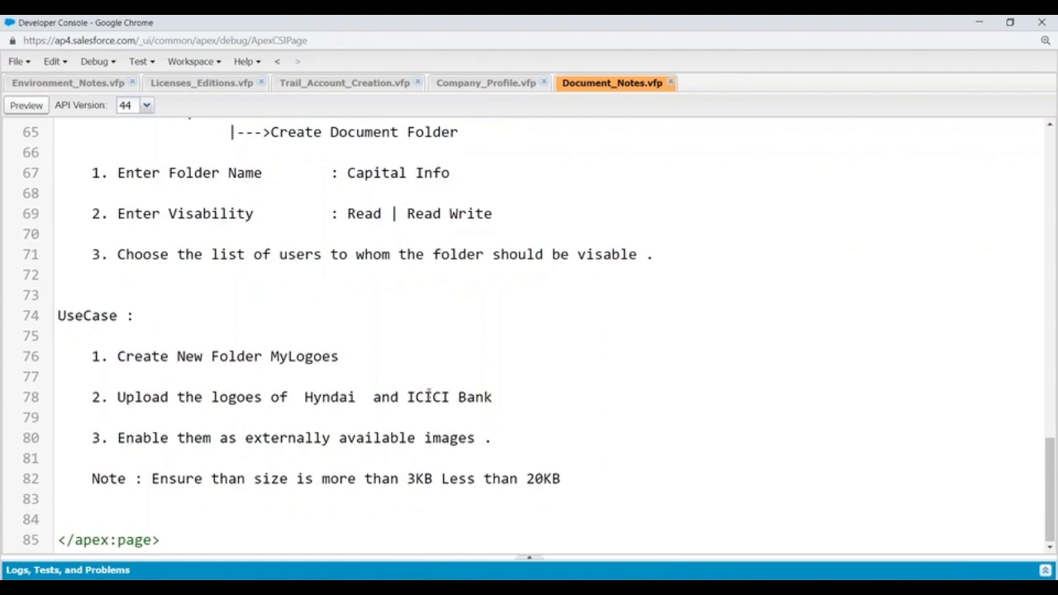
{"action": "scroll", "coordinate": [207, 245], "scroll_direction": "up", "scroll_amount": 2}
- Close the Environment_Notes, Licenses_Editions, Trail_Account_Creation and Company_Profile tabs
{"action": "left_click", "coordinate": [132, 83]}
{"action": "left_click", "coordinate": [121, 83]}
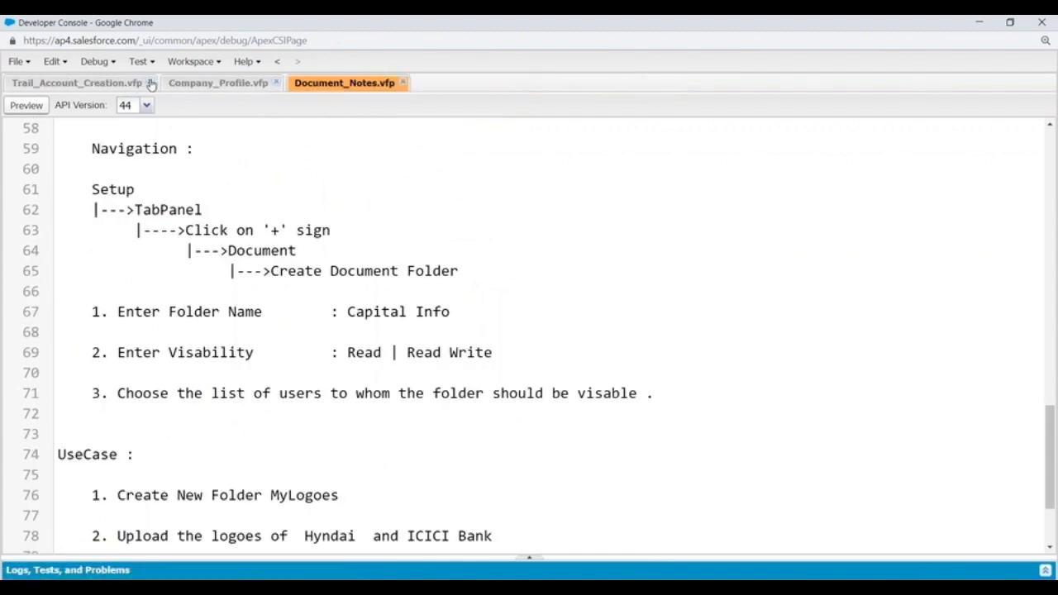
{"action": "left_click", "coordinate": [153, 84]}
{"action": "left_click", "coordinate": [122, 84]}
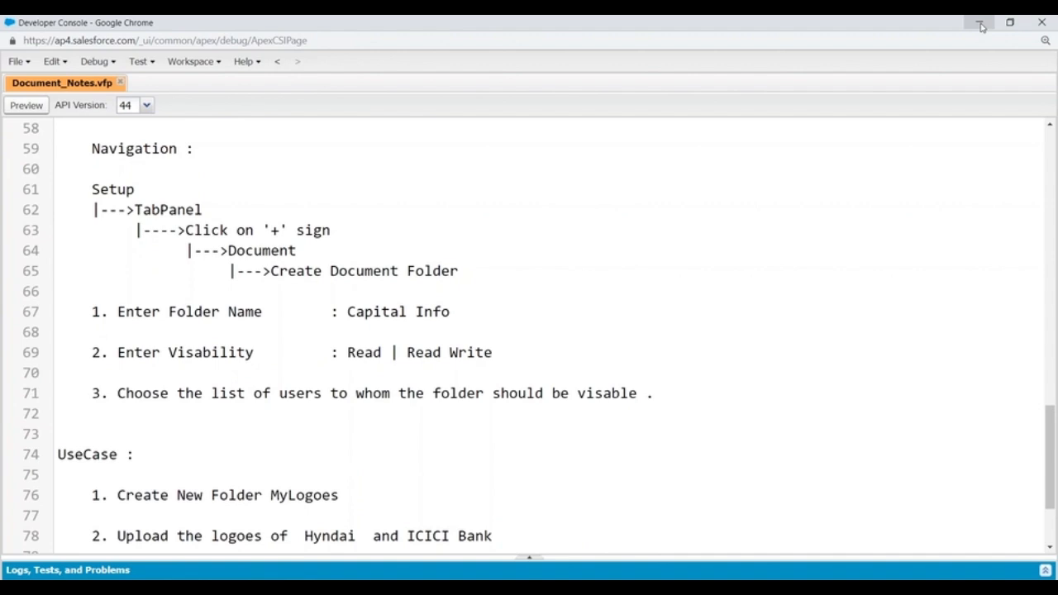
- Switch to the Salesforce window and open Setup's Create > Apps page
{"action": "scroll", "coordinate": [741, 232], "scroll_direction": "down", "scroll_amount": 3}
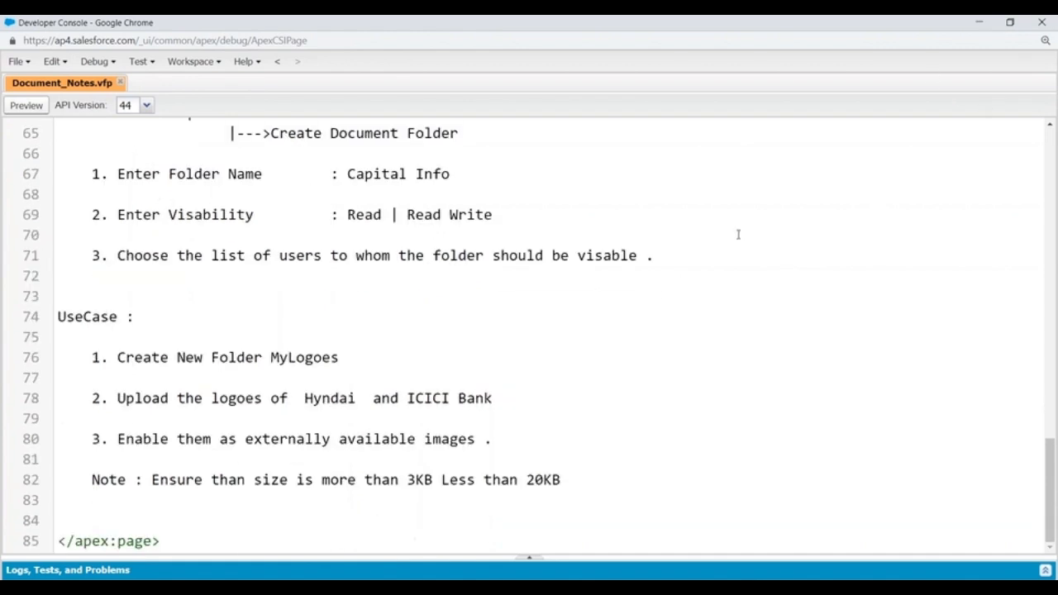
{"action": "mouse_move", "coordinate": [530, 560]}
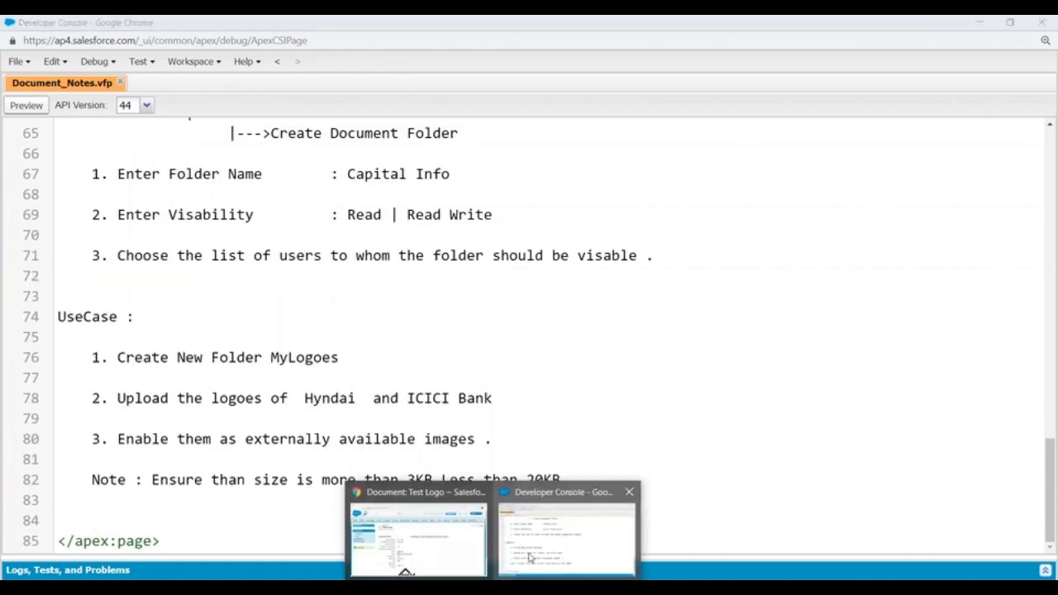
{"action": "left_click", "coordinate": [452, 535]}
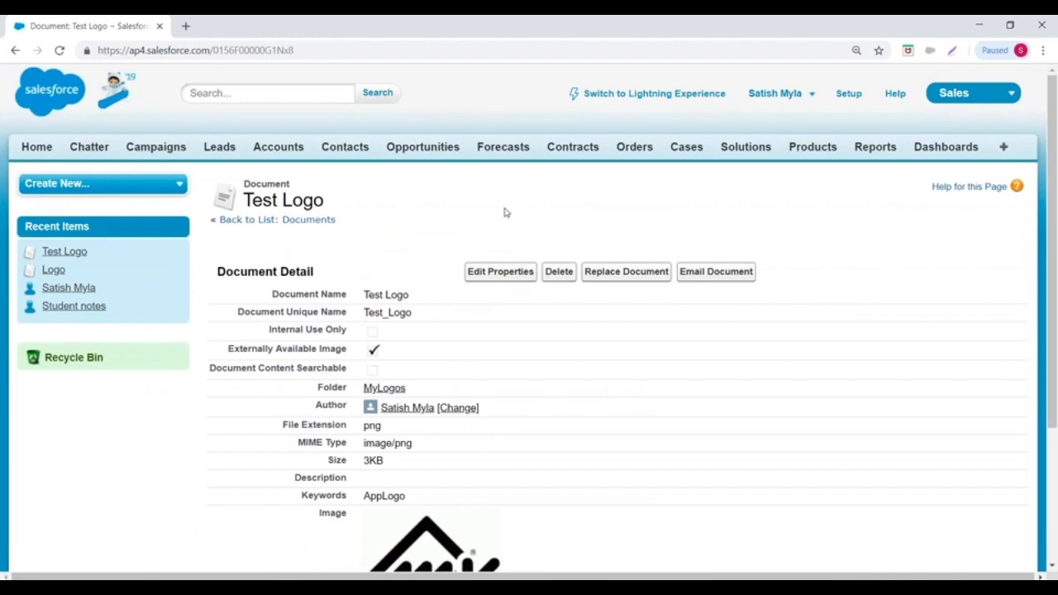
{"action": "left_click", "coordinate": [844, 95]}
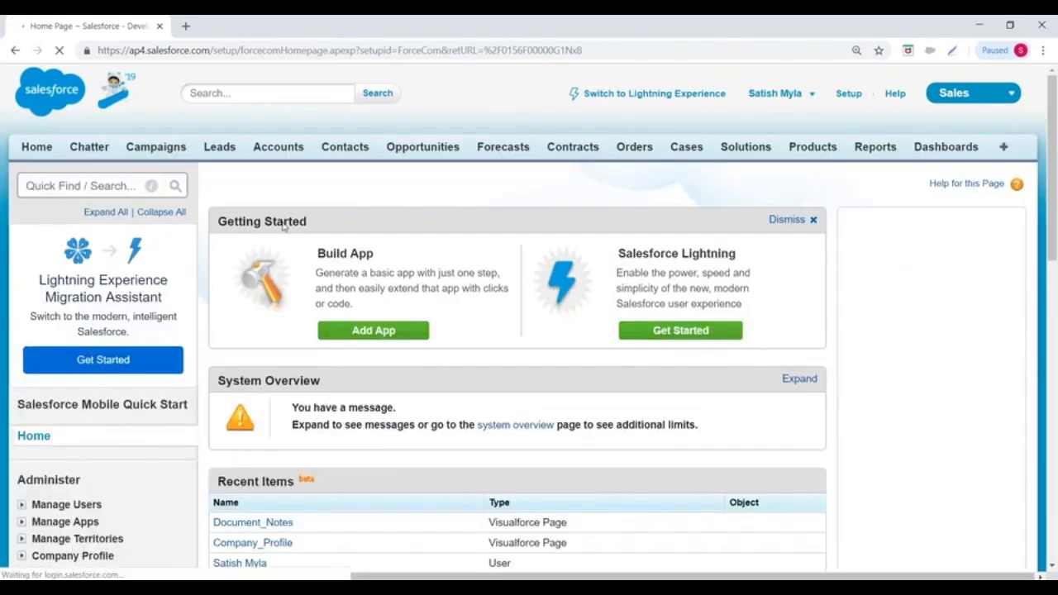
{"action": "scroll", "coordinate": [529, 330], "scroll_direction": "down", "scroll_amount": 5}
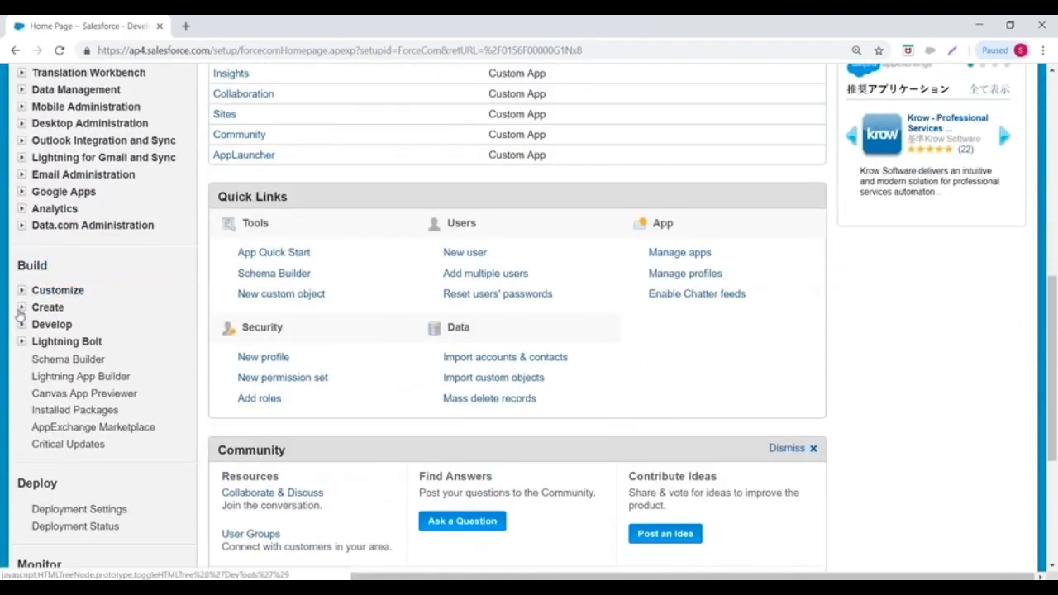
{"action": "left_click", "coordinate": [22, 307]}
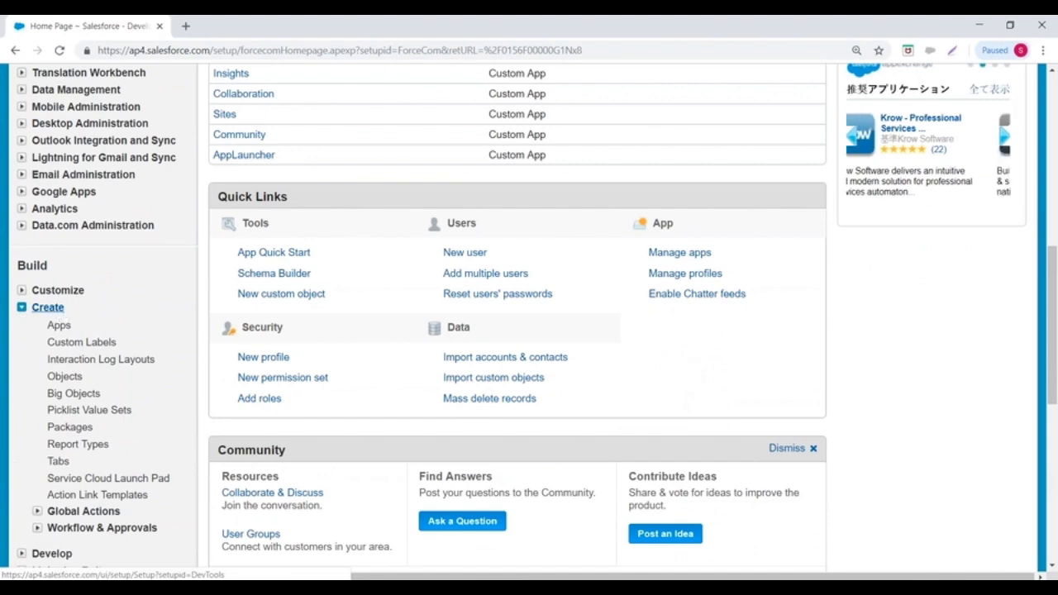
{"action": "left_click", "coordinate": [58, 326]}
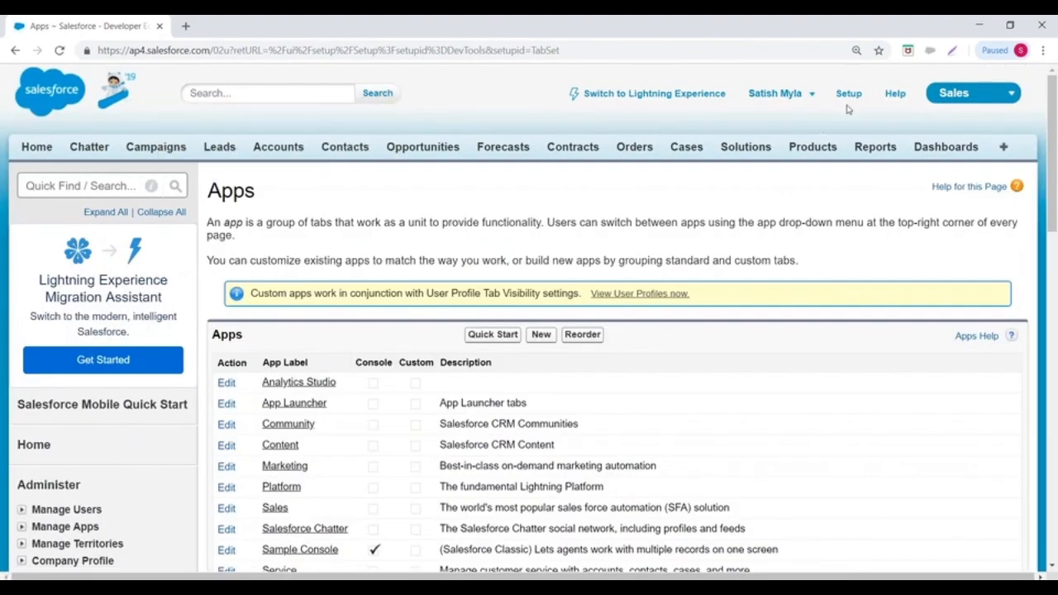
- Reopen the Apps page from Setup and start a new custom app
{"action": "left_click", "coordinate": [849, 95]}
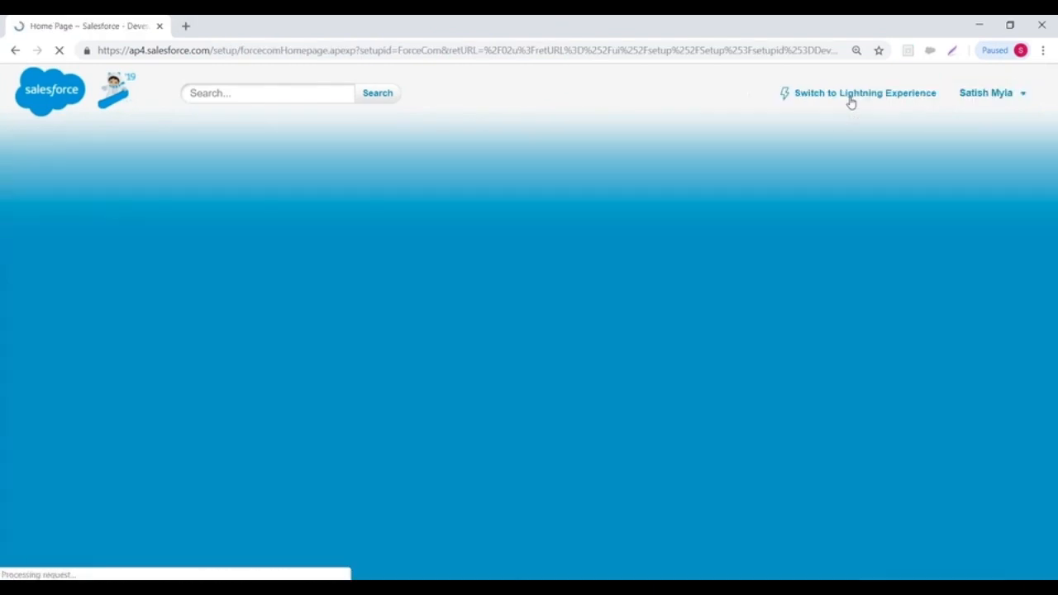
{"action": "scroll", "coordinate": [124, 264], "scroll_direction": "down", "scroll_amount": 7}
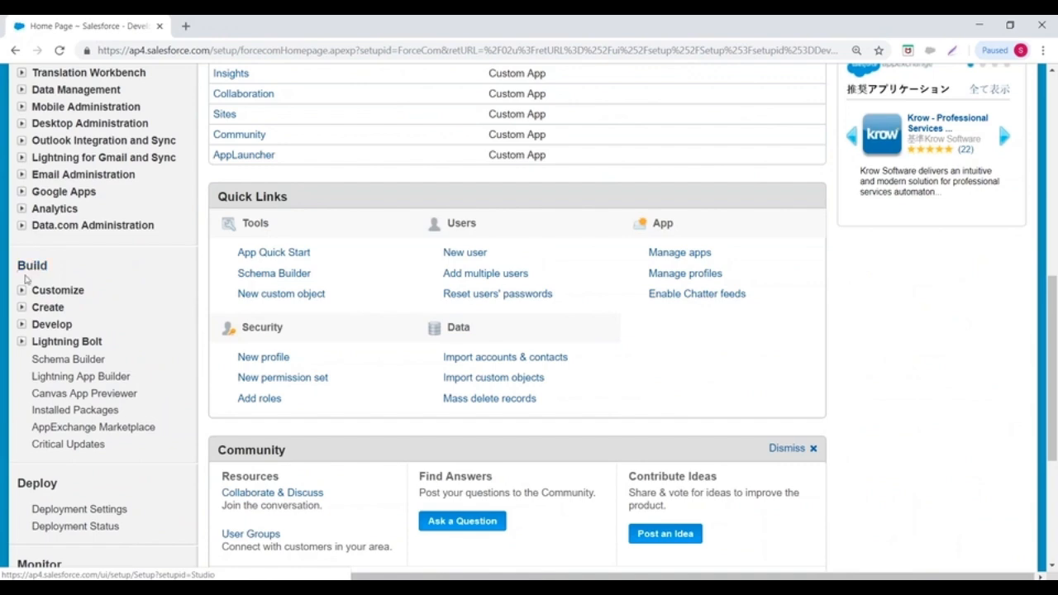
{"action": "left_click", "coordinate": [22, 308]}
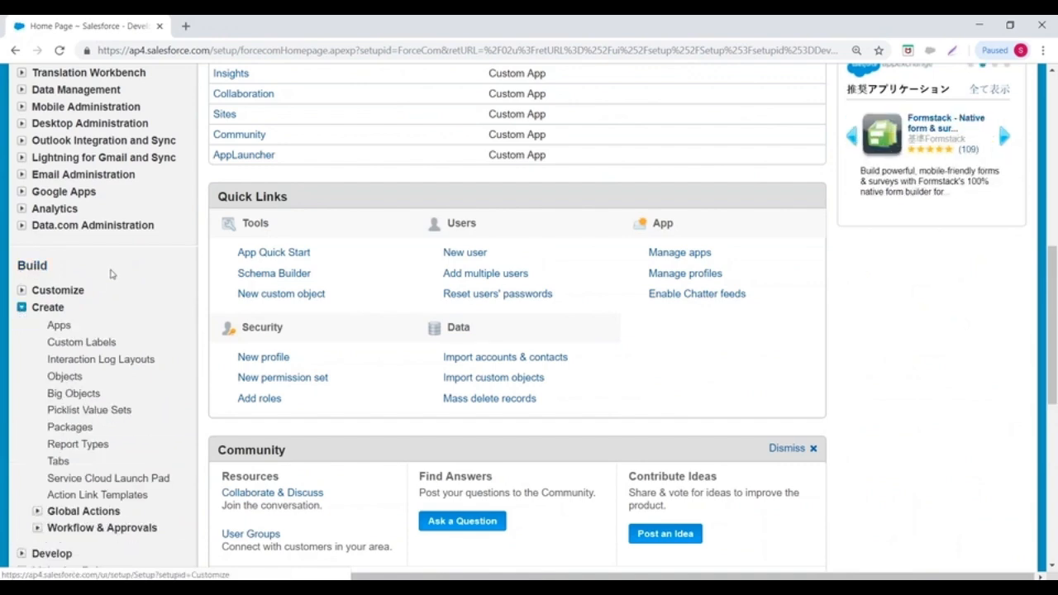
{"action": "scroll", "coordinate": [99, 273], "scroll_direction": "down", "scroll_amount": 1}
{"action": "left_click", "coordinate": [58, 258]}
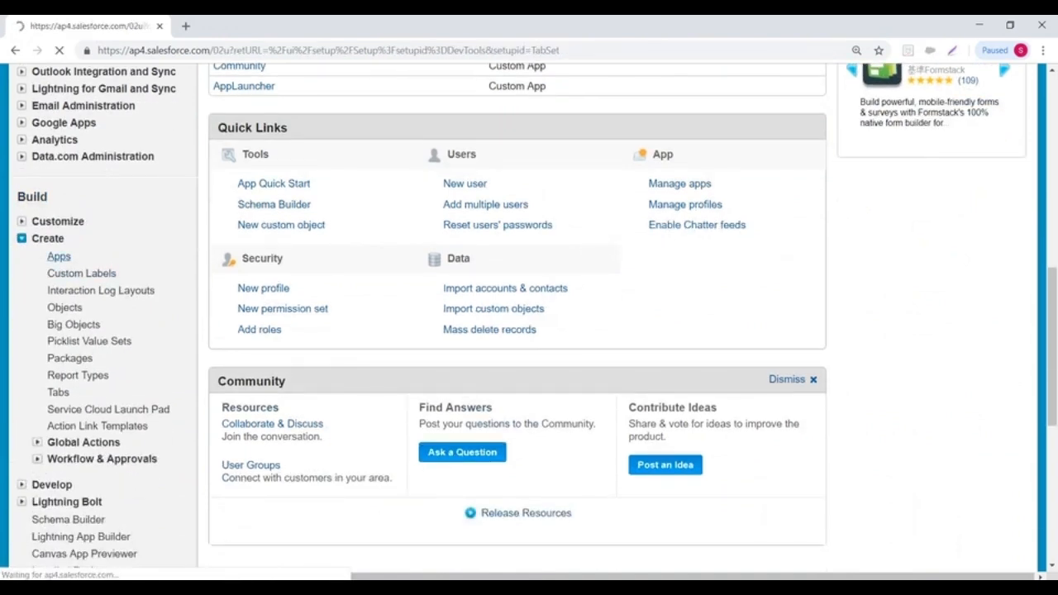
{"action": "scroll", "coordinate": [355, 257], "scroll_direction": "down", "scroll_amount": 3}
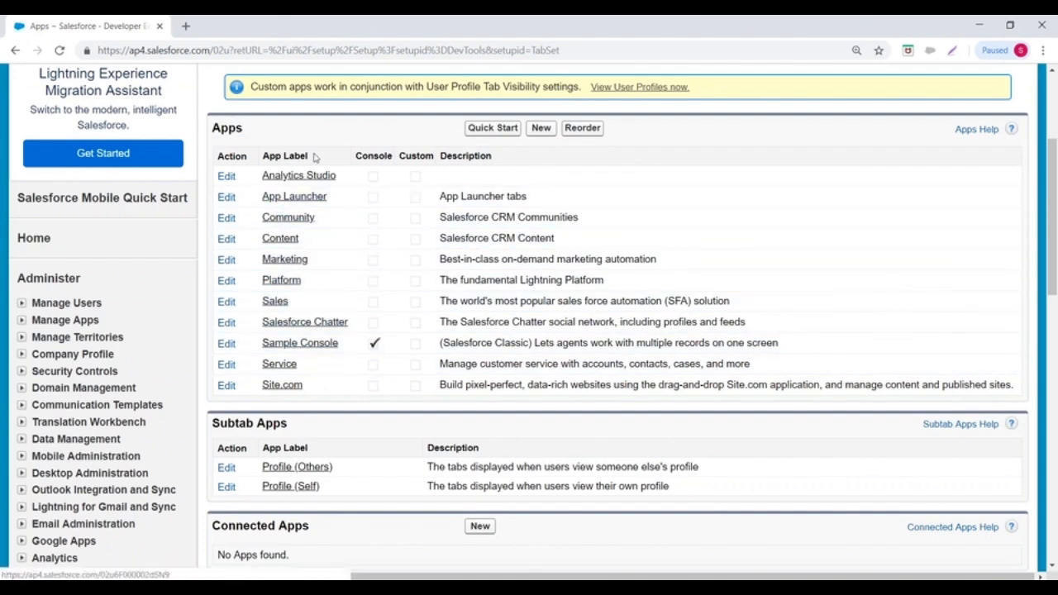
{"action": "scroll", "coordinate": [406, 350], "scroll_direction": "up", "scroll_amount": 1}
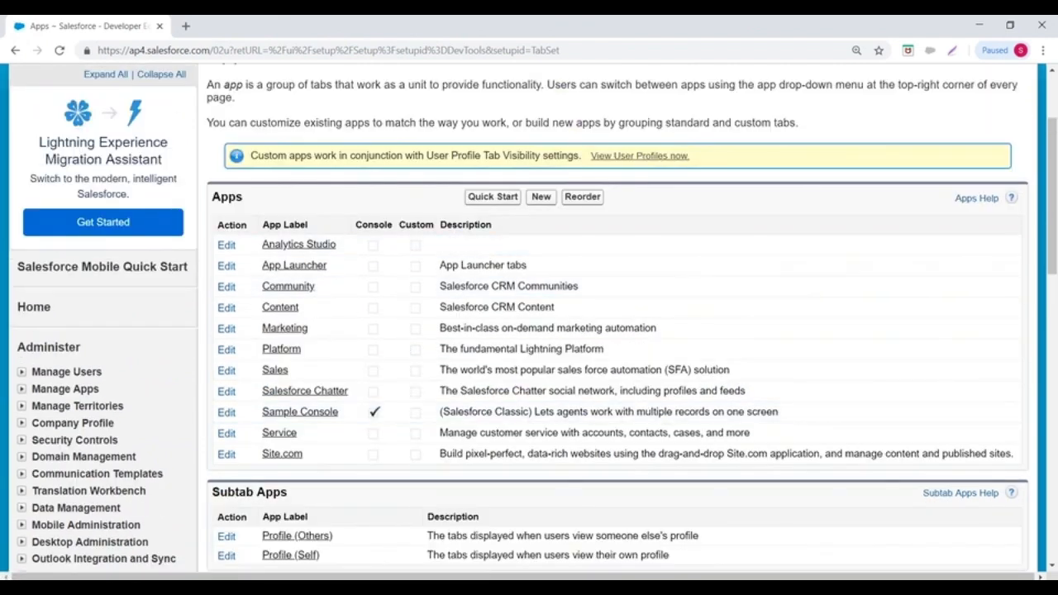
{"action": "left_click", "coordinate": [542, 198]}
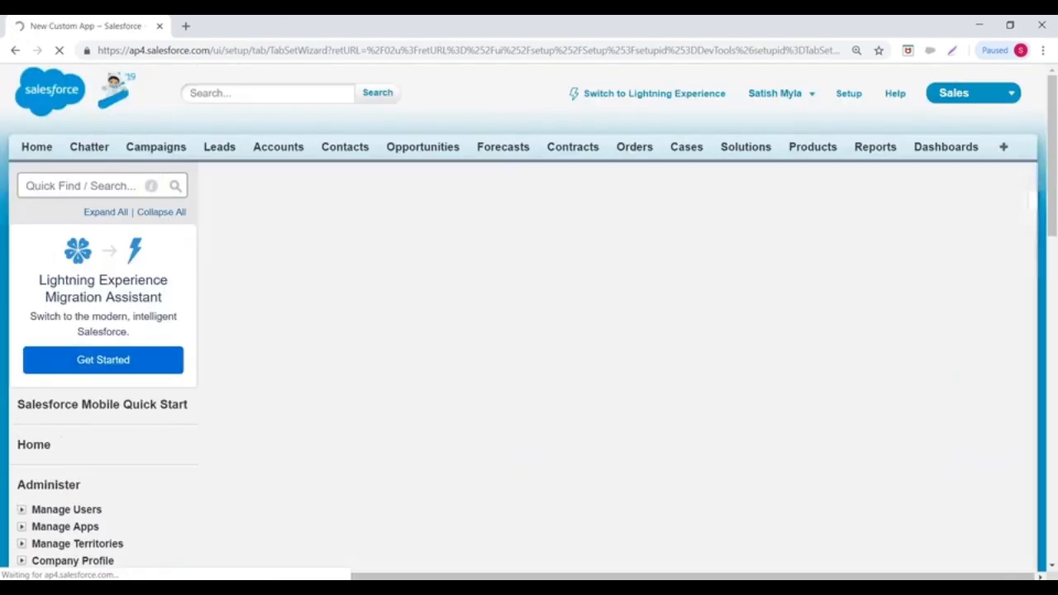
- Point out the Console app type, then open Manage Users > Profiles listing 37 profiles
{"action": "scroll", "coordinate": [420, 243], "scroll_direction": "down", "scroll_amount": 1}
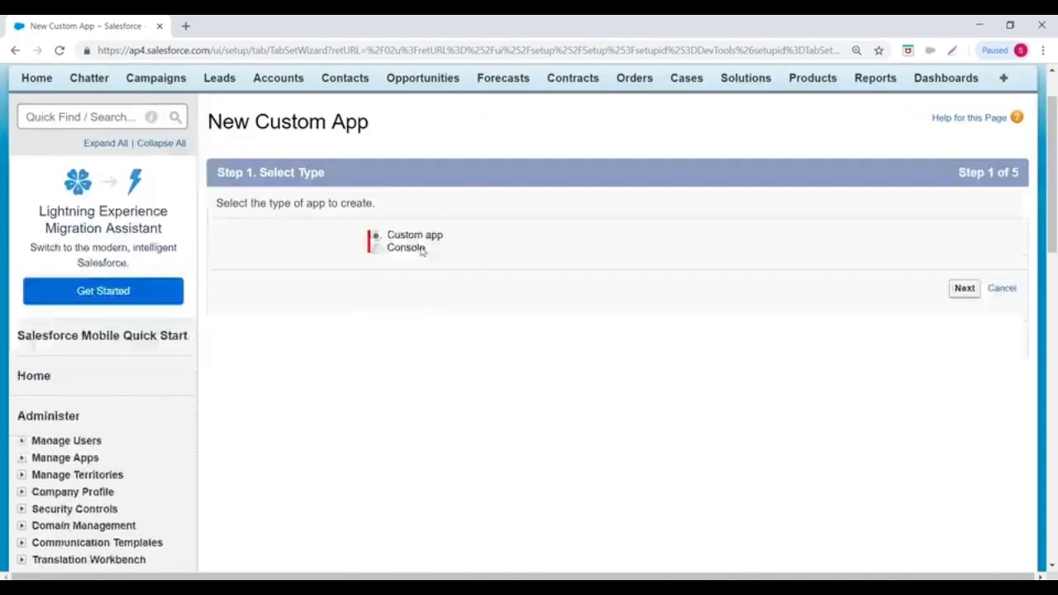
{"action": "left_click_drag", "start_coordinate": [382, 236], "coordinate": [475, 238]}
{"action": "left_click_drag", "start_coordinate": [378, 247], "coordinate": [449, 253]}
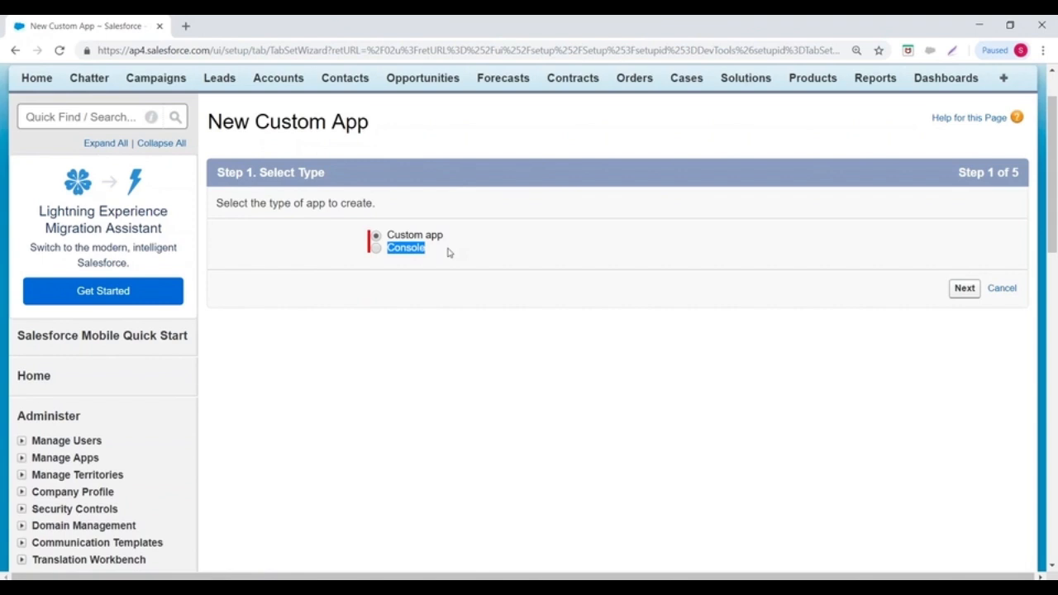
{"action": "scroll", "coordinate": [281, 330], "scroll_direction": "down", "scroll_amount": 2}
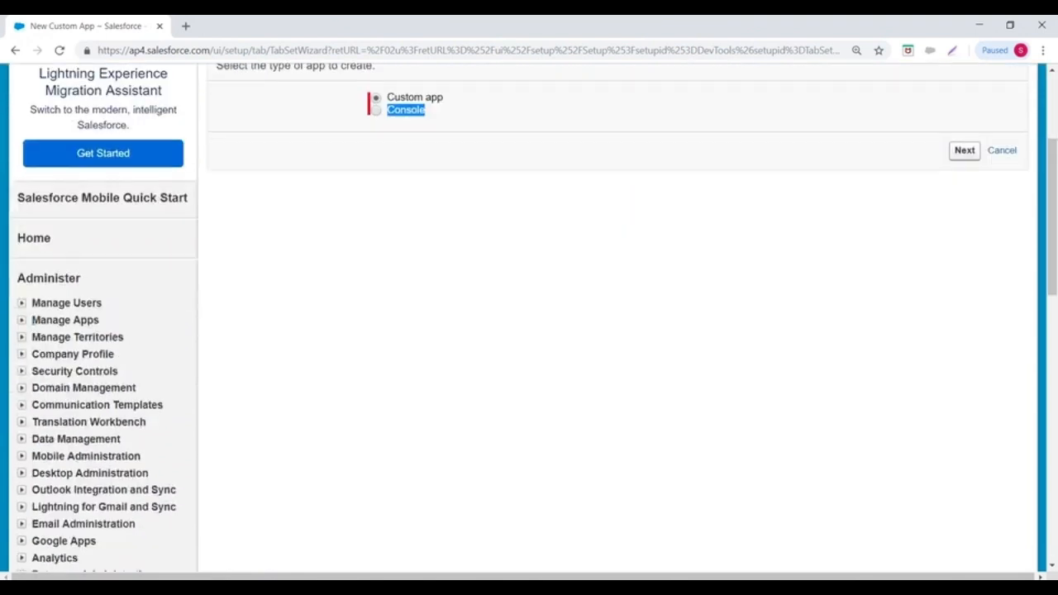
{"action": "left_click", "coordinate": [22, 304]}
{"action": "left_click", "coordinate": [66, 408]}
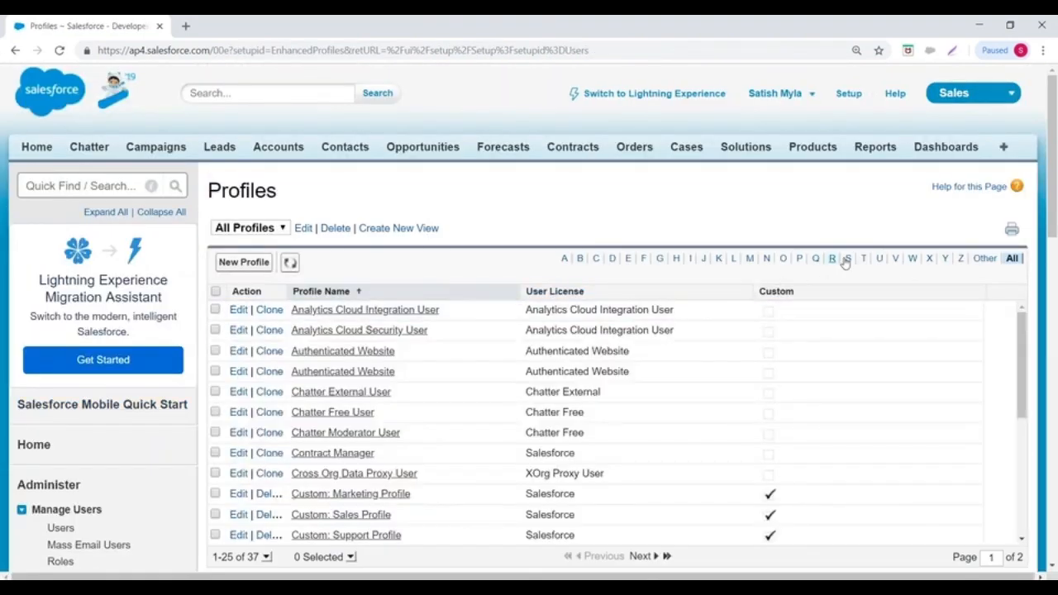
- Edit the System Administrator profile to make Sample Console visible, and save
{"action": "left_click", "coordinate": [847, 259]}
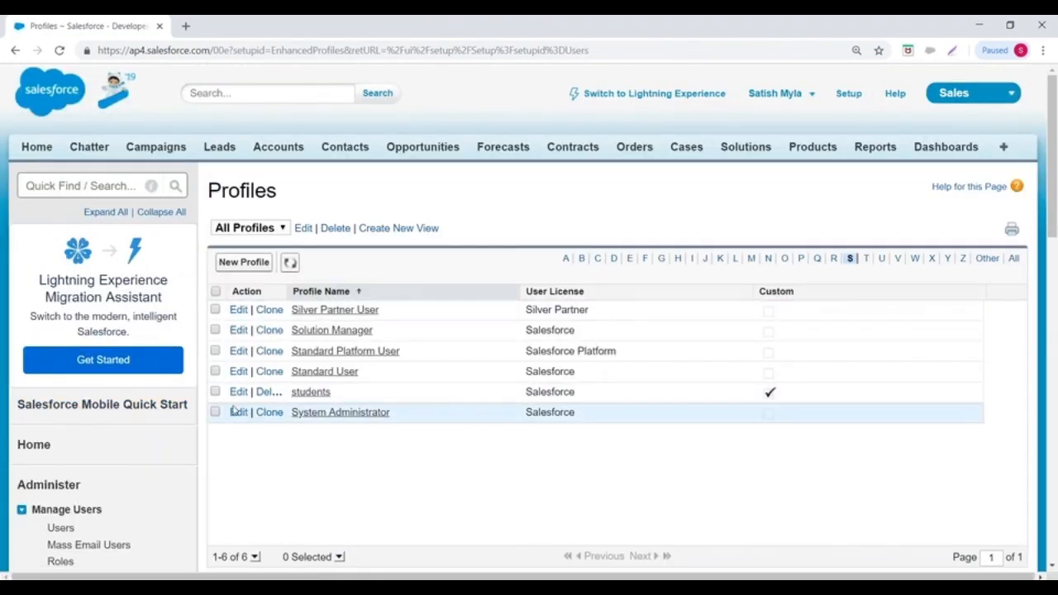
{"action": "left_click", "coordinate": [238, 411]}
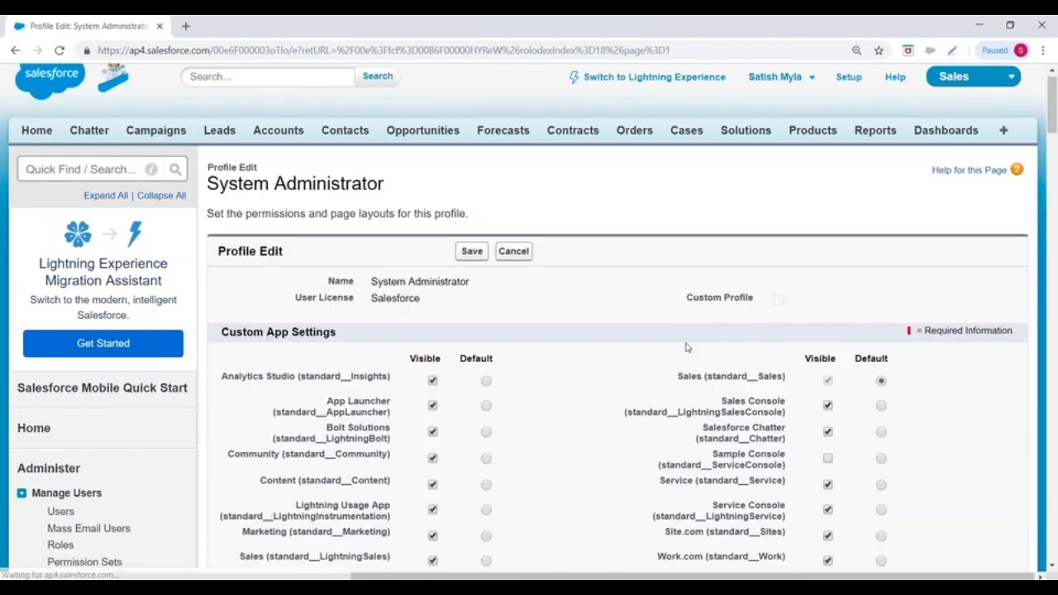
{"action": "scroll", "coordinate": [685, 347], "scroll_direction": "down", "scroll_amount": 3}
{"action": "left_click", "coordinate": [827, 338]}
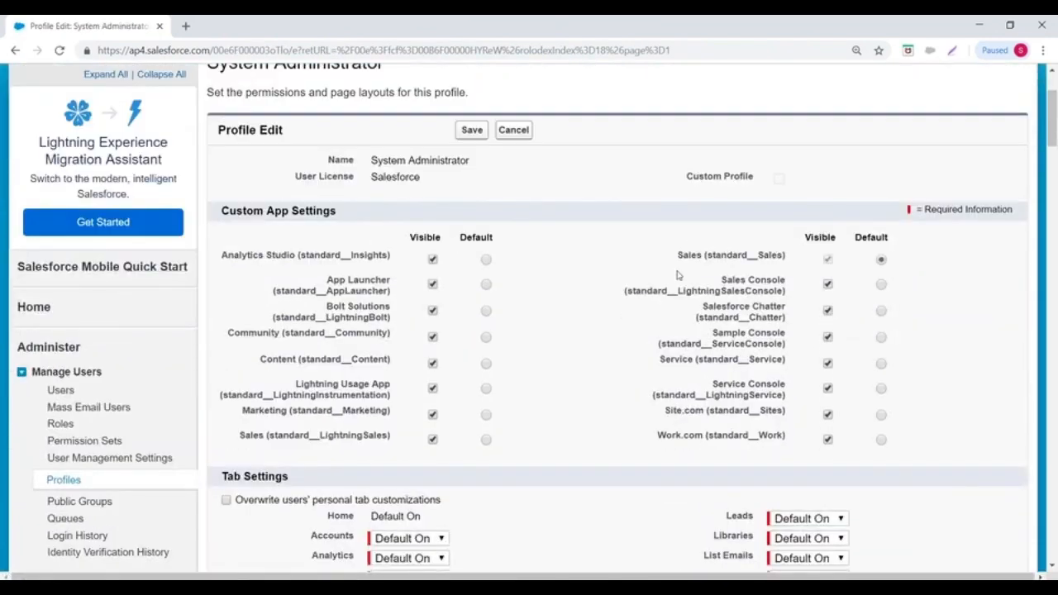
{"action": "scroll", "coordinate": [678, 273], "scroll_direction": "up", "scroll_amount": 3}
{"action": "left_click", "coordinate": [475, 267]}
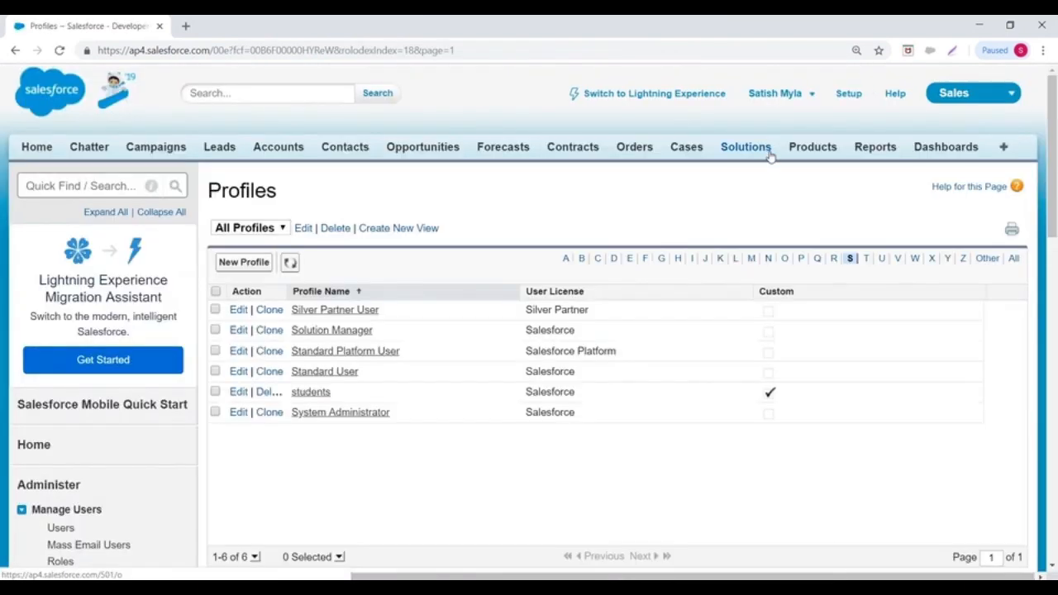
- Switch to the Sample Console app and reload its Accounts list of 12 records
{"action": "left_click", "coordinate": [1010, 94]}
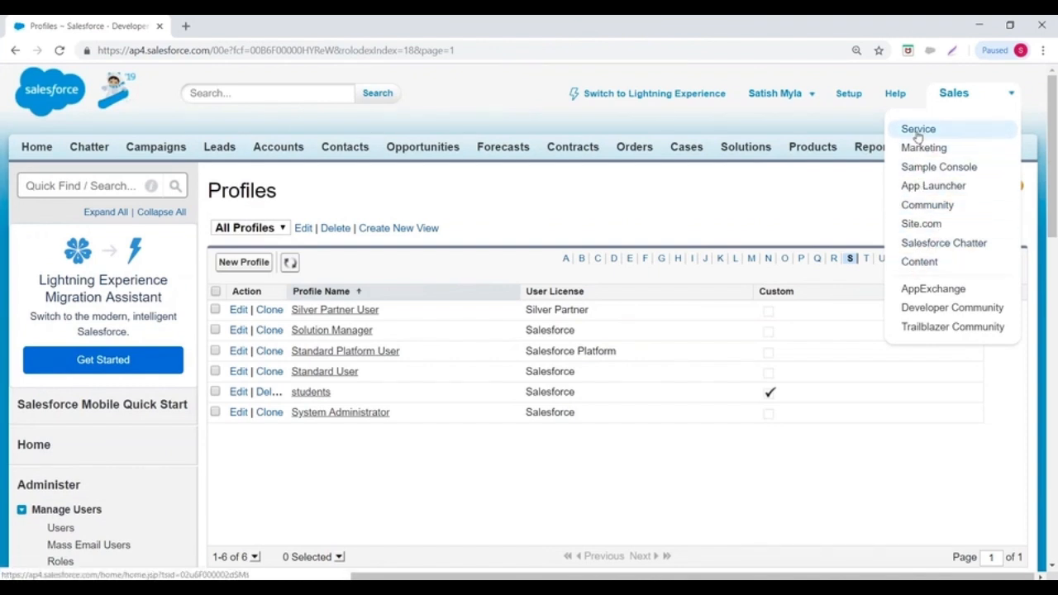
{"action": "left_click", "coordinate": [919, 168]}
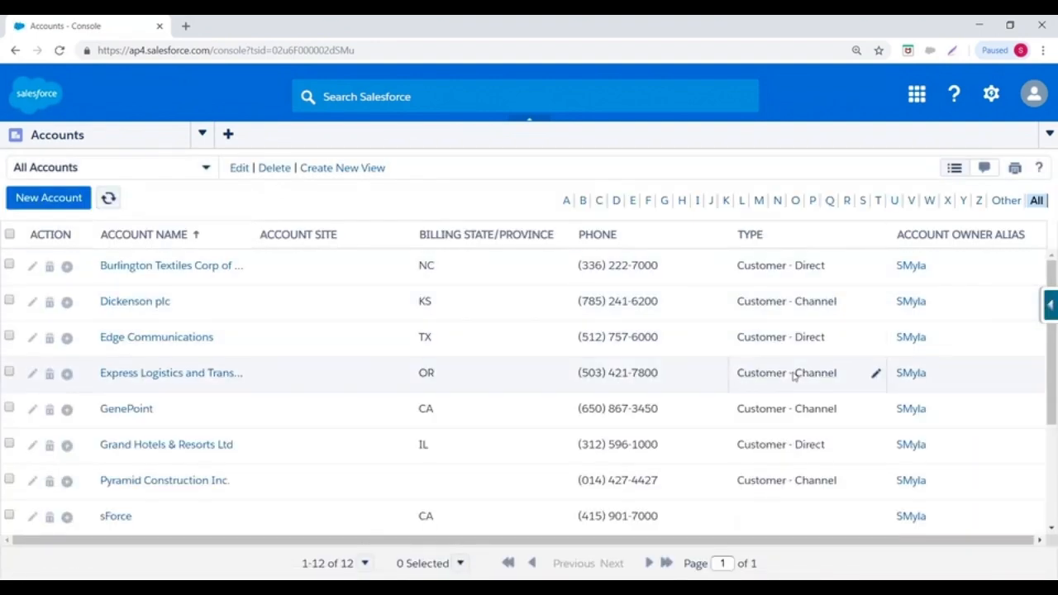
{"action": "scroll", "coordinate": [788, 386], "scroll_direction": "down", "scroll_amount": 1}
{"action": "scroll", "coordinate": [780, 377], "scroll_direction": "up", "scroll_amount": 1}
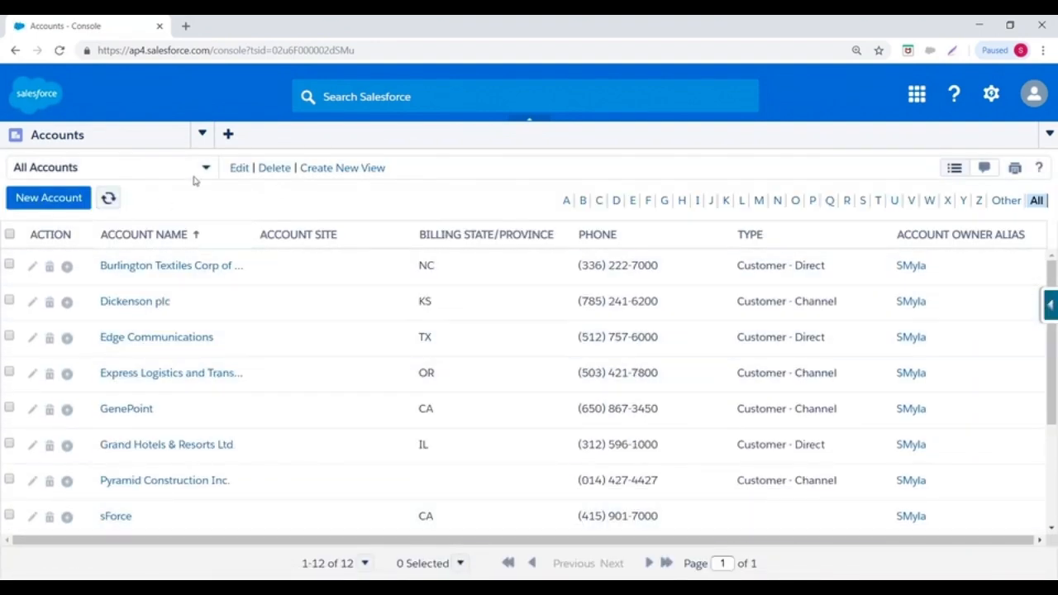
{"action": "left_click", "coordinate": [202, 134]}
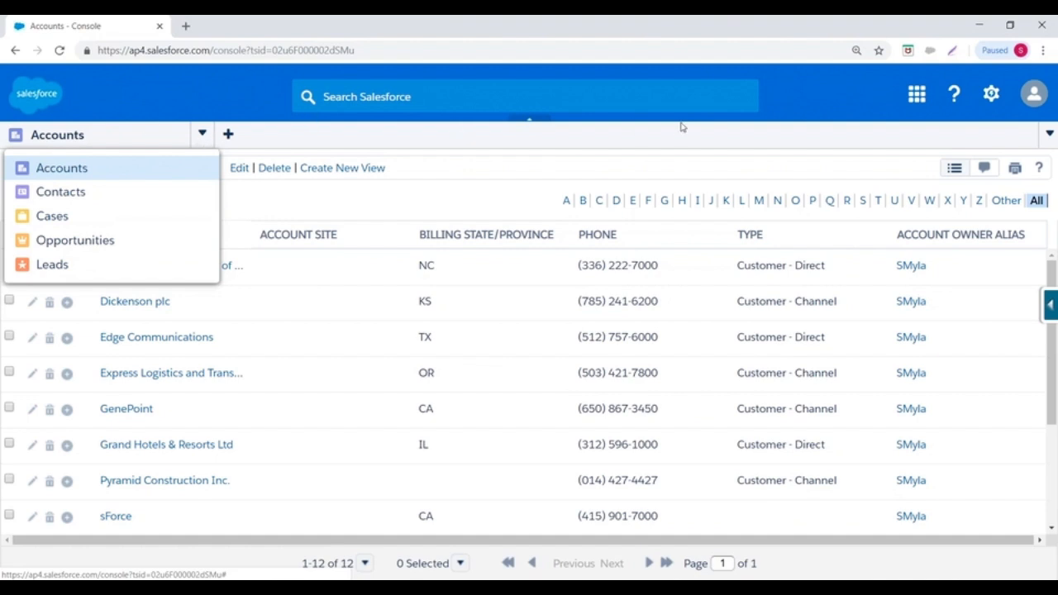
{"action": "left_click", "coordinate": [61, 168]}
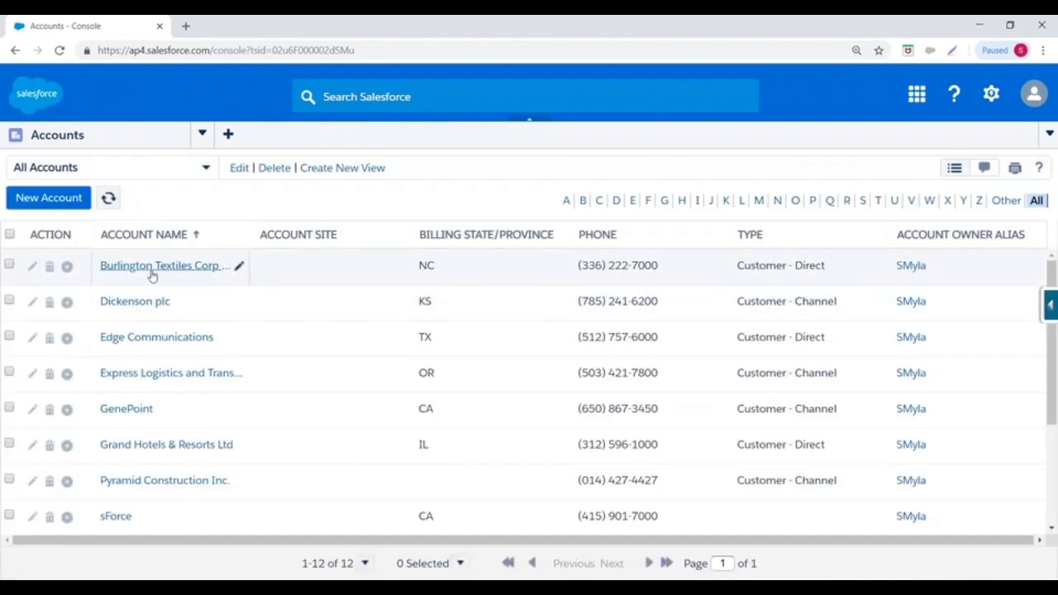
{"action": "left_click", "coordinate": [134, 267]}
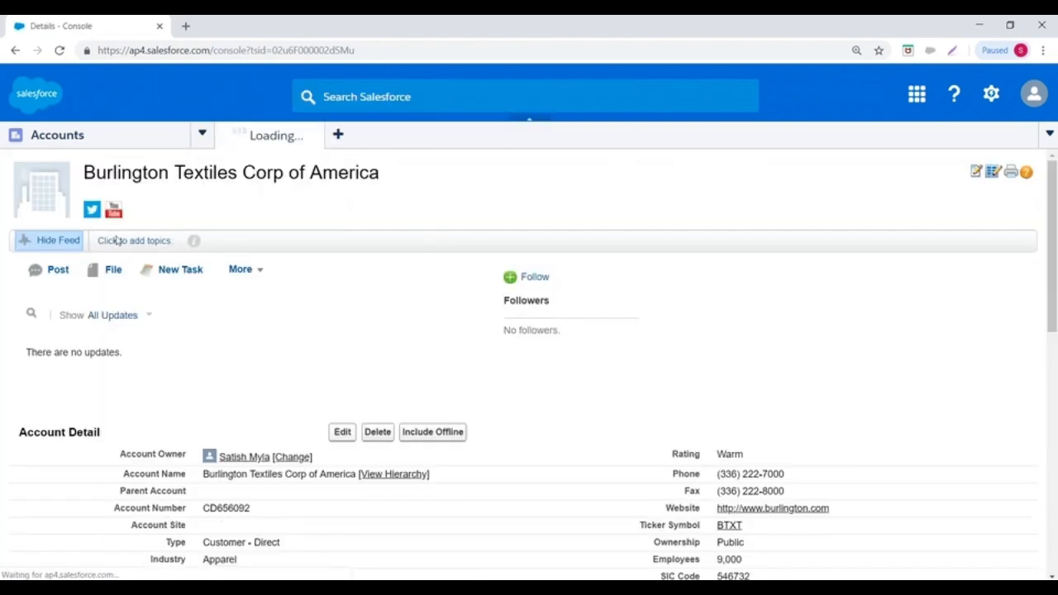
{"action": "scroll", "coordinate": [390, 484], "scroll_direction": "down", "scroll_amount": 1}
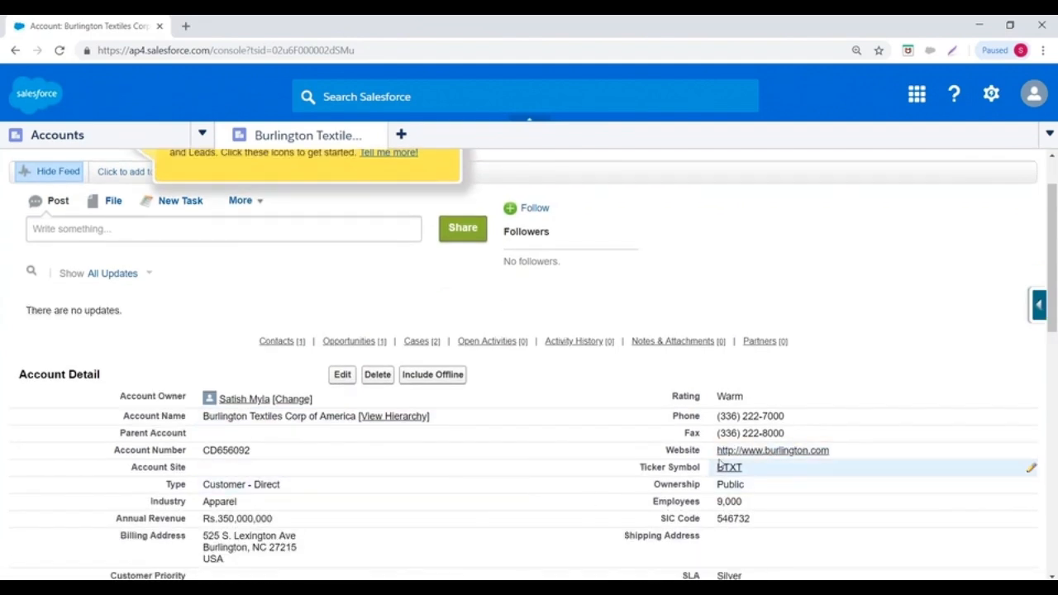
{"action": "left_click", "coordinate": [57, 135]}
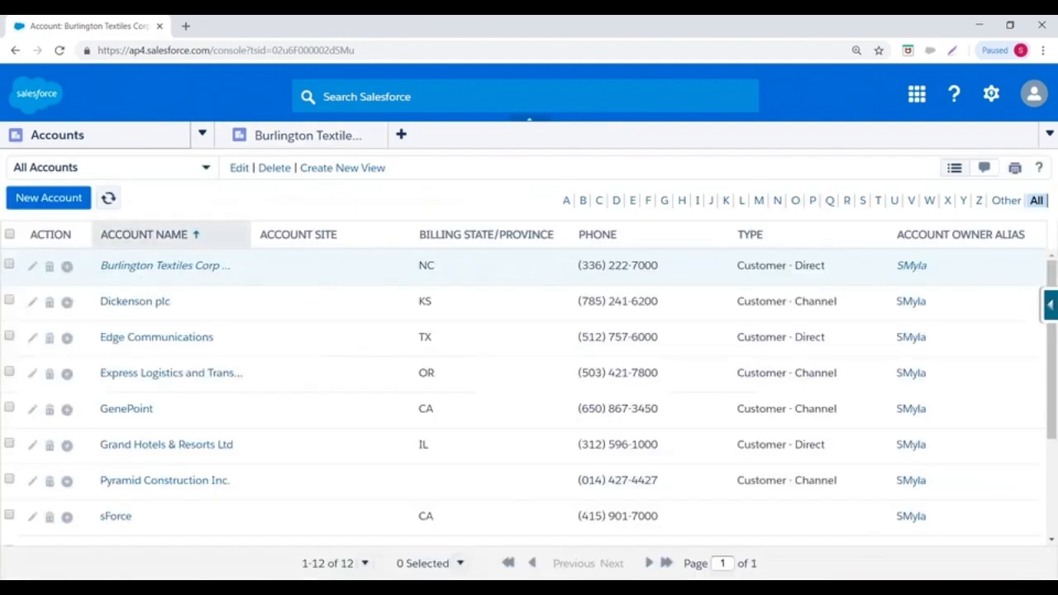
{"action": "left_click", "coordinate": [143, 336]}
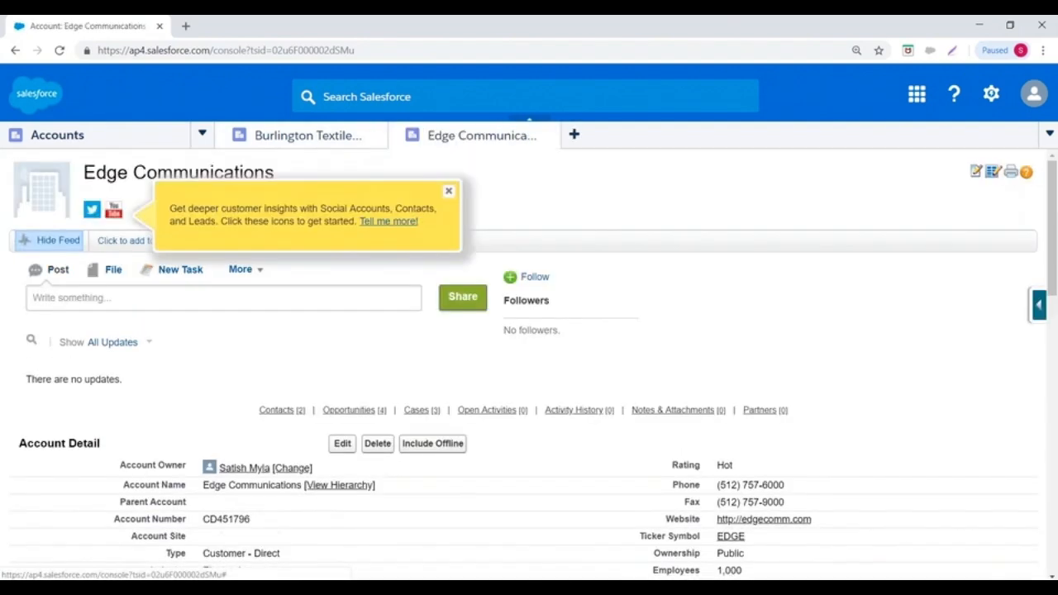
{"action": "left_click", "coordinate": [356, 139]}
{"action": "left_click", "coordinate": [492, 141]}
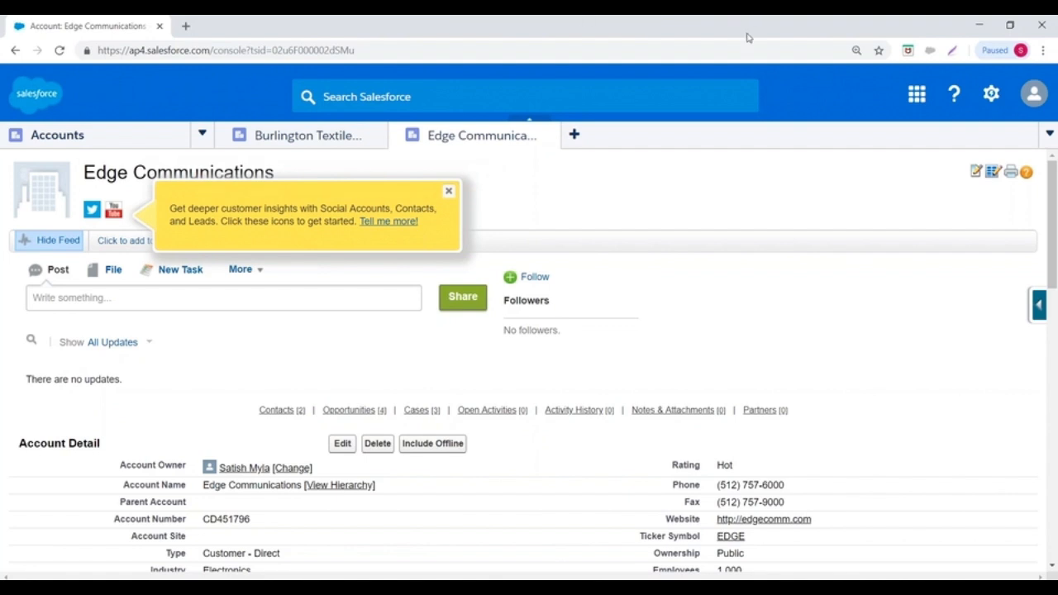
{"action": "left_click", "coordinate": [550, 136]}
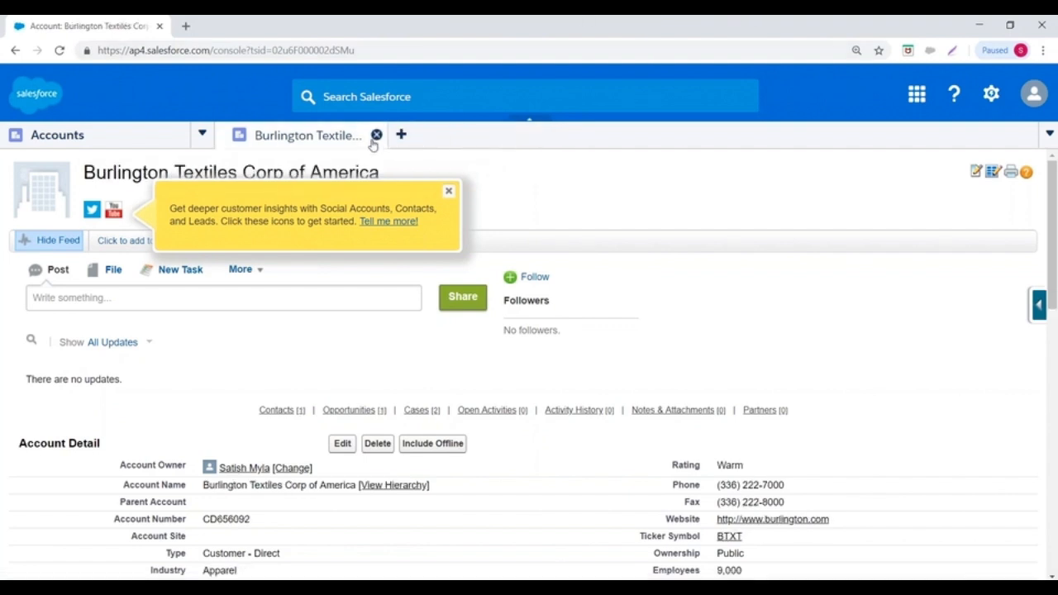
{"action": "left_click", "coordinate": [374, 134]}
- Open My Settings from the user menu and dismiss the critical updates notice
{"action": "left_click", "coordinate": [1033, 94]}
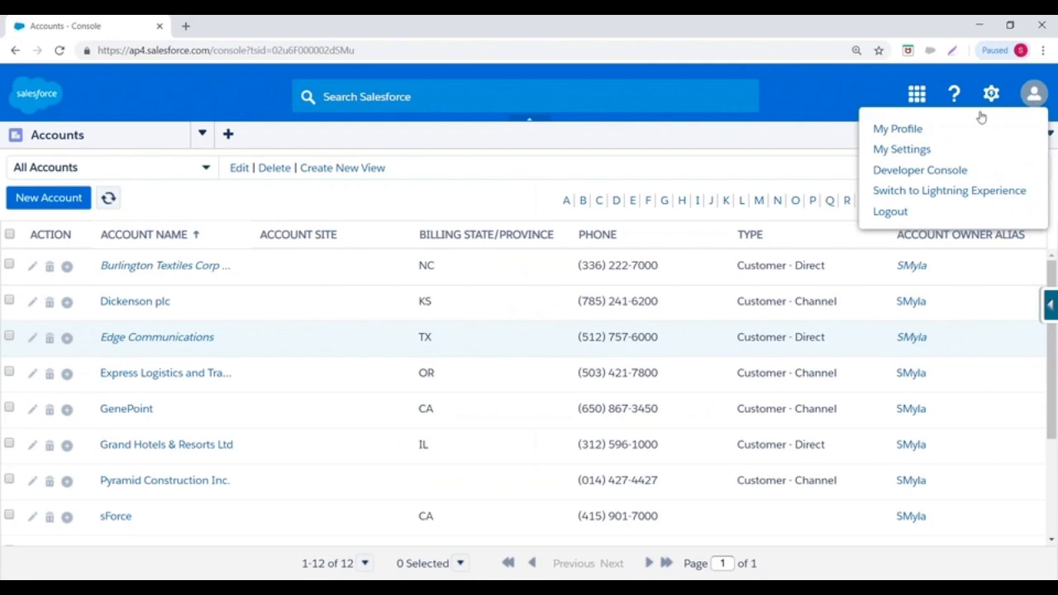
{"action": "left_click", "coordinate": [882, 151]}
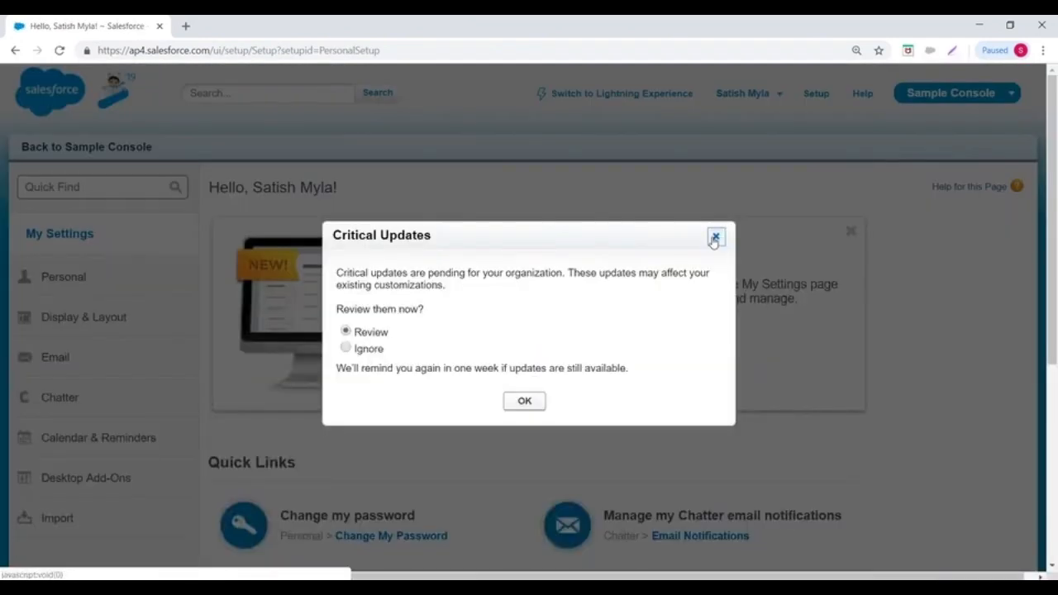
{"action": "left_click", "coordinate": [715, 238]}
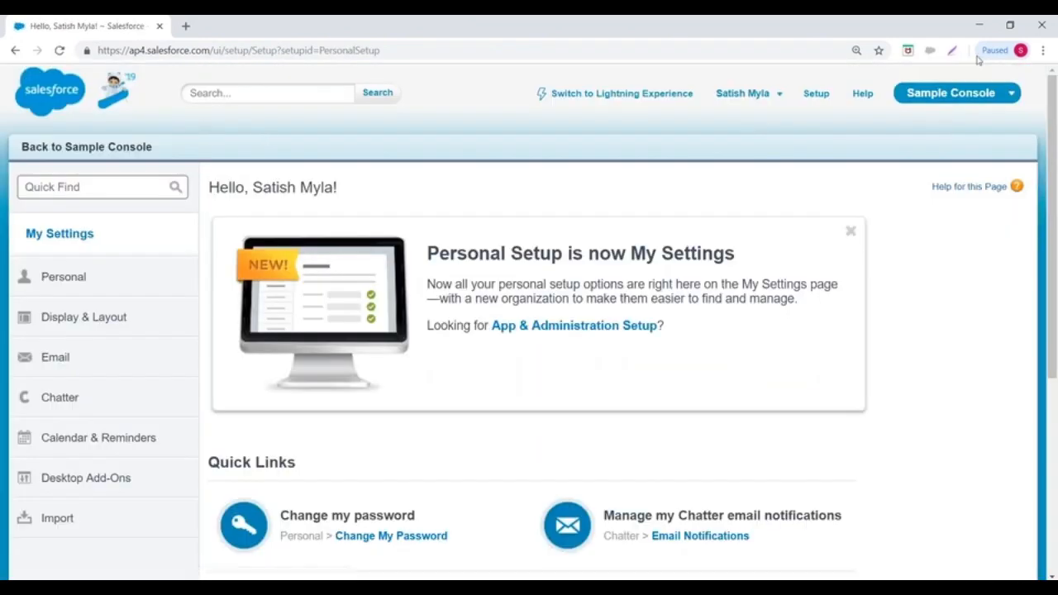
- Switch to the Sales app and open the first All Open Leads record, from Aethna Home Products
{"action": "left_click", "coordinate": [942, 91]}
{"action": "left_click", "coordinate": [924, 120]}
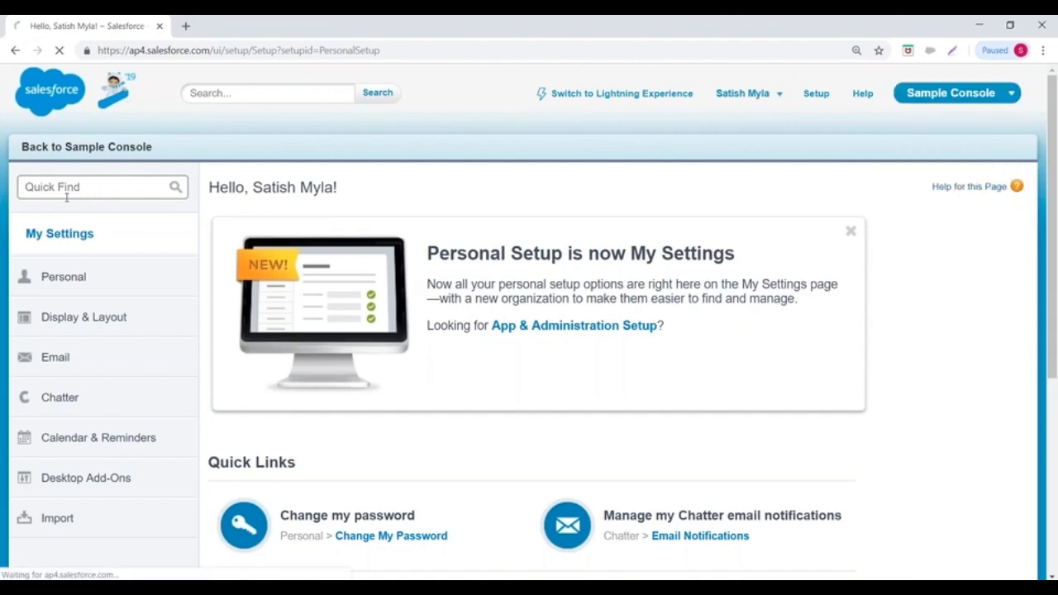
{"action": "left_click", "coordinate": [216, 149]}
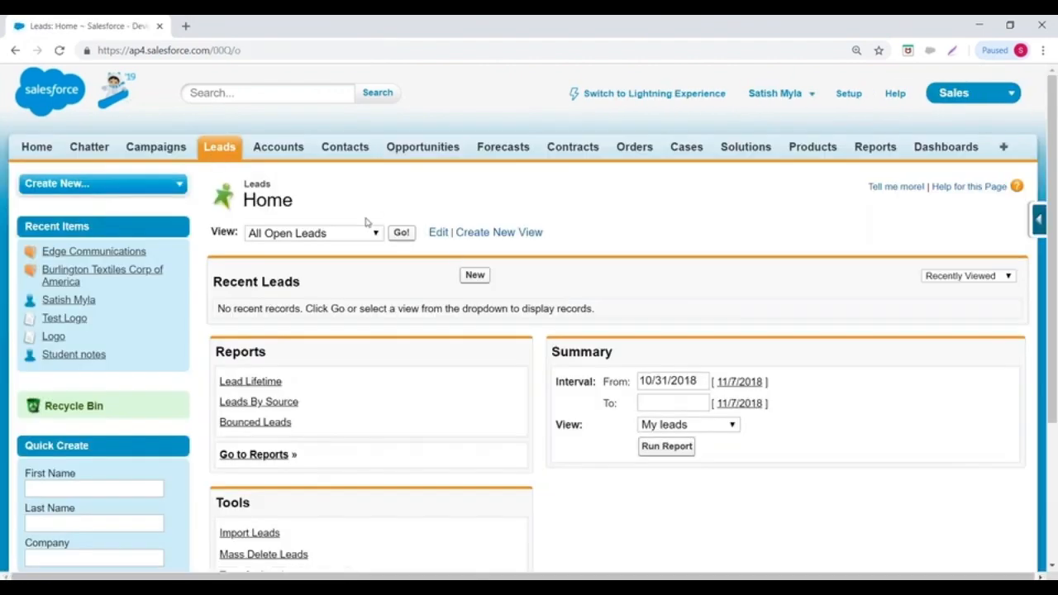
{"action": "left_click", "coordinate": [401, 232]}
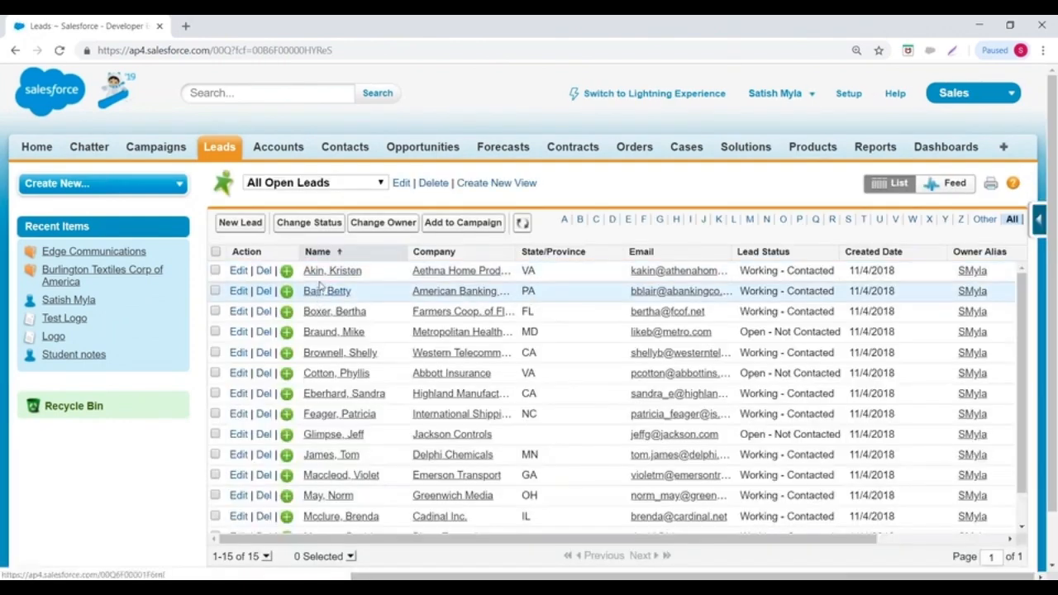
{"action": "left_click", "coordinate": [324, 273]}
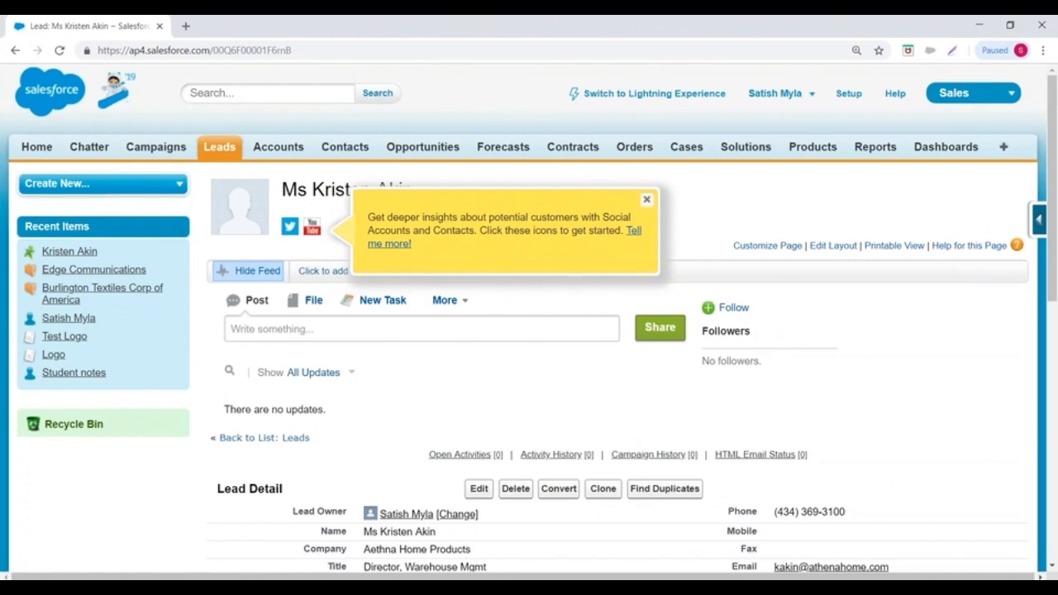
{"action": "scroll", "coordinate": [118, 177], "scroll_direction": "down", "scroll_amount": 1}
{"action": "scroll", "coordinate": [390, 217], "scroll_direction": "up", "scroll_amount": 1}
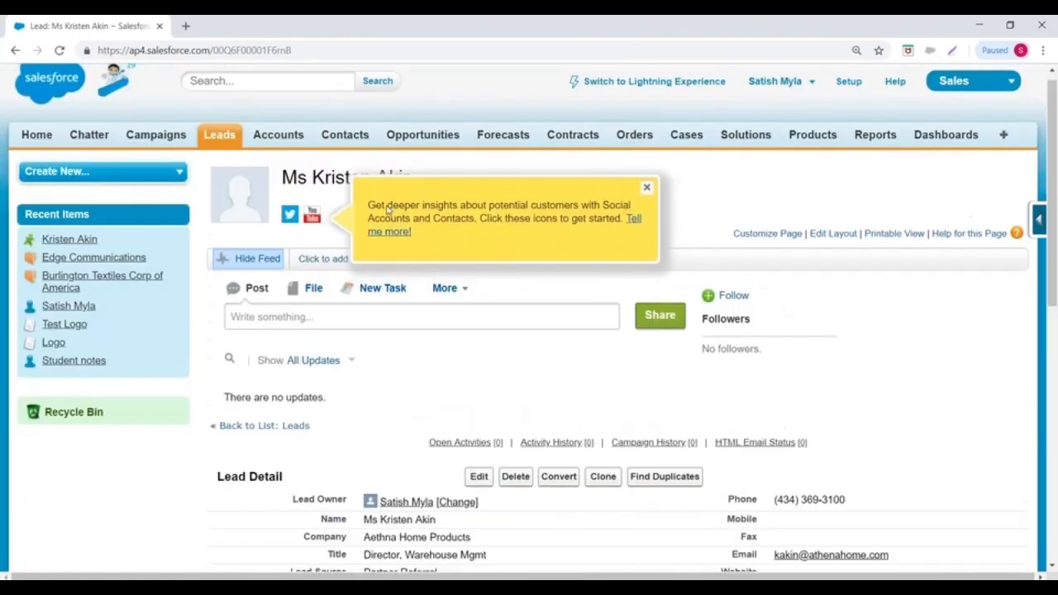
- From Setup's Create > Apps page, start a new app and proceed with Custom app selected
{"action": "left_click", "coordinate": [847, 96]}
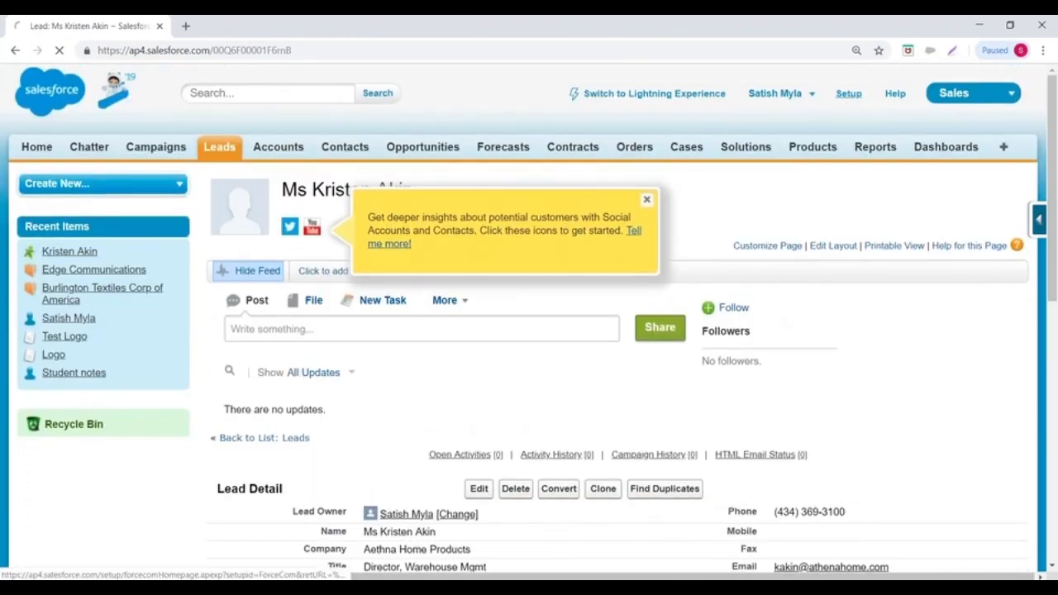
{"action": "scroll", "coordinate": [108, 321], "scroll_direction": "down", "scroll_amount": 6}
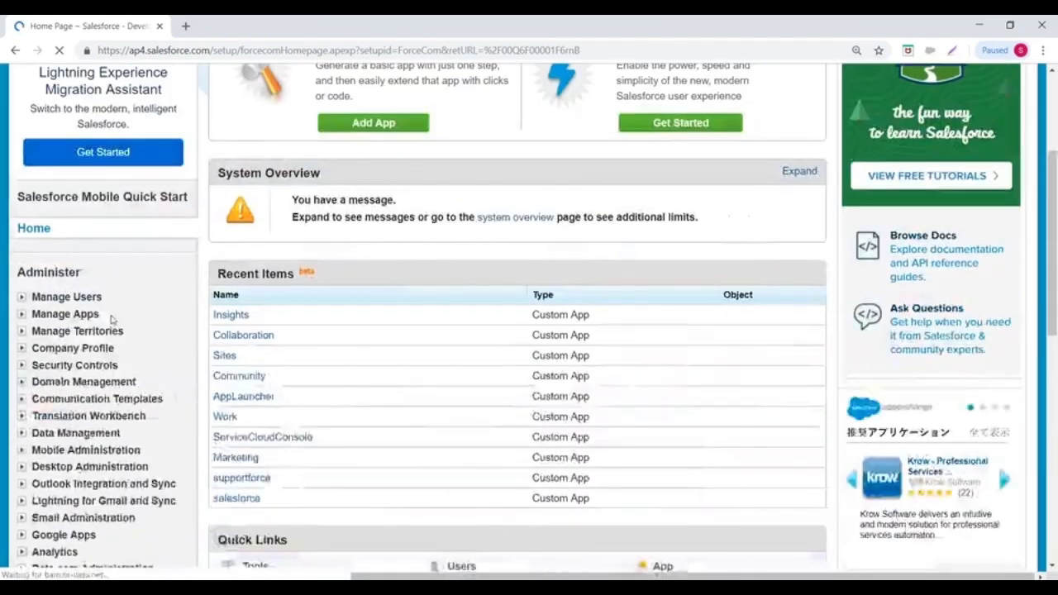
{"action": "scroll", "coordinate": [103, 323], "scroll_direction": "down", "scroll_amount": 1}
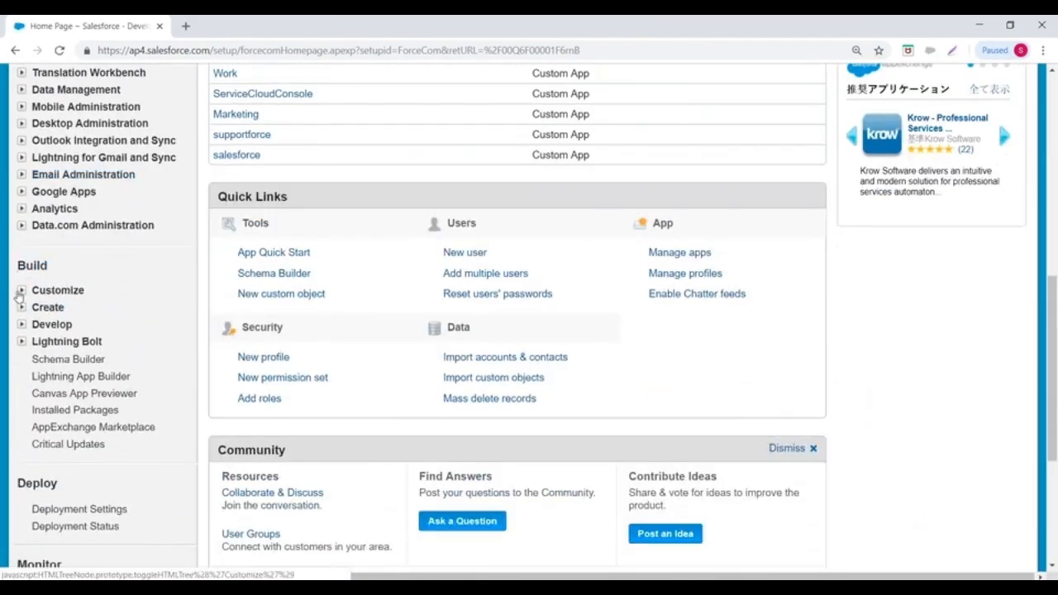
{"action": "left_click", "coordinate": [22, 307]}
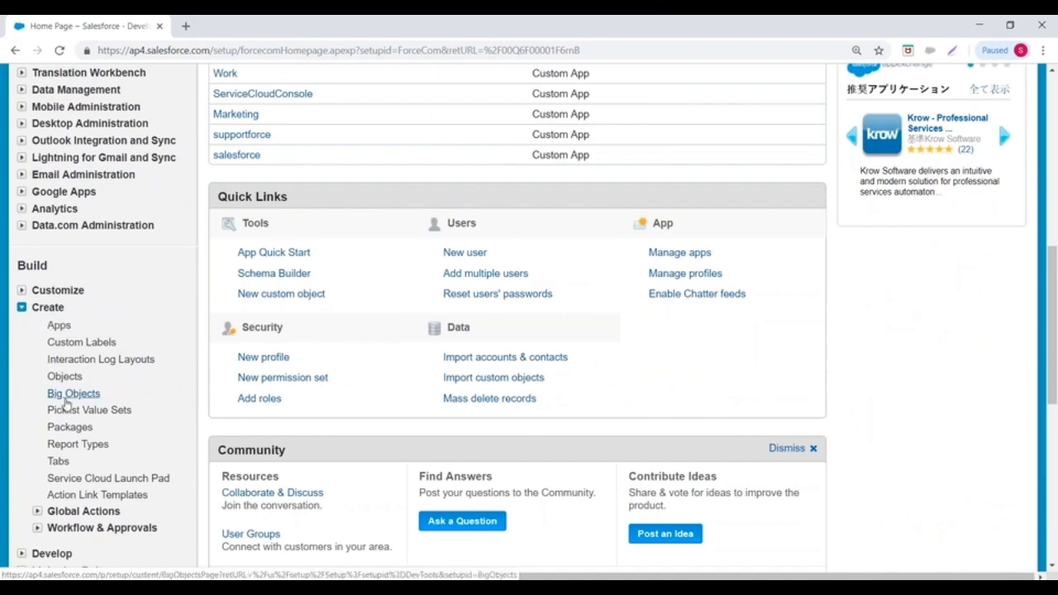
{"action": "left_click", "coordinate": [58, 326]}
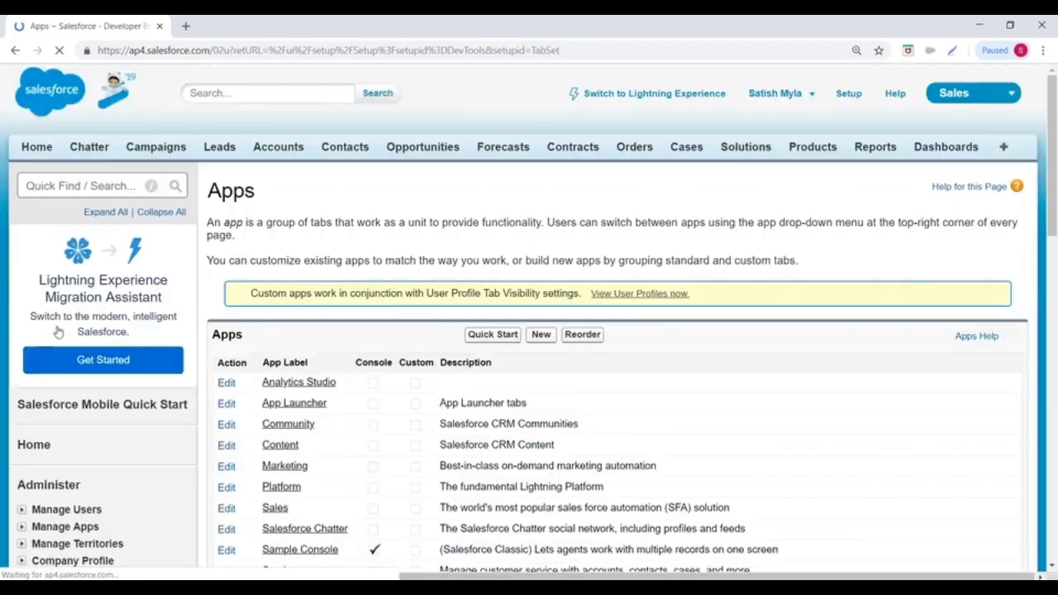
{"action": "scroll", "coordinate": [529, 247], "scroll_direction": "down", "scroll_amount": 1}
{"action": "left_click", "coordinate": [541, 197]}
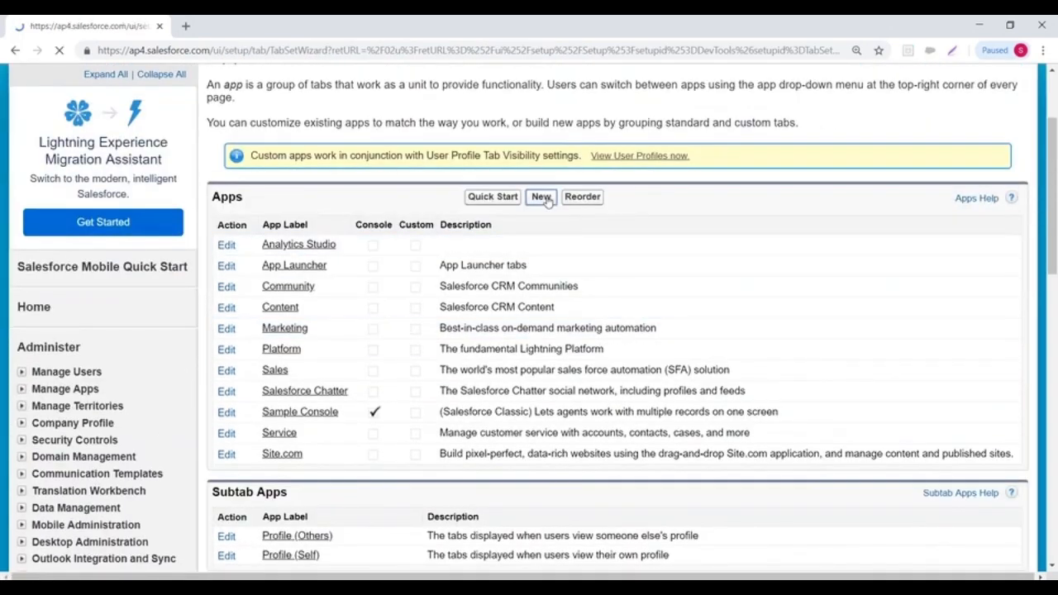
{"action": "scroll", "coordinate": [507, 236], "scroll_direction": "down", "scroll_amount": 2}
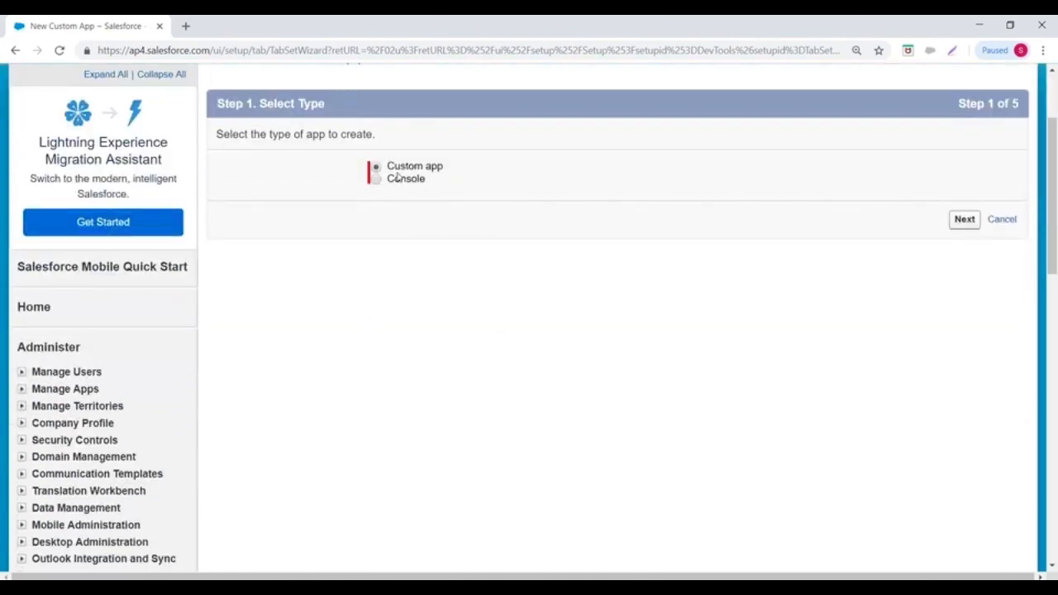
{"action": "left_click_drag", "start_coordinate": [388, 166], "coordinate": [463, 169]}
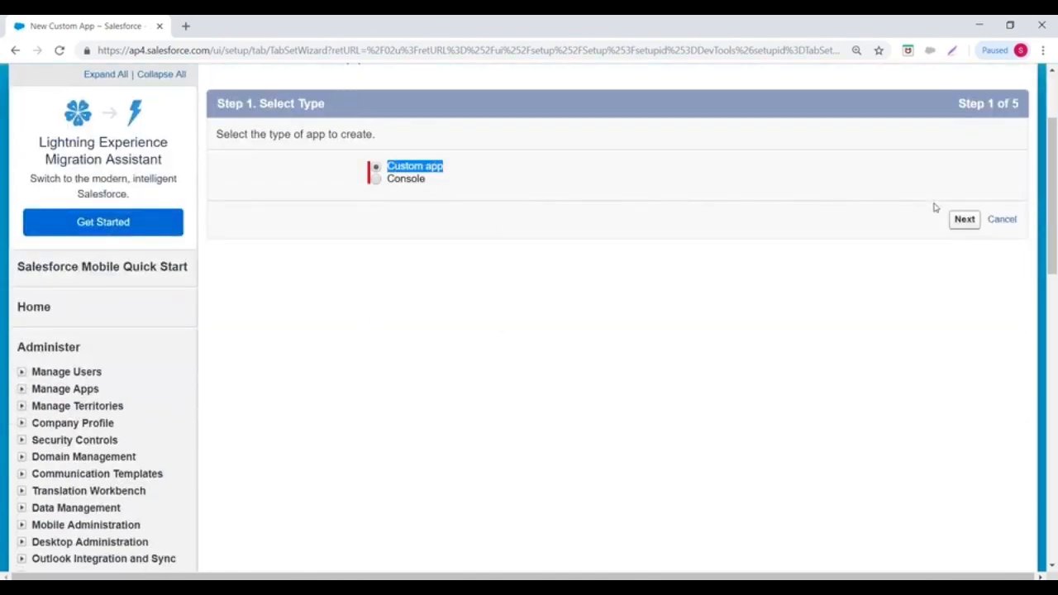
{"action": "left_click", "coordinate": [963, 221]}
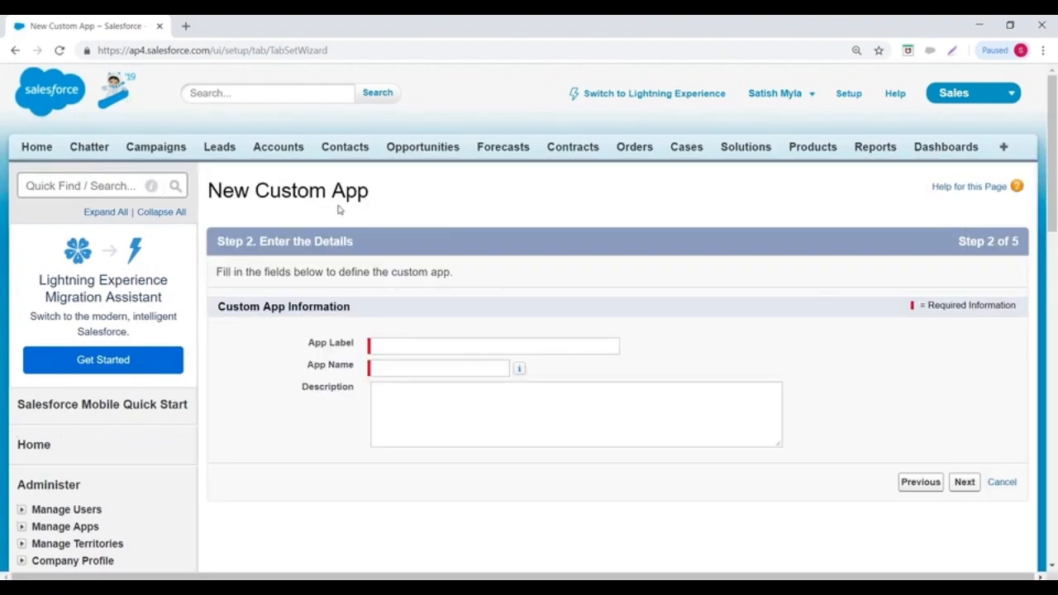
- Enter 'Loan Management' as the App Label so the App Name auto-fills as 'Loan_Management'
{"action": "scroll", "coordinate": [415, 222], "scroll_direction": "down", "scroll_amount": 1}
{"action": "scroll", "coordinate": [415, 221], "scroll_direction": "down", "scroll_amount": 1}
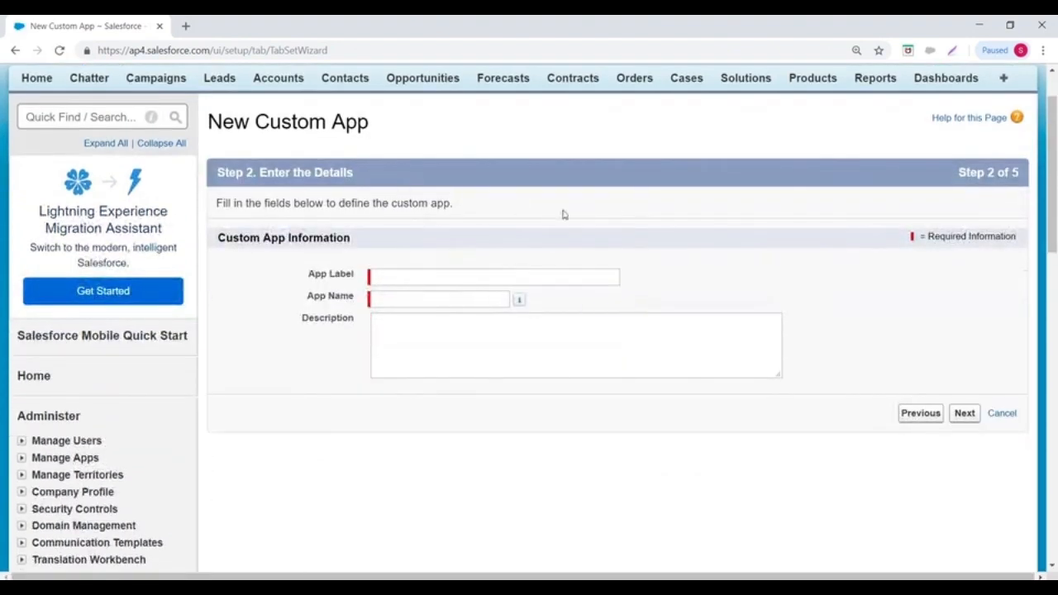
{"action": "left_click", "coordinate": [420, 280]}
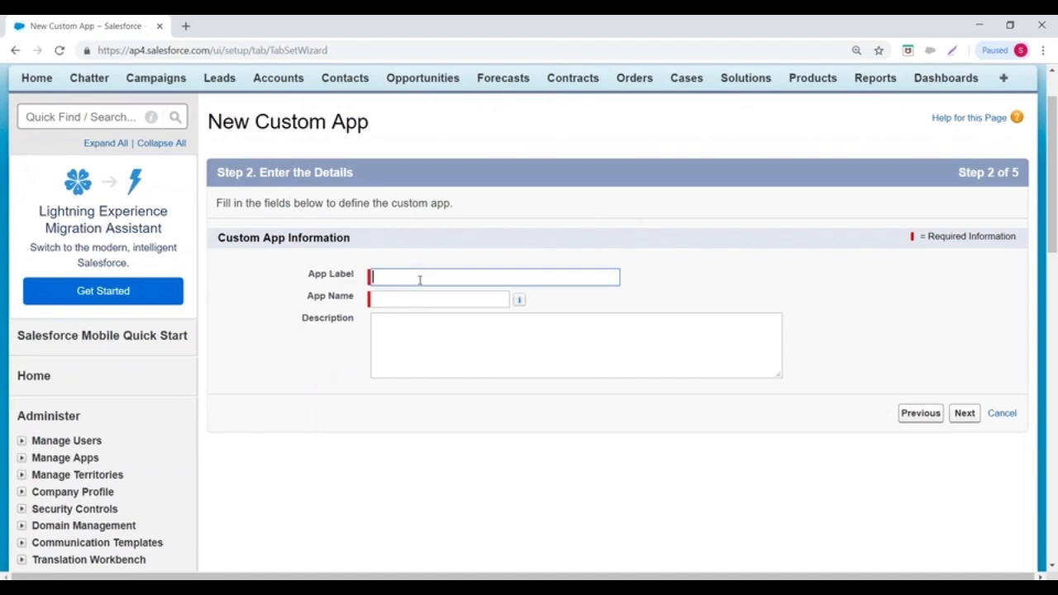
{"action": "type", "text": "Loan Management"}
{"action": "left_click", "coordinate": [416, 302]}
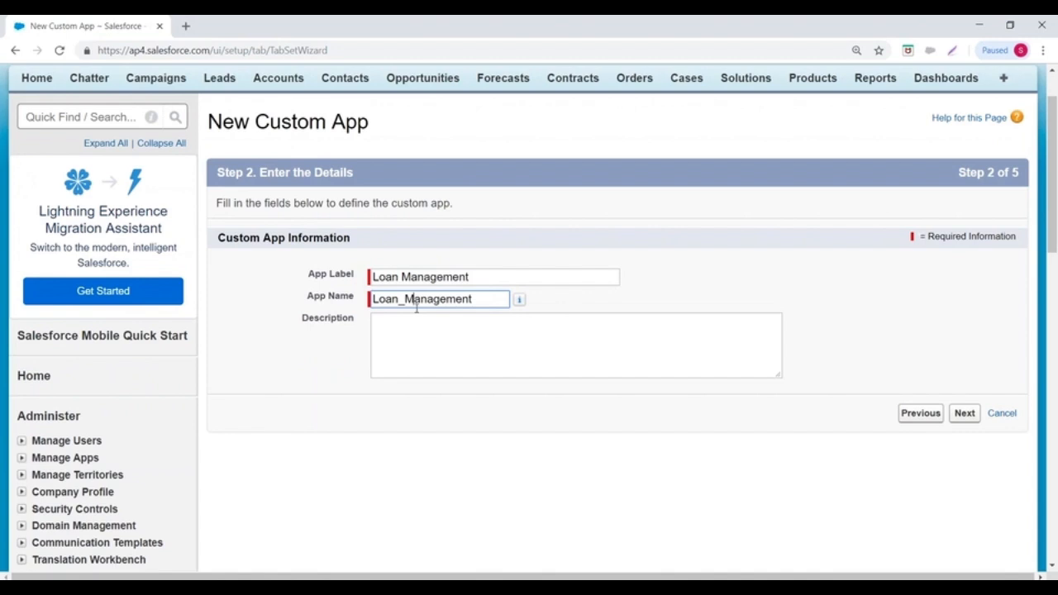
{"action": "left_click", "coordinate": [371, 278]}
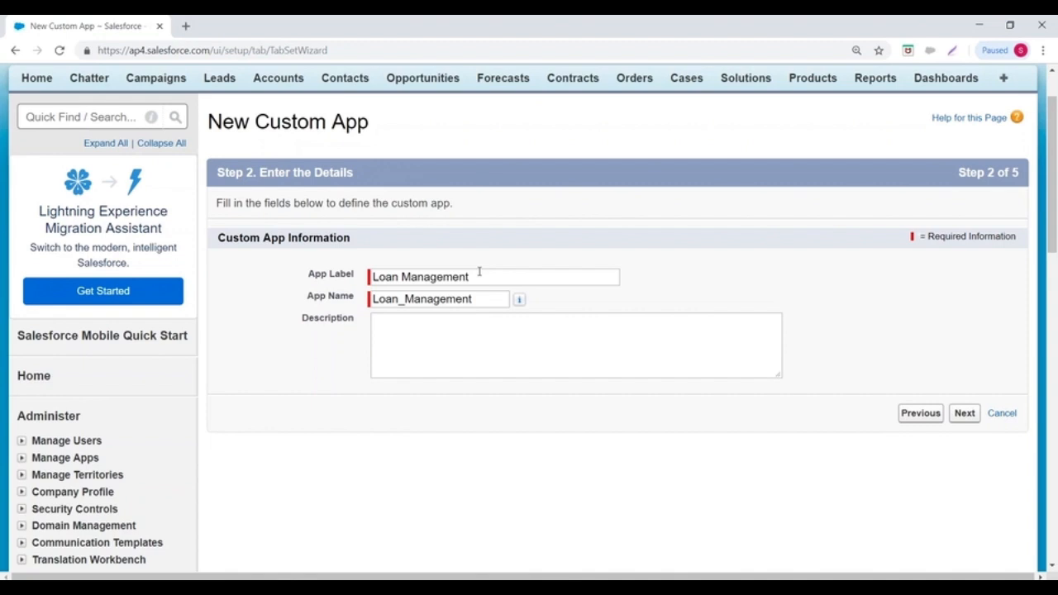
{"action": "scroll", "coordinate": [196, 392], "scroll_direction": "down", "scroll_amount": 6}
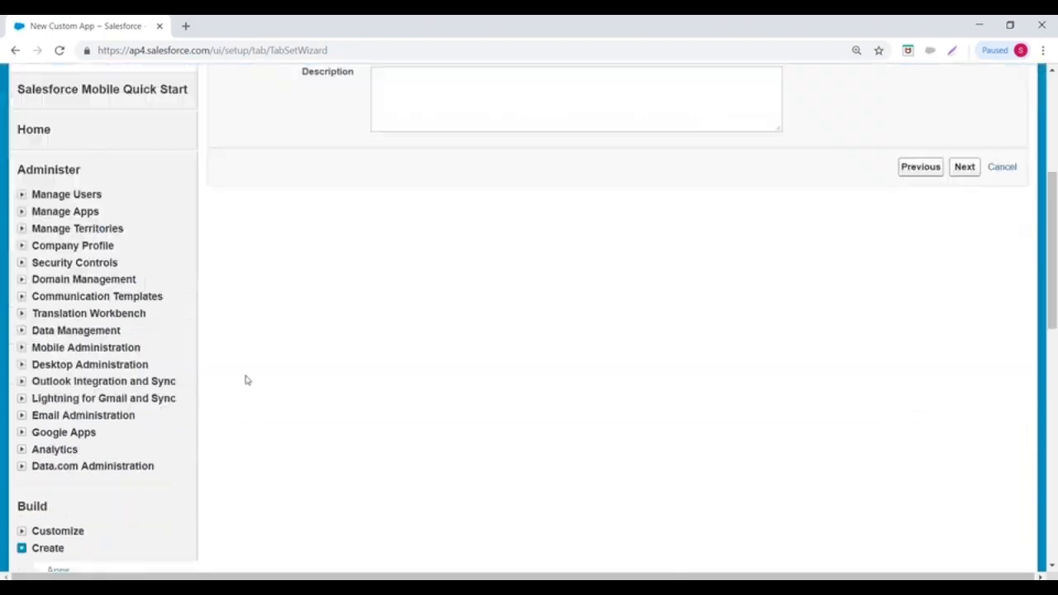
- Open Build > Create > Apps in a new browser tab, view the list, then return to the wizard
{"action": "right_click", "coordinate": [62, 339]}
{"action": "left_click", "coordinate": [108, 347]}
{"action": "left_click", "coordinate": [225, 23]}
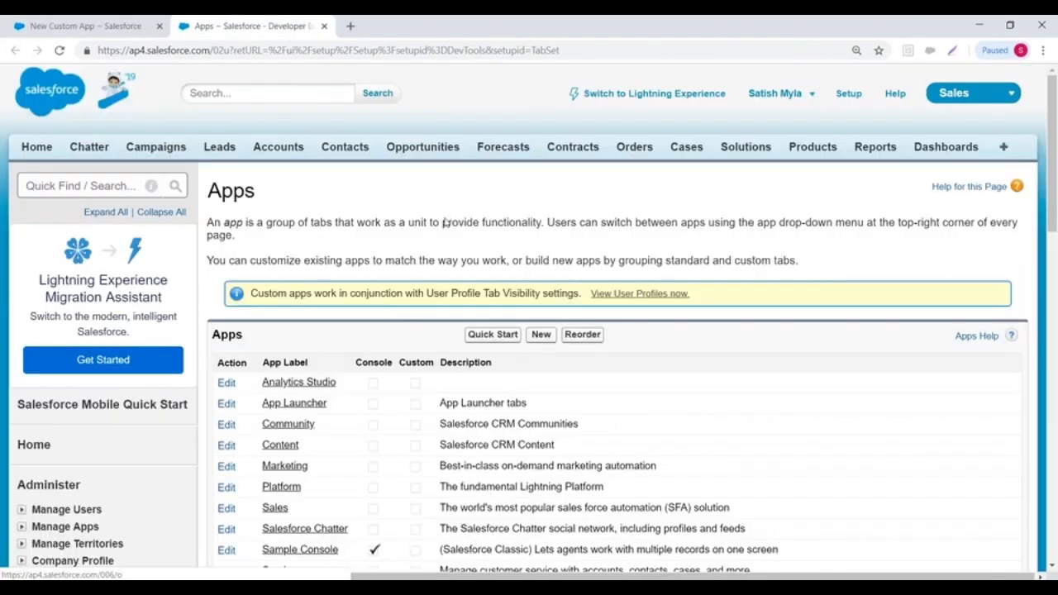
{"action": "scroll", "coordinate": [285, 237], "scroll_direction": "down", "scroll_amount": 3}
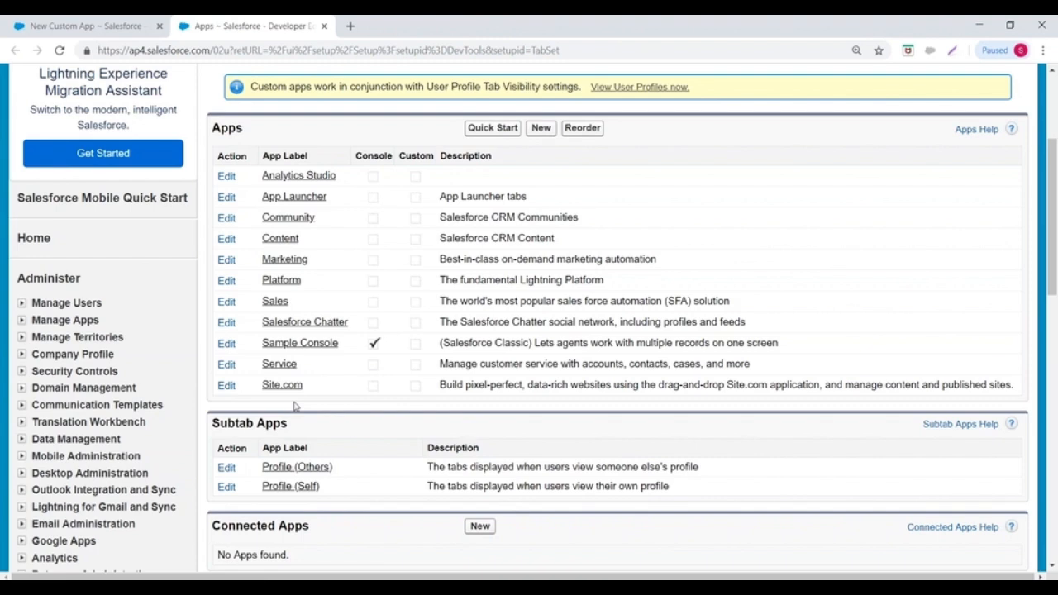
{"action": "left_click", "coordinate": [40, 23]}
- Enter the placeholder description 'kl;dd' and continue to the Step 3 logo choice
{"action": "scroll", "coordinate": [432, 274], "scroll_direction": "up", "scroll_amount": 6}
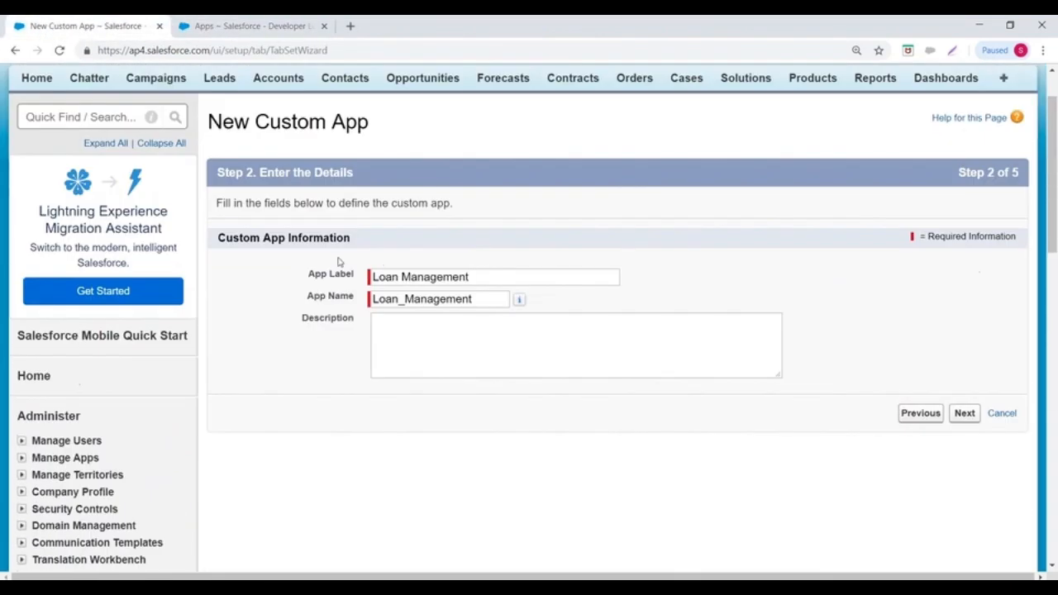
{"action": "left_click", "coordinate": [485, 342]}
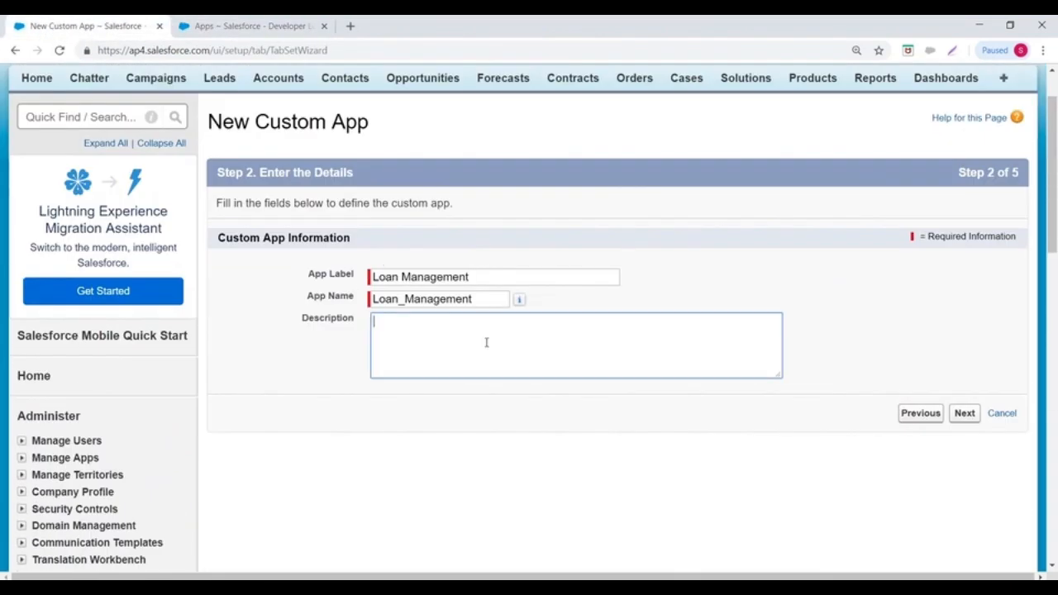
{"action": "scroll", "coordinate": [486, 342], "scroll_direction": "down", "scroll_amount": 2}
{"action": "type", "text": "L"}
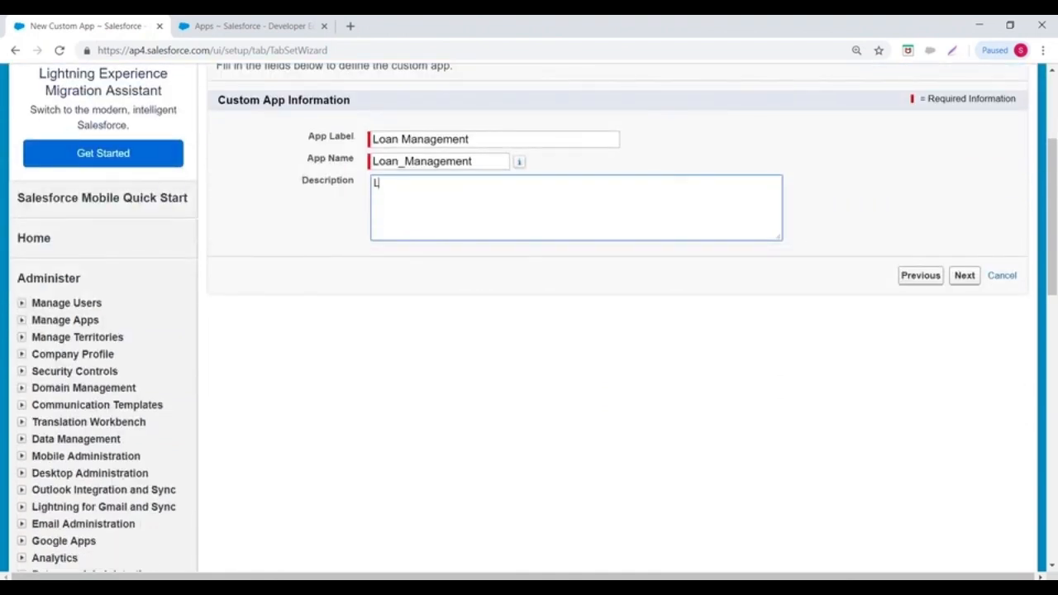
{"action": "key", "text": "BackSpace"}
{"action": "type", "text": "kl;"}
{"action": "type", "text": "dd"}
{"action": "left_click", "coordinate": [952, 275]}
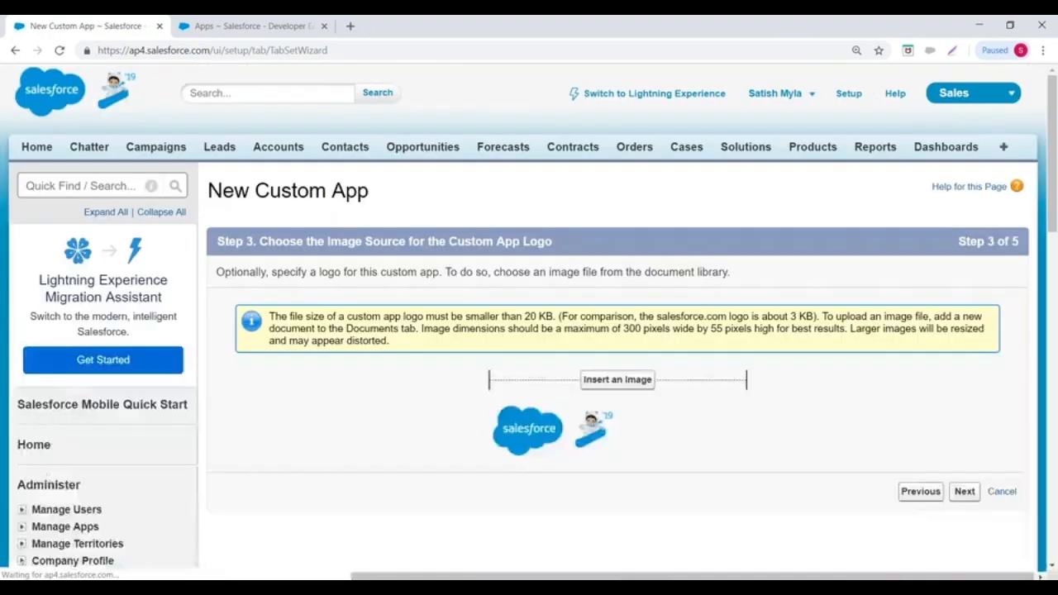
- Set the ICICI Bank 'Logo' image from My Personal Documents as the app logo
{"action": "scroll", "coordinate": [535, 220], "scroll_direction": "down", "scroll_amount": 1}
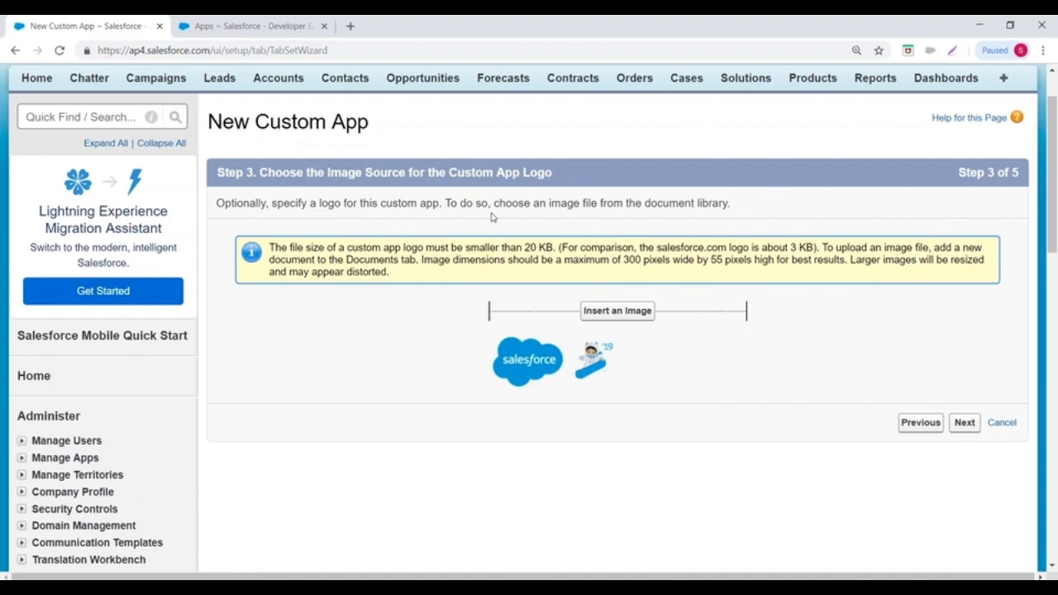
{"action": "scroll", "coordinate": [485, 158], "scroll_direction": "down", "scroll_amount": 1}
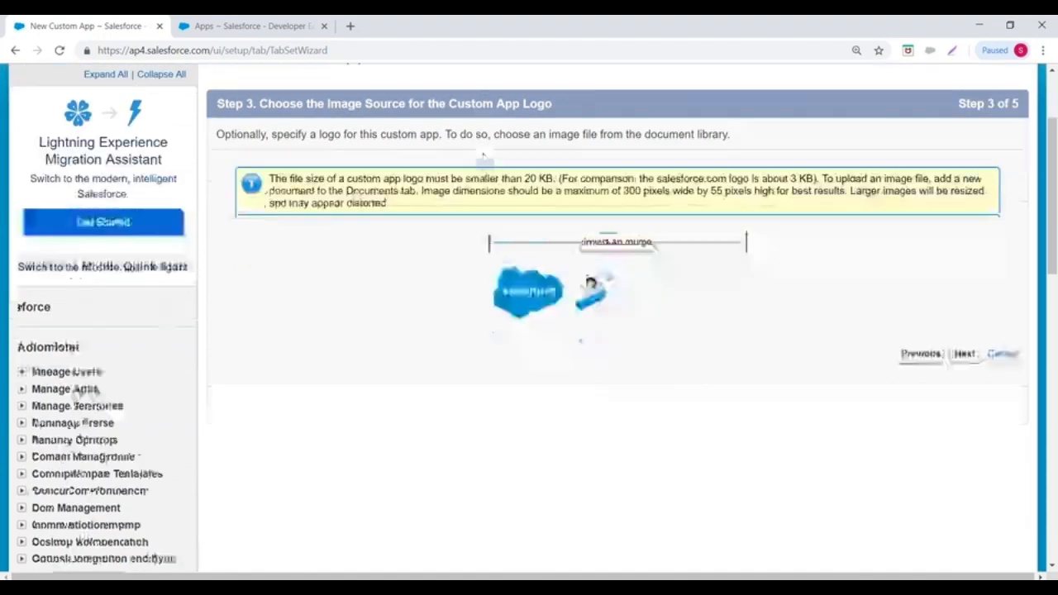
{"action": "left_click", "coordinate": [616, 241]}
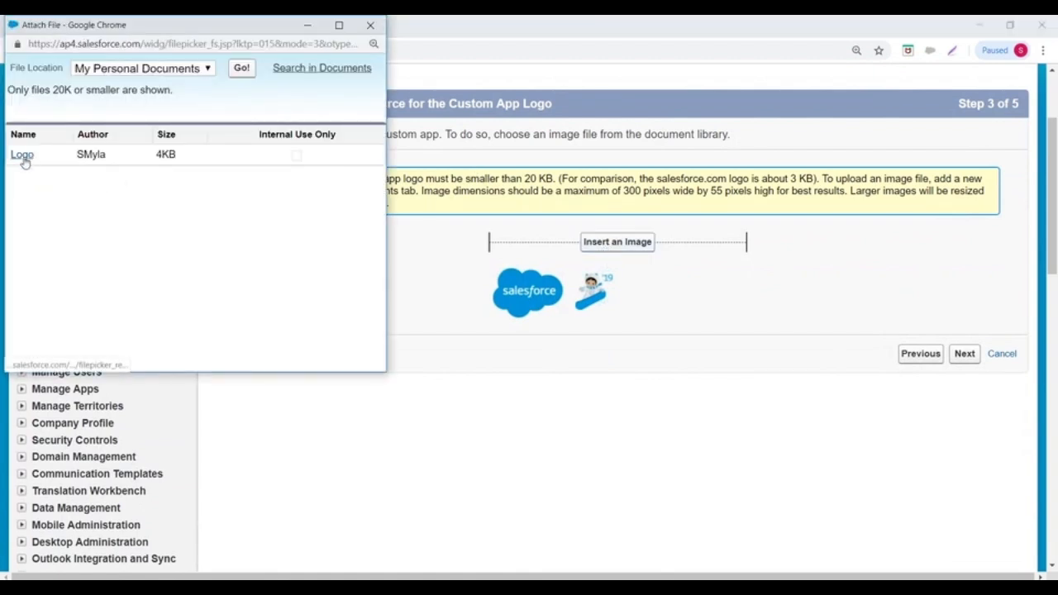
{"action": "left_click", "coordinate": [137, 69]}
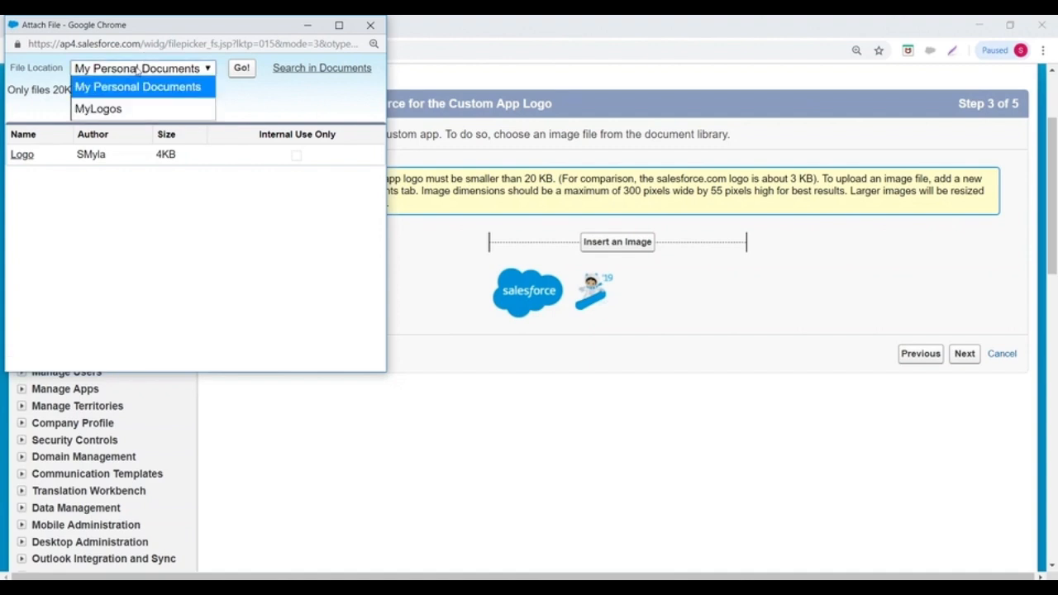
{"action": "left_click", "coordinate": [93, 105]}
{"action": "left_click", "coordinate": [139, 68]}
{"action": "left_click", "coordinate": [111, 85]}
{"action": "left_click", "coordinate": [22, 155]}
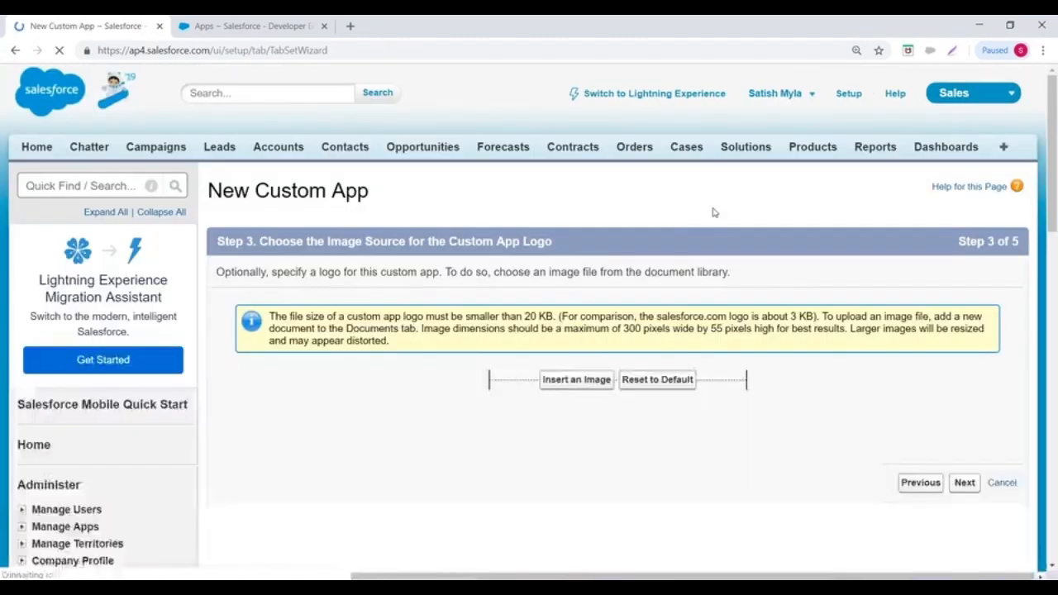
{"action": "scroll", "coordinate": [563, 271], "scroll_direction": "down", "scroll_amount": 2}
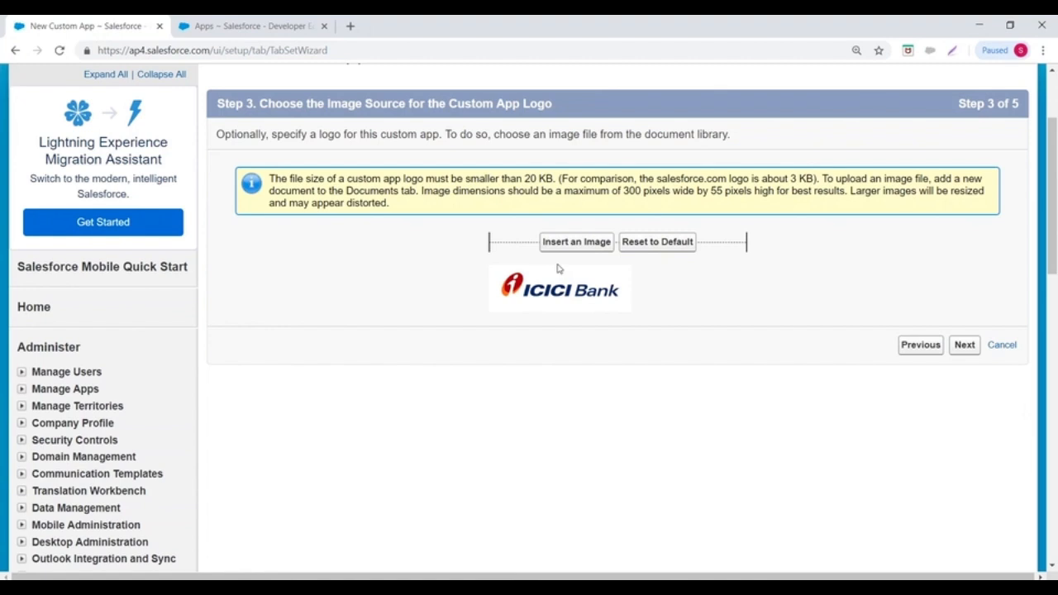
- Advance to Step 4 and add Leads, Accounts and Contacts to the app's selected tabs
{"action": "left_click", "coordinate": [967, 346]}
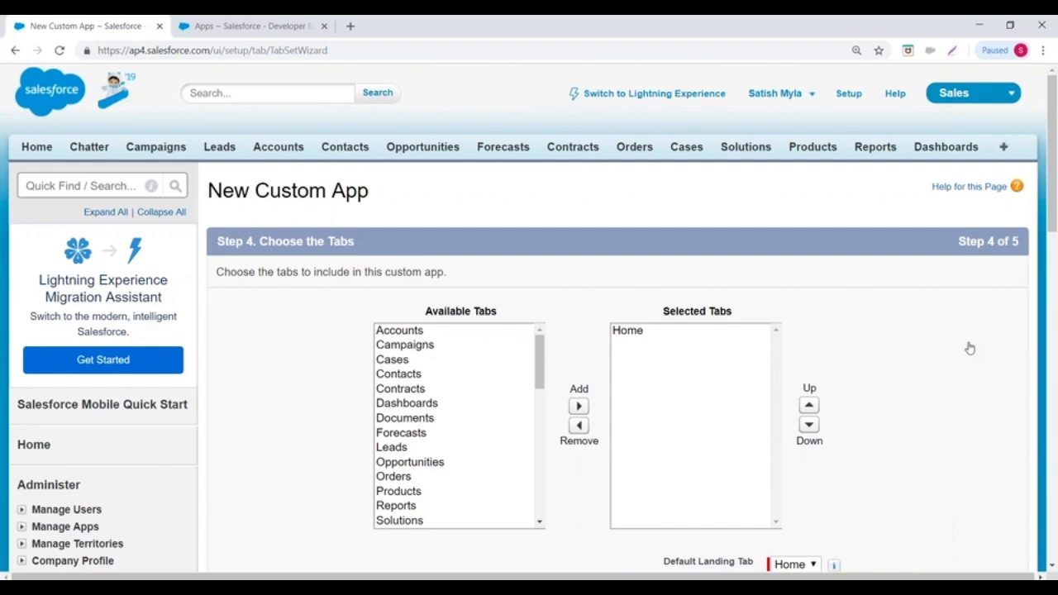
{"action": "scroll", "coordinate": [517, 198], "scroll_direction": "down", "scroll_amount": 2}
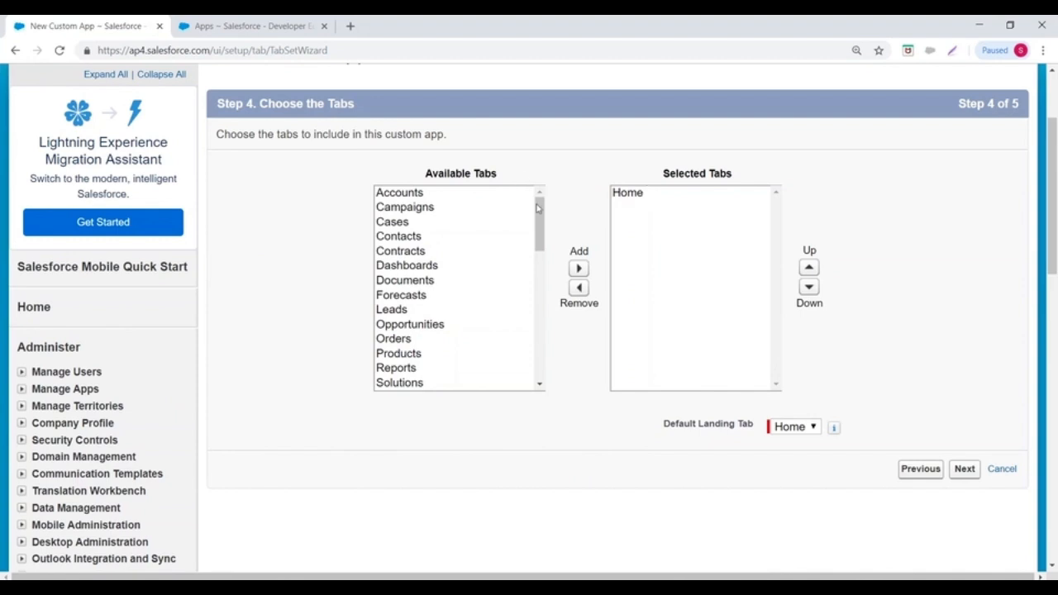
{"action": "mouse_move", "coordinate": [538, 212]}
{"action": "left_mouse_down"}
{"action": "mouse_move", "coordinate": [539, 362]}
{"action": "mouse_move", "coordinate": [531, 195]}
{"action": "left_mouse_up"}
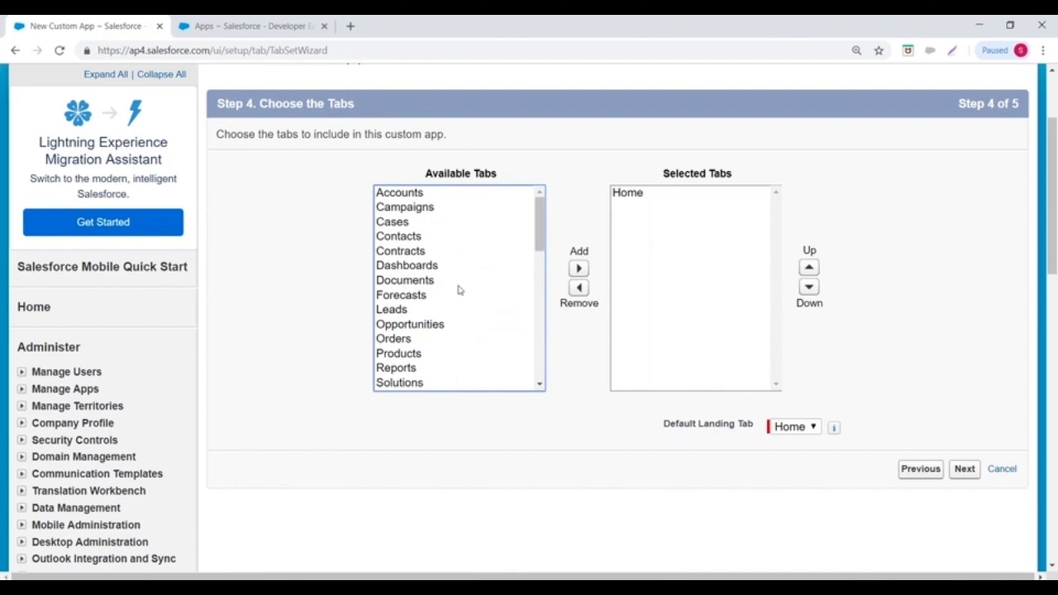
{"action": "left_click", "coordinate": [409, 310]}
{"action": "left_click", "coordinate": [578, 270]}
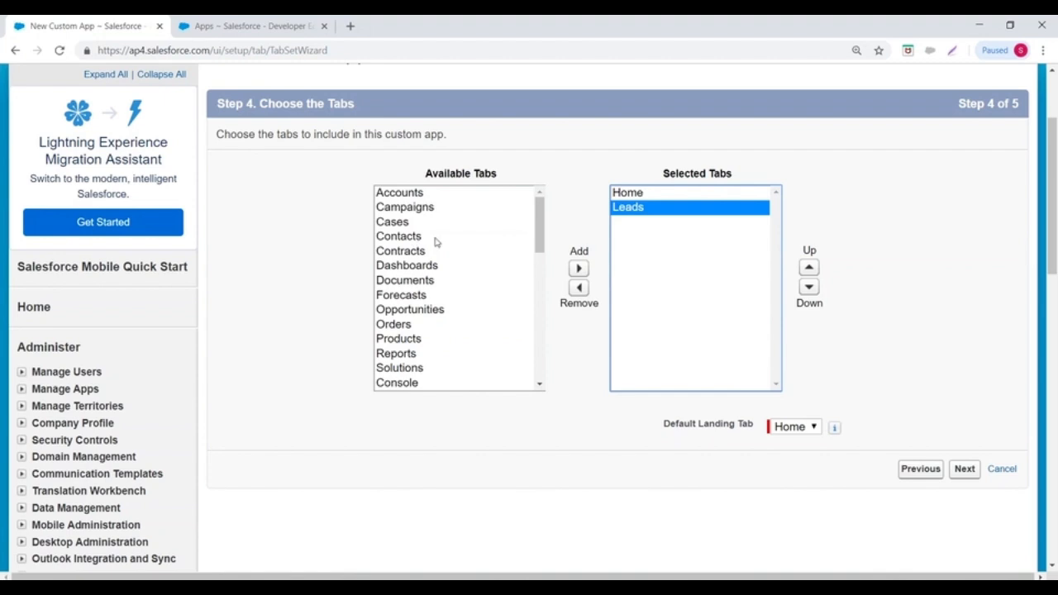
{"action": "left_click", "coordinate": [405, 193]}
{"action": "left_click", "coordinate": [579, 269]}
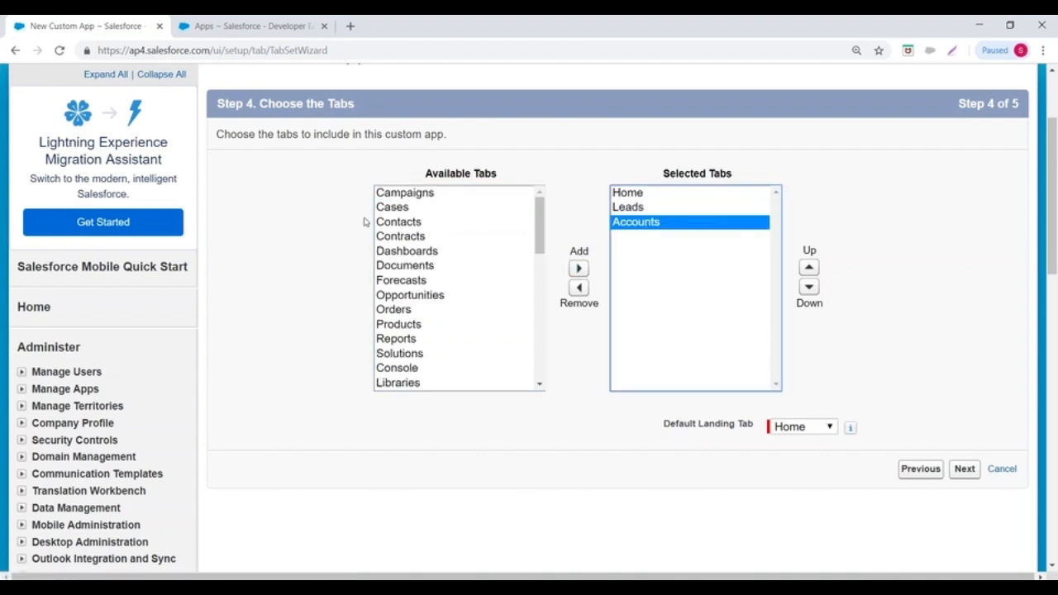
{"action": "left_click", "coordinate": [388, 223]}
{"action": "left_click", "coordinate": [578, 268]}
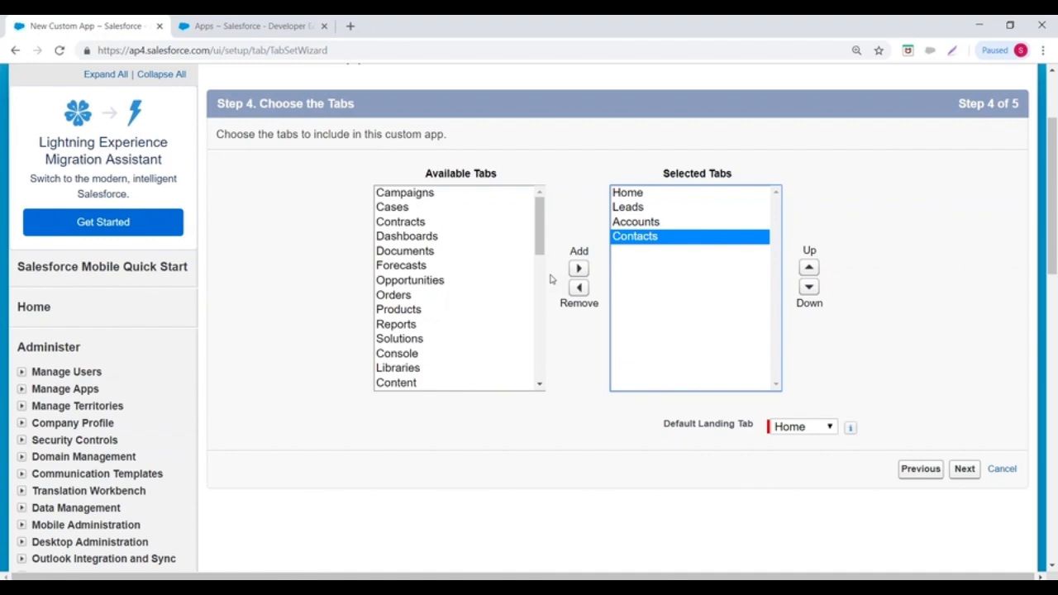
{"action": "scroll", "coordinate": [484, 259], "scroll_direction": "up", "scroll_amount": 3}
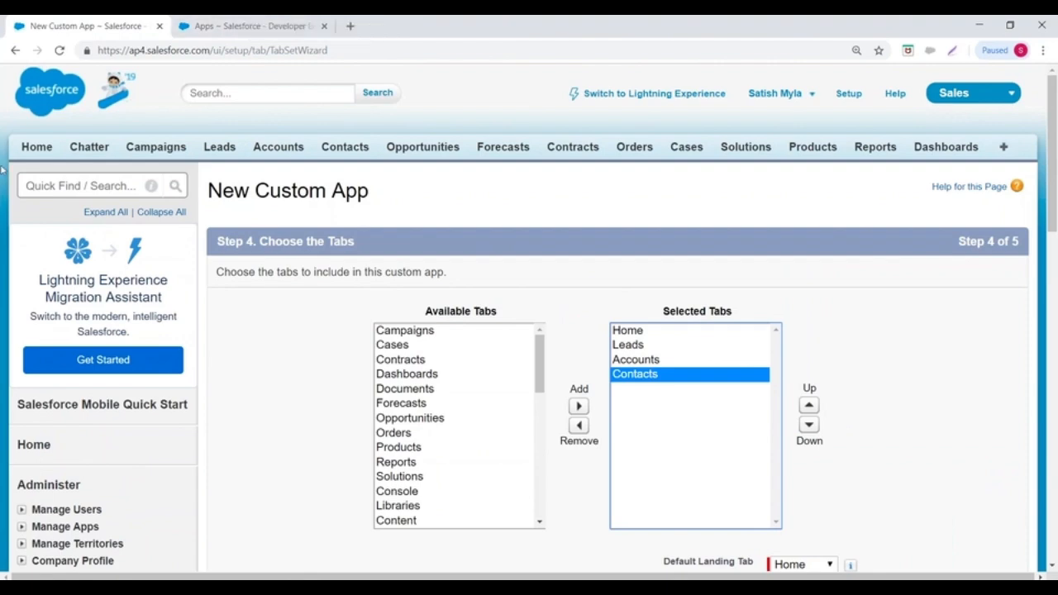
- In the Apps setup tab, switch to the Marketing app and view its Campaigns and Leads tabs
{"action": "left_click", "coordinate": [223, 26]}
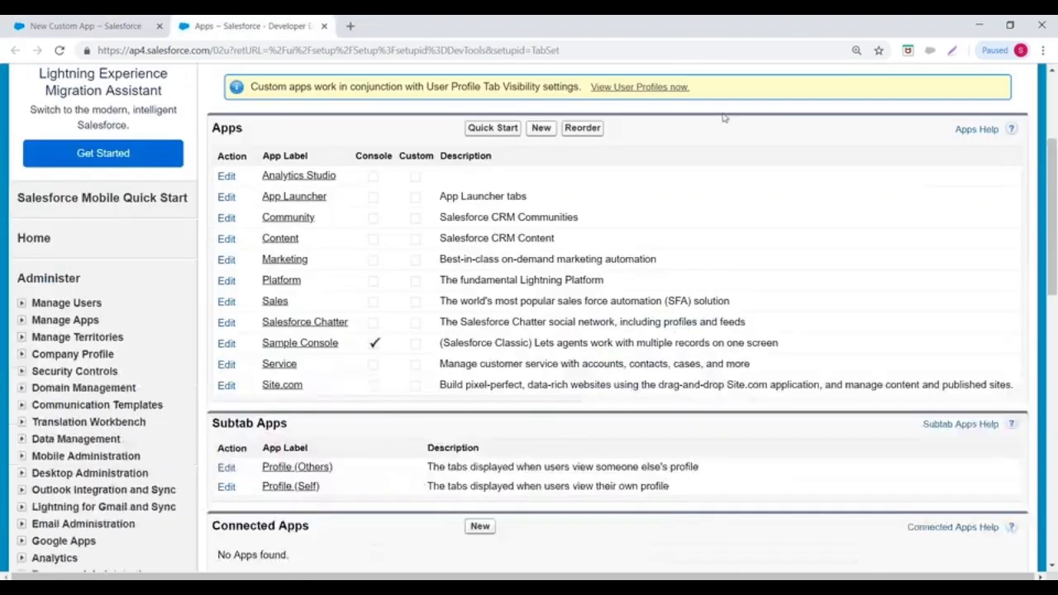
{"action": "scroll", "coordinate": [789, 122], "scroll_direction": "up", "scroll_amount": 3}
{"action": "left_click", "coordinate": [959, 97]}
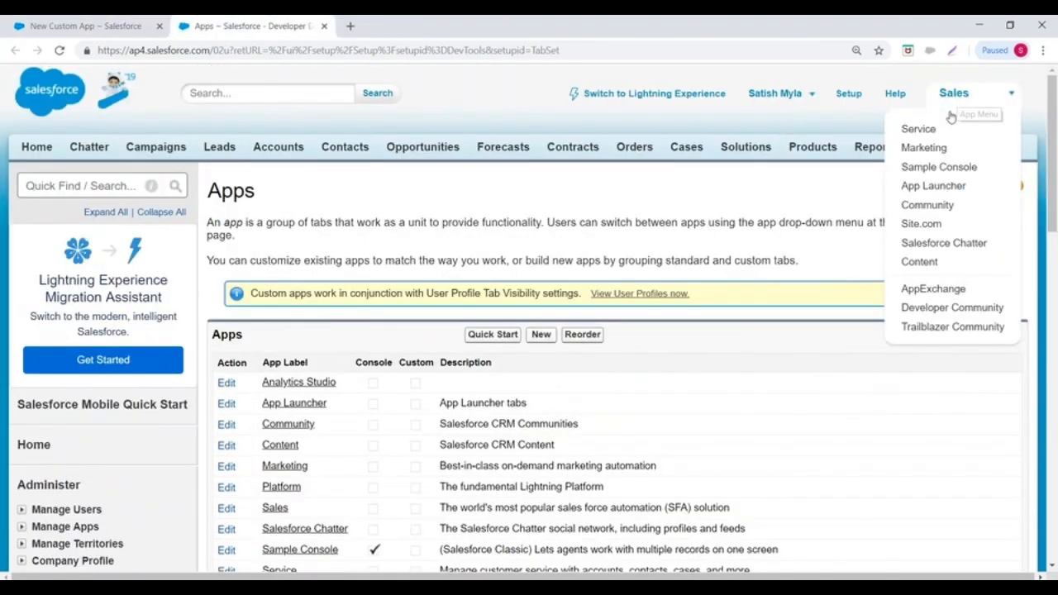
{"action": "left_click", "coordinate": [927, 148]}
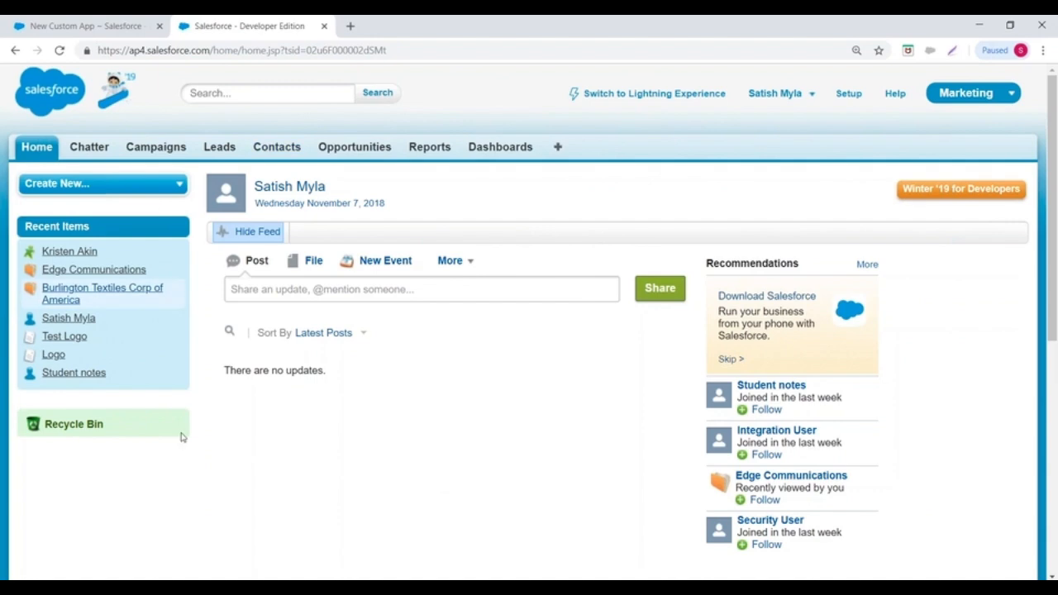
{"action": "left_click", "coordinate": [147, 151]}
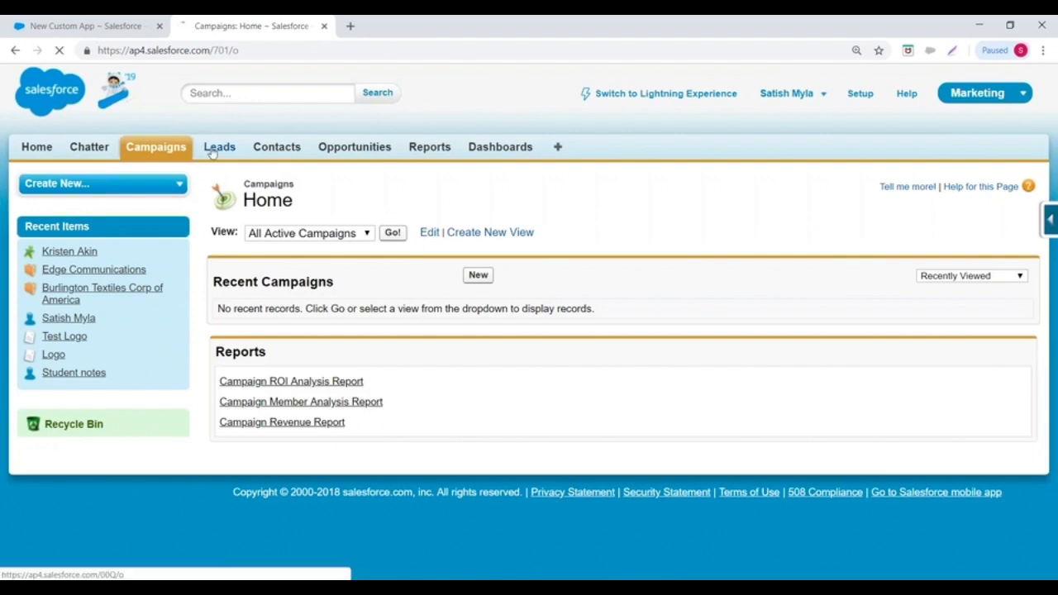
{"action": "left_click", "coordinate": [212, 151]}
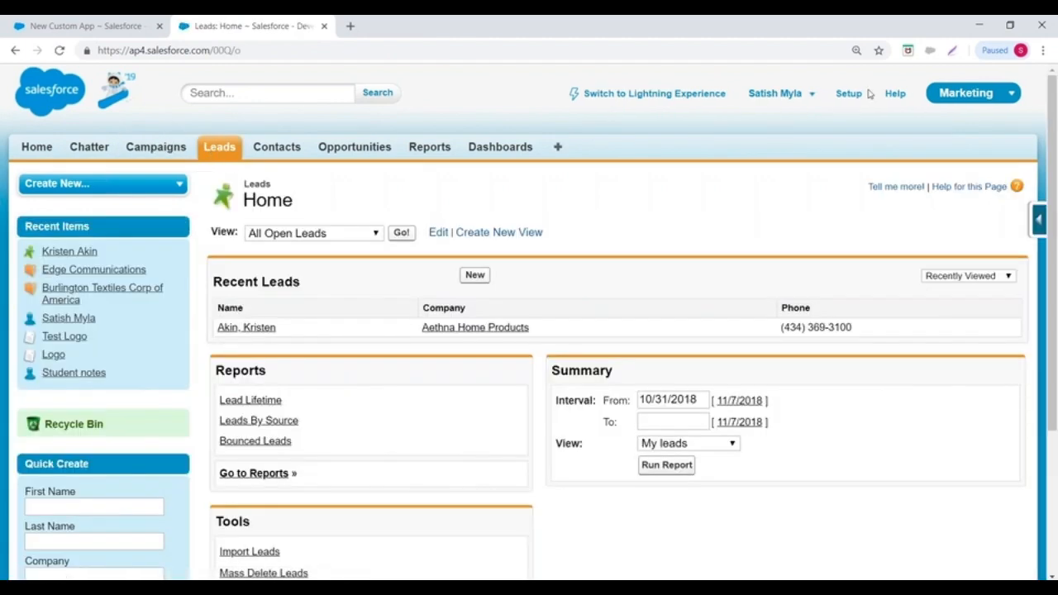
- Switch to the Community app, then go back to the New Custom App wizard tab
{"action": "left_click", "coordinate": [969, 96]}
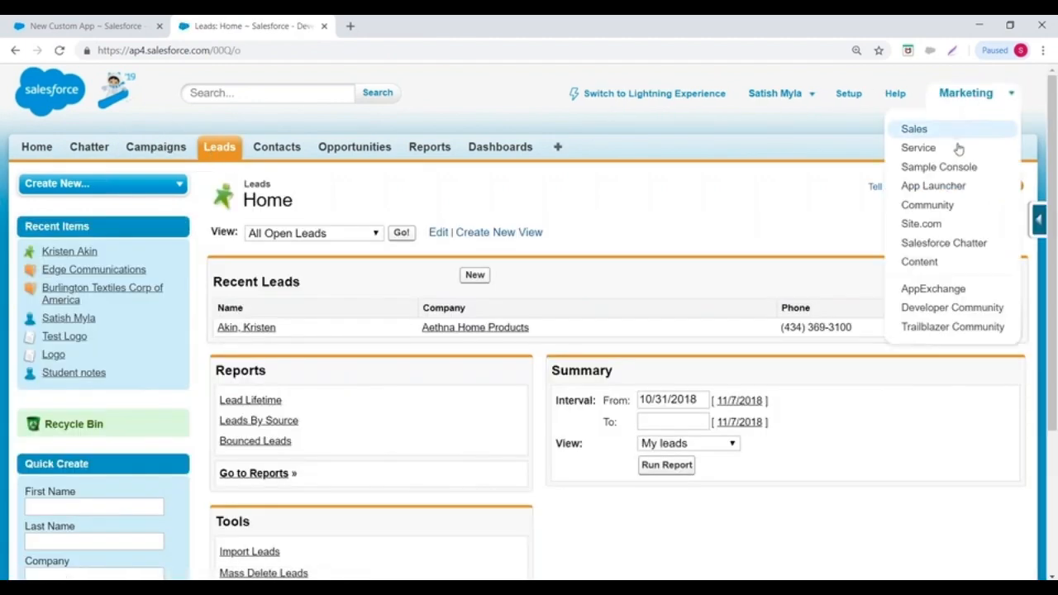
{"action": "left_click", "coordinate": [929, 205]}
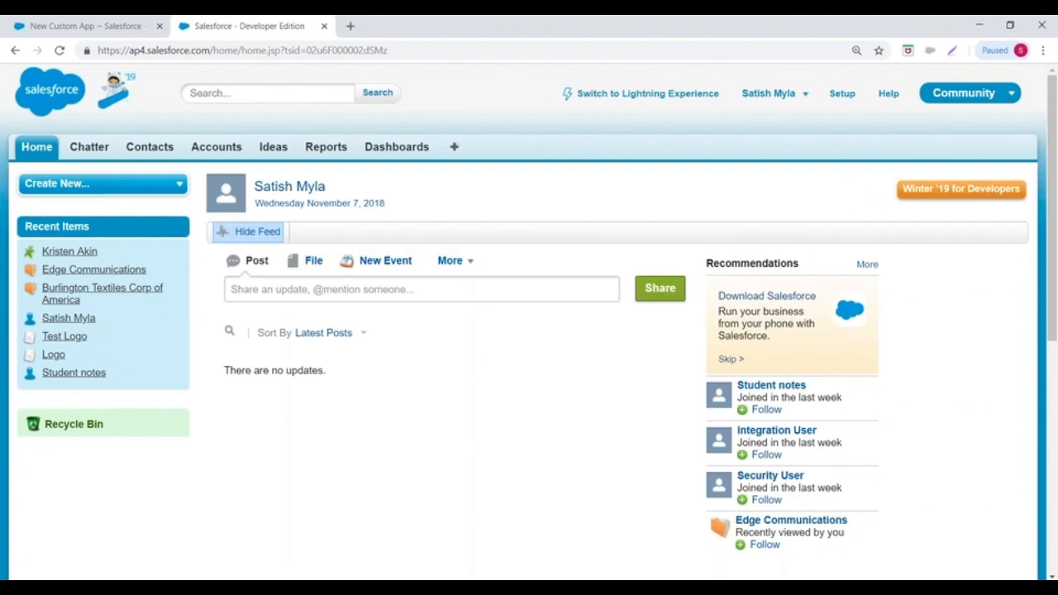
{"action": "left_click", "coordinate": [38, 20]}
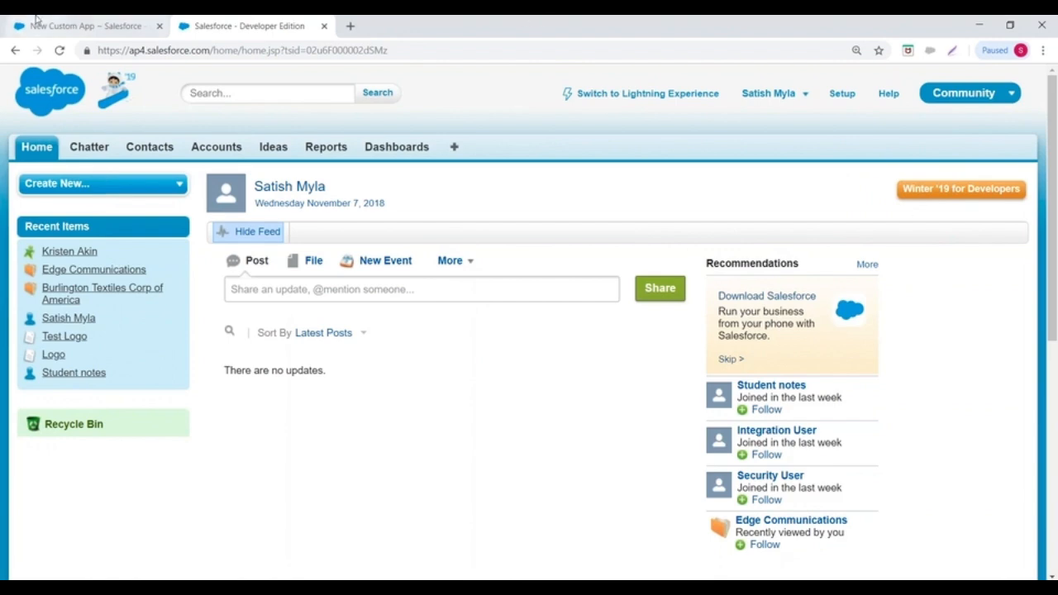
{"action": "scroll", "coordinate": [668, 299], "scroll_direction": "down", "scroll_amount": 2}
- Choose Leads as the Default Landing Tab and advance to Step 5, profile assignment
{"action": "left_click_drag", "start_coordinate": [663, 424], "coordinate": [755, 432]}
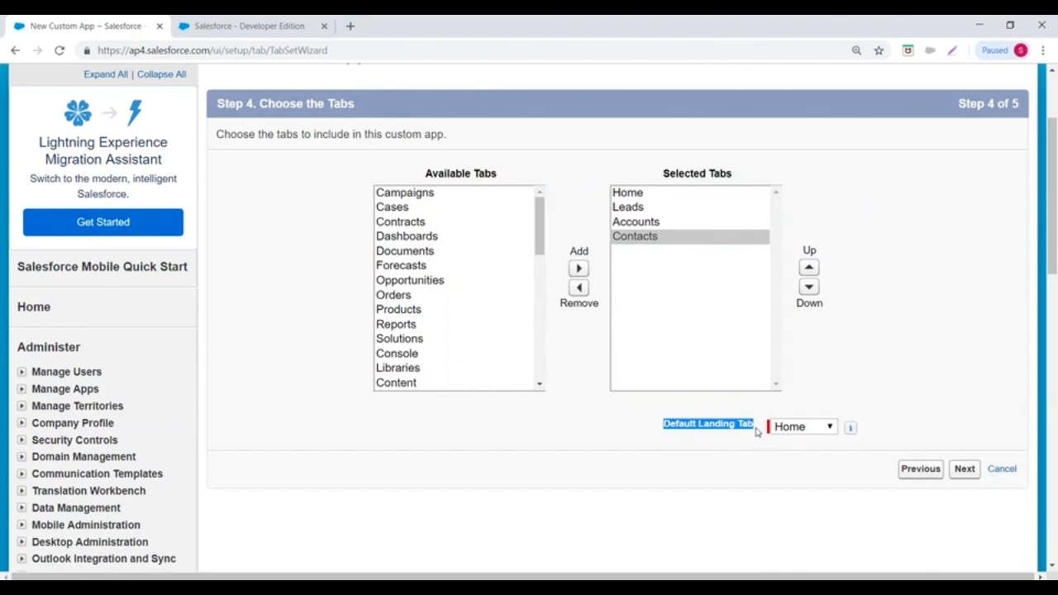
{"action": "left_click", "coordinate": [805, 428]}
{"action": "left_click", "coordinate": [805, 428]}
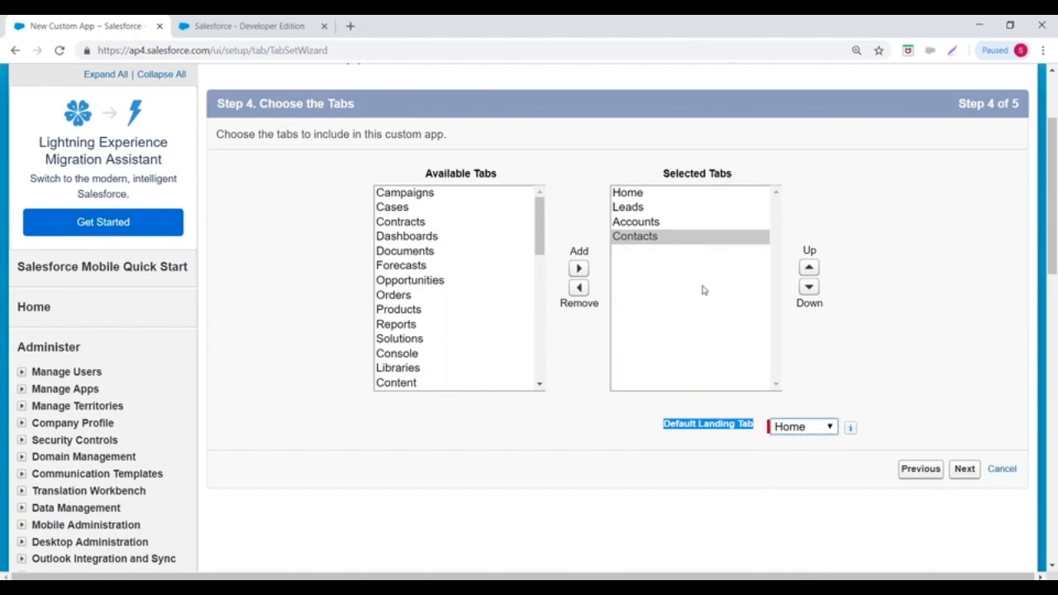
{"action": "left_click", "coordinate": [627, 207]}
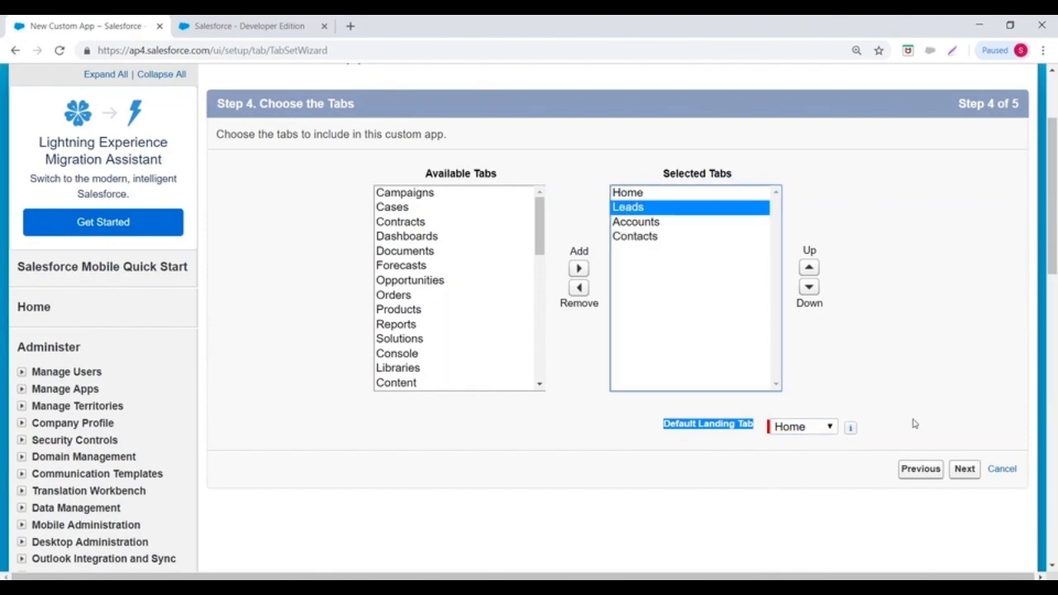
{"action": "left_click", "coordinate": [788, 432]}
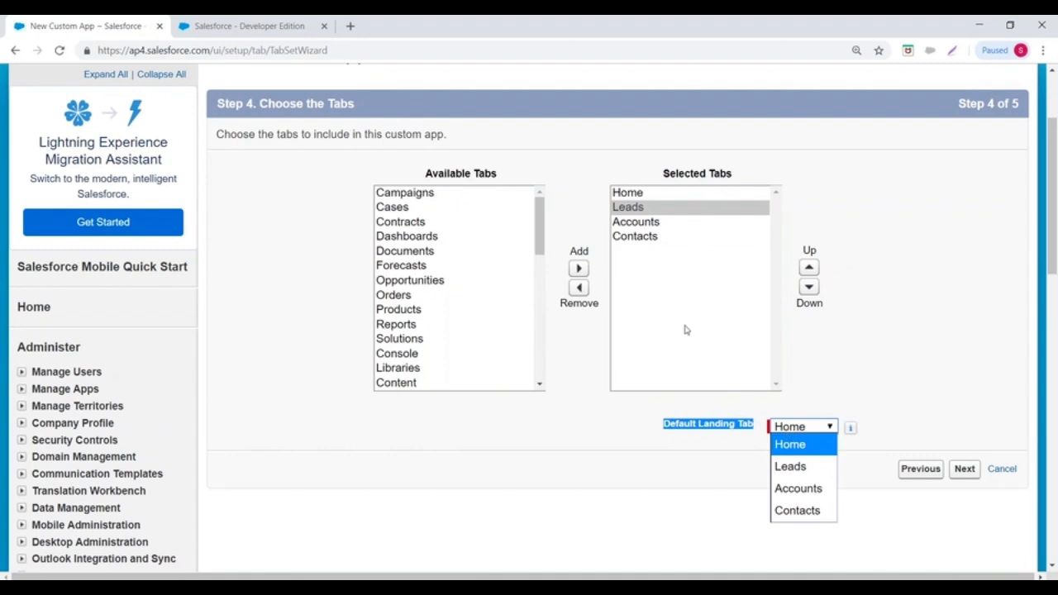
{"action": "left_click", "coordinate": [797, 466]}
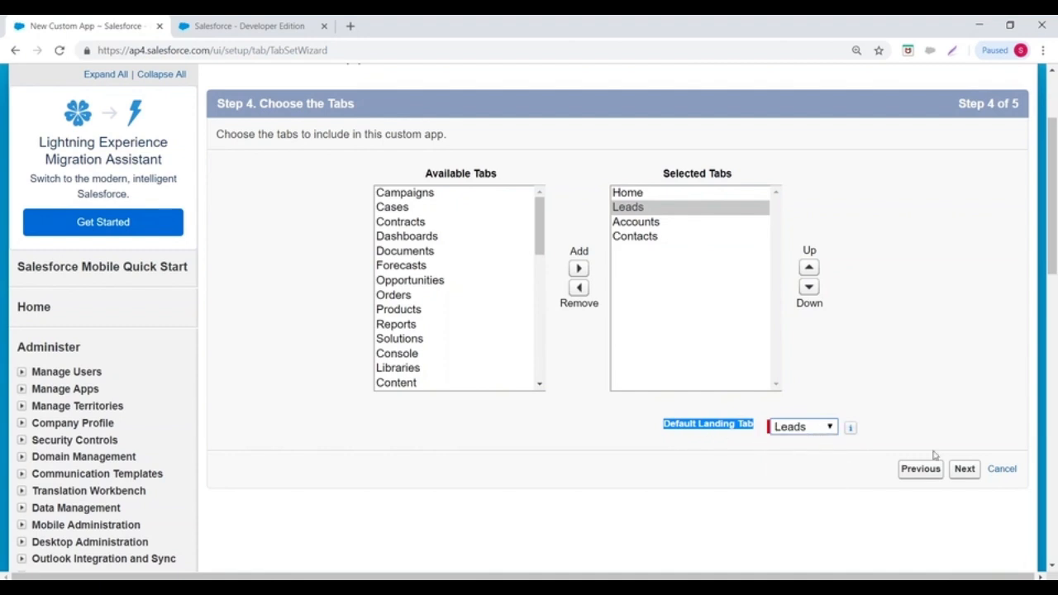
{"action": "left_click", "coordinate": [963, 471]}
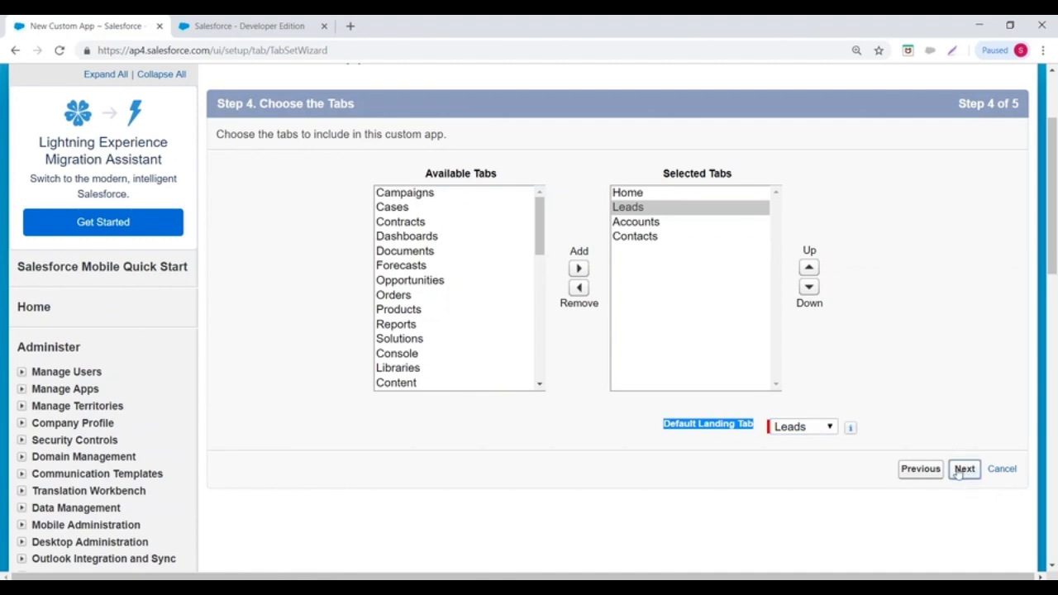
{"action": "left_click", "coordinate": [961, 471]}
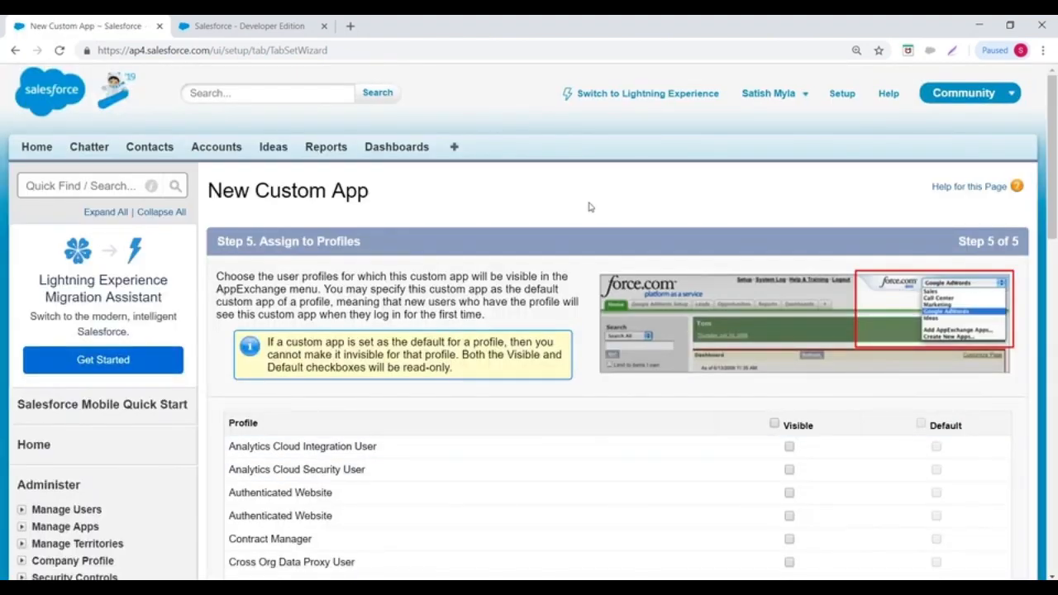
- Tick Visible for the System Administrator and students profiles and save the Loan Management app
{"action": "scroll", "coordinate": [588, 207], "scroll_direction": "down", "scroll_amount": 5}
{"action": "scroll", "coordinate": [589, 206], "scroll_direction": "up", "scroll_amount": 2}
{"action": "scroll", "coordinate": [588, 206], "scroll_direction": "down", "scroll_amount": 2}
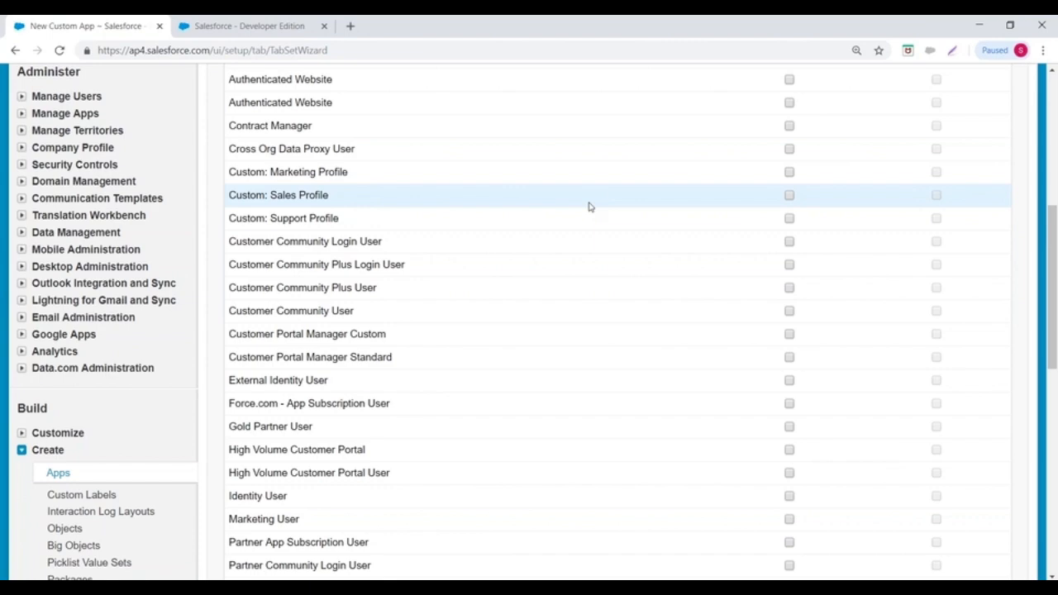
{"action": "scroll", "coordinate": [440, 291], "scroll_direction": "down", "scroll_amount": 3}
{"action": "scroll", "coordinate": [418, 328], "scroll_direction": "down", "scroll_amount": 1}
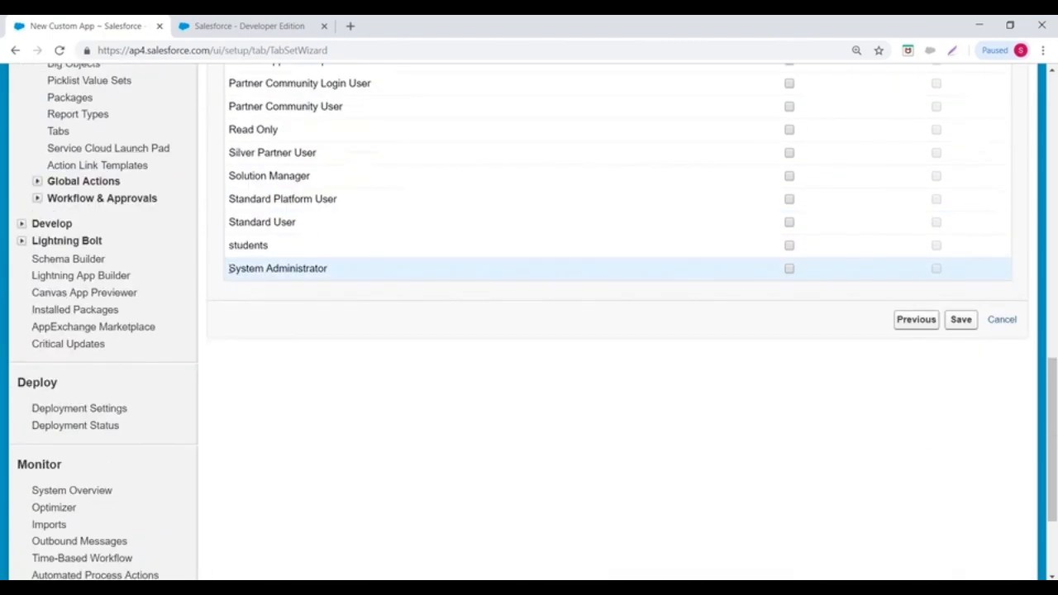
{"action": "left_click_drag", "start_coordinate": [229, 268], "coordinate": [371, 272]}
{"action": "left_click", "coordinate": [789, 269]}
{"action": "left_click_drag", "start_coordinate": [230, 245], "coordinate": [524, 246]}
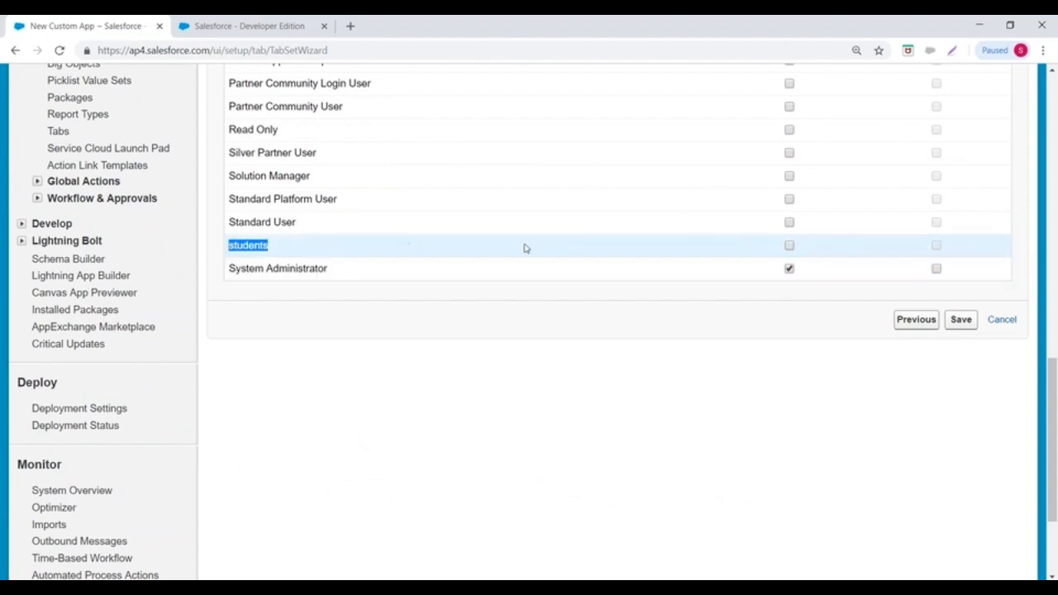
{"action": "left_click", "coordinate": [789, 246]}
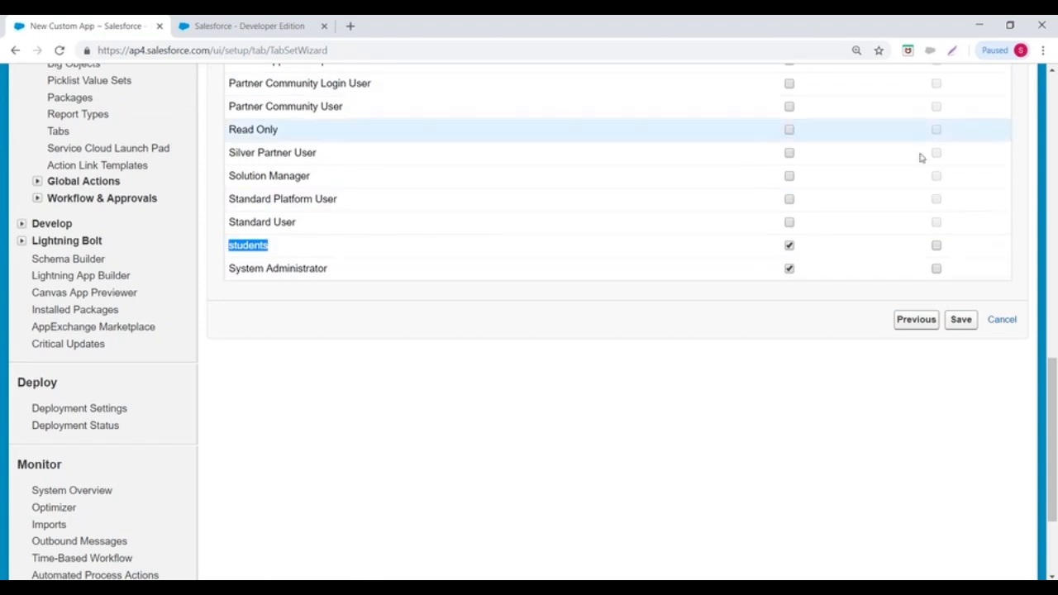
{"action": "left_click", "coordinate": [960, 320]}
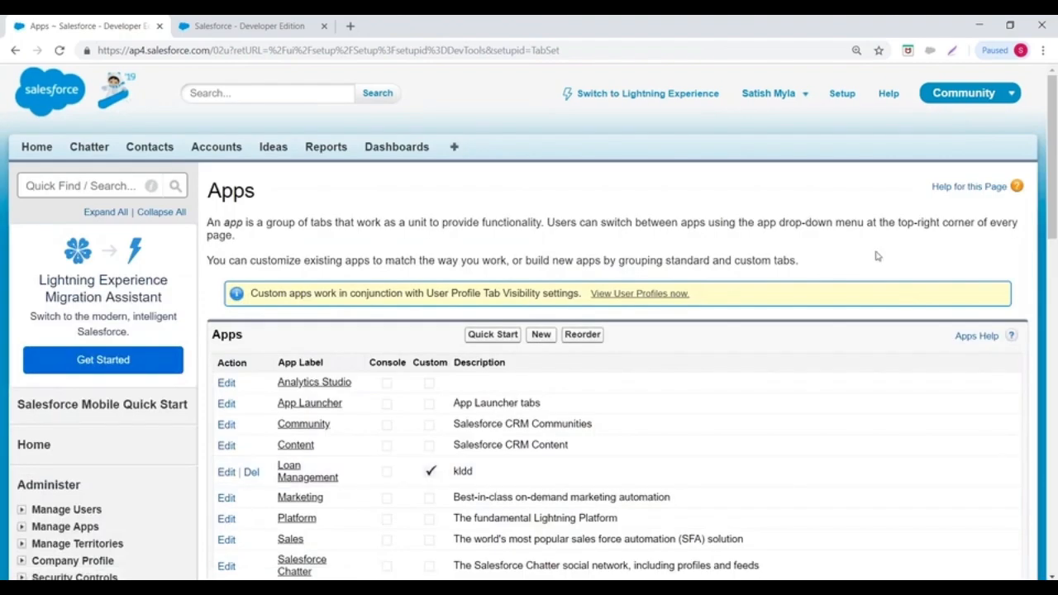
- Switch to the Loan Management app to check its ICICI Bank logo and tabs, then return to Setup
{"action": "left_click", "coordinate": [957, 101]}
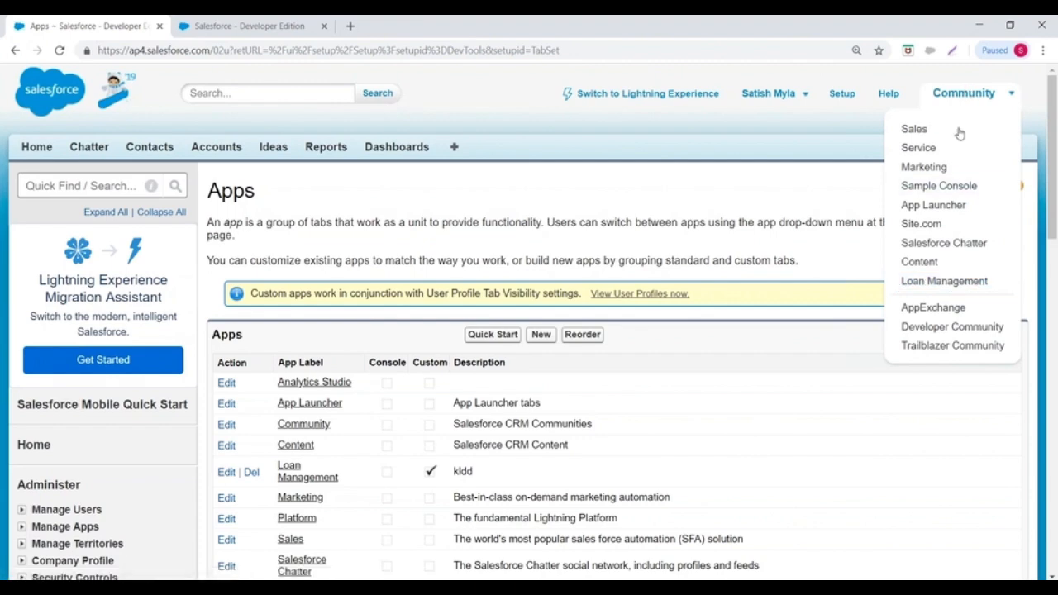
{"action": "left_click", "coordinate": [944, 282]}
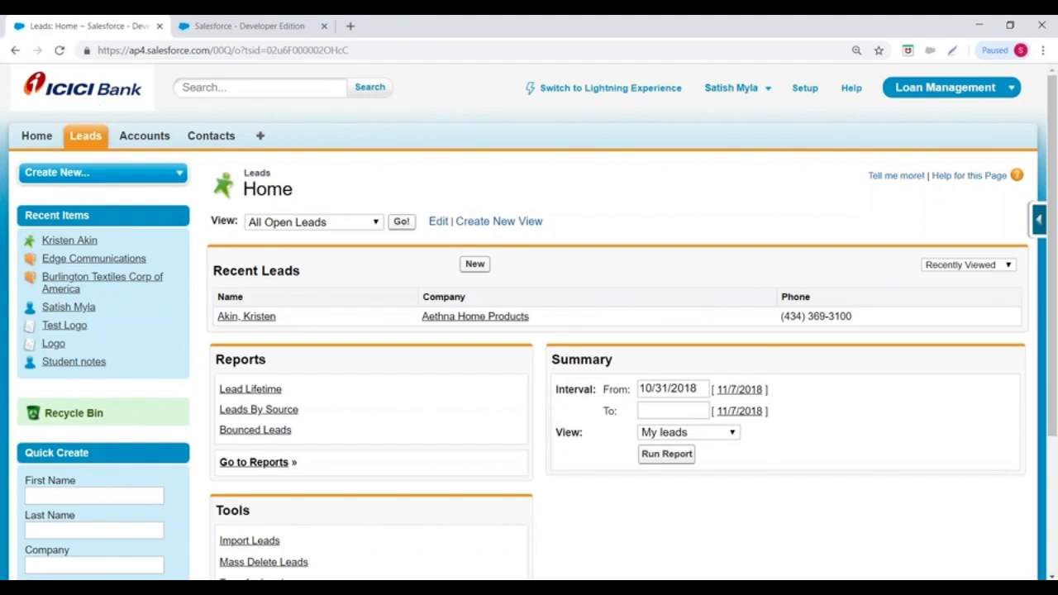
{"action": "left_click", "coordinate": [803, 91]}
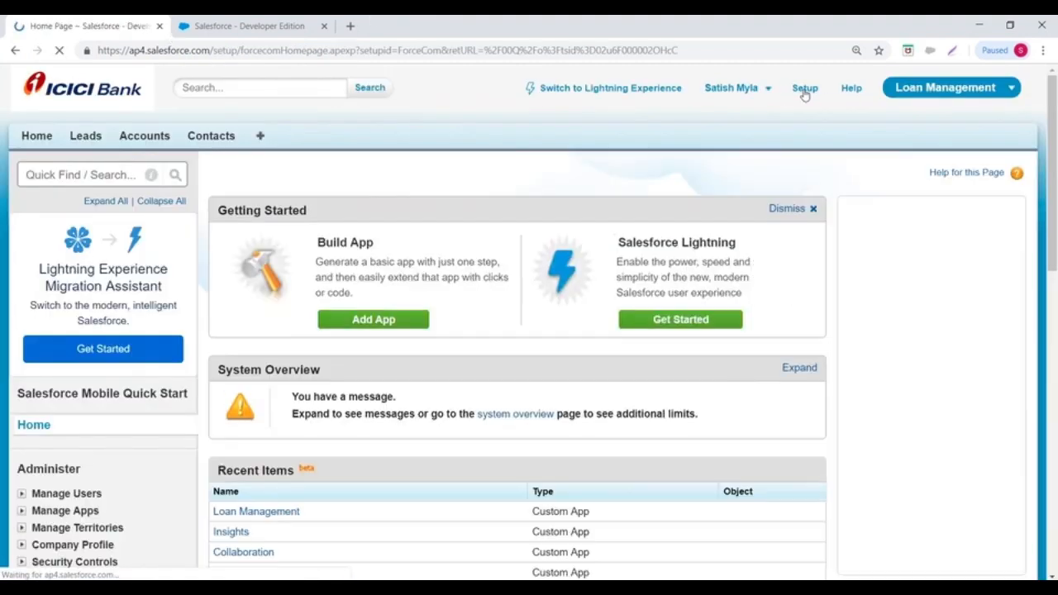
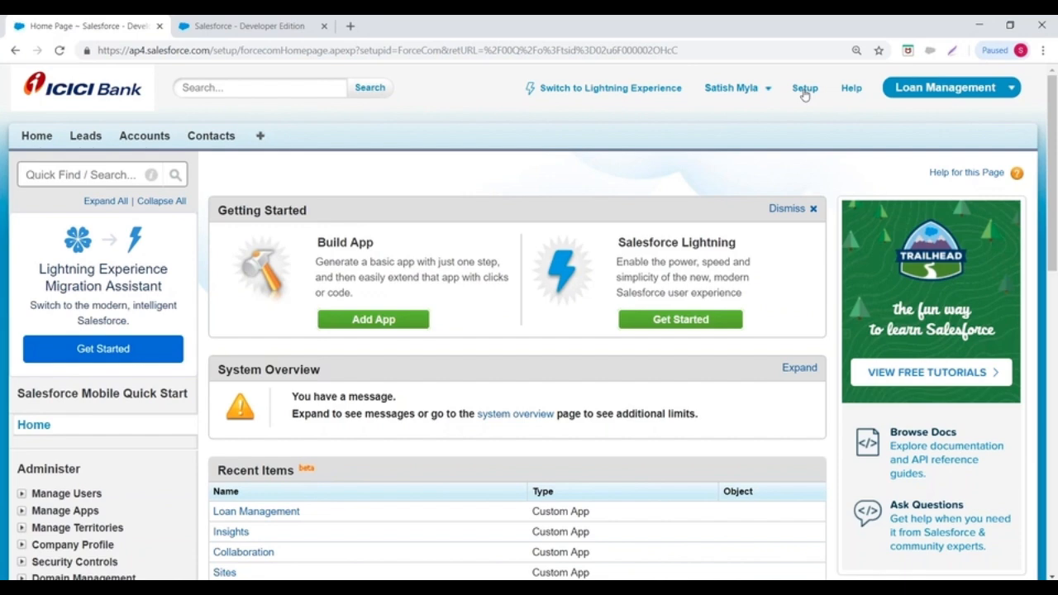
- From Setup, go to Build > Create > Apps and start a new app
{"action": "left_click", "coordinate": [803, 89]}
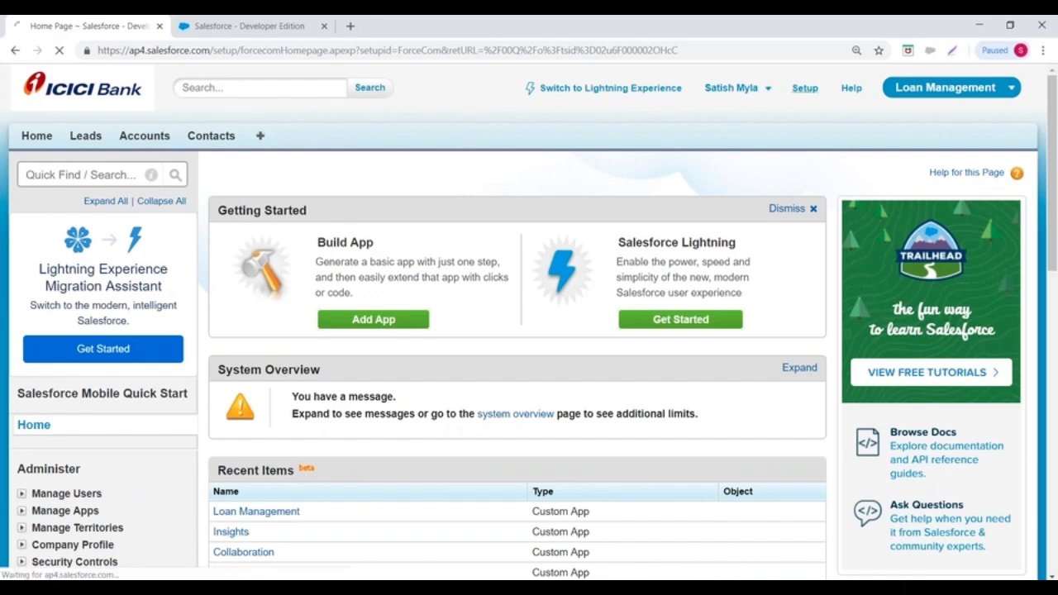
{"action": "scroll", "coordinate": [75, 232], "scroll_direction": "down", "scroll_amount": 7}
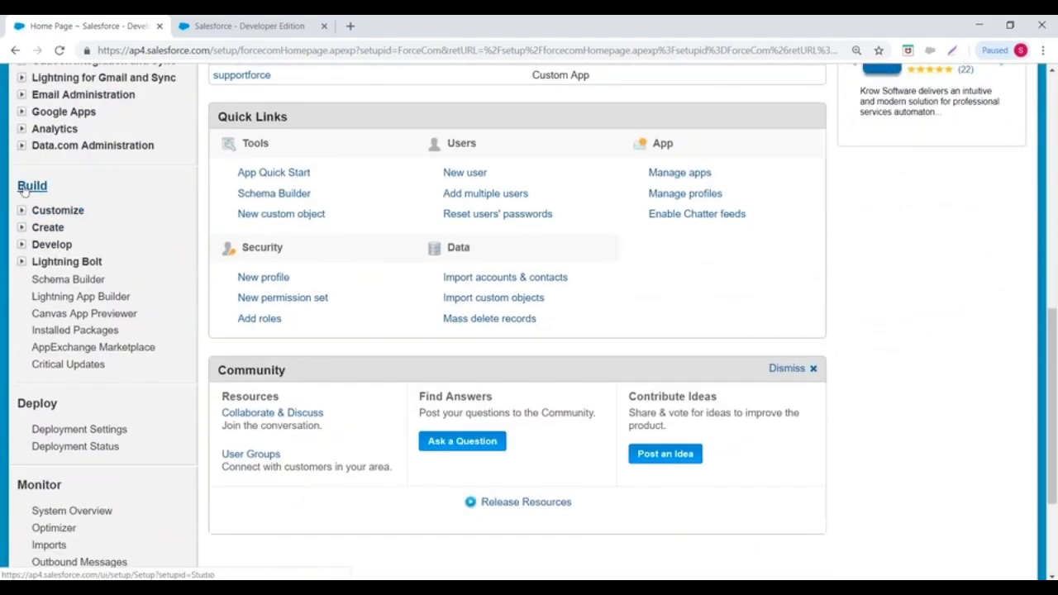
{"action": "left_click", "coordinate": [22, 229]}
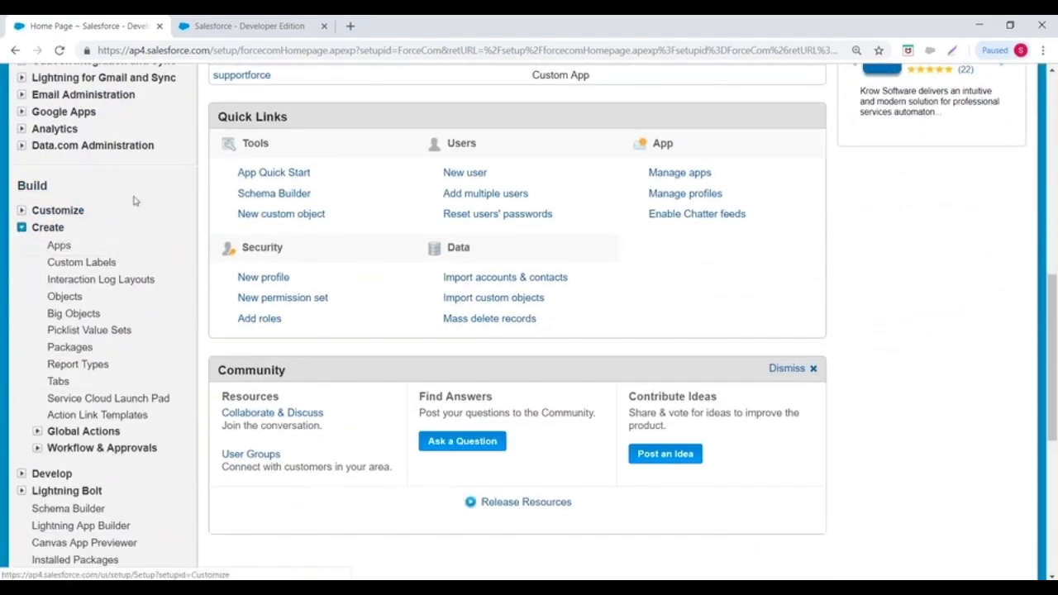
{"action": "scroll", "coordinate": [133, 202], "scroll_direction": "down", "scroll_amount": 2}
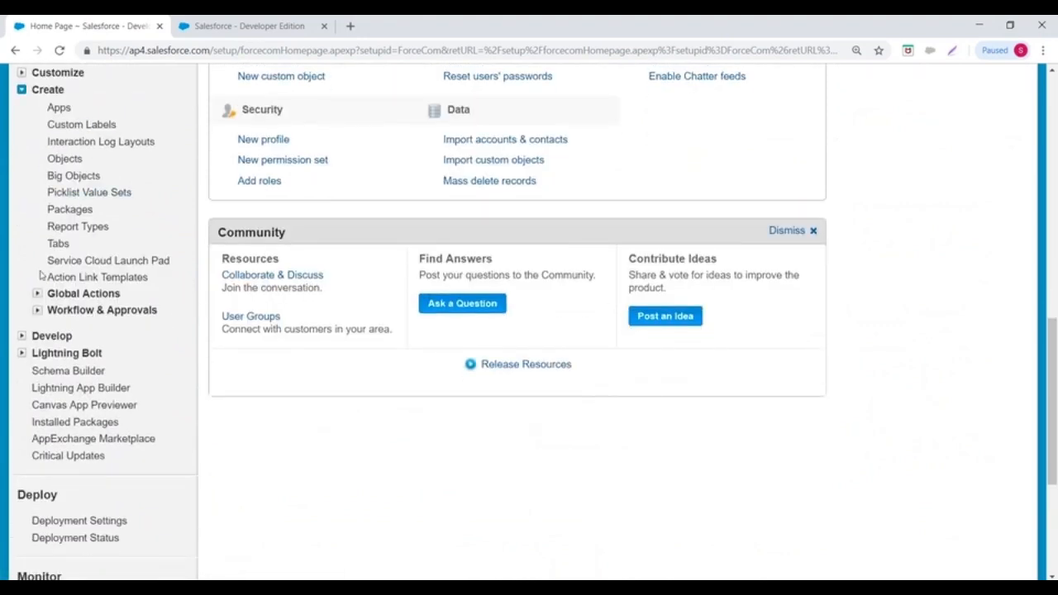
{"action": "left_click", "coordinate": [58, 108]}
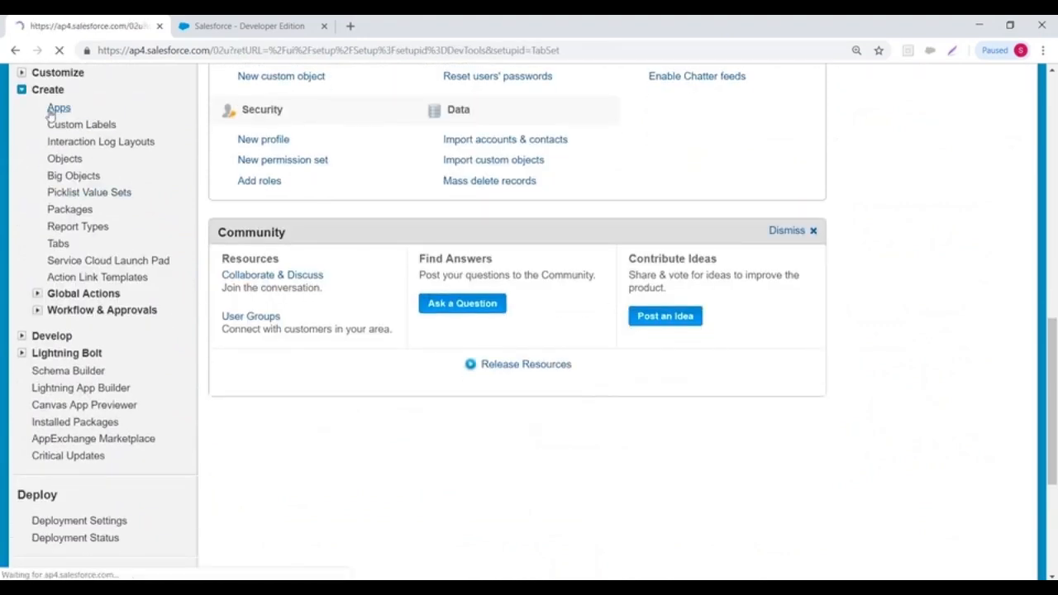
{"action": "scroll", "coordinate": [542, 254], "scroll_direction": "down", "scroll_amount": 1}
{"action": "left_click", "coordinate": [541, 254]}
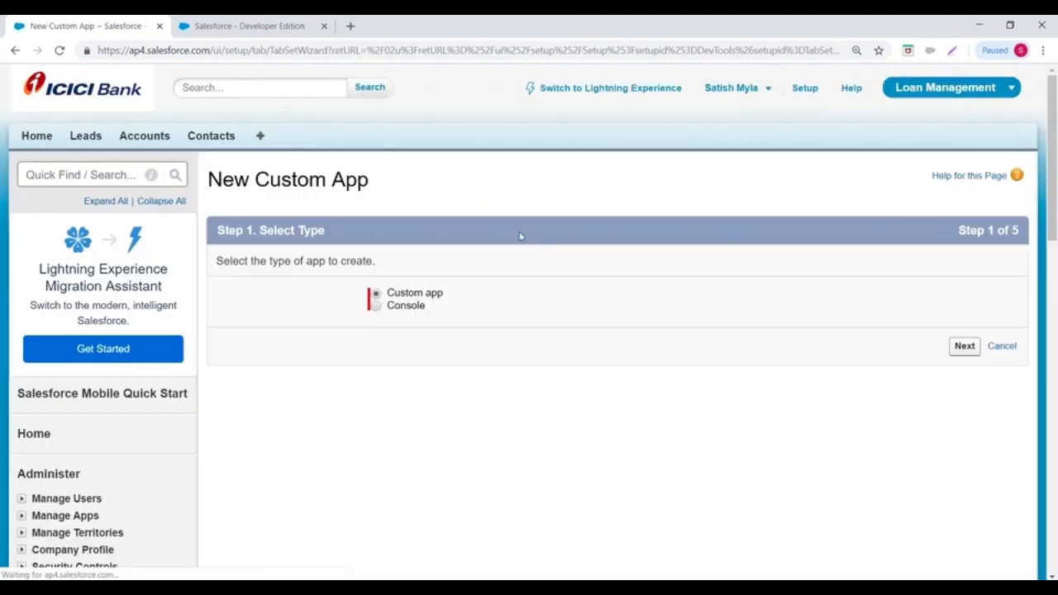
{"action": "scroll", "coordinate": [462, 215], "scroll_direction": "down", "scroll_amount": 1}
- Choose the Custom app type and enter the App Label 'Fleet Management'
{"action": "left_click", "coordinate": [964, 277]}
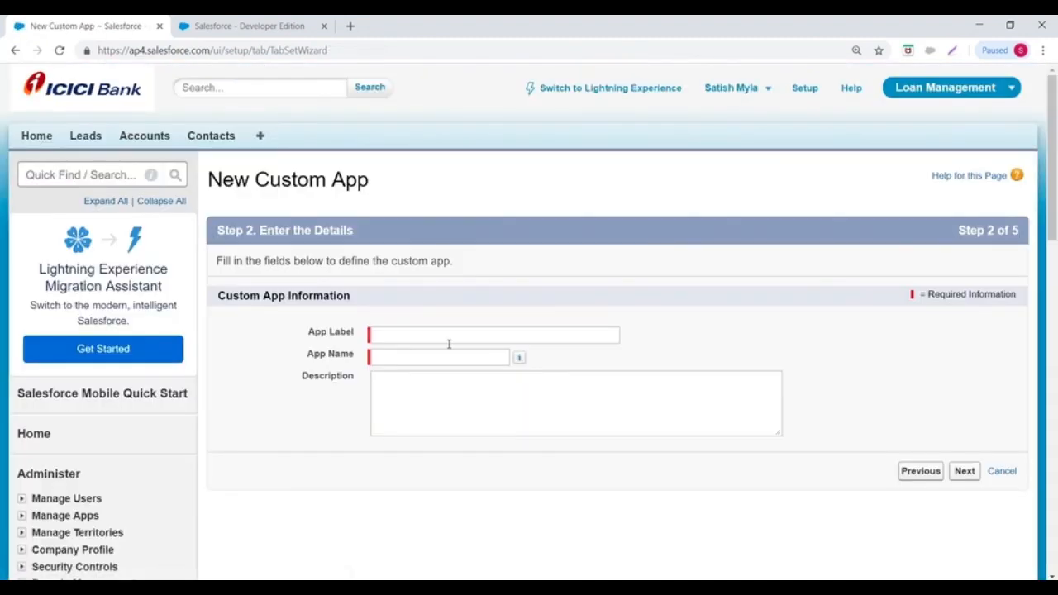
{"action": "left_click", "coordinate": [437, 335]}
{"action": "type", "text": "Col"}
{"action": "key", "text": "BackSpace"}
{"action": "key", "text": "BackSpace"}
{"action": "type", "text": "Fl"}
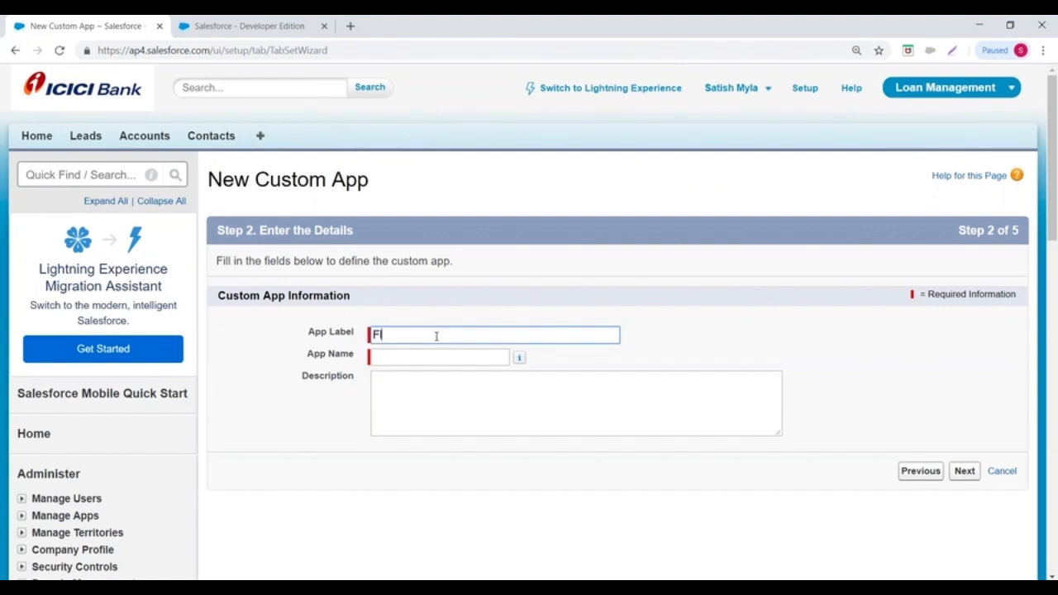
{"action": "type", "text": "eet Manag"}
{"action": "key", "text": "BackSpace"}
{"action": "key", "text": "BackSpace"}
{"action": "type", "text": "nageen"}
{"action": "key", "text": "BackSpace"}
{"action": "type", "text": "ment"}
- Let the App Name auto-fill as Fleet_Management and continue to the logo step
{"action": "left_click", "coordinate": [439, 357]}
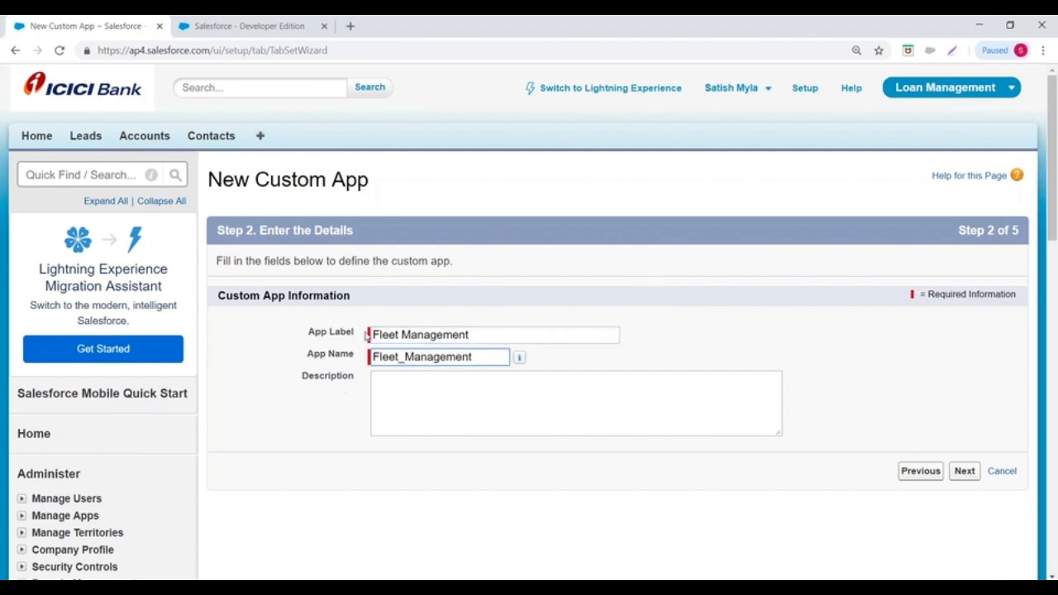
{"action": "left_click_drag", "start_coordinate": [374, 334], "coordinate": [519, 335]}
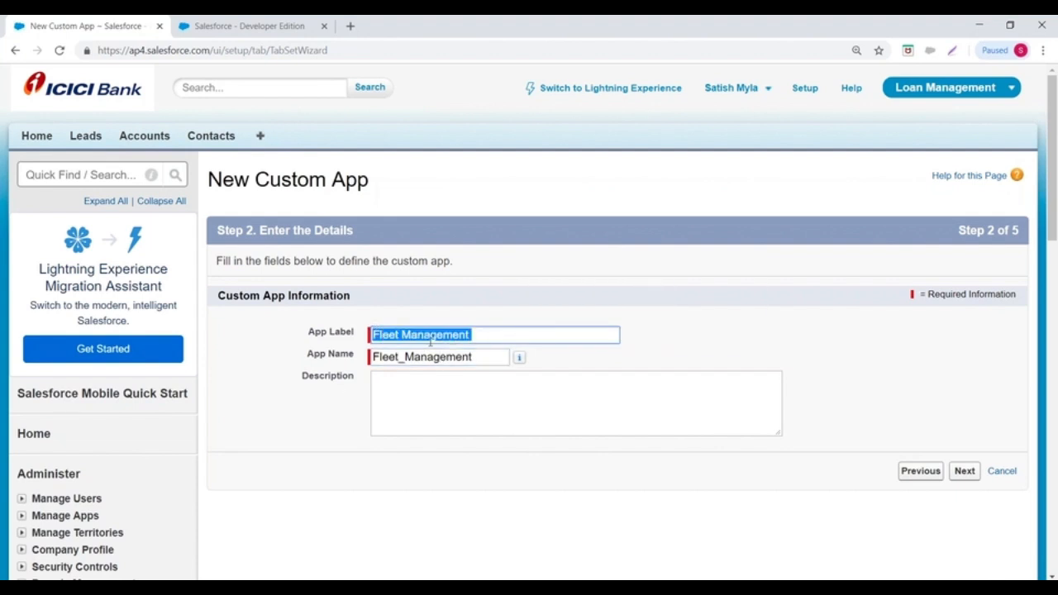
{"action": "left_click", "coordinate": [373, 357]}
{"action": "left_click", "coordinate": [964, 471]}
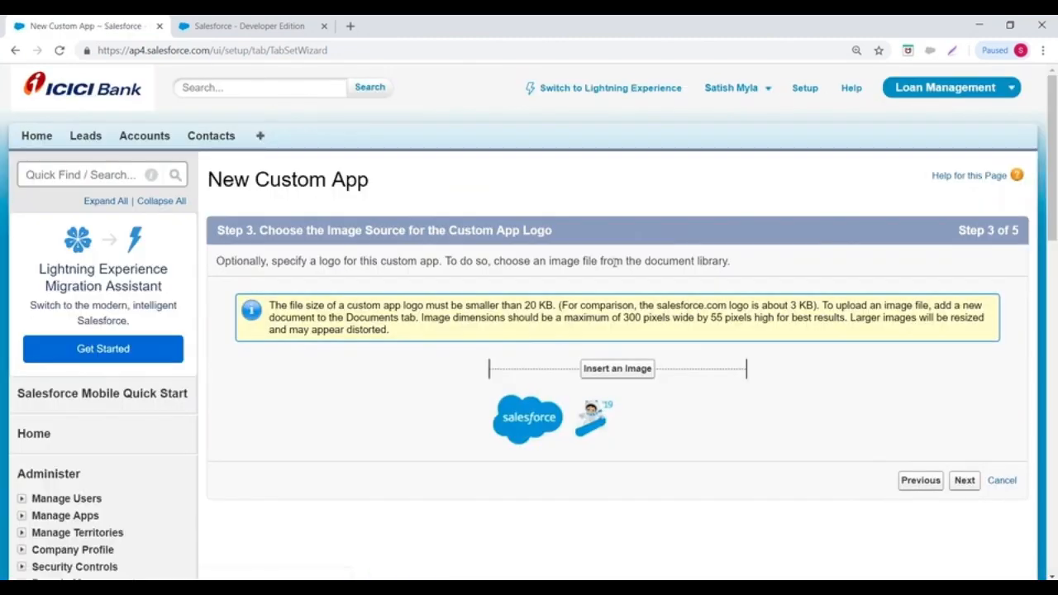
- Use Test Logo from the MyLogos folder as the app logo and continue
{"action": "scroll", "coordinate": [616, 261], "scroll_direction": "down", "scroll_amount": 2}
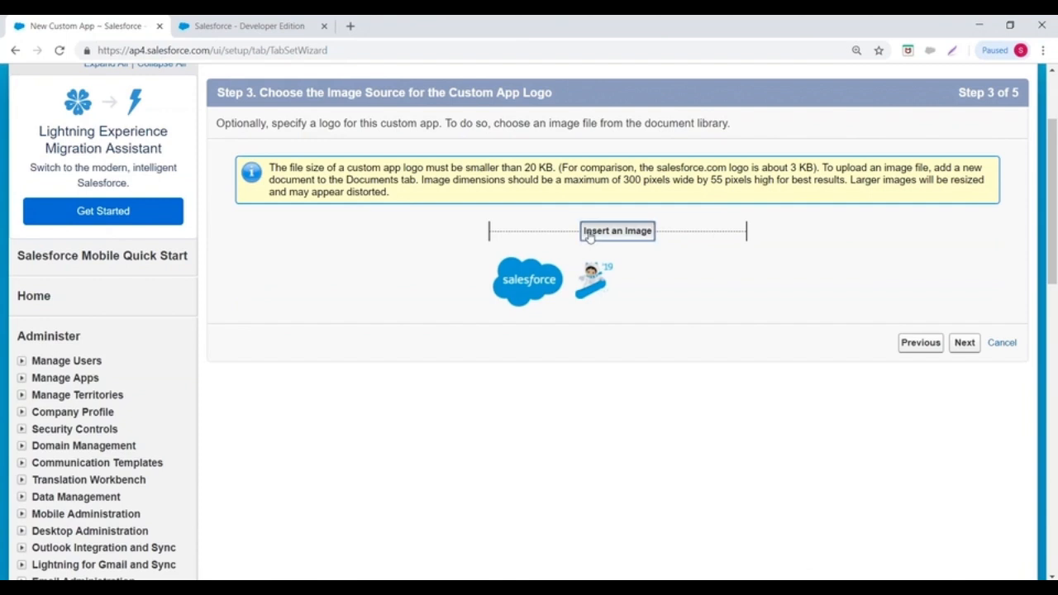
{"action": "left_click", "coordinate": [617, 231]}
{"action": "left_click", "coordinate": [103, 72]}
{"action": "left_click", "coordinate": [97, 108]}
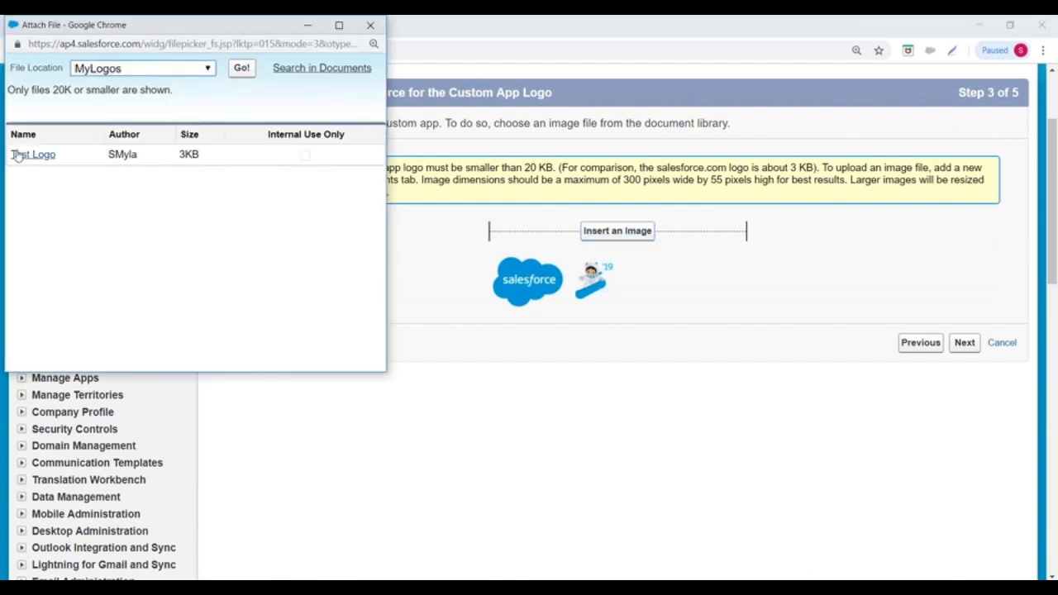
{"action": "left_click", "coordinate": [32, 154]}
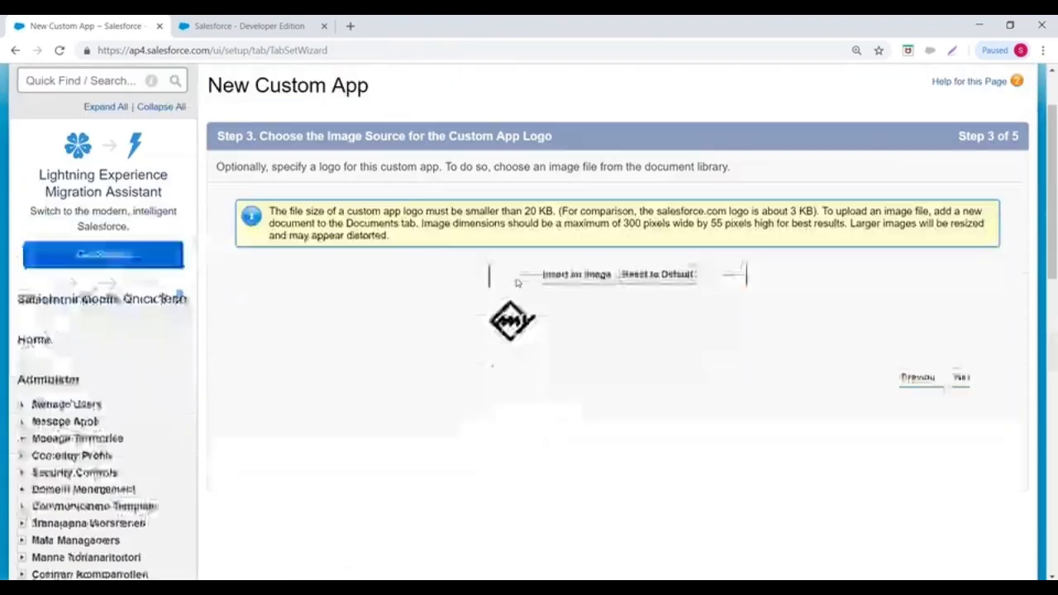
{"action": "left_click", "coordinate": [963, 335]}
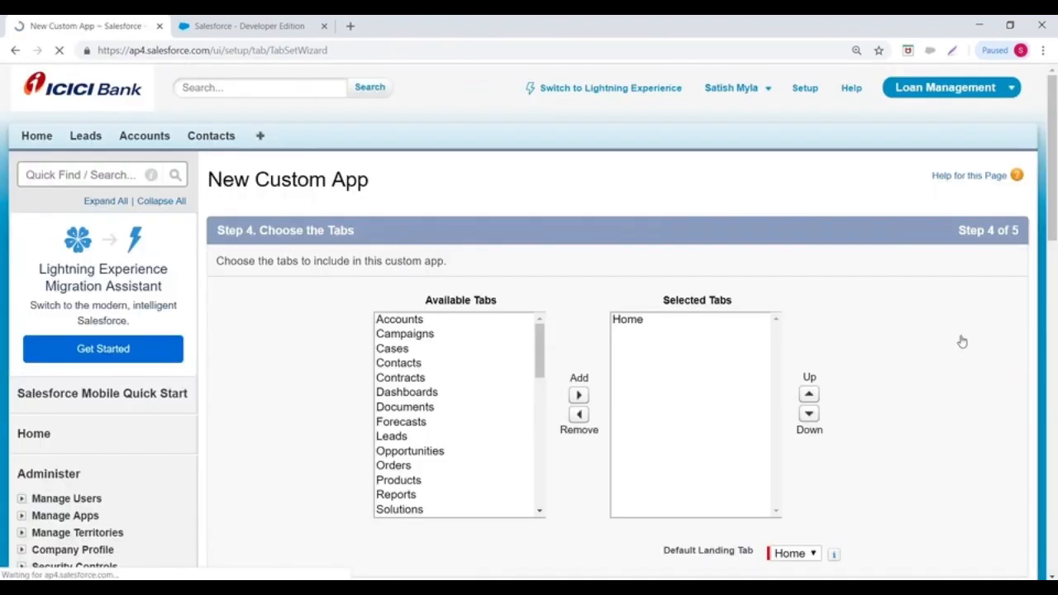
- Add Accounts, Contacts and Cases to the app's Selected Tabs
{"action": "scroll", "coordinate": [669, 211], "scroll_direction": "down", "scroll_amount": 3}
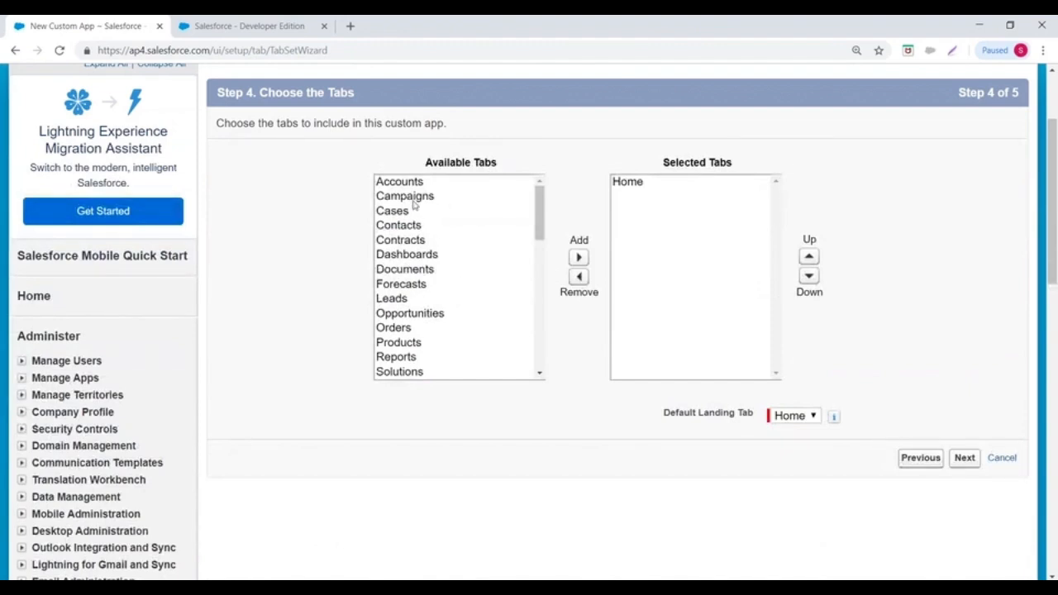
{"action": "left_click", "coordinate": [415, 183]}
{"action": "left_click", "coordinate": [579, 257]}
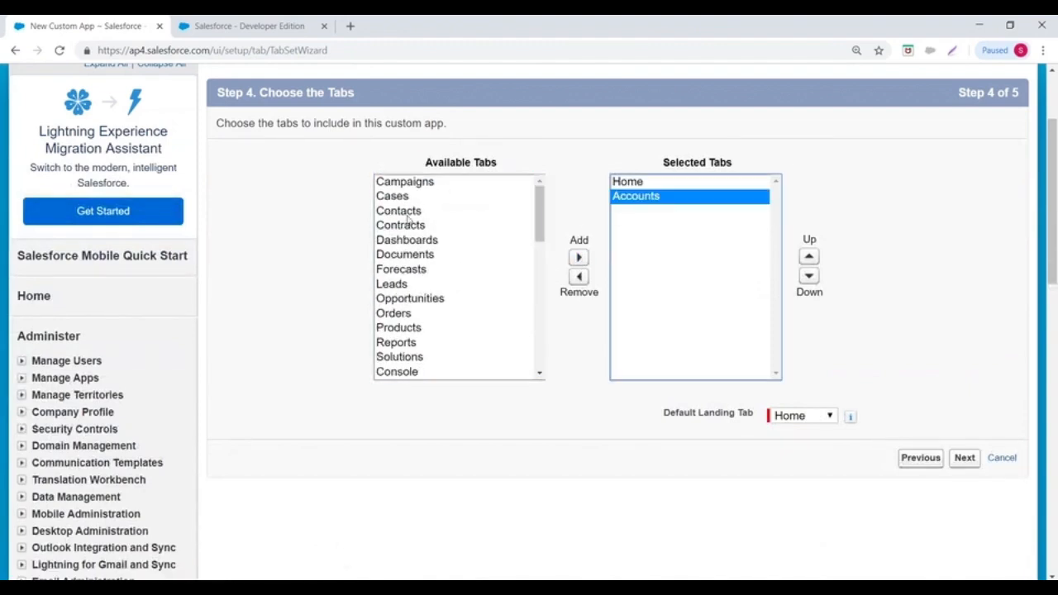
{"action": "left_click", "coordinate": [399, 211]}
{"action": "left_click", "coordinate": [578, 257]}
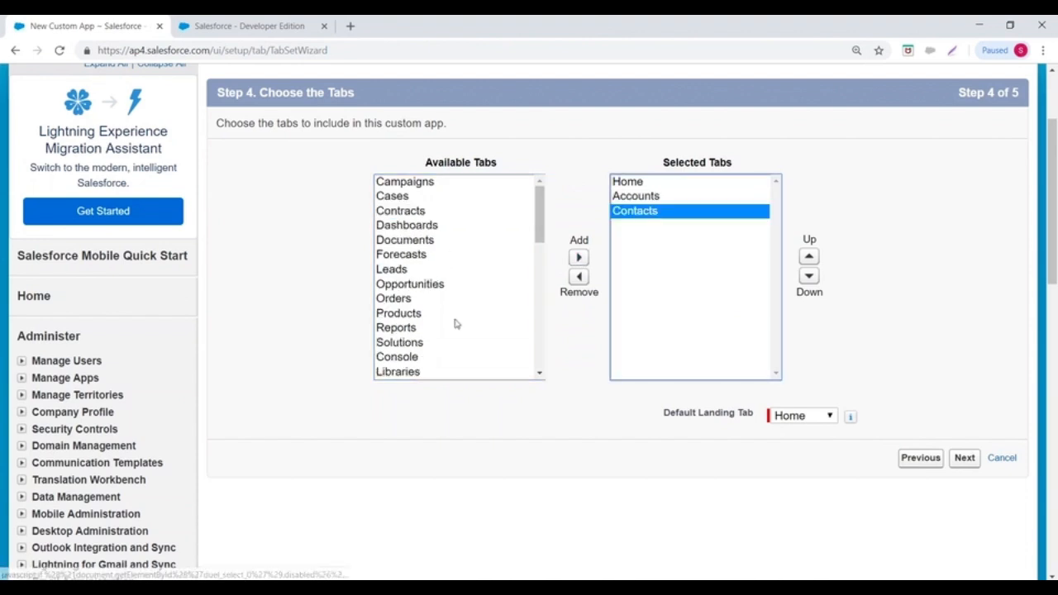
{"action": "left_click", "coordinate": [408, 271]}
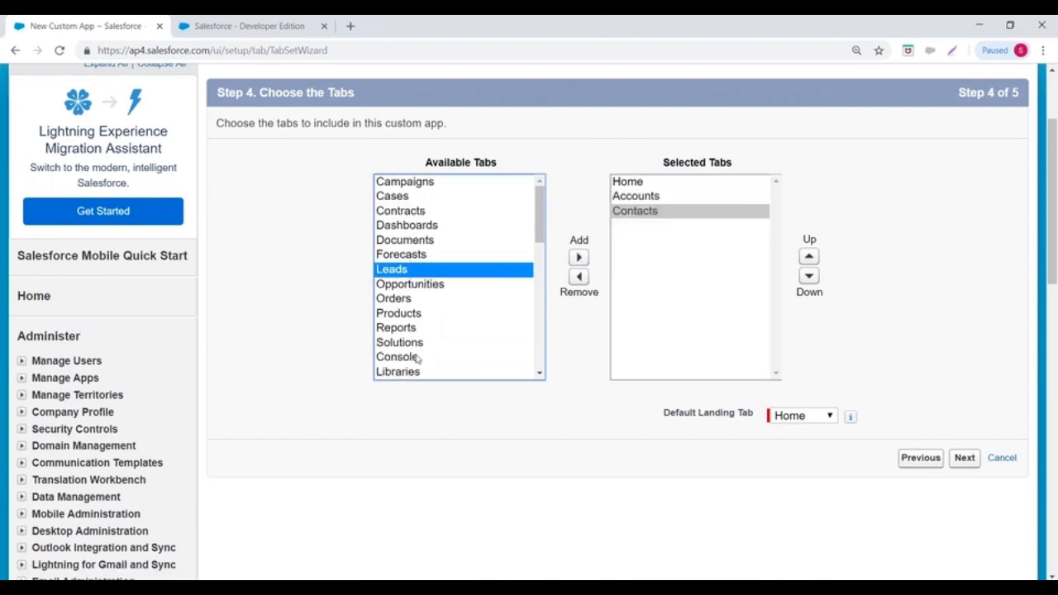
{"action": "left_click", "coordinate": [402, 196]}
{"action": "left_click", "coordinate": [578, 257]}
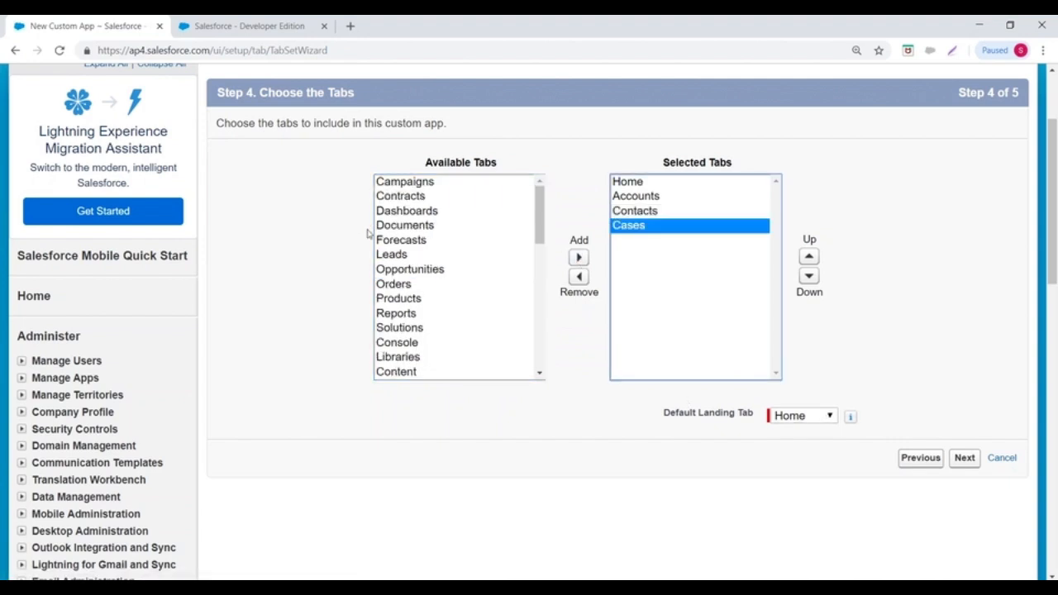
- Add Opportunities, make Accounts the default landing tab, and continue to profiles
{"action": "scroll", "coordinate": [429, 248], "scroll_direction": "down", "scroll_amount": 2}
{"action": "left_click", "coordinate": [421, 201]}
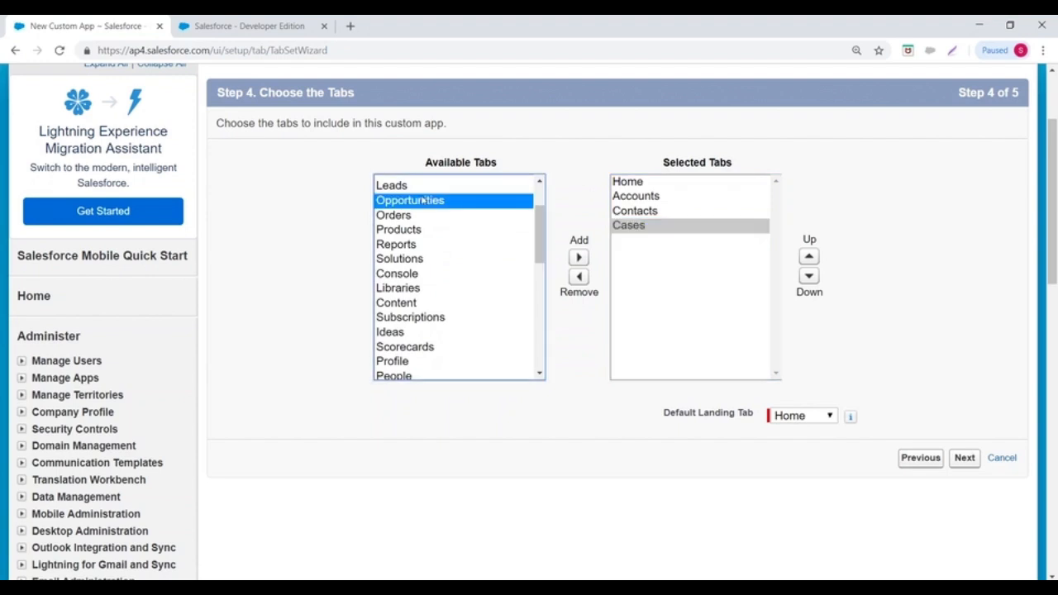
{"action": "left_click", "coordinate": [578, 257]}
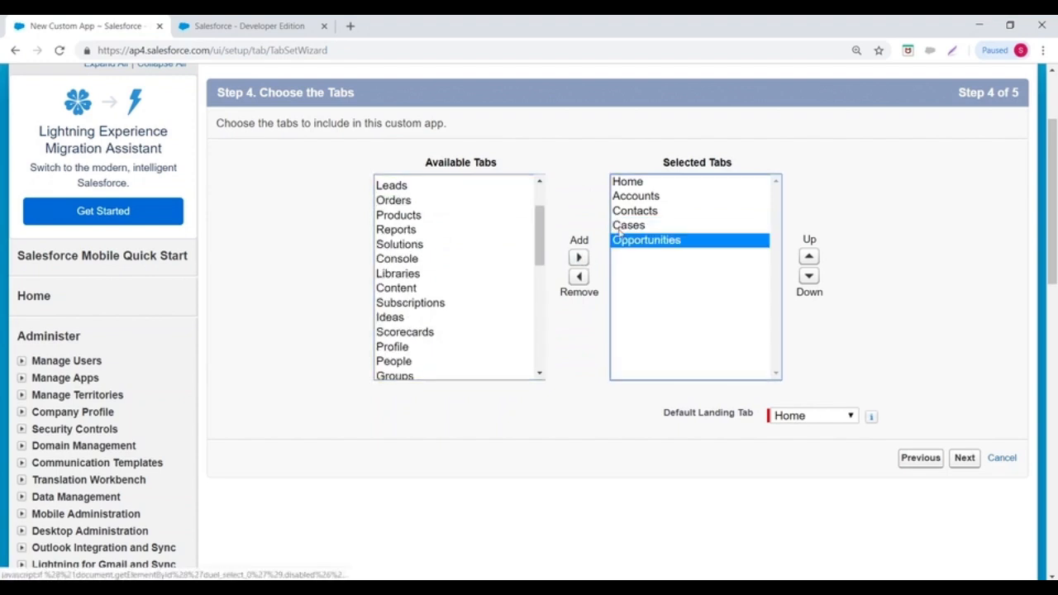
{"action": "left_click", "coordinate": [808, 417]}
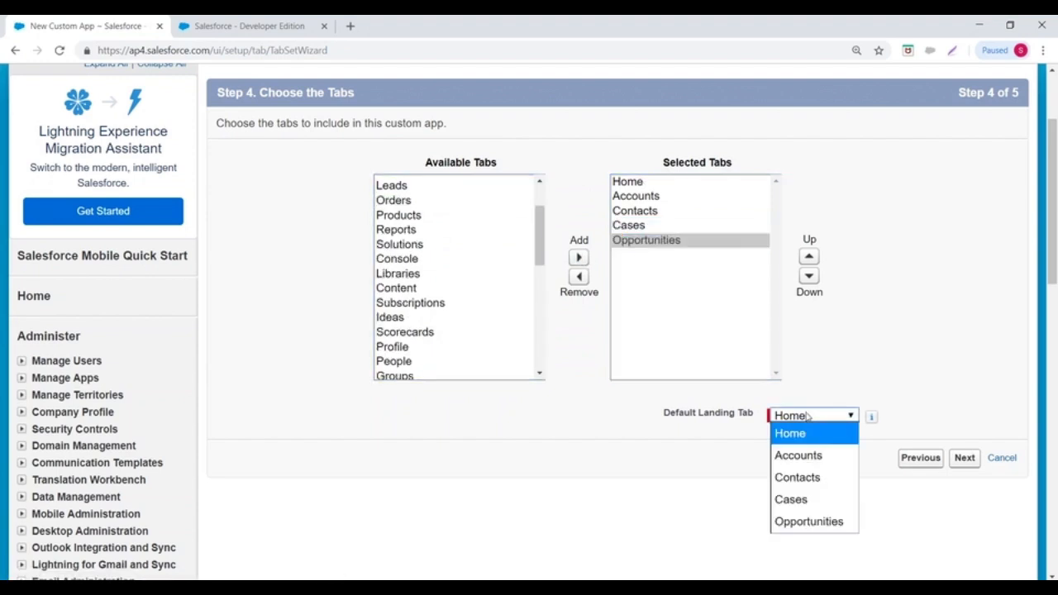
{"action": "left_click", "coordinate": [800, 456]}
{"action": "left_click", "coordinate": [963, 458]}
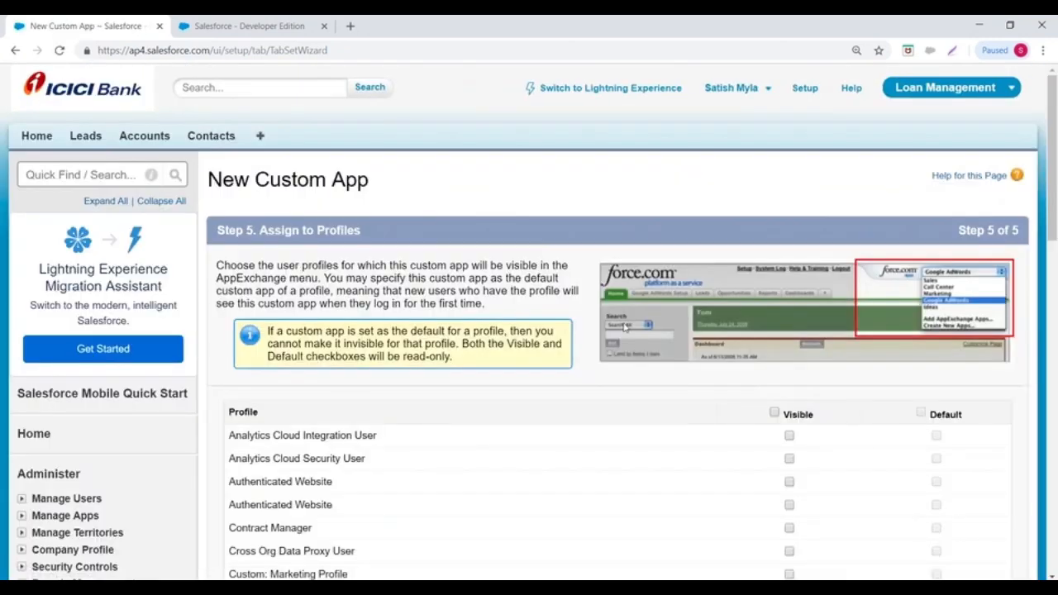
- Make Fleet Management visible to the System Administrator profile and save the app
{"action": "scroll", "coordinate": [624, 326], "scroll_direction": "down", "scroll_amount": 3}
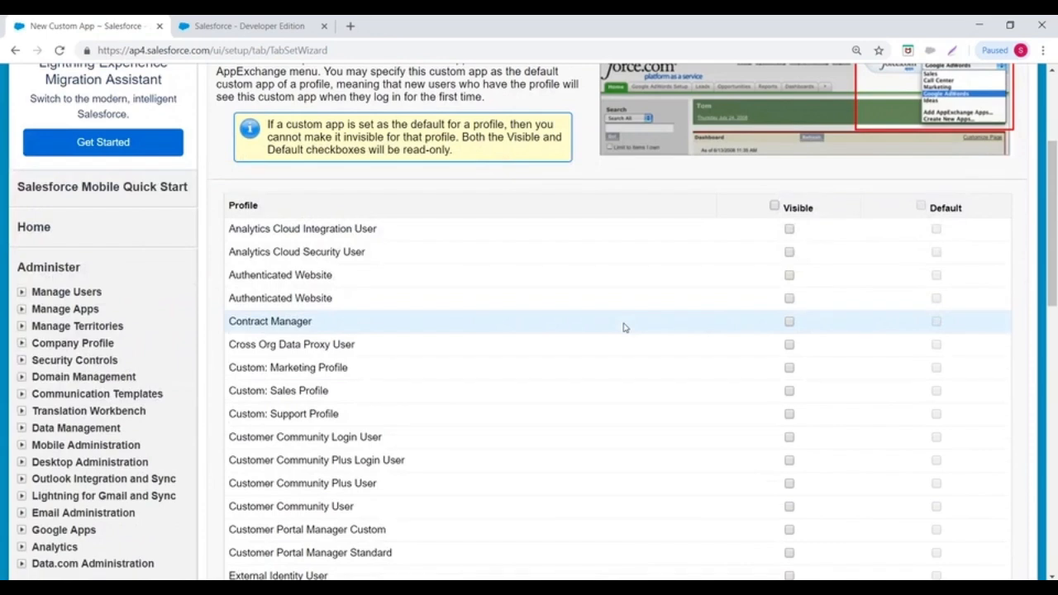
{"action": "scroll", "coordinate": [620, 324], "scroll_direction": "down", "scroll_amount": 5}
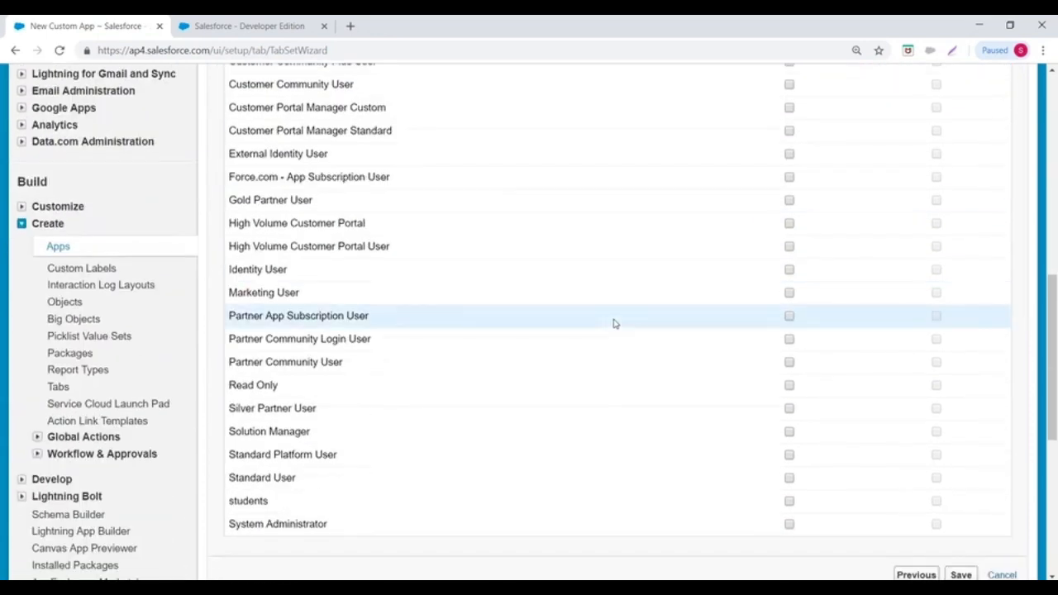
{"action": "scroll", "coordinate": [614, 323], "scroll_direction": "down", "scroll_amount": 2}
{"action": "left_click", "coordinate": [789, 395]}
{"action": "left_click", "coordinate": [963, 446]}
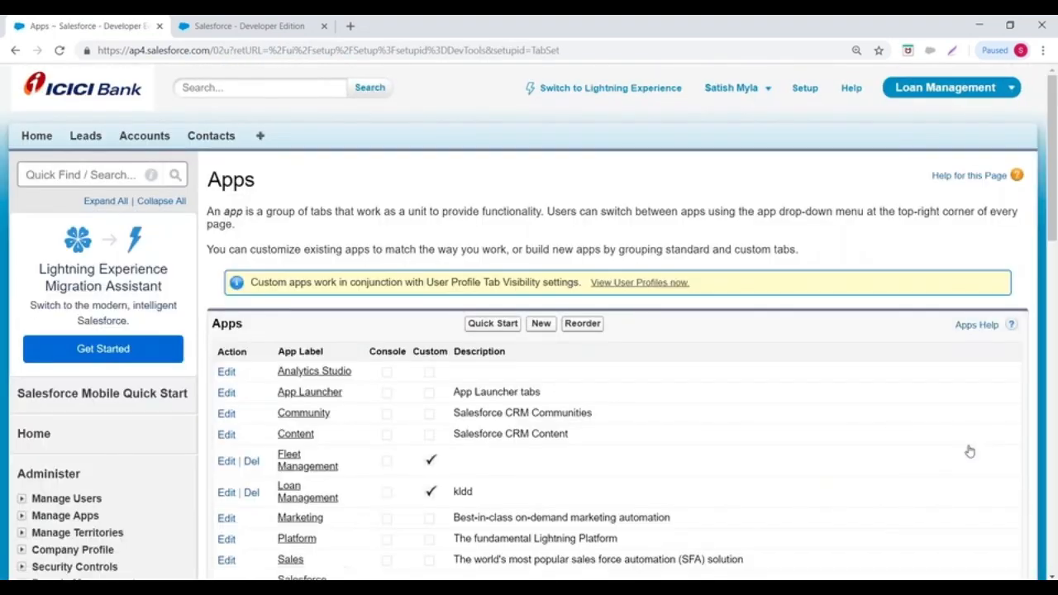
- Switch to the Fleet Management app to view its Accounts Home page and tabs
{"action": "left_click", "coordinate": [927, 92]}
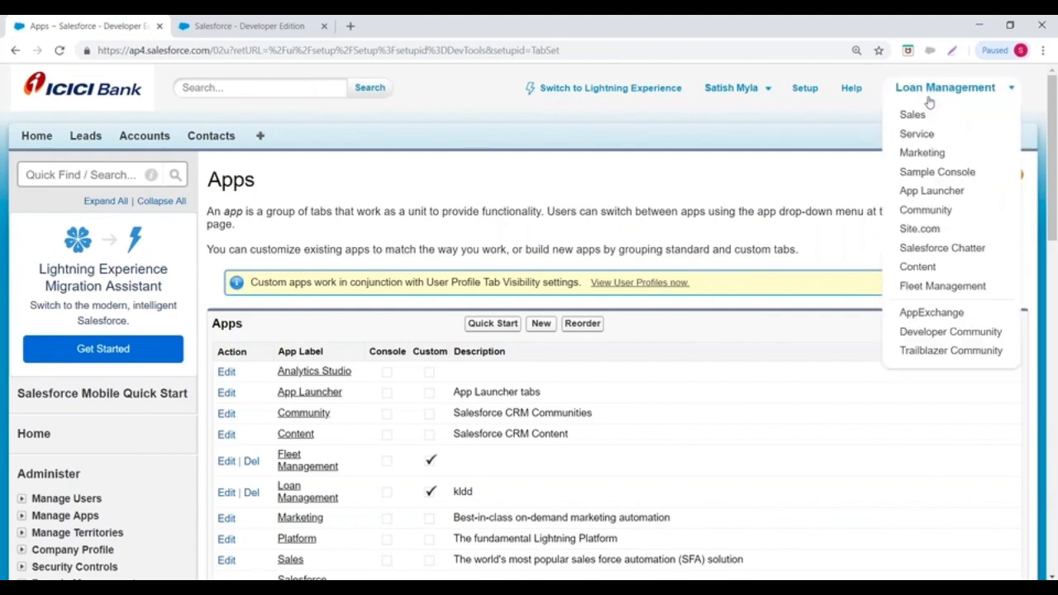
{"action": "left_click", "coordinate": [951, 286]}
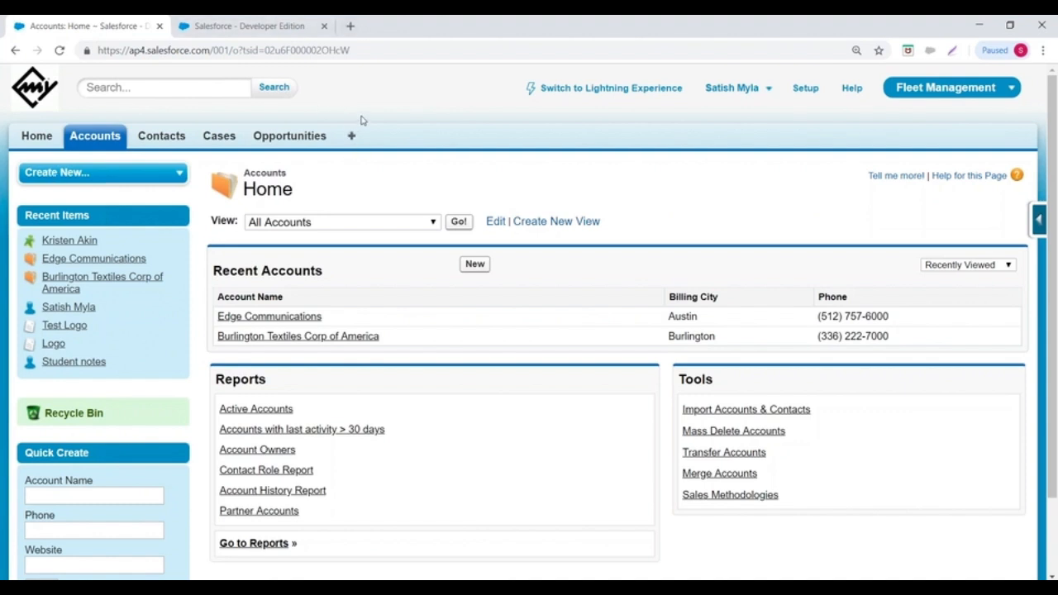
{"action": "scroll", "coordinate": [447, 105], "scroll_direction": "down", "scroll_amount": 2}
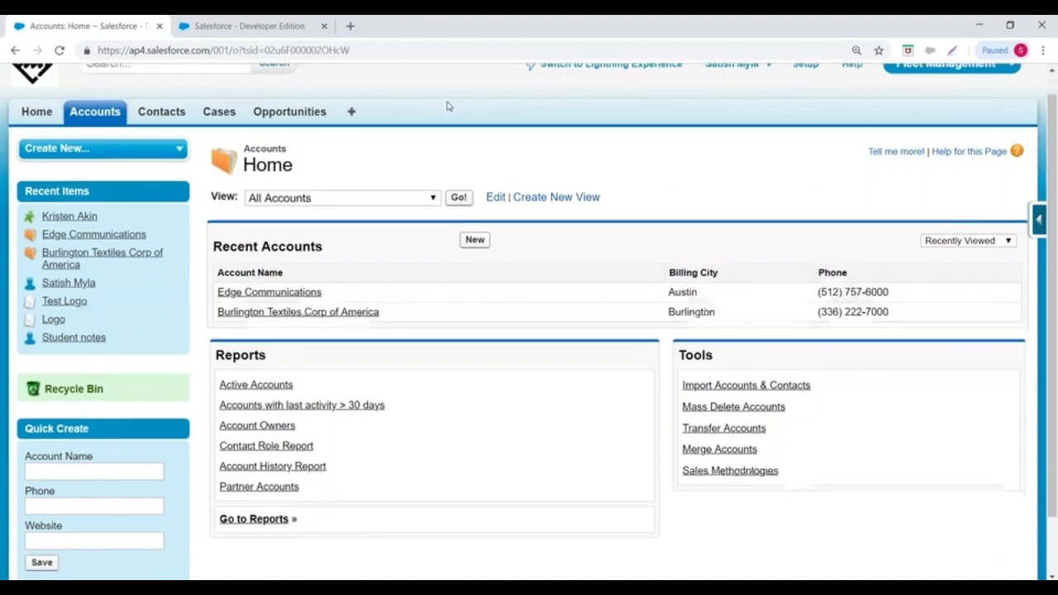
{"action": "scroll", "coordinate": [447, 105], "scroll_direction": "up", "scroll_amount": 2}
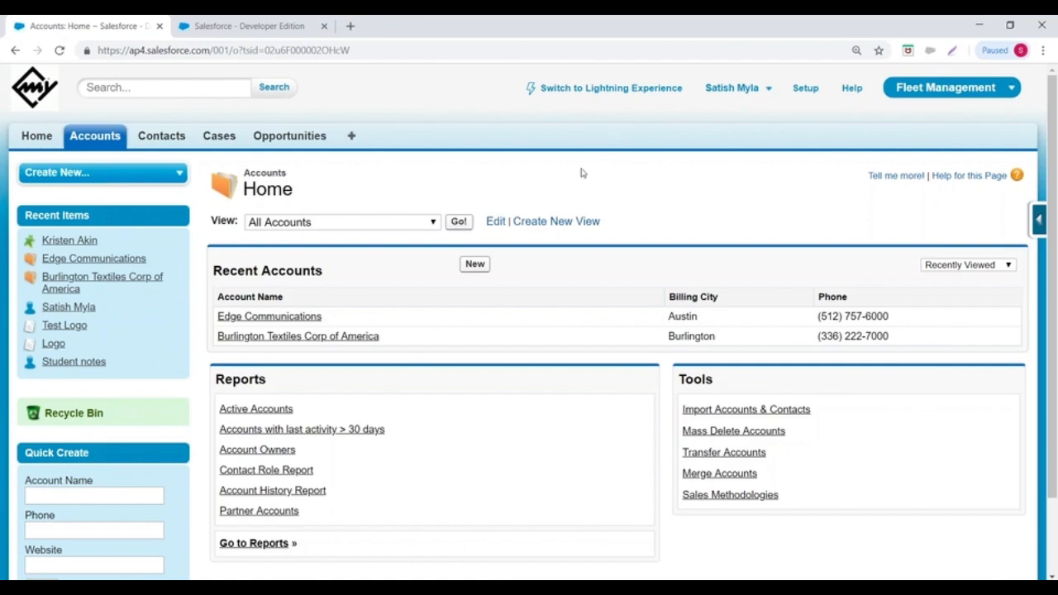
- From Setup > Build > Create > Apps, delete the Fleet Management app
{"action": "left_click", "coordinate": [797, 89]}
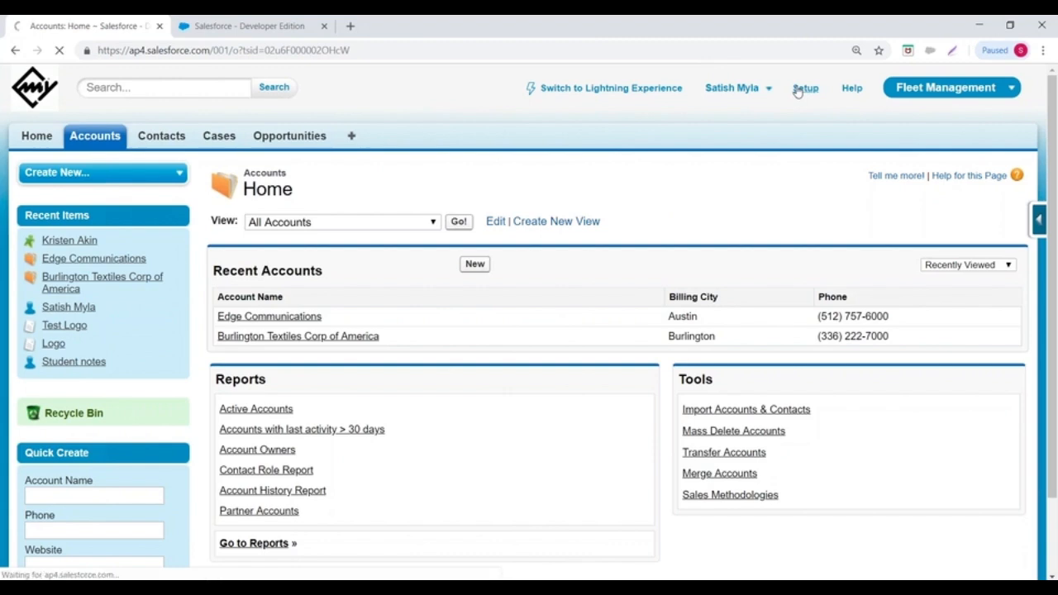
{"action": "scroll", "coordinate": [38, 198], "scroll_direction": "down", "scroll_amount": 8}
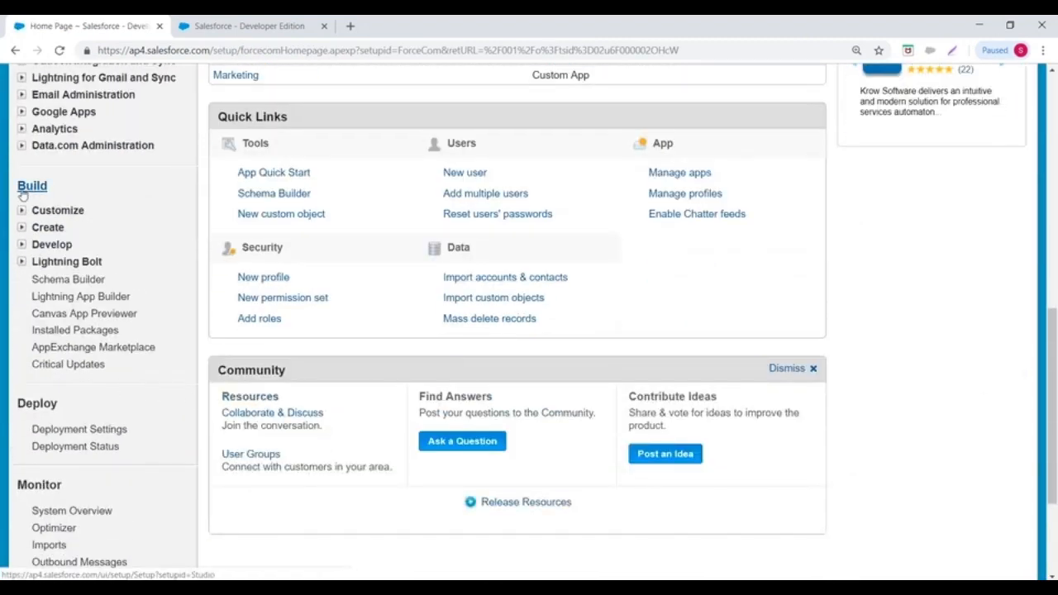
{"action": "left_click", "coordinate": [22, 230]}
{"action": "scroll", "coordinate": [83, 165], "scroll_direction": "down", "scroll_amount": 1}
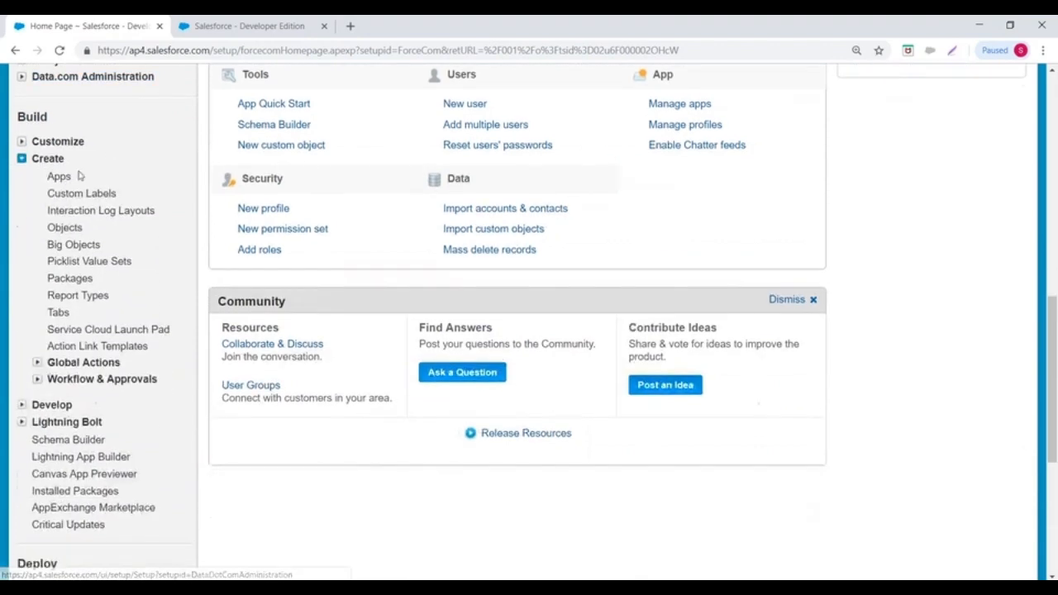
{"action": "left_click", "coordinate": [59, 177]}
{"action": "scroll", "coordinate": [372, 198], "scroll_direction": "down", "scroll_amount": 3}
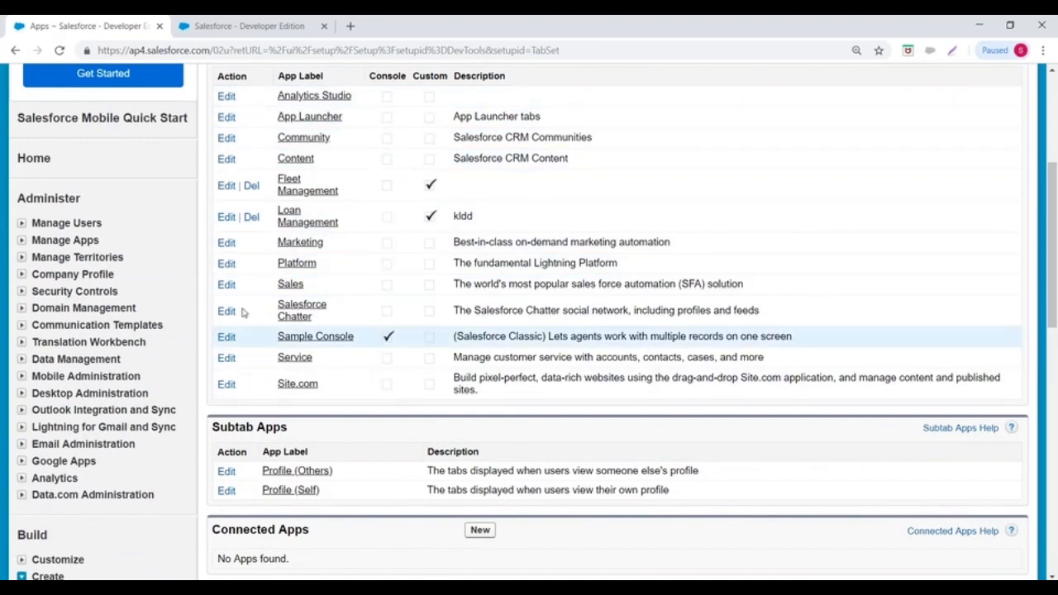
{"action": "left_click", "coordinate": [251, 186]}
{"action": "left_click", "coordinate": [595, 157]}
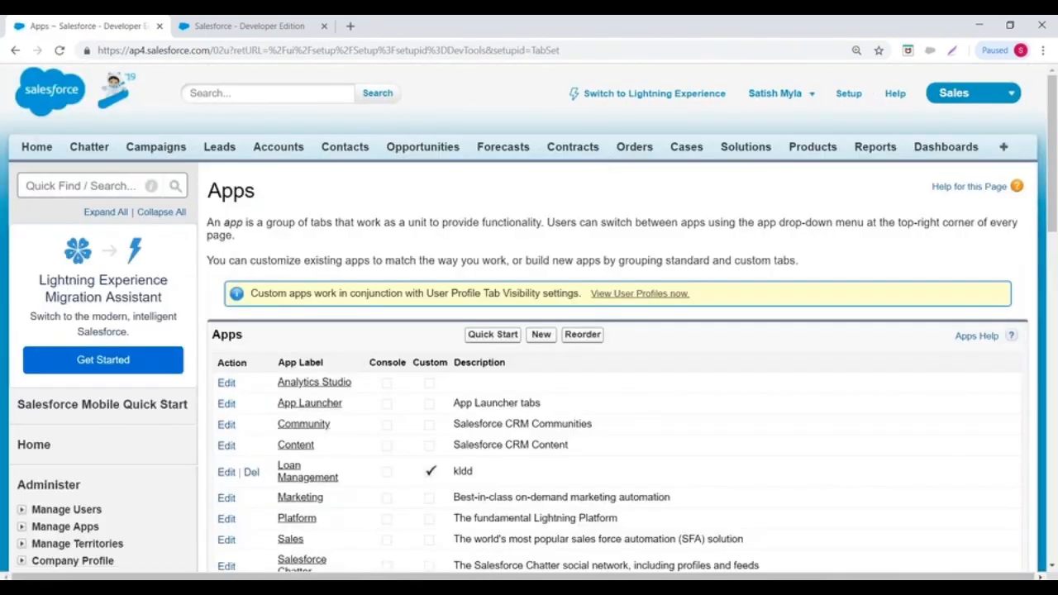
- Open the Loan Management app for editing
{"action": "scroll", "coordinate": [405, 149], "scroll_direction": "down", "scroll_amount": 2}
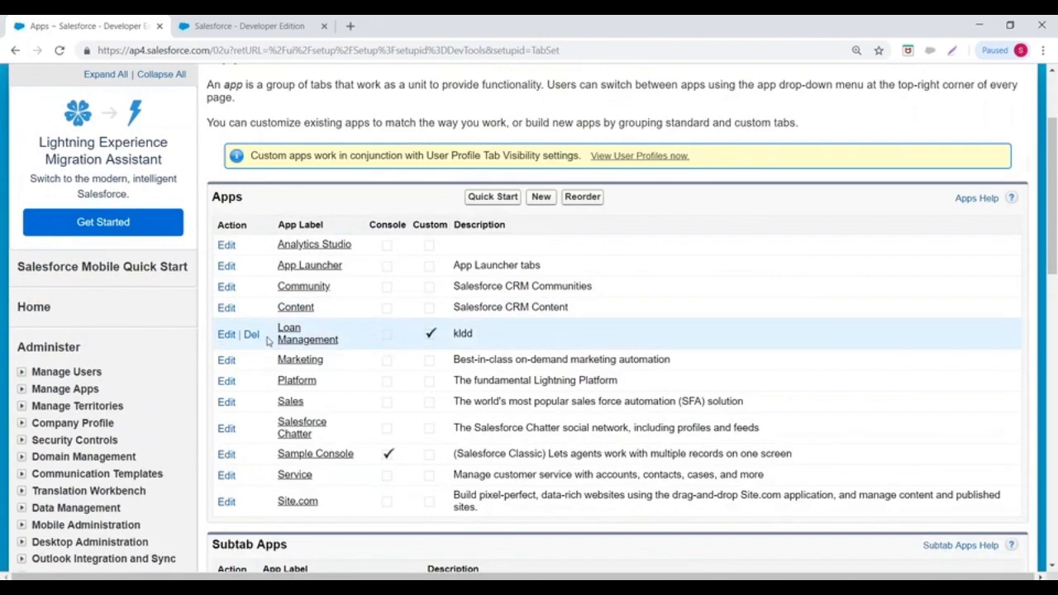
{"action": "scroll", "coordinate": [285, 256], "scroll_direction": "down", "scroll_amount": 2}
{"action": "scroll", "coordinate": [313, 291], "scroll_direction": "up", "scroll_amount": 1}
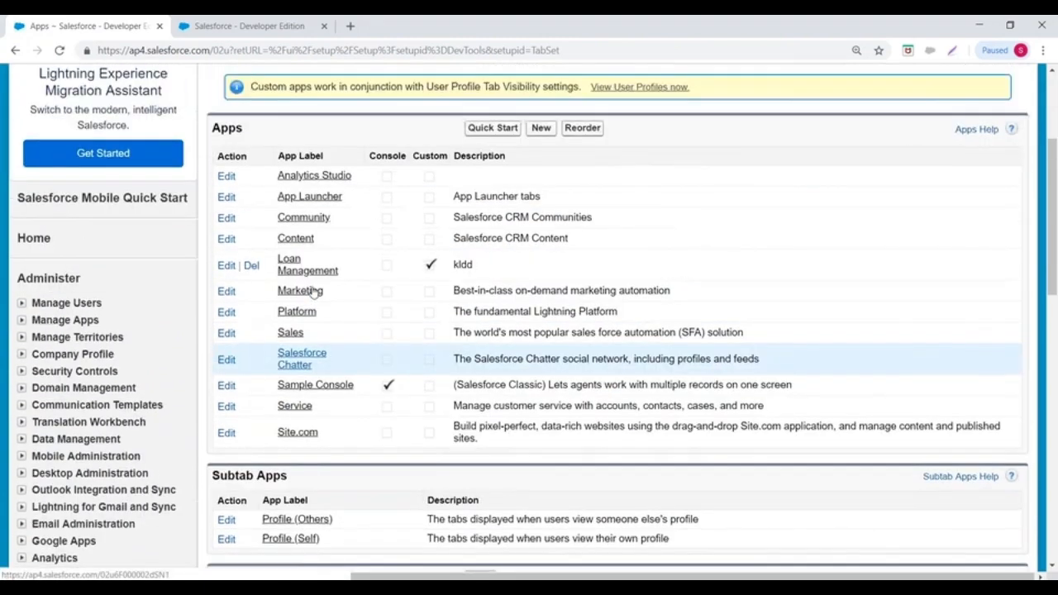
{"action": "scroll", "coordinate": [313, 292], "scroll_direction": "down", "scroll_amount": 5}
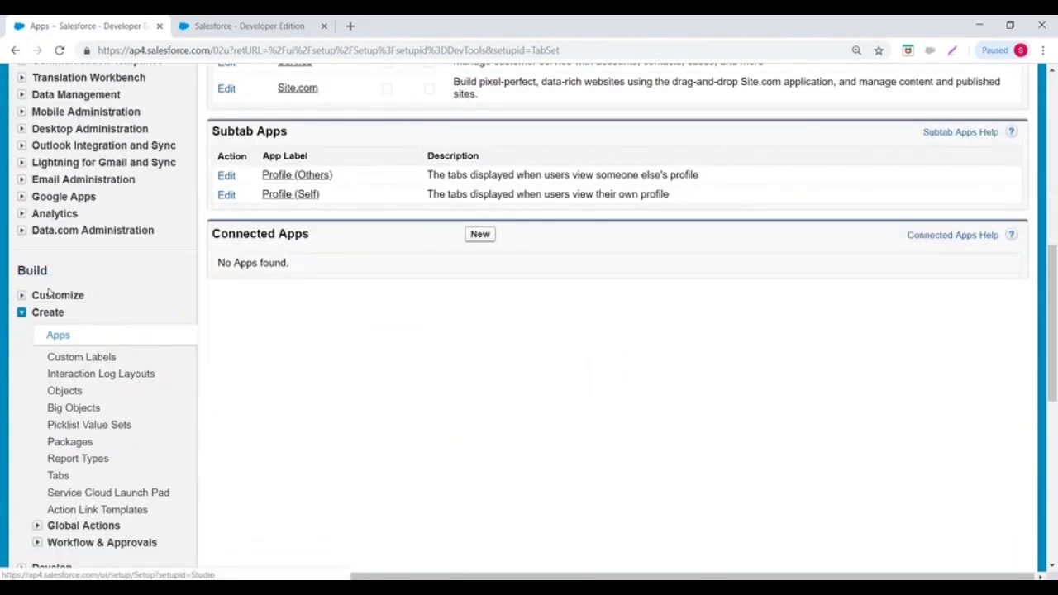
{"action": "scroll", "coordinate": [368, 355], "scroll_direction": "up", "scroll_amount": 5}
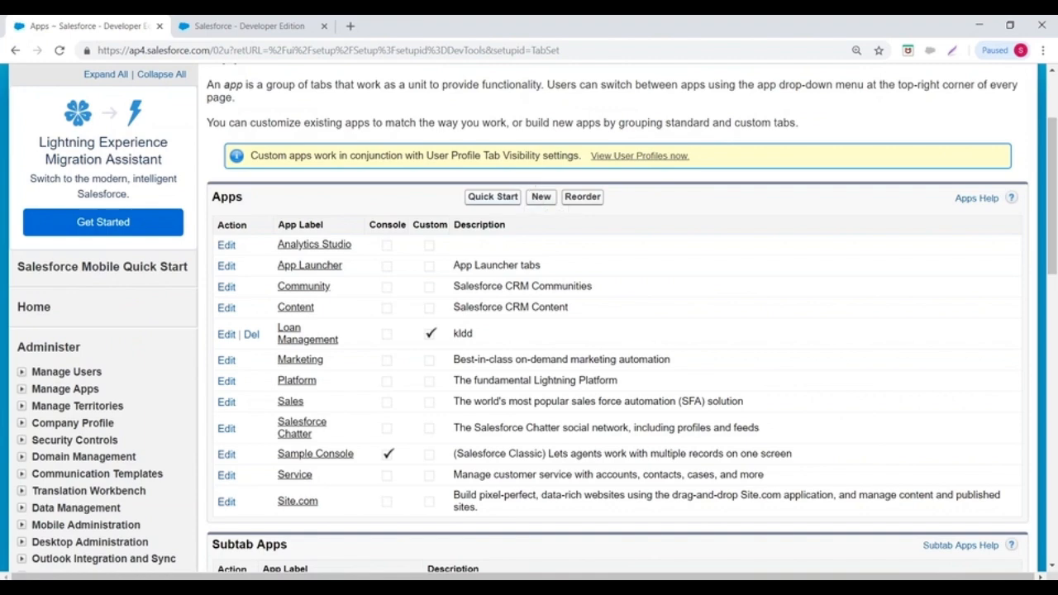
{"action": "left_click", "coordinate": [224, 336]}
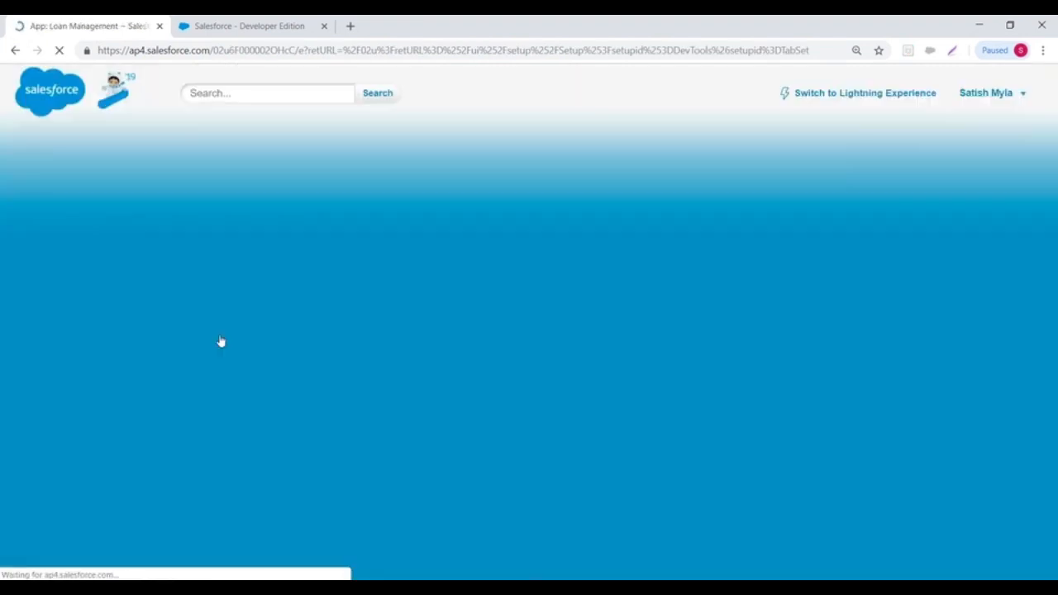
- Review Loan Management's tabs and System Administrator profile assignment, then save it
{"action": "scroll", "coordinate": [626, 229], "scroll_direction": "down", "scroll_amount": 2}
{"action": "scroll", "coordinate": [529, 318], "scroll_direction": "down", "scroll_amount": 7}
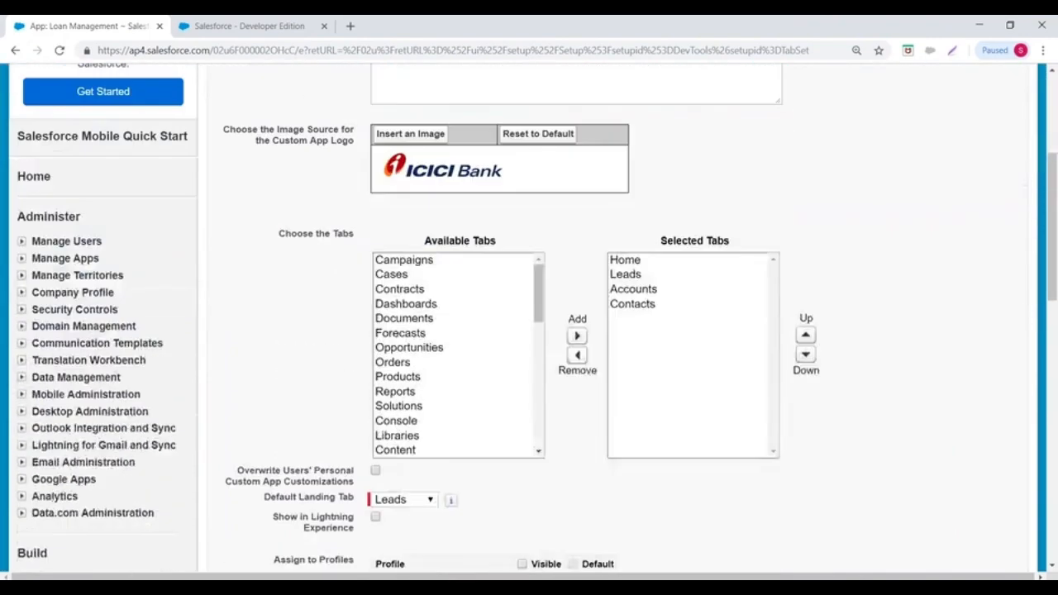
{"action": "scroll", "coordinate": [286, 135], "scroll_direction": "down", "scroll_amount": 3}
{"action": "scroll", "coordinate": [286, 134], "scroll_direction": "up", "scroll_amount": 4}
{"action": "left_click_drag", "start_coordinate": [268, 140], "coordinate": [357, 142]}
{"action": "scroll", "coordinate": [696, 212], "scroll_direction": "down", "scroll_amount": 6}
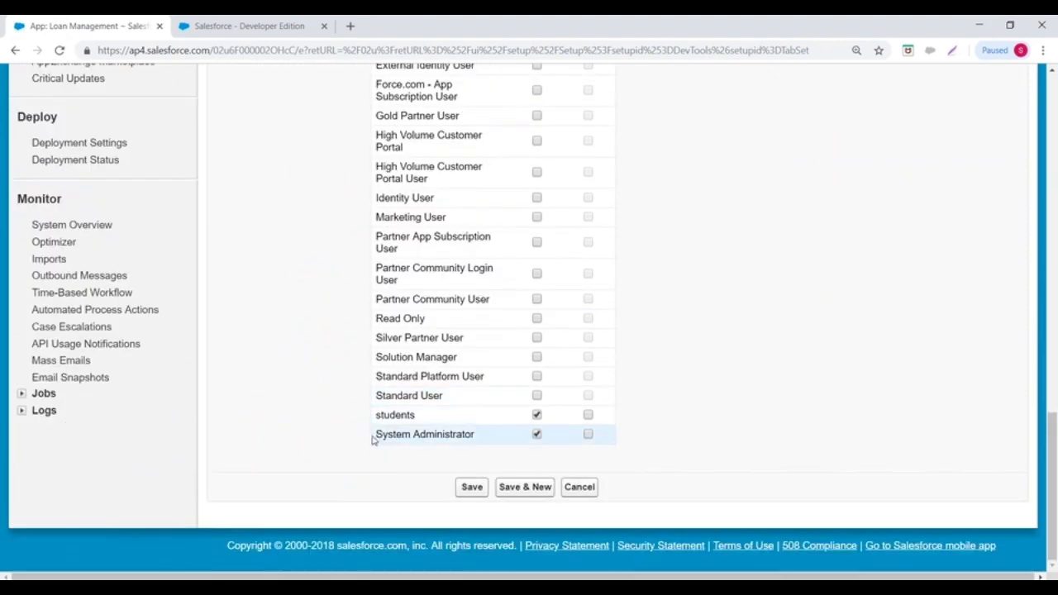
{"action": "left_click_drag", "start_coordinate": [376, 435], "coordinate": [512, 433]}
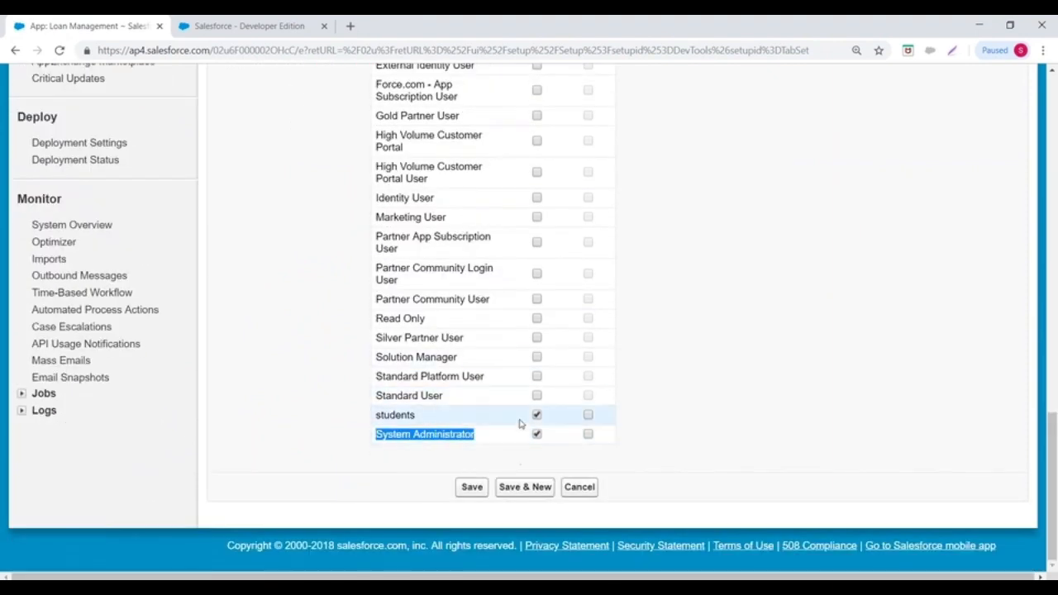
{"action": "left_click", "coordinate": [470, 487]}
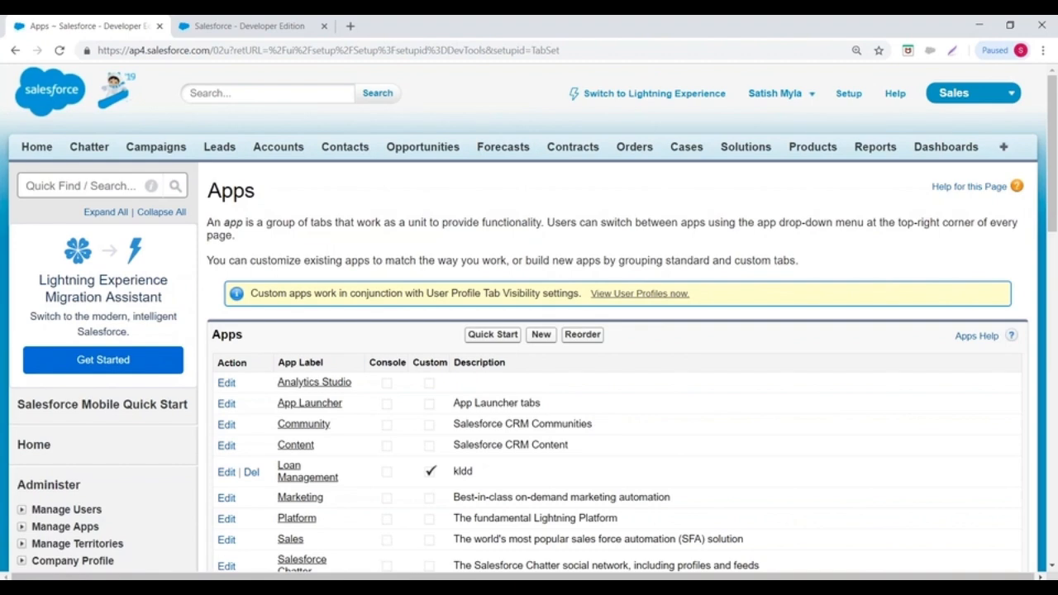
- Switch from Salesforce Classic to Lightning Experience
{"action": "scroll", "coordinate": [616, 372], "scroll_direction": "down", "scroll_amount": 2}
{"action": "scroll", "coordinate": [616, 372], "scroll_direction": "up", "scroll_amount": 2}
{"action": "left_click", "coordinate": [633, 96]}
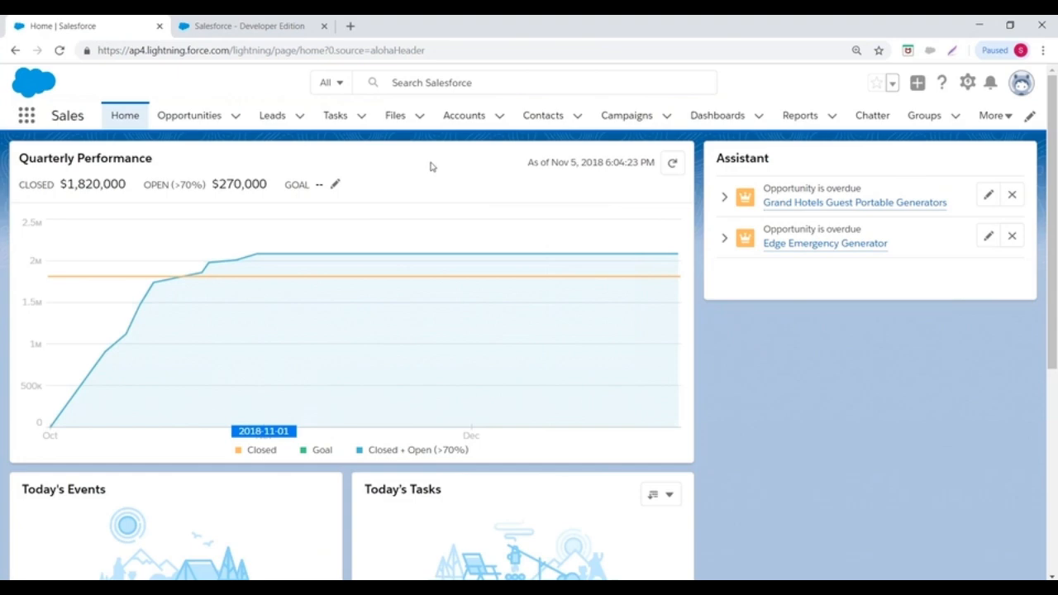
- Open Setup in a new tab and go to Platform Tools > Apps > App Manager
{"action": "left_click", "coordinate": [968, 85]}
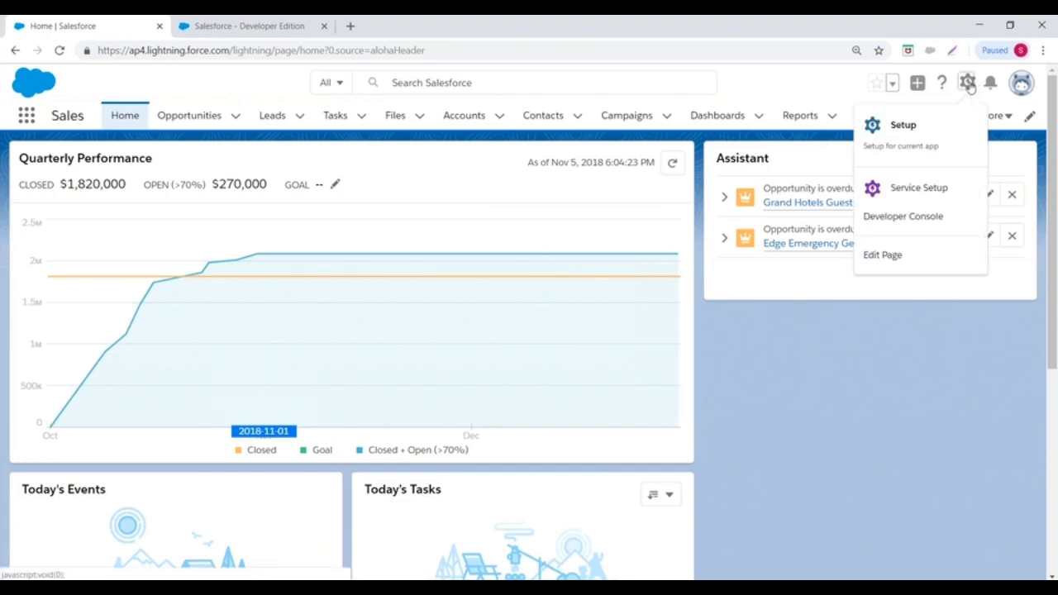
{"action": "left_click", "coordinate": [900, 129]}
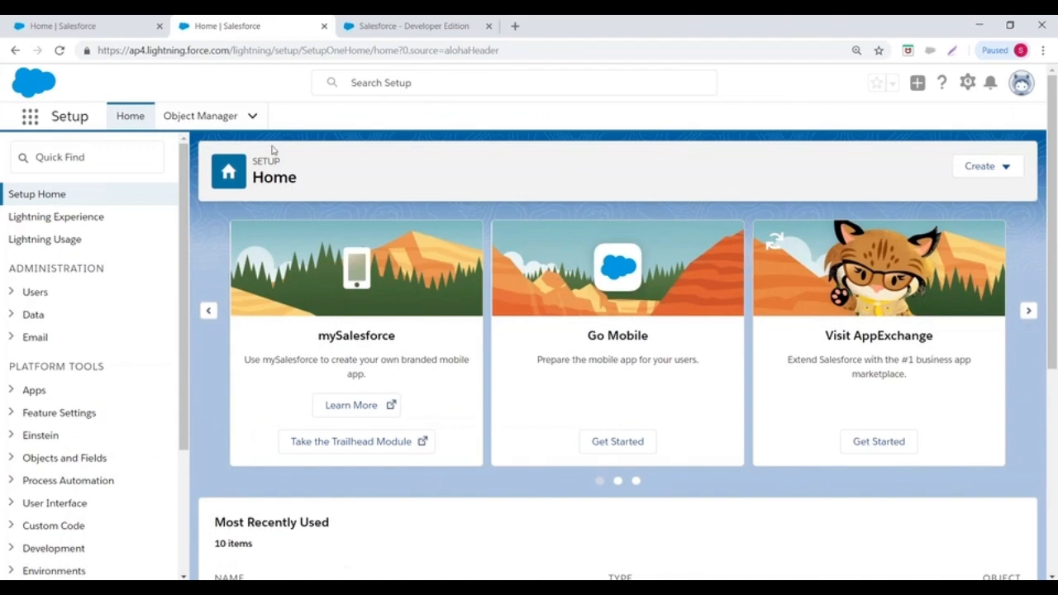
{"action": "scroll", "coordinate": [134, 211], "scroll_direction": "down", "scroll_amount": 2}
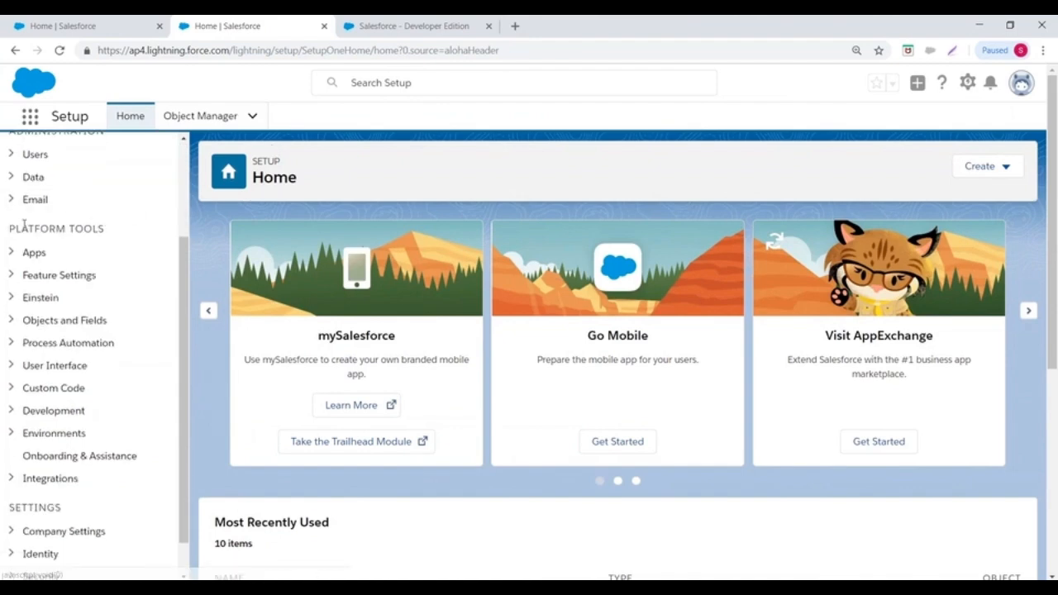
{"action": "left_click_drag", "start_coordinate": [5, 229], "coordinate": [105, 229]}
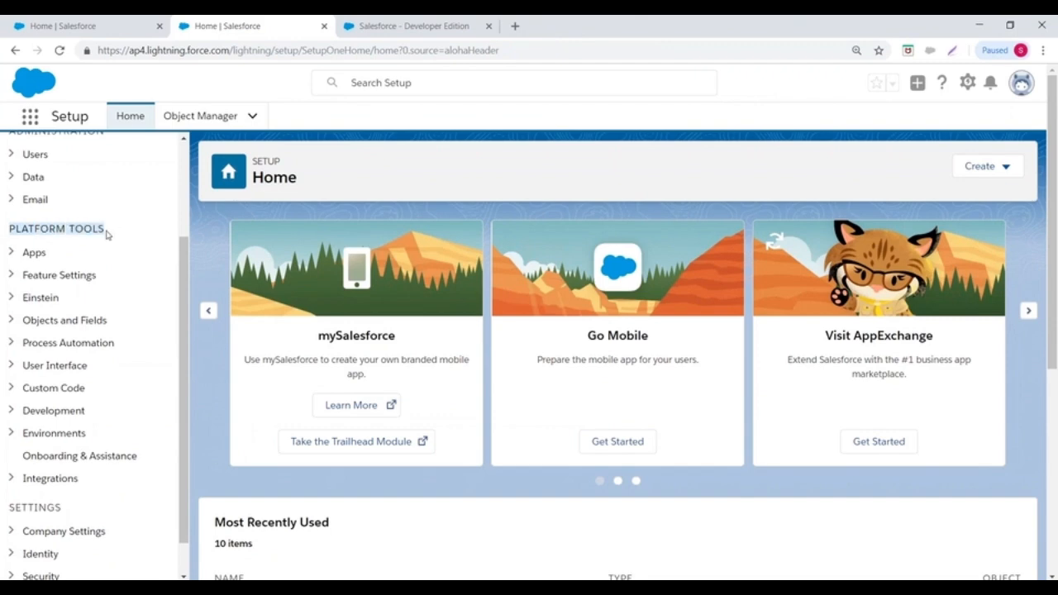
{"action": "left_click", "coordinate": [12, 253]}
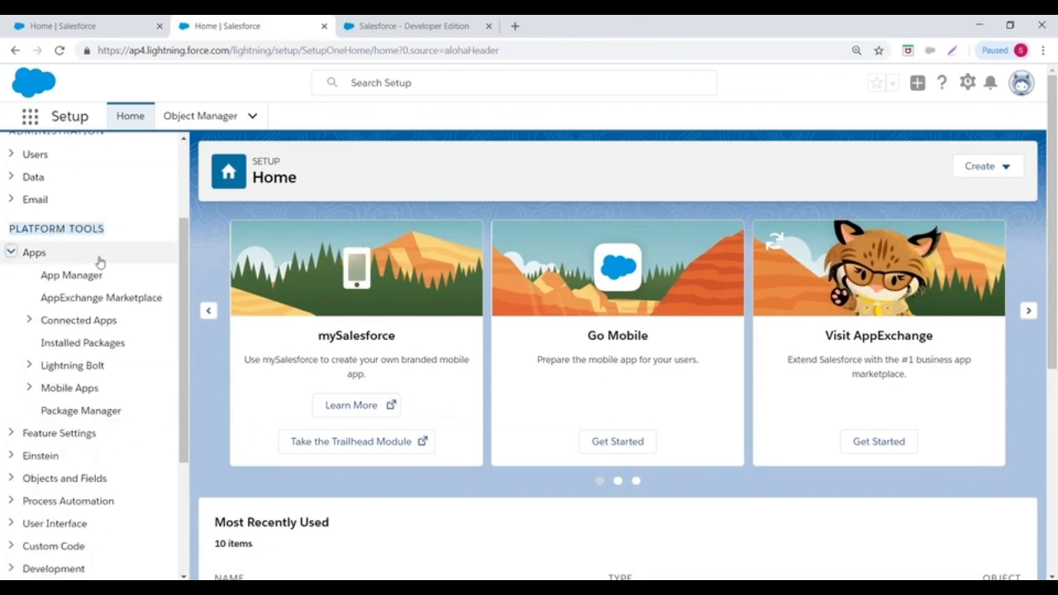
{"action": "left_click", "coordinate": [54, 282]}
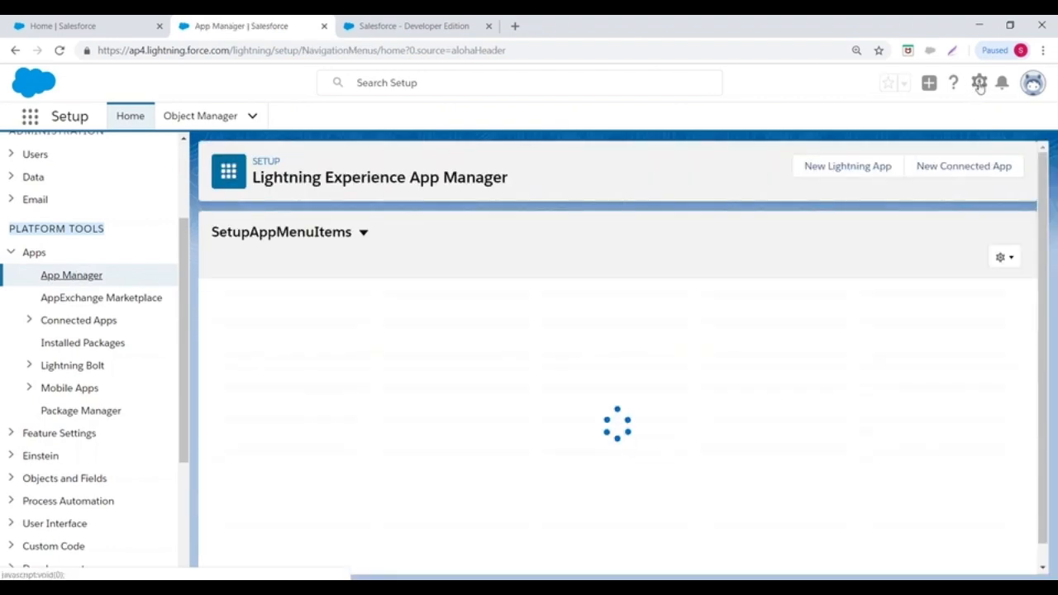
- Reopen Setup, close the Developer Edition tab, and open the Lightning Experience App Manager
{"action": "left_click", "coordinate": [978, 85]}
{"action": "left_click", "coordinate": [908, 125]}
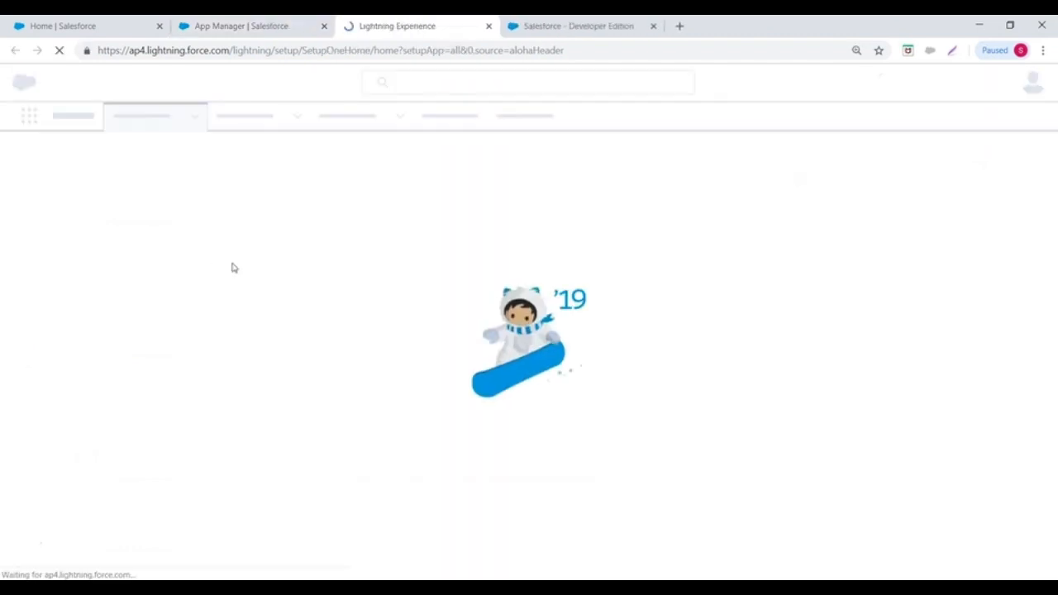
{"action": "left_click", "coordinate": [653, 27]}
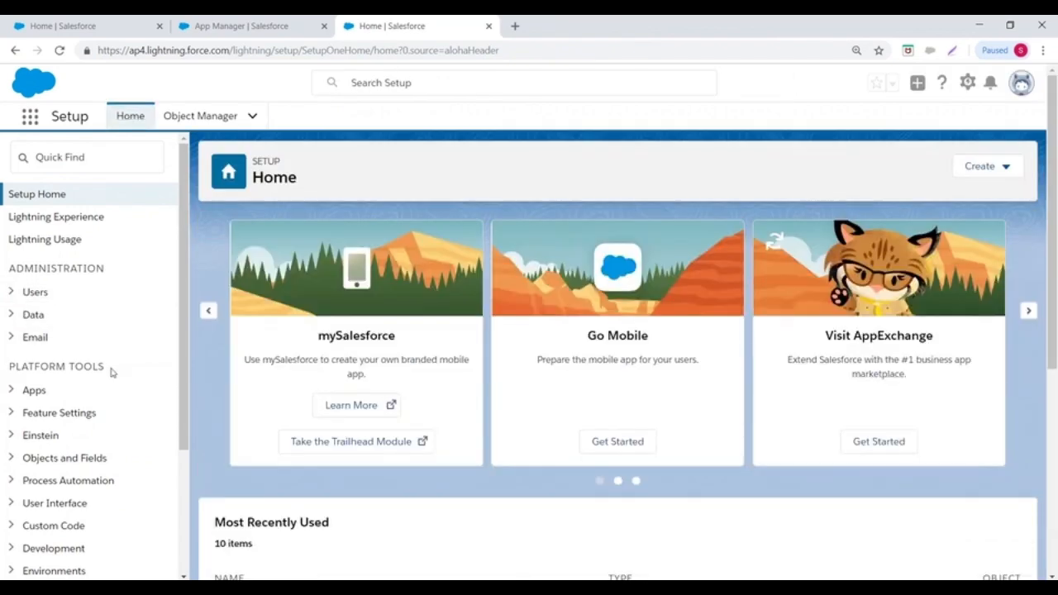
{"action": "left_click", "coordinate": [15, 390]}
{"action": "scroll", "coordinate": [107, 248], "scroll_direction": "down", "scroll_amount": 3}
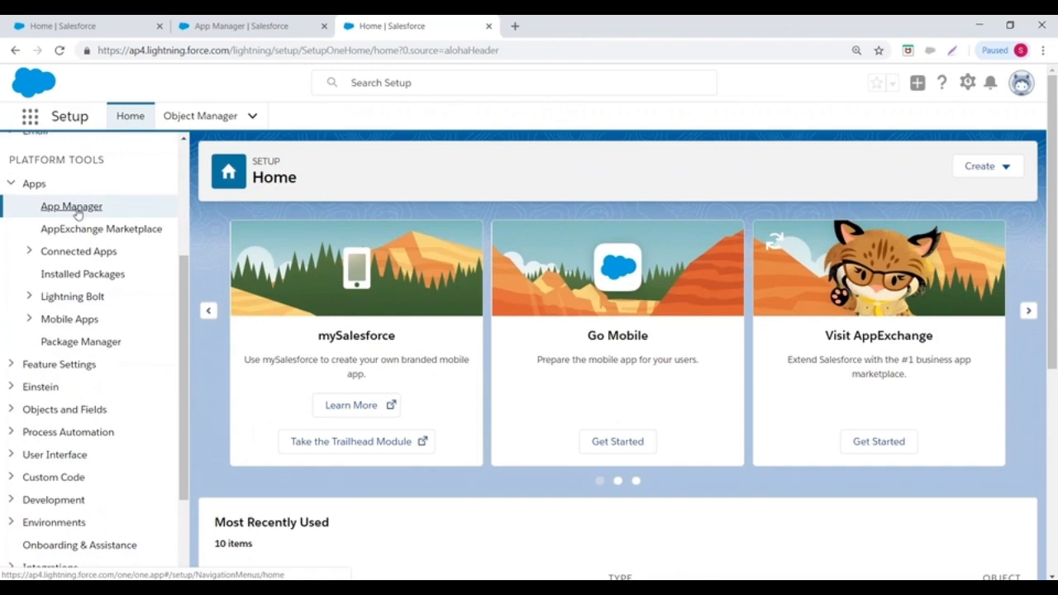
{"action": "left_click", "coordinate": [74, 209]}
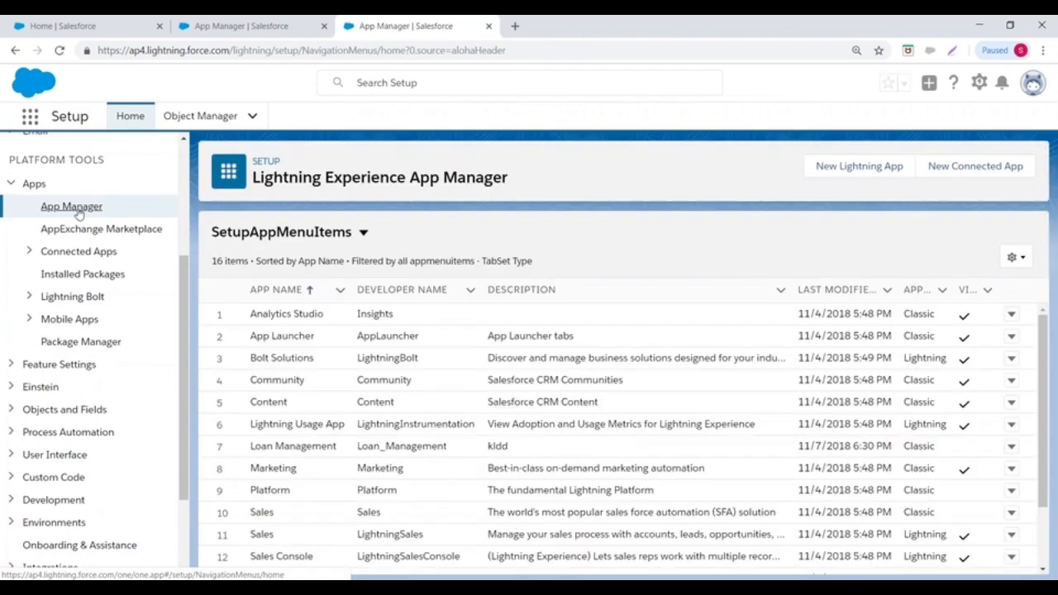
{"action": "scroll", "coordinate": [547, 344], "scroll_direction": "down", "scroll_amount": 3}
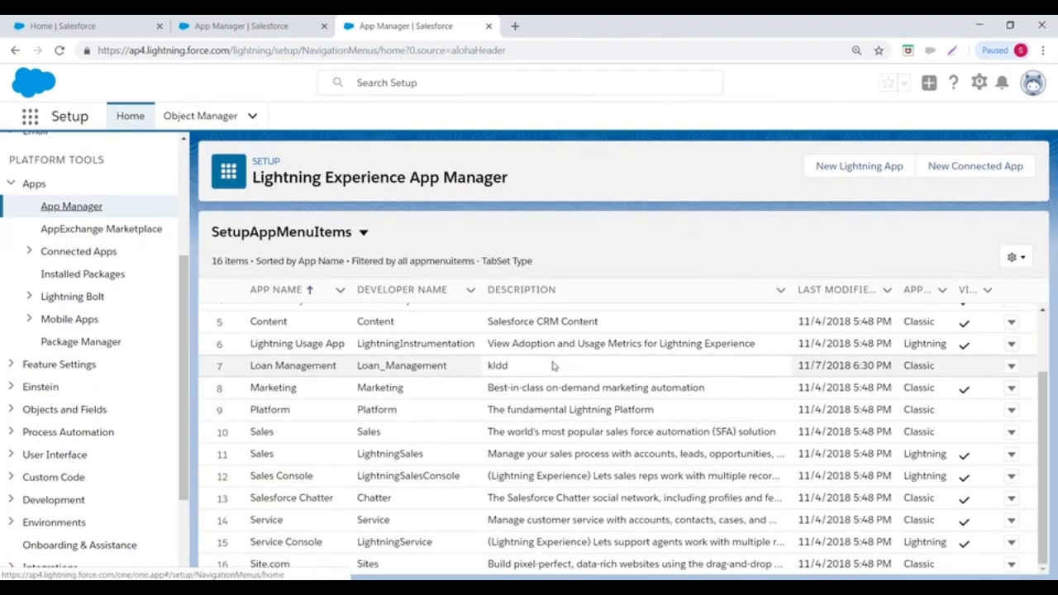
{"action": "scroll", "coordinate": [538, 479], "scroll_direction": "up", "scroll_amount": 3}
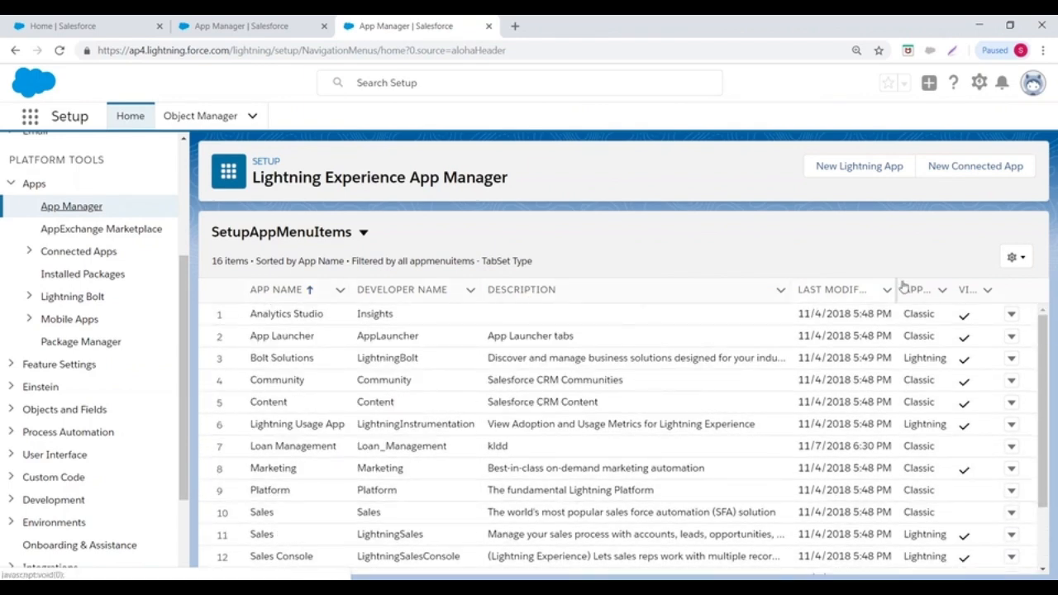
- Start a new Lightning app named 'ICICI Mutual Funds', letting developer name ICICI_Mutual_Funds auto-fill
{"action": "left_click", "coordinate": [841, 169]}
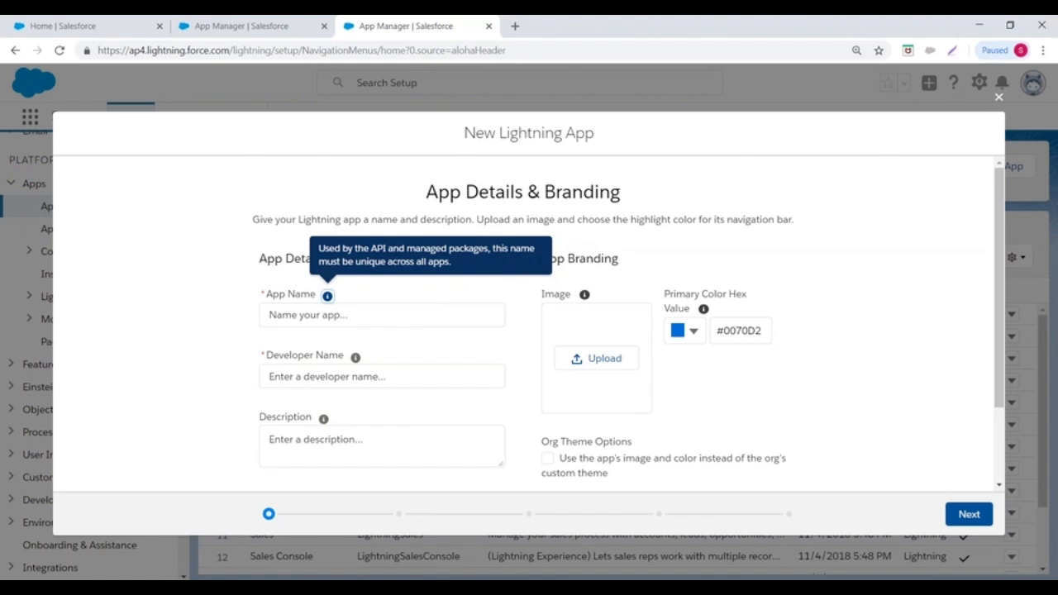
{"action": "scroll", "coordinate": [285, 283], "scroll_direction": "down", "scroll_amount": 1}
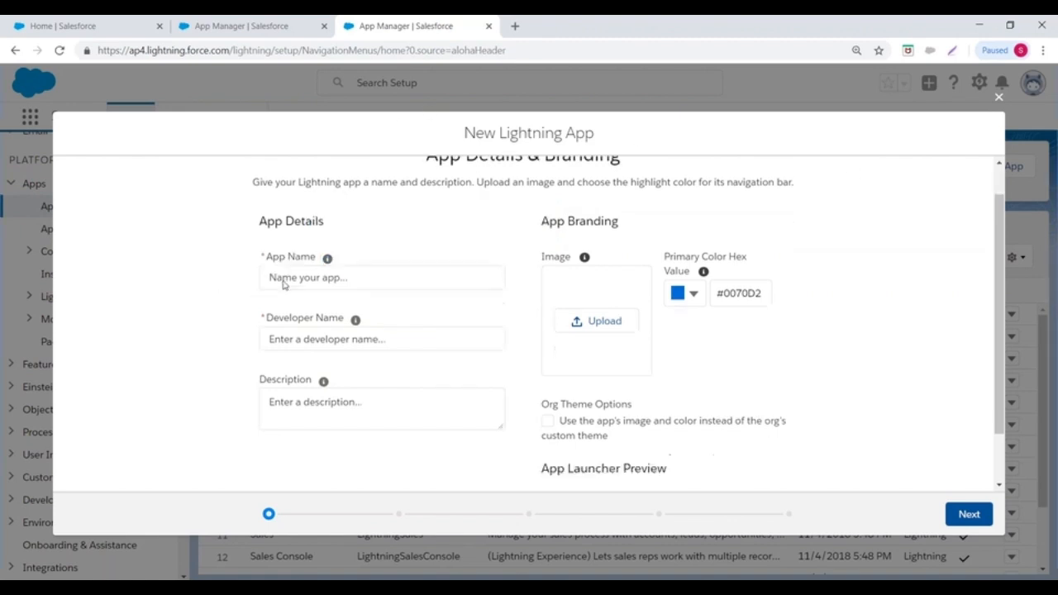
{"action": "left_click", "coordinate": [281, 246]}
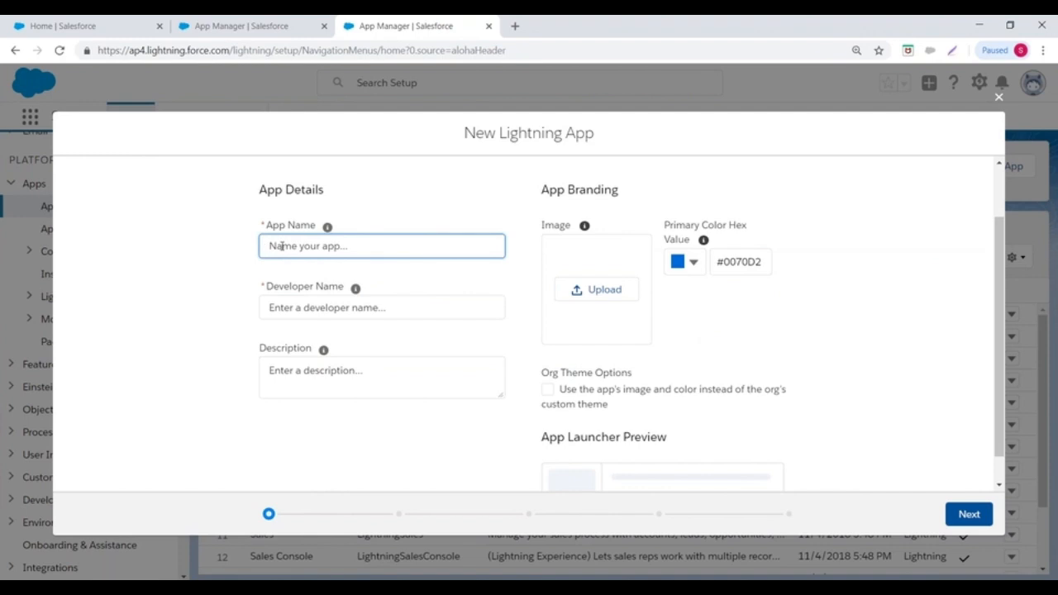
{"action": "type", "text": "ICIC"}
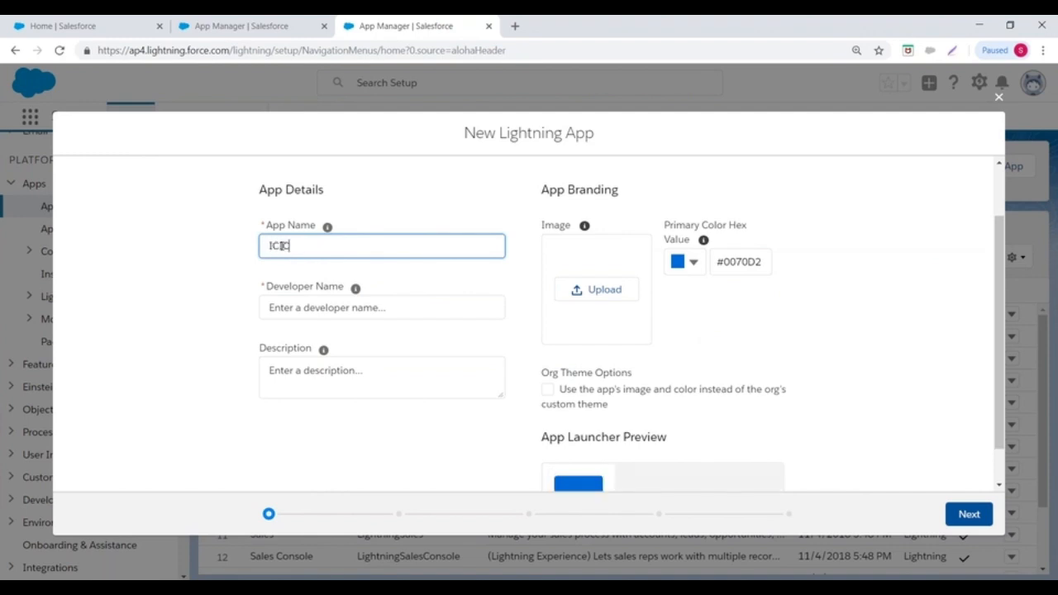
{"action": "type", "text": "I Mutual Funds"}
{"action": "left_click", "coordinate": [385, 182]}
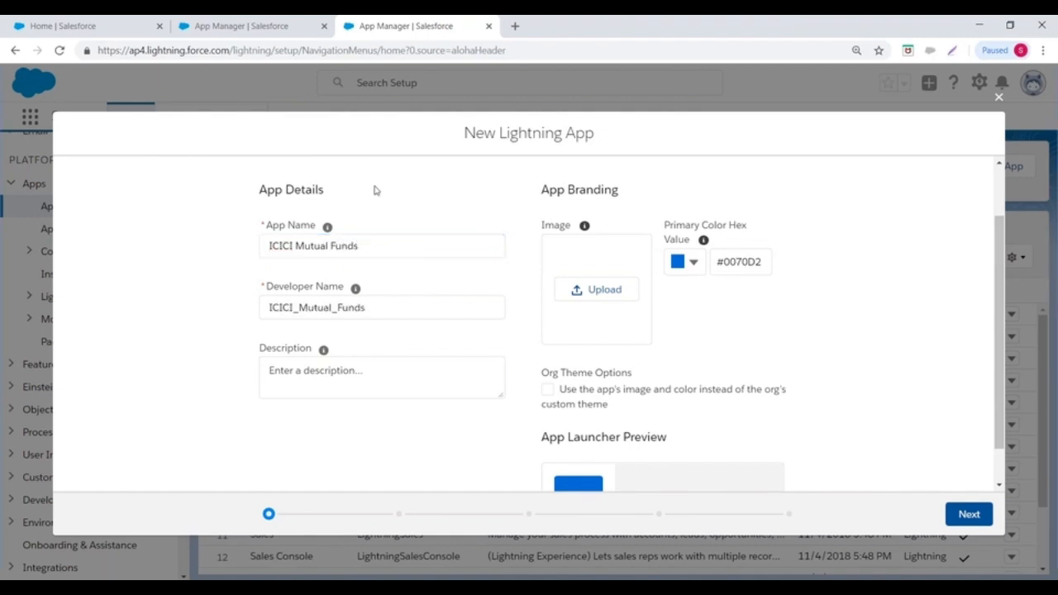
- Enter 'Fund Manager' as the app's description
{"action": "scroll", "coordinate": [408, 243], "scroll_direction": "down", "scroll_amount": 1}
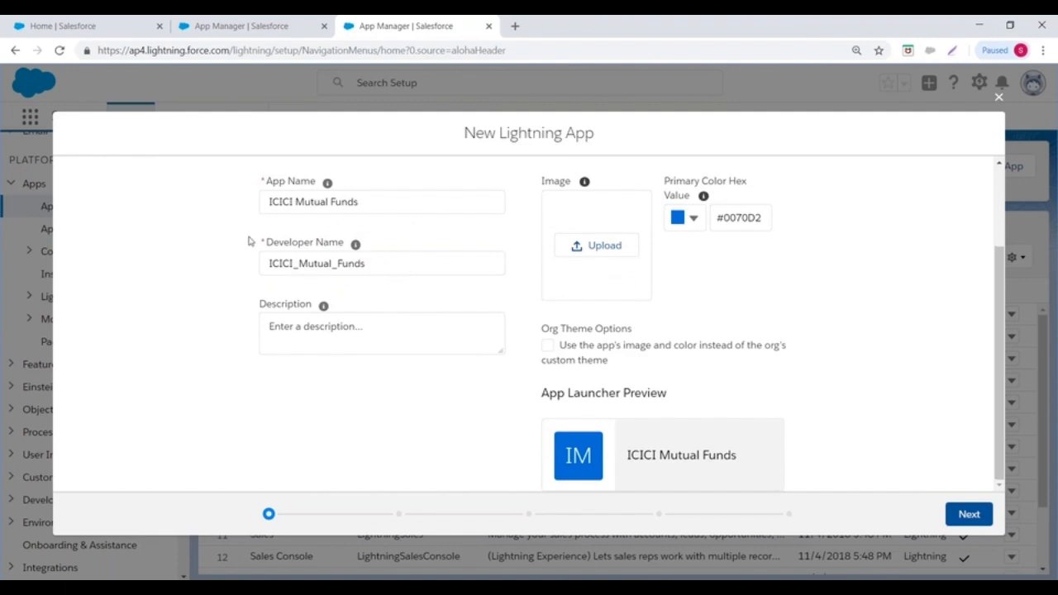
{"action": "left_click_drag", "start_coordinate": [266, 202], "coordinate": [400, 204]}
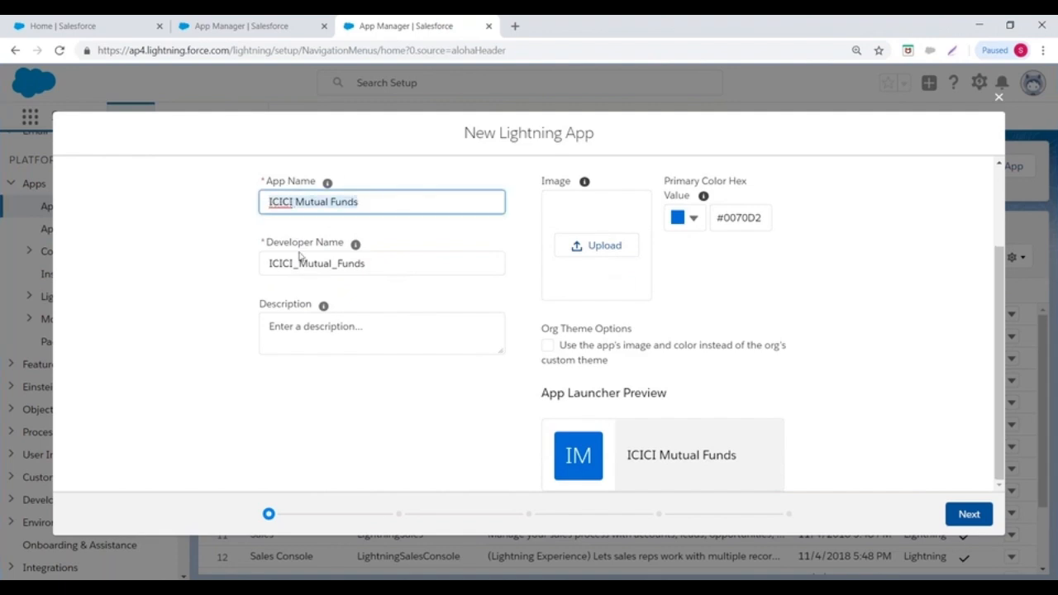
{"action": "left_click_drag", "start_coordinate": [267, 263], "coordinate": [398, 265]}
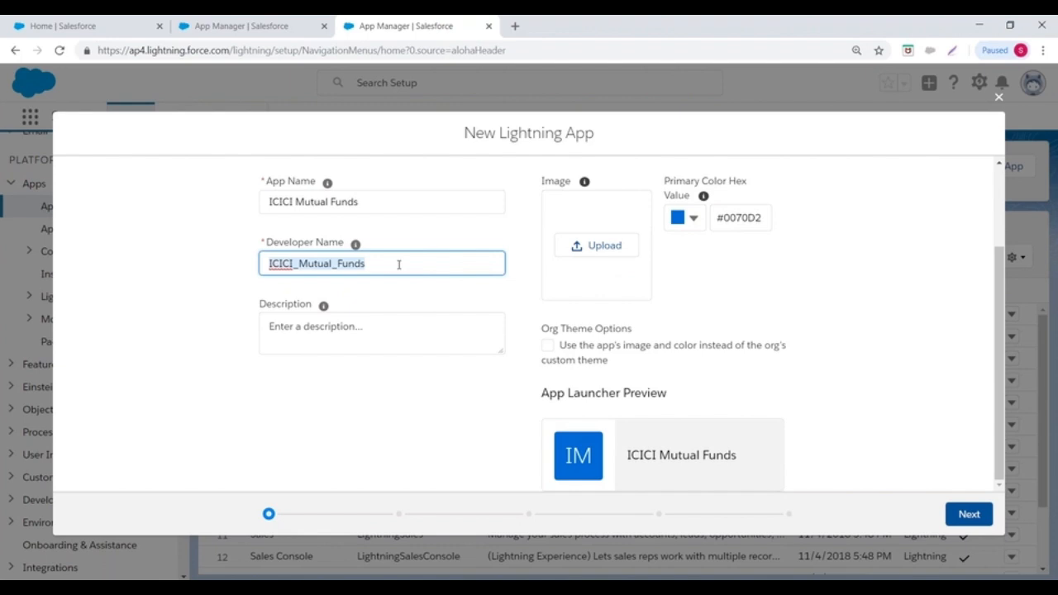
{"action": "left_click", "coordinate": [358, 328]}
{"action": "type", "text": "Fund"}
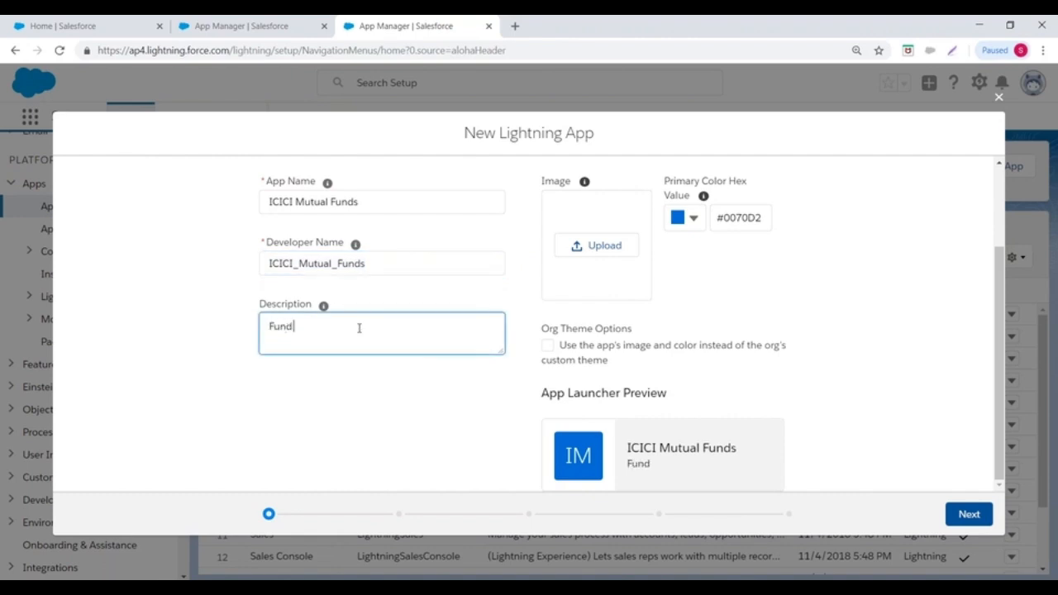
{"action": "type", "text": " Manager"}
{"action": "left_click", "coordinate": [183, 301]}
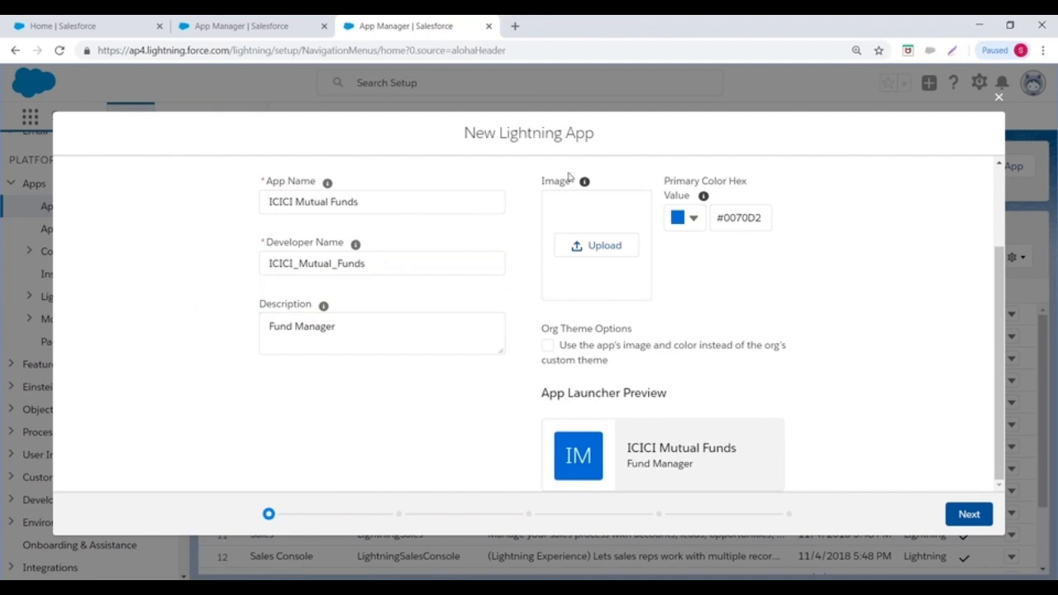
{"action": "left_click_drag", "start_coordinate": [543, 182], "coordinate": [568, 183]}
- Upload the ICICI Bank logo images file as the app image and continue to App Options
{"action": "left_click", "coordinate": [597, 246]}
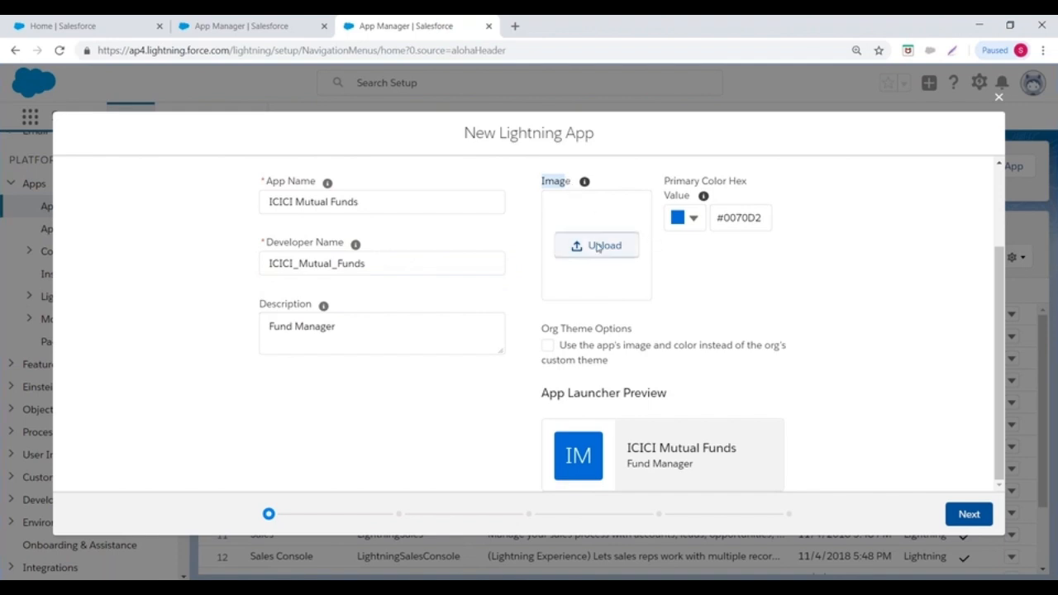
{"action": "left_click", "coordinate": [163, 139]}
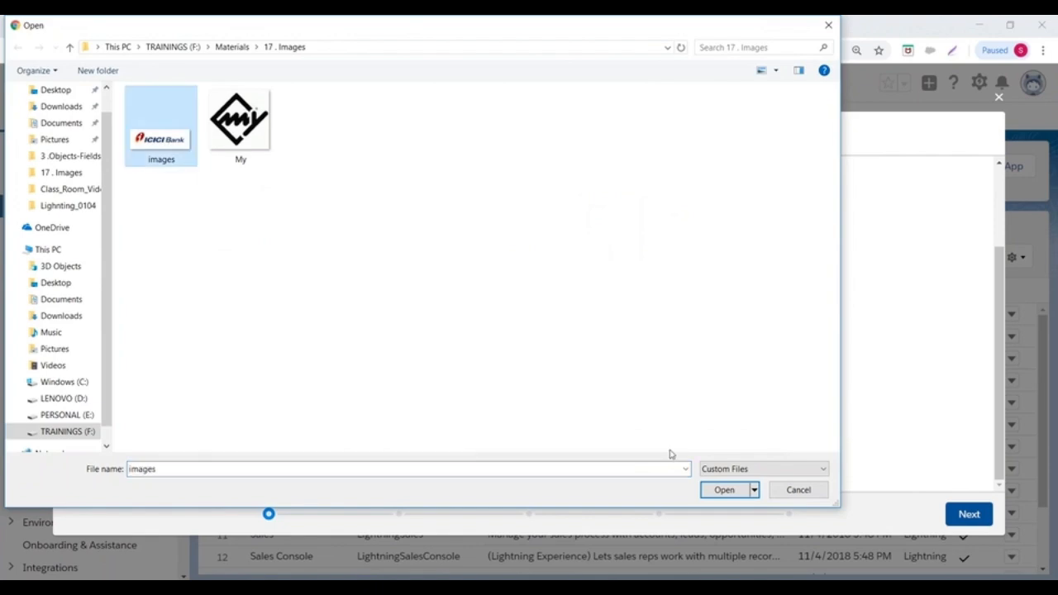
{"action": "left_click", "coordinate": [723, 489]}
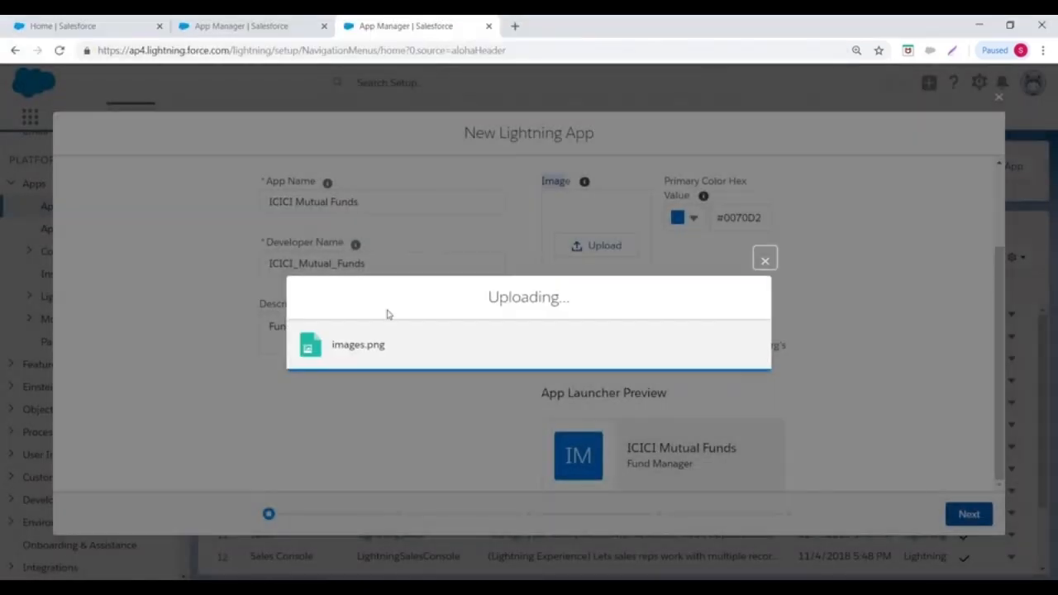
{"action": "scroll", "coordinate": [898, 265], "scroll_direction": "down", "scroll_amount": 1}
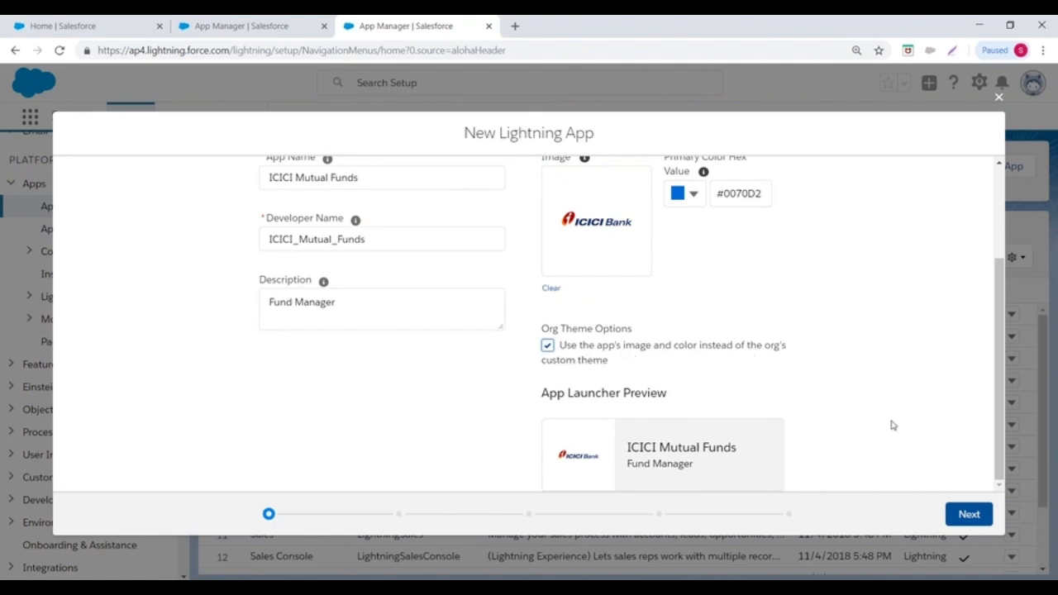
{"action": "left_click", "coordinate": [967, 514]}
- Keep Standard navigation and full Setup selected, then advance to Utility Items
{"action": "left_click", "coordinate": [335, 389]}
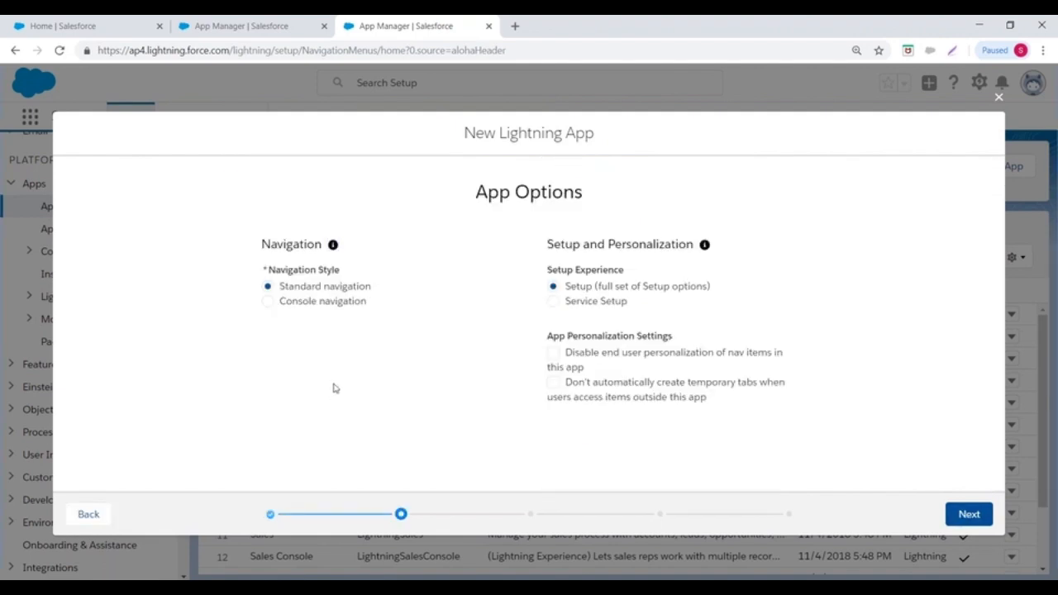
{"action": "left_click_drag", "start_coordinate": [281, 287], "coordinate": [377, 289]}
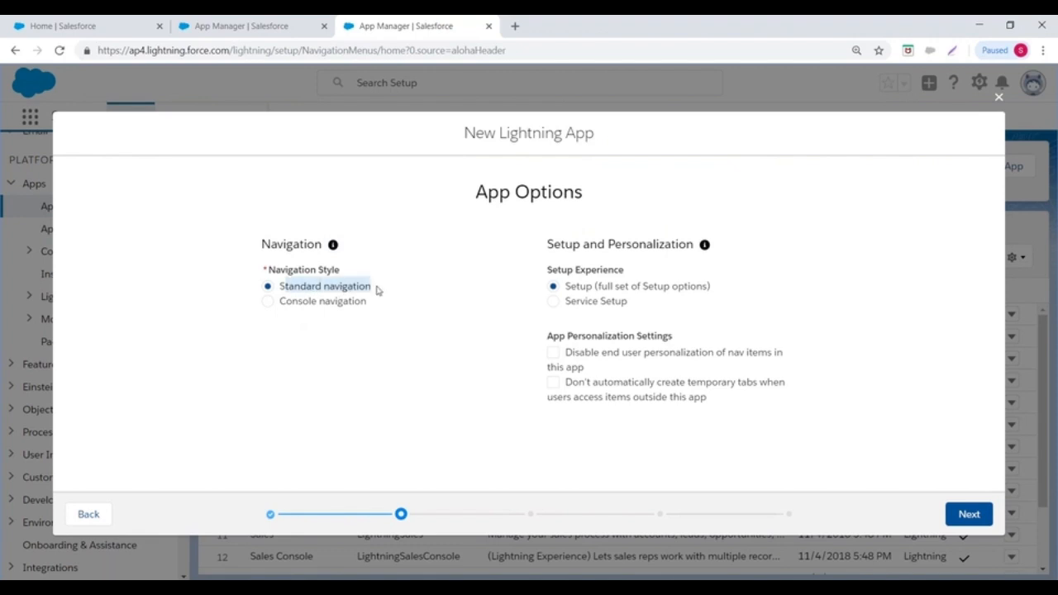
{"action": "left_click_drag", "start_coordinate": [278, 309], "coordinate": [392, 311]}
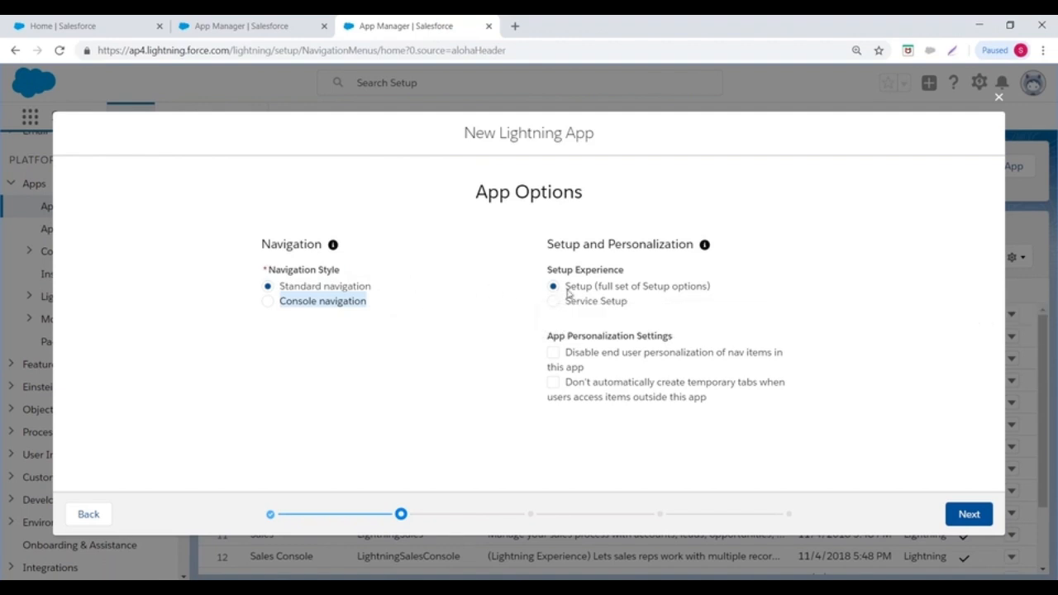
{"action": "left_click", "coordinate": [414, 376]}
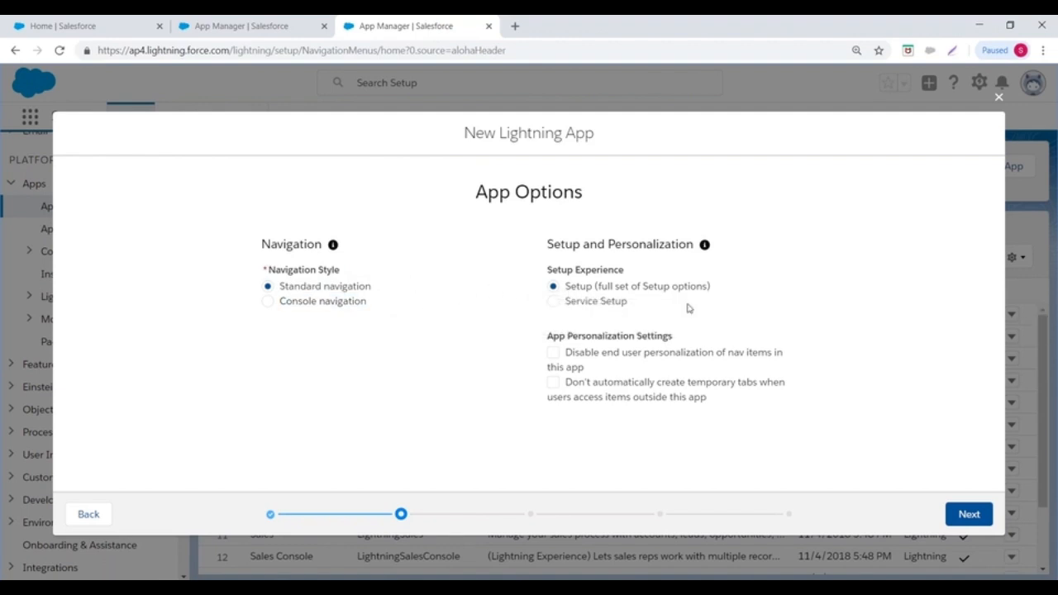
{"action": "left_click", "coordinate": [966, 517]}
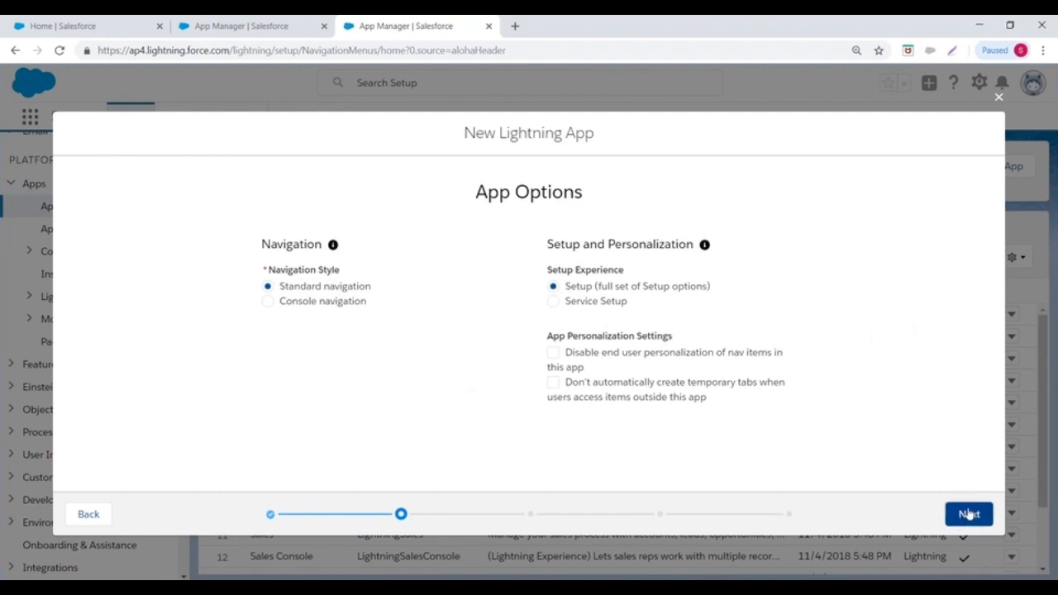
{"action": "scroll", "coordinate": [613, 253], "scroll_direction": "down", "scroll_amount": 2}
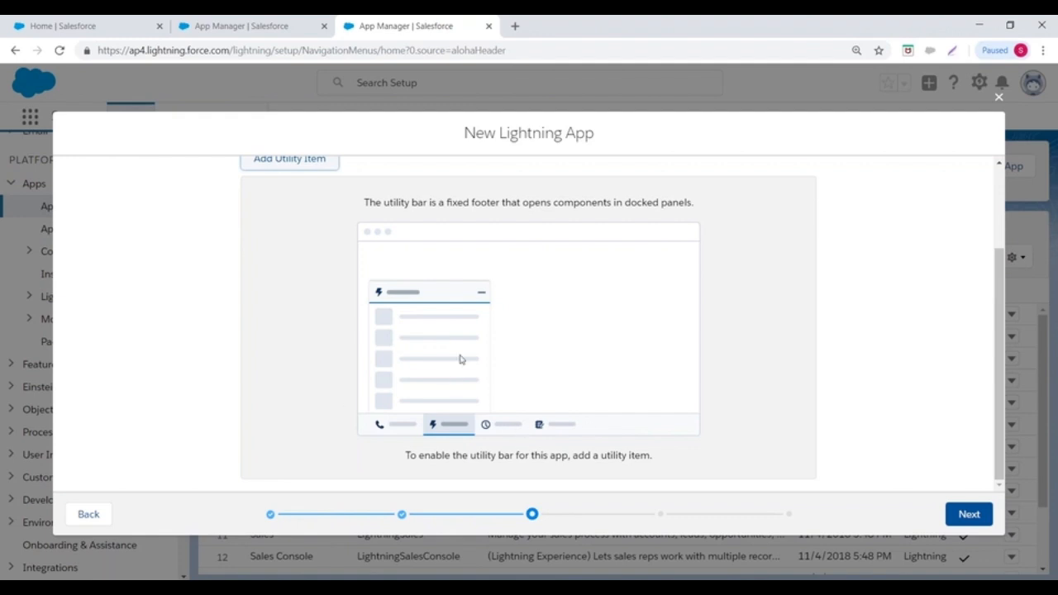
- Add Chatter Feed, Notes and Quip as utility items, then continue to Navigation Items
{"action": "scroll", "coordinate": [460, 358], "scroll_direction": "up", "scroll_amount": 2}
{"action": "left_click", "coordinate": [290, 275]}
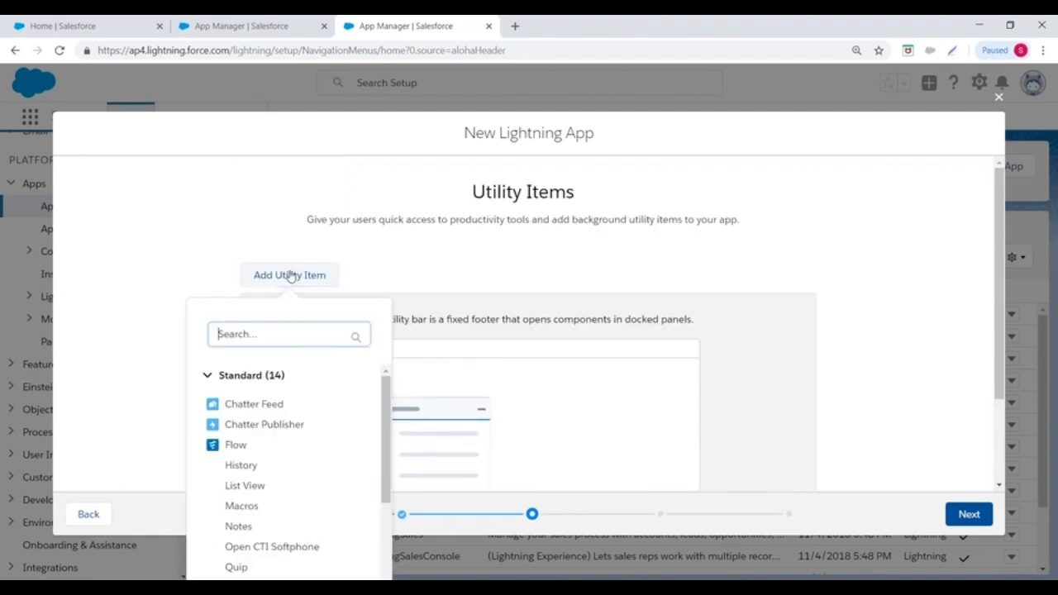
{"action": "scroll", "coordinate": [429, 257], "scroll_direction": "down", "scroll_amount": 2}
{"action": "left_click", "coordinate": [241, 289]}
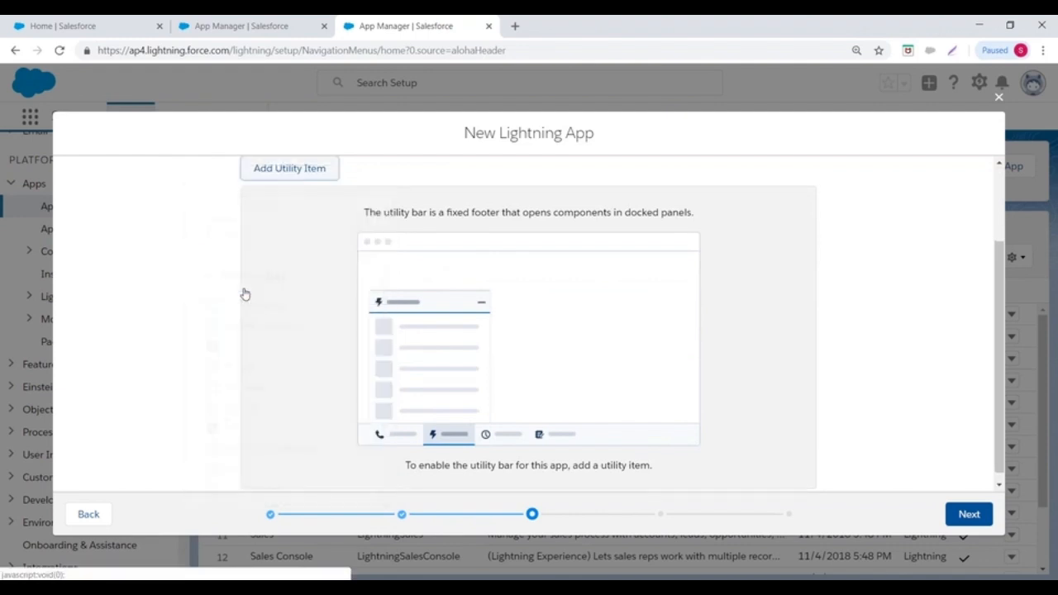
{"action": "left_click", "coordinate": [285, 275]}
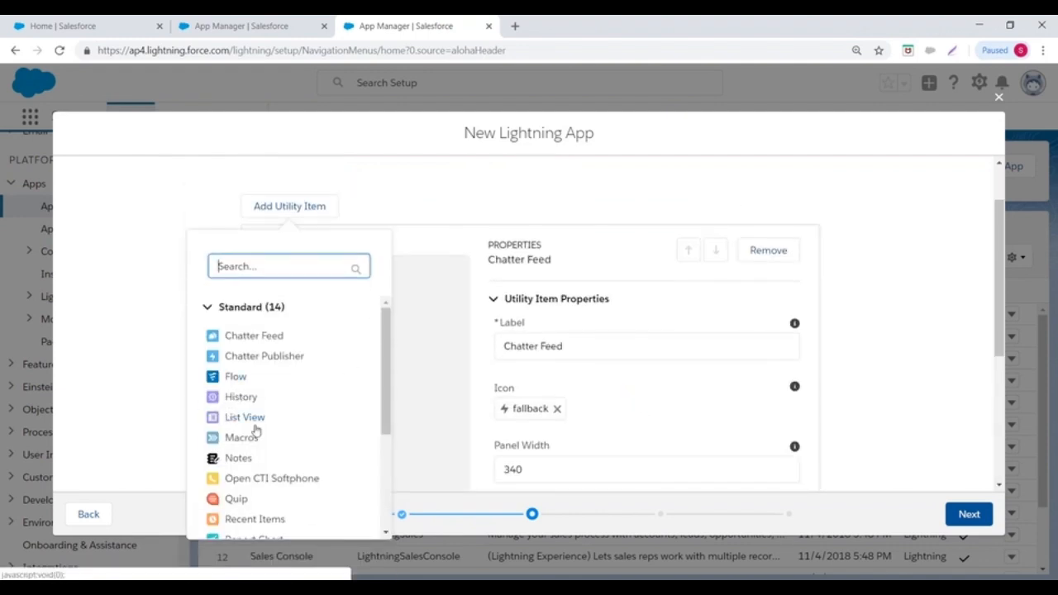
{"action": "left_click", "coordinate": [216, 457]}
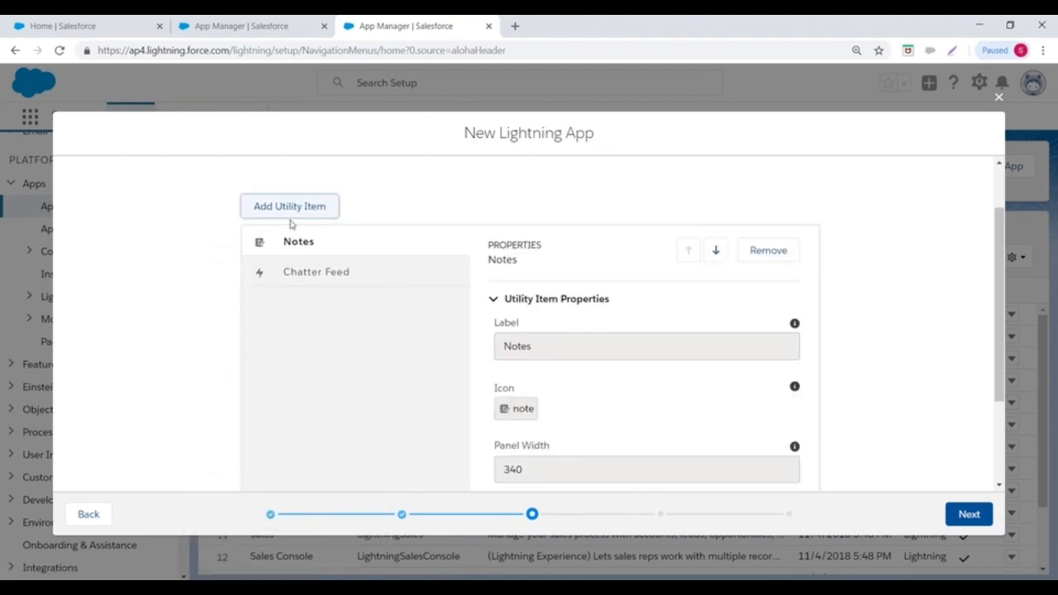
{"action": "left_click", "coordinate": [290, 206]}
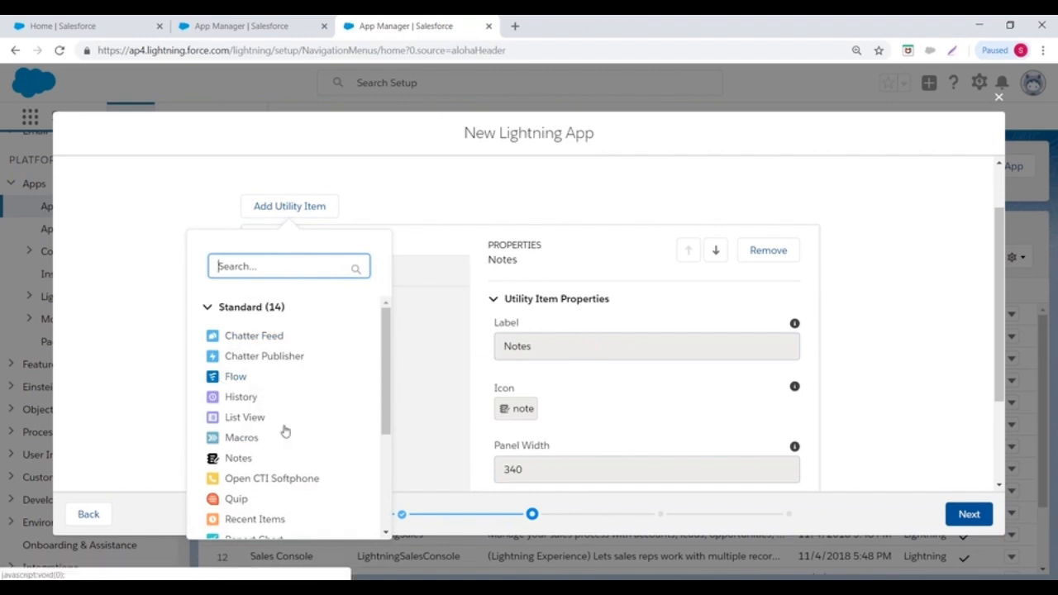
{"action": "left_click", "coordinate": [237, 498]}
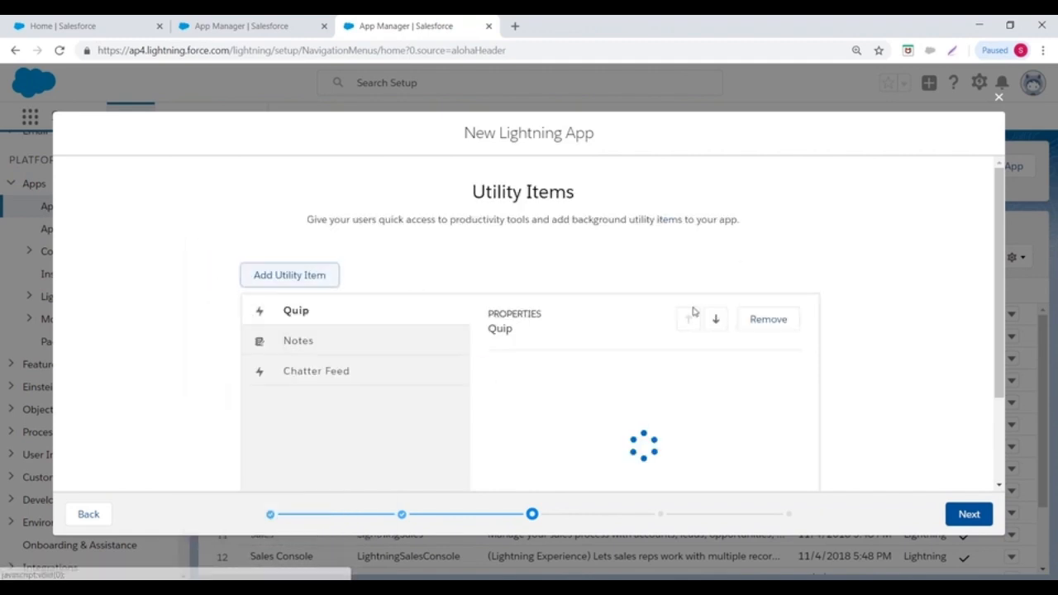
{"action": "scroll", "coordinate": [744, 331], "scroll_direction": "down", "scroll_amount": 3}
{"action": "left_click", "coordinate": [958, 512]}
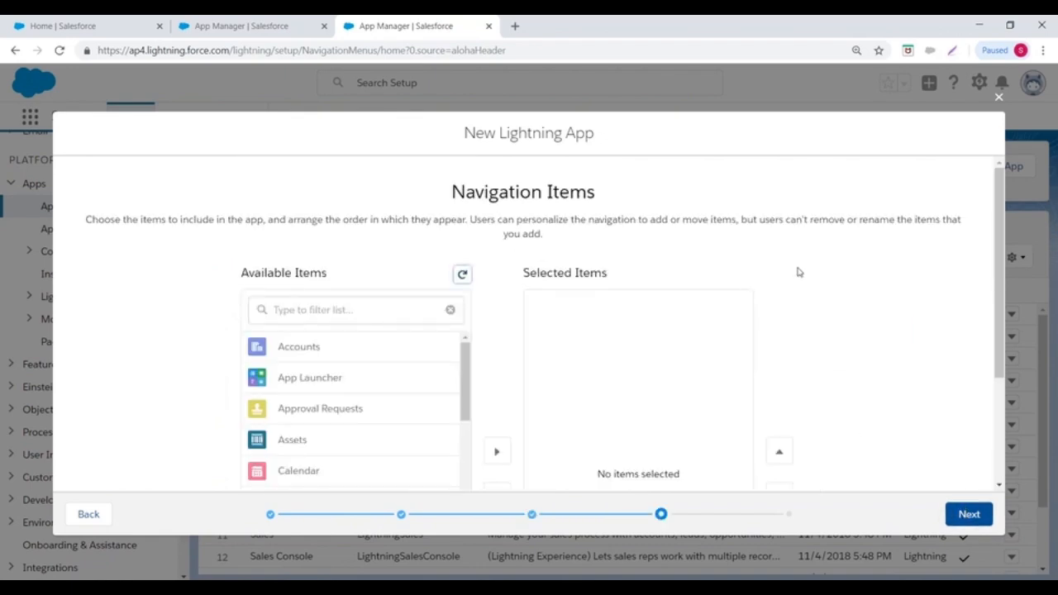
- Select Accounts, Cases and Contacts as navigation items and continue to user profiles
{"action": "scroll", "coordinate": [798, 272], "scroll_direction": "down", "scroll_amount": 2}
{"action": "scroll", "coordinate": [799, 272], "scroll_direction": "up", "scroll_amount": 2}
{"action": "left_click", "coordinate": [309, 347]}
{"action": "scroll", "coordinate": [488, 385], "scroll_direction": "down", "scroll_amount": 2}
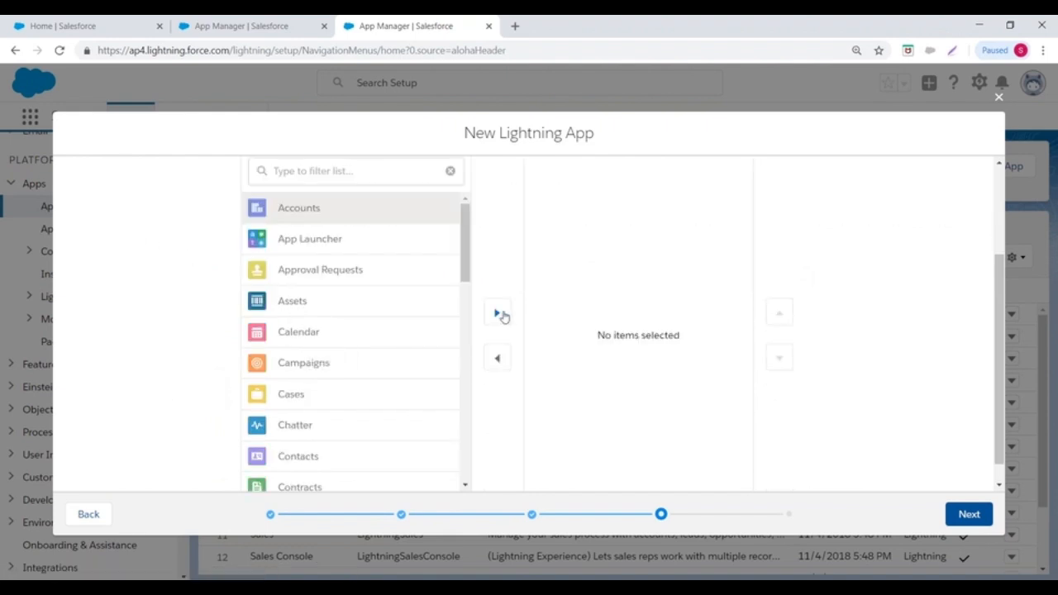
{"action": "left_click", "coordinate": [497, 312]}
{"action": "left_click", "coordinate": [320, 364]}
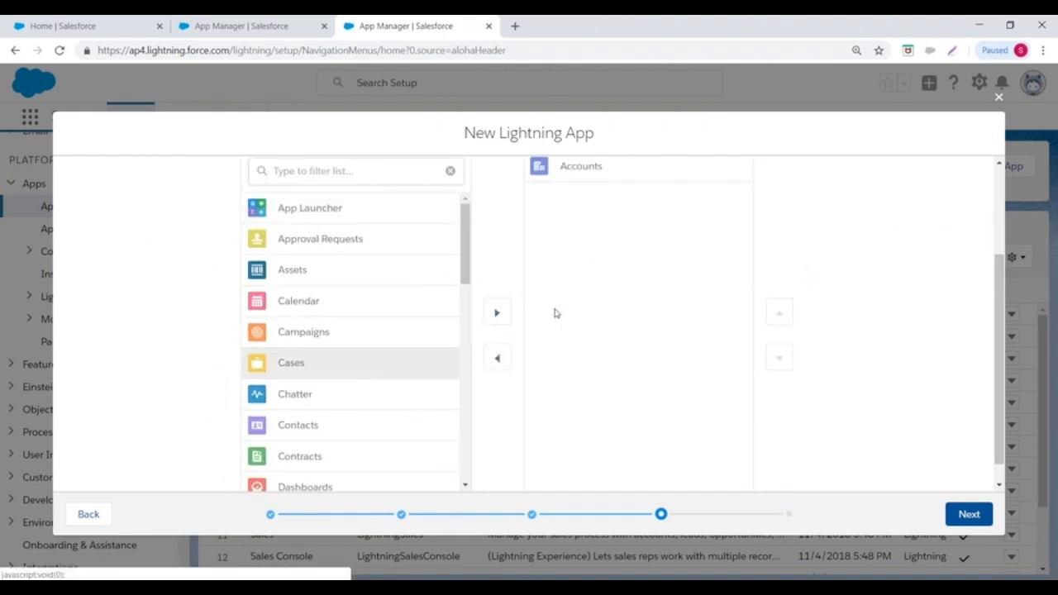
{"action": "left_click", "coordinate": [494, 316]}
{"action": "left_click", "coordinate": [323, 396]}
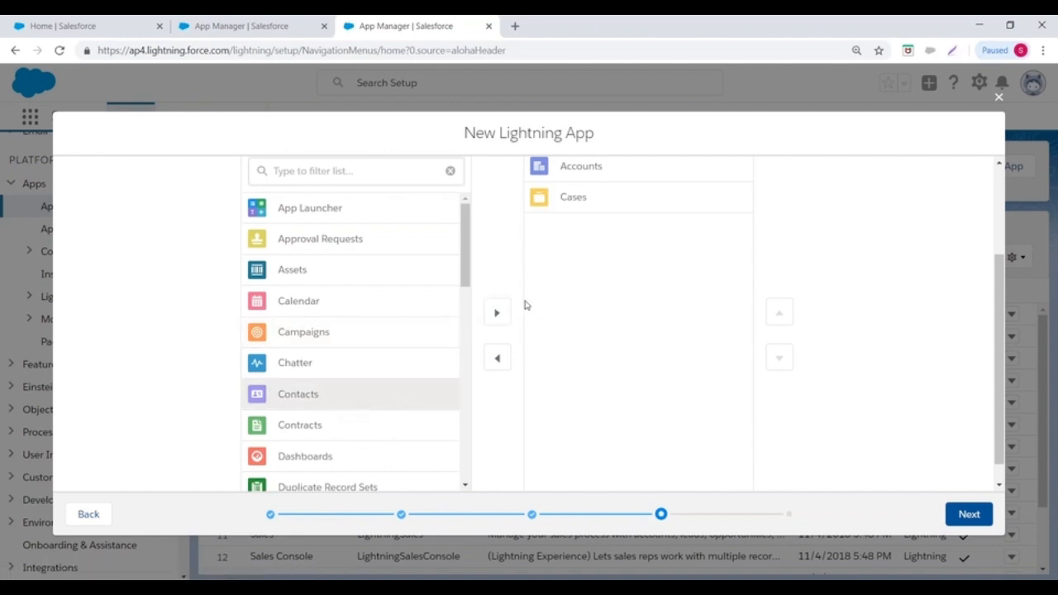
{"action": "left_click", "coordinate": [497, 312]}
{"action": "scroll", "coordinate": [868, 405], "scroll_direction": "down", "scroll_amount": 1}
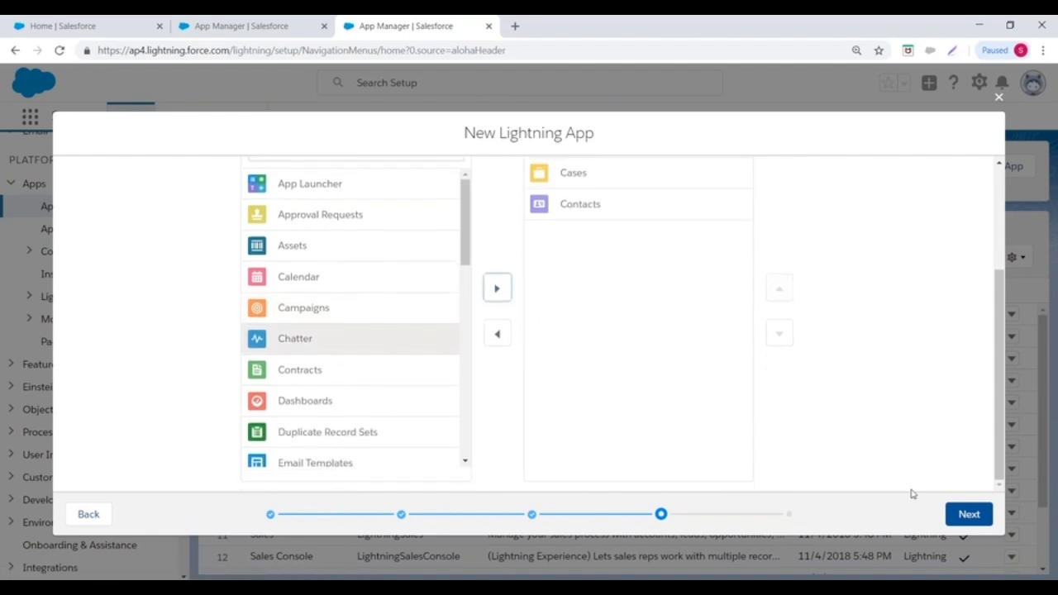
{"action": "left_click", "coordinate": [967, 514]}
- Assign the System Administrator profile and save the finished app
{"action": "scroll", "coordinate": [719, 343], "scroll_direction": "down", "scroll_amount": 2}
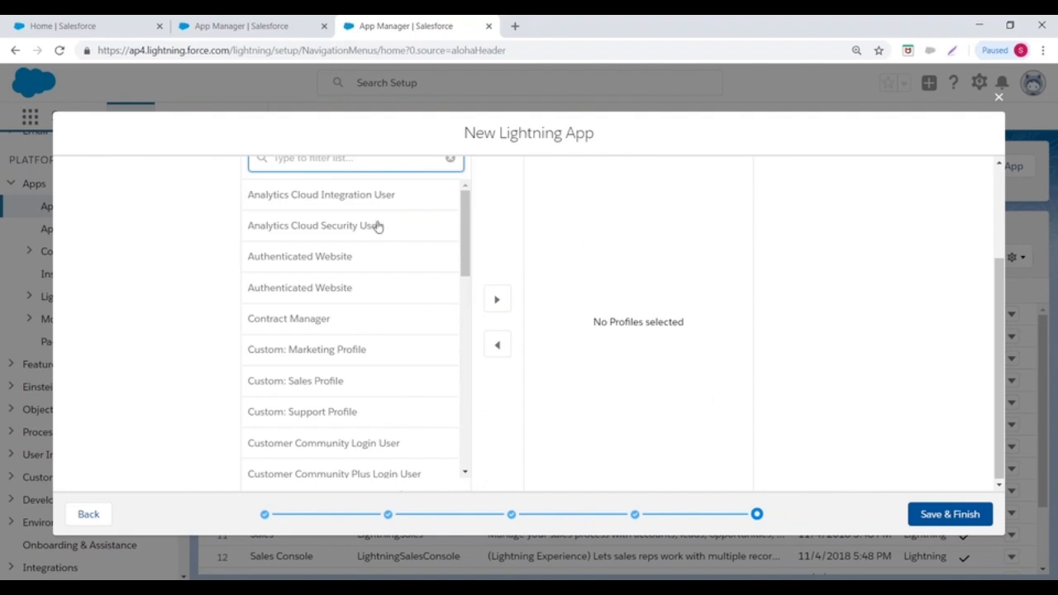
{"action": "left_click_drag", "start_coordinate": [468, 218], "coordinate": [470, 443]}
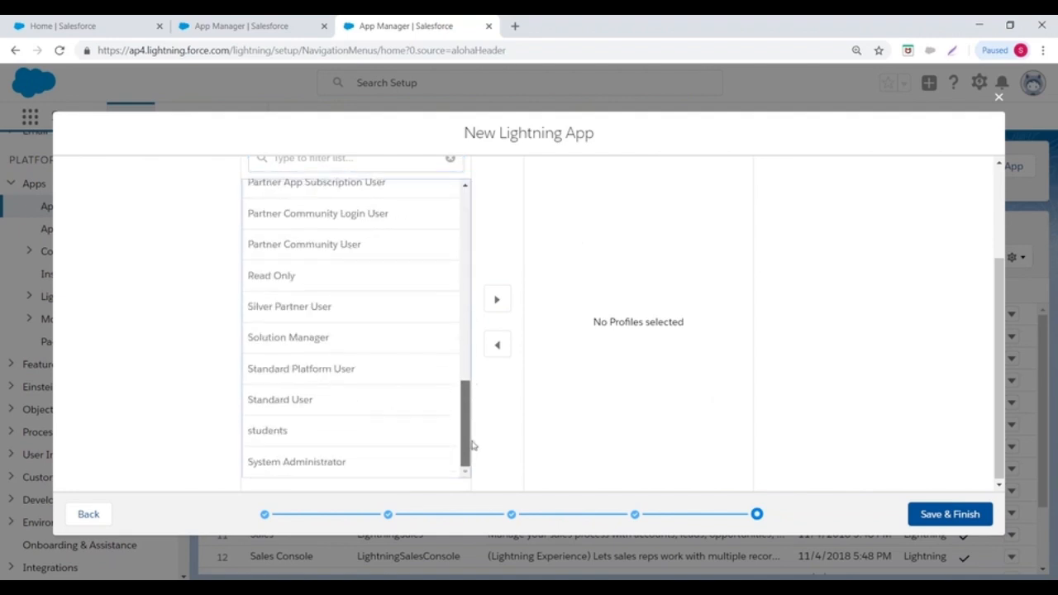
{"action": "left_click", "coordinate": [349, 463]}
{"action": "left_click", "coordinate": [496, 299]}
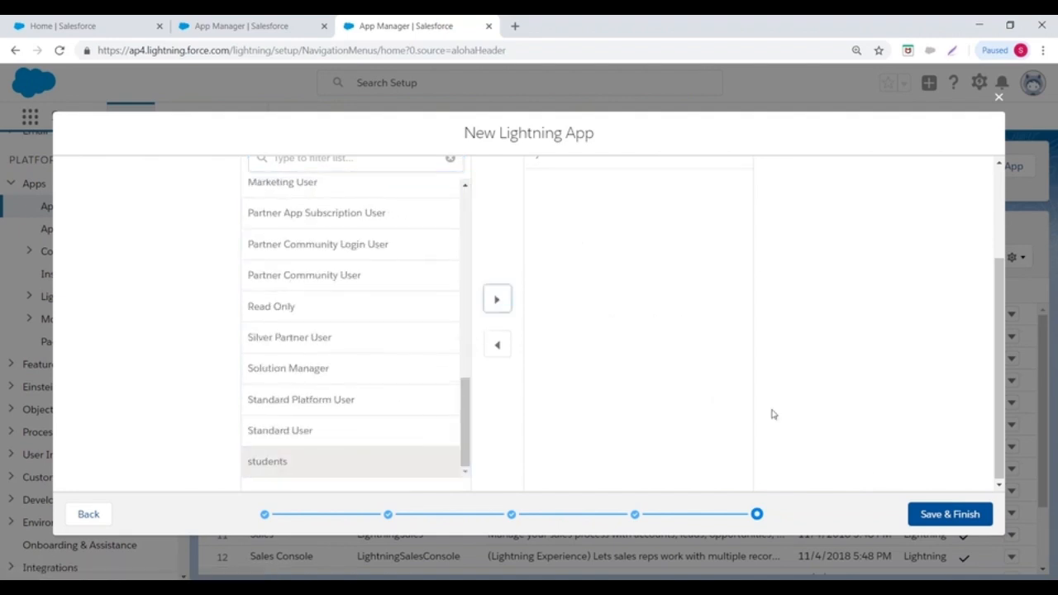
{"action": "left_click", "coordinate": [942, 514]}
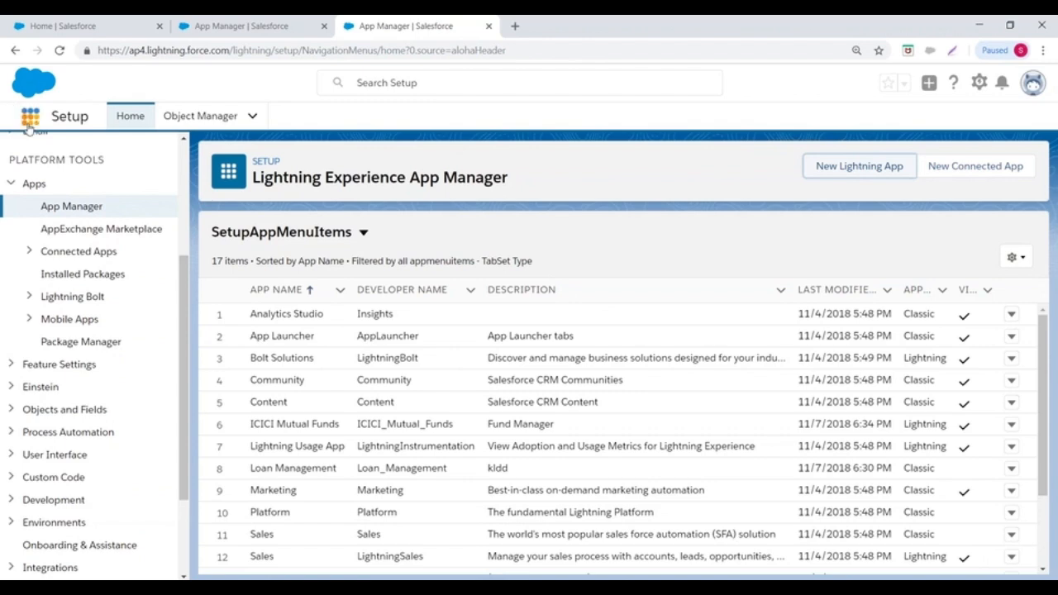
- Launch ICICI Mutual Funds from the App Launcher to its Accounts Recently Viewed list
{"action": "left_click", "coordinate": [30, 116]}
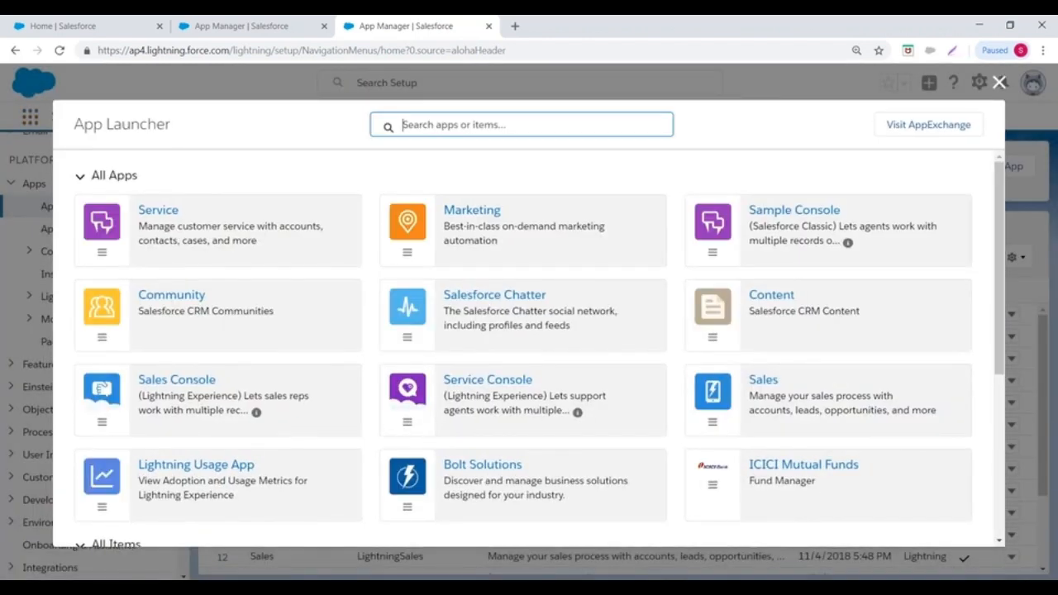
{"action": "scroll", "coordinate": [674, 341], "scroll_direction": "down", "scroll_amount": 4}
{"action": "scroll", "coordinate": [570, 345], "scroll_direction": "up", "scroll_amount": 3}
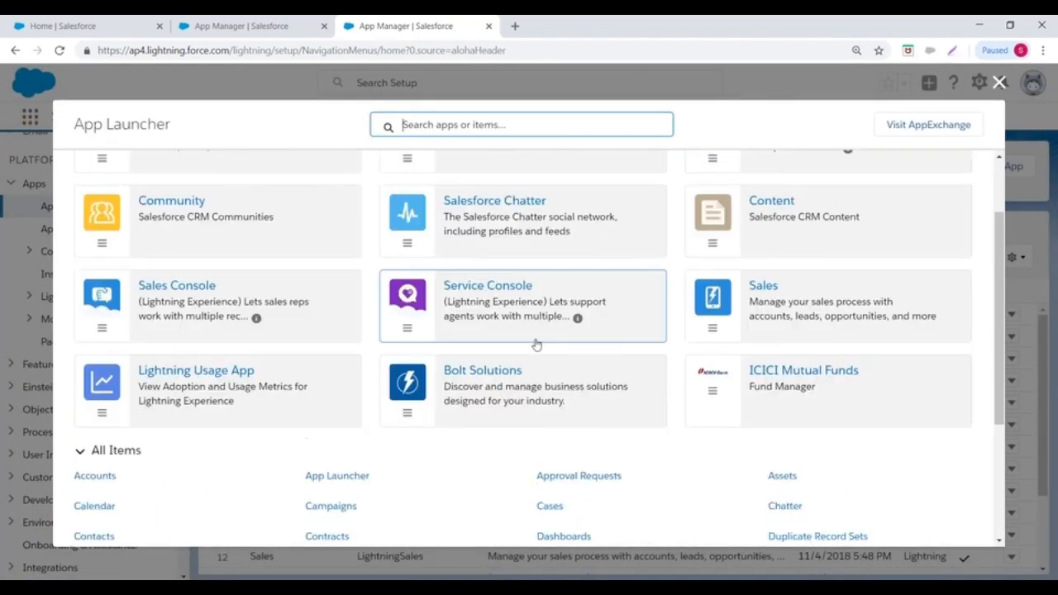
{"action": "scroll", "coordinate": [725, 396], "scroll_direction": "down", "scroll_amount": 1}
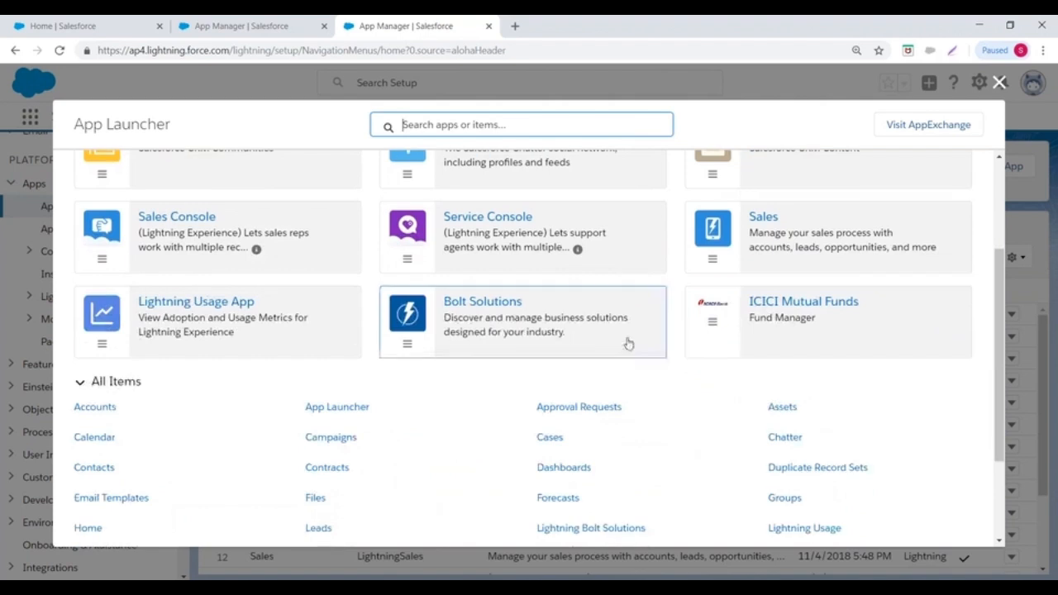
{"action": "left_click", "coordinate": [787, 331]}
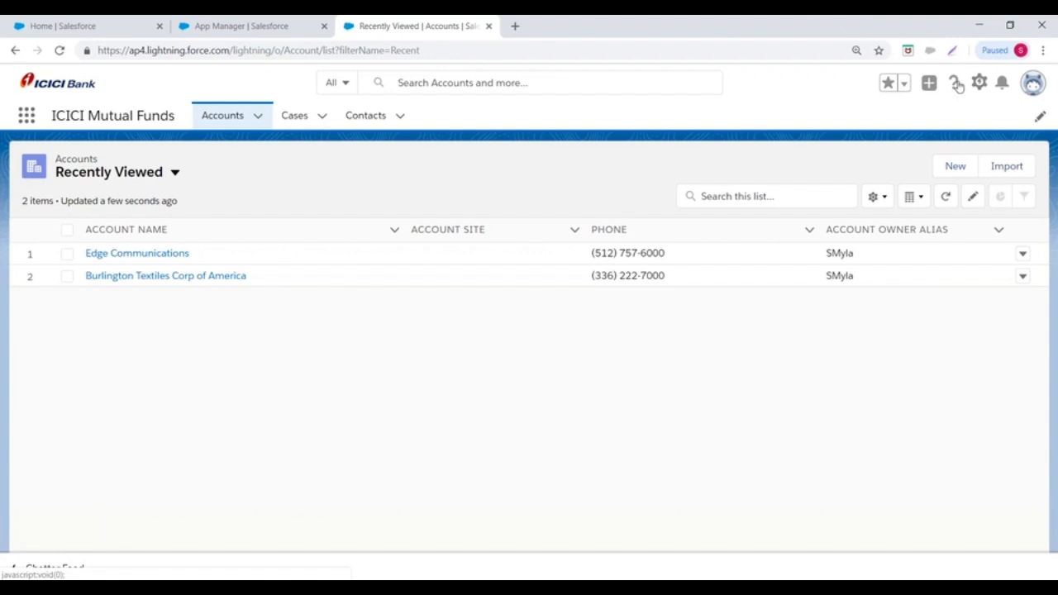
- Close the ICICI app tab and return via Setup > Apps to App Manager
{"action": "left_click", "coordinate": [487, 27]}
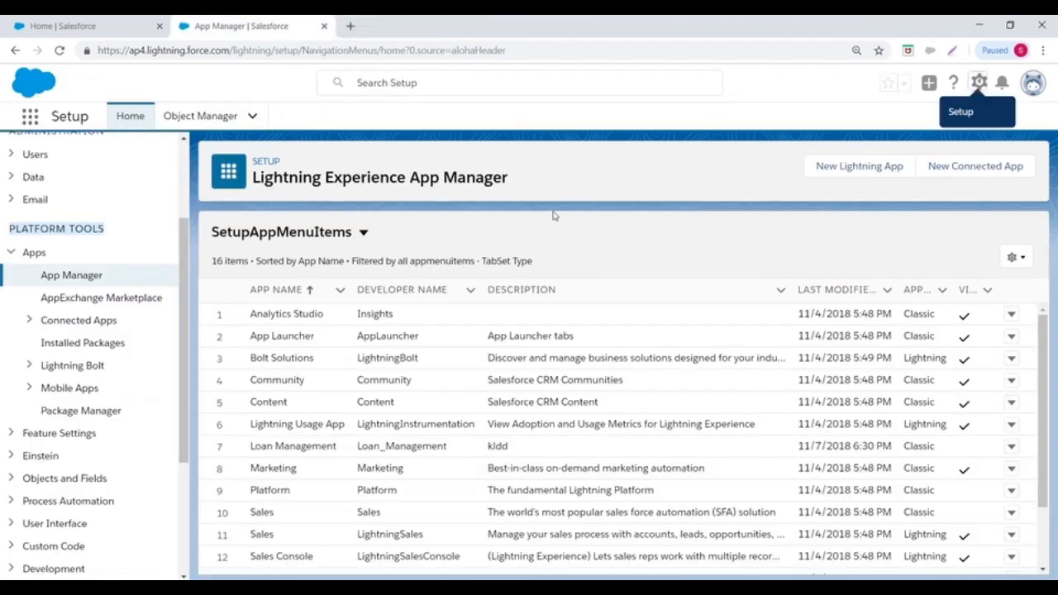
{"action": "left_click", "coordinate": [979, 83]}
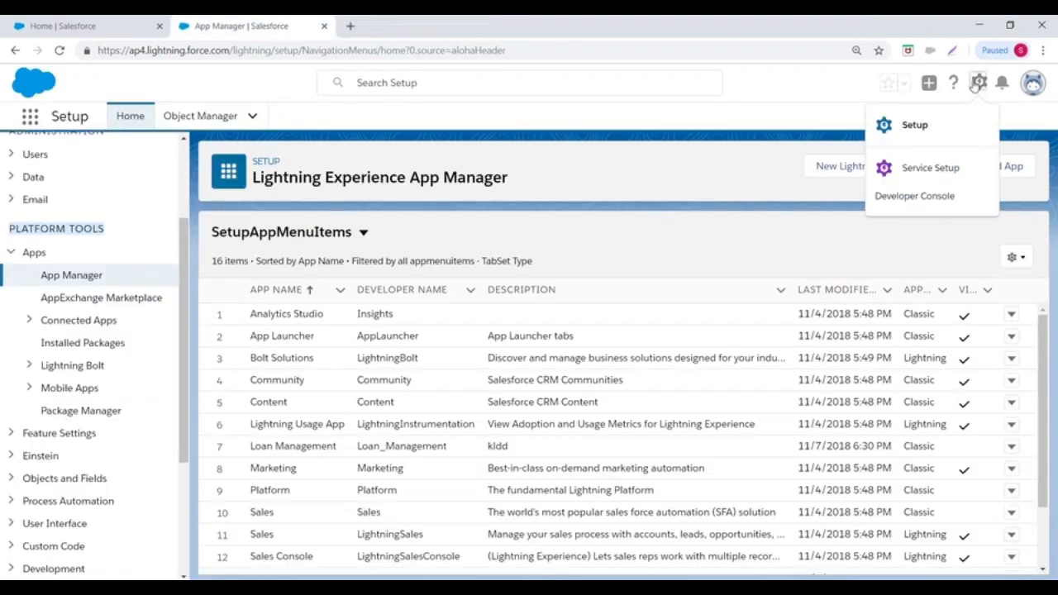
{"action": "left_click", "coordinate": [926, 125]}
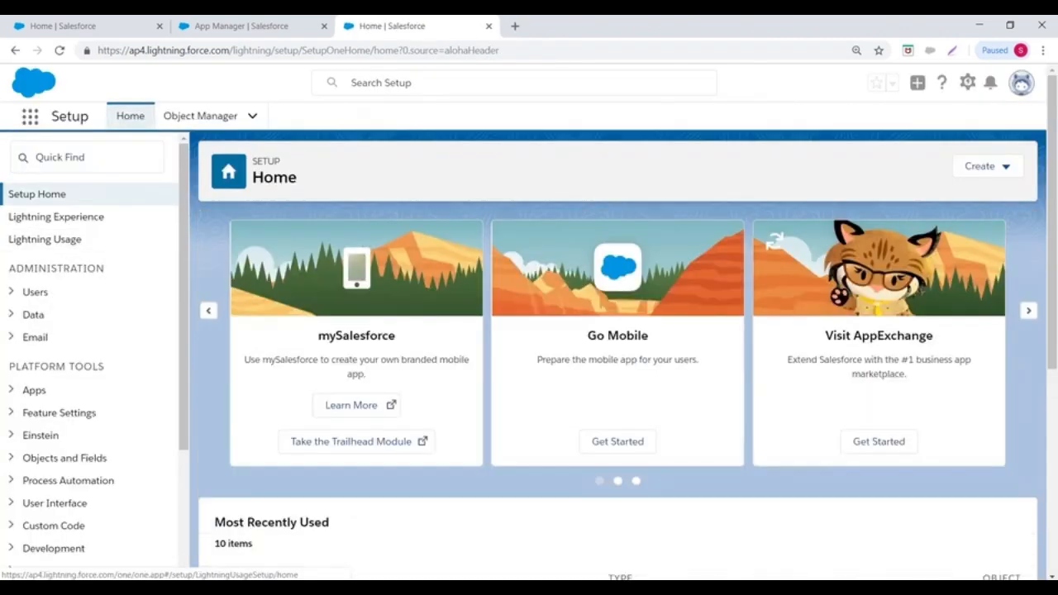
{"action": "scroll", "coordinate": [77, 321], "scroll_direction": "down", "scroll_amount": 2}
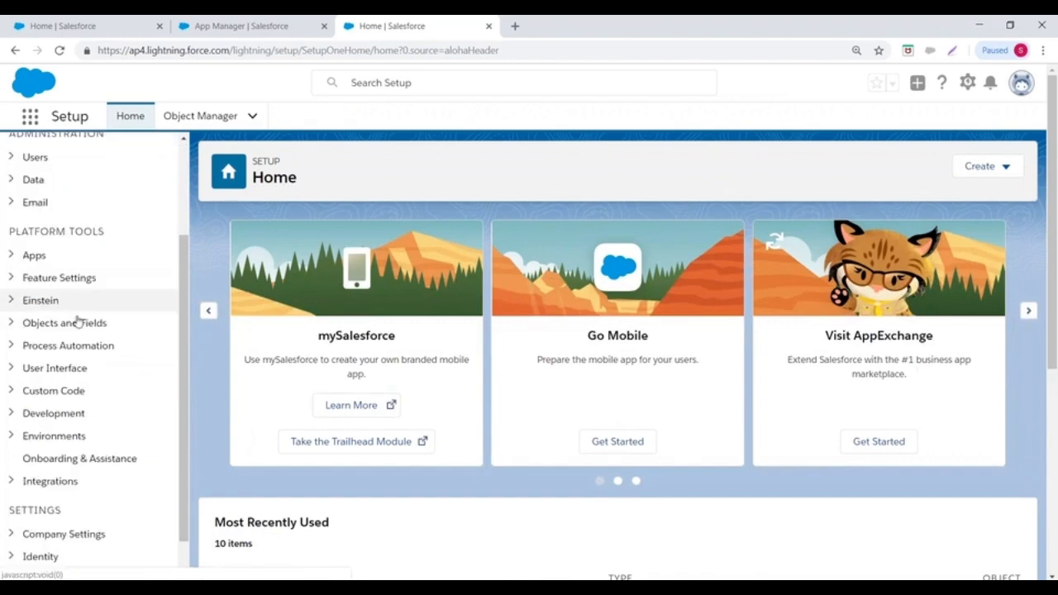
{"action": "left_click", "coordinate": [9, 252]}
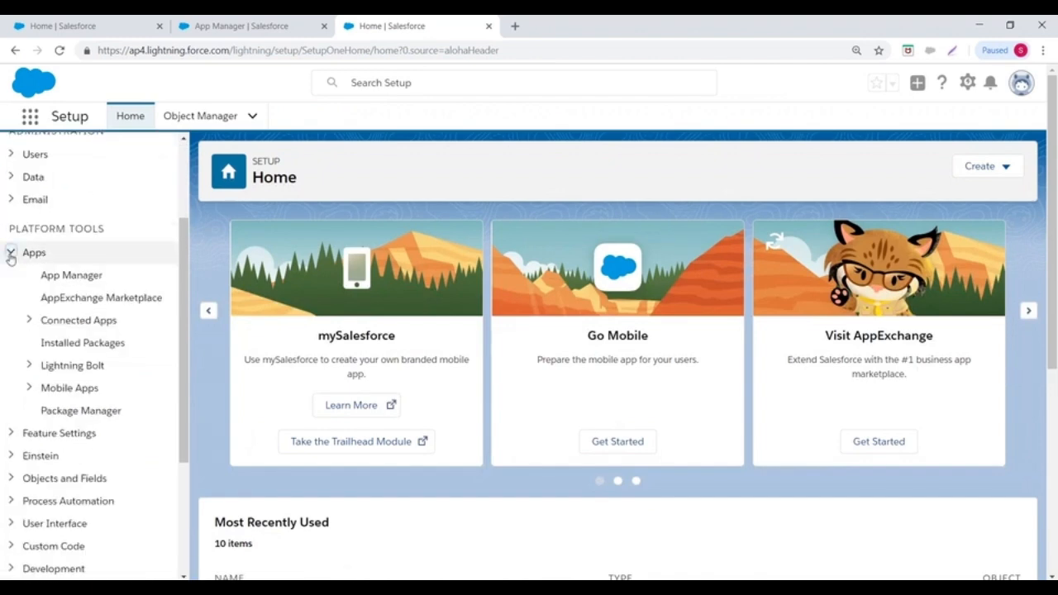
{"action": "left_click", "coordinate": [86, 281]}
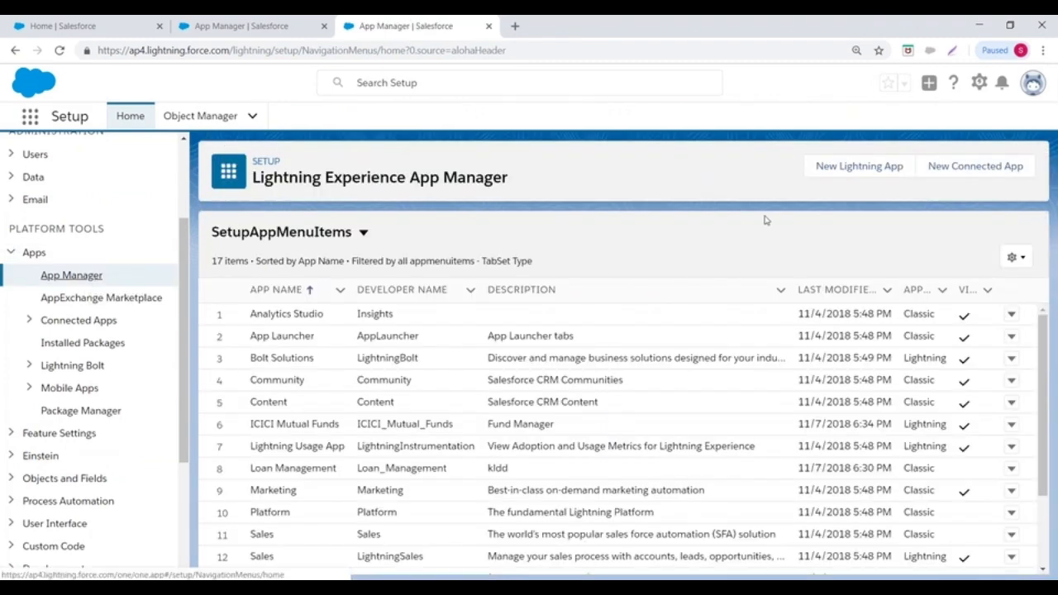
- Start a Lightning app named 'Recruitment App' with developer name Recruitment_App, then pick its image
{"action": "left_click", "coordinate": [877, 171]}
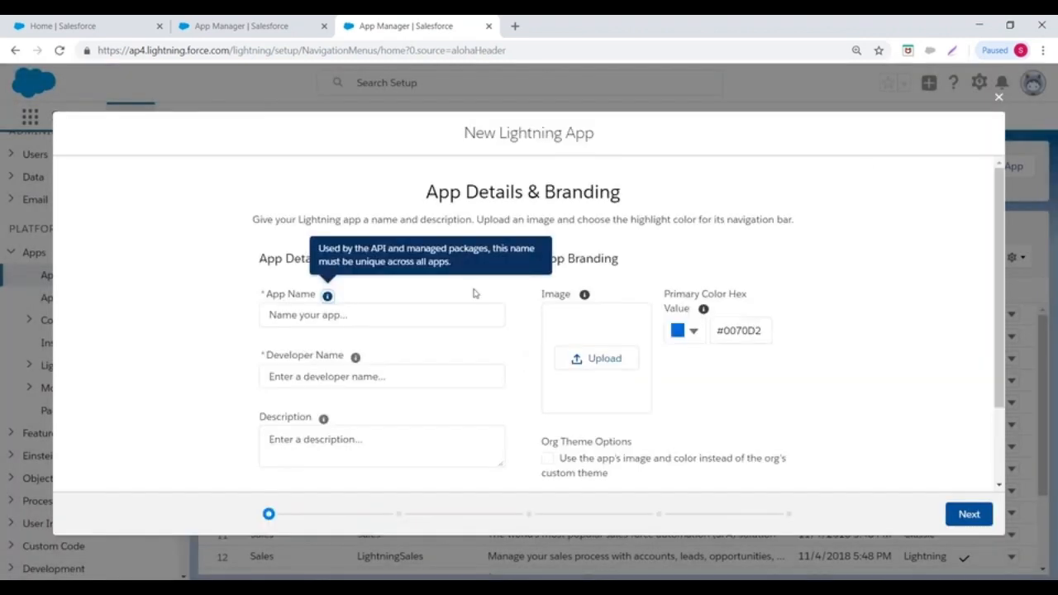
{"action": "scroll", "coordinate": [475, 293], "scroll_direction": "down", "scroll_amount": 1}
{"action": "left_click", "coordinate": [298, 245]}
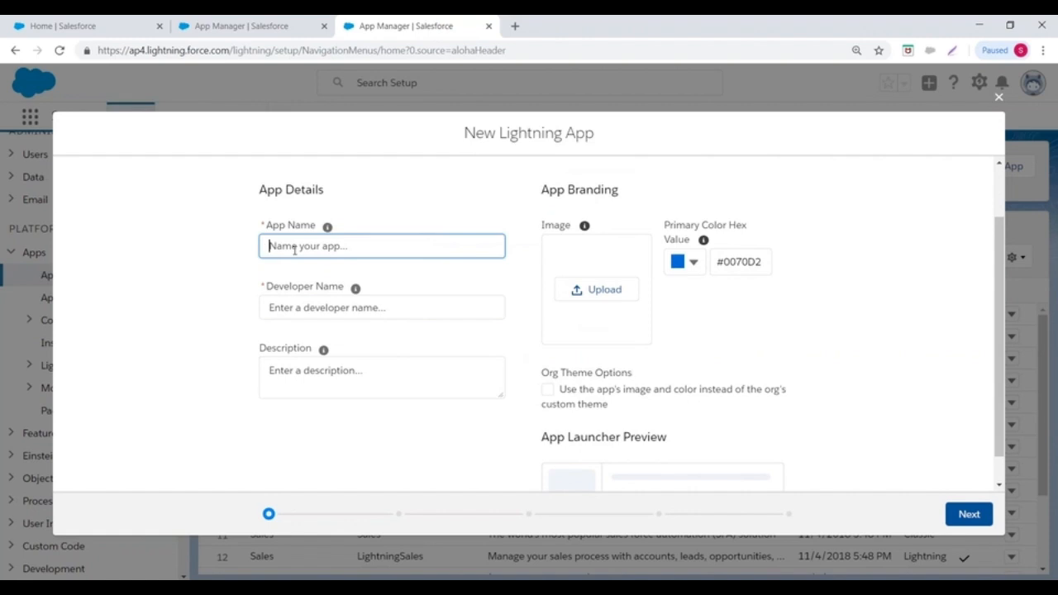
{"action": "type", "text": "Re"}
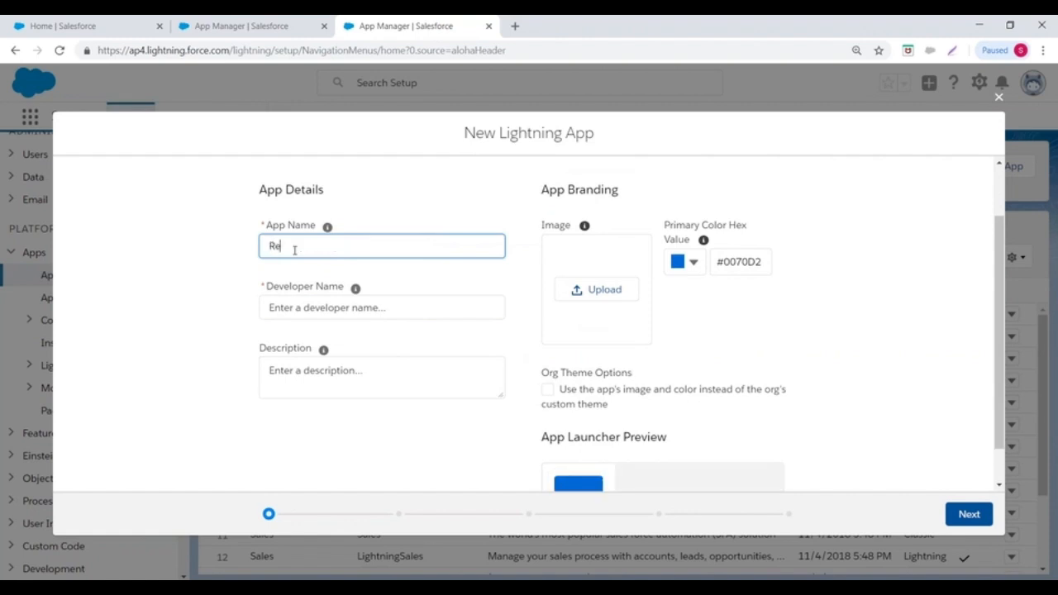
{"action": "type", "text": "cruitment App"}
{"action": "left_click", "coordinate": [331, 307]}
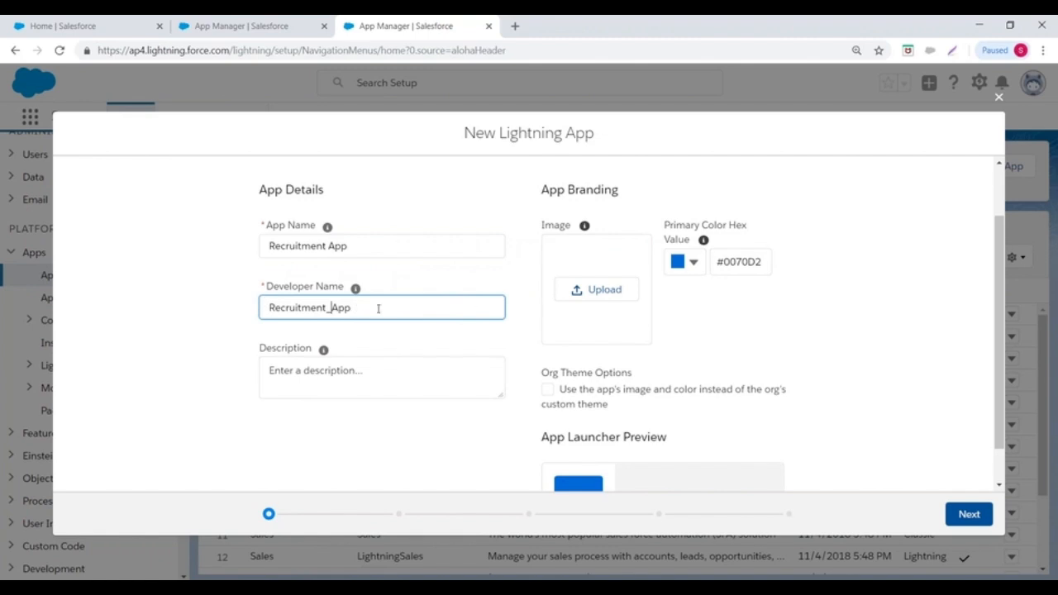
{"action": "left_click", "coordinate": [592, 304]}
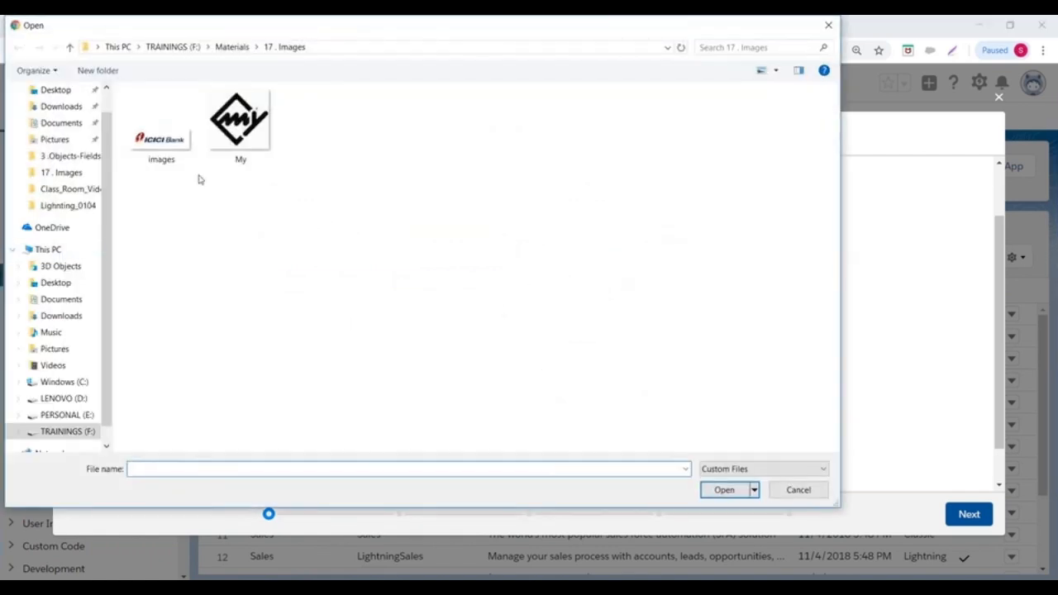
- Upload the ICICI Bank logo images.png from Desktop > Demo > Images as branding
{"action": "left_click", "coordinate": [231, 47]}
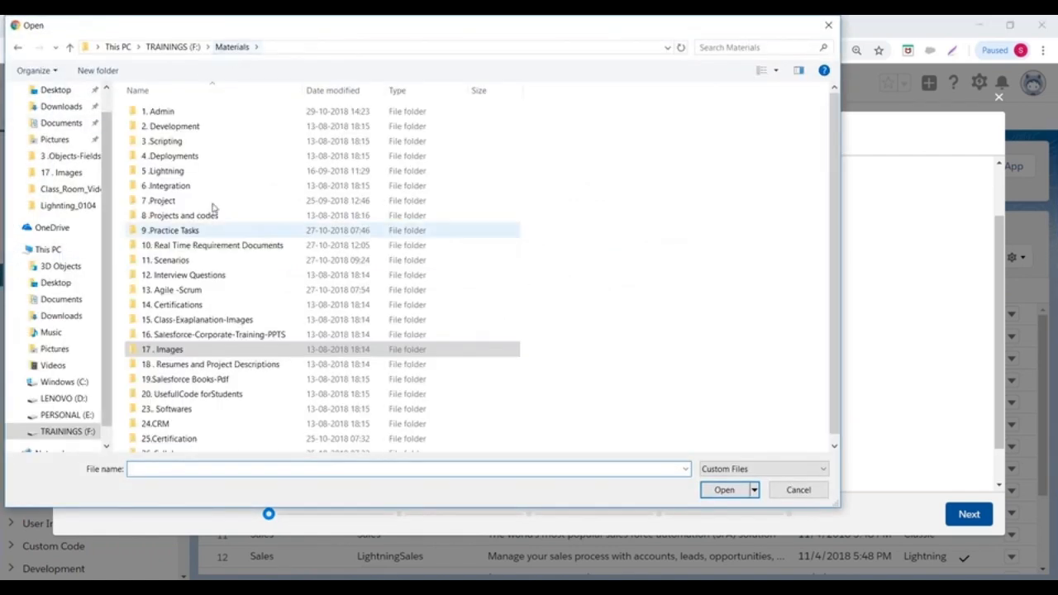
{"action": "left_click", "coordinate": [171, 47]}
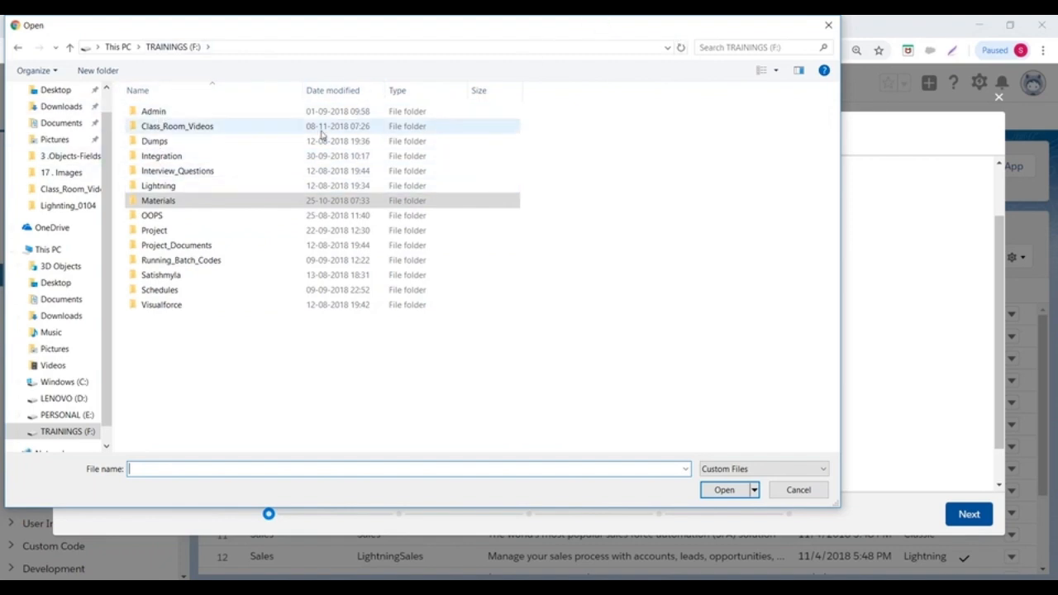
{"action": "left_click", "coordinate": [58, 283]}
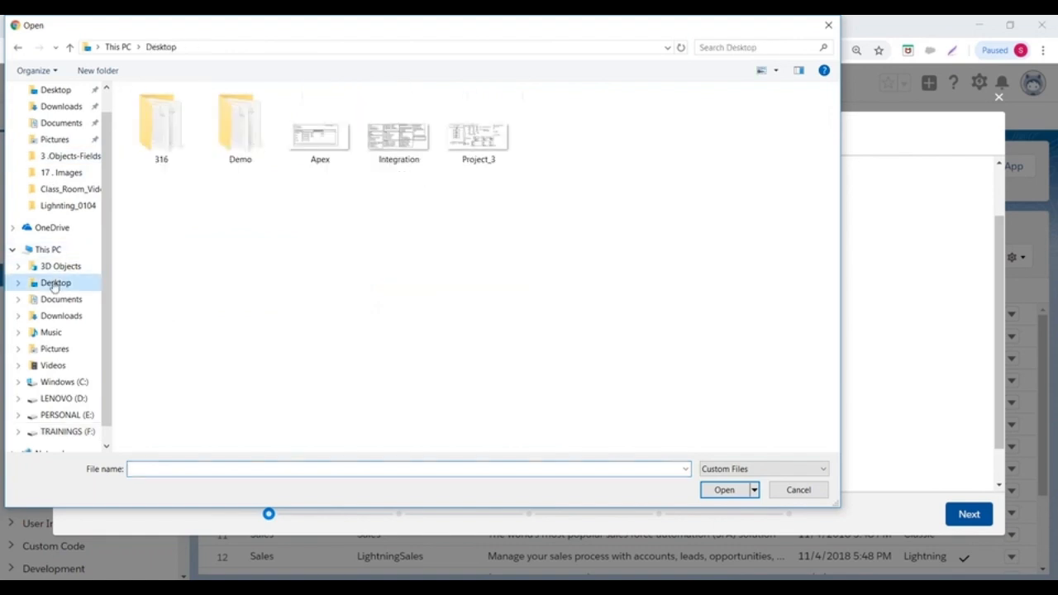
{"action": "double_click", "coordinate": [248, 128]}
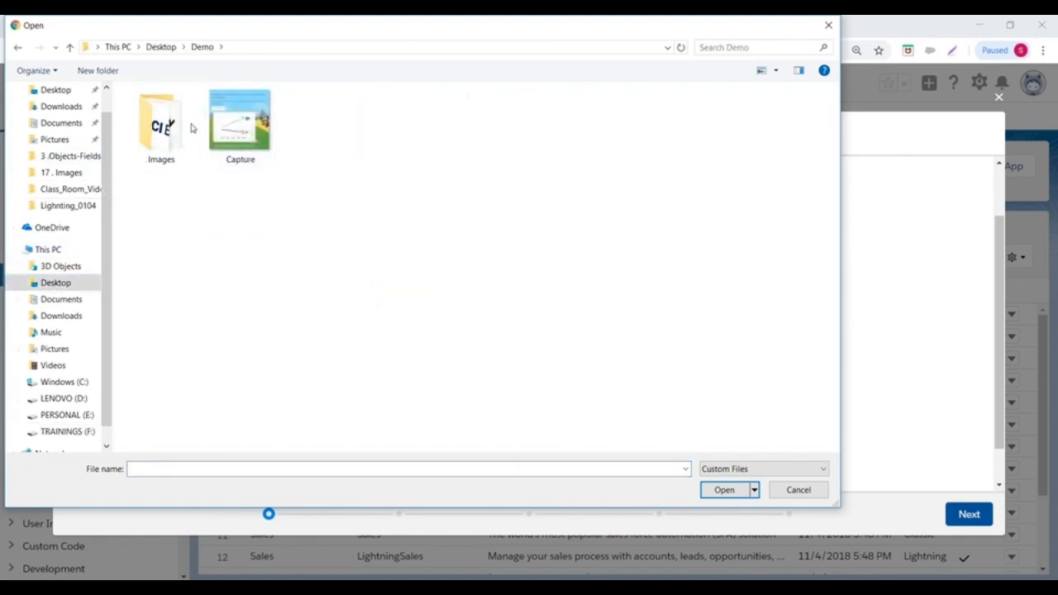
{"action": "double_click", "coordinate": [169, 125]}
{"action": "left_click", "coordinate": [155, 149]}
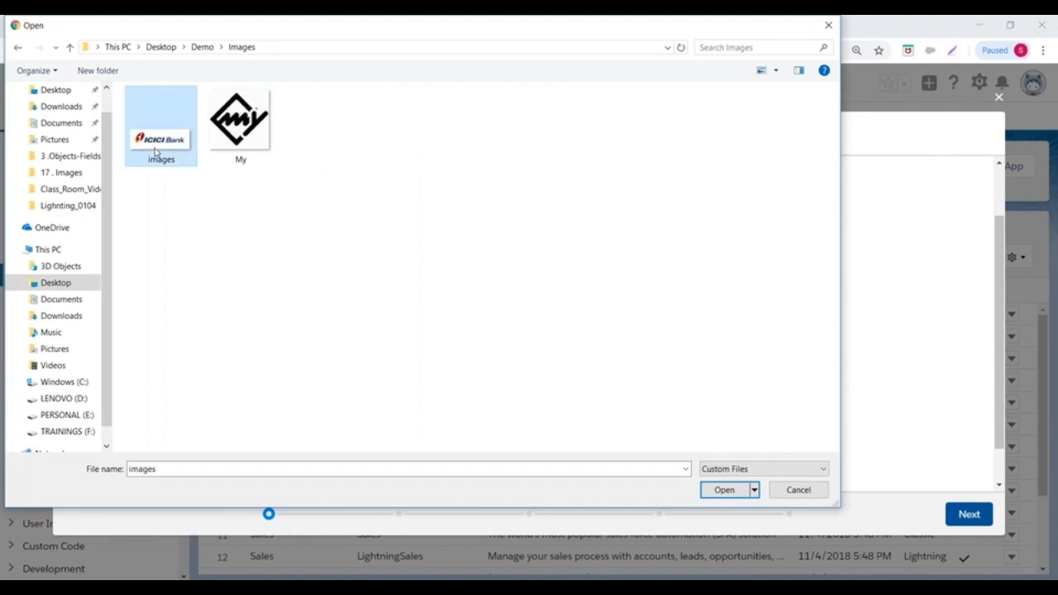
{"action": "left_click", "coordinate": [724, 490]}
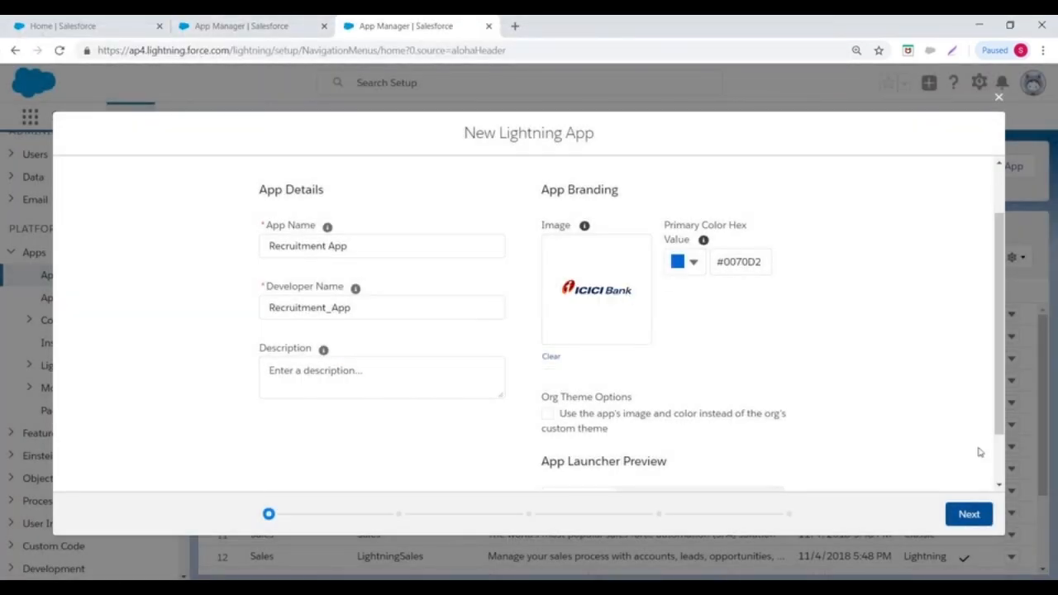
- Advance the Recruitment App wizard past App Options to the Utility Items step
{"action": "left_click", "coordinate": [967, 515]}
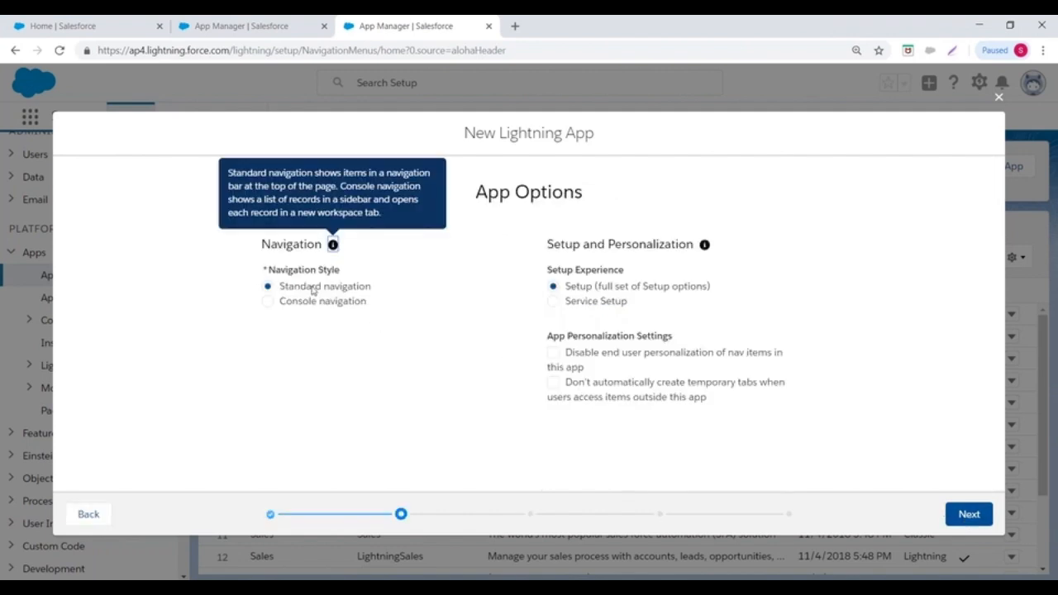
{"action": "left_click_drag", "start_coordinate": [284, 286], "coordinate": [455, 300]}
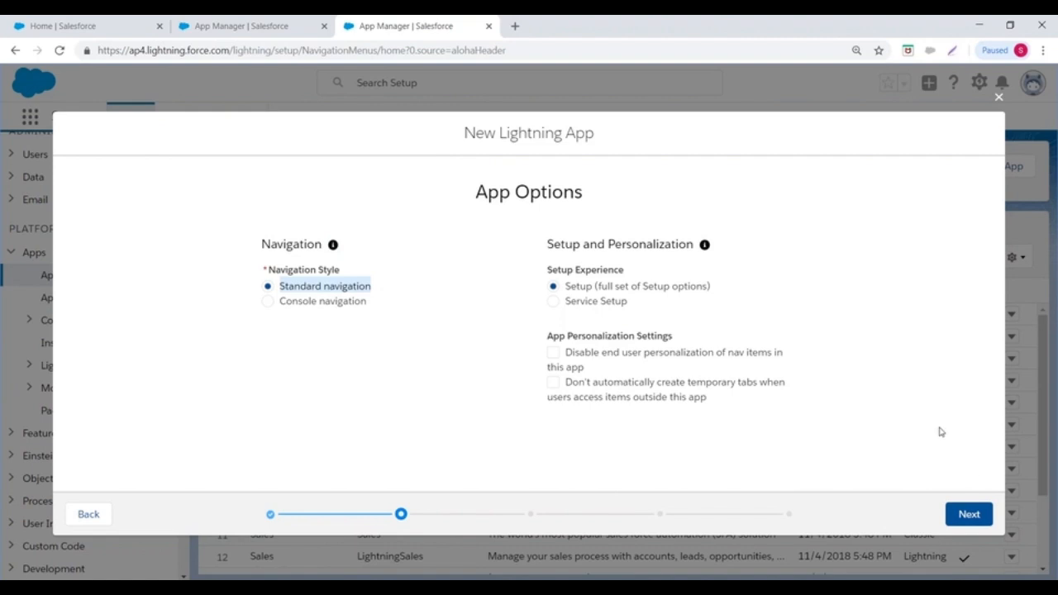
{"action": "left_click", "coordinate": [968, 514]}
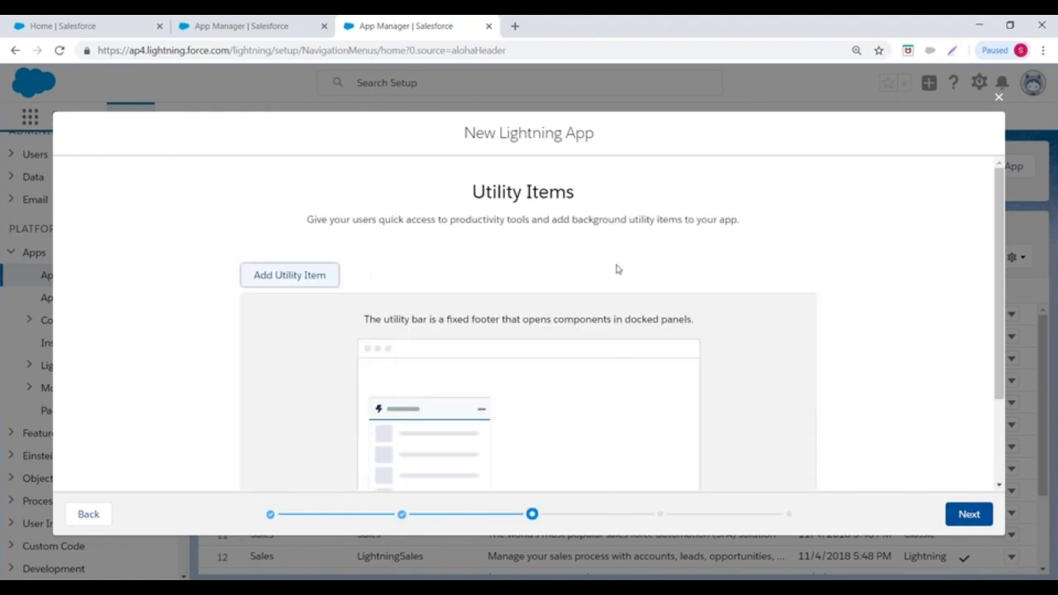
{"action": "scroll", "coordinate": [617, 267], "scroll_direction": "down", "scroll_amount": 3}
- Add Notes and Rich Text as utility items, then continue to Navigation Items
{"action": "left_click", "coordinate": [279, 161]}
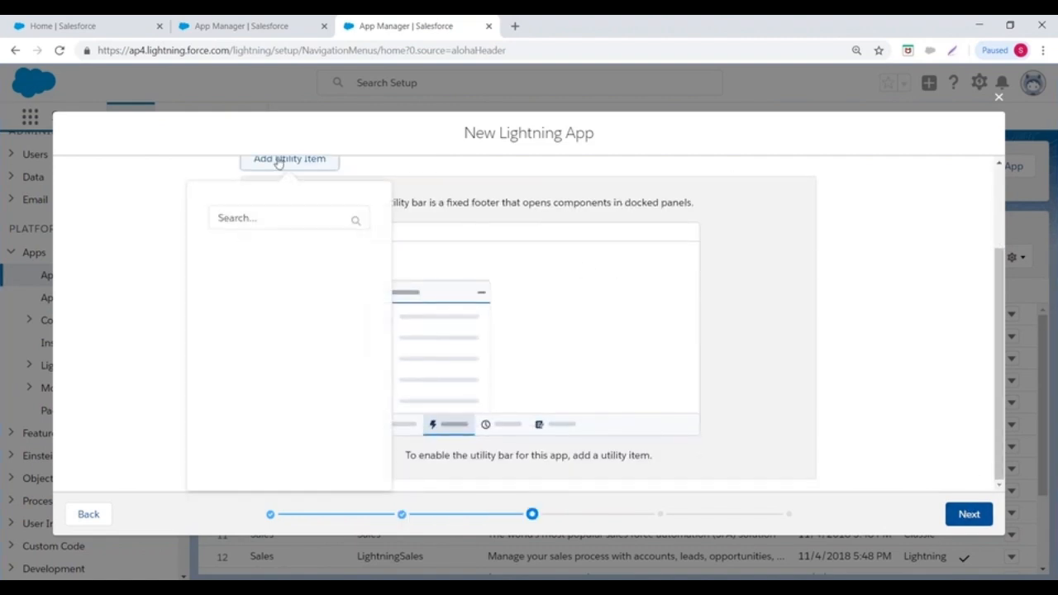
{"action": "scroll", "coordinate": [300, 355], "scroll_direction": "down", "scroll_amount": 4}
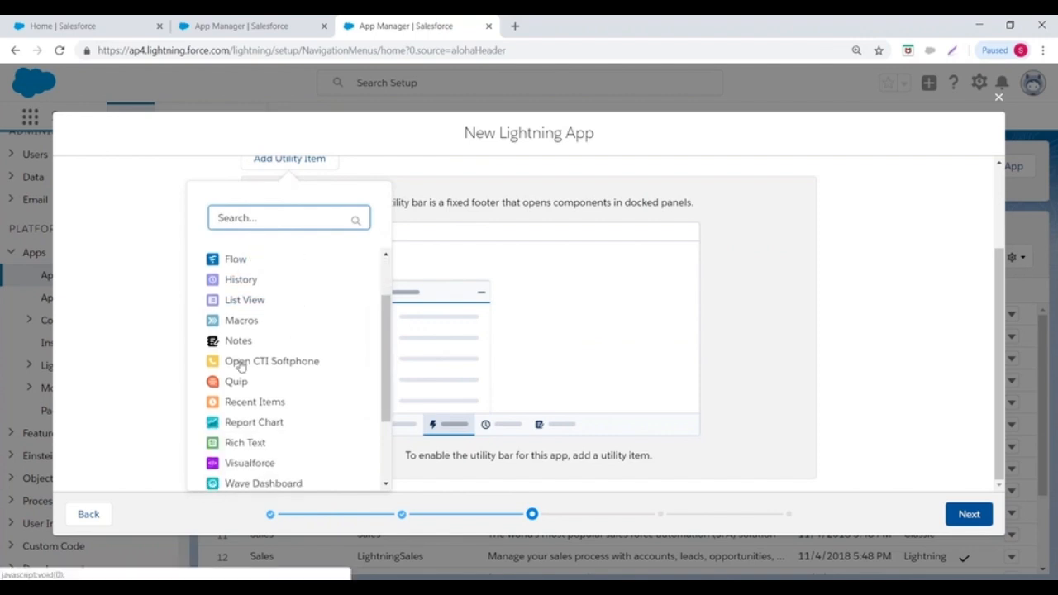
{"action": "left_click", "coordinate": [237, 269]}
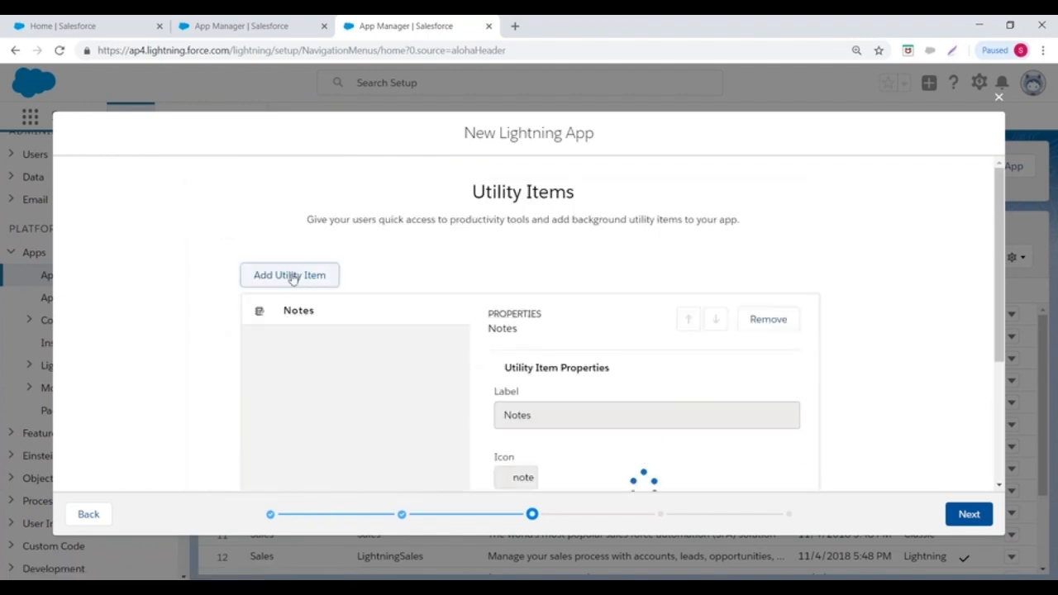
{"action": "left_click", "coordinate": [331, 280]}
{"action": "scroll", "coordinate": [453, 253], "scroll_direction": "down", "scroll_amount": 3}
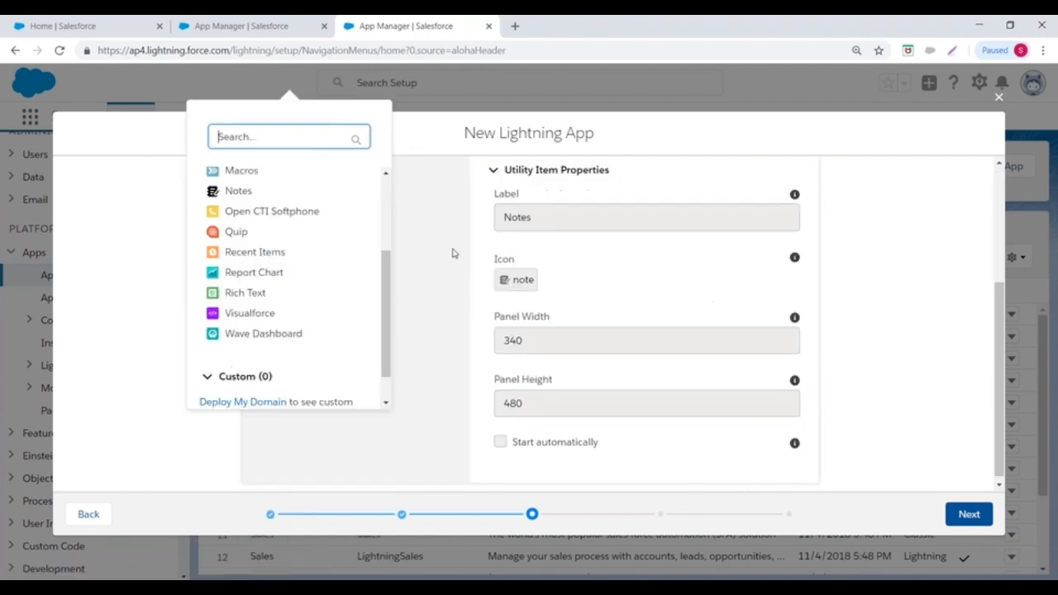
{"action": "left_click", "coordinate": [230, 289]}
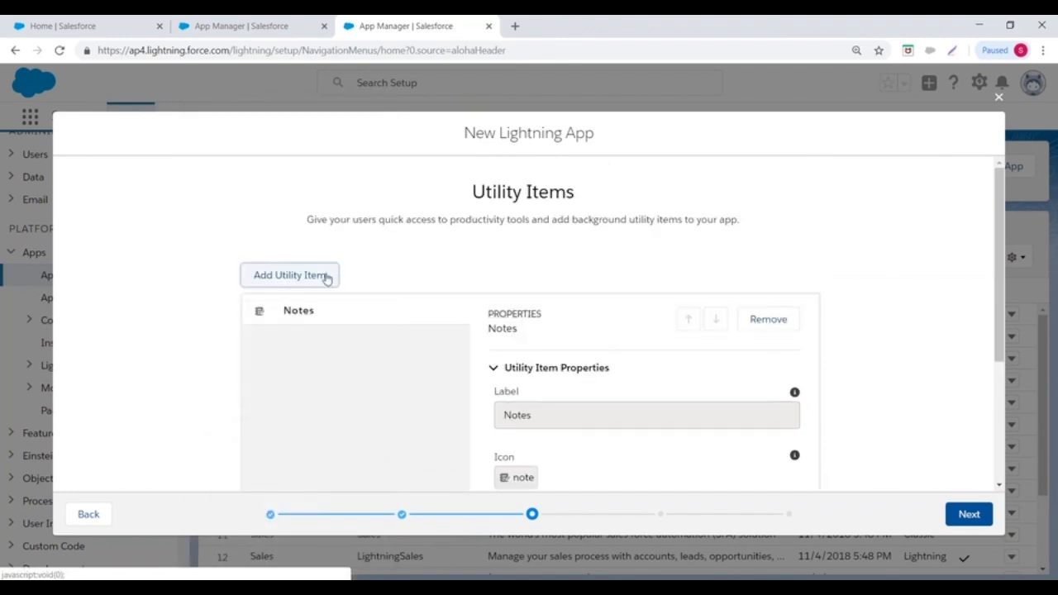
{"action": "scroll", "coordinate": [383, 278], "scroll_direction": "down", "scroll_amount": 3}
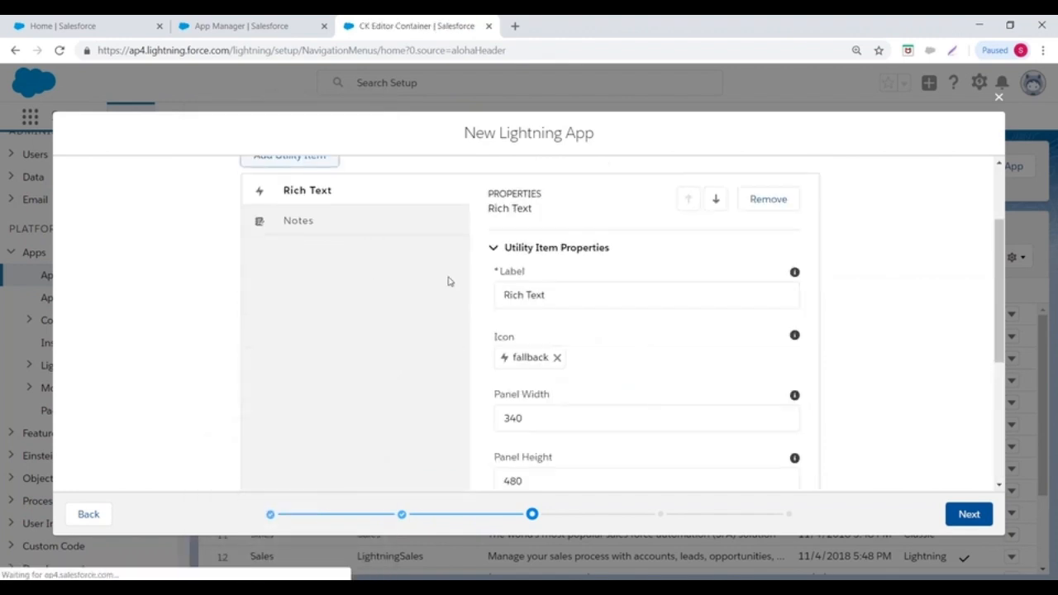
{"action": "scroll", "coordinate": [424, 270], "scroll_direction": "down", "scroll_amount": 5}
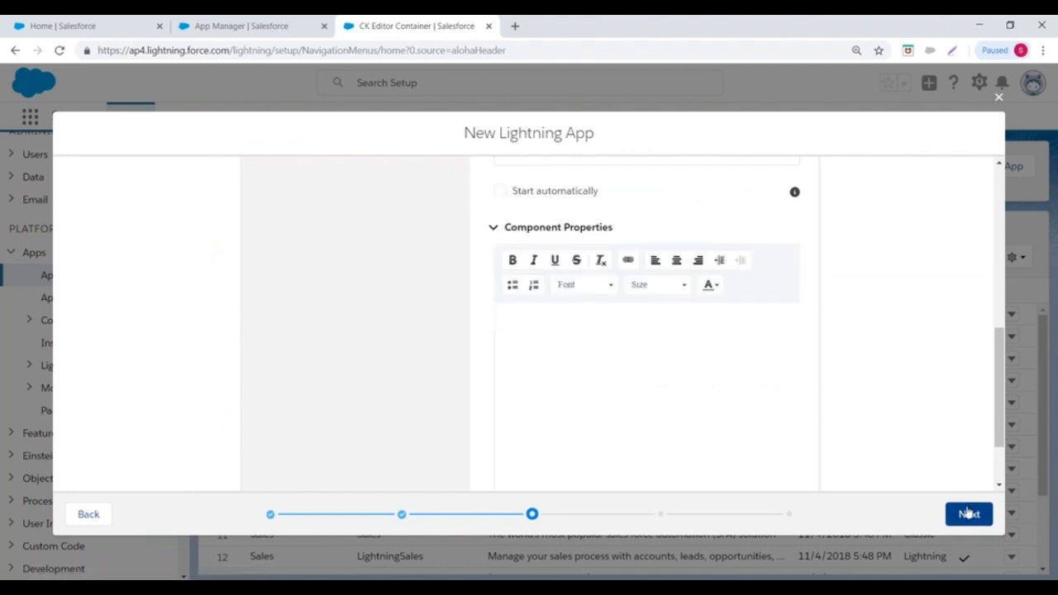
{"action": "left_click", "coordinate": [969, 513]}
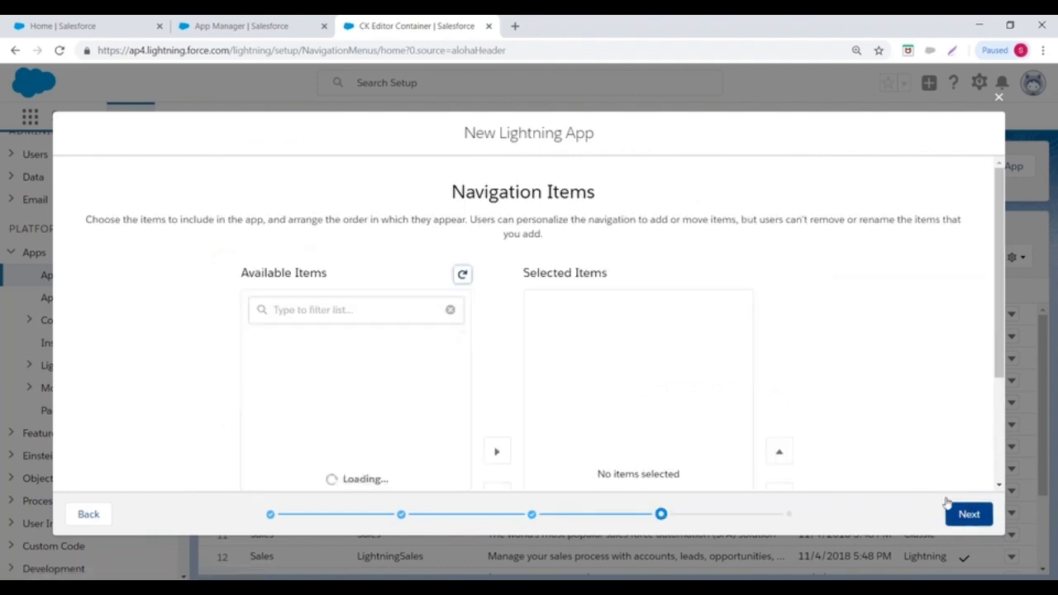
- Add Accounts, Contacts and Leads to the app's selected navigation items
{"action": "left_click", "coordinate": [275, 307]}
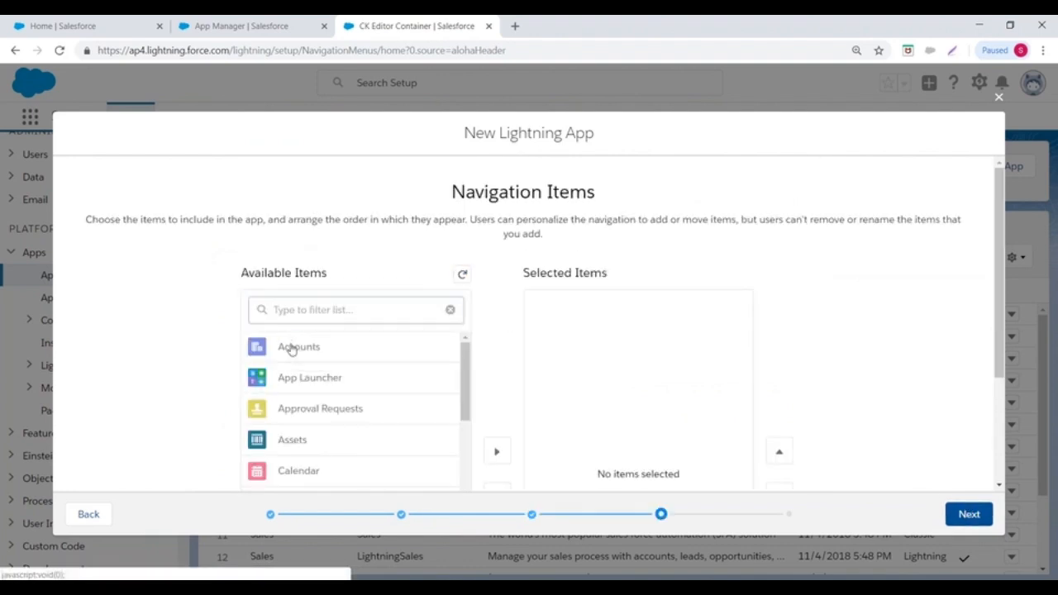
{"action": "left_click", "coordinate": [290, 346]}
{"action": "left_click", "coordinate": [498, 312]}
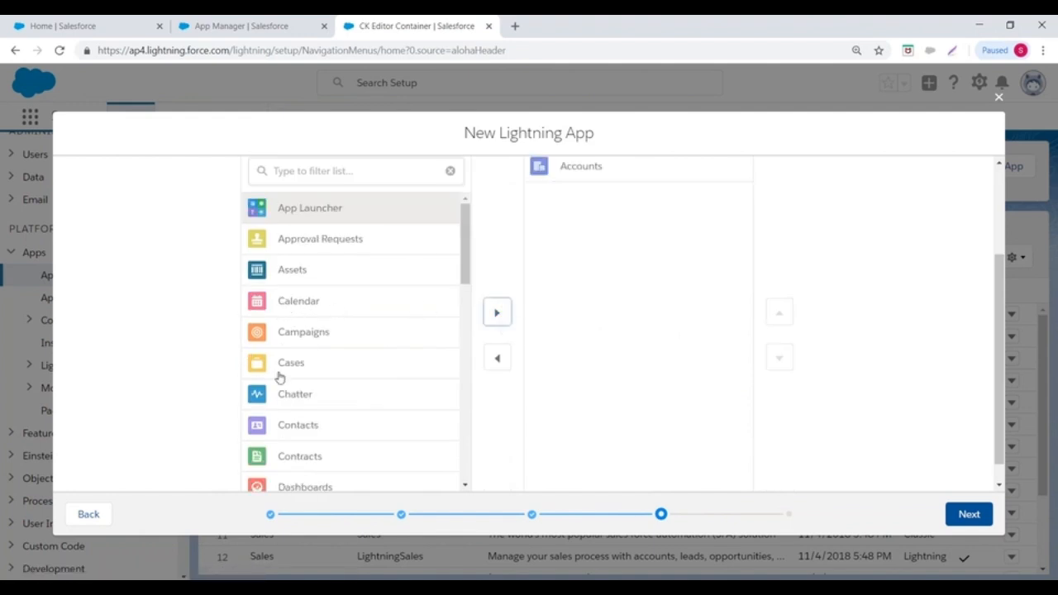
{"action": "scroll", "coordinate": [365, 322], "scroll_direction": "down", "scroll_amount": 1}
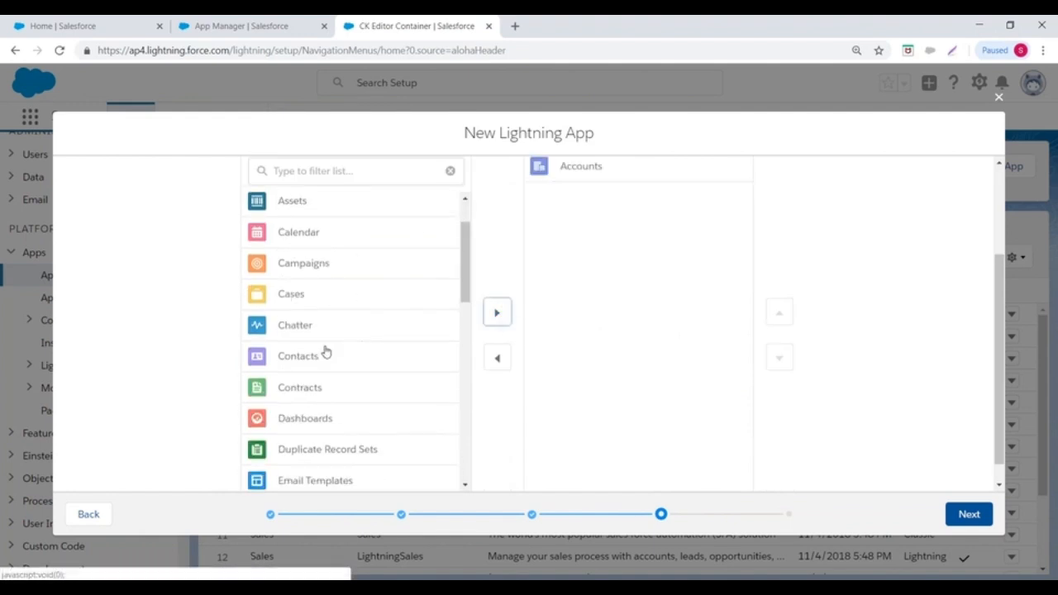
{"action": "left_click", "coordinate": [323, 354]}
{"action": "left_click", "coordinate": [497, 312]}
{"action": "scroll", "coordinate": [364, 335], "scroll_direction": "down", "scroll_amount": 3}
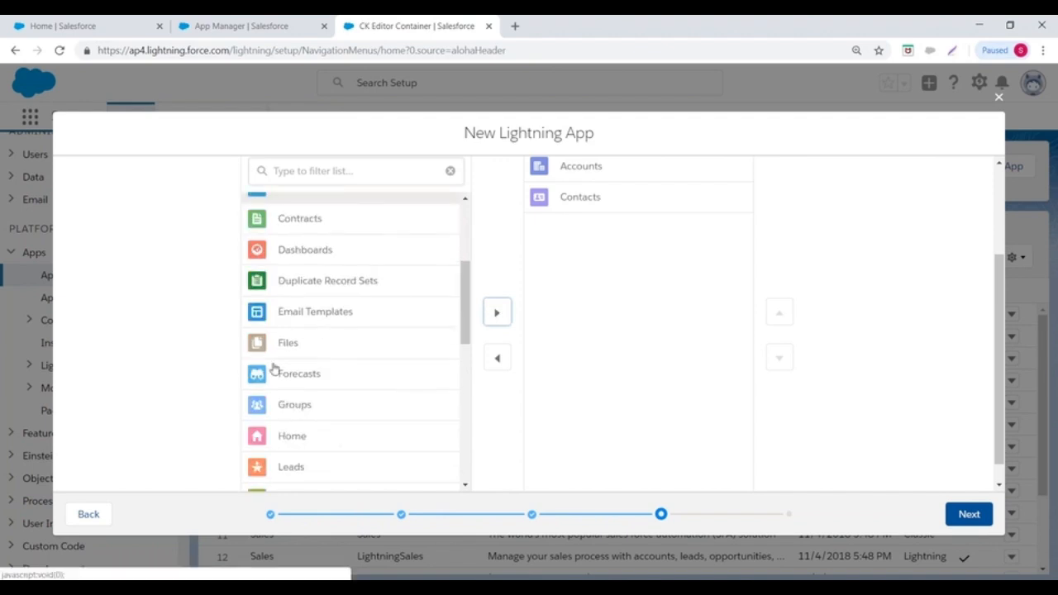
{"action": "left_click", "coordinate": [301, 398]}
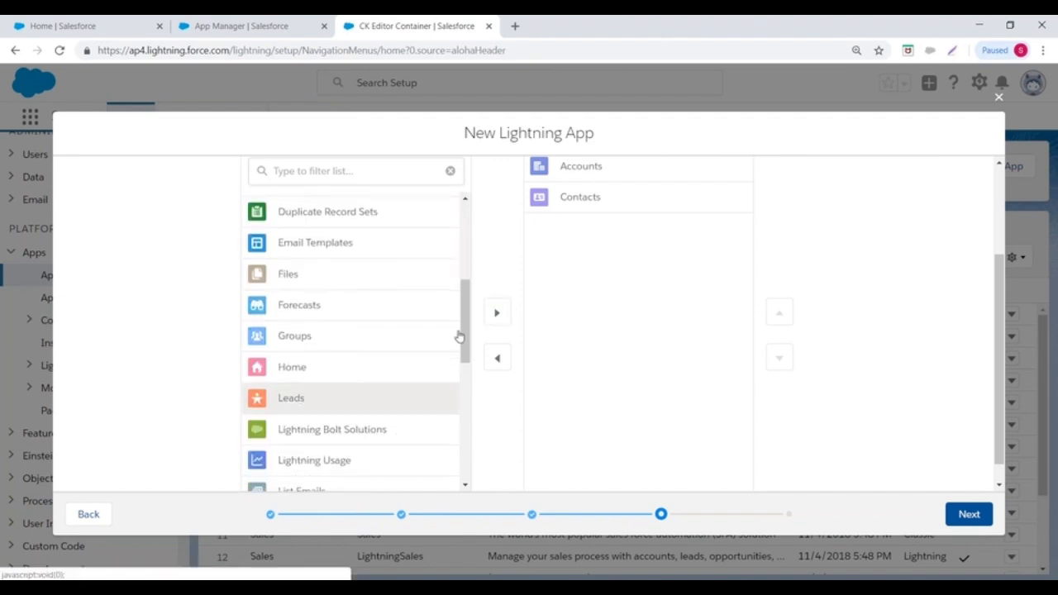
{"action": "left_click", "coordinate": [496, 312]}
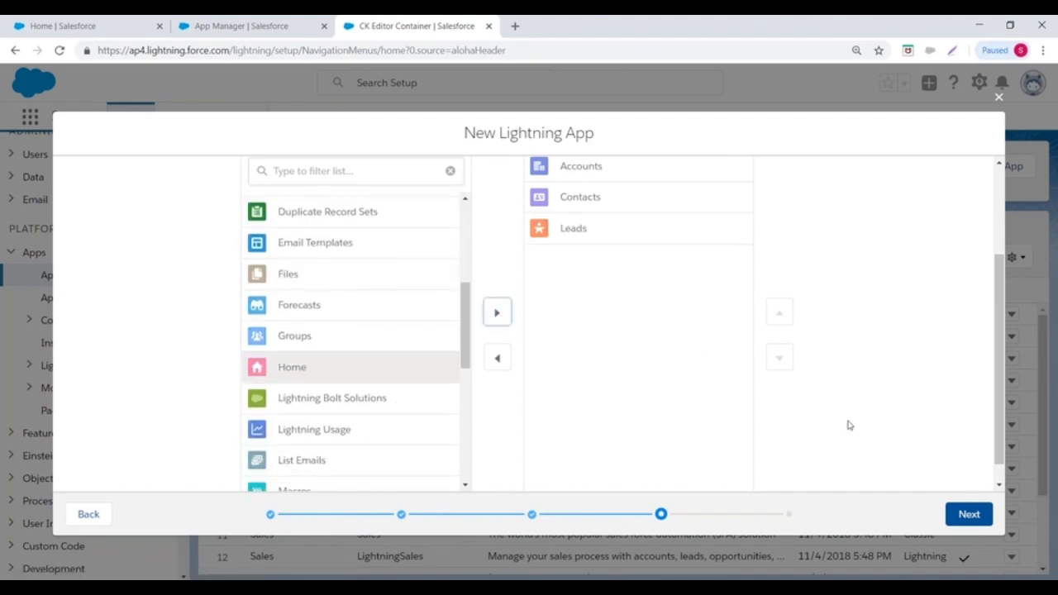
- Give the System Administrator profile access to the app and save it
{"action": "left_click", "coordinate": [969, 514]}
{"action": "scroll", "coordinate": [521, 289], "scroll_direction": "down", "scroll_amount": 3}
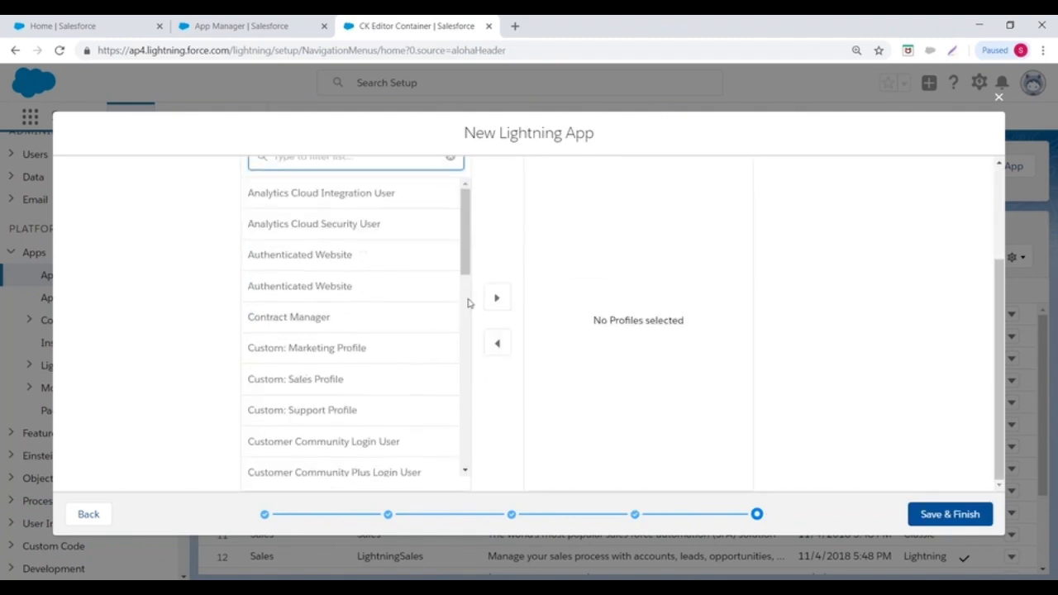
{"action": "left_click_drag", "start_coordinate": [466, 259], "coordinate": [455, 488]}
{"action": "left_click", "coordinate": [370, 462]}
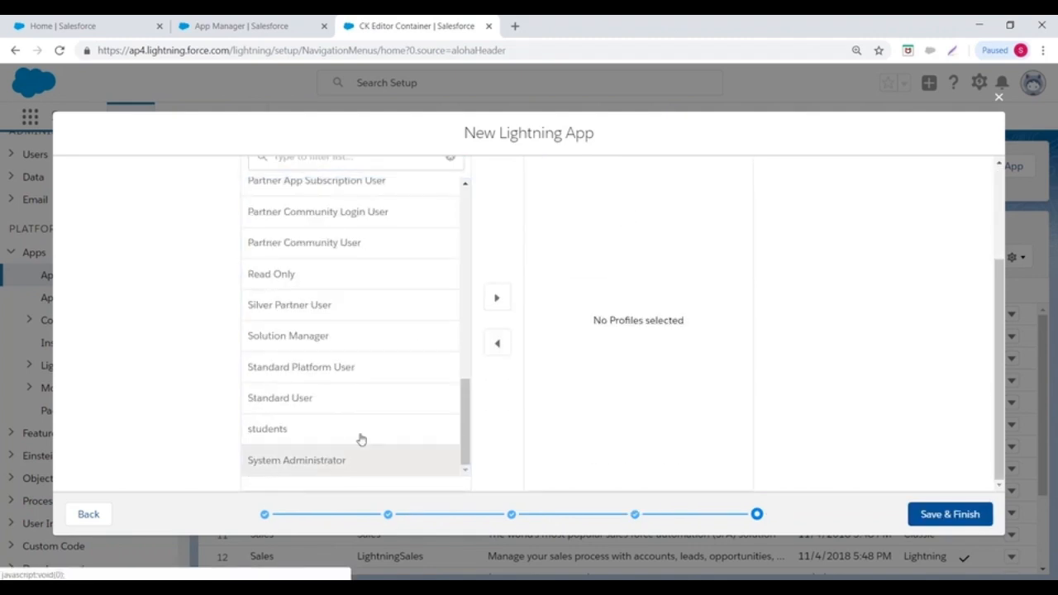
{"action": "left_click", "coordinate": [497, 298]}
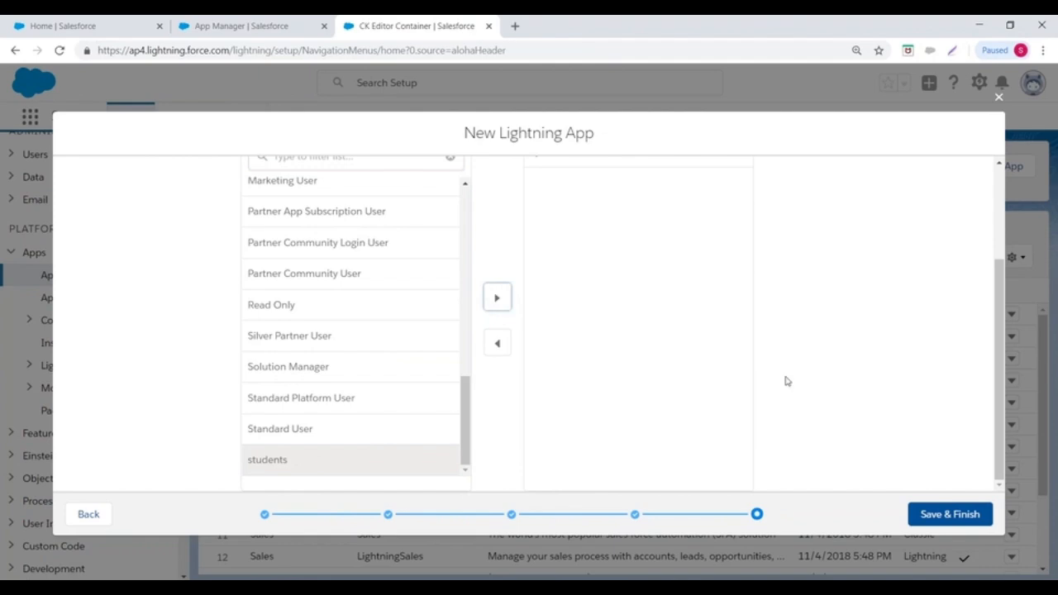
{"action": "left_click", "coordinate": [942, 511]}
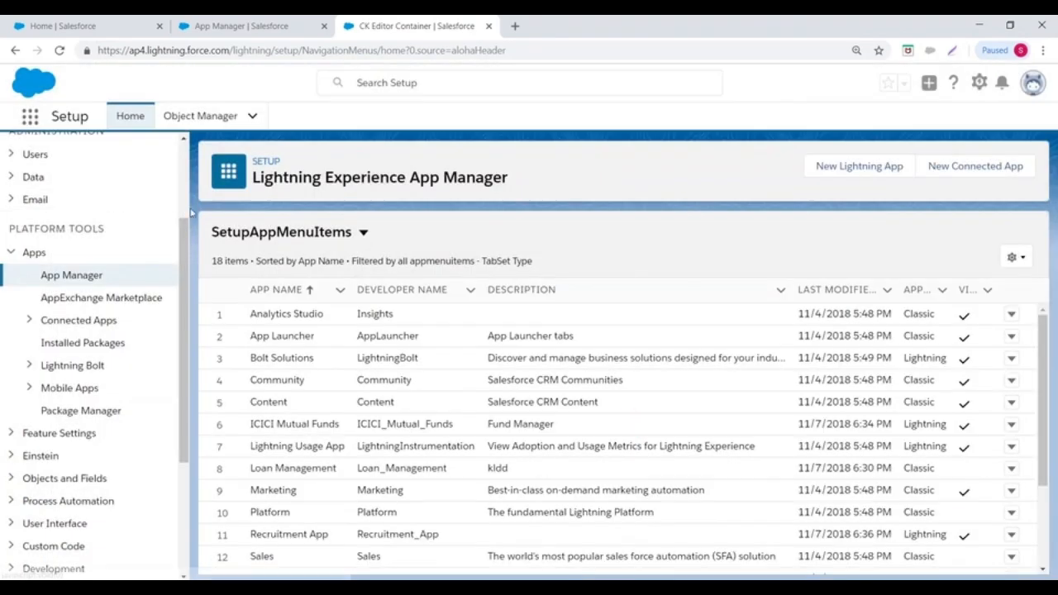
- Launch Recruitment App from the App Launcher's list of all apps
{"action": "left_click", "coordinate": [30, 116]}
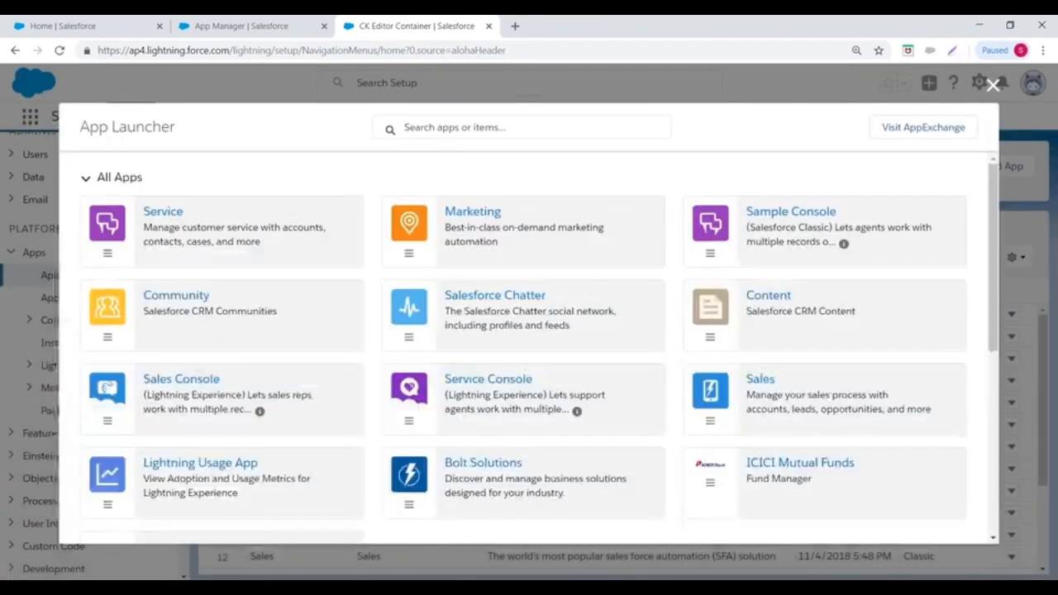
{"action": "scroll", "coordinate": [763, 373], "scroll_direction": "down", "scroll_amount": 3}
{"action": "scroll", "coordinate": [559, 340], "scroll_direction": "up", "scroll_amount": 1}
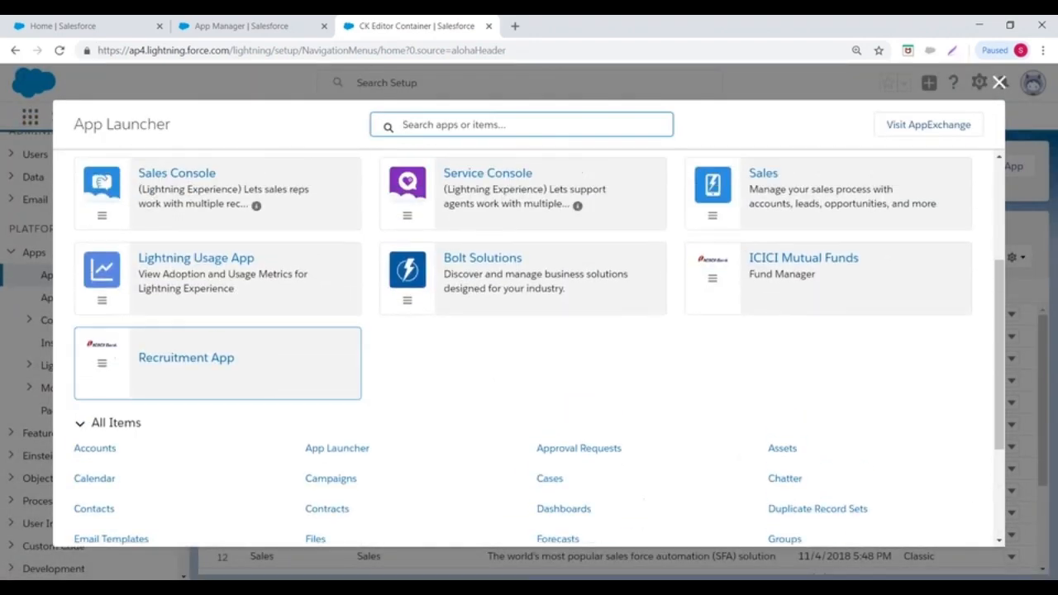
{"action": "left_click", "coordinate": [193, 357]}
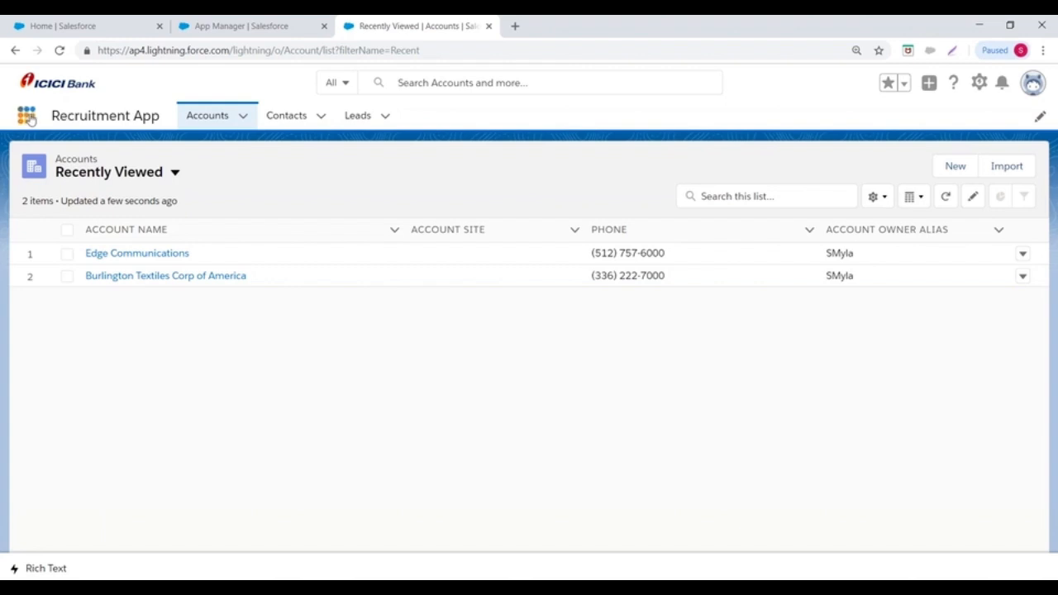
- Open Setup in a new tab and go to Apps > App Manager
{"action": "left_click", "coordinate": [978, 83]}
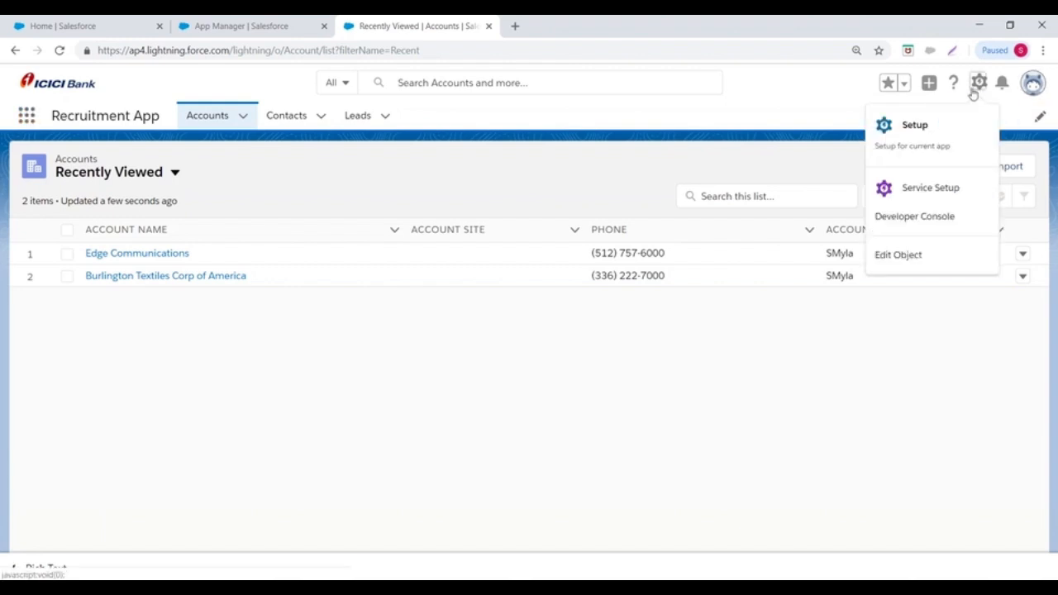
{"action": "left_click", "coordinate": [914, 128]}
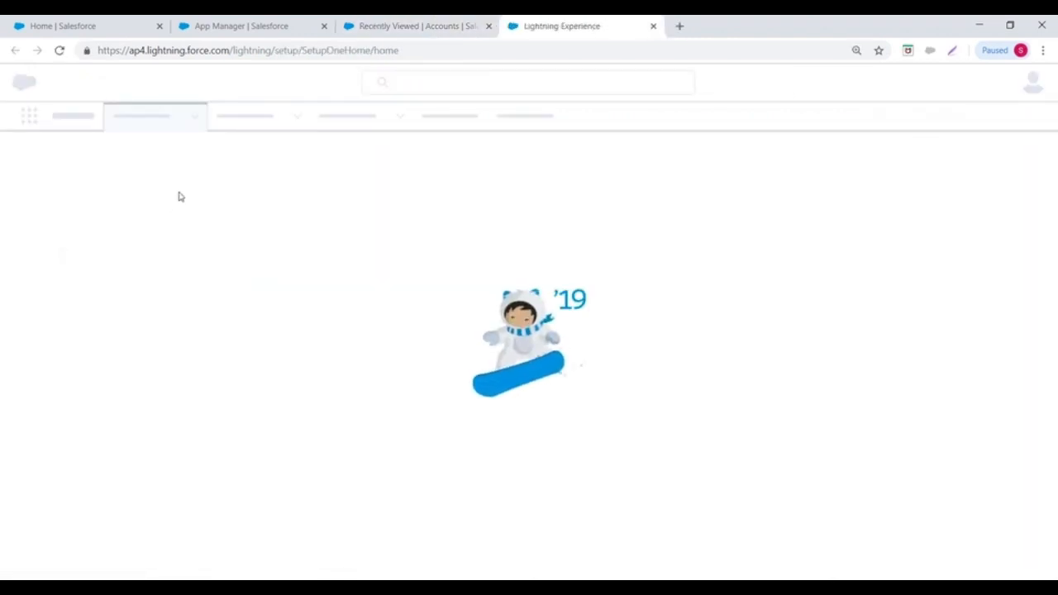
{"action": "scroll", "coordinate": [95, 256], "scroll_direction": "down", "scroll_amount": 2}
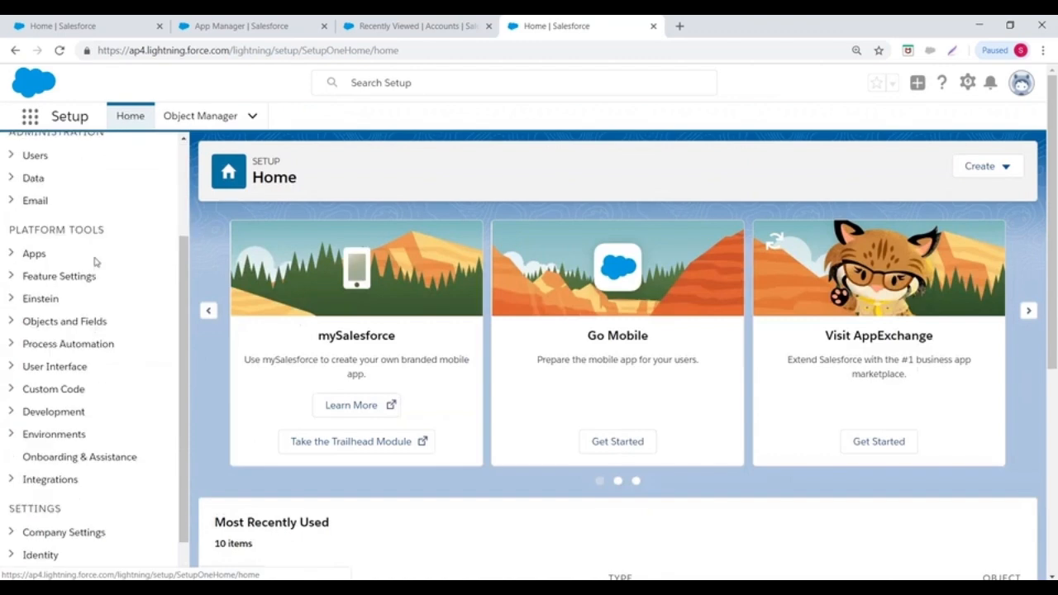
{"action": "left_click", "coordinate": [10, 253]}
{"action": "scroll", "coordinate": [125, 224], "scroll_direction": "down", "scroll_amount": 2}
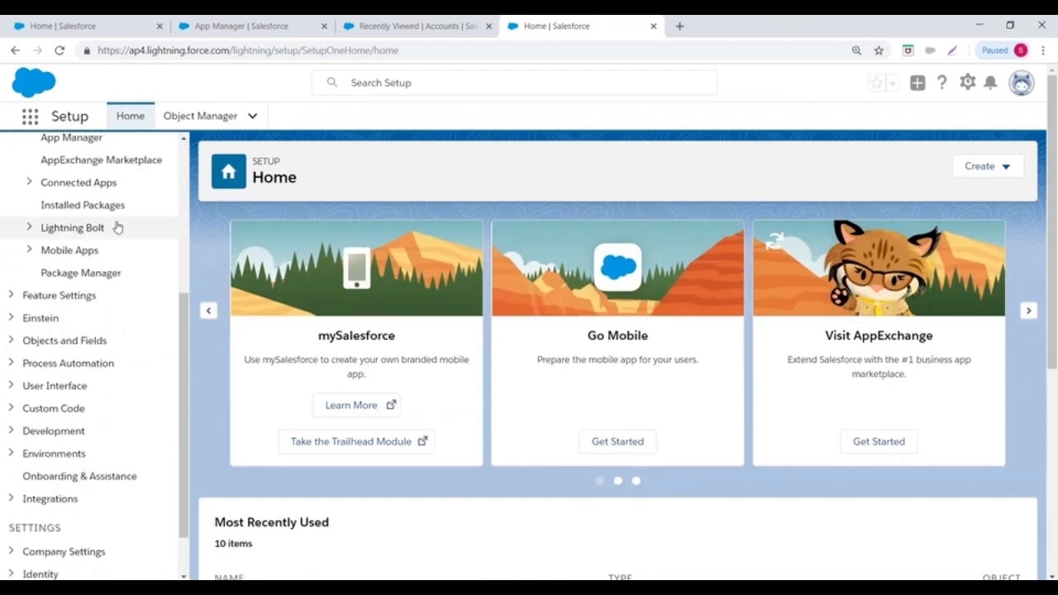
{"action": "scroll", "coordinate": [118, 226], "scroll_direction": "up", "scroll_amount": 1}
{"action": "left_click", "coordinate": [68, 208]}
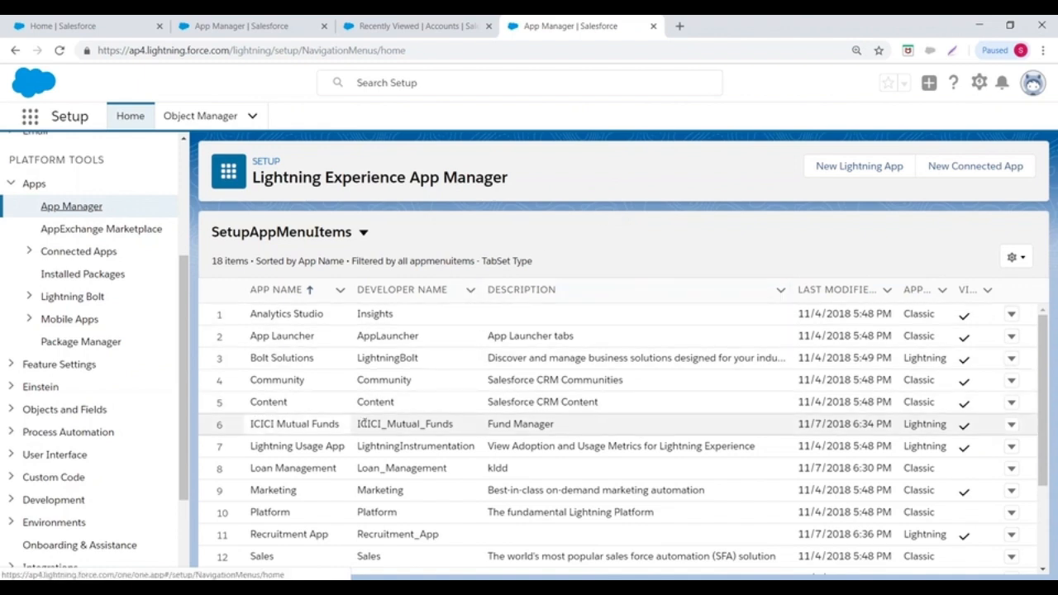
- Delete the ICICI Mutual Funds app and confirm the deletion
{"action": "left_click", "coordinate": [1009, 427]}
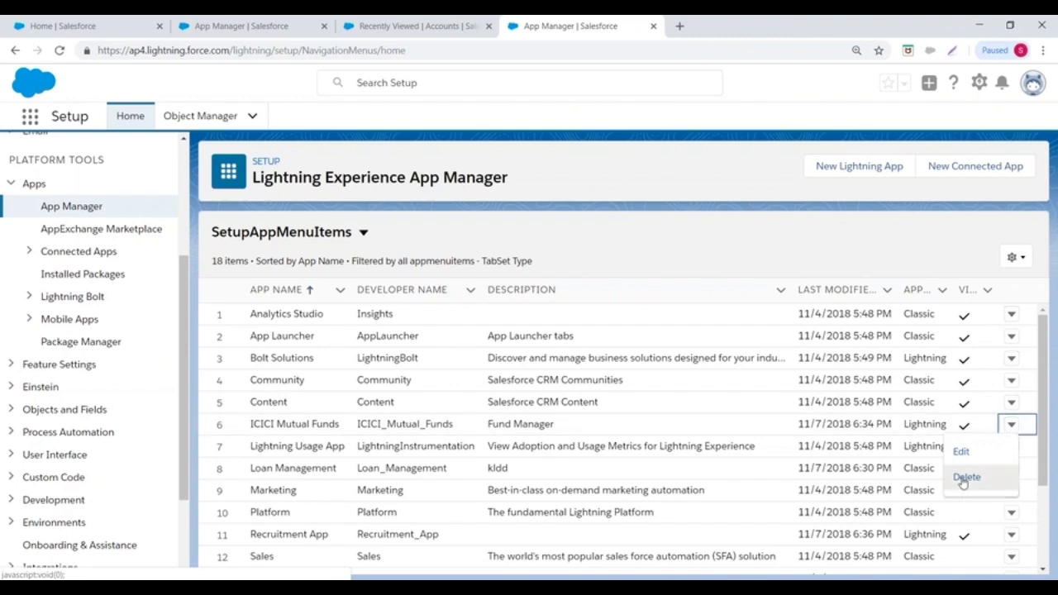
{"action": "left_click", "coordinate": [963, 481]}
{"action": "left_click", "coordinate": [732, 366]}
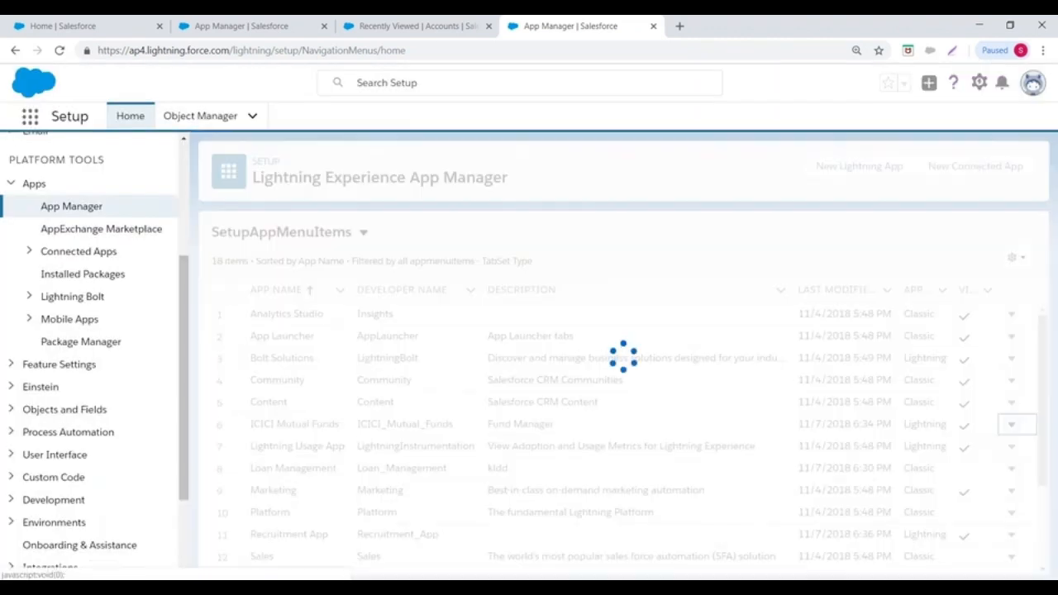
- Delete Recruitment App and zoom out to view the remaining apps
{"action": "scroll", "coordinate": [769, 511], "scroll_direction": "down", "scroll_amount": 1}
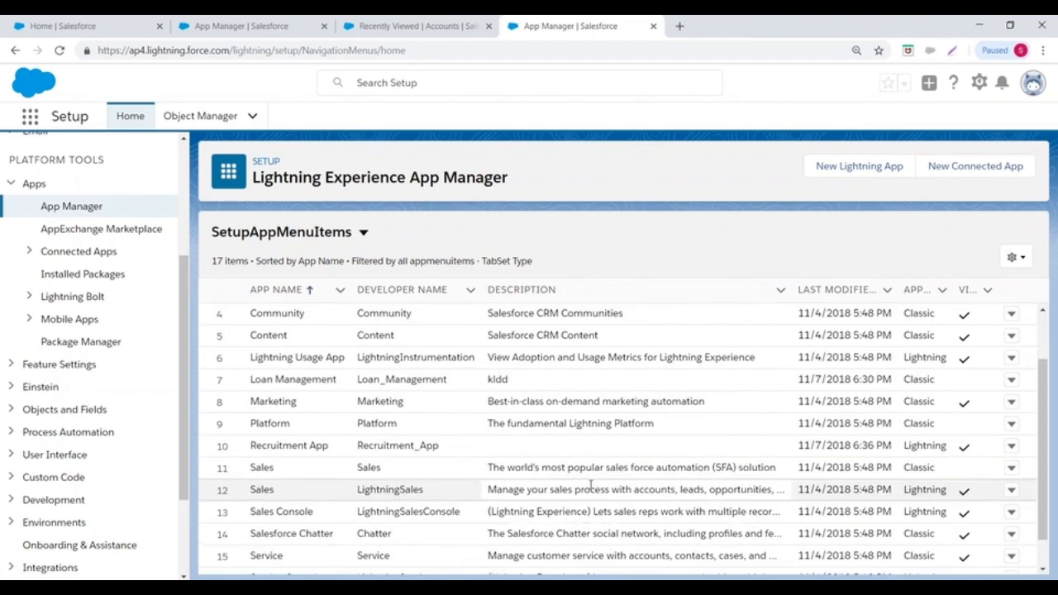
{"action": "scroll", "coordinate": [909, 468], "scroll_direction": "up", "scroll_amount": 1}
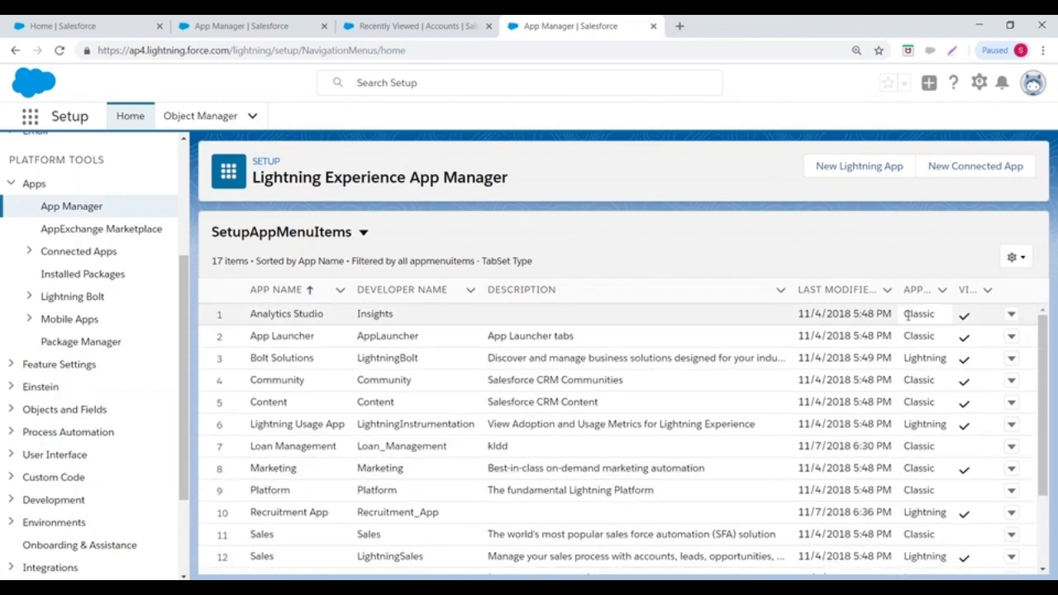
{"action": "scroll", "coordinate": [916, 450], "scroll_direction": "up", "scroll_amount": 3}
{"action": "scroll", "coordinate": [915, 450], "scroll_direction": "right", "scroll_amount": 2}
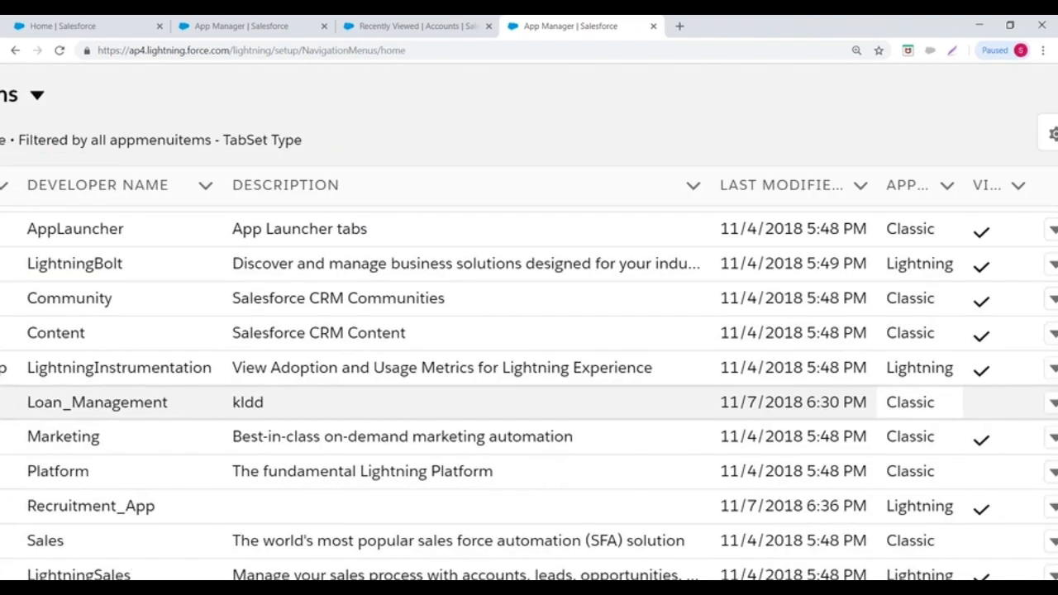
{"action": "scroll", "coordinate": [872, 327], "scroll_direction": "up", "scroll_amount": 3}
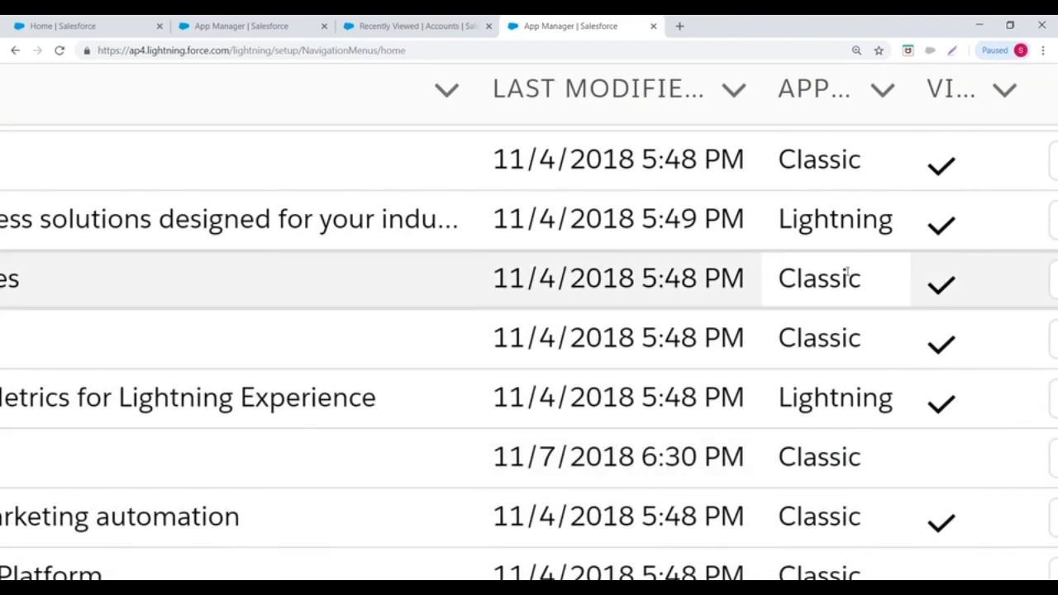
{"action": "scroll", "coordinate": [846, 273], "scroll_direction": "left", "scroll_amount": 3}
{"action": "scroll", "coordinate": [846, 272], "scroll_direction": "down", "scroll_amount": 3}
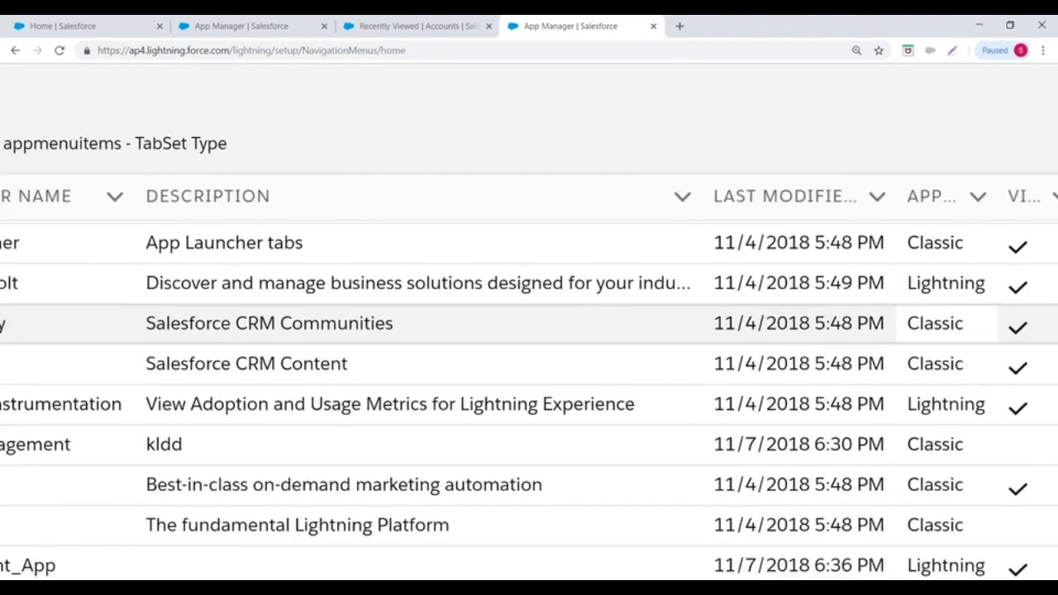
{"action": "scroll", "coordinate": [528, 355], "scroll_direction": "left", "scroll_amount": 2}
{"action": "scroll", "coordinate": [529, 356], "scroll_direction": "down", "scroll_amount": 5}
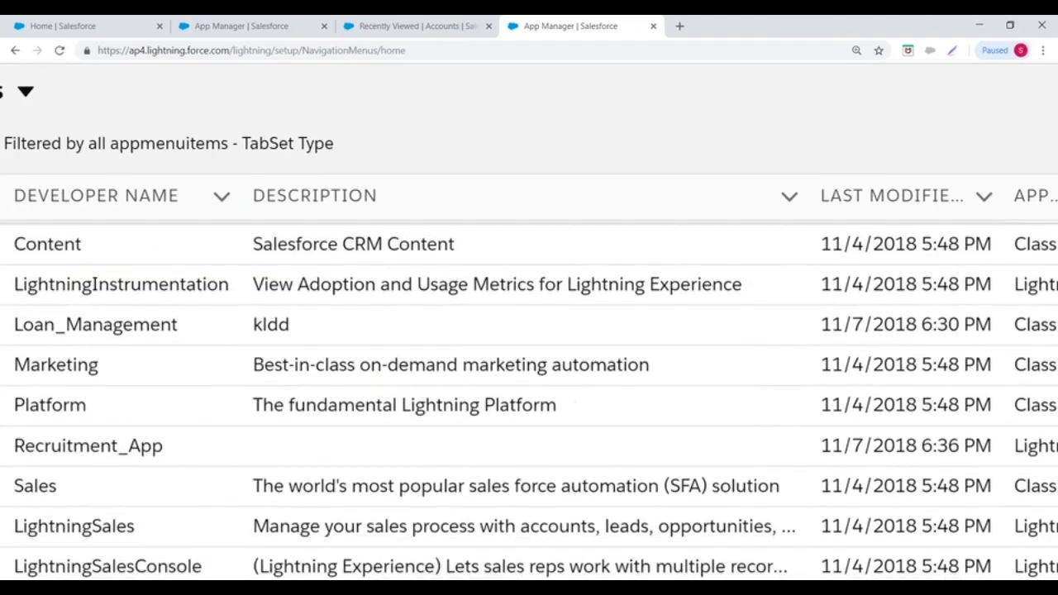
{"action": "scroll", "coordinate": [529, 404], "scroll_direction": "up", "scroll_amount": 1}
{"action": "scroll", "coordinate": [528, 355], "scroll_direction": "right", "scroll_amount": 3}
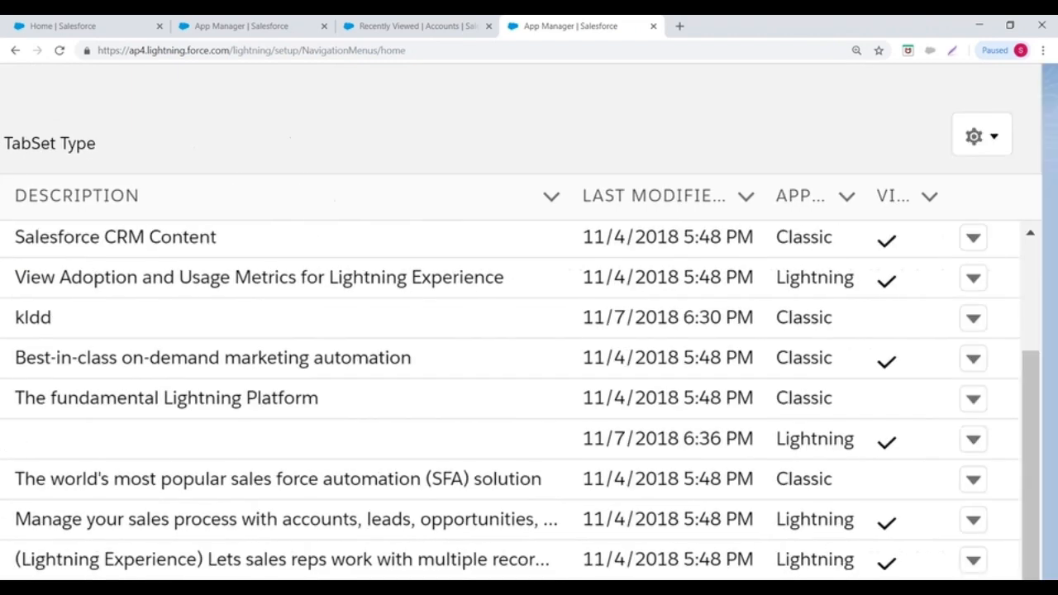
{"action": "left_click", "coordinate": [972, 438]}
{"action": "left_click", "coordinate": [972, 442]}
{"action": "left_click", "coordinate": [973, 443]}
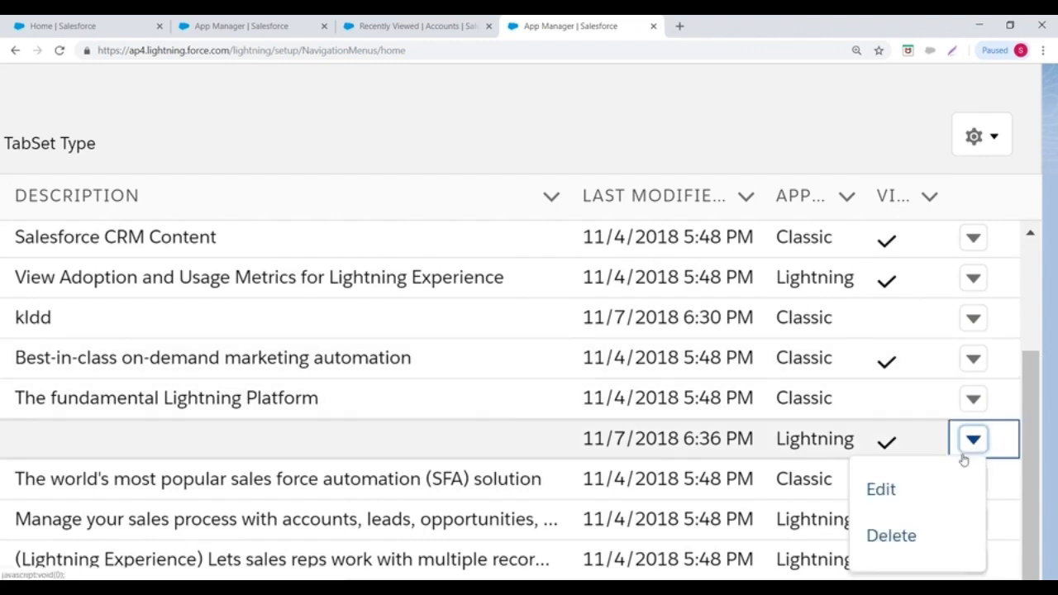
{"action": "left_click", "coordinate": [891, 535]}
{"action": "left_click", "coordinate": [486, 357]}
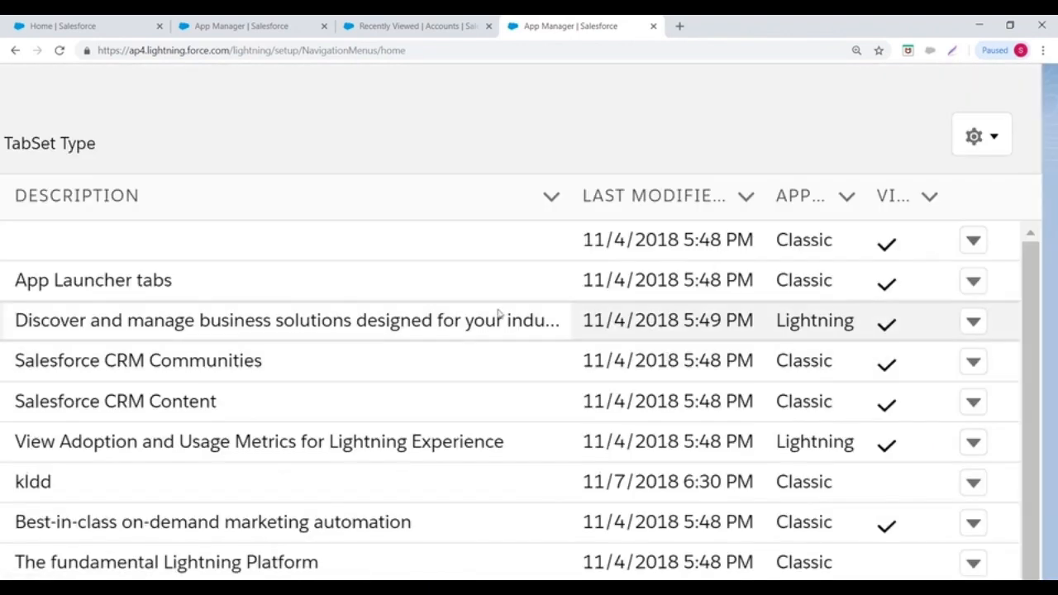
{"action": "key", "text": "ctrl+minus"}
{"action": "key", "text": "ctrl+minus"}
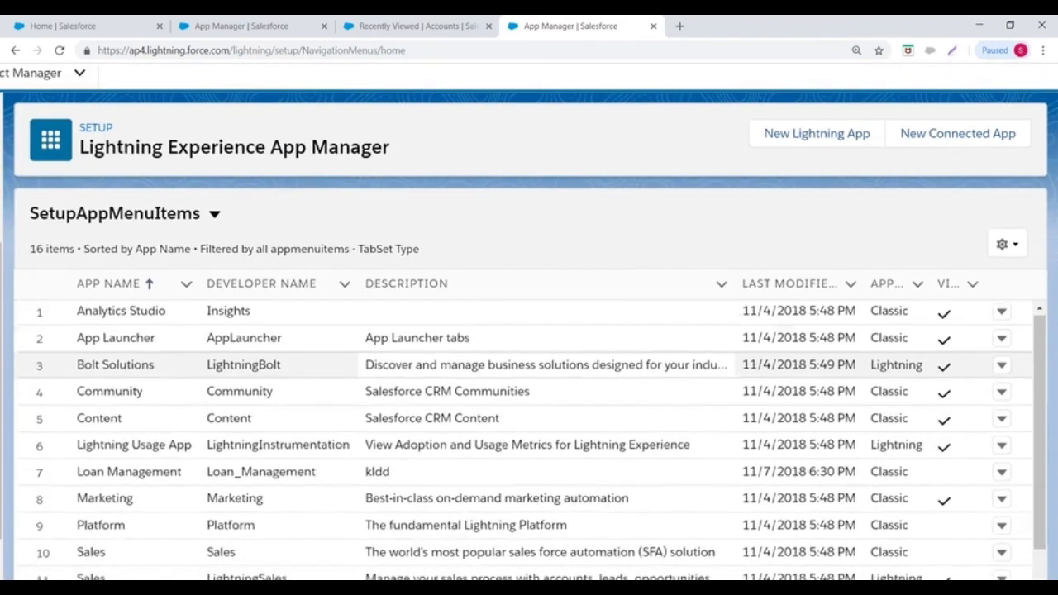
- Zoom out to review the App Manager list, then open Setup Home from the gear menu
{"action": "scroll", "coordinate": [528, 438], "scroll_direction": "down", "scroll_amount": 2}
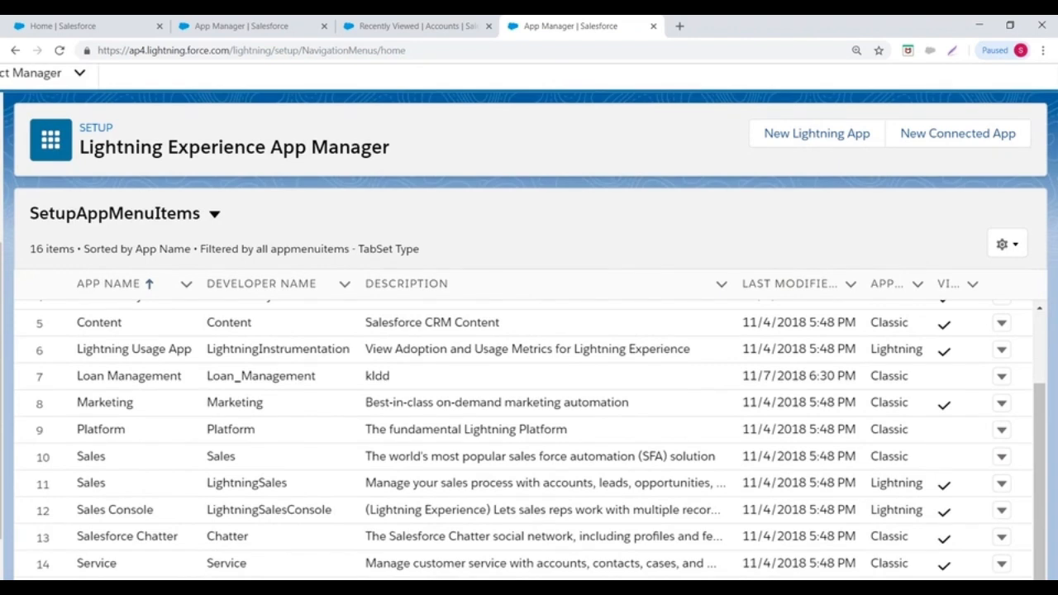
{"action": "scroll", "coordinate": [529, 371], "scroll_direction": "down", "scroll_amount": 1}
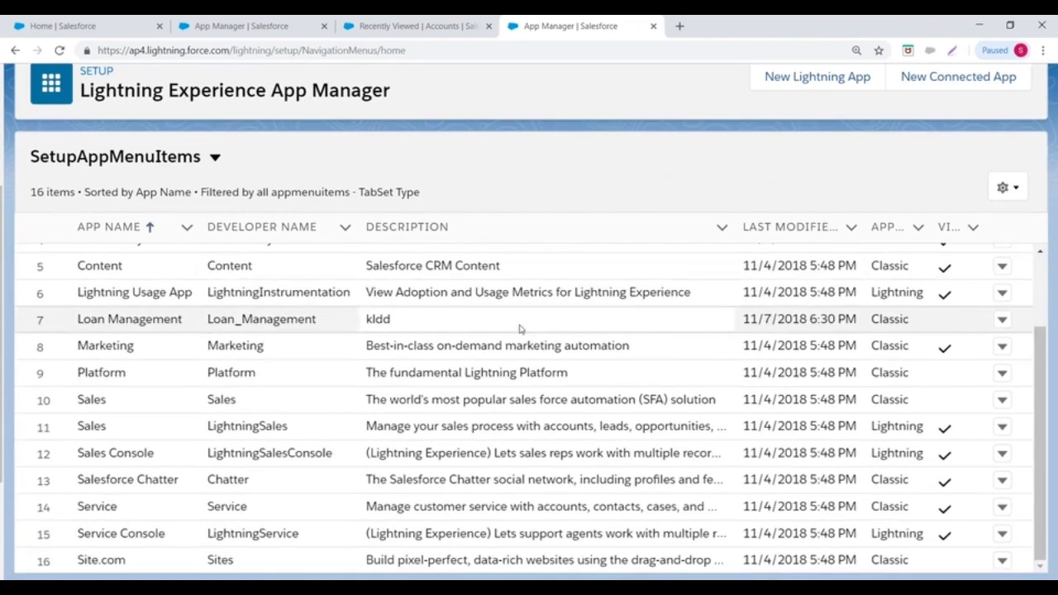
{"action": "scroll", "coordinate": [567, 274], "scroll_direction": "up", "scroll_amount": 3}
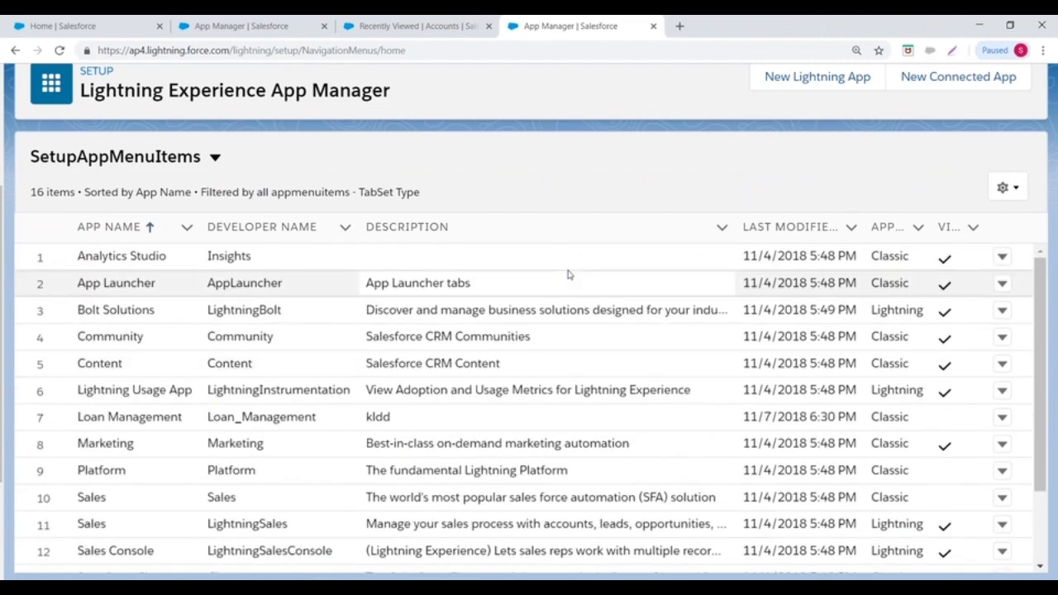
{"action": "scroll", "coordinate": [567, 274], "scroll_direction": "up", "scroll_amount": 2}
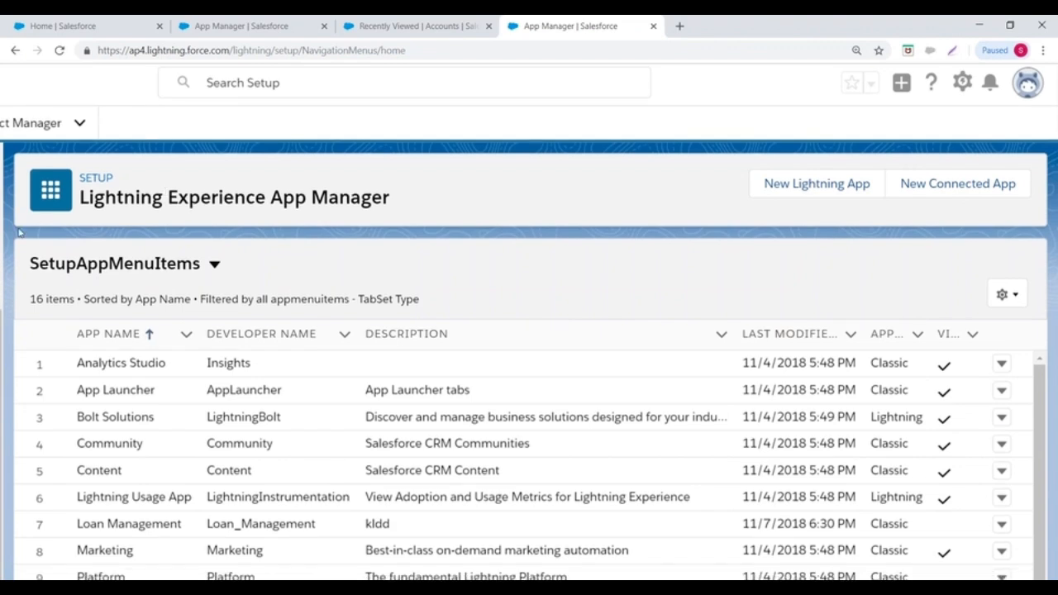
{"action": "scroll", "coordinate": [165, 197], "scroll_direction": "down", "scroll_amount": 1}
{"action": "key", "text": "ctrl+minus"}
{"action": "scroll", "coordinate": [620, 438], "scroll_direction": "down", "scroll_amount": 2}
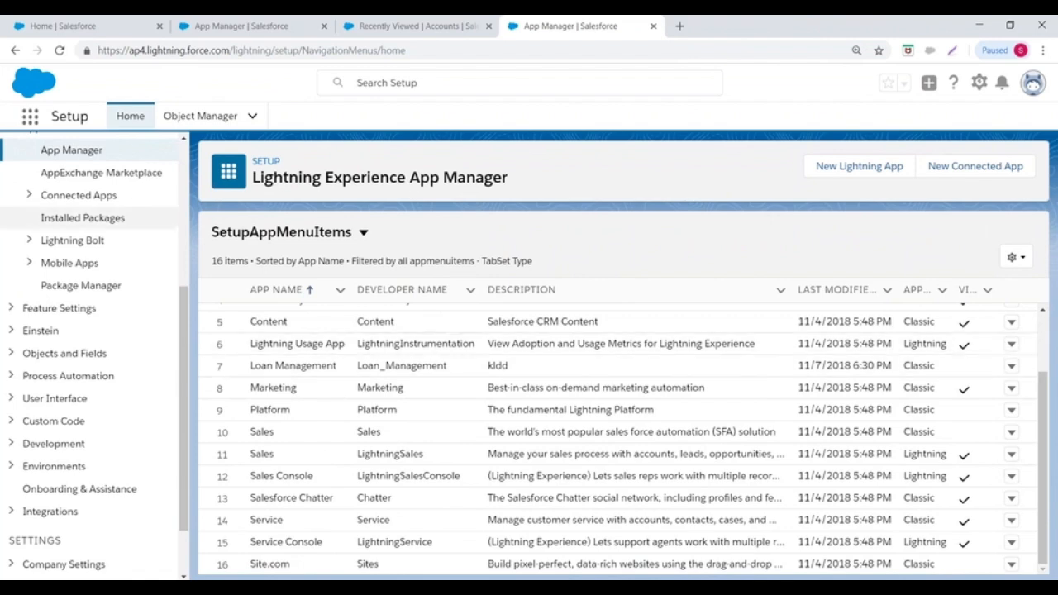
{"action": "left_click", "coordinate": [979, 83]}
{"action": "left_click", "coordinate": [915, 125]}
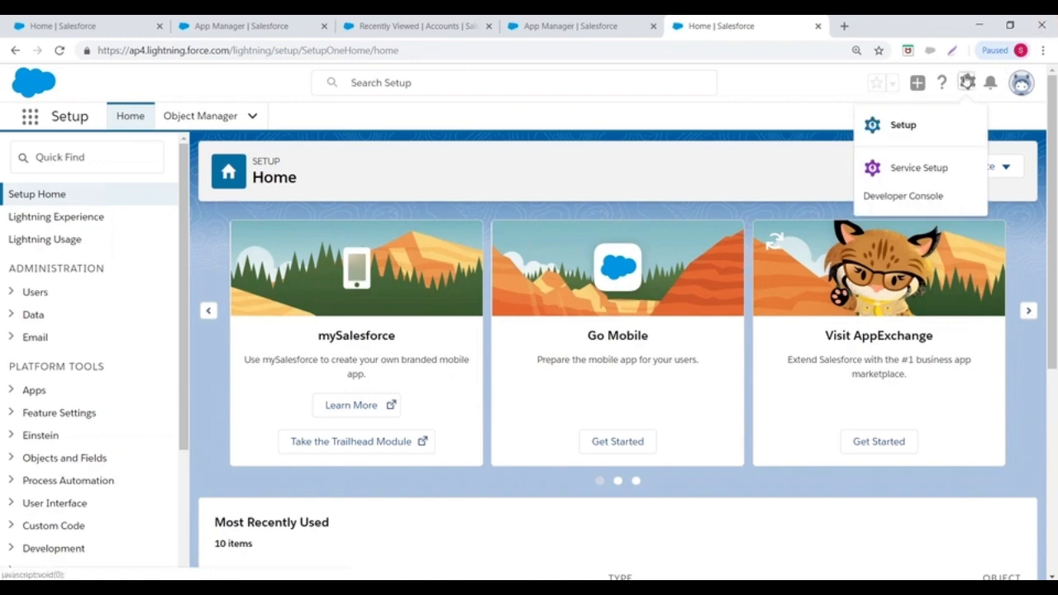
- Open another Setup Home tab and switch to Salesforce Classic from the profile menu
{"action": "left_click", "coordinate": [967, 82]}
{"action": "left_click", "coordinate": [899, 125]}
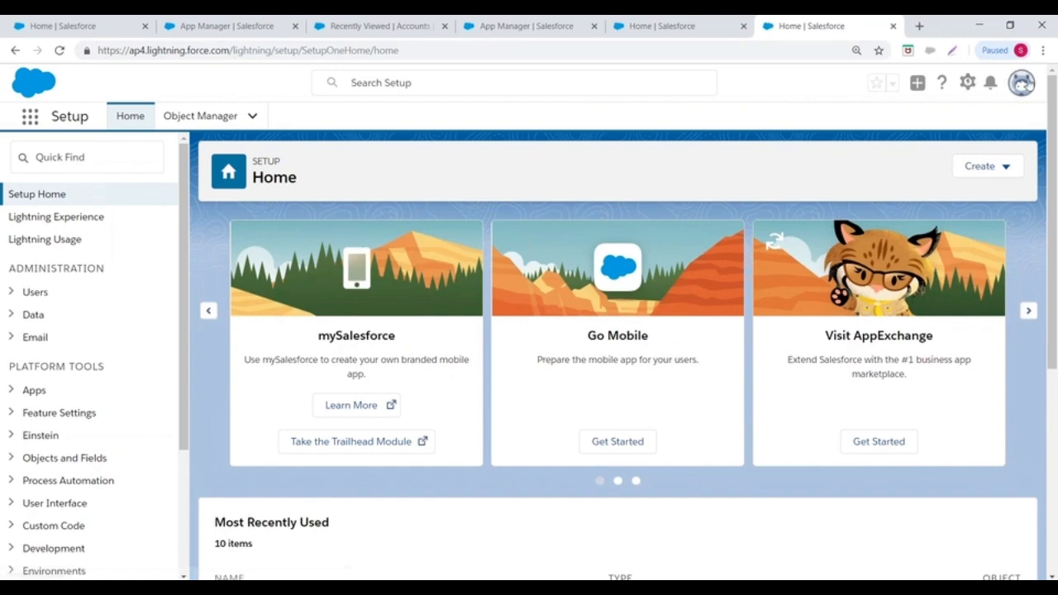
{"action": "left_click", "coordinate": [1022, 84]}
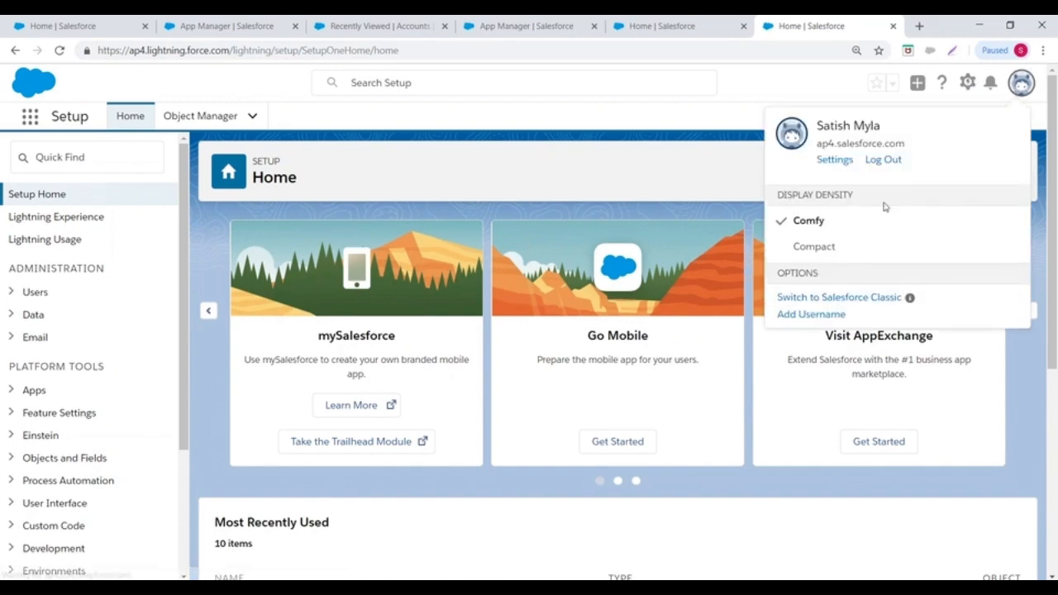
{"action": "left_click", "coordinate": [841, 297]}
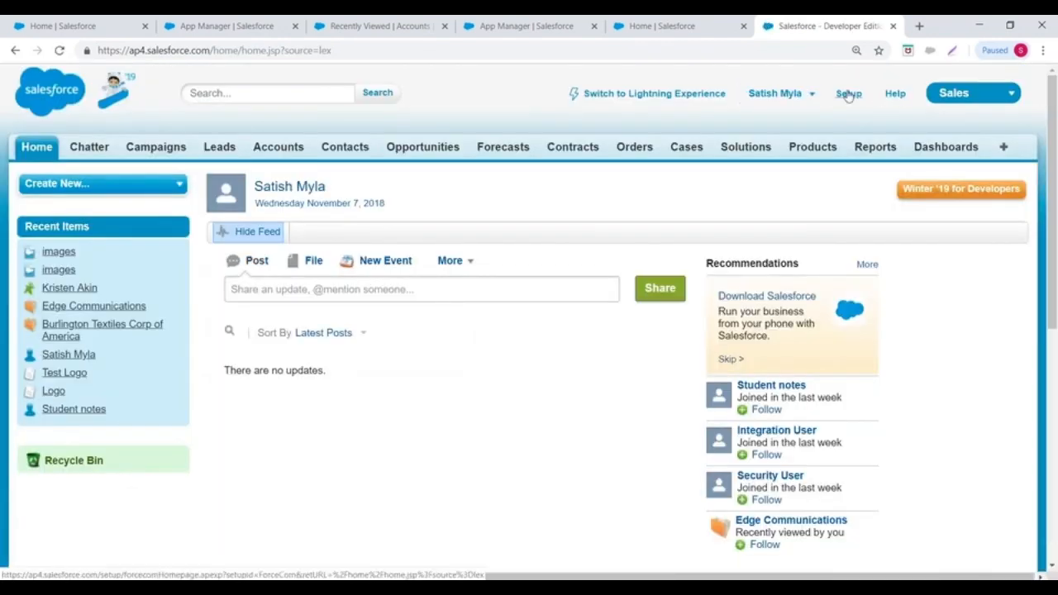
- Go to Setup > Create > Apps and edit the Loan Management app
{"action": "left_click", "coordinate": [848, 94]}
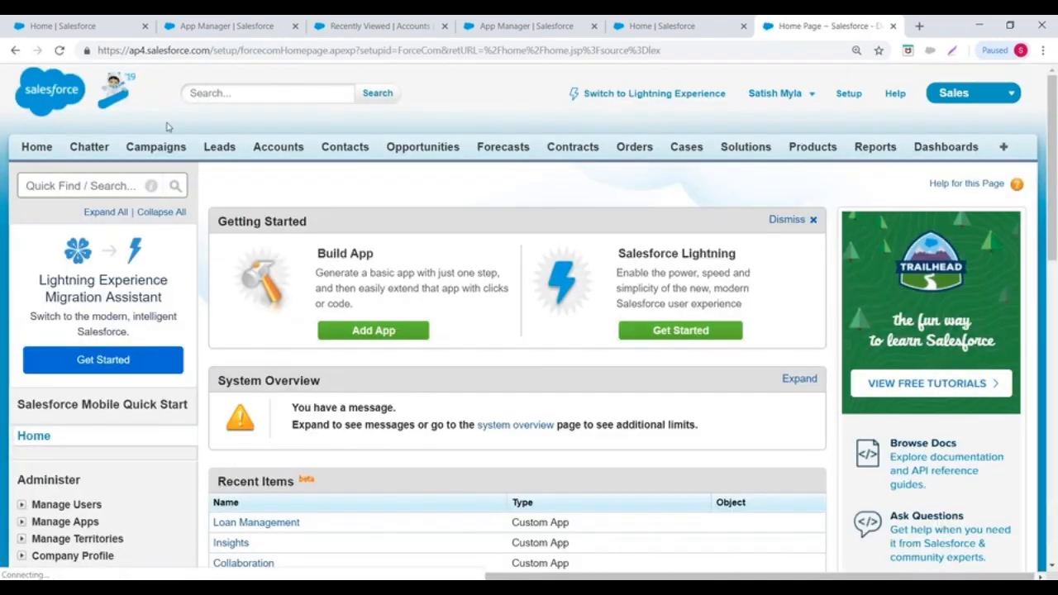
{"action": "scroll", "coordinate": [91, 165], "scroll_direction": "down", "scroll_amount": 5}
{"action": "scroll", "coordinate": [96, 181], "scroll_direction": "down", "scroll_amount": 3}
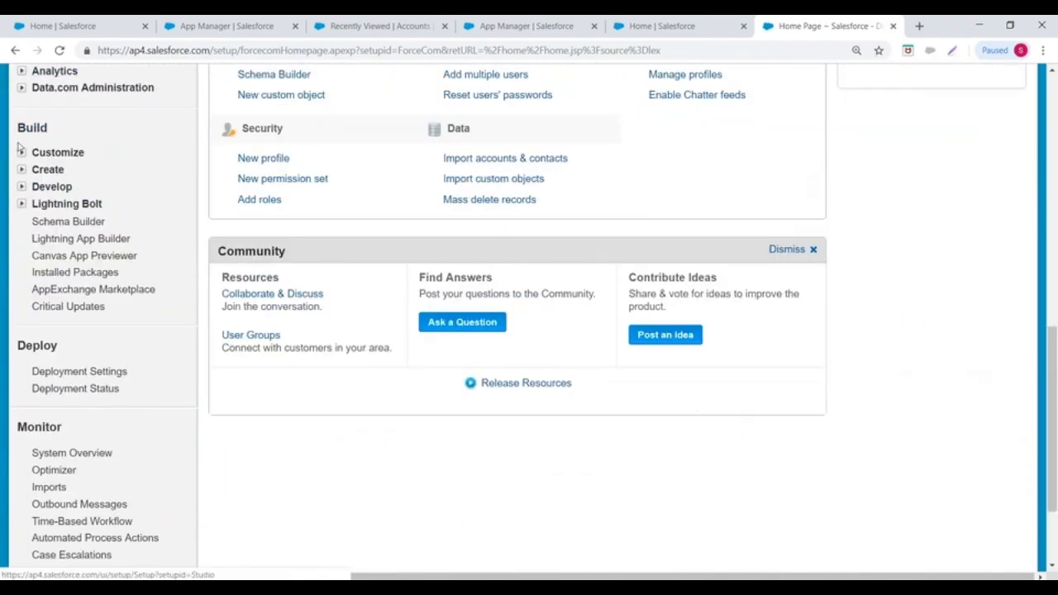
{"action": "left_click", "coordinate": [22, 170]}
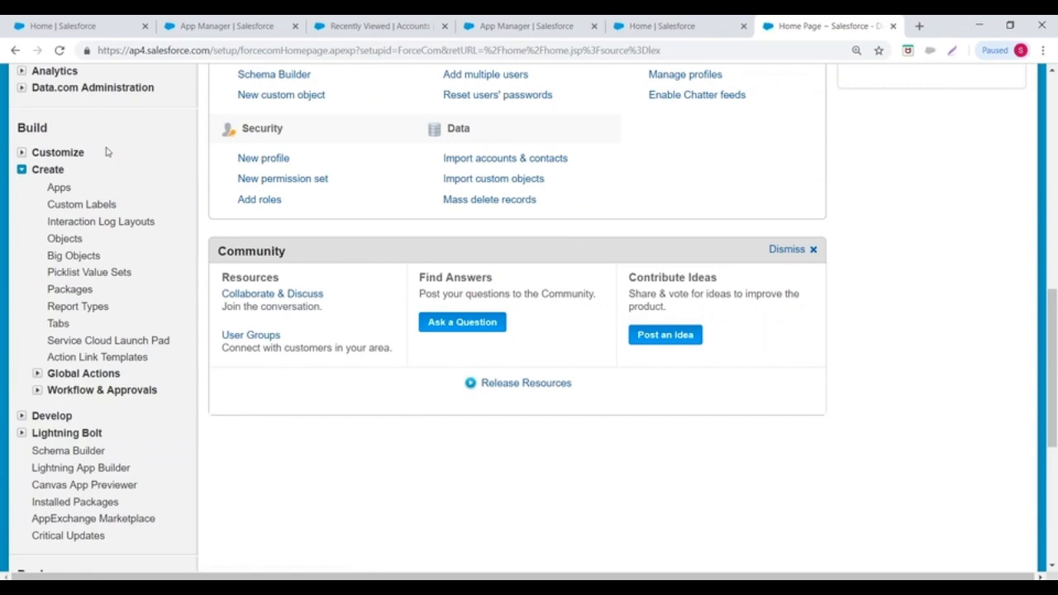
{"action": "left_click", "coordinate": [59, 188]}
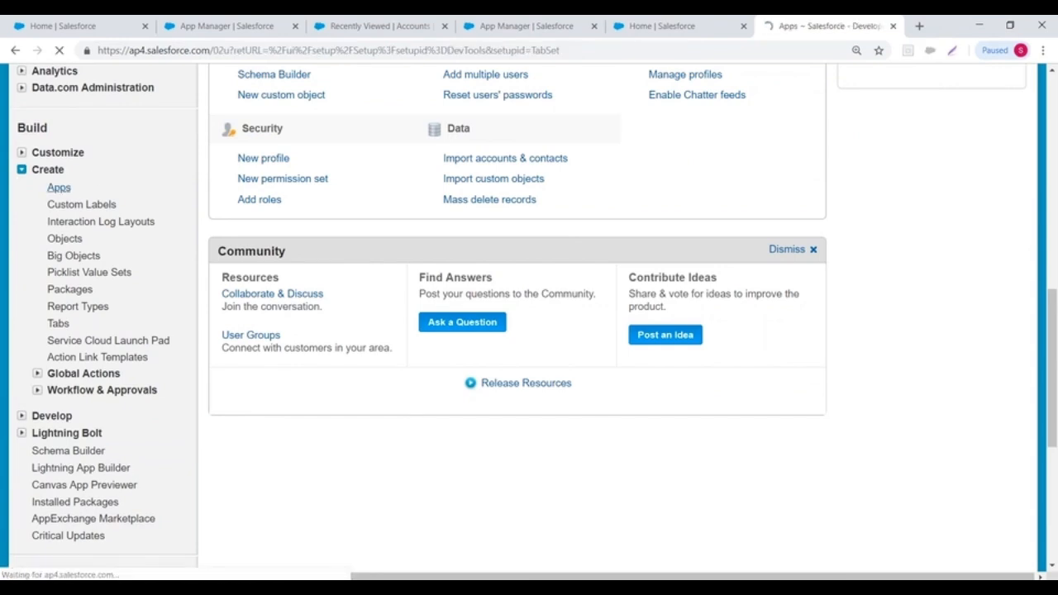
{"action": "scroll", "coordinate": [289, 263], "scroll_direction": "down", "scroll_amount": 5}
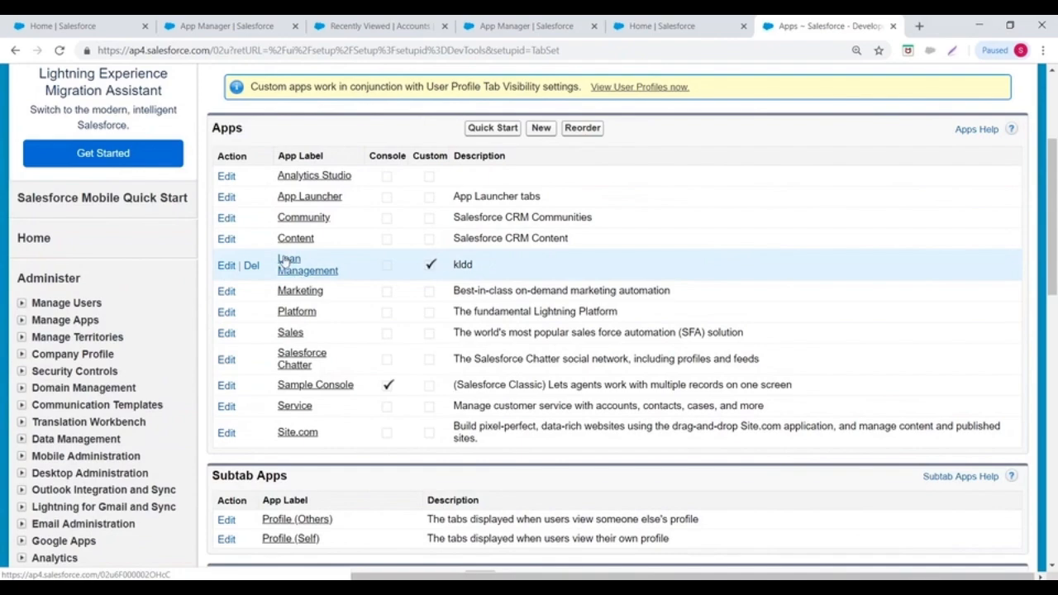
{"action": "left_click", "coordinate": [225, 266]}
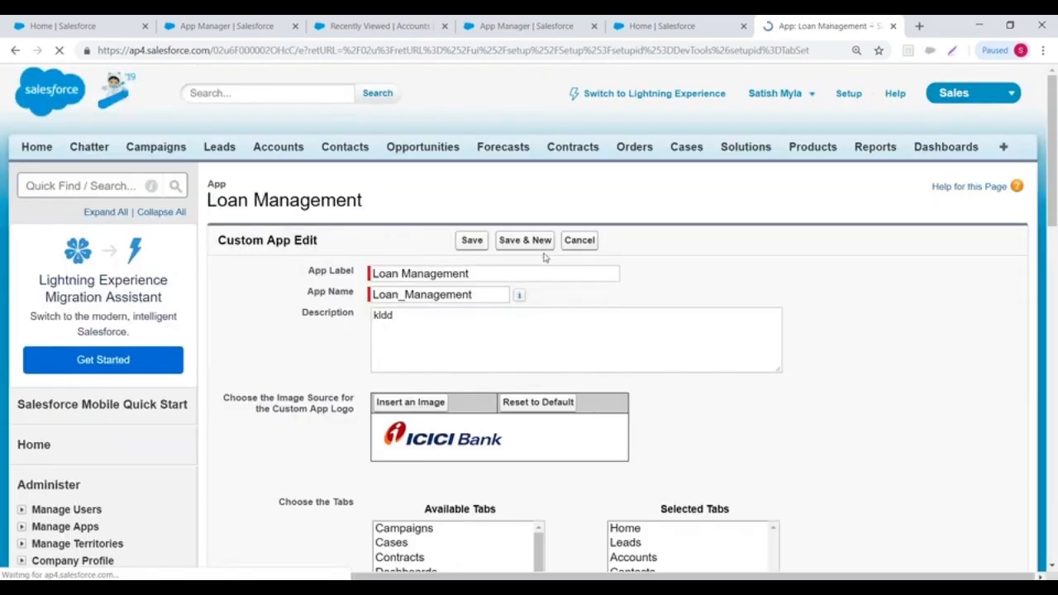
- Tick Show in Lightning Experience for Loan Management and save the app
{"action": "scroll", "coordinate": [481, 254], "scroll_direction": "down", "scroll_amount": 5}
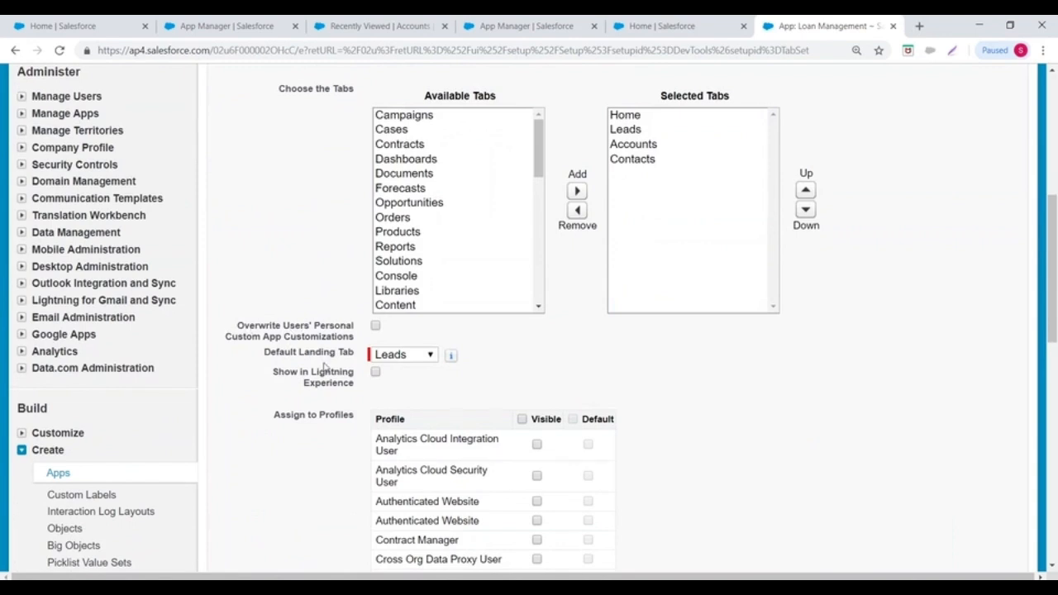
{"action": "left_click_drag", "start_coordinate": [287, 377], "coordinate": [337, 397]}
{"action": "left_click_drag", "start_coordinate": [277, 373], "coordinate": [371, 397]}
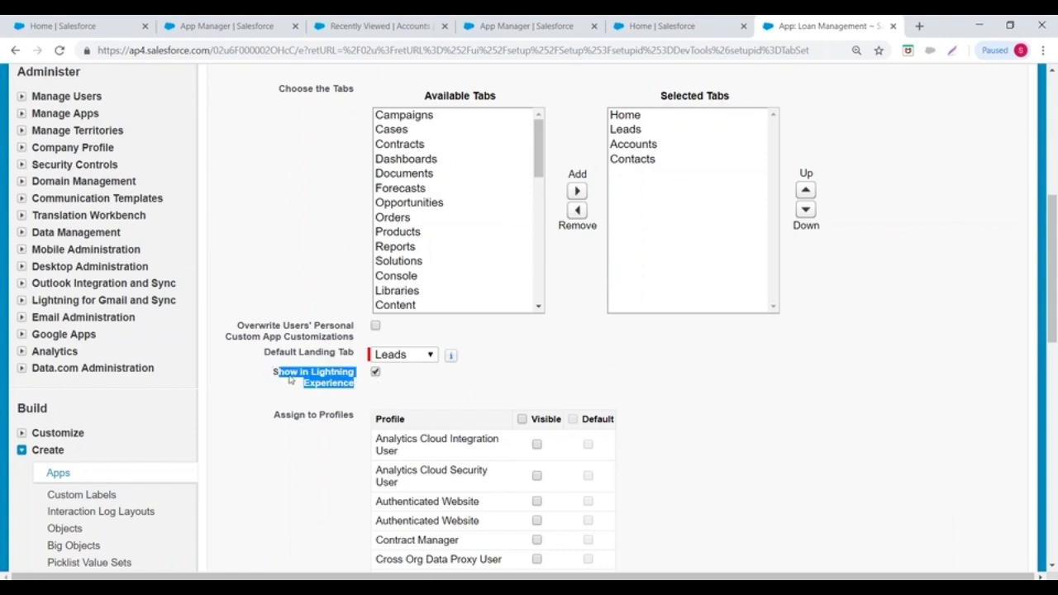
{"action": "scroll", "coordinate": [437, 383], "scroll_direction": "up", "scroll_amount": 5}
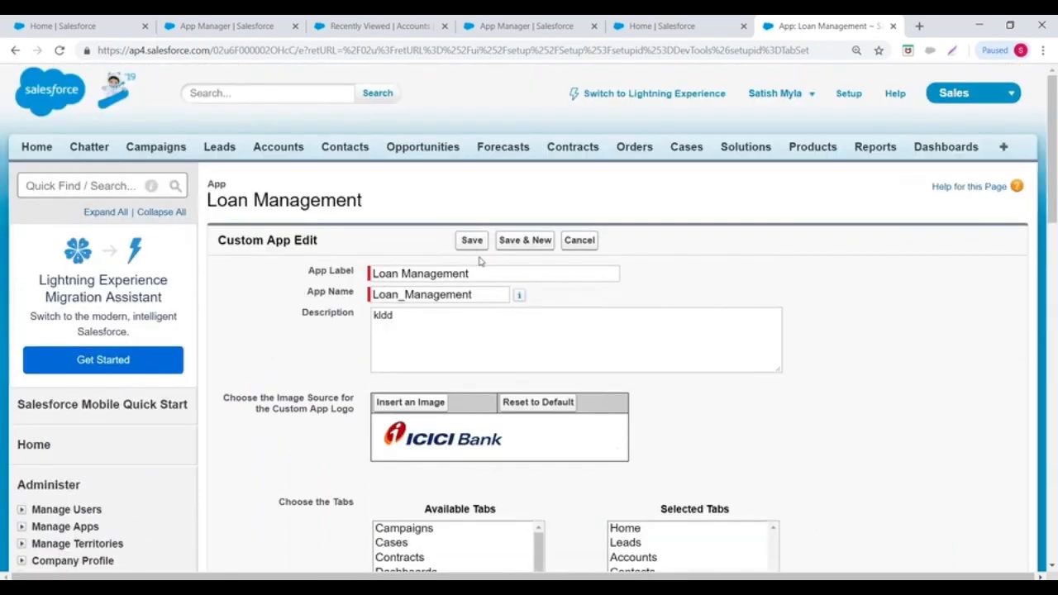
{"action": "left_click", "coordinate": [476, 239]}
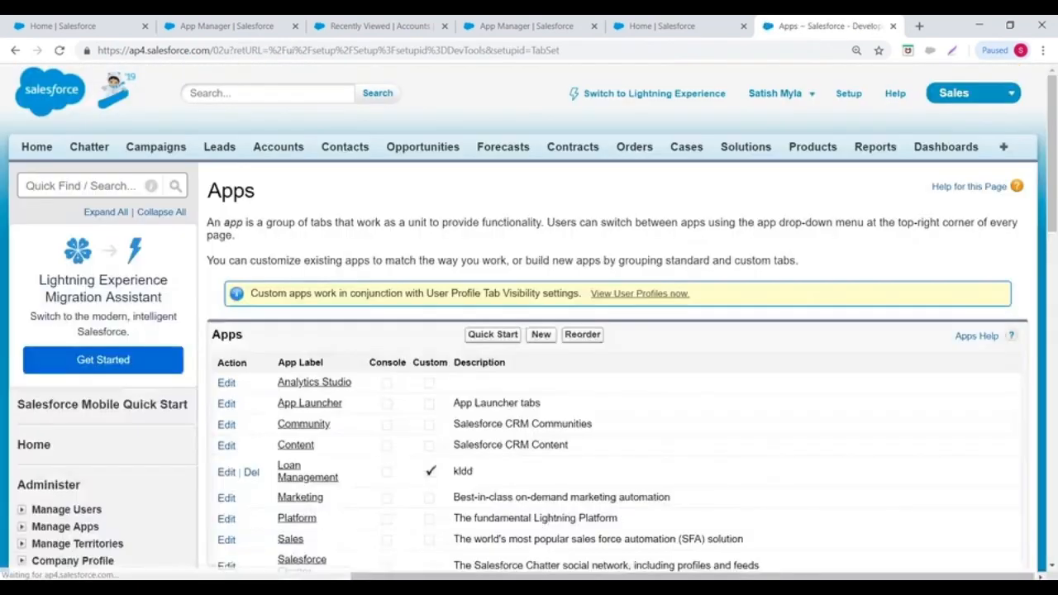
{"action": "scroll", "coordinate": [529, 322], "scroll_direction": "down", "scroll_amount": 2}
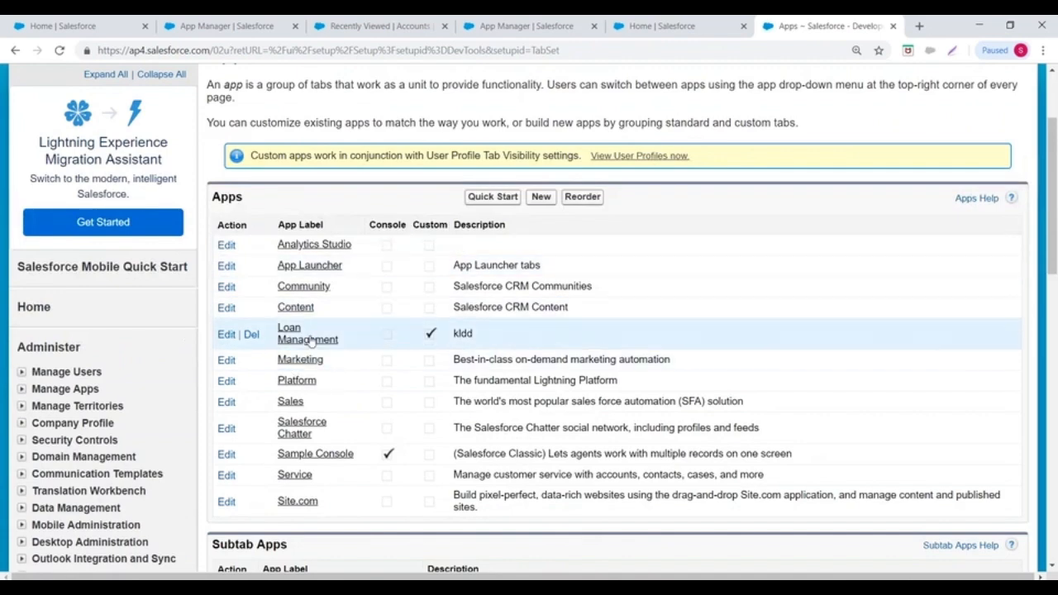
{"action": "scroll", "coordinate": [307, 315], "scroll_direction": "up", "scroll_amount": 1}
{"action": "scroll", "coordinate": [307, 315], "scroll_direction": "up", "scroll_amount": 1}
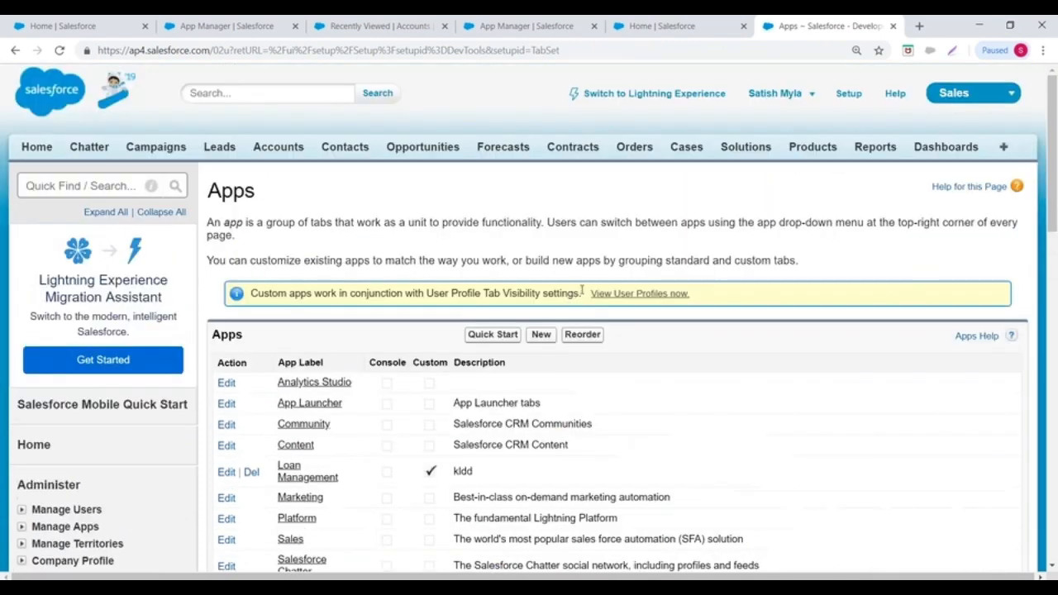
- Switch back to Lightning Experience and close the three surplus browser tabs
{"action": "left_click", "coordinate": [636, 94]}
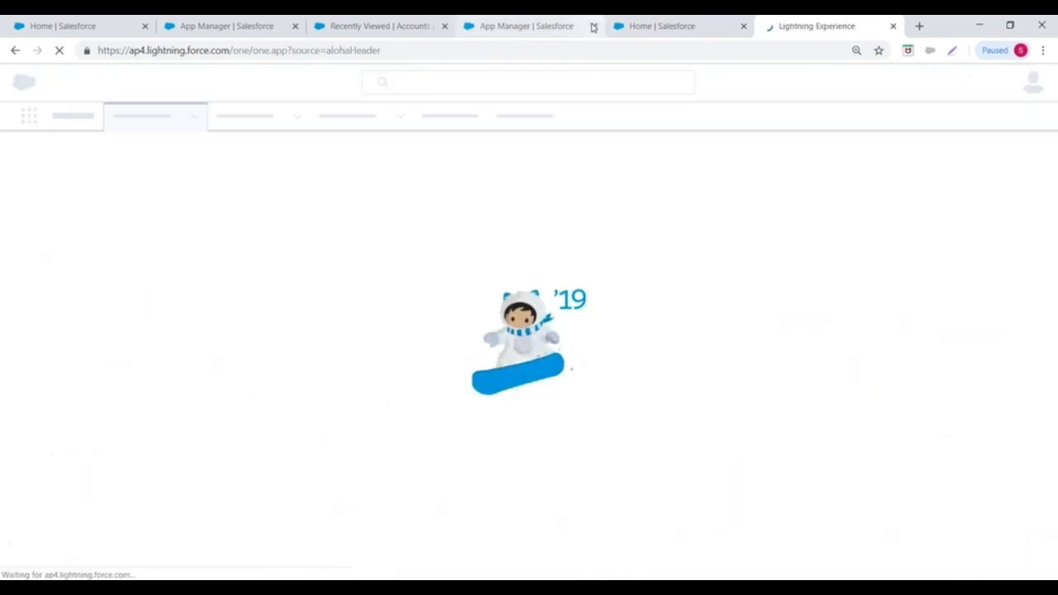
{"action": "left_click", "coordinate": [593, 28]}
{"action": "left_click", "coordinate": [567, 26]}
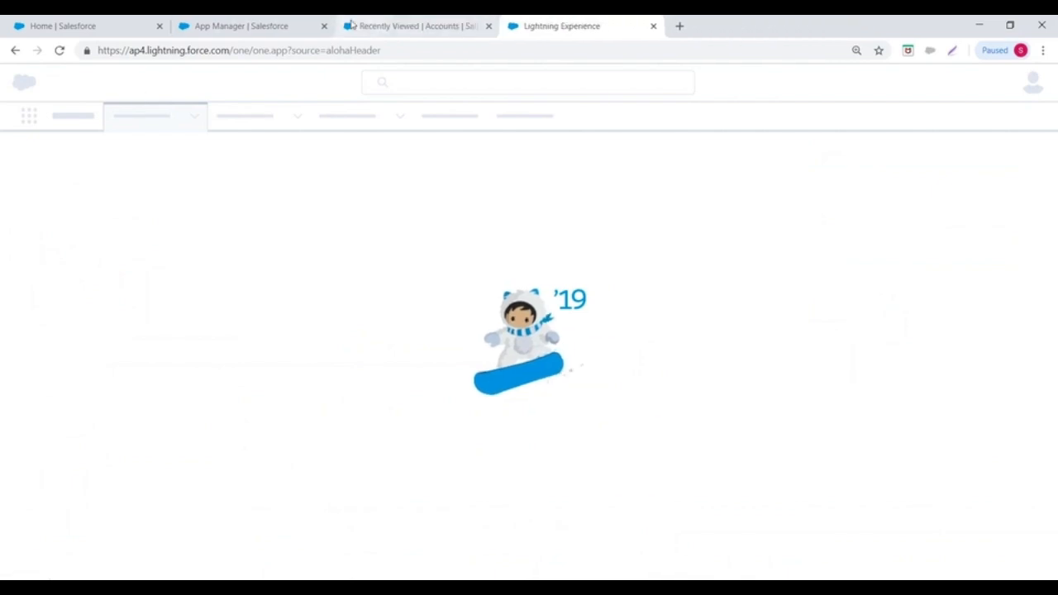
{"action": "left_click", "coordinate": [488, 26]}
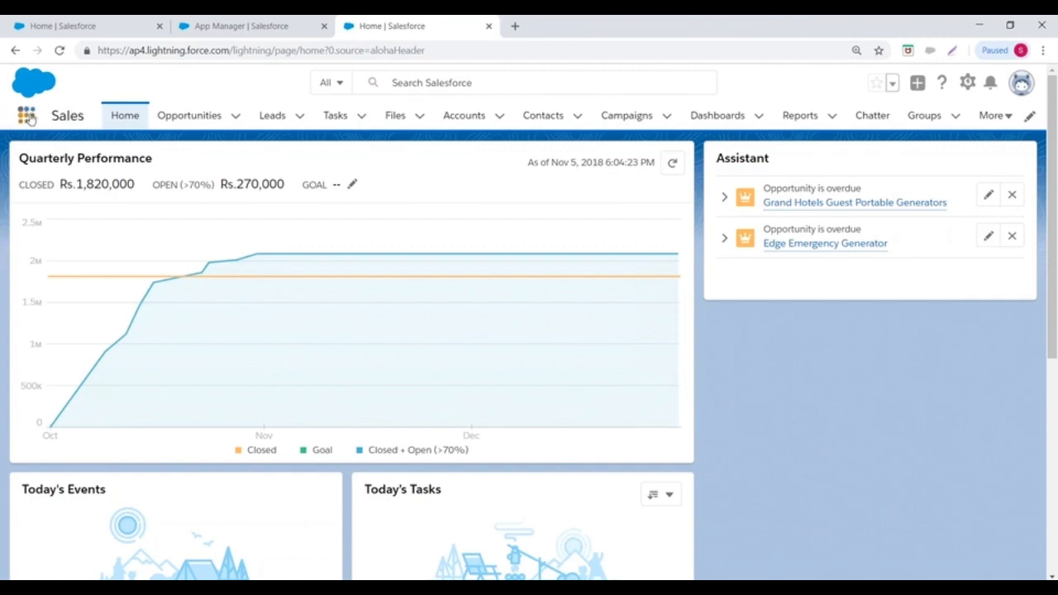
- Check Loan Management in the App Launcher, then open Setup Home in a new tab
{"action": "left_click", "coordinate": [27, 118]}
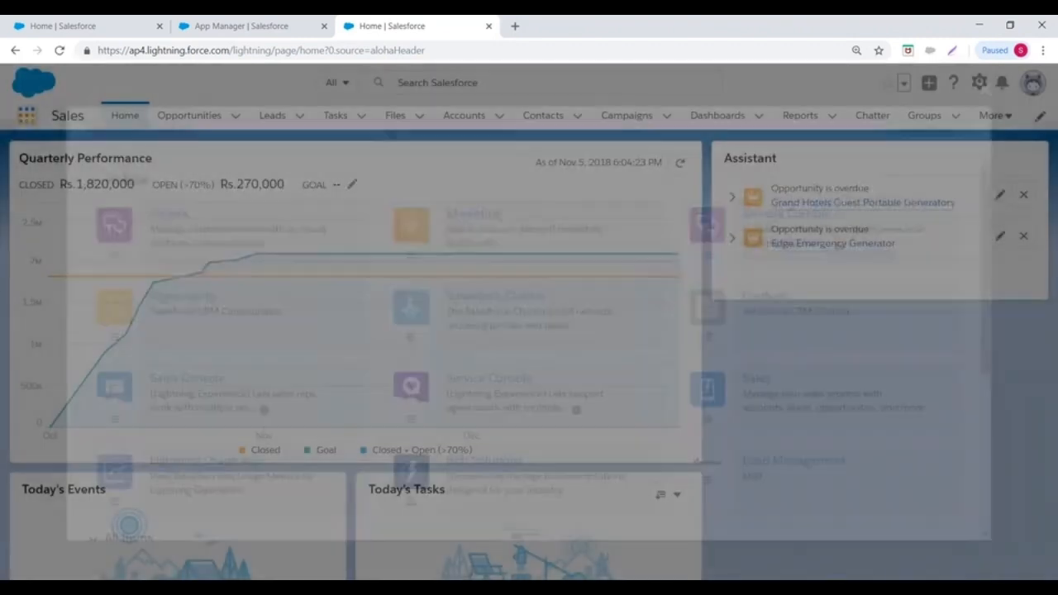
{"action": "scroll", "coordinate": [531, 307], "scroll_direction": "down", "scroll_amount": 3}
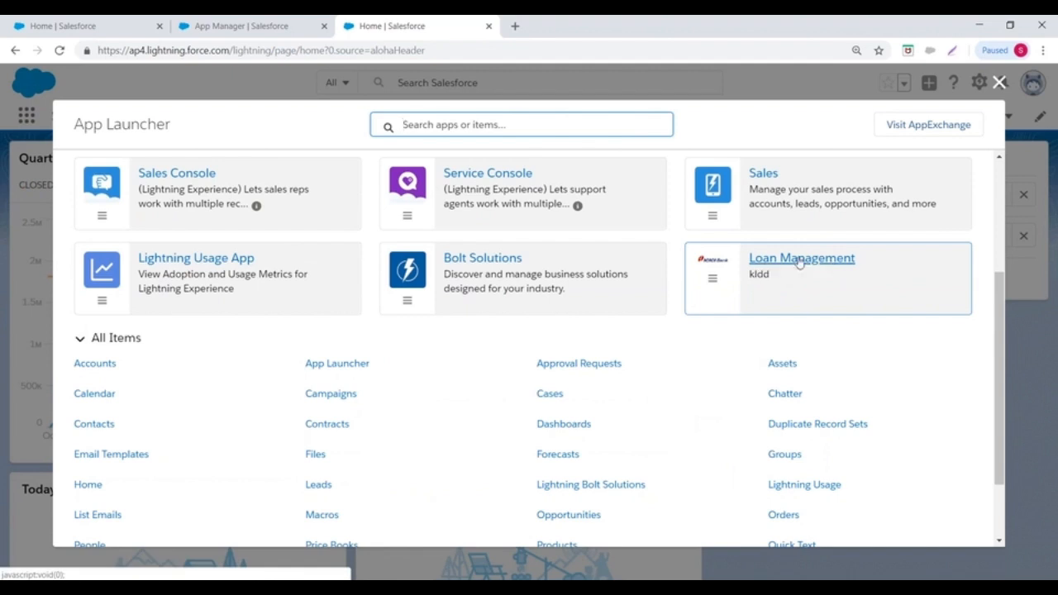
{"action": "scroll", "coordinate": [789, 286], "scroll_direction": "up", "scroll_amount": 1}
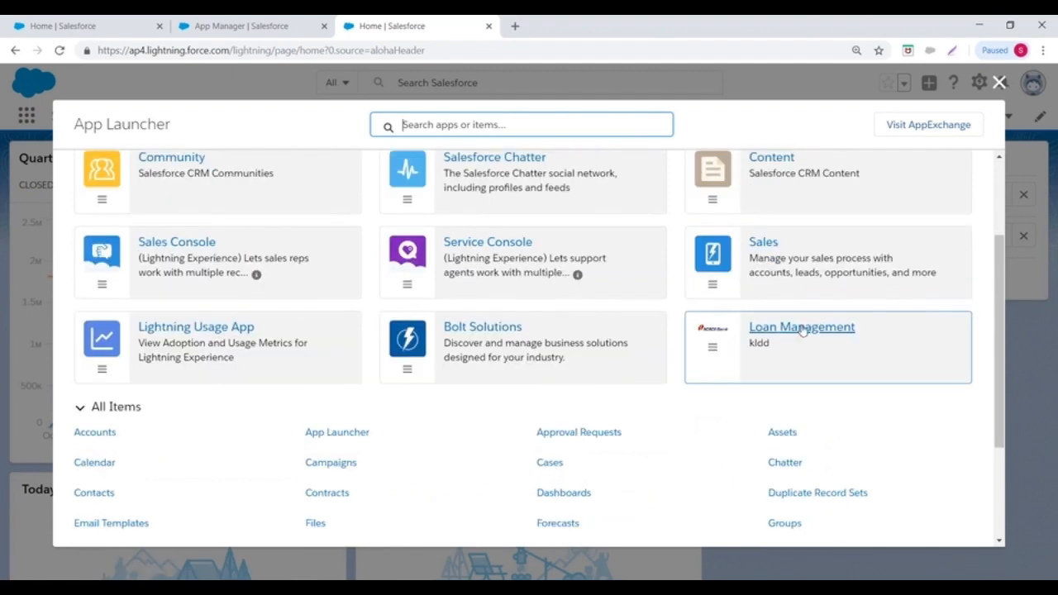
{"action": "left_click", "coordinate": [998, 83]}
{"action": "left_click", "coordinate": [967, 83]}
{"action": "left_click", "coordinate": [902, 128]}
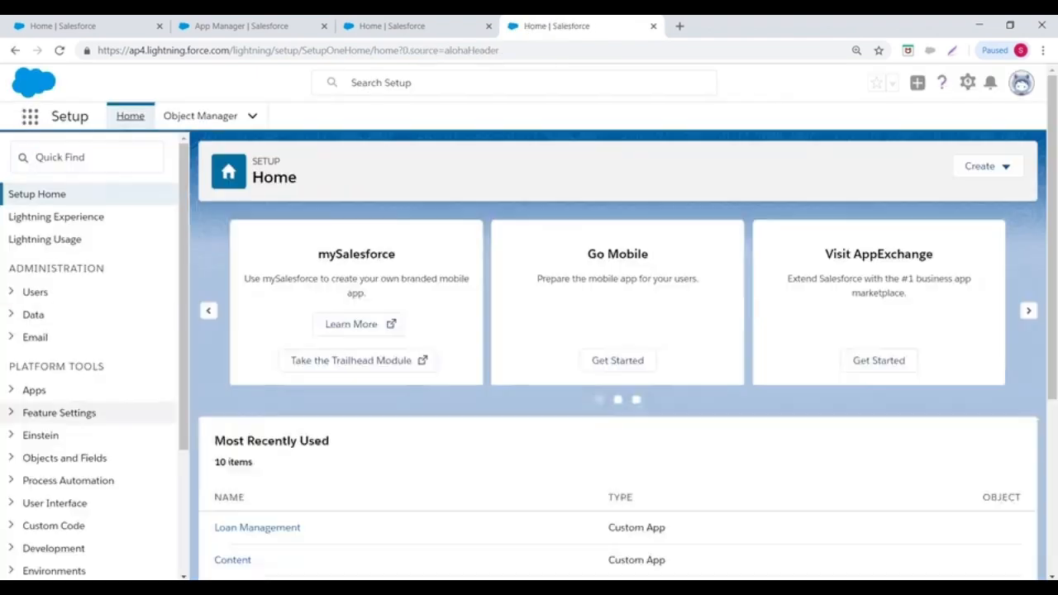
- Open the Lightning Experience App Manager from Setup's Apps section
{"action": "left_click", "coordinate": [33, 390]}
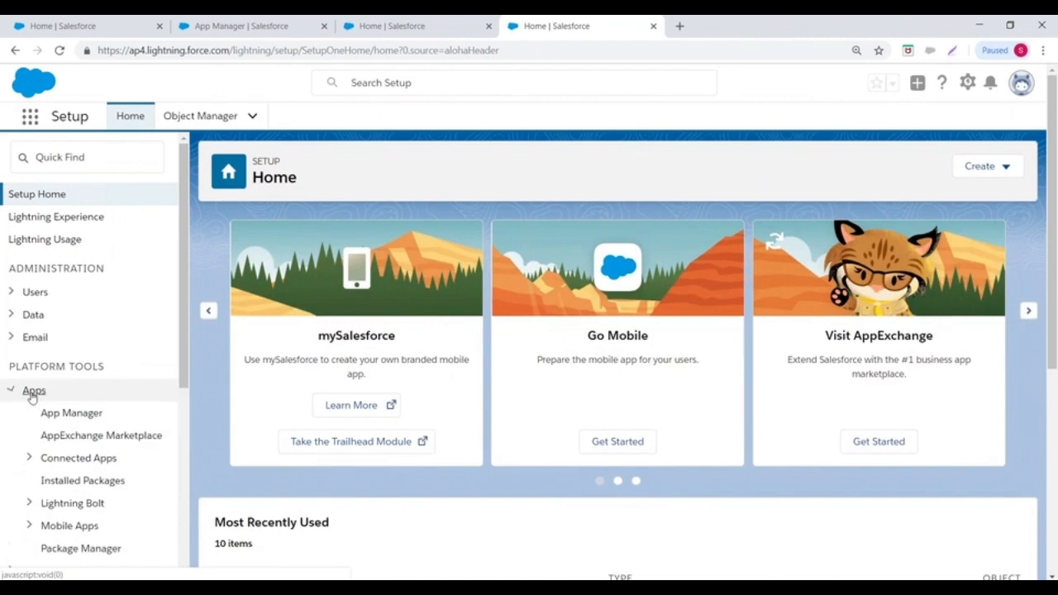
{"action": "left_click", "coordinate": [65, 420]}
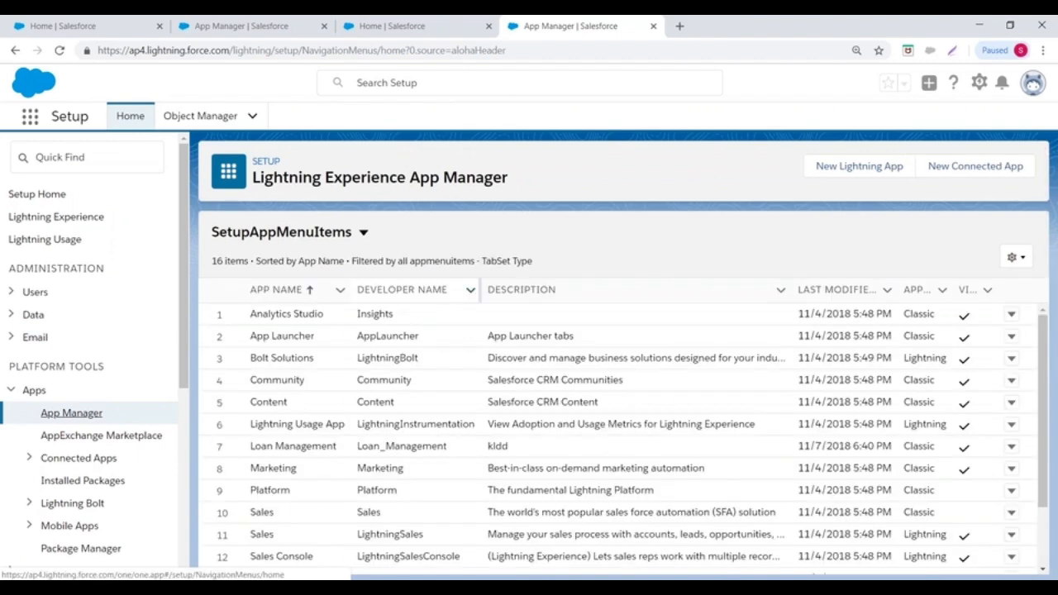
{"action": "scroll", "coordinate": [454, 331], "scroll_direction": "down", "scroll_amount": 3}
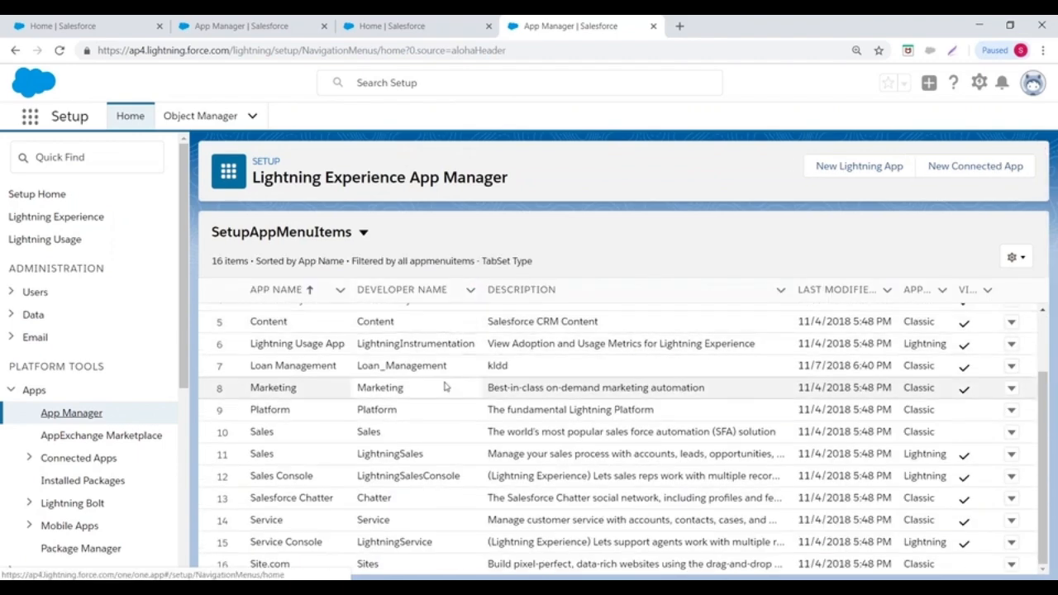
{"action": "scroll", "coordinate": [454, 418], "scroll_direction": "up", "scroll_amount": 3}
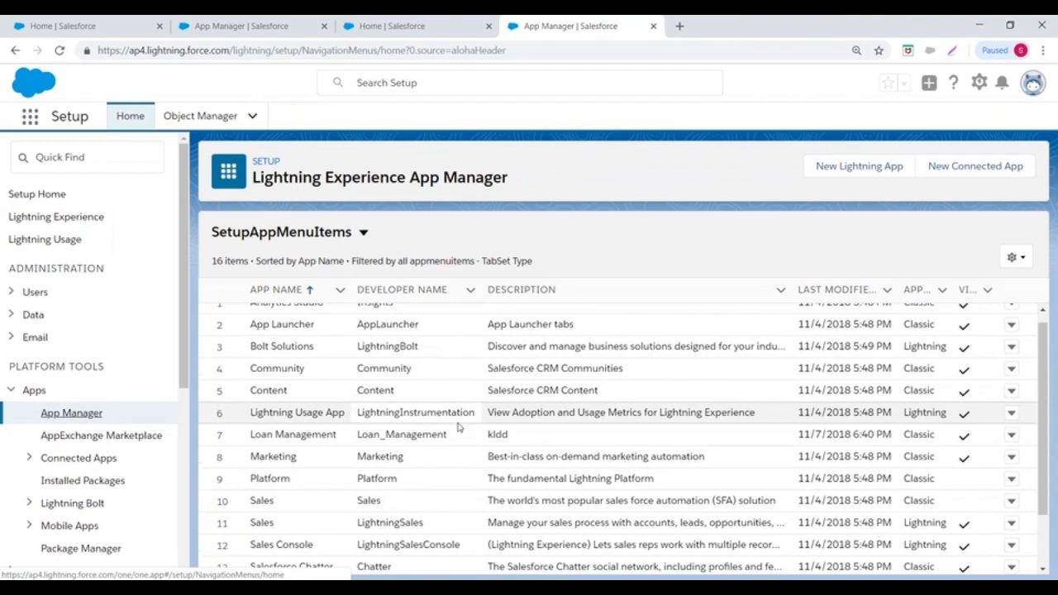
{"action": "scroll", "coordinate": [456, 424], "scroll_direction": "down", "scroll_amount": 3}
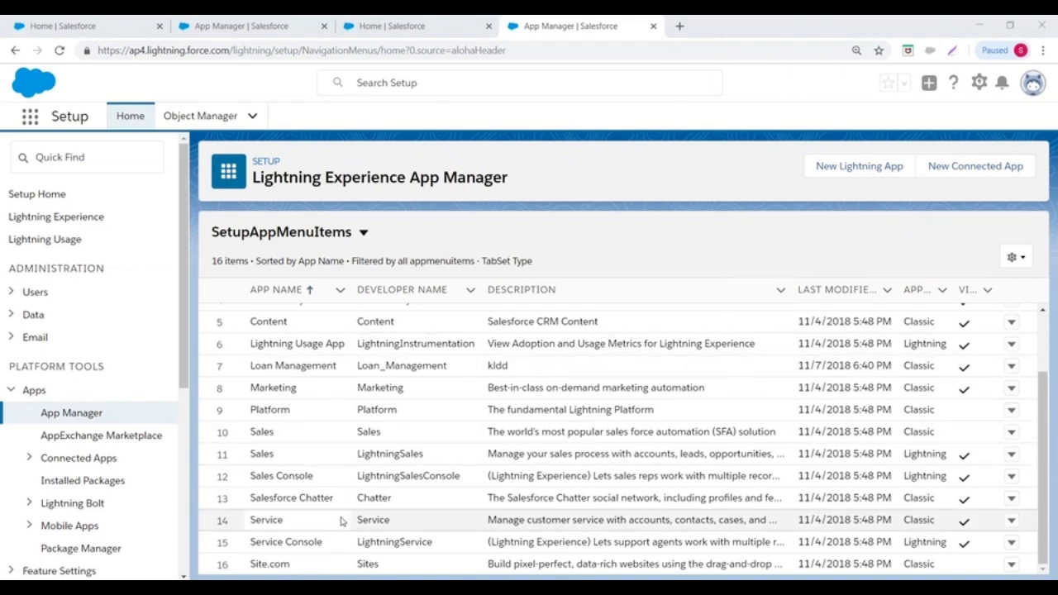
- Highlight the Loan Management row as a Classic app, then open the profile options menu
{"action": "left_click_drag", "start_coordinate": [250, 366], "coordinate": [922, 363]}
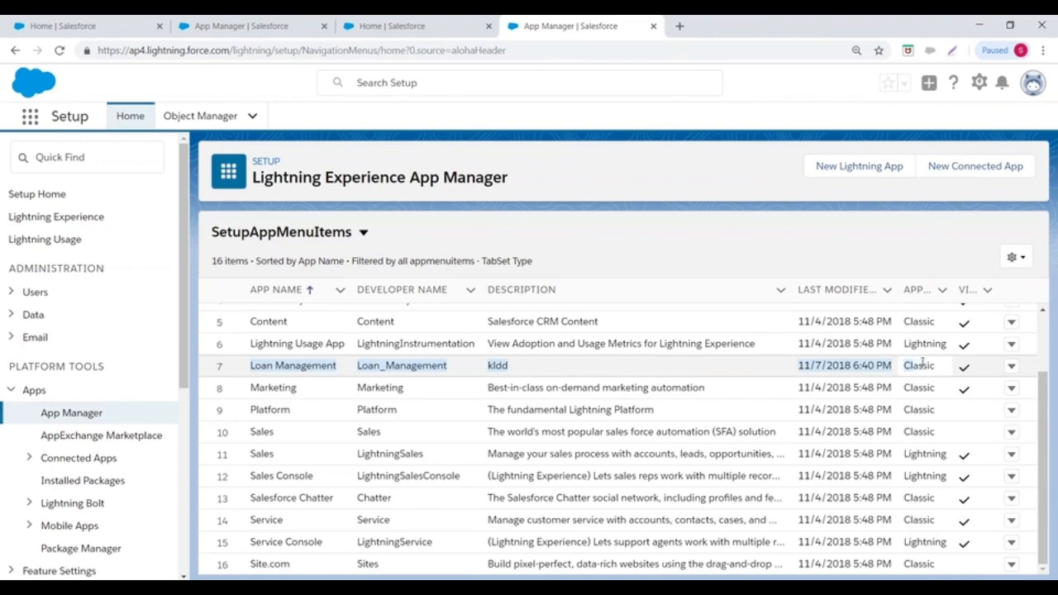
{"action": "left_click_drag", "start_coordinate": [1042, 391], "coordinate": [1042, 326]}
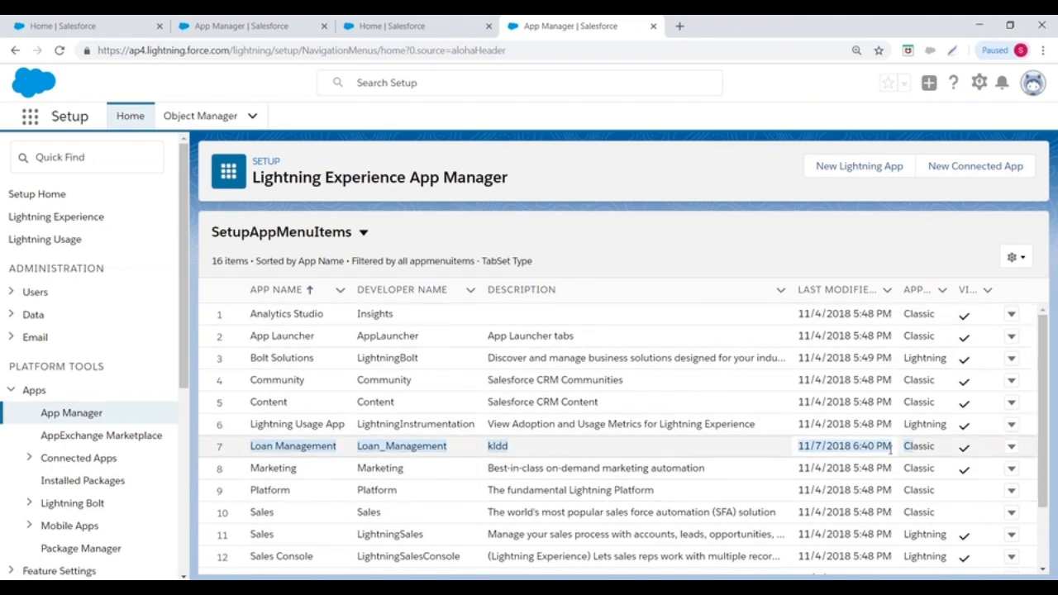
{"action": "left_click", "coordinate": [1034, 369]}
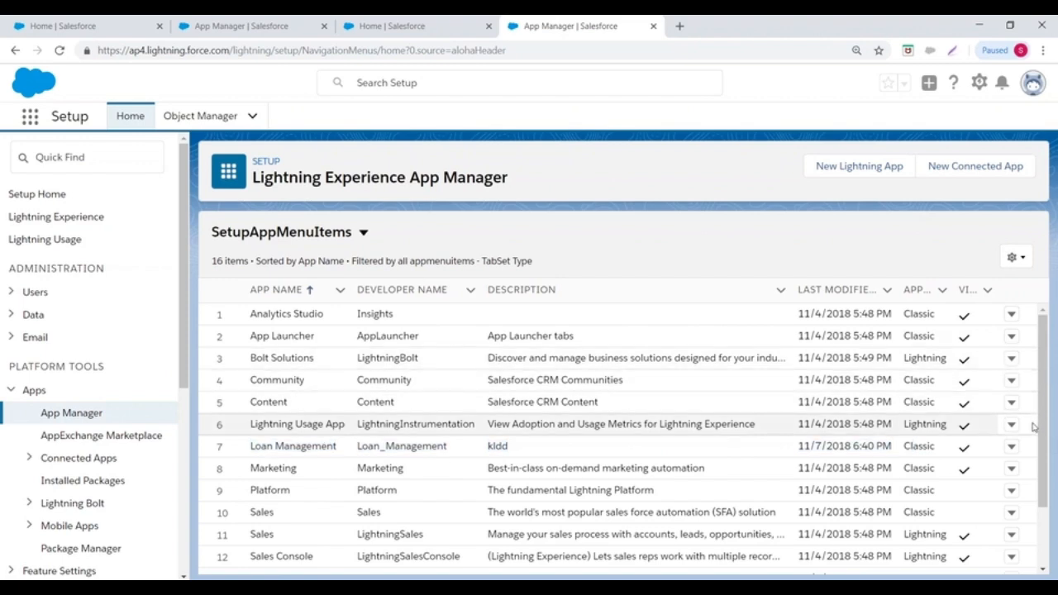
{"action": "left_click_drag", "start_coordinate": [1042, 435], "coordinate": [1043, 482]}
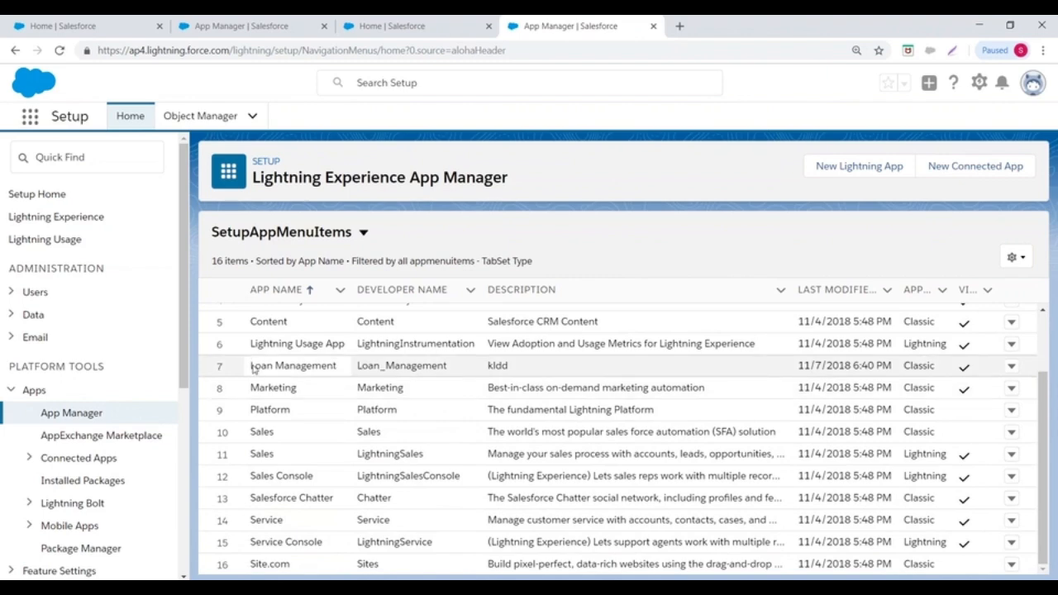
{"action": "left_click_drag", "start_coordinate": [254, 364], "coordinate": [382, 381]}
{"action": "scroll", "coordinate": [405, 382], "scroll_direction": "up", "scroll_amount": 2}
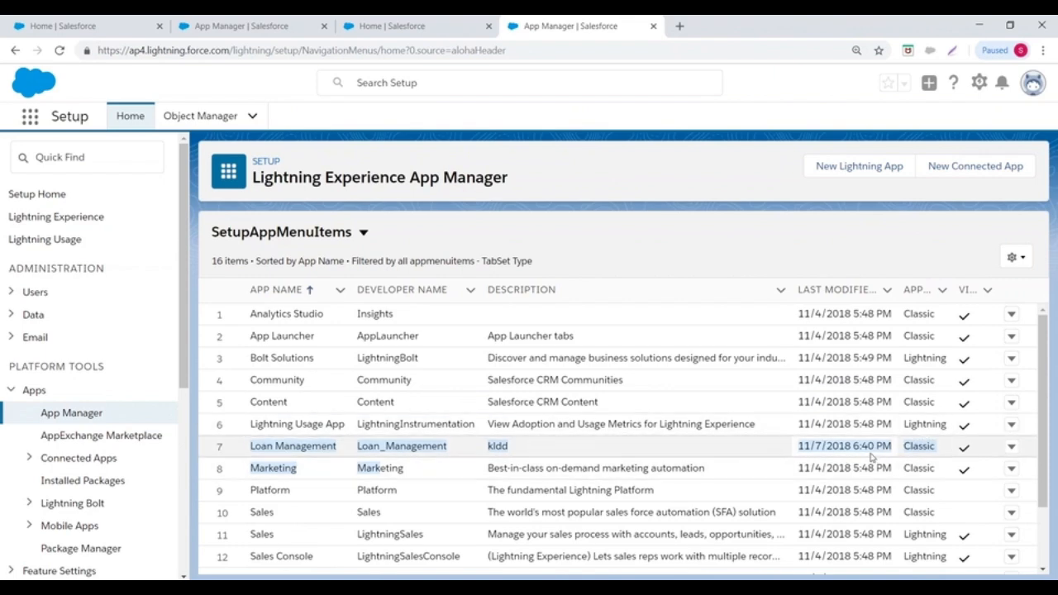
{"action": "scroll", "coordinate": [499, 415], "scroll_direction": "down", "scroll_amount": 1}
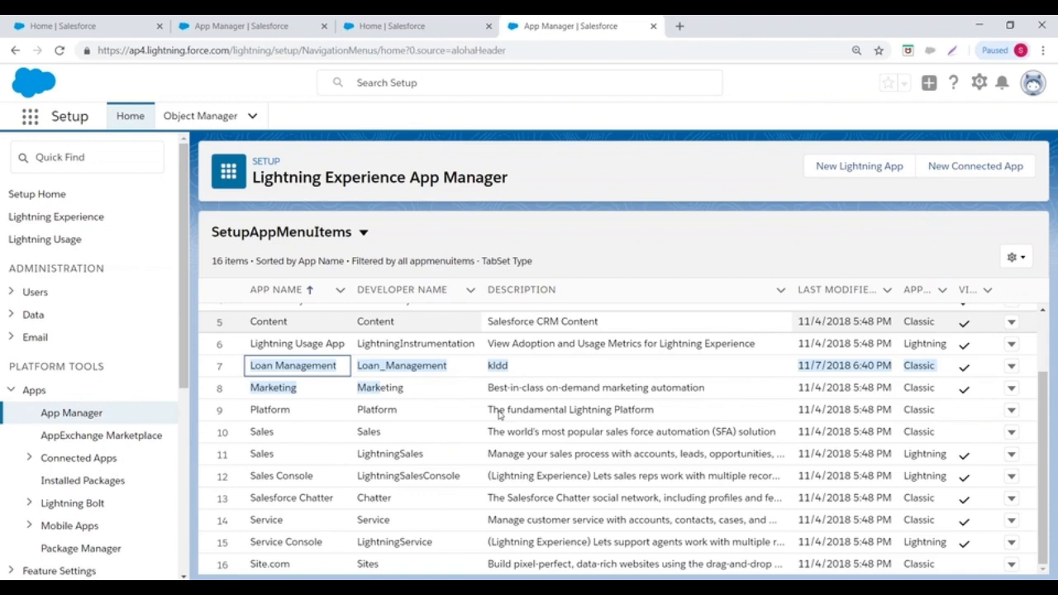
{"action": "scroll", "coordinate": [499, 414], "scroll_direction": "up", "scroll_amount": 1}
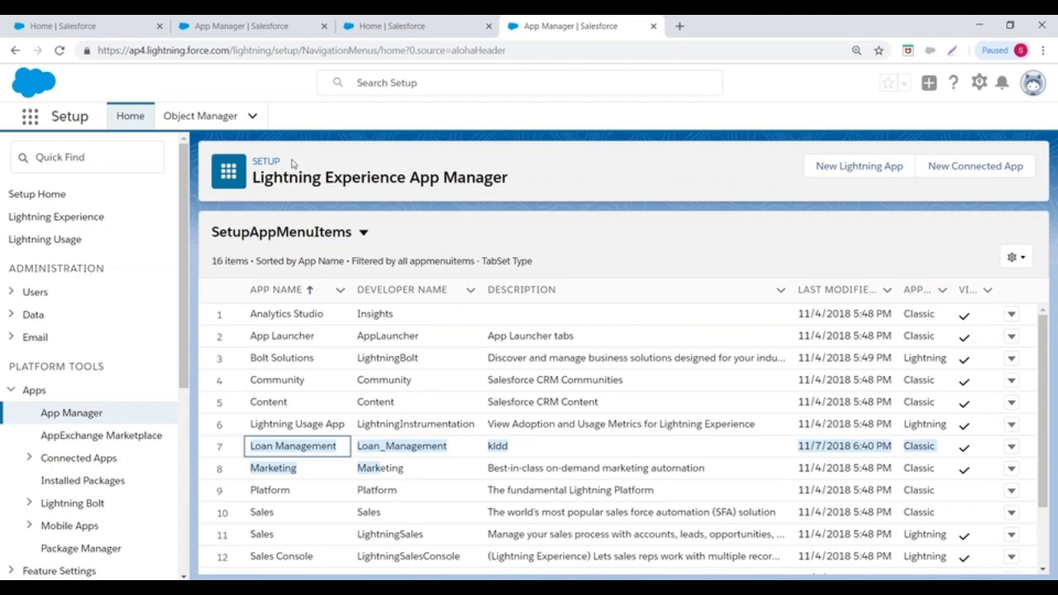
{"action": "left_click", "coordinate": [1032, 83]}
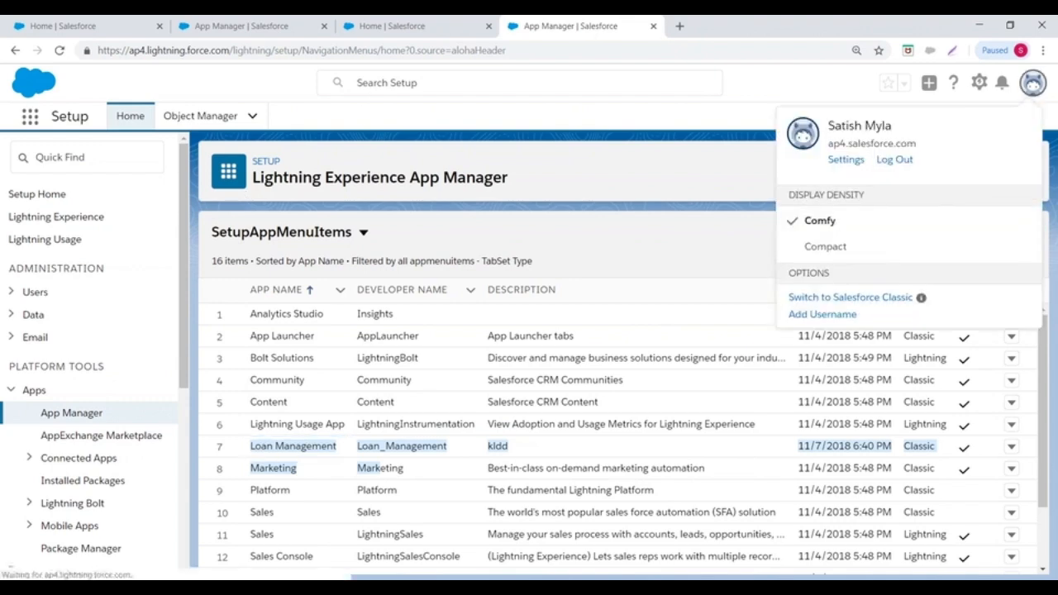
- Switch from Lightning to Salesforce Classic and open the Loan Management app on Leads Home
{"action": "left_click", "coordinate": [827, 297]}
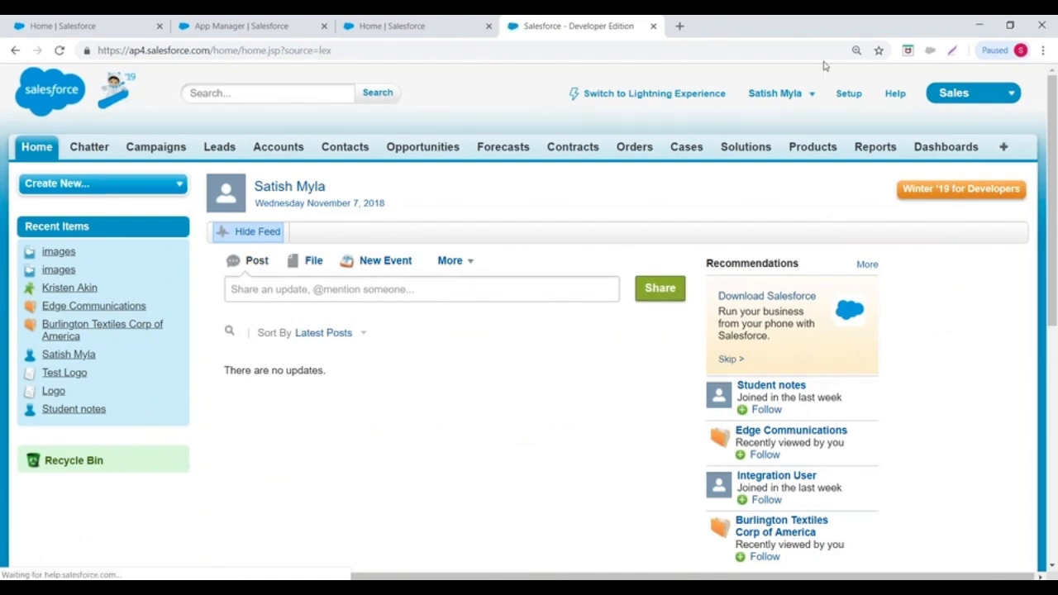
{"action": "left_click", "coordinate": [977, 94]}
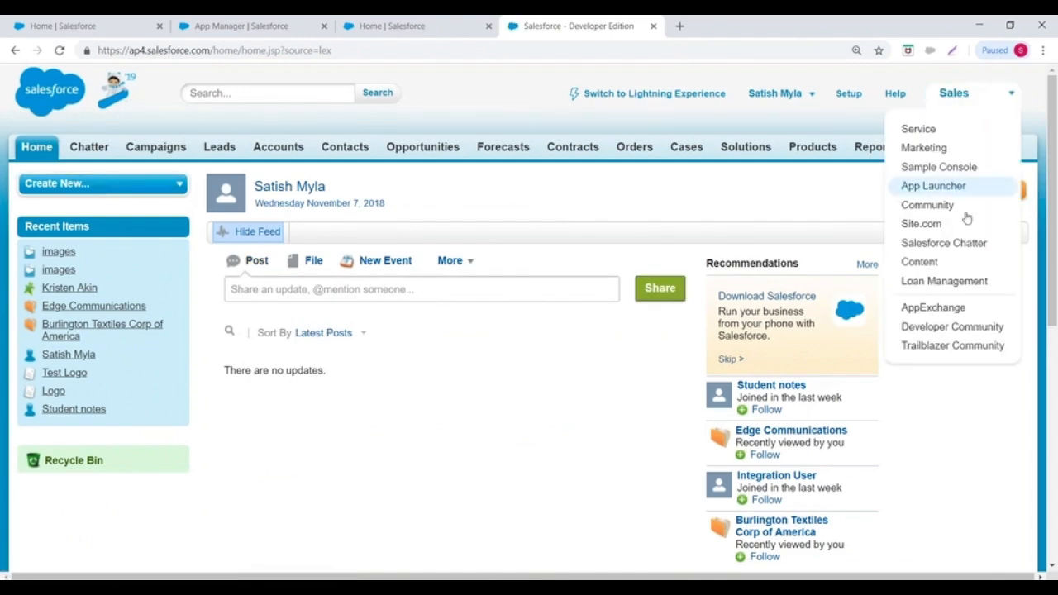
{"action": "left_click", "coordinate": [940, 281]}
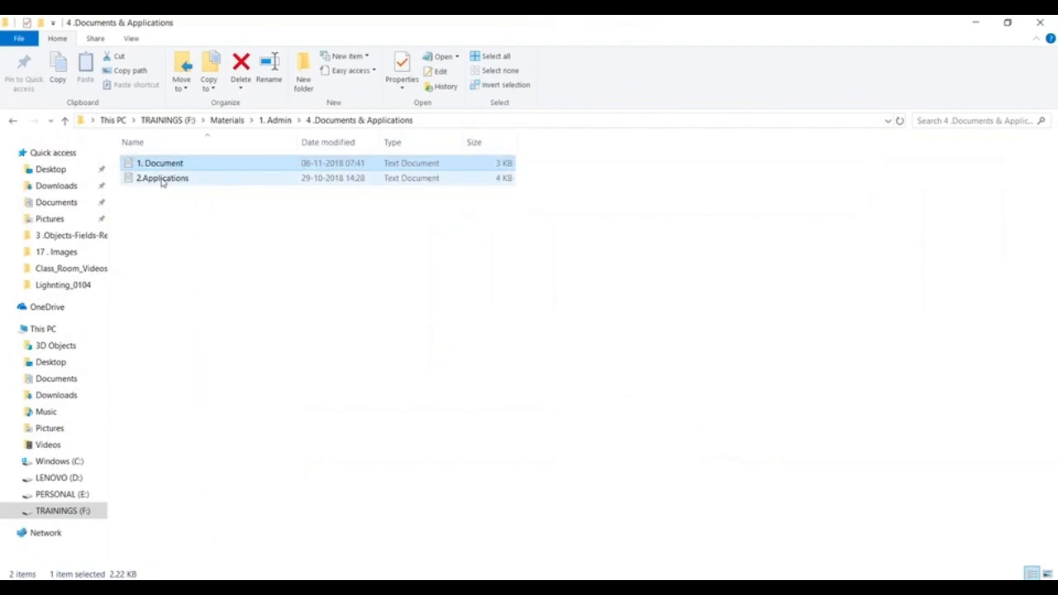
- Open 2.Applications.txt in Notepad++ and select all of its notes text
{"action": "right_click", "coordinate": [163, 179]}
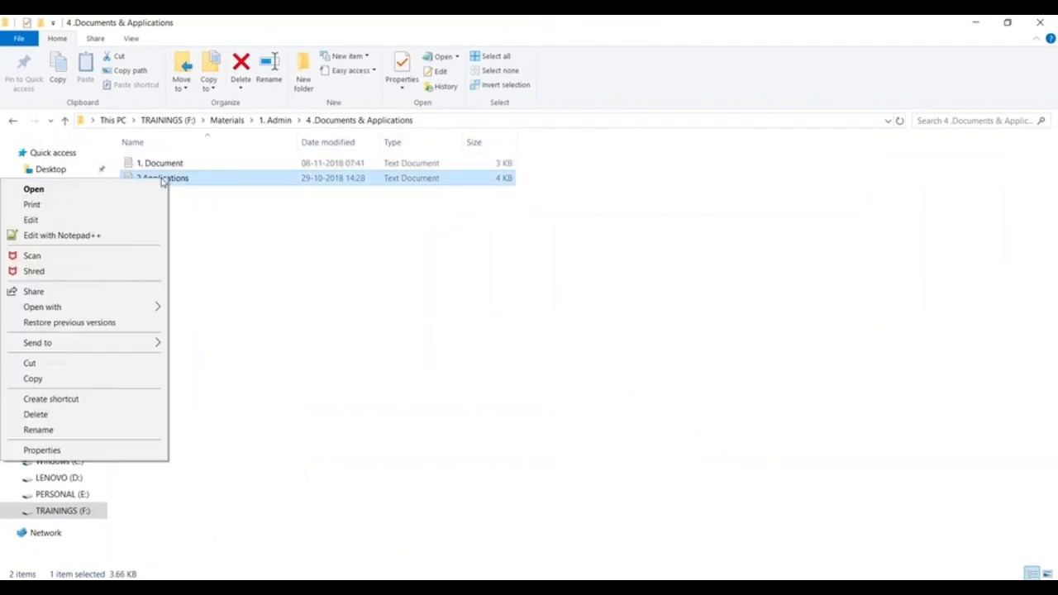
{"action": "left_click", "coordinate": [62, 235]}
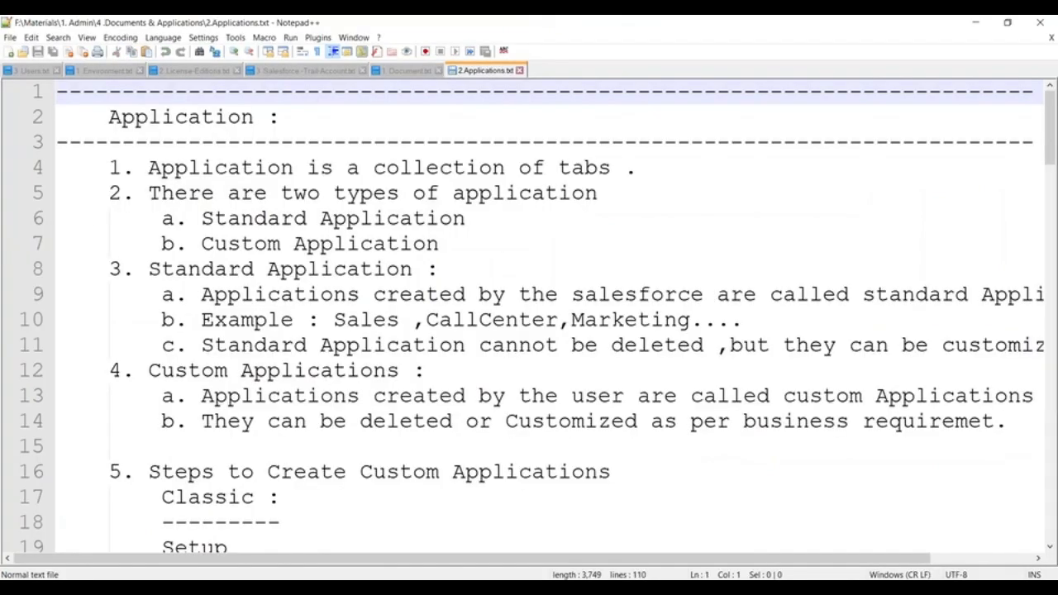
{"action": "left_click", "coordinate": [106, 120]}
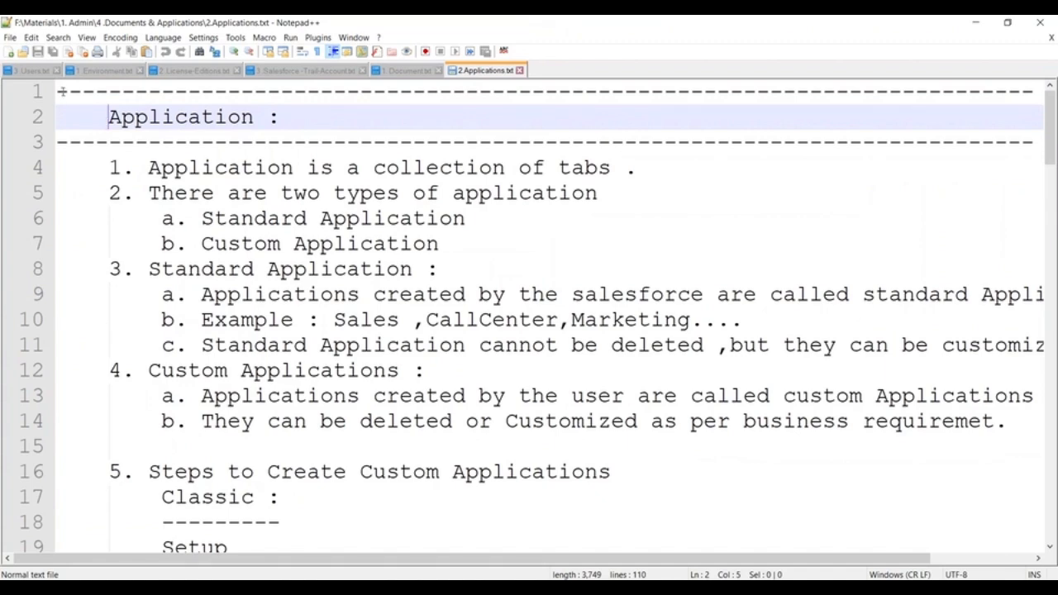
{"action": "key", "text": "ctrl+a"}
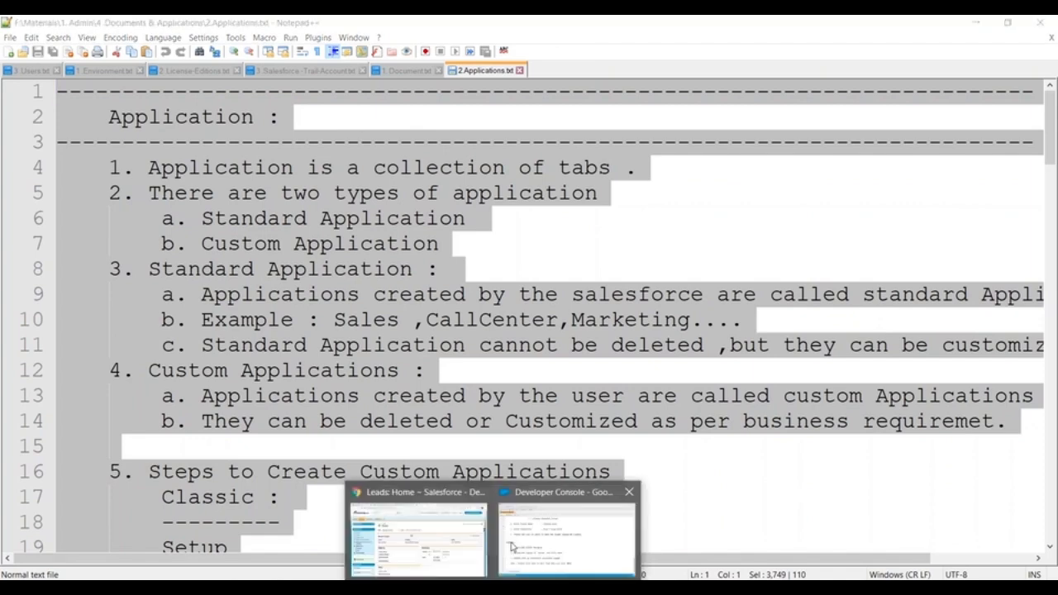
- Create a Visualforce page named Application_Notes, after cancelling a mistaken new Apex class prompt
{"action": "left_click", "coordinate": [573, 519]}
{"action": "left_click", "coordinate": [18, 62]}
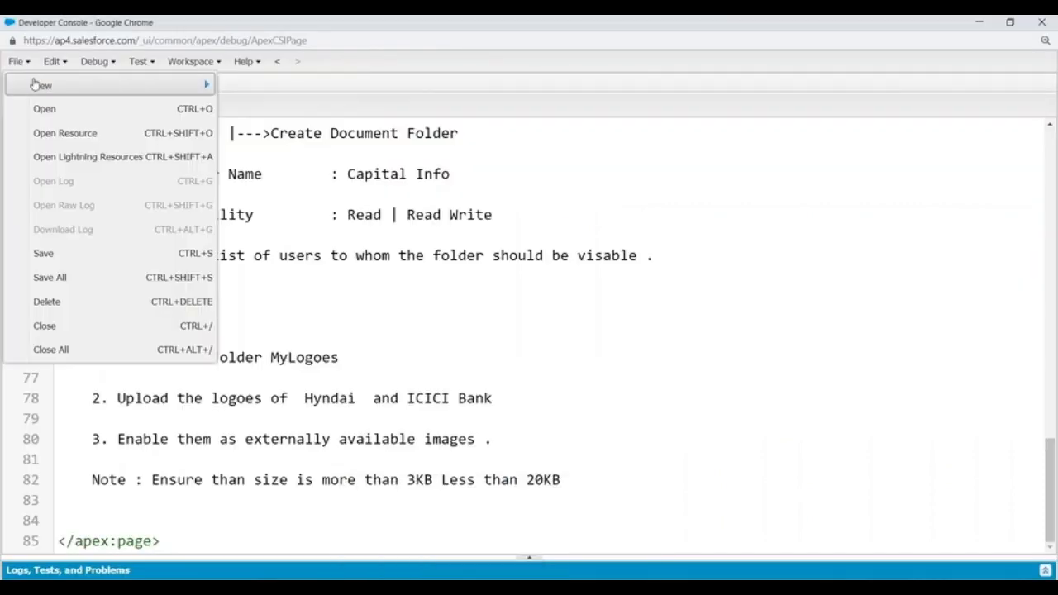
{"action": "mouse_move", "coordinate": [41, 85]}
{"action": "left_click", "coordinate": [300, 89]}
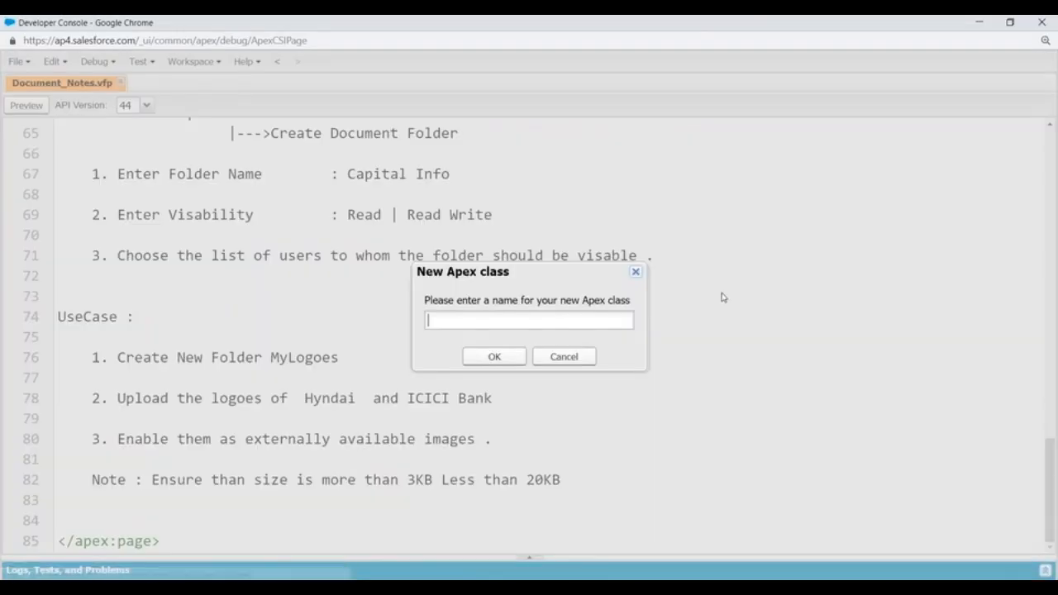
{"action": "left_click", "coordinate": [638, 278]}
{"action": "left_click", "coordinate": [28, 66]}
{"action": "mouse_move", "coordinate": [50, 85]}
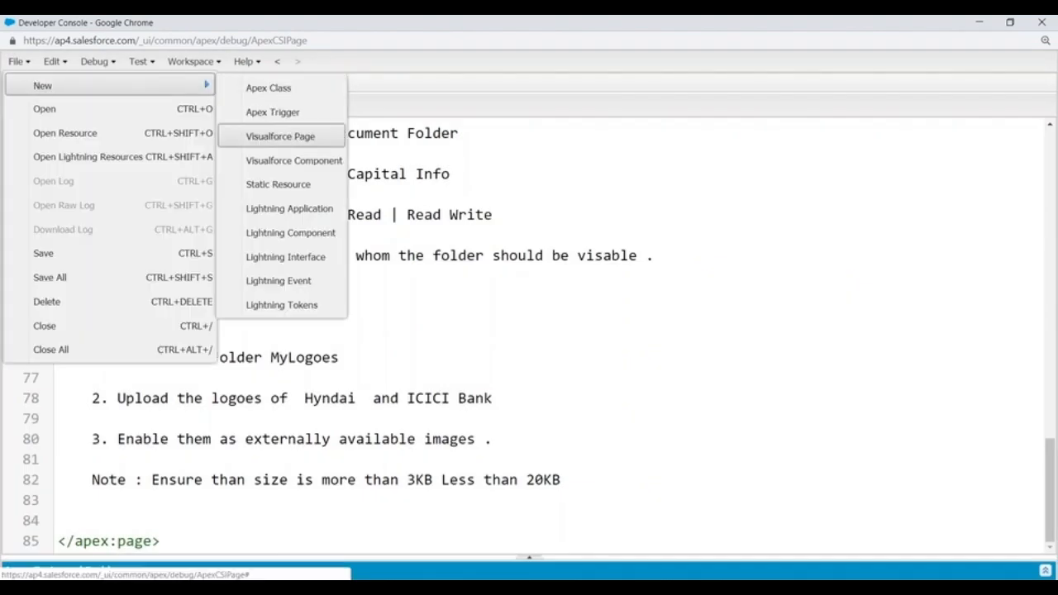
{"action": "left_click", "coordinate": [271, 142]}
{"action": "type", "text": "Application_Notes"}
{"action": "key", "text": "Return"}
- Paste the copied application notes on a new line inside the apex:page tag
{"action": "left_click", "coordinate": [164, 141]}
{"action": "key", "text": "Return"}
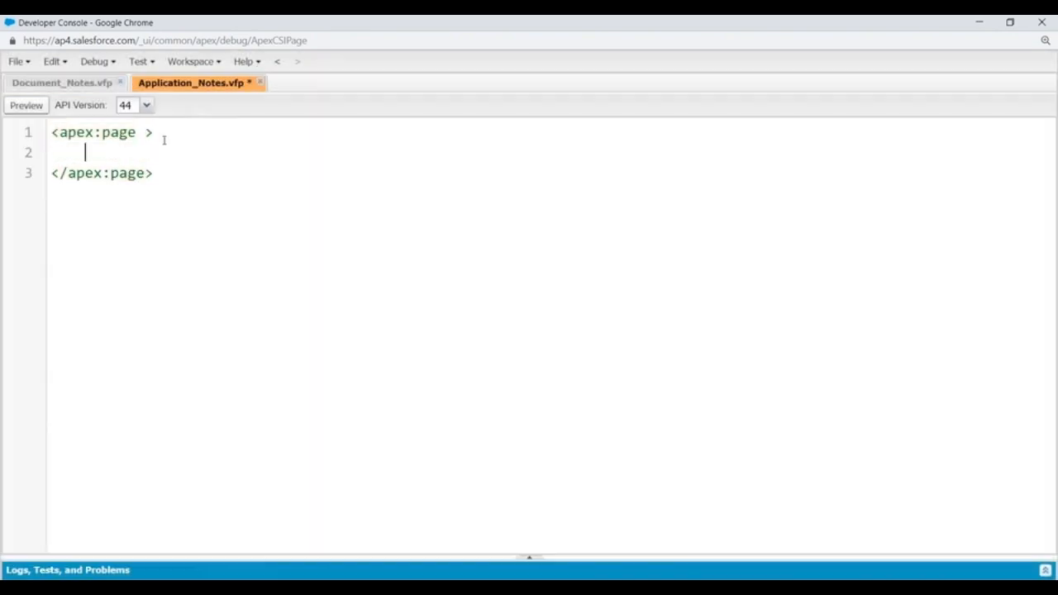
{"action": "key", "text": "ctrl+v"}
{"action": "scroll", "coordinate": [164, 141], "scroll_direction": "up", "scroll_amount": 10}
{"action": "scroll", "coordinate": [163, 141], "scroll_direction": "up", "scroll_amount": 15}
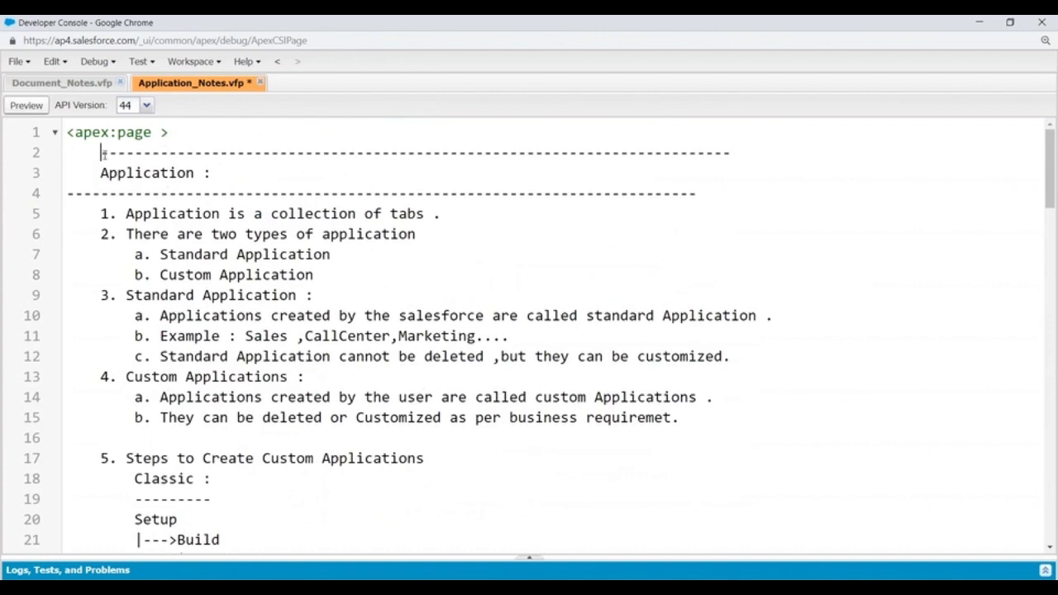
- Remove the leading spaces so the dash line and Application heading on lines 2–3 are left-aligned
{"action": "key", "text": "BackSpace"}
{"action": "key", "text": "BackSpace"}
{"action": "key", "text": "BackSpace"}
{"action": "left_click", "coordinate": [97, 172]}
{"action": "key", "text": "BackSpace"}
{"action": "key", "text": "BackSpace"}
{"action": "key", "text": "BackSpace"}
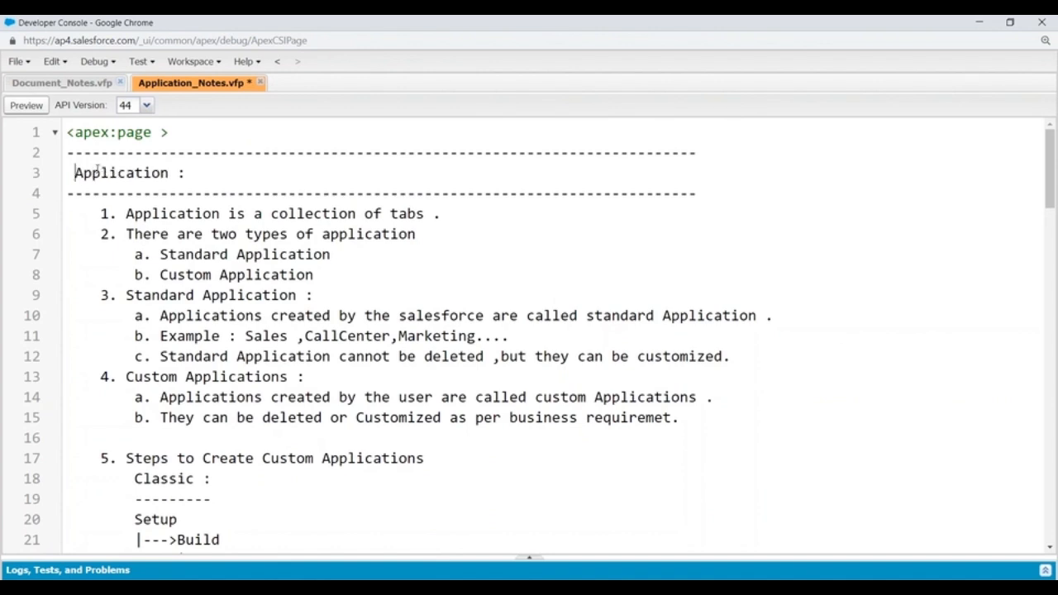
{"action": "scroll", "coordinate": [192, 181], "scroll_direction": "down", "scroll_amount": 1}
{"action": "scroll", "coordinate": [191, 178], "scroll_direction": "up", "scroll_amount": 1}
{"action": "scroll", "coordinate": [166, 166], "scroll_direction": "down", "scroll_amount": 1}
{"action": "scroll", "coordinate": [141, 153], "scroll_direction": "up", "scroll_amount": 1}
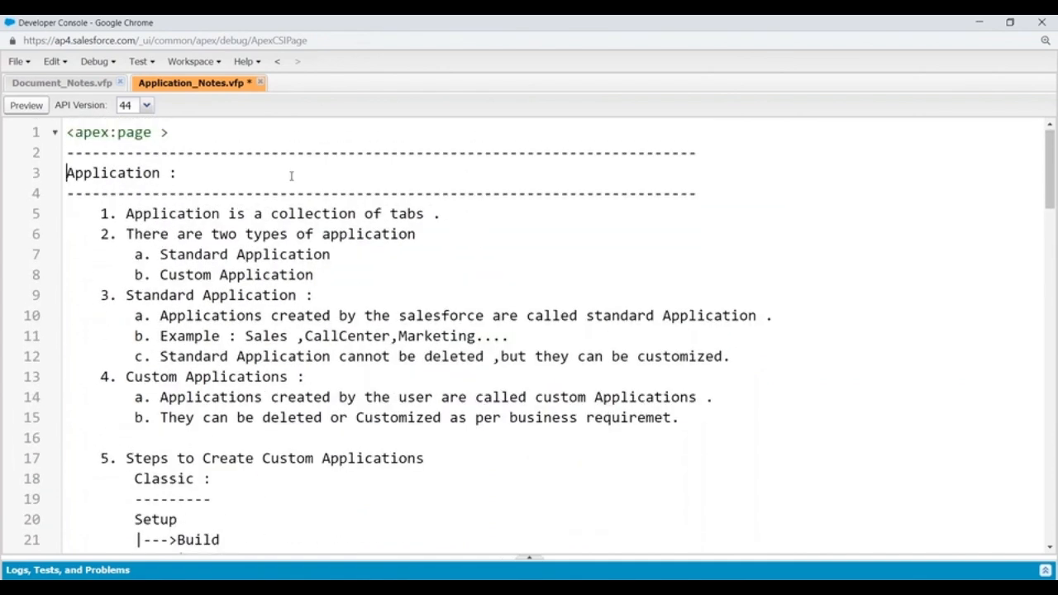
- Insert blank lines after point 1 and before point 3 of the notes
{"action": "left_click", "coordinate": [431, 215]}
{"action": "key", "text": "Return"}
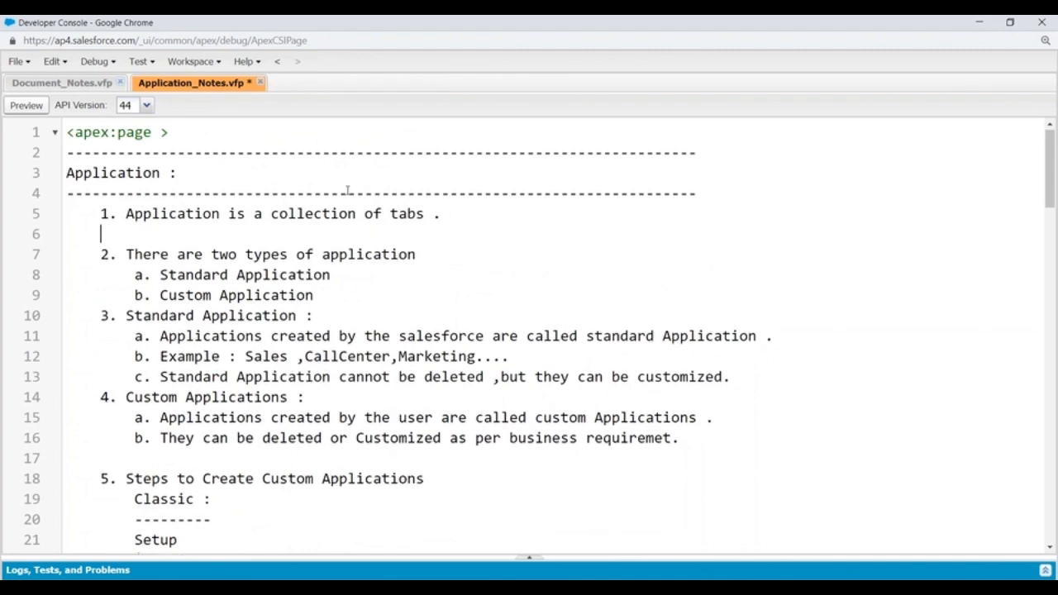
{"action": "scroll", "coordinate": [327, 190], "scroll_direction": "down", "scroll_amount": 1}
{"action": "left_click_drag", "start_coordinate": [161, 206], "coordinate": [377, 206]}
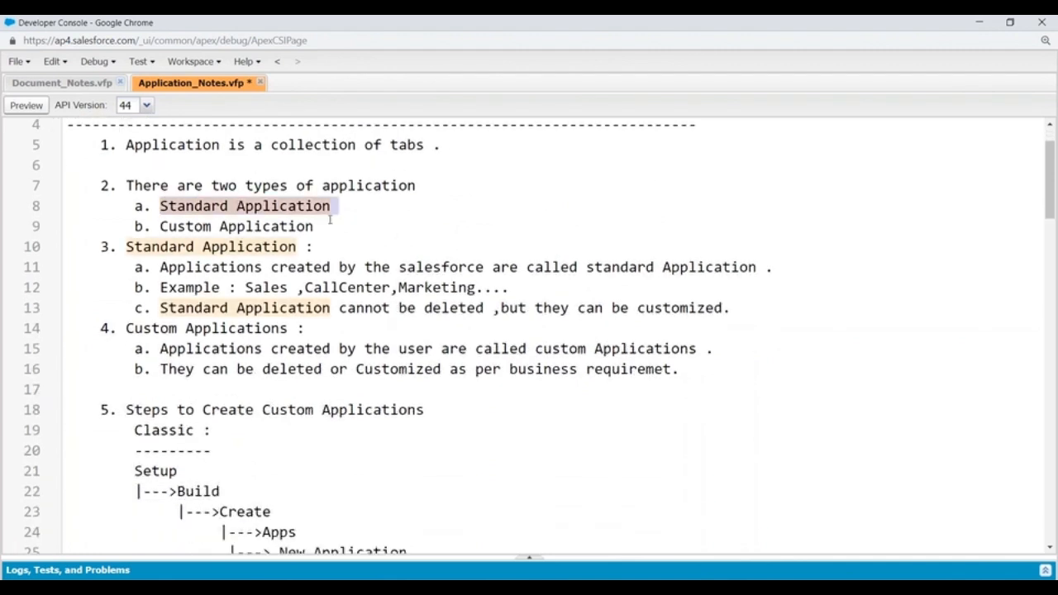
{"action": "left_click_drag", "start_coordinate": [161, 225], "coordinate": [272, 226]}
{"action": "left_click", "coordinate": [330, 250]}
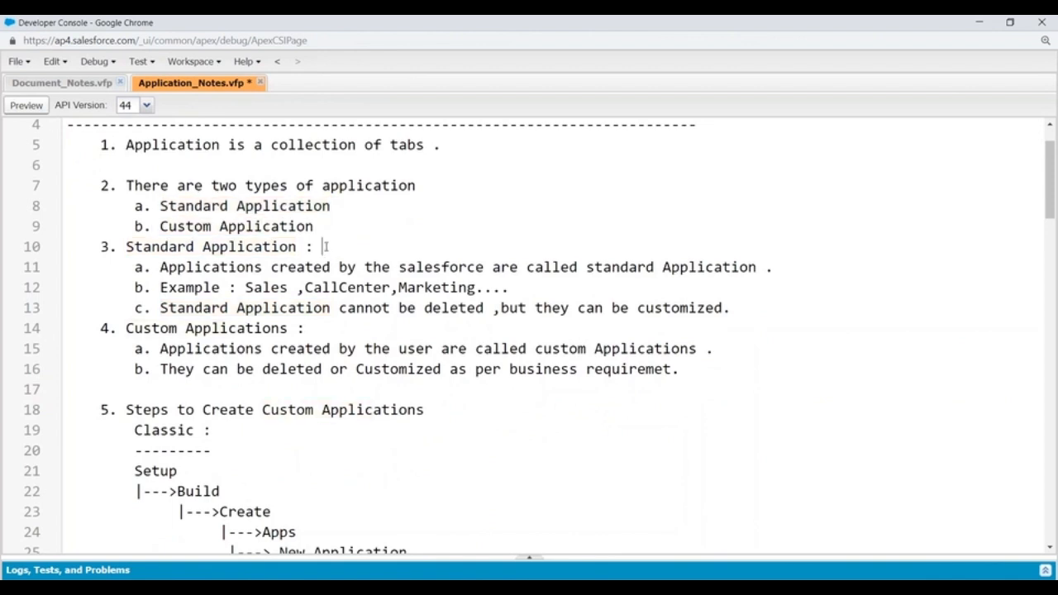
{"action": "key", "text": "Return"}
{"action": "scroll", "coordinate": [347, 223], "scroll_direction": "down", "scroll_amount": 1}
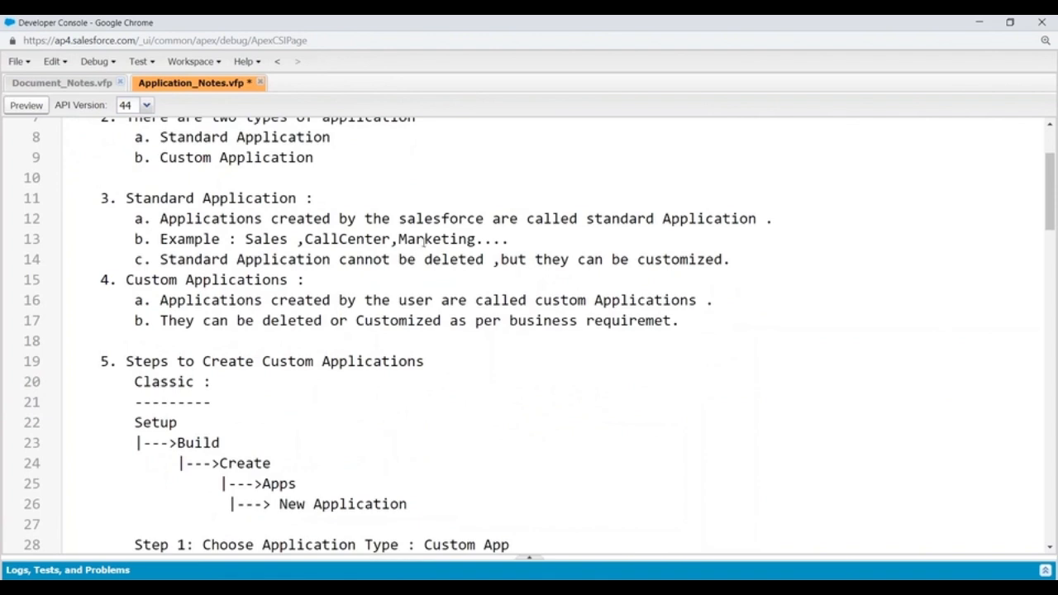
- Insert blank lines before point 4 and after Step 1 of the Classic custom app steps
{"action": "left_click", "coordinate": [747, 259]}
{"action": "key", "text": "Return"}
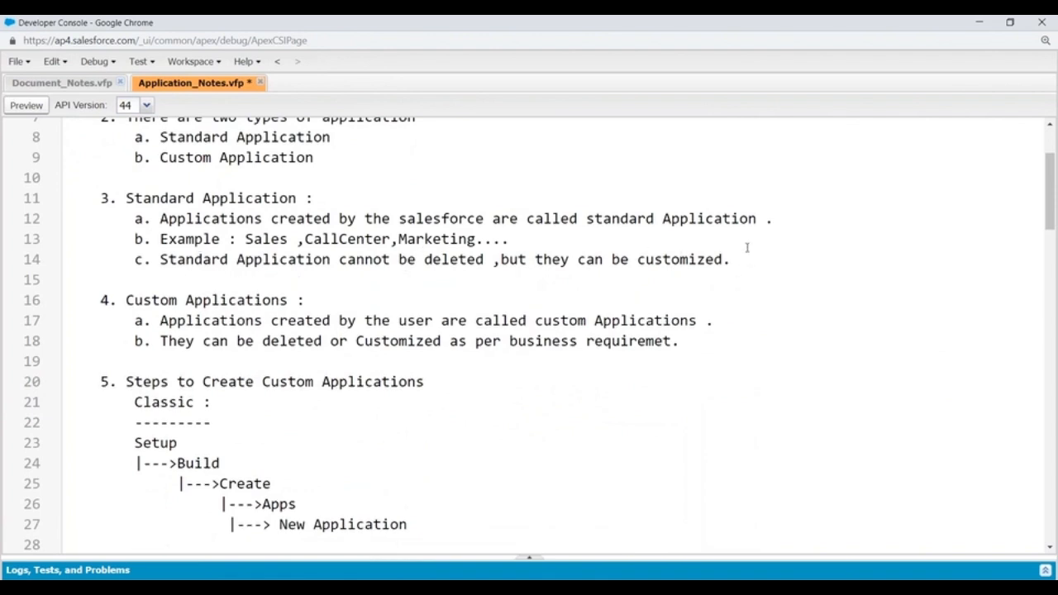
{"action": "scroll", "coordinate": [412, 289], "scroll_direction": "down", "scroll_amount": 2}
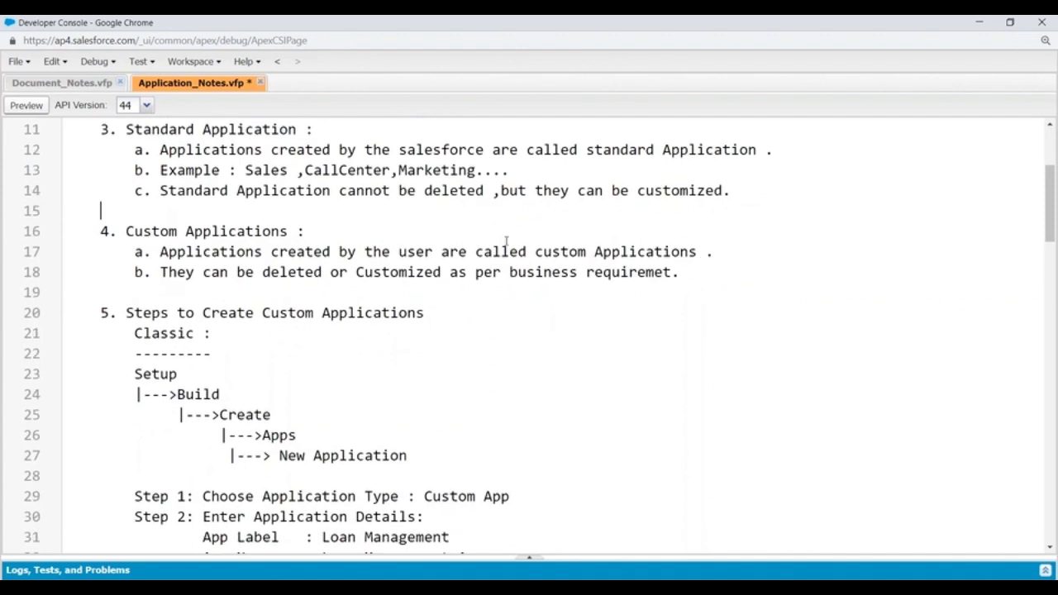
{"action": "scroll", "coordinate": [283, 251], "scroll_direction": "down", "scroll_amount": 1}
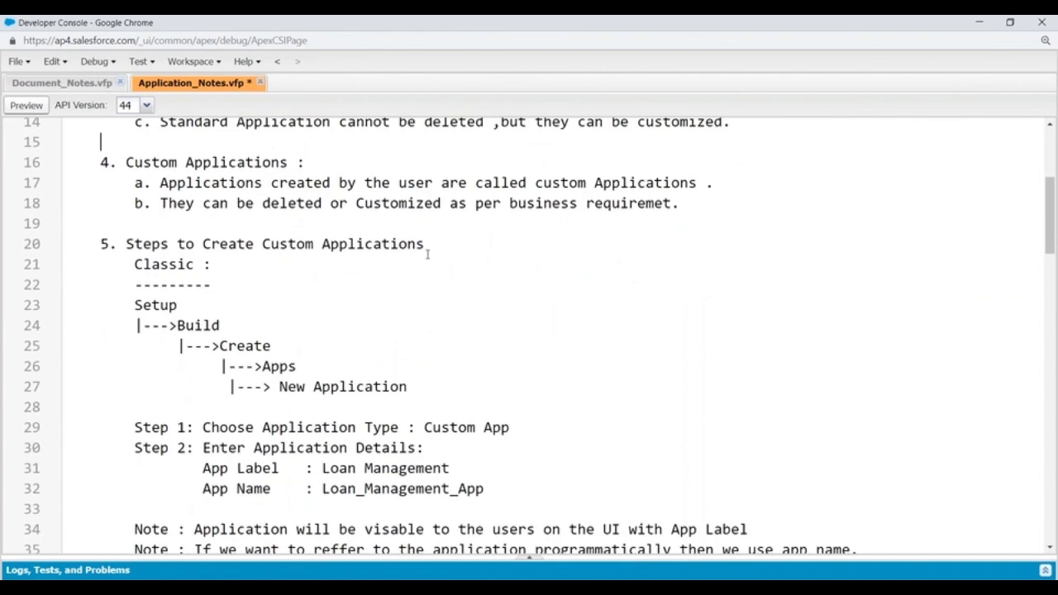
{"action": "scroll", "coordinate": [145, 244], "scroll_direction": "down", "scroll_amount": 2}
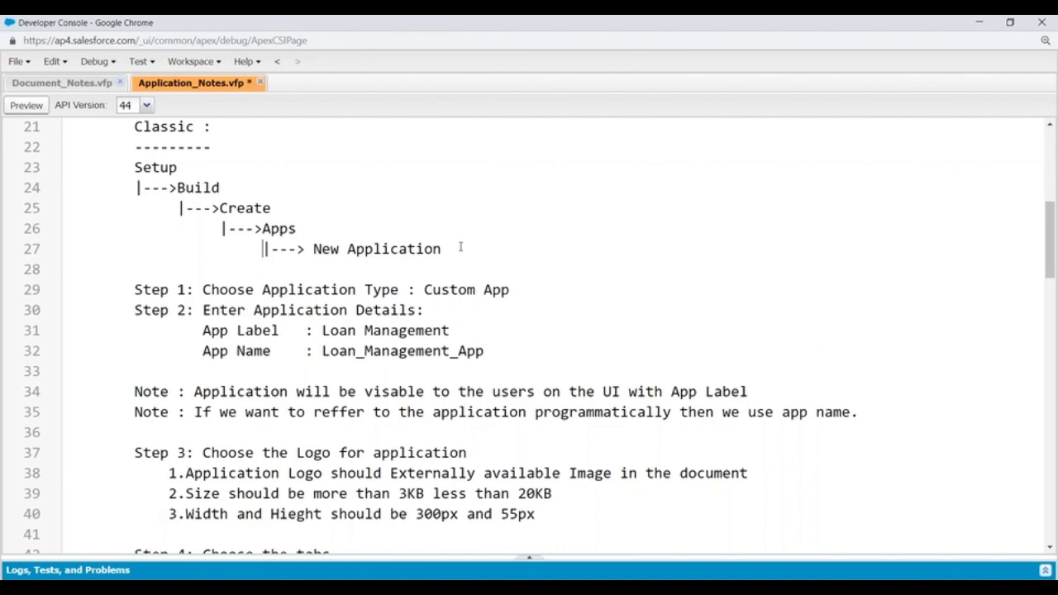
{"action": "scroll", "coordinate": [238, 223], "scroll_direction": "down", "scroll_amount": 1}
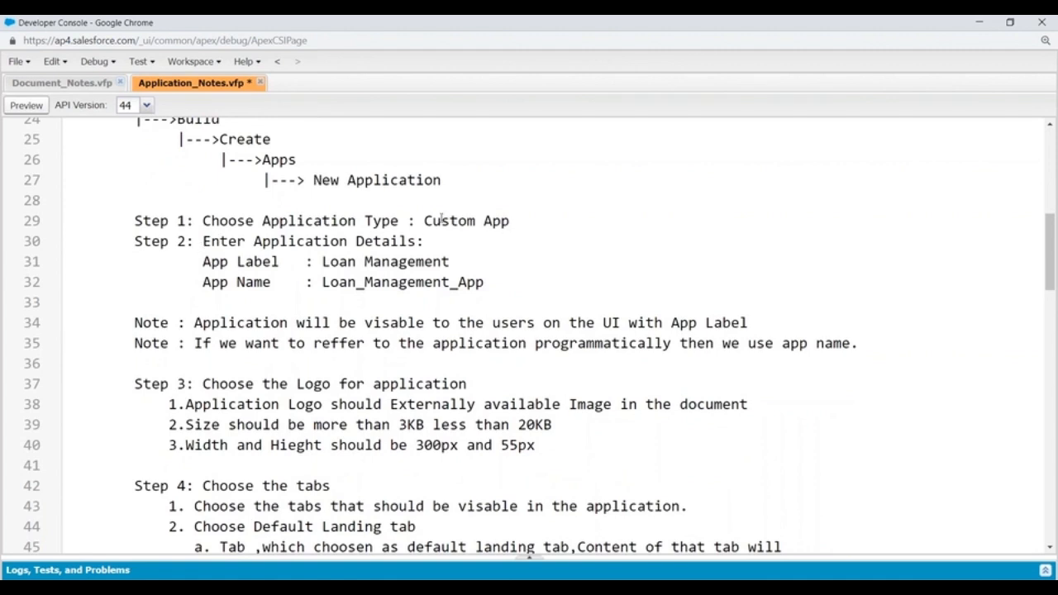
{"action": "left_click_drag", "start_coordinate": [433, 220], "coordinate": [525, 224]}
{"action": "left_click", "coordinate": [518, 223]}
{"action": "key", "text": "Return"}
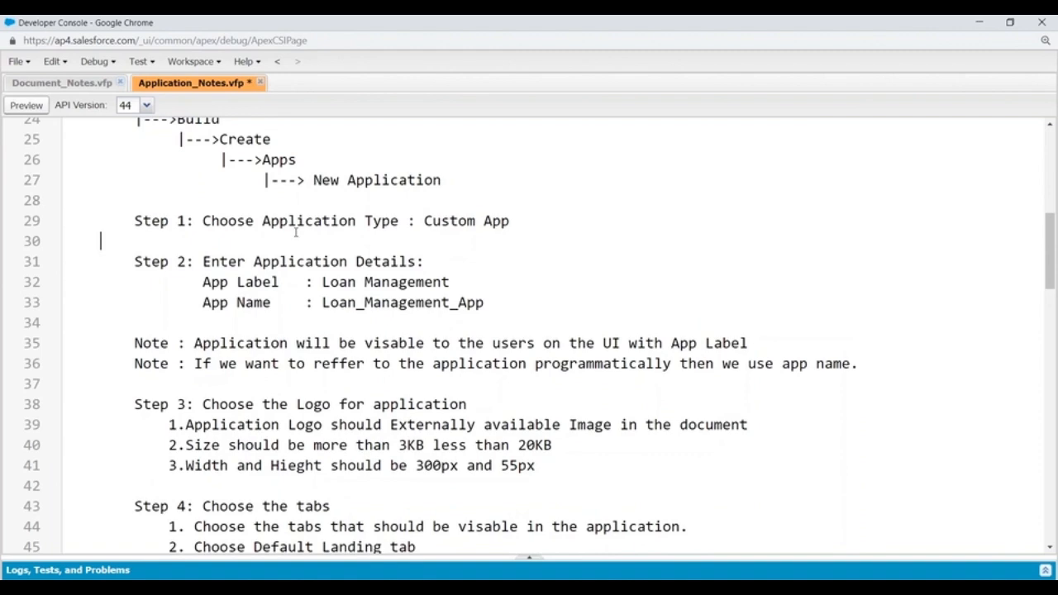
- Add a blank line between the 'Default Landing : Account' example and Step 5
{"action": "scroll", "coordinate": [326, 220], "scroll_direction": "down", "scroll_amount": 3}
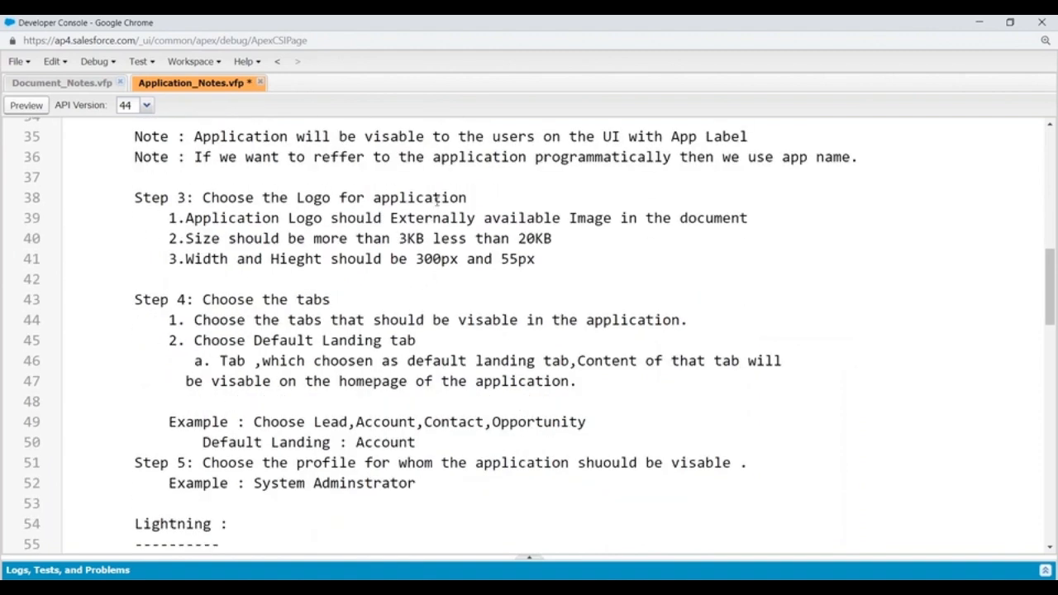
{"action": "scroll", "coordinate": [181, 266], "scroll_direction": "down", "scroll_amount": 1}
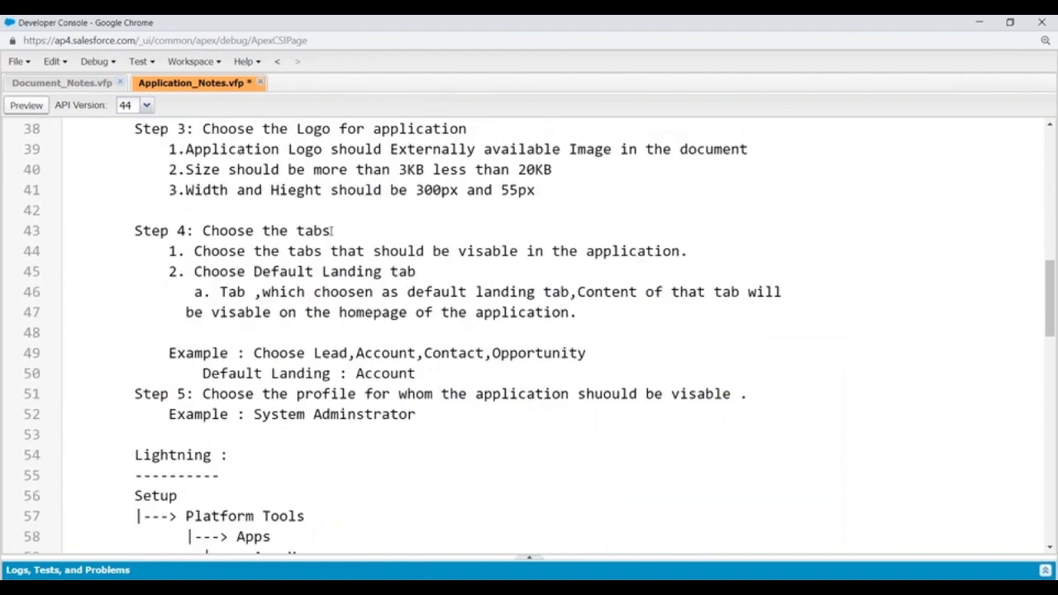
{"action": "scroll", "coordinate": [321, 217], "scroll_direction": "down", "scroll_amount": 1}
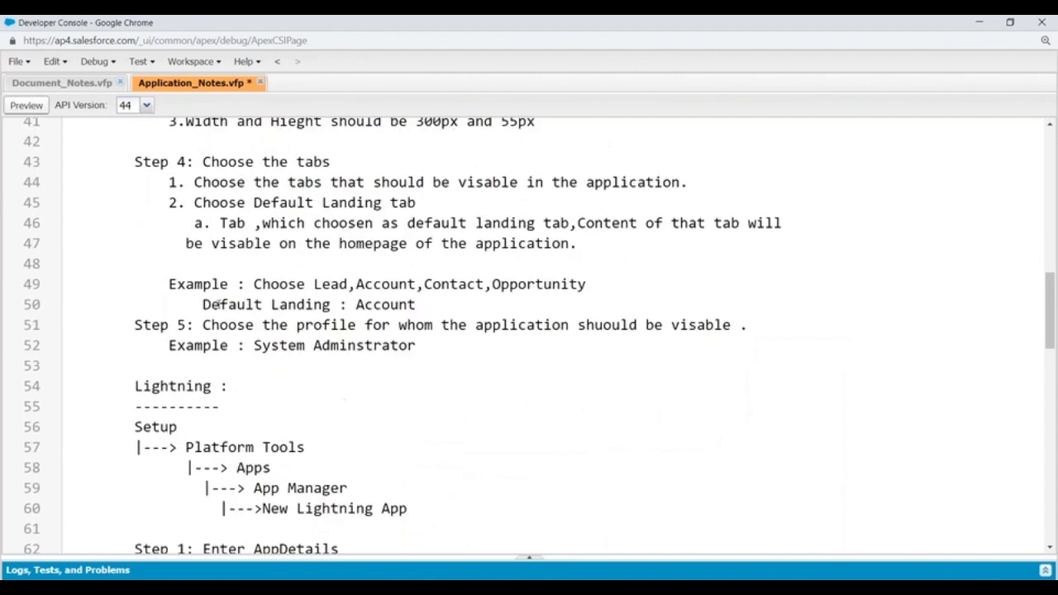
{"action": "left_click_drag", "start_coordinate": [203, 303], "coordinate": [332, 303]}
{"action": "left_click", "coordinate": [471, 303]}
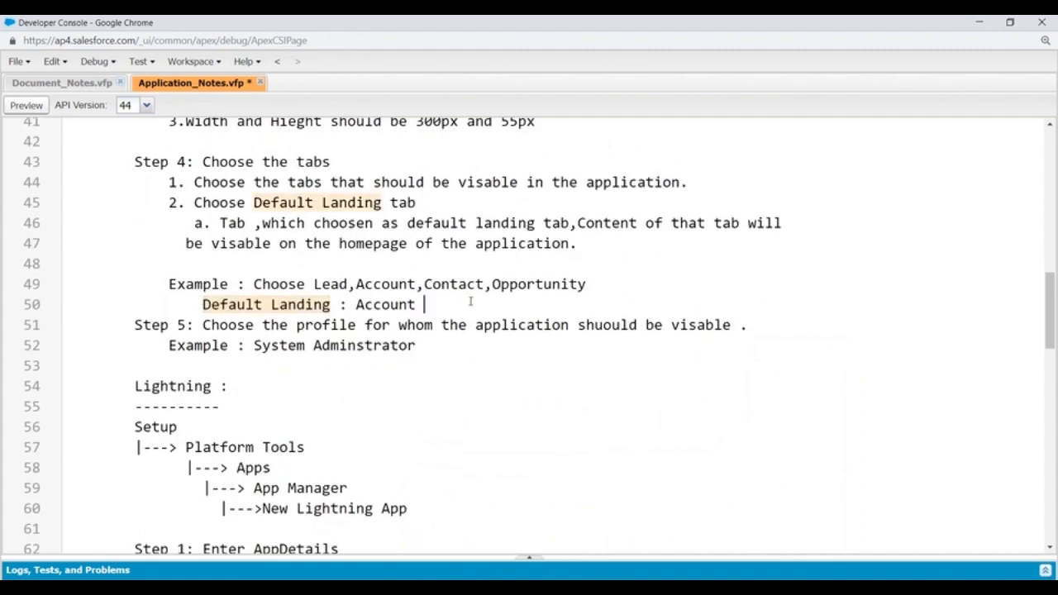
{"action": "key", "text": "Return"}
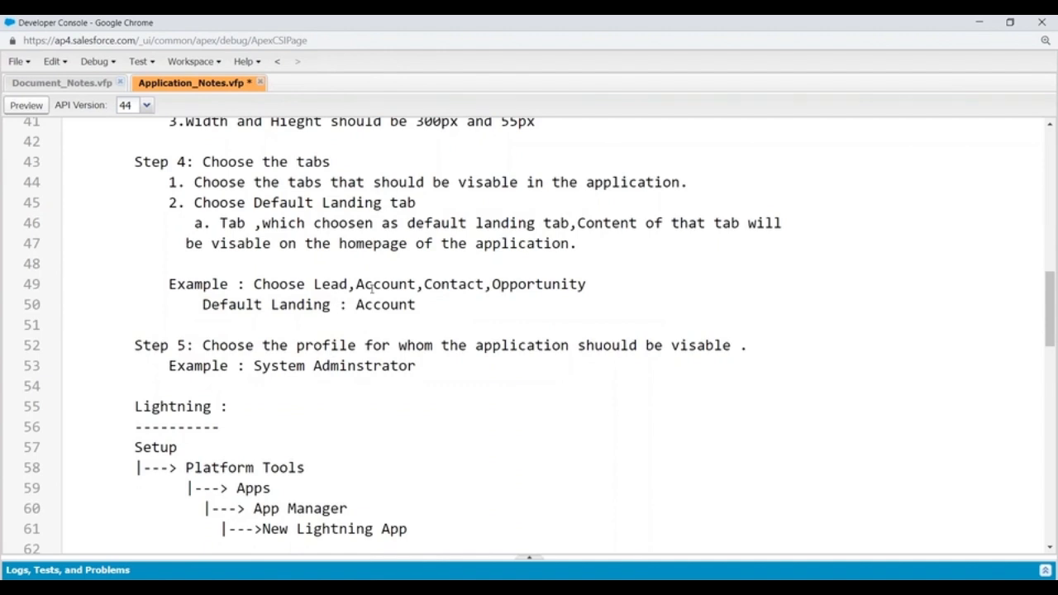
- Remove extra spaces so Platform Tools, Apps and App Manager step inward evenly in the Setup path
{"action": "scroll", "coordinate": [371, 287], "scroll_direction": "down", "scroll_amount": 3}
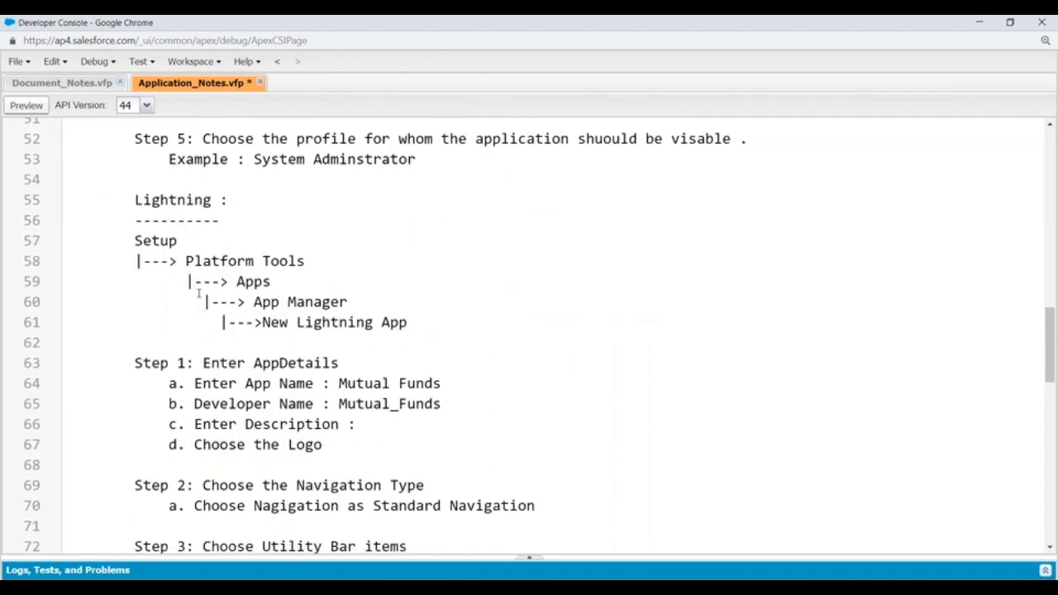
{"action": "left_click", "coordinate": [204, 302]}
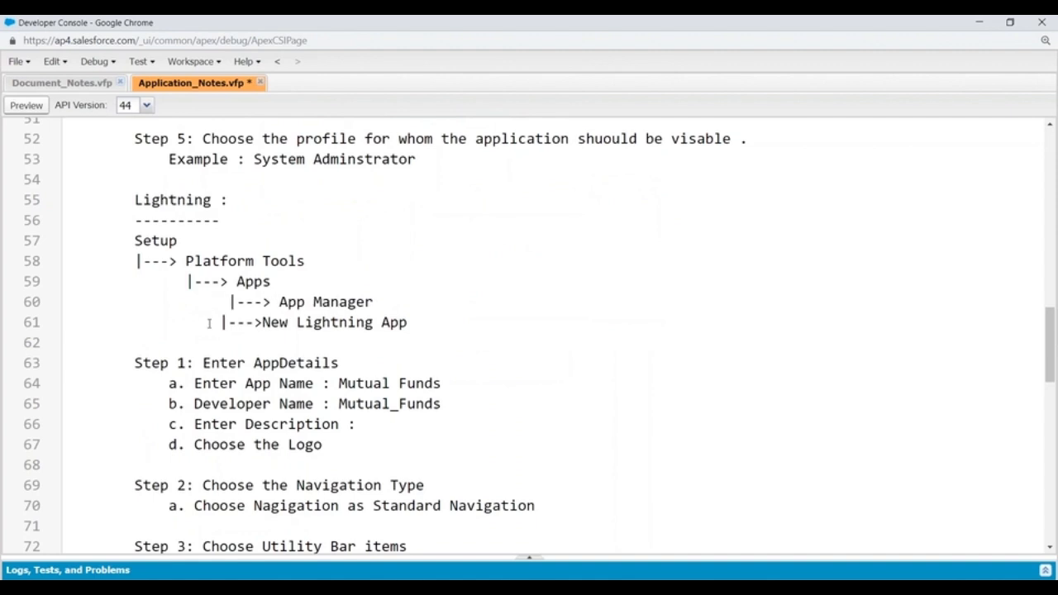
{"action": "left_click", "coordinate": [185, 261]}
{"action": "key", "text": "BackSpace"}
{"action": "left_click", "coordinate": [185, 281]}
{"action": "key", "text": "BackSpace"}
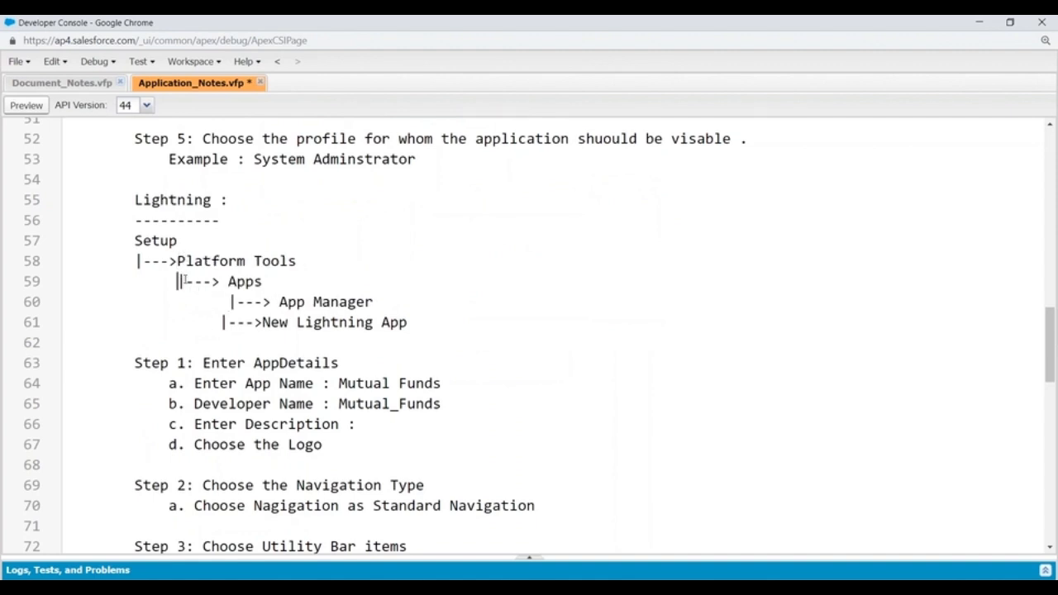
{"action": "left_click", "coordinate": [228, 281]}
{"action": "key", "text": "BackSpace"}
{"action": "left_click", "coordinate": [229, 302]}
{"action": "key", "text": "BackSpace"}
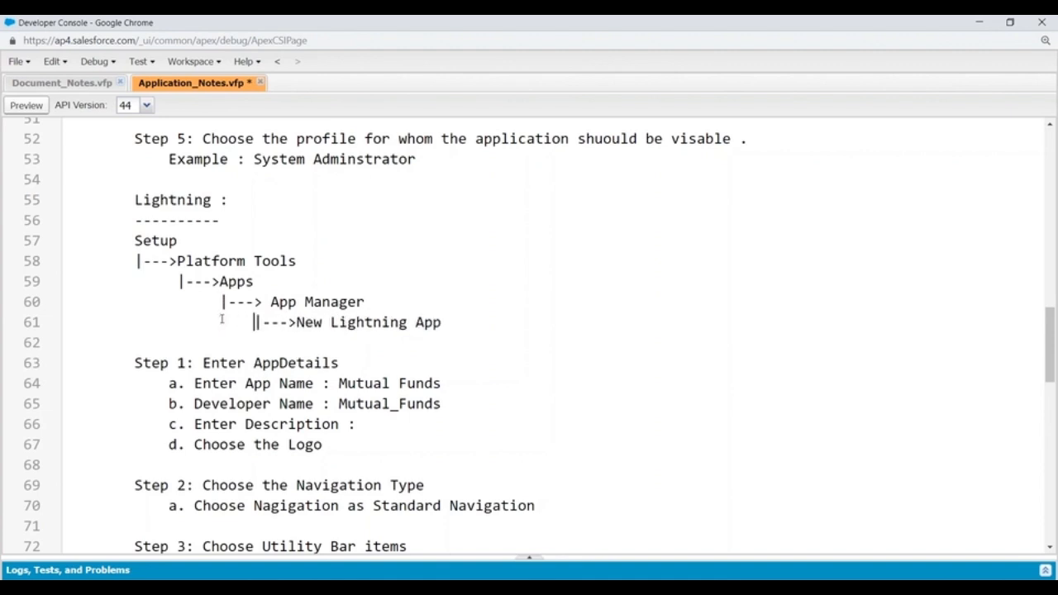
{"action": "scroll", "coordinate": [455, 303], "scroll_direction": "down", "scroll_amount": 2}
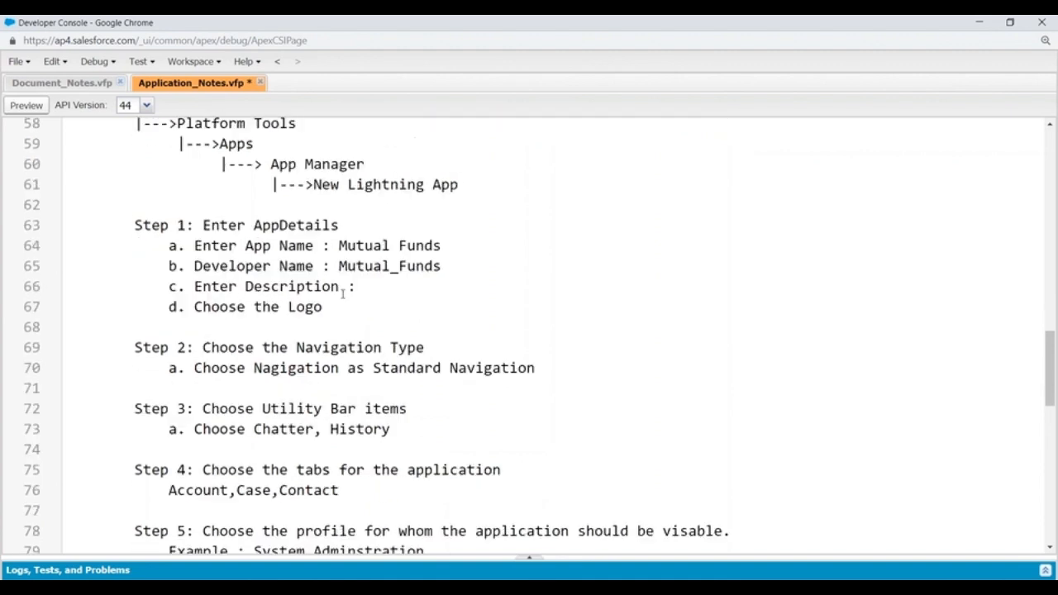
- Highlight App Name, Developer Name, Description, Standard Navigation and Utility Bar items in the Lightning steps
{"action": "left_click_drag", "start_coordinate": [237, 246], "coordinate": [299, 248]}
{"action": "left_click_drag", "start_coordinate": [228, 266], "coordinate": [316, 266]}
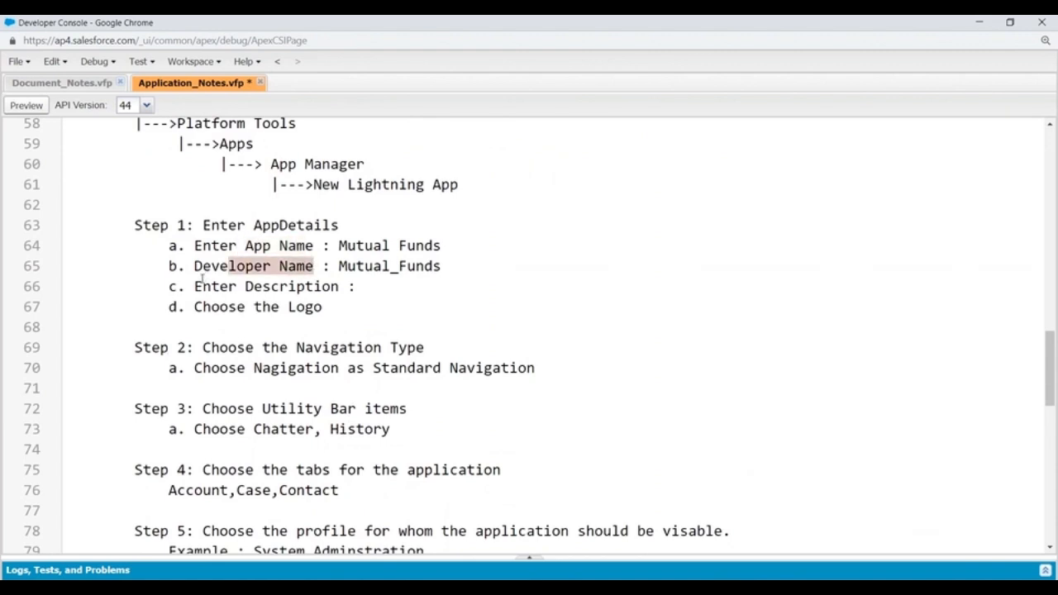
{"action": "left_click_drag", "start_coordinate": [202, 286], "coordinate": [400, 285]}
{"action": "left_click_drag", "start_coordinate": [202, 306], "coordinate": [322, 306]}
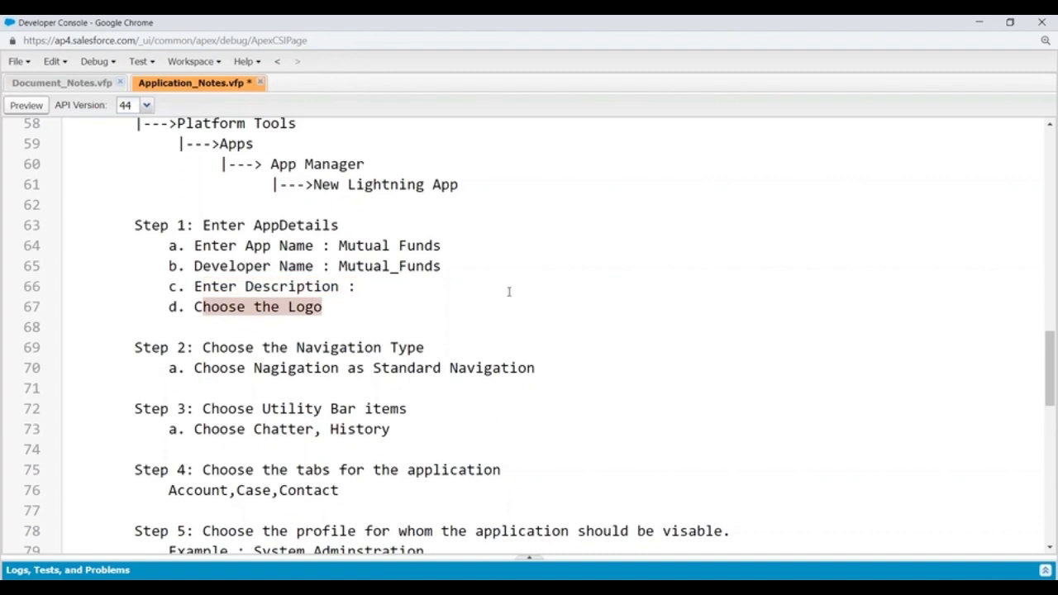
{"action": "scroll", "coordinate": [507, 290], "scroll_direction": "down", "scroll_amount": 2}
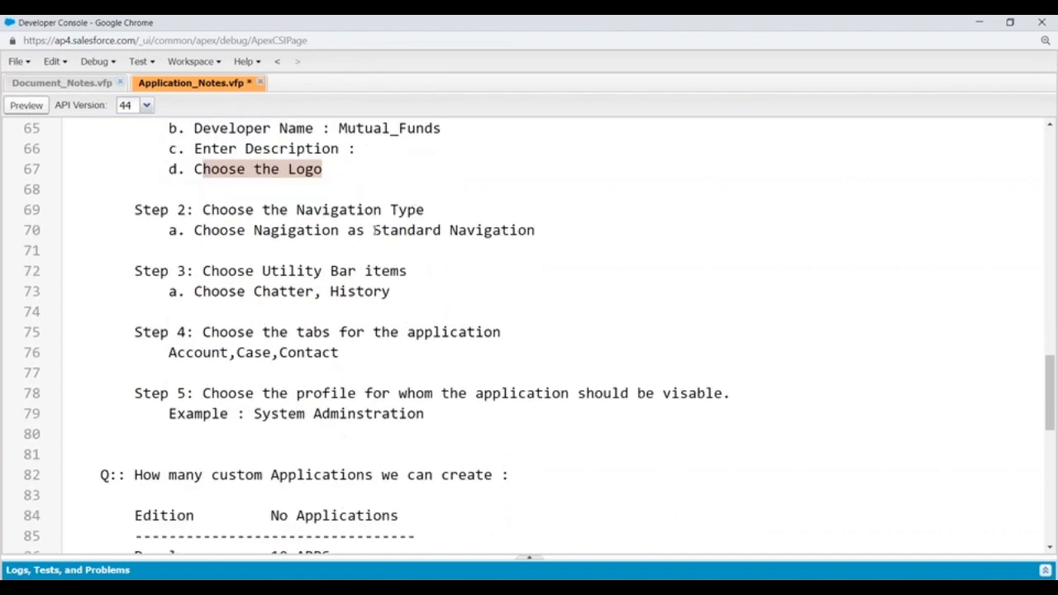
{"action": "left_click_drag", "start_coordinate": [374, 229], "coordinate": [424, 230]}
{"action": "left_click", "coordinate": [415, 271]}
{"action": "left_click_drag", "start_coordinate": [261, 271], "coordinate": [409, 271]}
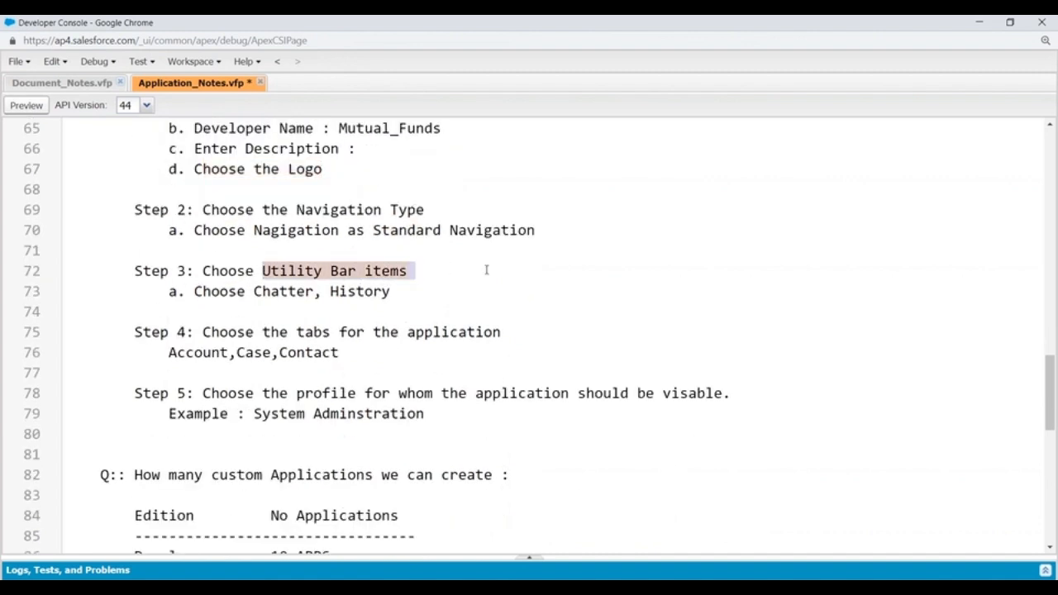
{"action": "scroll", "coordinate": [384, 280], "scroll_direction": "down", "scroll_amount": 1}
{"action": "scroll", "coordinate": [411, 258], "scroll_direction": "down", "scroll_amount": 2}
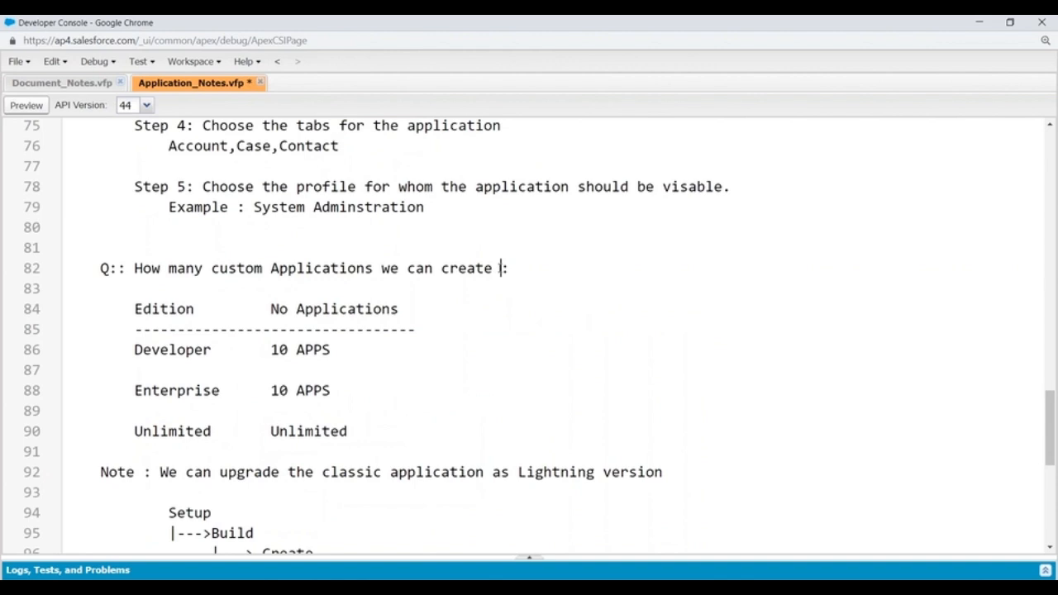
- Add 'in classic' to the custom-apps question and highlight the Enterprise 10 APPS limit
{"action": "type", "text": "in classic"}
{"action": "scroll", "coordinate": [441, 308], "scroll_direction": "down", "scroll_amount": 1}
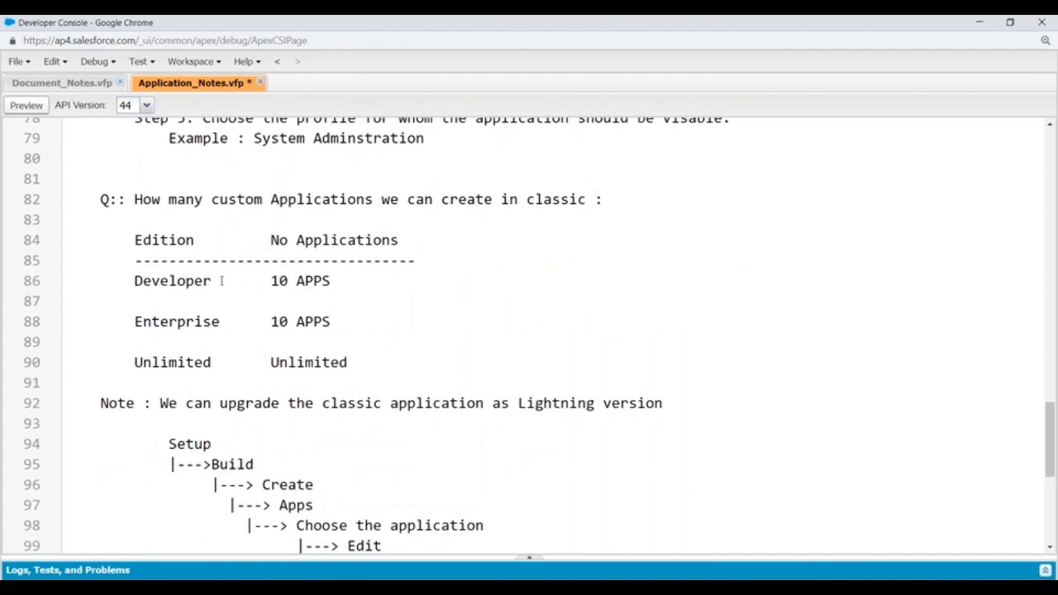
{"action": "double_click", "coordinate": [276, 322]}
{"action": "key", "text": "shift+End"}
{"action": "left_click_drag", "start_coordinate": [272, 364], "coordinate": [357, 363]}
- Indent the Apps and Edit lines of the upgrade path further inward under Choose the application
{"action": "scroll", "coordinate": [486, 226], "scroll_direction": "down", "scroll_amount": 1}
{"action": "scroll", "coordinate": [486, 226], "scroll_direction": "down", "scroll_amount": 2}
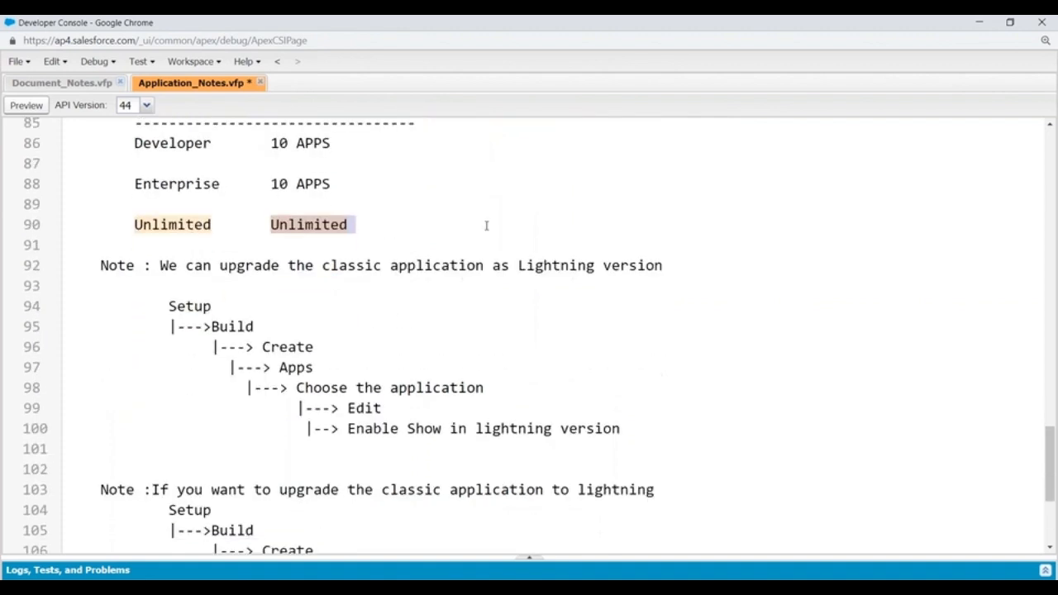
{"action": "left_click", "coordinate": [232, 367]}
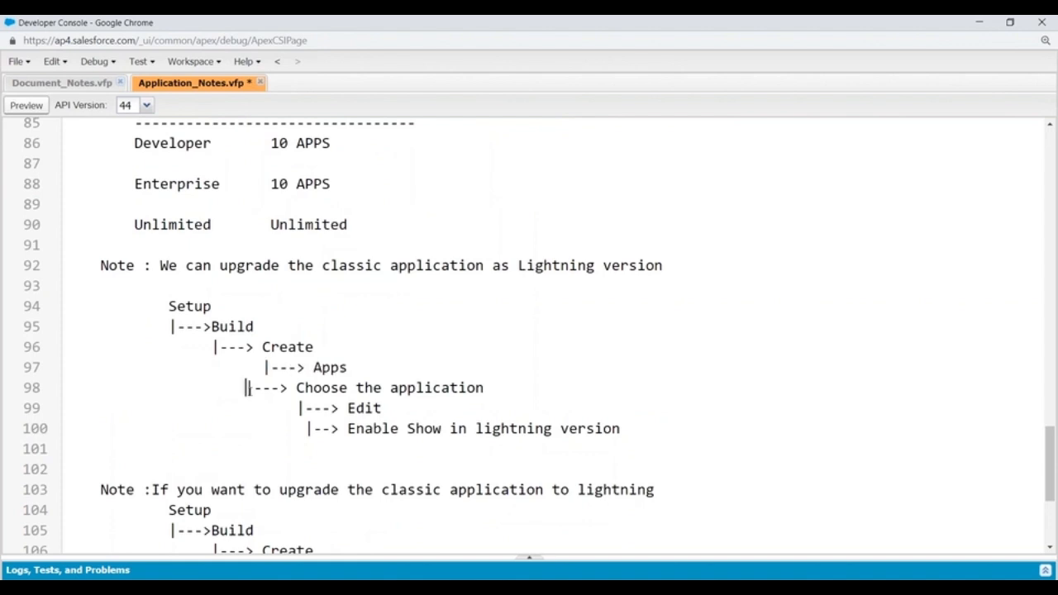
{"action": "left_click", "coordinate": [301, 407]}
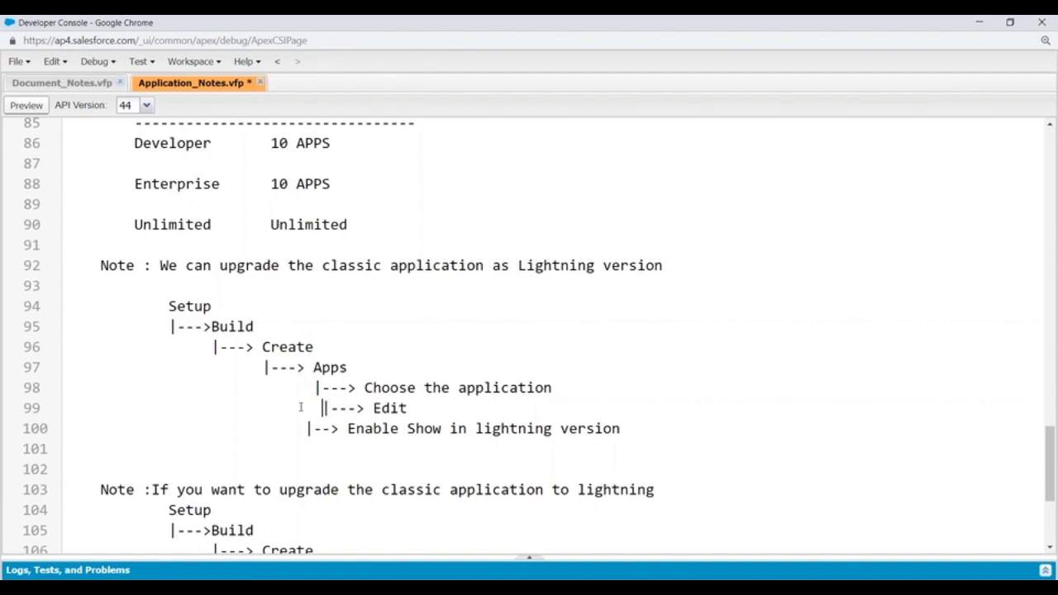
{"action": "left_click", "coordinate": [307, 428]}
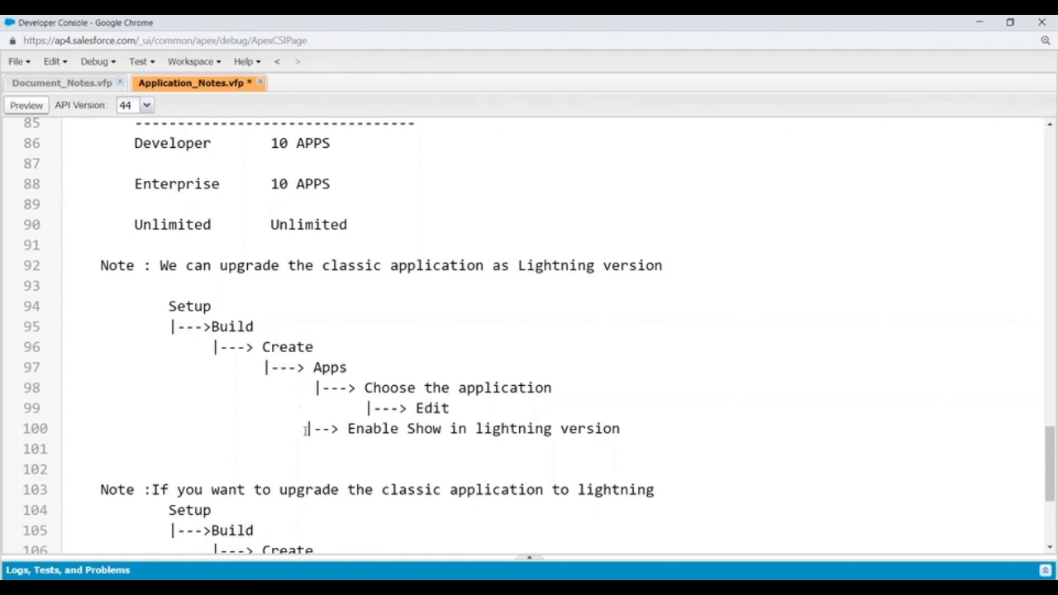
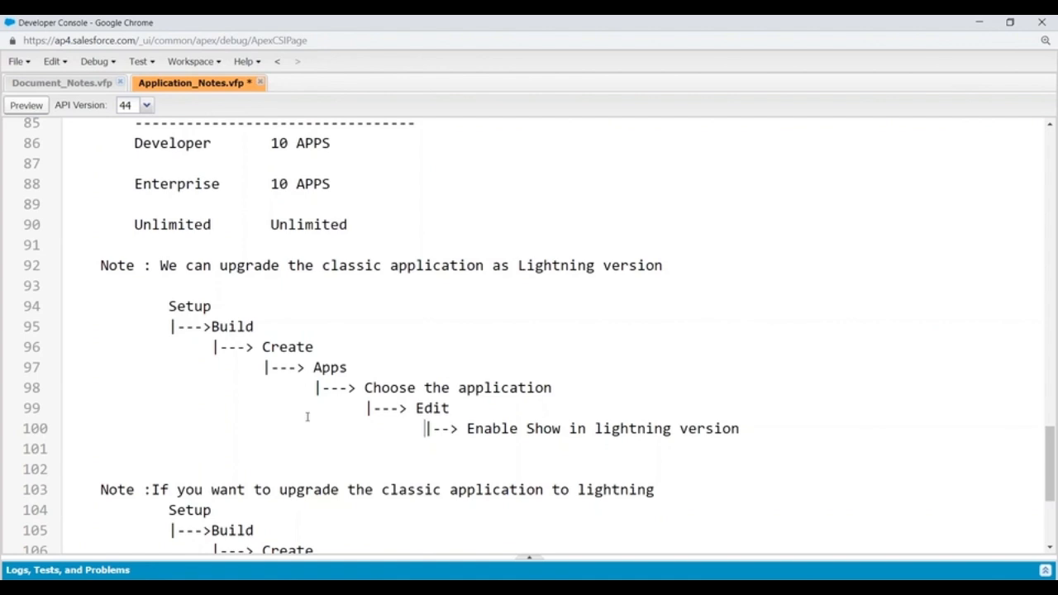
- Delete the duplicate upgrade note on lines 103–109 of Application_Notes.vfp, plus the leftover empty line
{"action": "scroll", "coordinate": [248, 364], "scroll_direction": "down", "scroll_amount": 3}
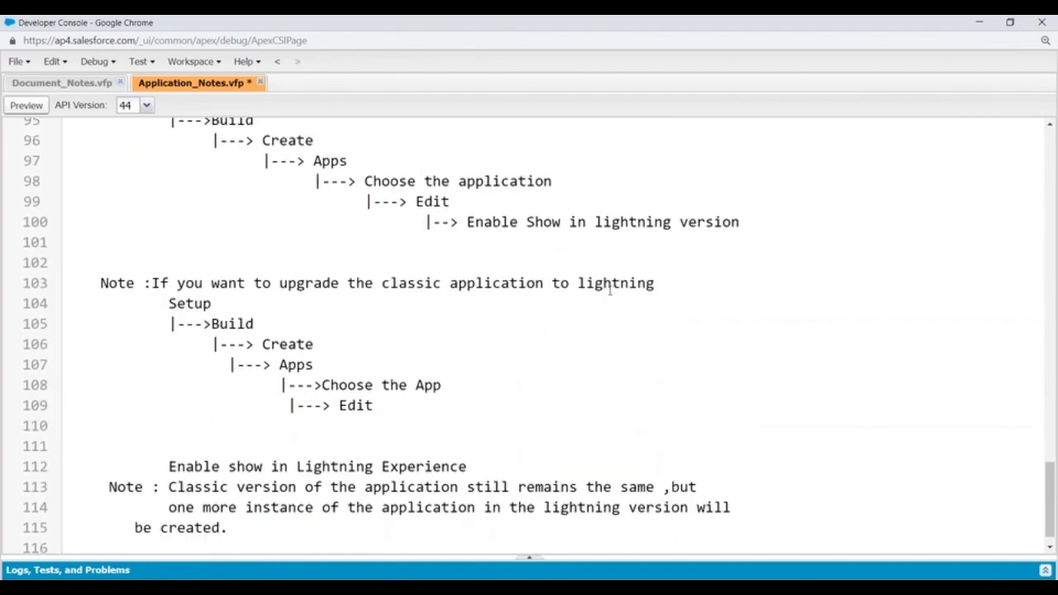
{"action": "left_click", "coordinate": [519, 385]}
{"action": "scroll", "coordinate": [118, 274], "scroll_direction": "up", "scroll_amount": 1}
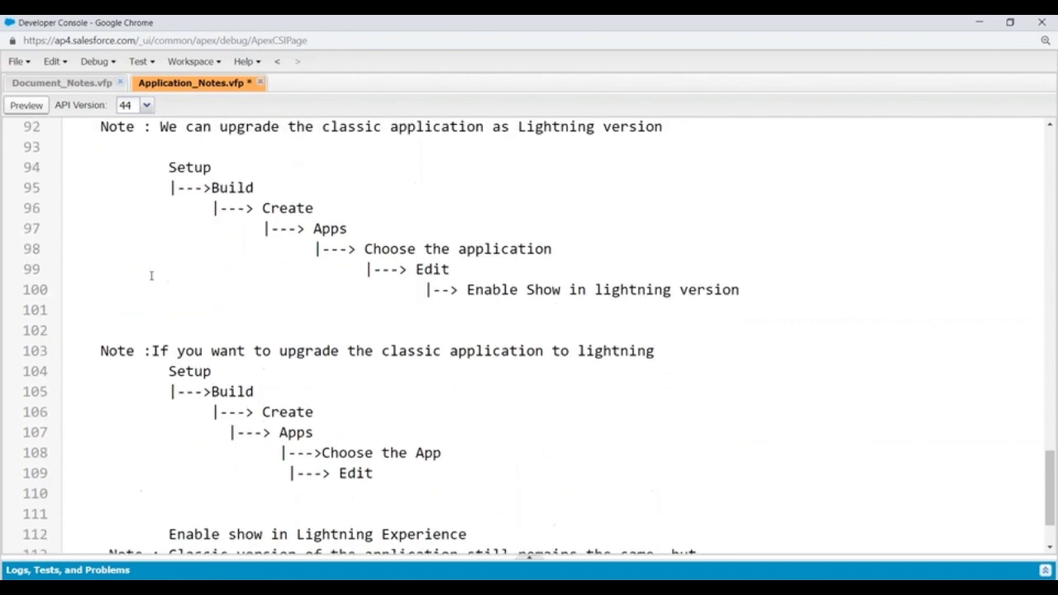
{"action": "scroll", "coordinate": [108, 331], "scroll_direction": "up", "scroll_amount": 2}
{"action": "scroll", "coordinate": [103, 323], "scroll_direction": "down", "scroll_amount": 3}
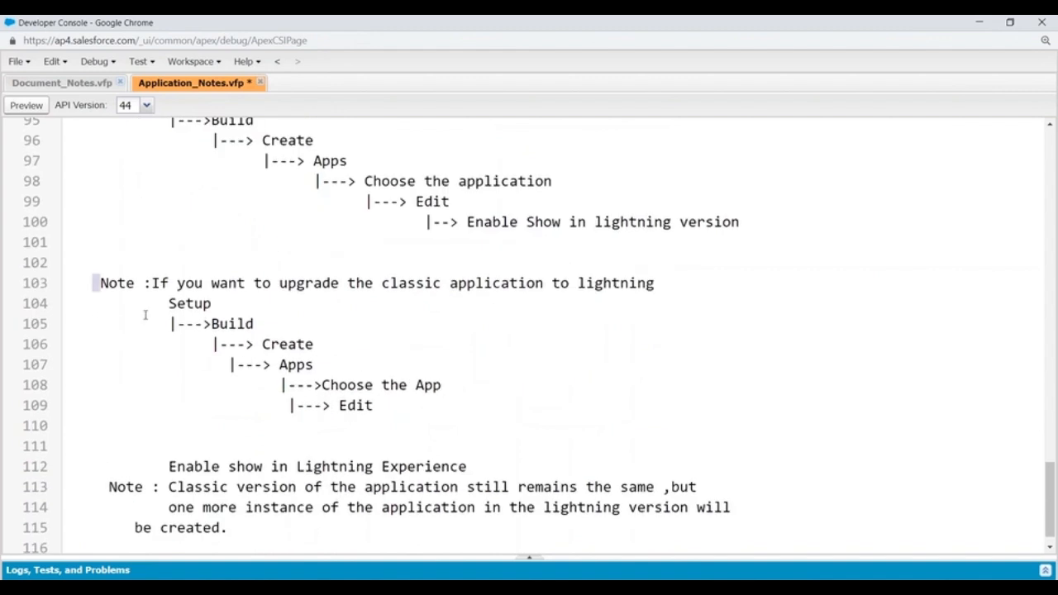
{"action": "left_click_drag", "start_coordinate": [96, 283], "coordinate": [432, 416]}
{"action": "key", "text": "BackSpace"}
{"action": "key", "text": "Down"}
{"action": "key", "text": "BackSpace"}
{"action": "key", "text": "BackSpace"}
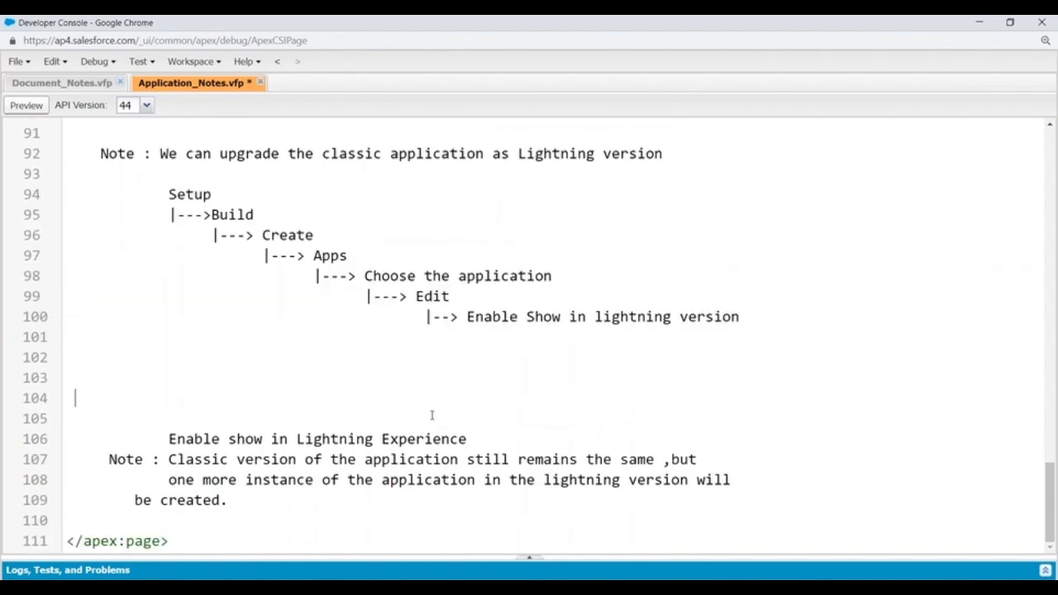
{"action": "key", "text": "BackSpace"}
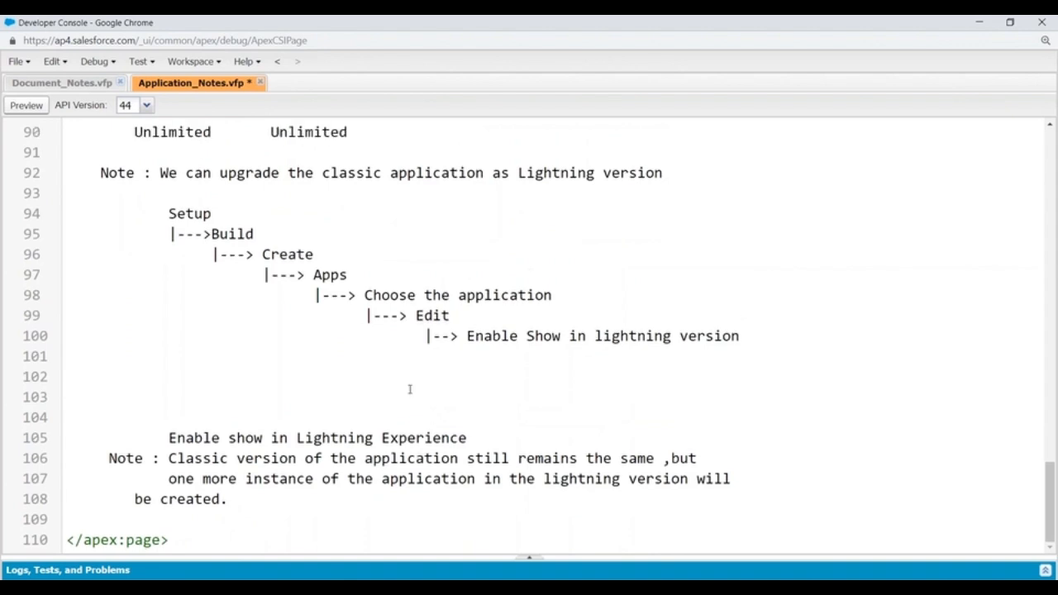
- Remove the 'Enable show in Lightning Experience' line, align 'be created.' with the line above, and save
{"action": "left_click_drag", "start_coordinate": [166, 438], "coordinate": [513, 438]}
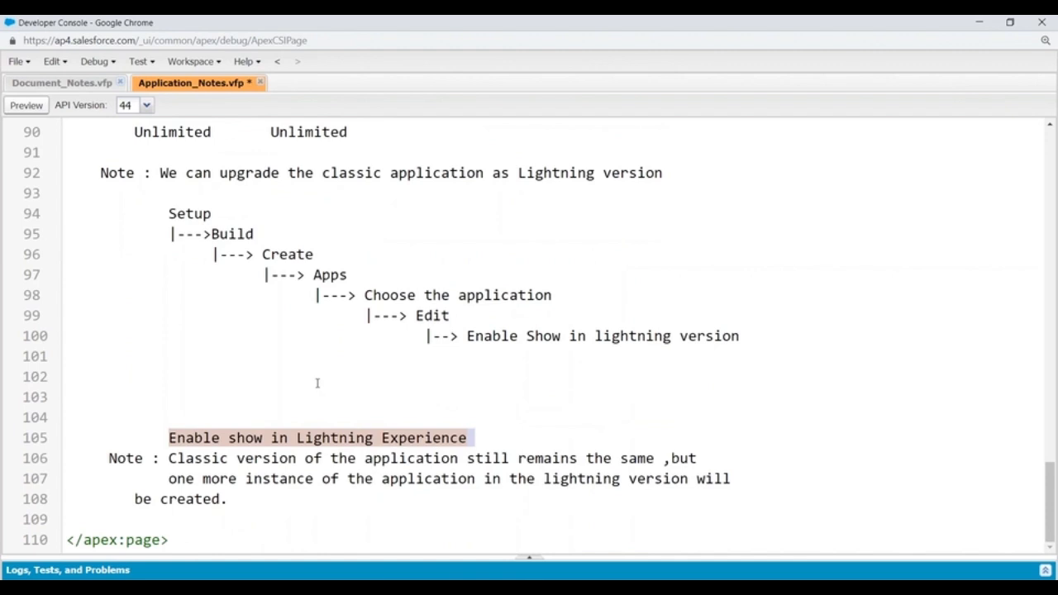
{"action": "key", "text": "BackSpace"}
{"action": "key", "text": "BackSpace"}
{"action": "key", "text": "BackSpace"}
{"action": "key", "text": "BackSpace"}
{"action": "key", "text": "BackSpace"}
{"action": "key", "text": "BackSpace"}
{"action": "key", "text": "BackSpace"}
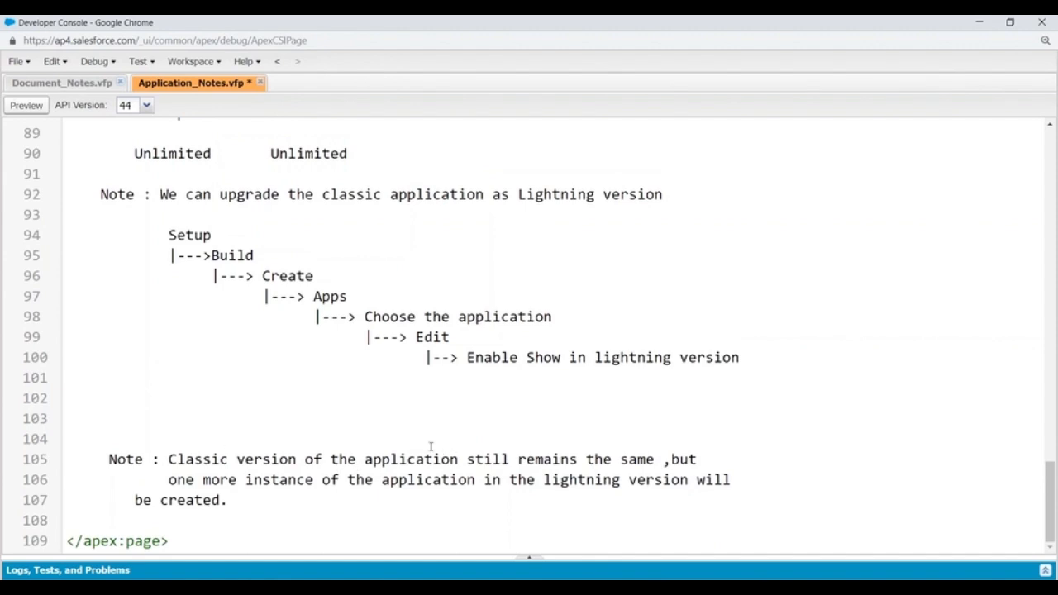
{"action": "left_click", "coordinate": [132, 499]}
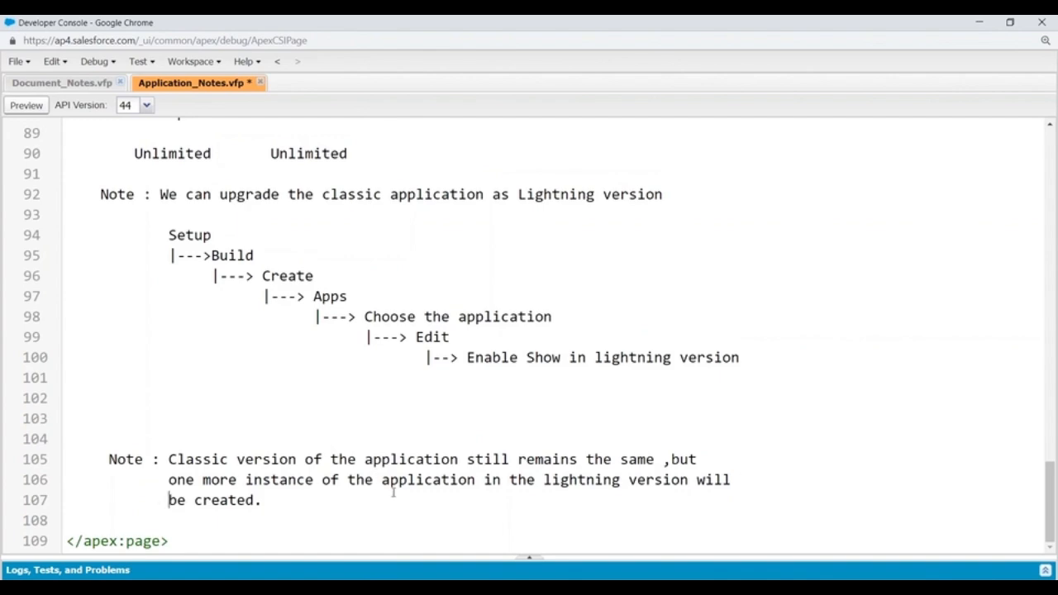
{"action": "left_click_drag", "start_coordinate": [158, 499], "coordinate": [272, 501]}
{"action": "scroll", "coordinate": [300, 483], "scroll_direction": "up", "scroll_amount": 6}
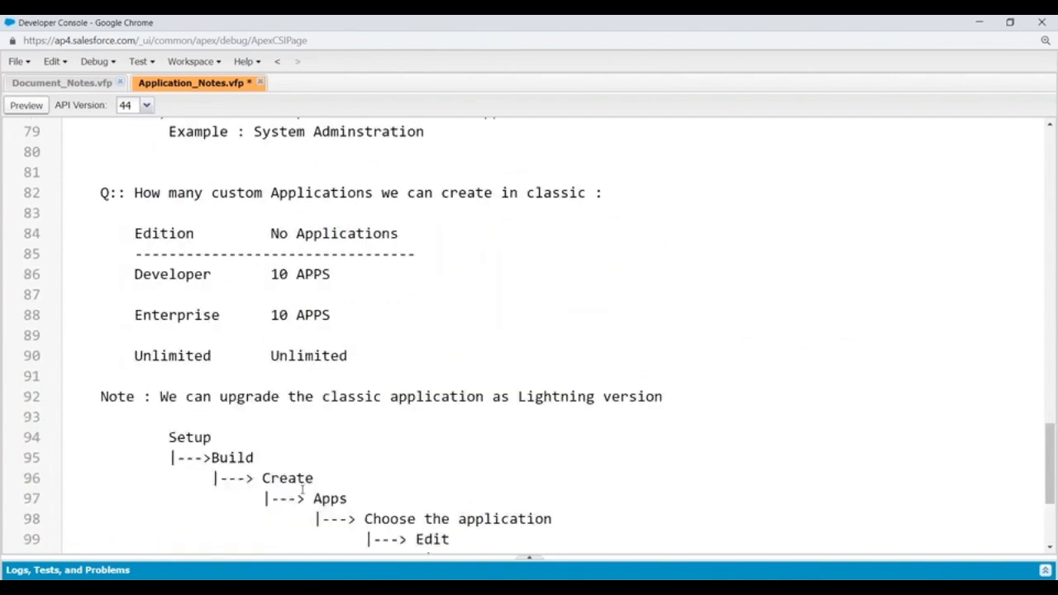
{"action": "key", "text": "ctrl+s"}
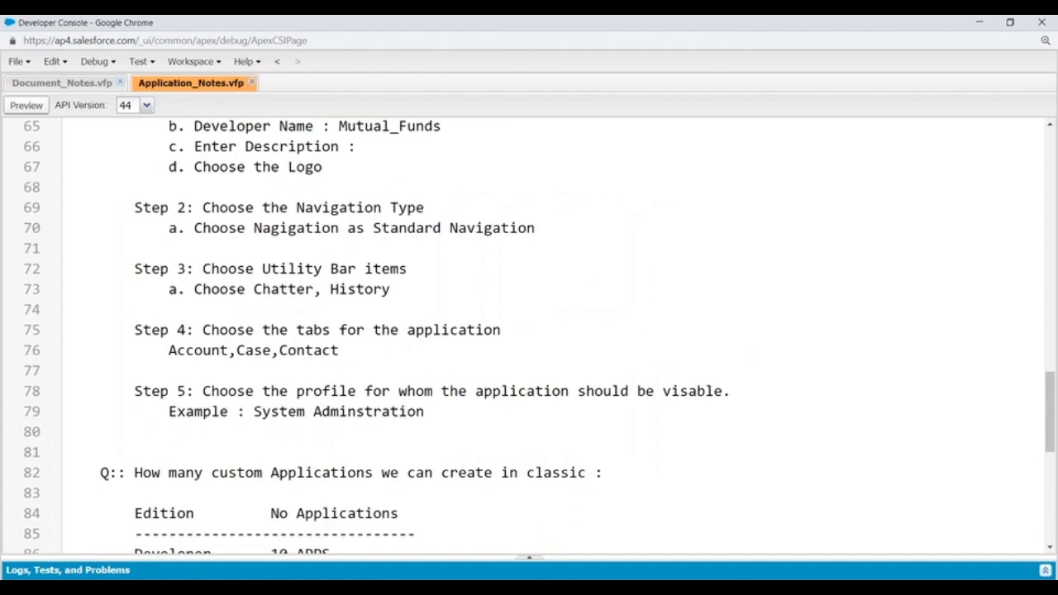
- From Setup > Build > Create > Apps in Salesforce Classic, start a new custom app
{"action": "left_click", "coordinate": [413, 531]}
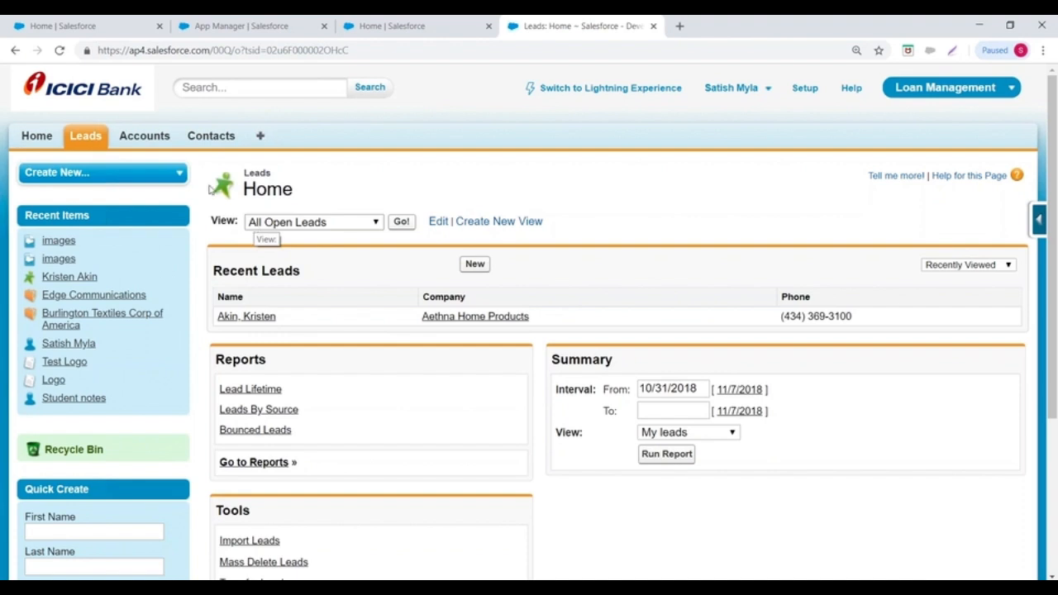
{"action": "left_click", "coordinate": [805, 87]}
{"action": "scroll", "coordinate": [353, 196], "scroll_direction": "down", "scroll_amount": 2}
{"action": "scroll", "coordinate": [35, 263], "scroll_direction": "down", "scroll_amount": 5}
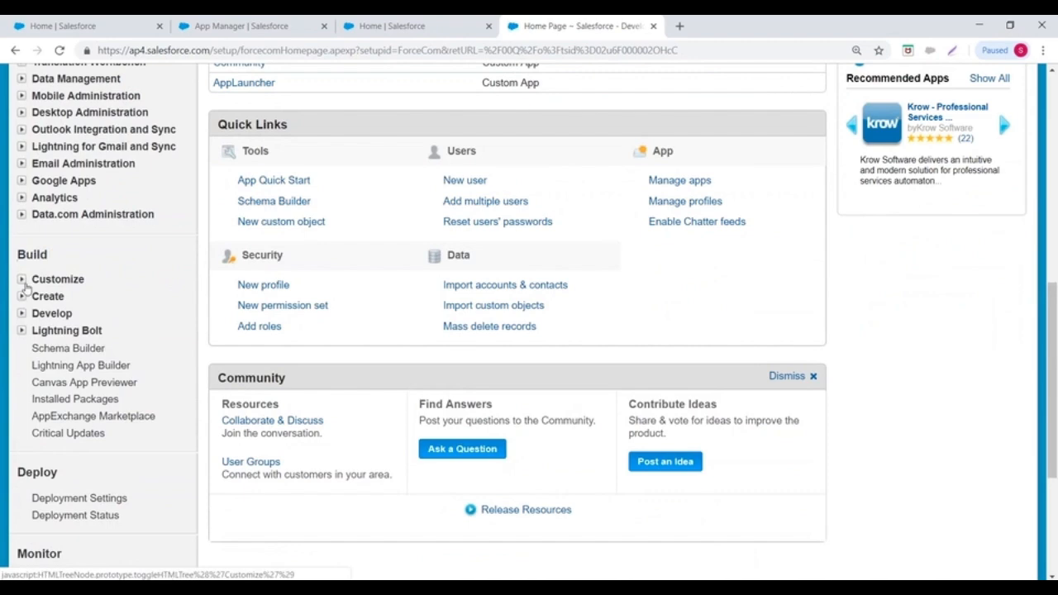
{"action": "left_click", "coordinate": [22, 296]}
{"action": "left_click", "coordinate": [58, 315]}
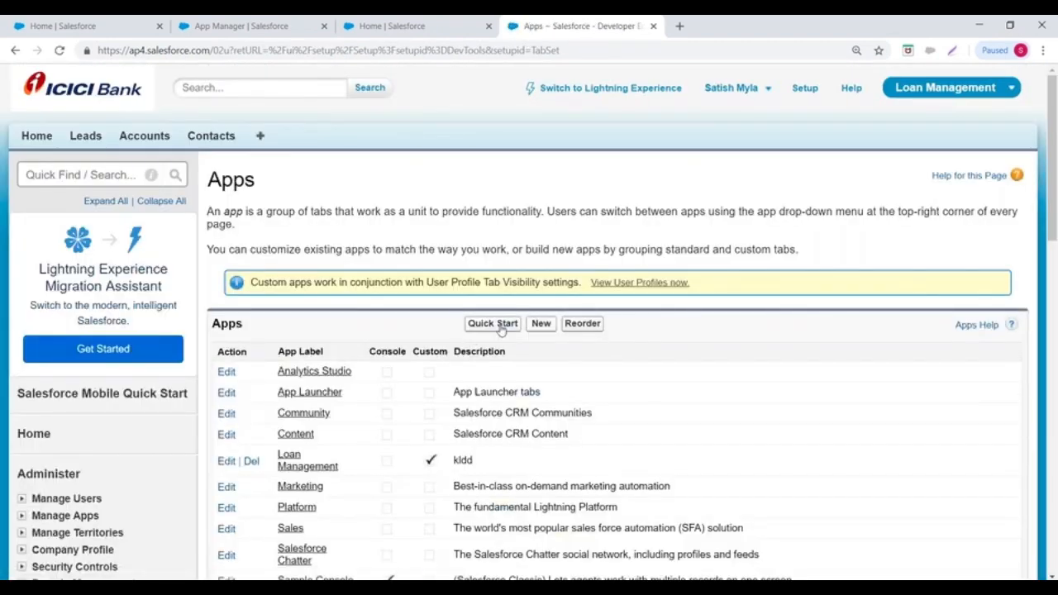
{"action": "left_click", "coordinate": [541, 324]}
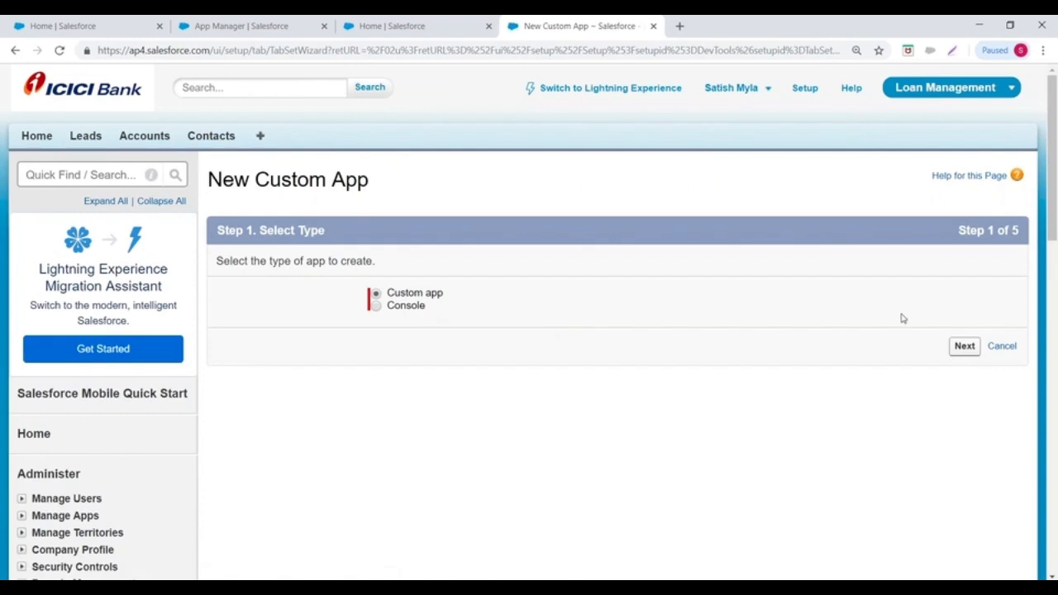
- Set the custom app's label and name to 'Recruitment', correcting the spelling, and advance to the logo step
{"action": "left_click", "coordinate": [964, 345]}
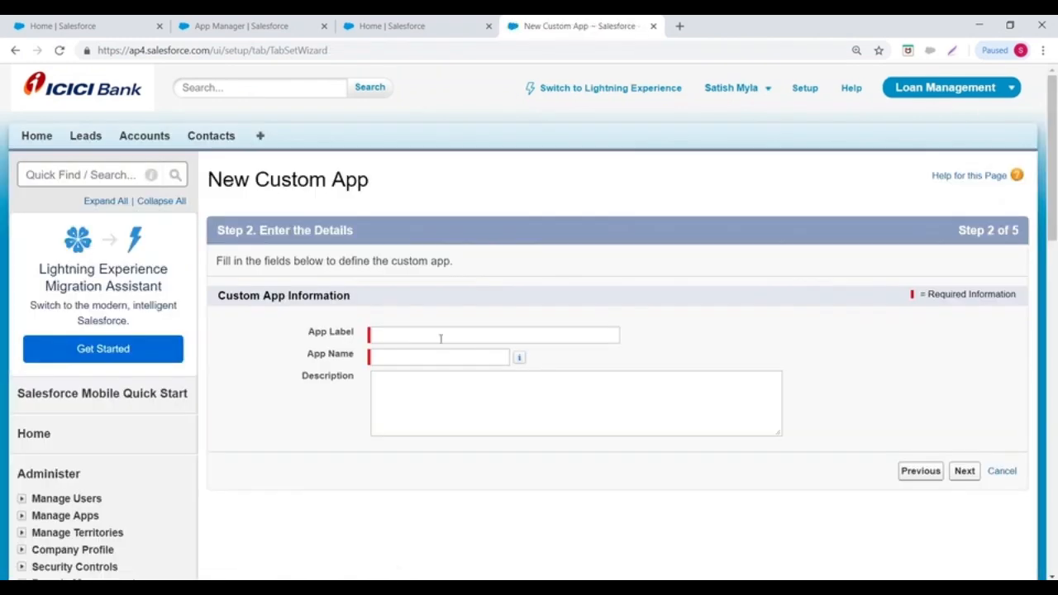
{"action": "left_click", "coordinate": [432, 339]}
{"action": "type", "text": "Recuritment"}
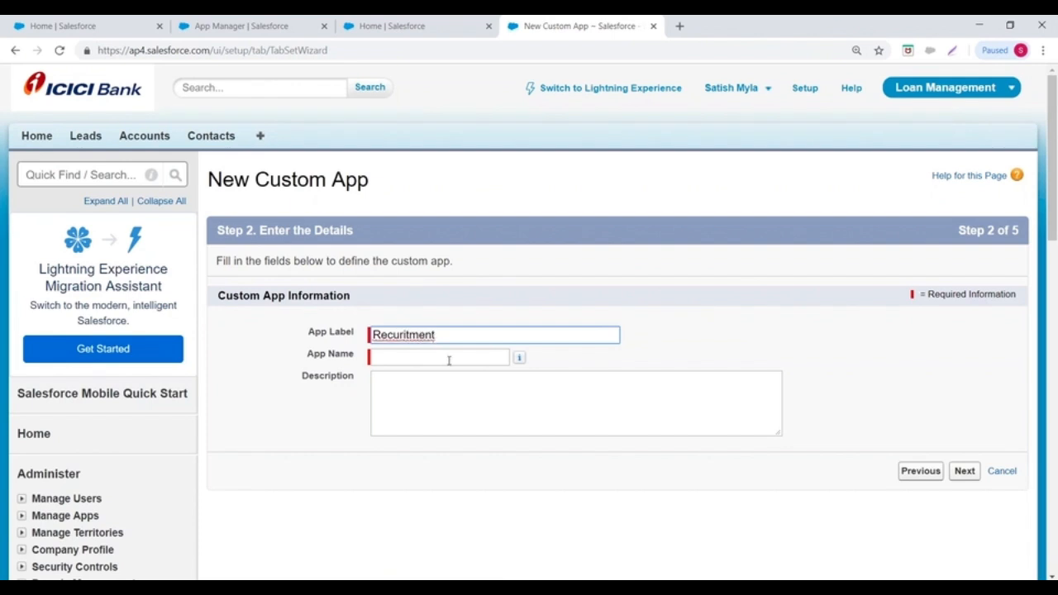
{"action": "left_click", "coordinate": [448, 359]}
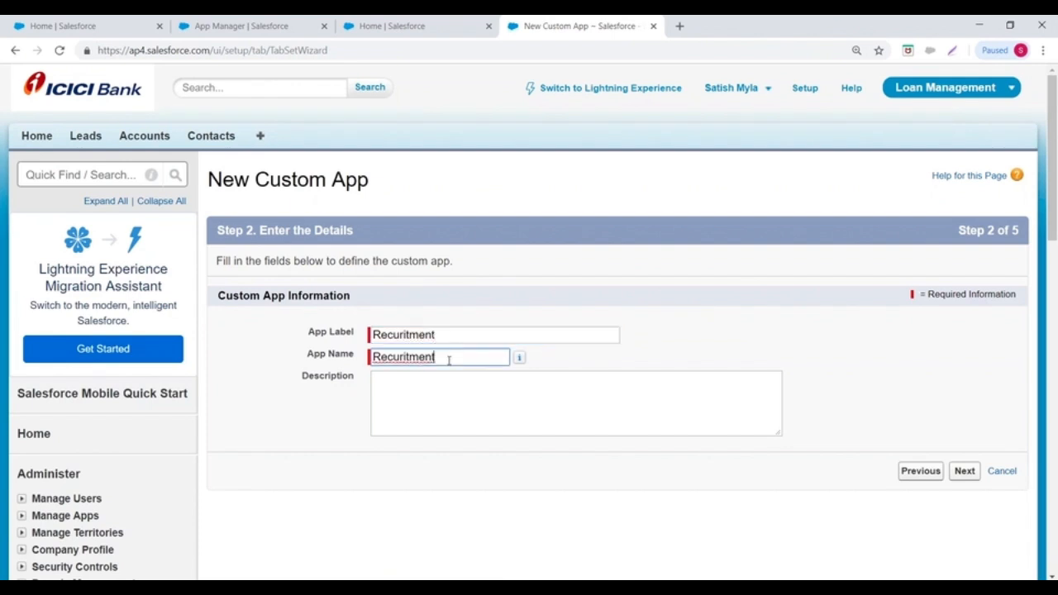
{"action": "right_click", "coordinate": [401, 361]}
{"action": "left_click", "coordinate": [446, 373]}
{"action": "left_click_drag", "start_coordinate": [449, 357], "coordinate": [322, 357]}
{"action": "key", "text": "ctrl+c"}
{"action": "left_click_drag", "start_coordinate": [462, 333], "coordinate": [270, 329]}
{"action": "key", "text": "ctrl+v"}
{"action": "left_click", "coordinate": [962, 470]}
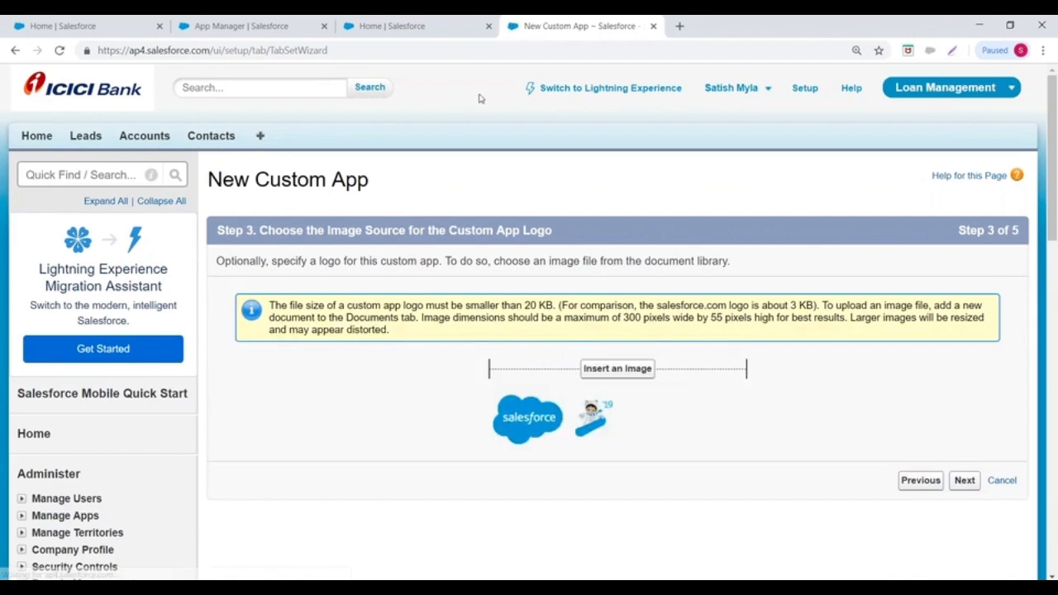
{"action": "scroll", "coordinate": [592, 273], "scroll_direction": "down", "scroll_amount": 3}
- Insert Test Logo from the MyLogos folder as the app logo and continue
{"action": "left_click", "coordinate": [617, 231]}
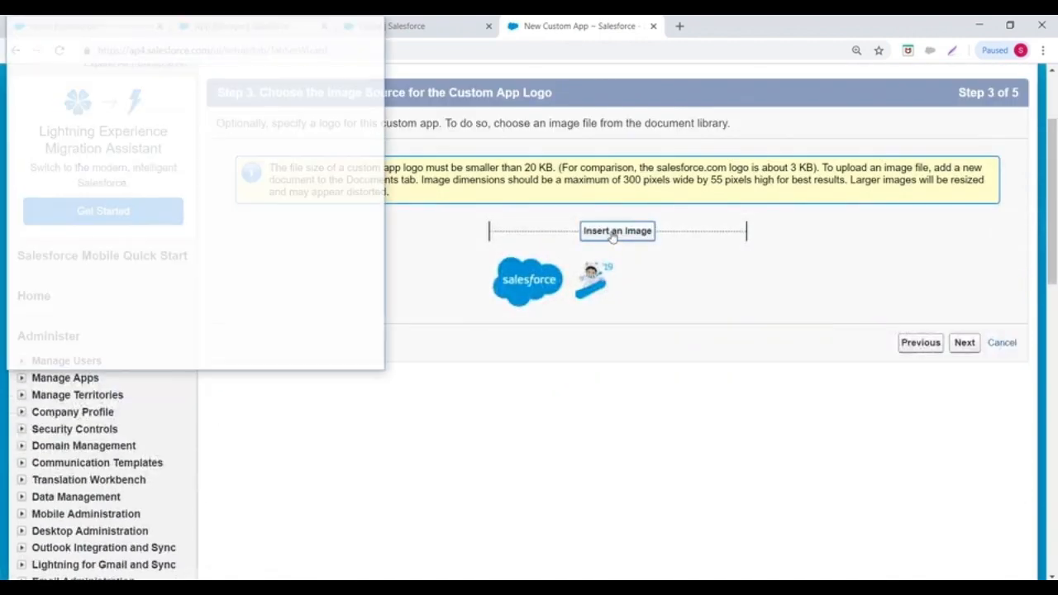
{"action": "left_click", "coordinate": [162, 70]}
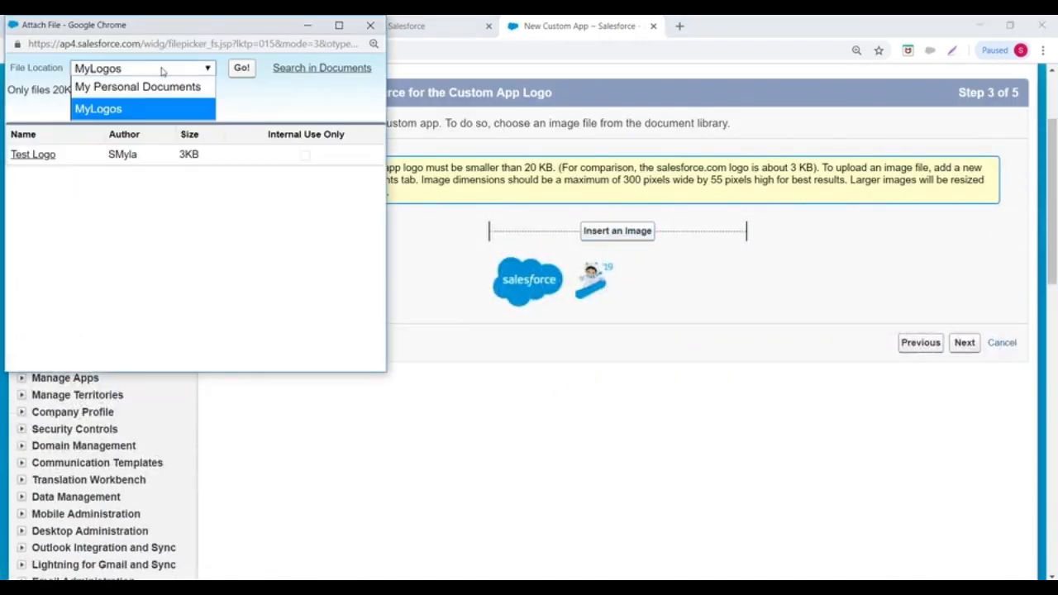
{"action": "left_click", "coordinate": [106, 109]}
{"action": "left_click", "coordinate": [32, 154]}
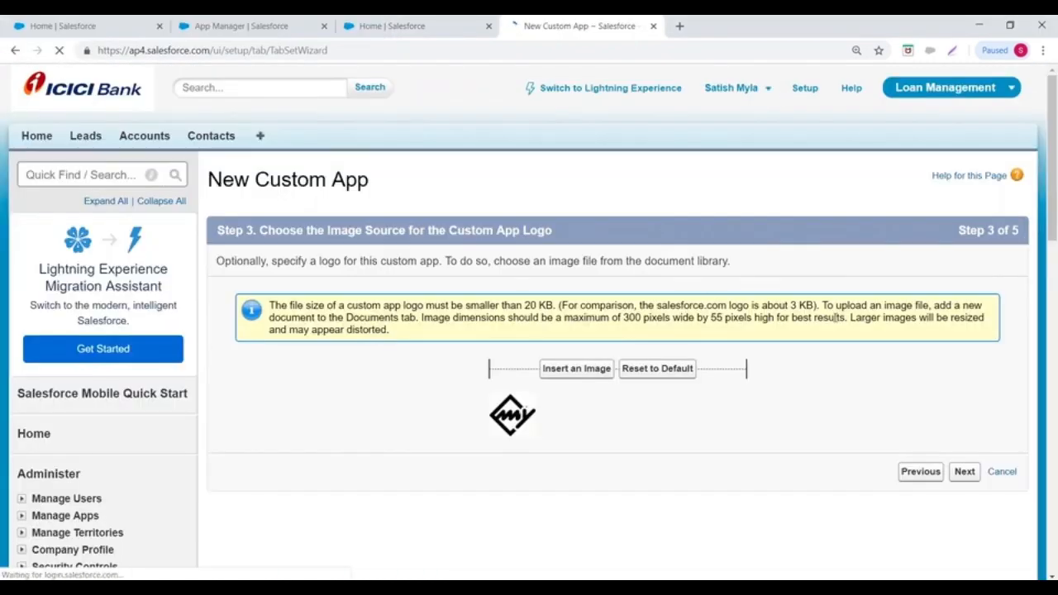
{"action": "scroll", "coordinate": [830, 319], "scroll_direction": "down", "scroll_amount": 1}
{"action": "left_click", "coordinate": [959, 339]}
- Add the Accounts, Leads and Opportunities tabs and make Leads the default landing tab
{"action": "scroll", "coordinate": [498, 255], "scroll_direction": "down", "scroll_amount": 2}
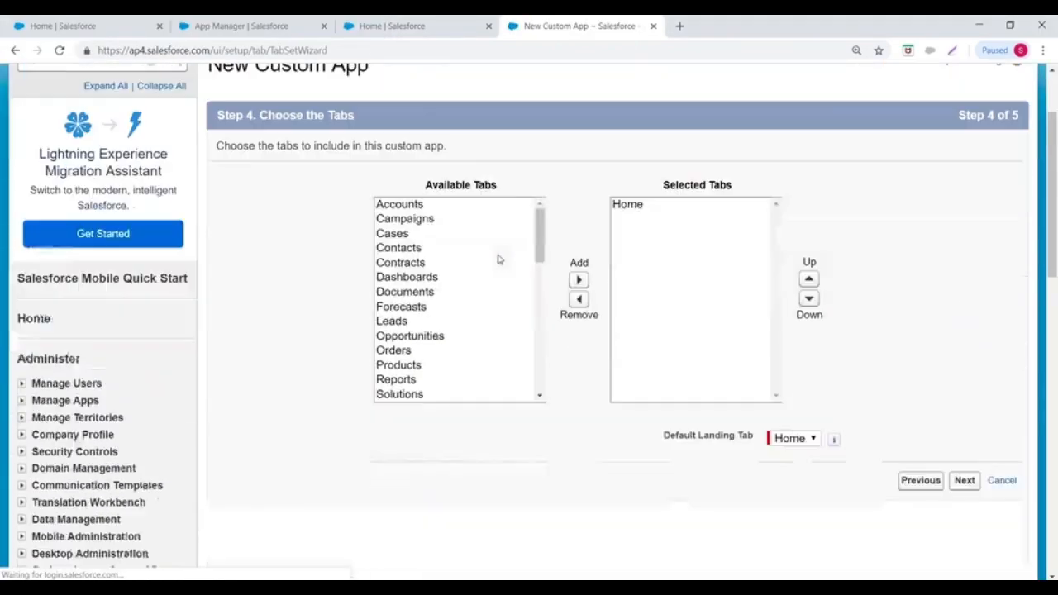
{"action": "left_click", "coordinate": [402, 186]}
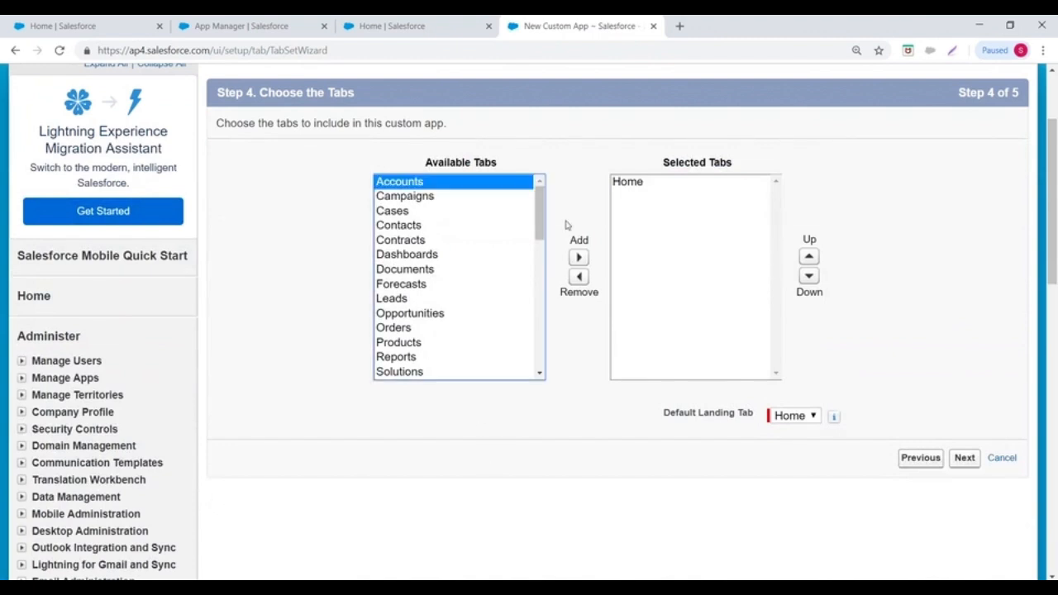
{"action": "left_click", "coordinate": [578, 257]}
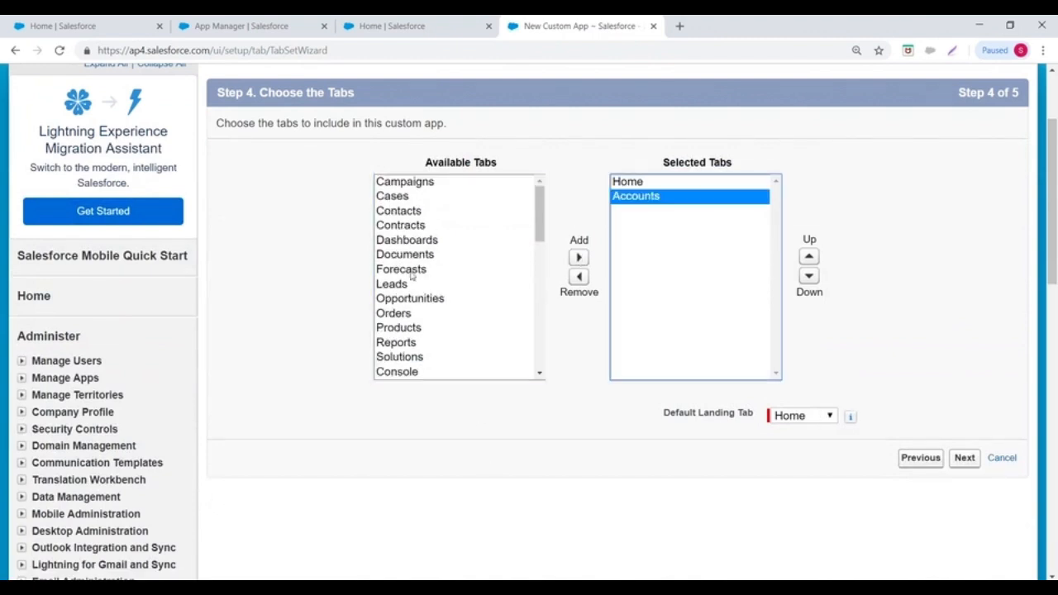
{"action": "left_click", "coordinate": [407, 299]}
{"action": "left_click", "coordinate": [397, 284], "text": "shift"}
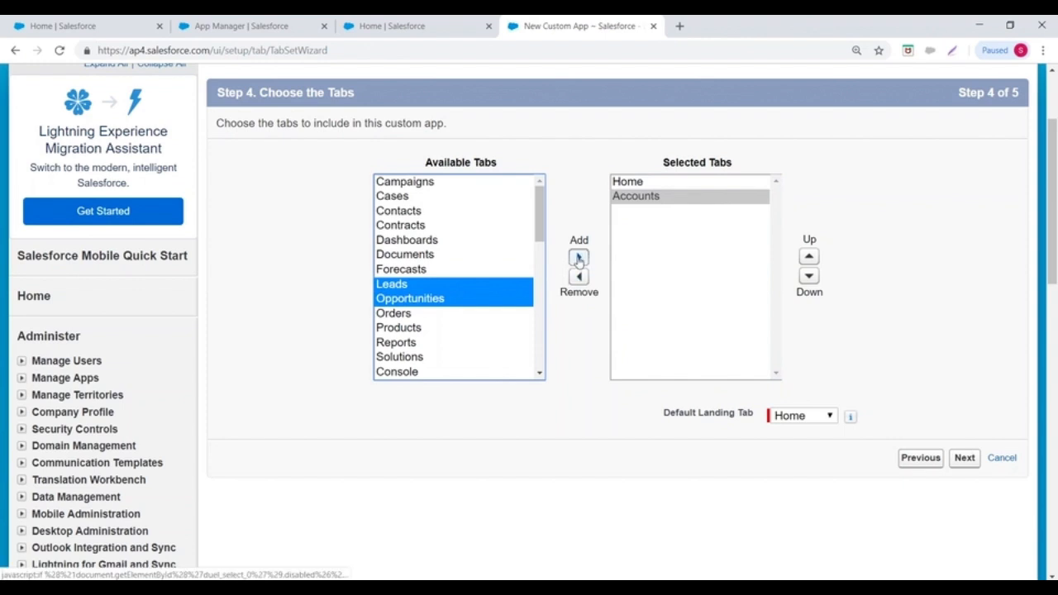
{"action": "left_click", "coordinate": [578, 257]}
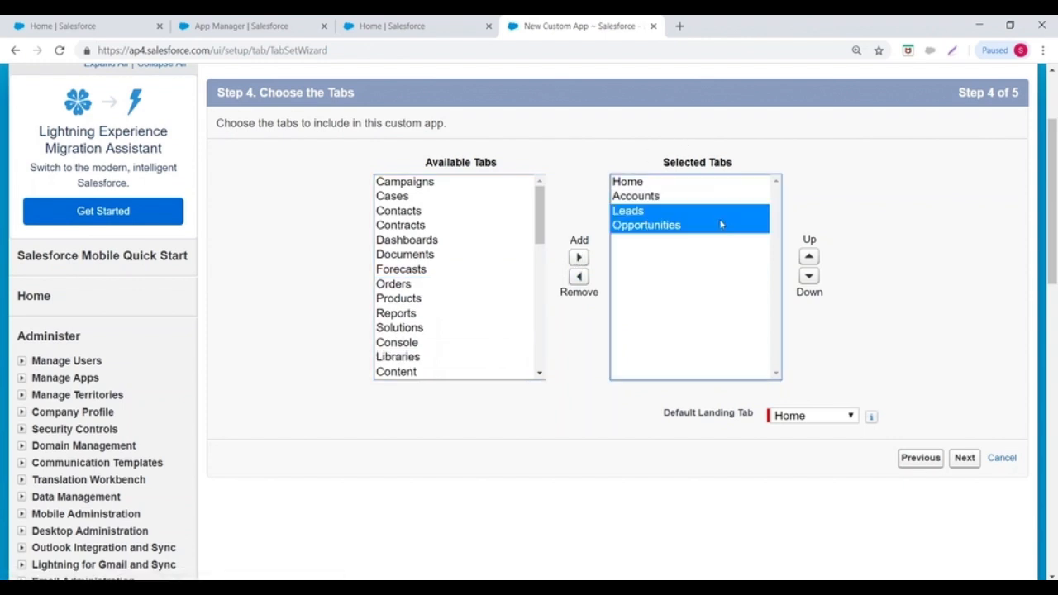
{"action": "scroll", "coordinate": [720, 221], "scroll_direction": "down", "scroll_amount": 2}
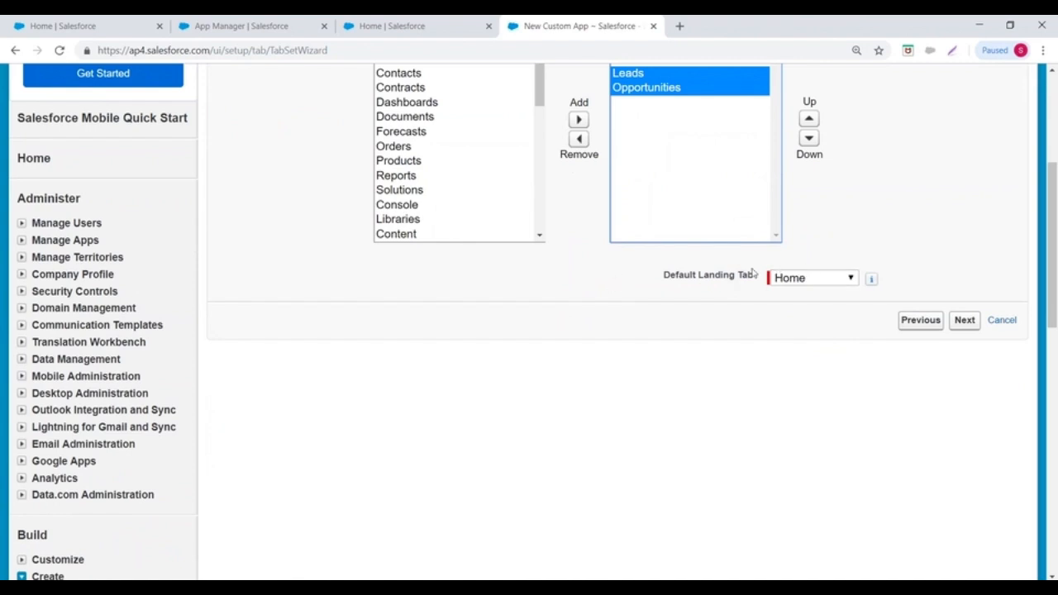
{"action": "left_click", "coordinate": [805, 279]}
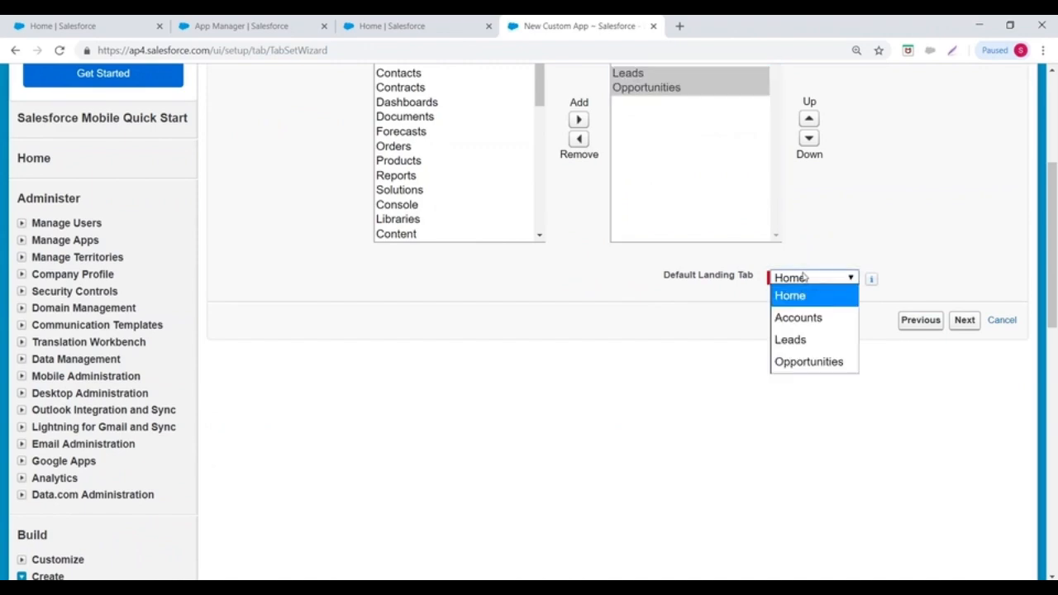
{"action": "left_click", "coordinate": [795, 344]}
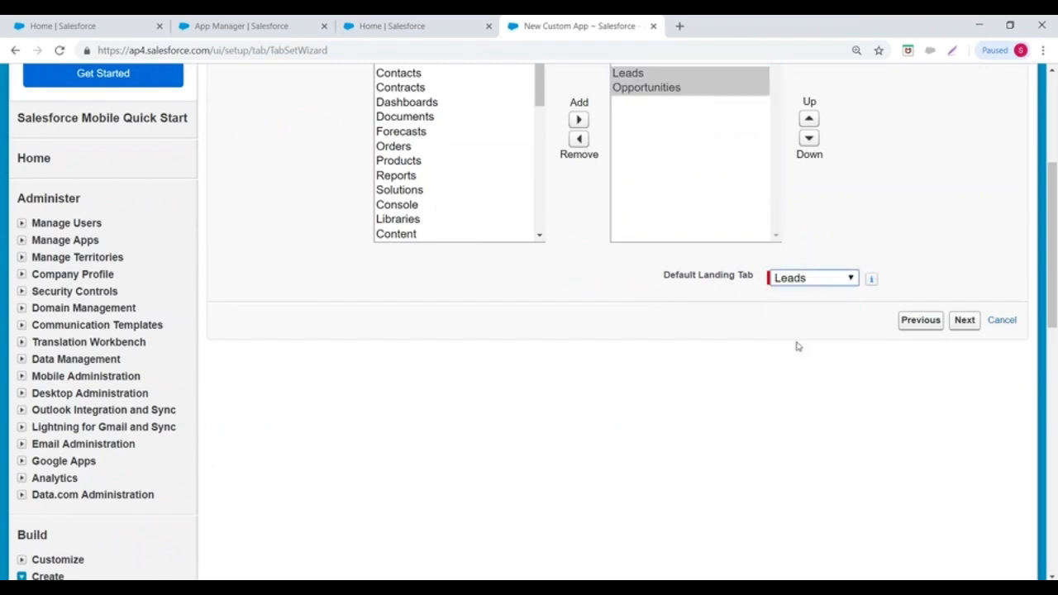
- Make the Recruitment app visible to the students profile and save it
{"action": "left_click", "coordinate": [965, 320]}
{"action": "scroll", "coordinate": [436, 231], "scroll_direction": "down", "scroll_amount": 10}
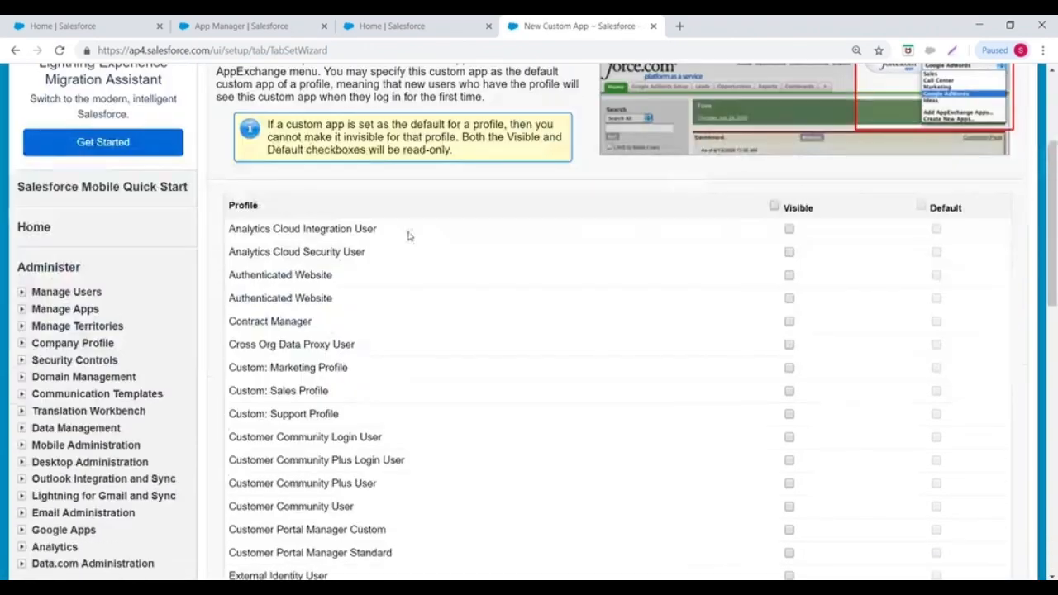
{"action": "scroll", "coordinate": [432, 396], "scroll_direction": "down", "scroll_amount": 3}
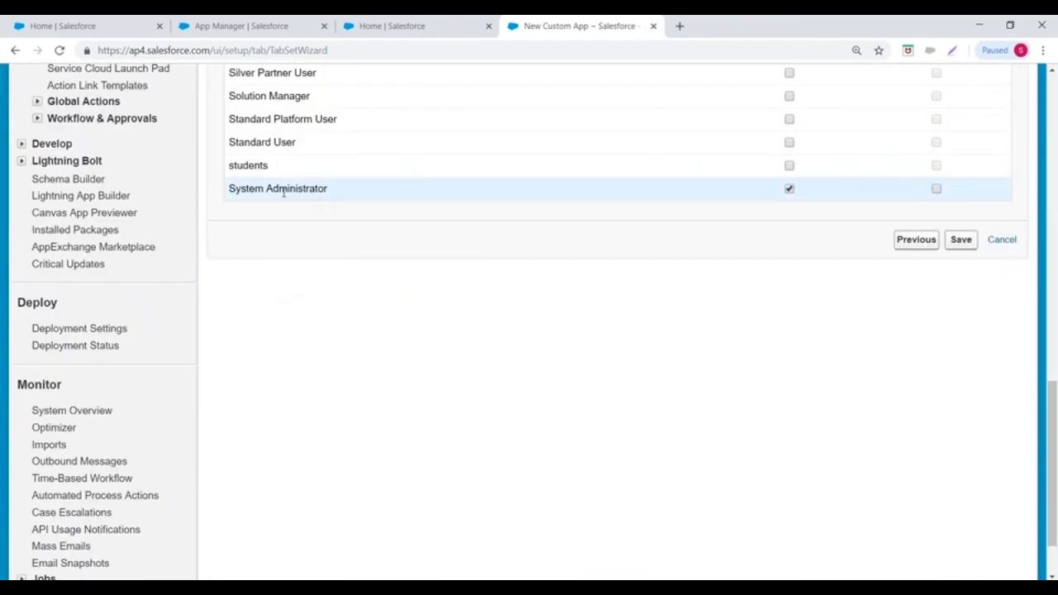
{"action": "left_click", "coordinate": [790, 167]}
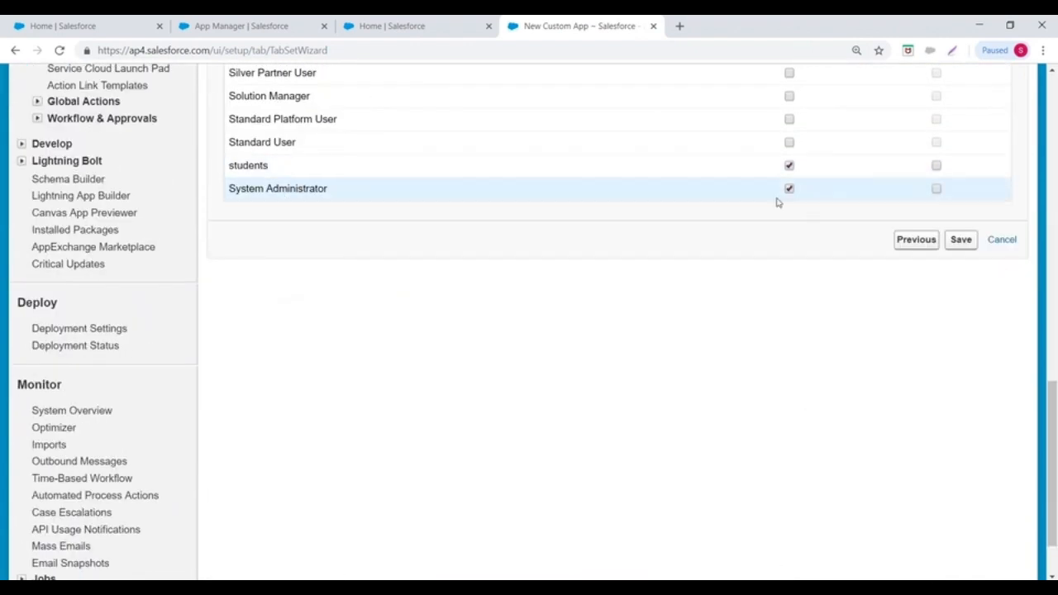
{"action": "left_click", "coordinate": [961, 240]}
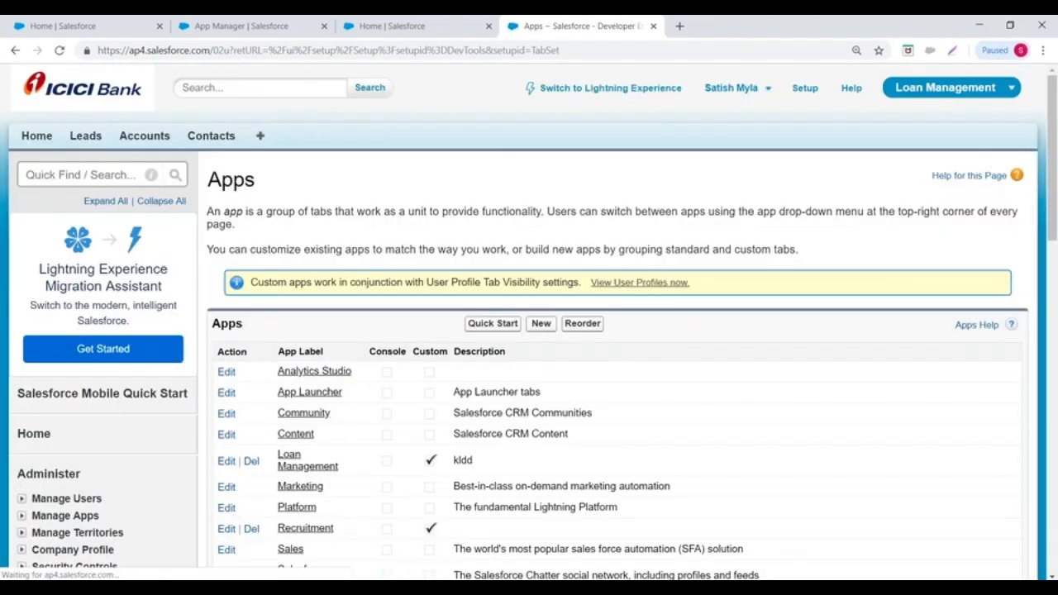
- Check the Apps list, then switch from Classic to Lightning Experience
{"action": "scroll", "coordinate": [590, 236], "scroll_direction": "down", "scroll_amount": 4}
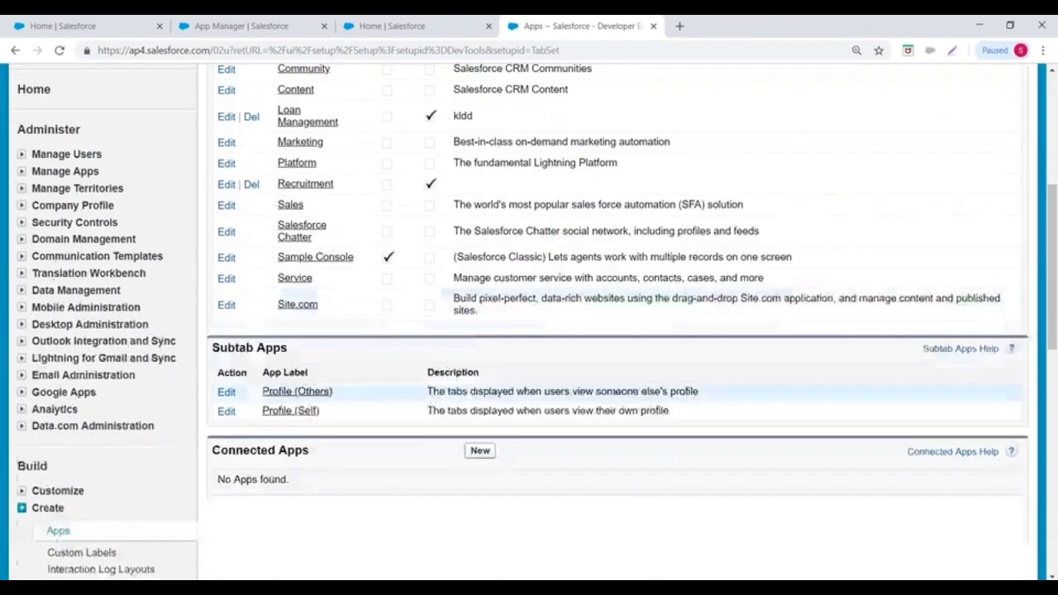
{"action": "scroll", "coordinate": [491, 334], "scroll_direction": "up", "scroll_amount": 3}
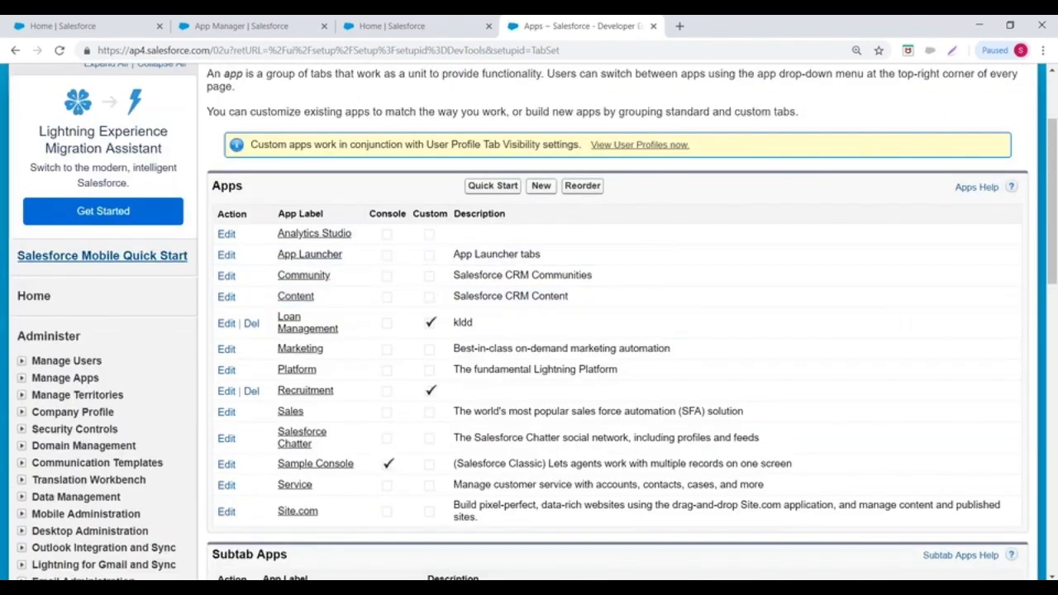
{"action": "scroll", "coordinate": [696, 252], "scroll_direction": "up", "scroll_amount": 1}
{"action": "scroll", "coordinate": [696, 252], "scroll_direction": "up", "scroll_amount": 1}
{"action": "left_click", "coordinate": [625, 89]}
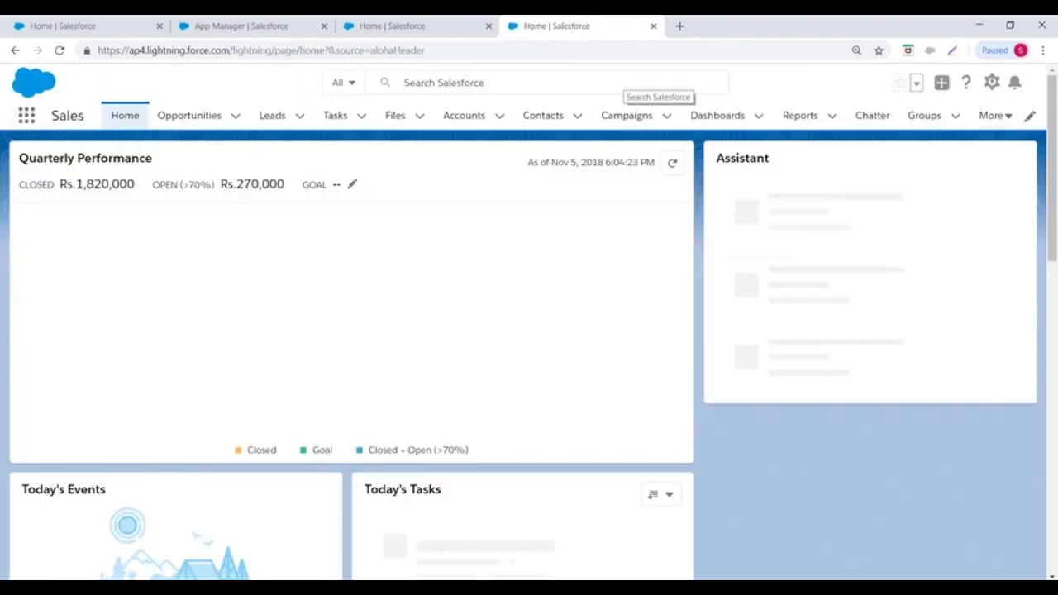
- Browse All Apps in the App Launcher, then go to the App Manager listing 16 apps
{"action": "left_click", "coordinate": [26, 120]}
{"action": "scroll", "coordinate": [854, 350], "scroll_direction": "down", "scroll_amount": 3}
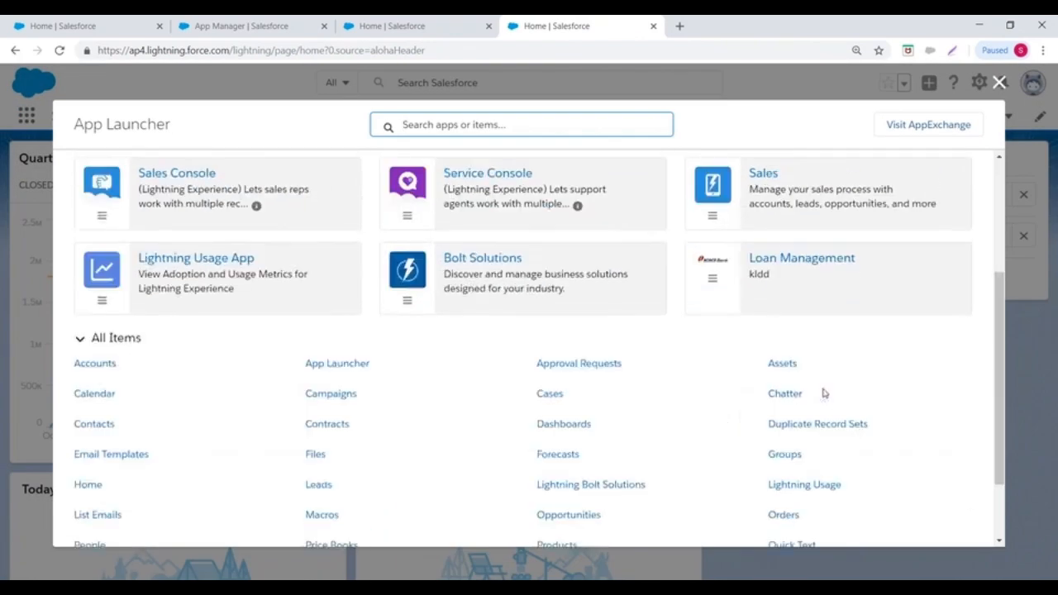
{"action": "scroll", "coordinate": [267, 371], "scroll_direction": "up", "scroll_amount": 5}
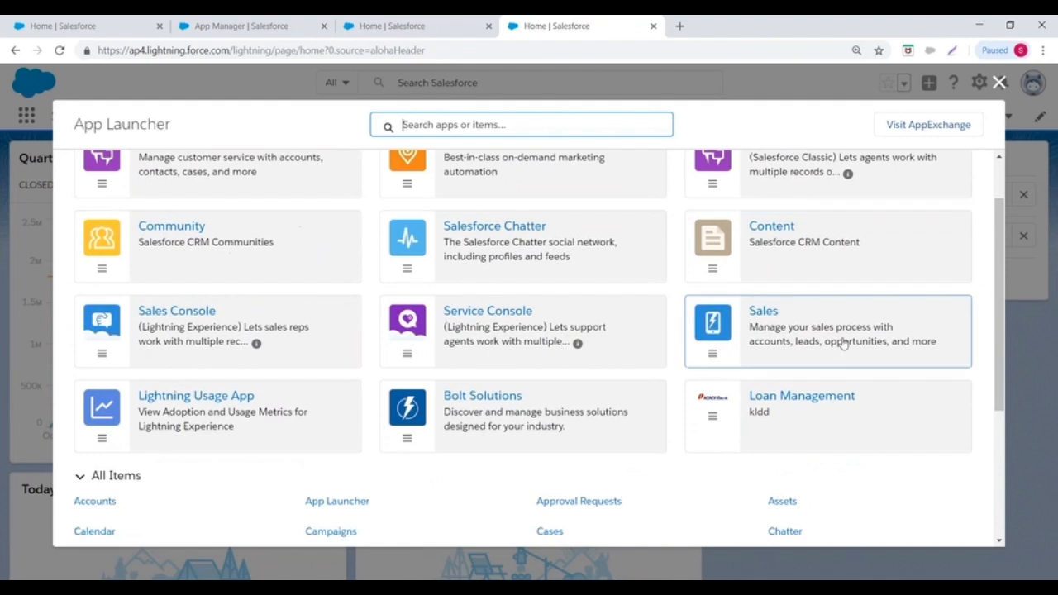
{"action": "scroll", "coordinate": [843, 348], "scroll_direction": "up", "scroll_amount": 1}
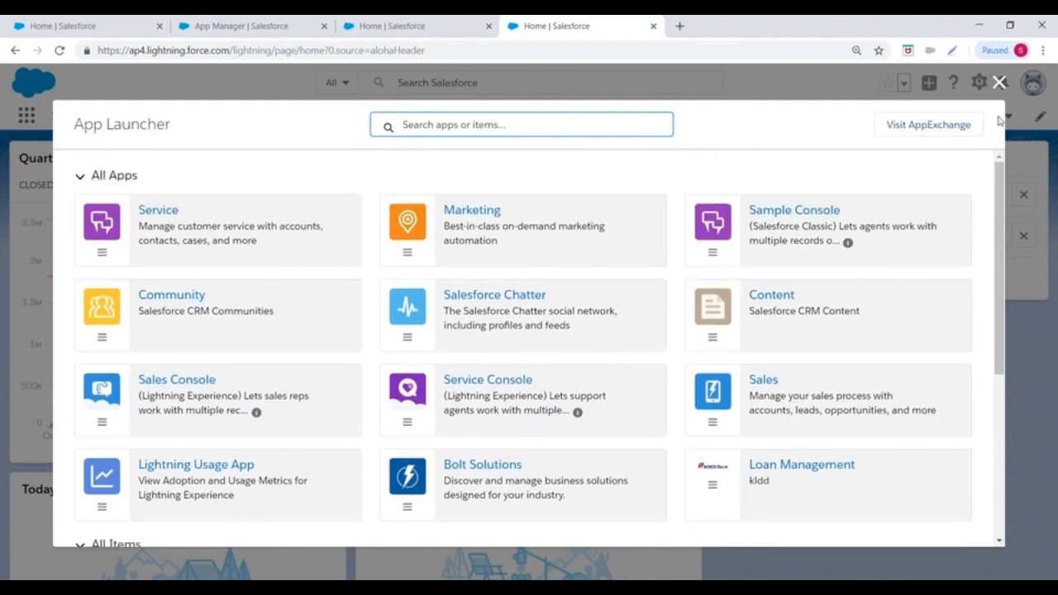
{"action": "left_click", "coordinate": [999, 82]}
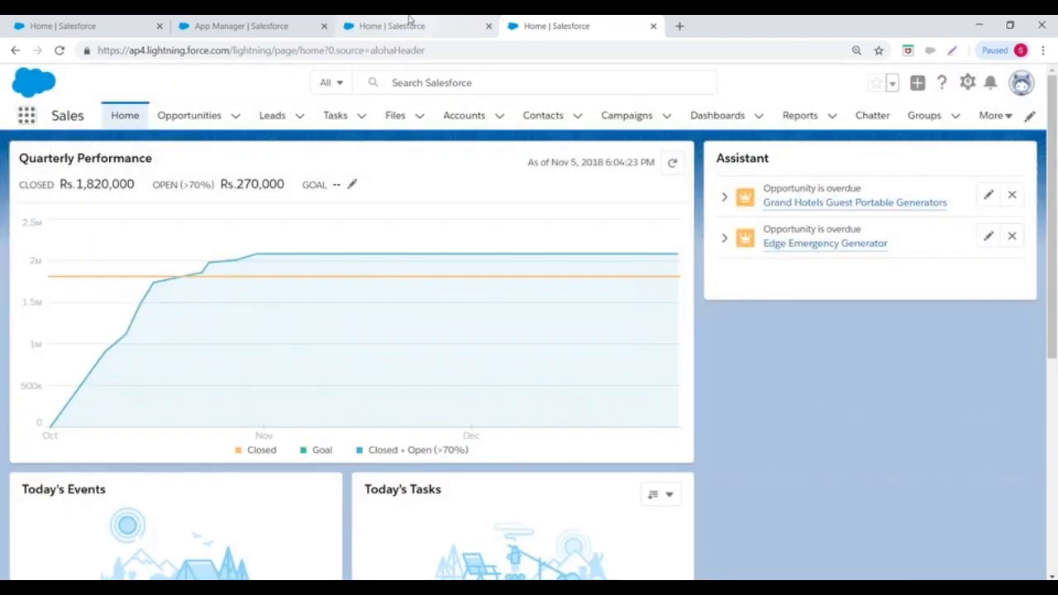
{"action": "left_click", "coordinate": [262, 25]}
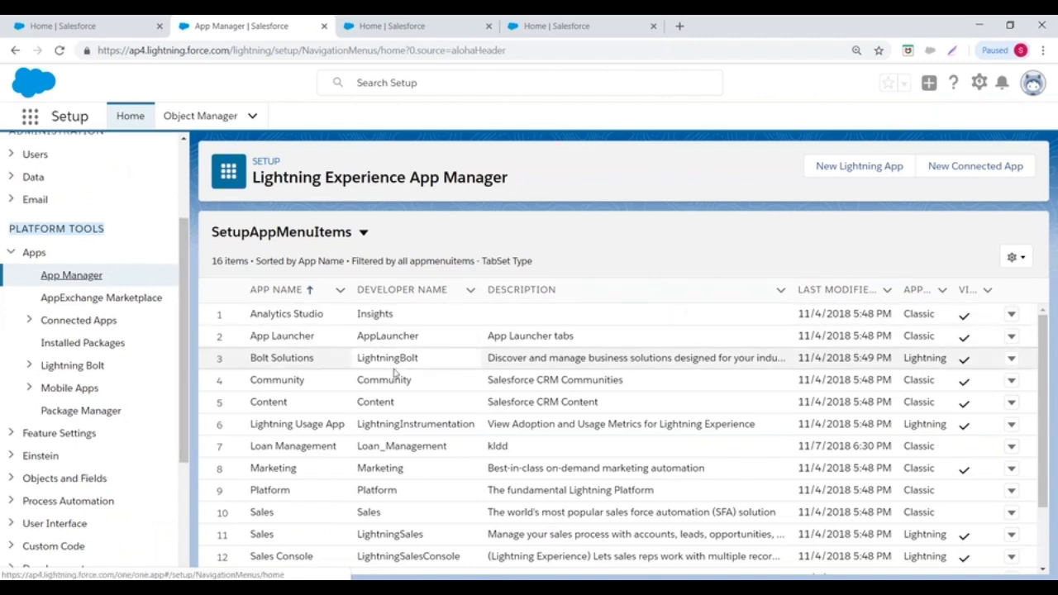
{"action": "scroll", "coordinate": [430, 363], "scroll_direction": "down", "scroll_amount": 3}
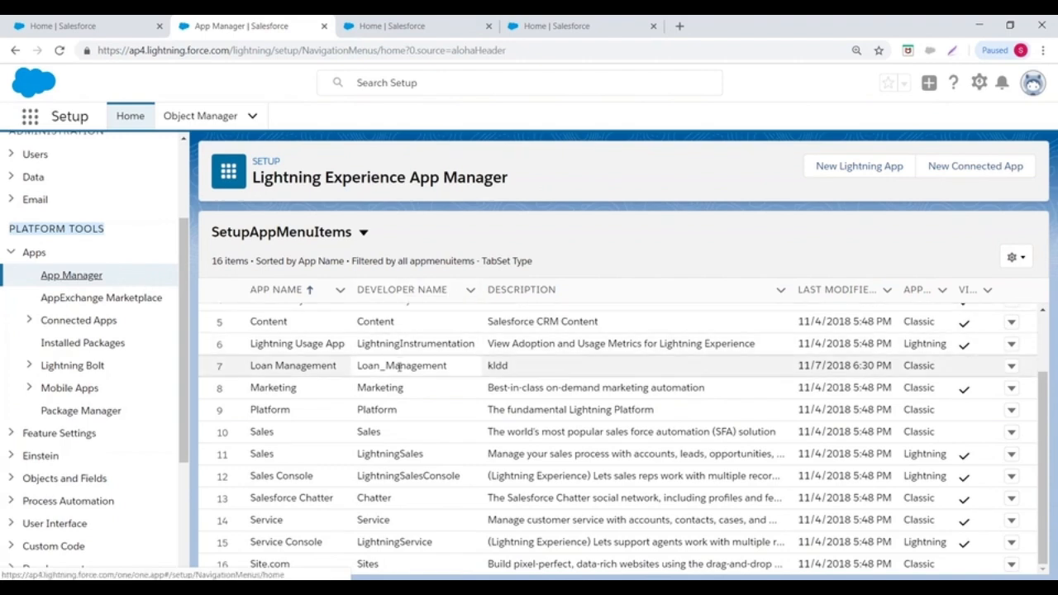
{"action": "left_click_drag", "start_coordinate": [1044, 433], "coordinate": [1043, 337]}
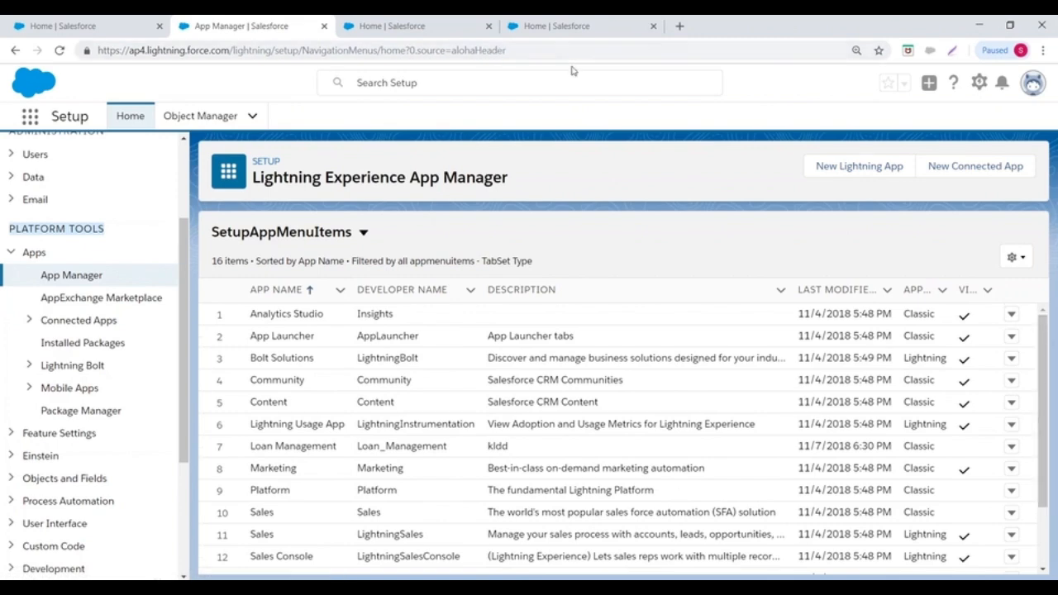
{"action": "left_click", "coordinate": [536, 50]}
{"action": "key", "text": "Return"}
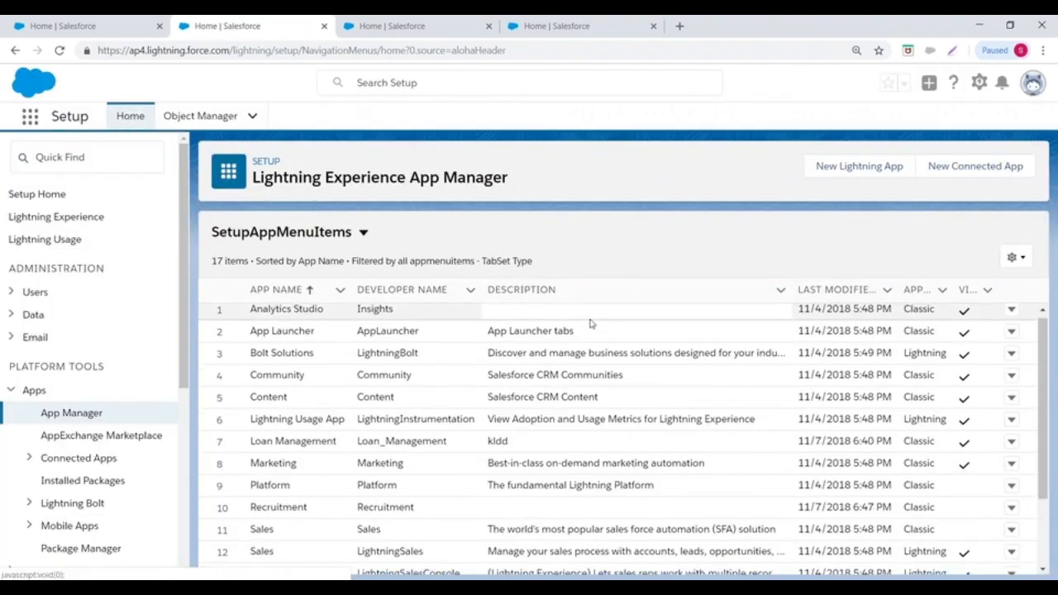
{"action": "scroll", "coordinate": [588, 323], "scroll_direction": "down", "scroll_amount": 2}
{"action": "left_click_drag", "start_coordinate": [245, 406], "coordinate": [682, 417]}
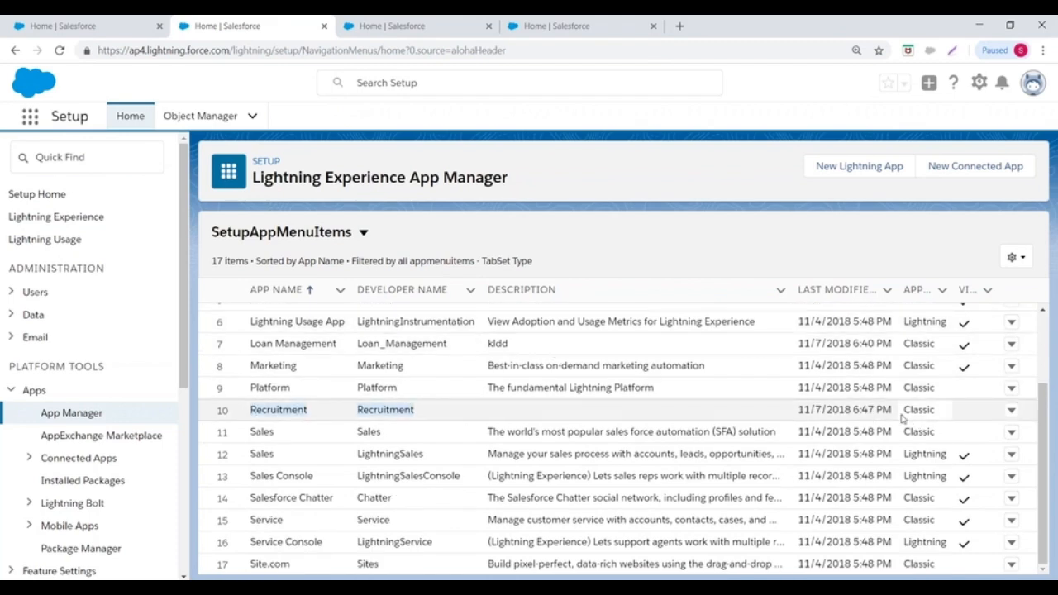
{"action": "left_click", "coordinate": [1009, 411]}
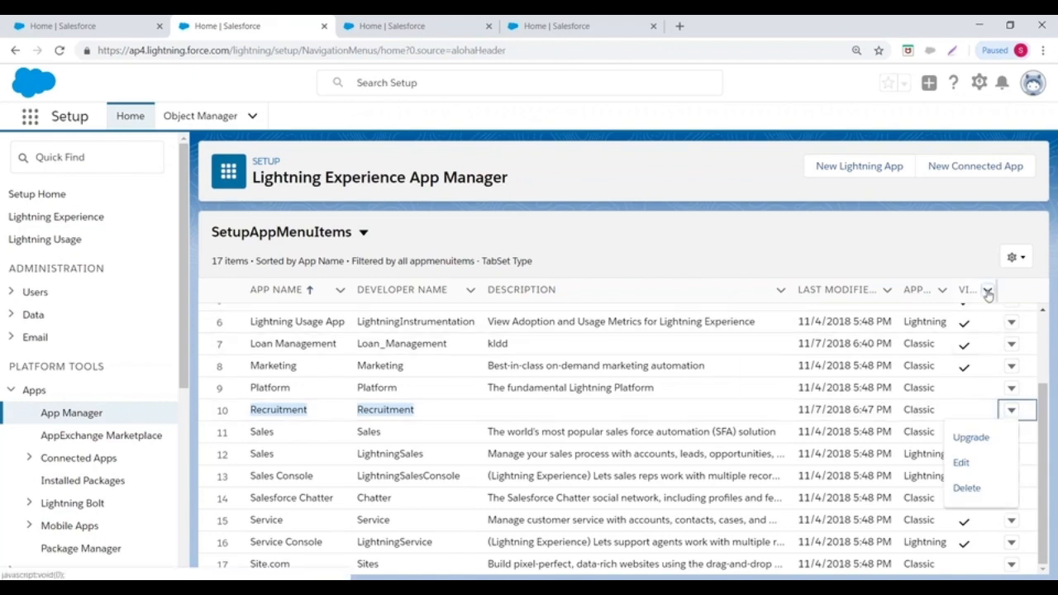
{"action": "left_click", "coordinate": [987, 289]}
{"action": "left_click", "coordinate": [911, 264]}
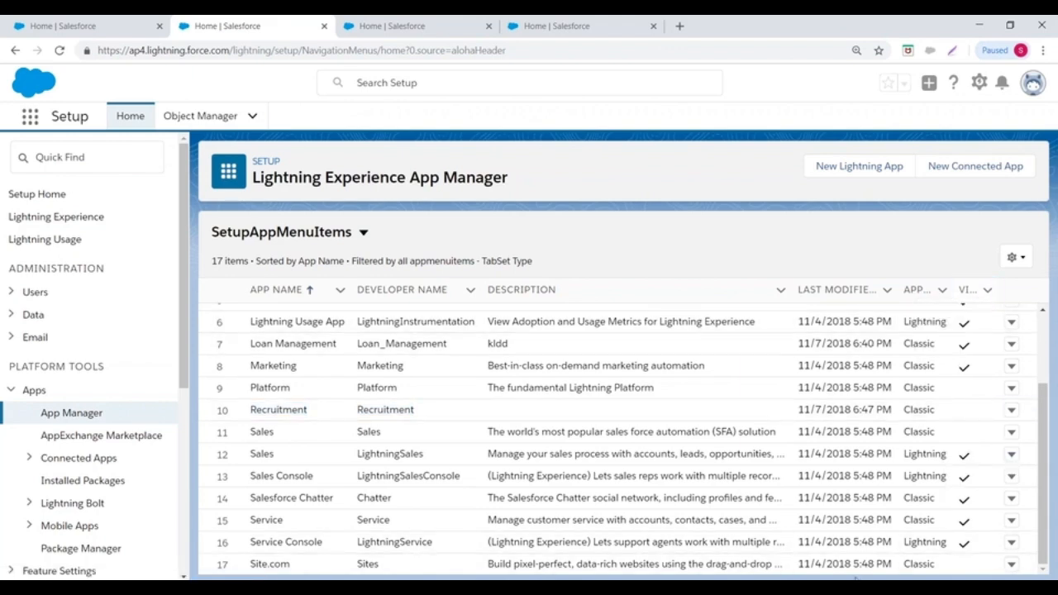
{"action": "left_click_drag", "start_coordinate": [924, 572], "coordinate": [928, 555]}
{"action": "left_click", "coordinate": [829, 224]}
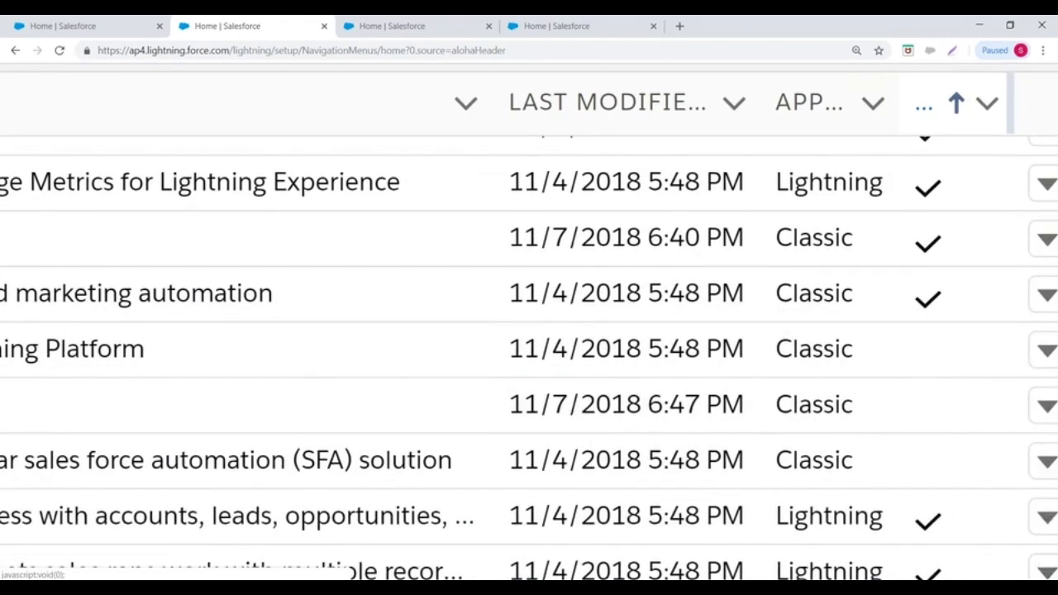
- Sort the App Manager table by the 'Visible in Lightning Experience' column and review the list
{"action": "left_click", "coordinate": [924, 103]}
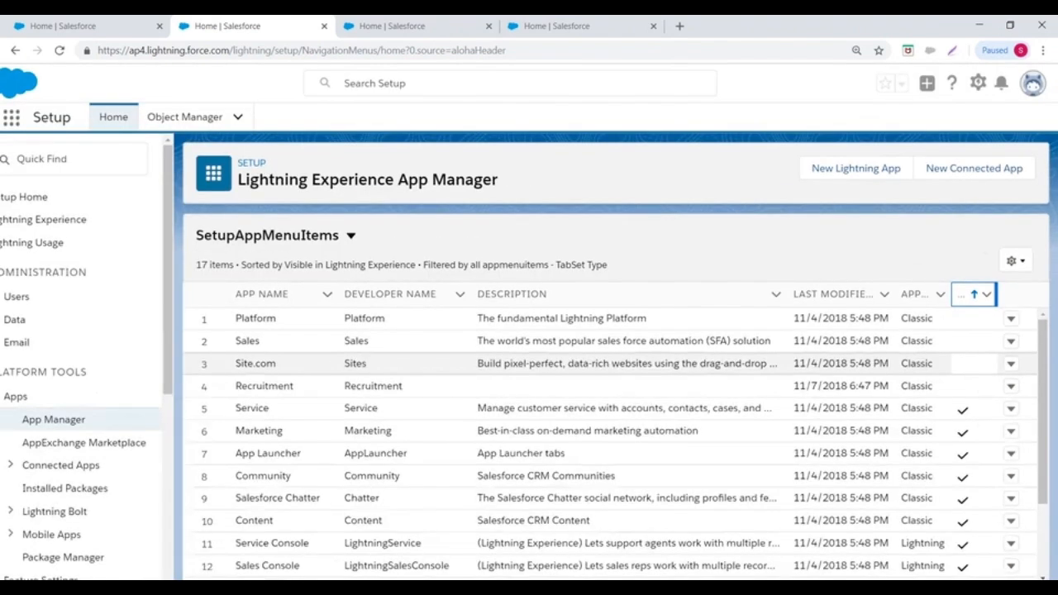
{"action": "scroll", "coordinate": [793, 366], "scroll_direction": "down", "scroll_amount": 1}
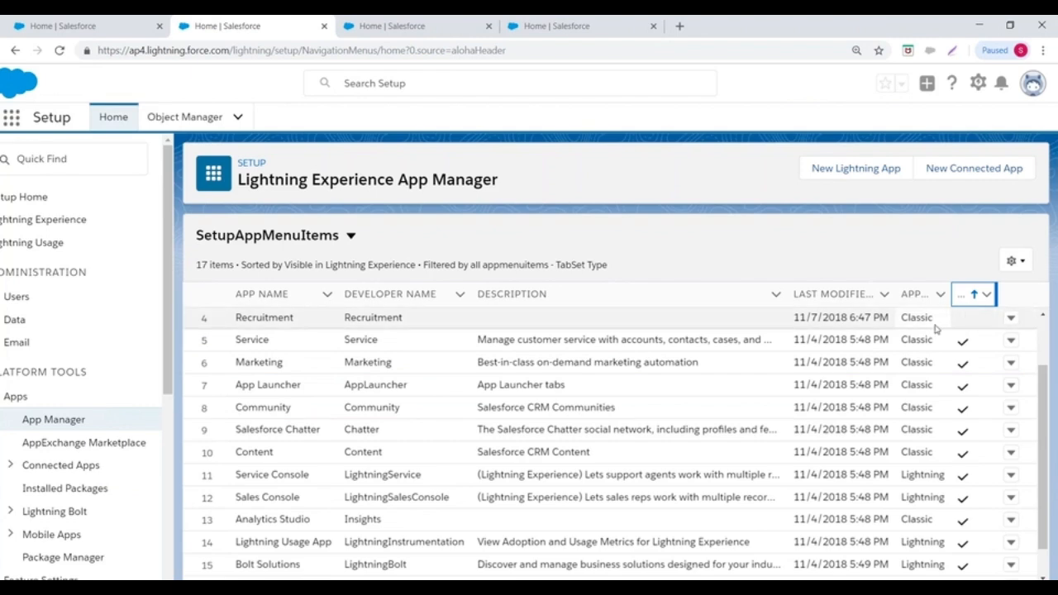
{"action": "left_click", "coordinate": [1010, 318]}
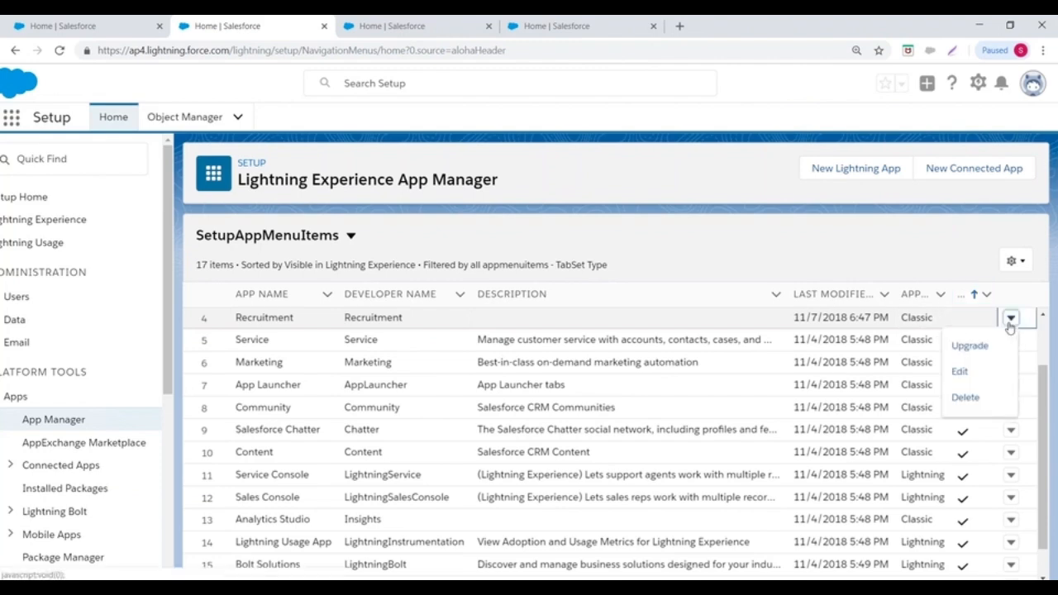
{"action": "left_click", "coordinate": [960, 372]}
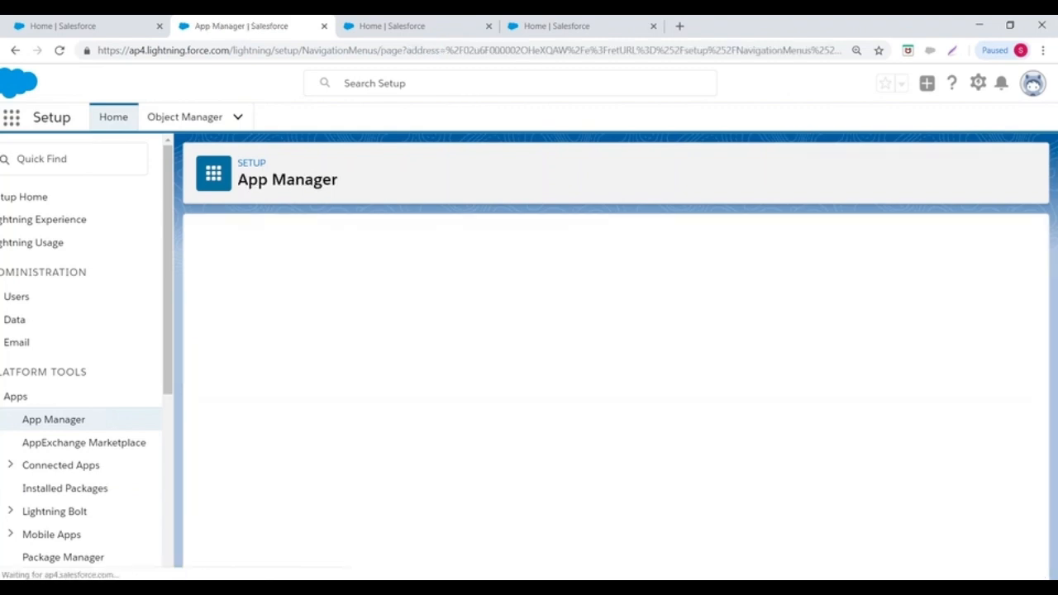
{"action": "scroll", "coordinate": [432, 394], "scroll_direction": "down", "scroll_amount": 15}
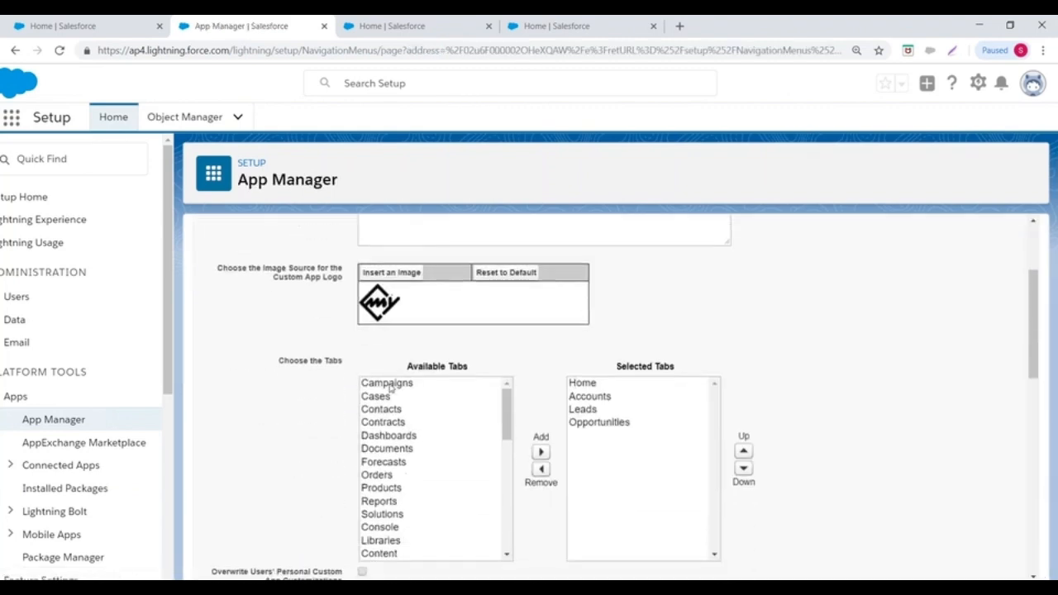
{"action": "scroll", "coordinate": [380, 381], "scroll_direction": "up", "scroll_amount": 8}
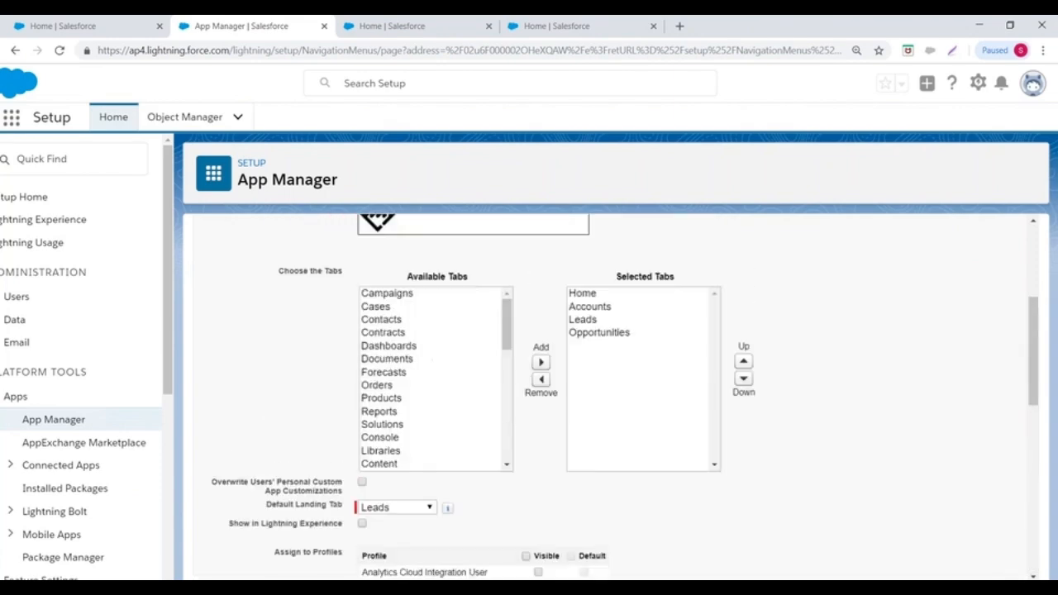
{"action": "scroll", "coordinate": [614, 424], "scroll_direction": "down", "scroll_amount": 2}
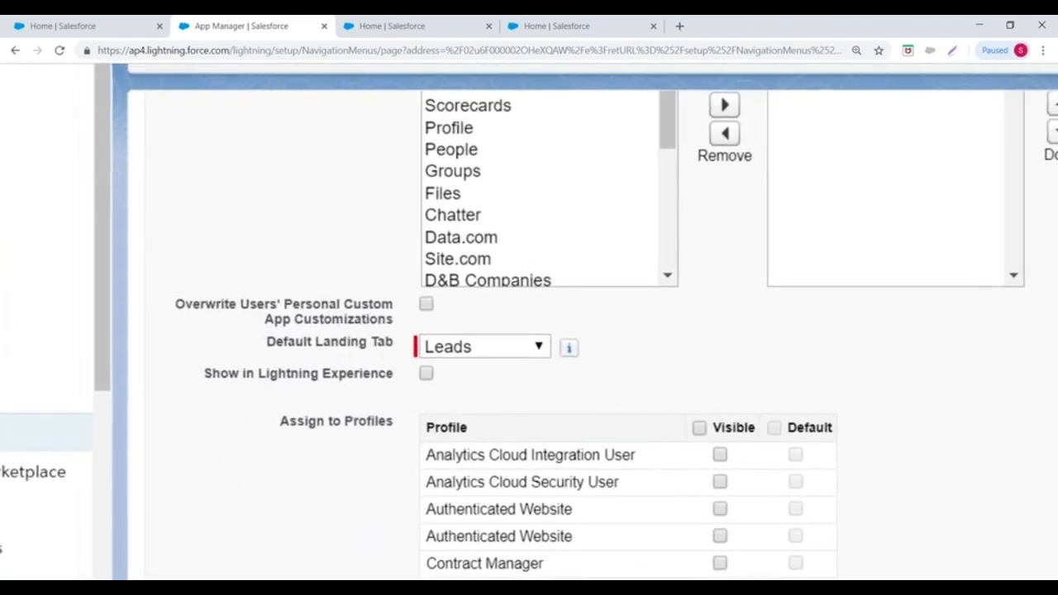
{"action": "left_click", "coordinate": [15, 50]}
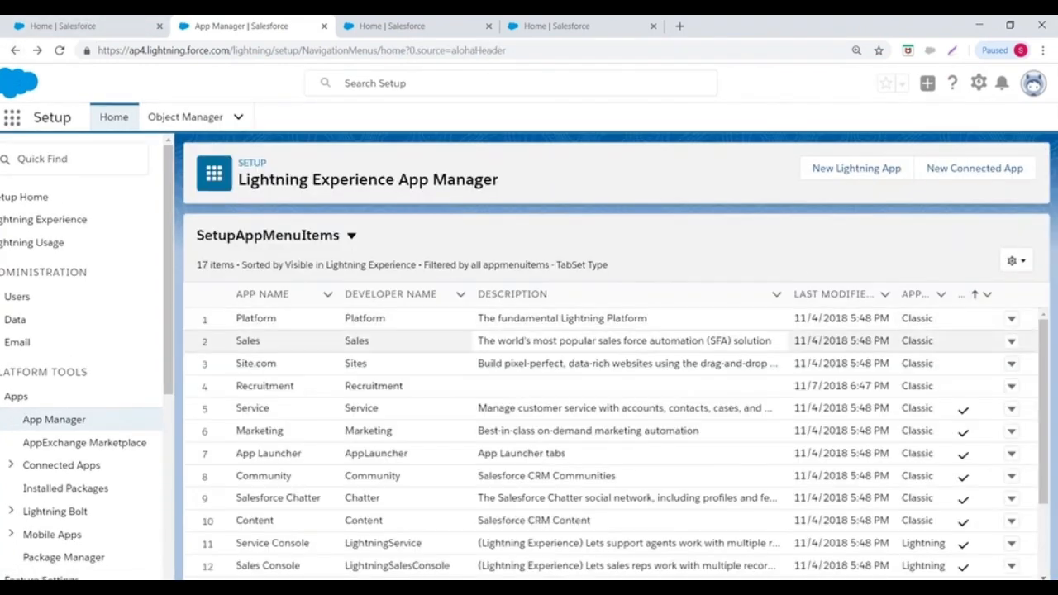
- Upgrade the Recruitment row's app to Lightning, keeping the name Recruitment Lightning
{"action": "left_click", "coordinate": [1011, 386]}
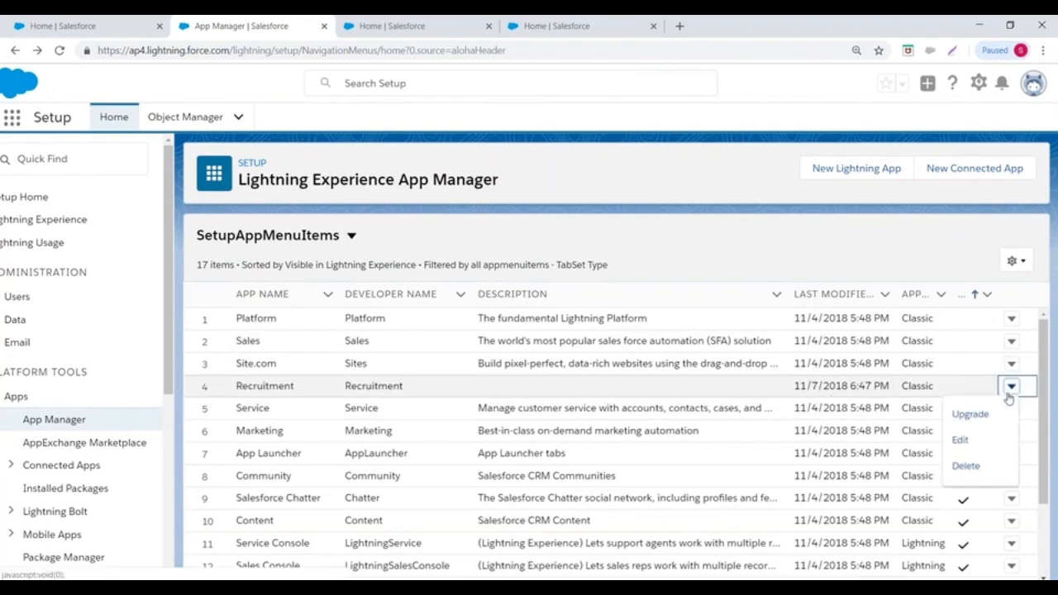
{"action": "left_click", "coordinate": [969, 414]}
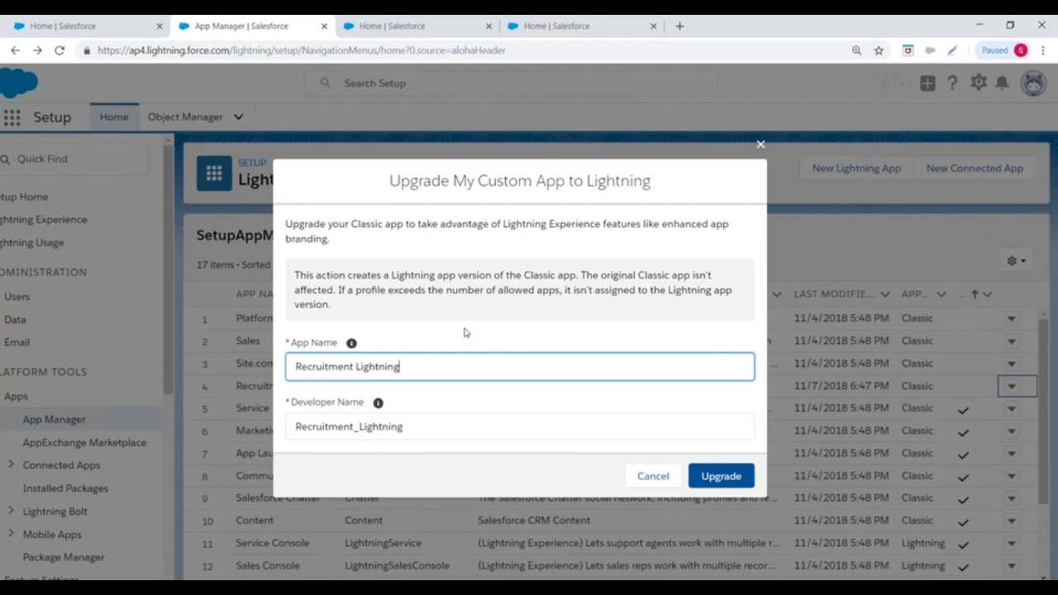
{"action": "left_click", "coordinate": [719, 475]}
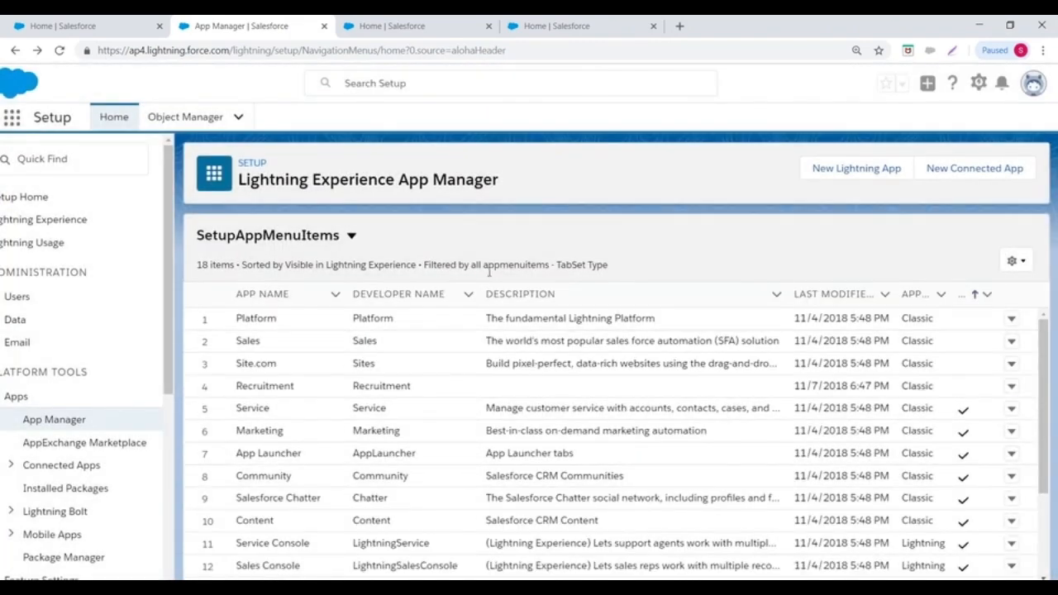
- Scroll the App Manager table to confirm 18 items, including Recruitment Lightning, then zoom out
{"action": "scroll", "coordinate": [486, 309], "scroll_direction": "down", "scroll_amount": 3}
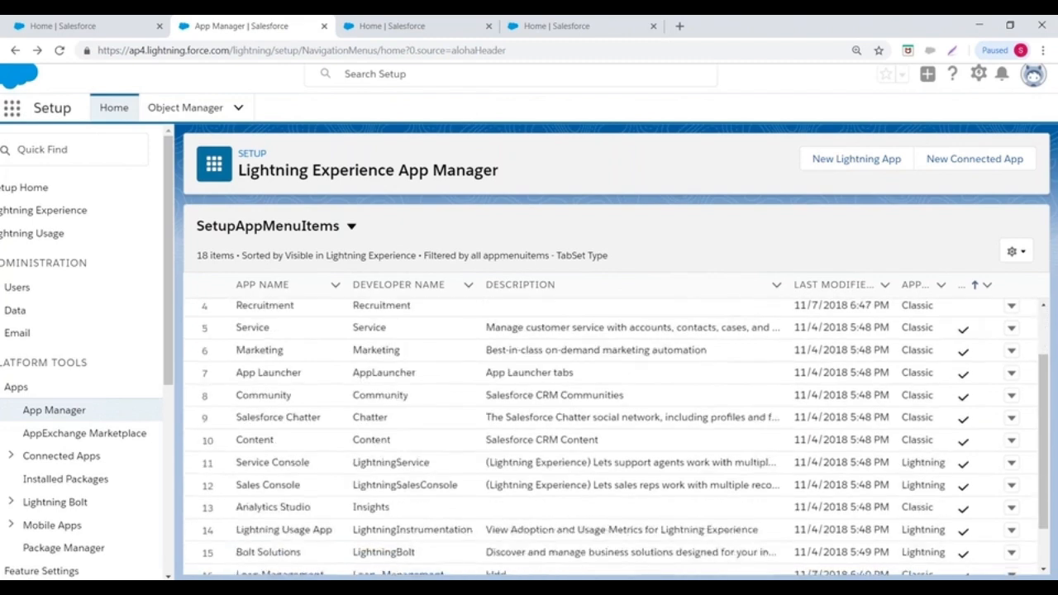
{"action": "scroll", "coordinate": [333, 379], "scroll_direction": "up", "scroll_amount": 3}
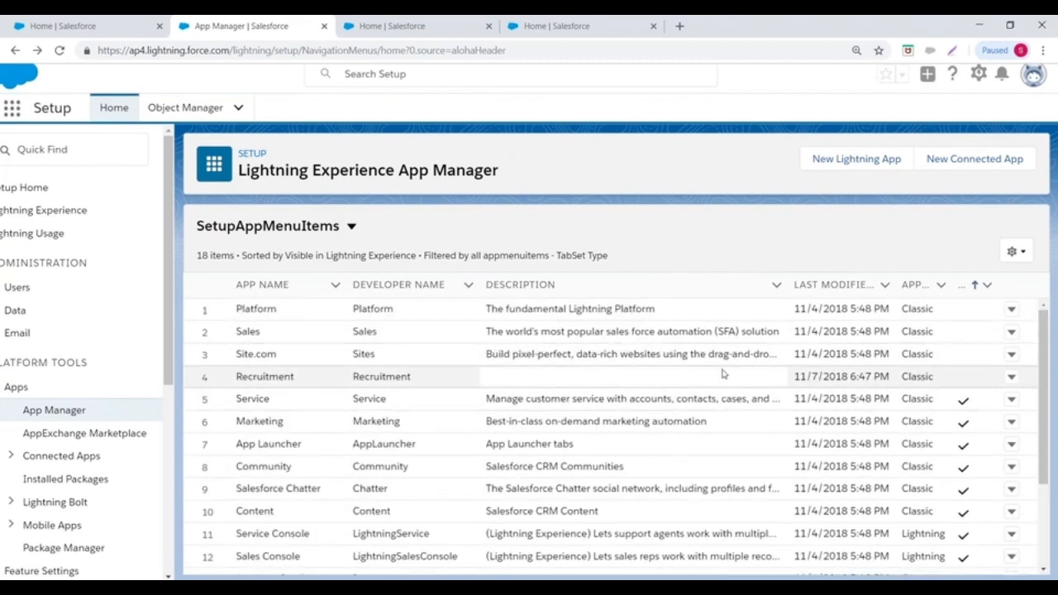
{"action": "scroll", "coordinate": [681, 392], "scroll_direction": "down", "scroll_amount": 3}
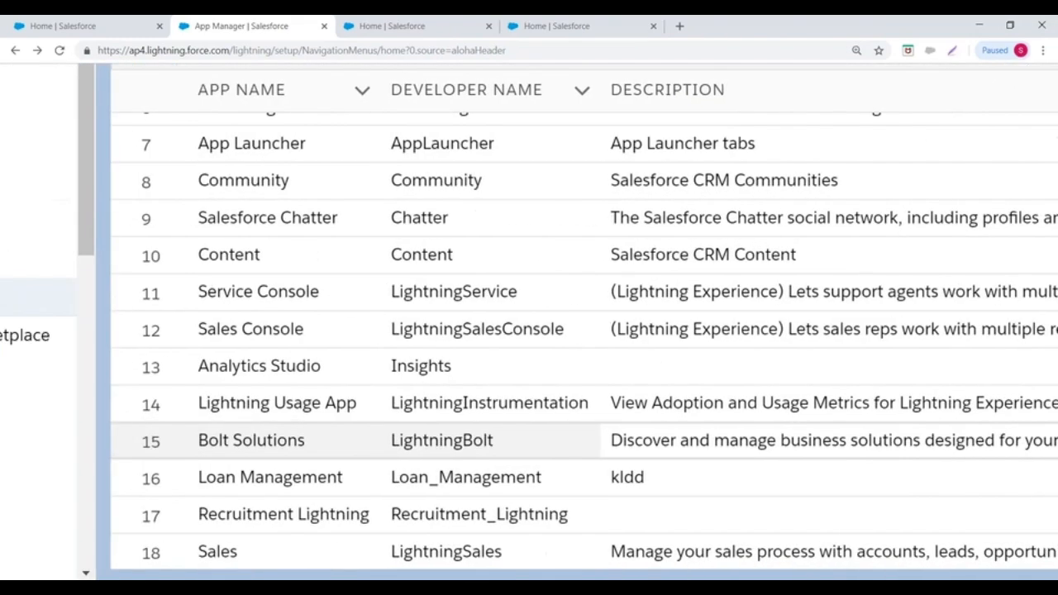
{"action": "left_click", "coordinate": [284, 550]}
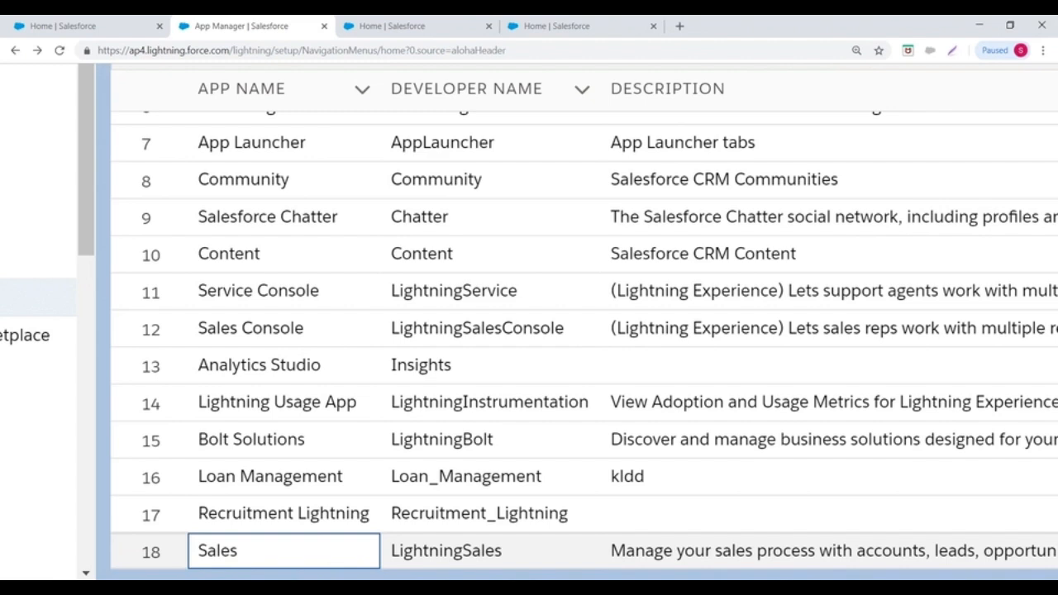
{"action": "scroll", "coordinate": [529, 322], "scroll_direction": "down", "scroll_amount": 5}
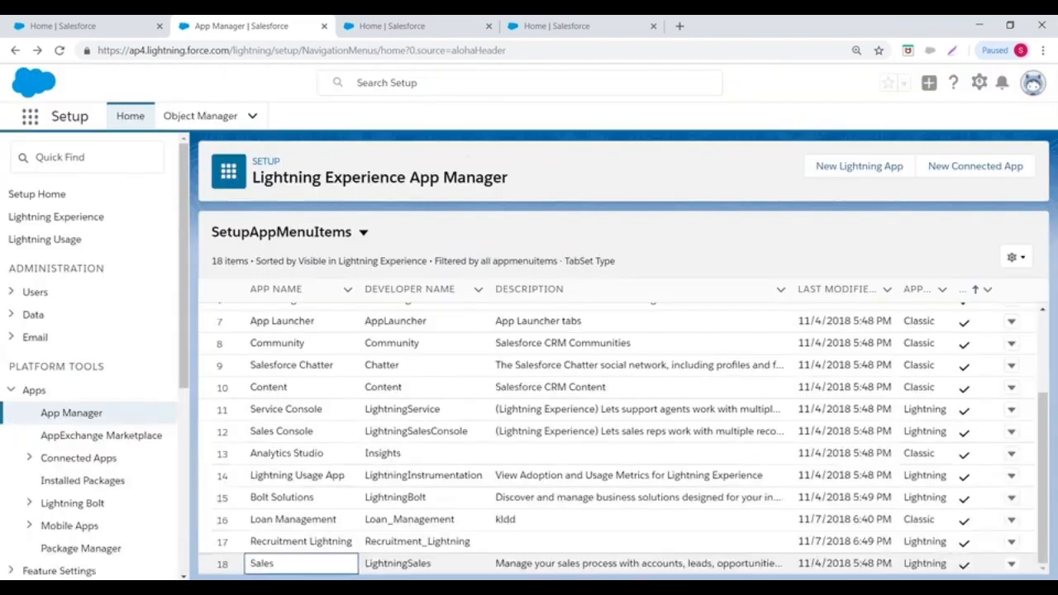
{"action": "scroll", "coordinate": [981, 394], "scroll_direction": "up", "scroll_amount": 5}
{"action": "scroll", "coordinate": [981, 395], "scroll_direction": "right", "scroll_amount": 2}
{"action": "scroll", "coordinate": [529, 355], "scroll_direction": "up", "scroll_amount": 4}
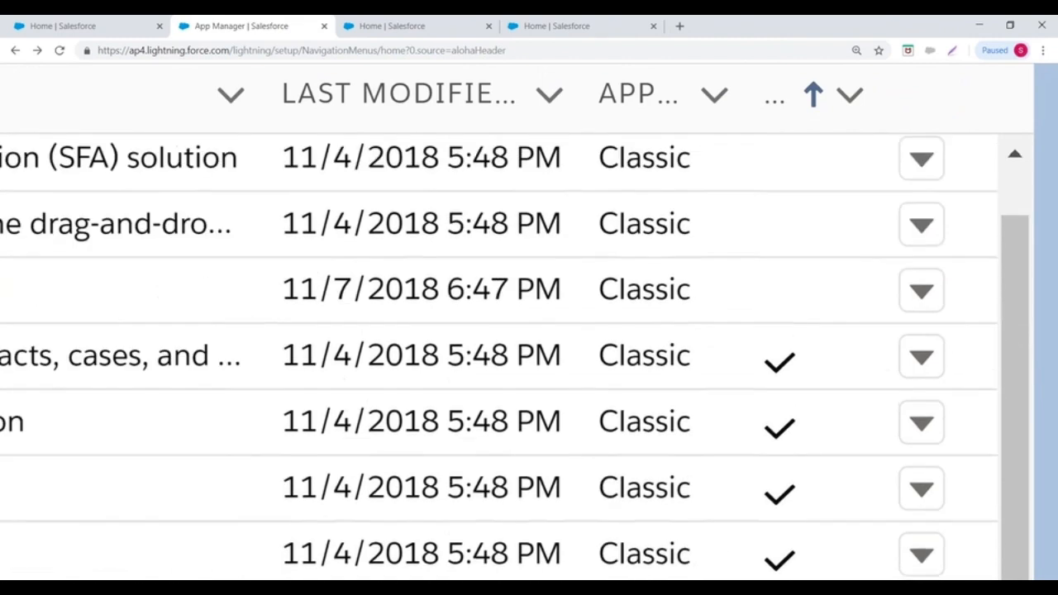
{"action": "scroll", "coordinate": [529, 356], "scroll_direction": "down", "scroll_amount": 2}
{"action": "scroll", "coordinate": [529, 330], "scroll_direction": "left", "scroll_amount": 5}
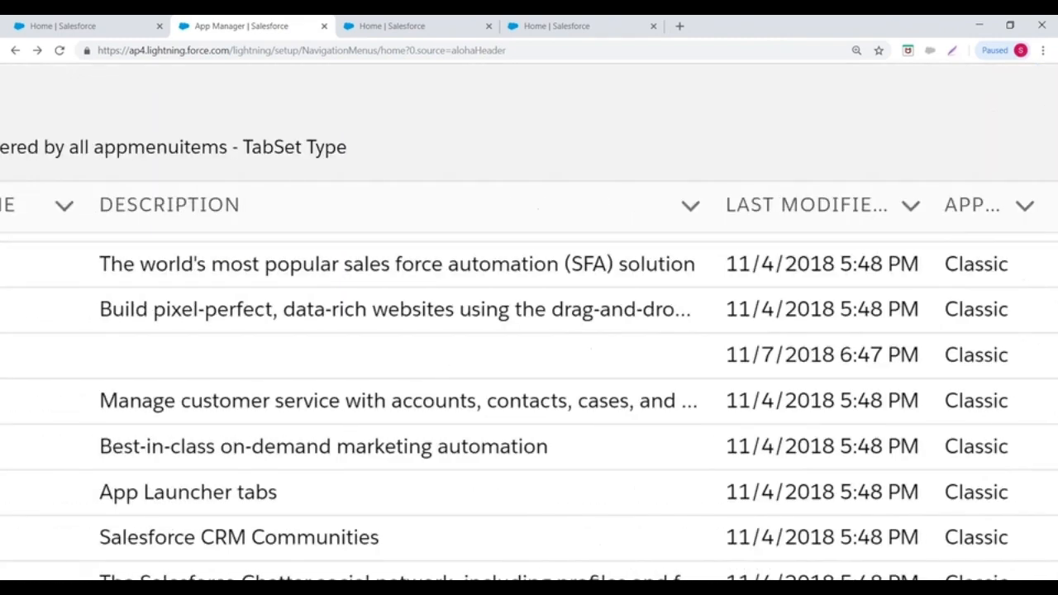
{"action": "scroll", "coordinate": [529, 330], "scroll_direction": "right", "scroll_amount": 5}
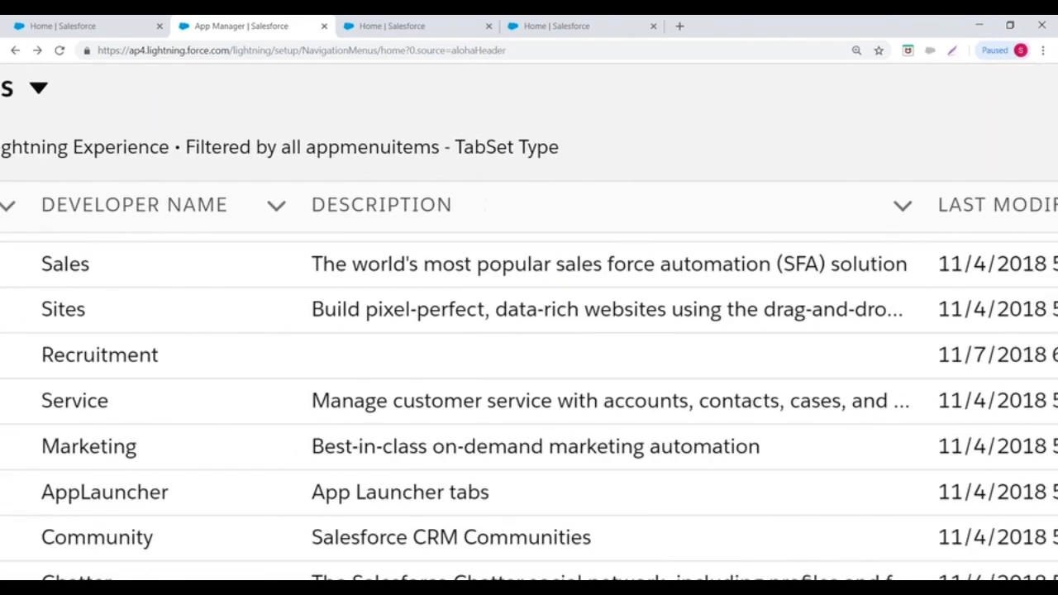
{"action": "left_click", "coordinate": [887, 355]}
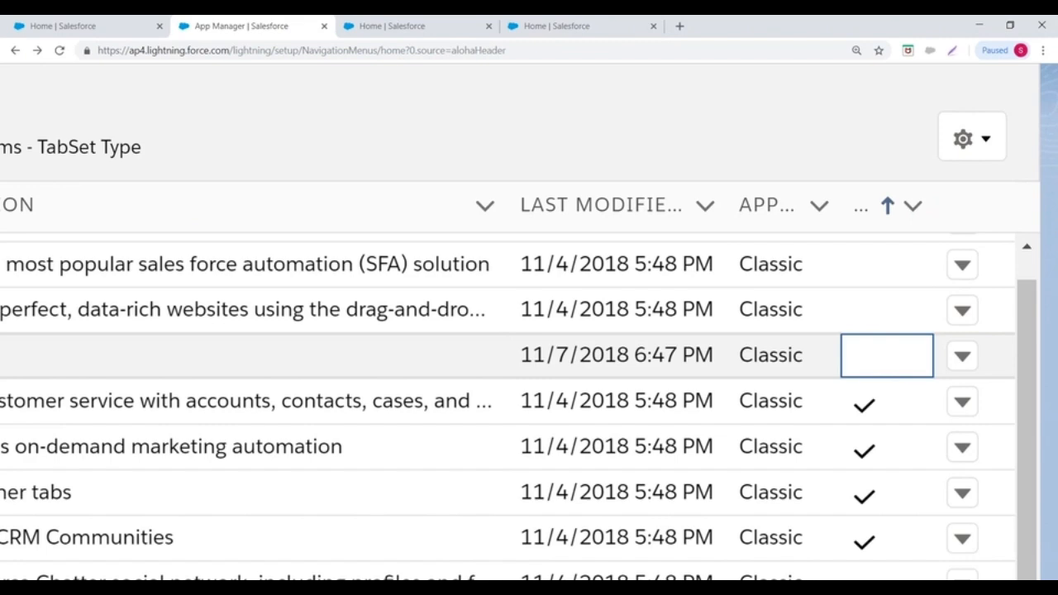
{"action": "key", "text": "ctrl+minus"}
{"action": "key", "text": "ctrl+minus"}
{"action": "key", "text": "ctrl+minus"}
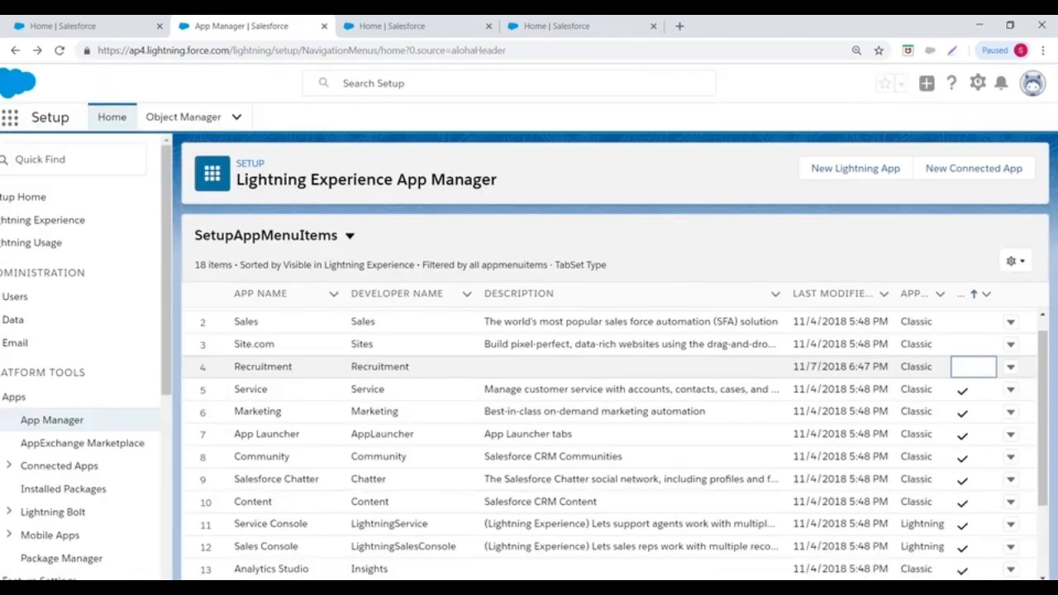
- Scroll the App Manager table down to rows 7–18 so Recruitment Lightning is visible
{"action": "scroll", "coordinate": [615, 441], "scroll_direction": "down", "scroll_amount": 3}
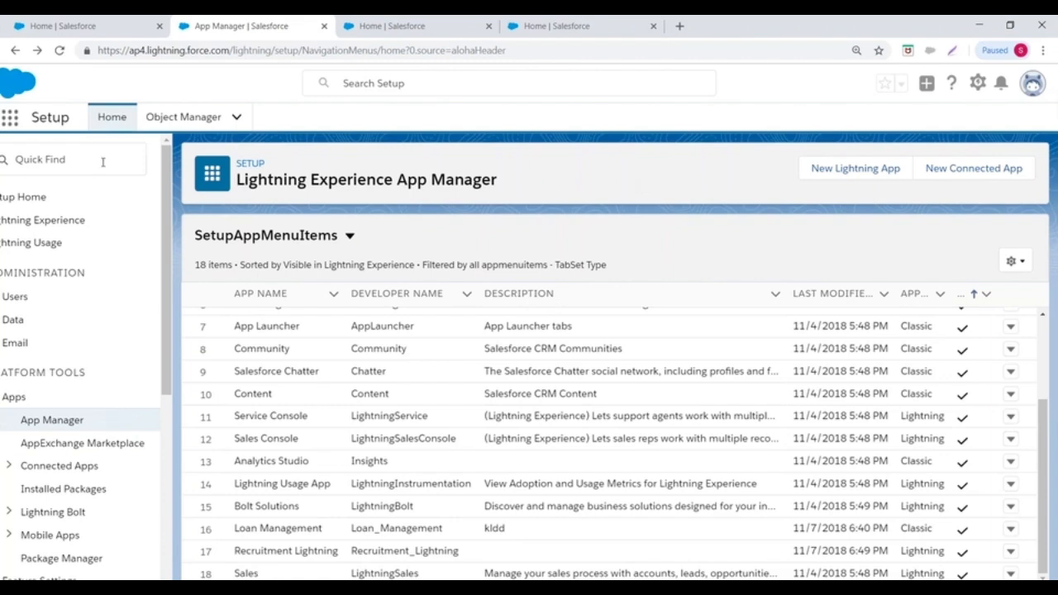
{"action": "scroll", "coordinate": [102, 162], "scroll_direction": "left", "scroll_amount": 2}
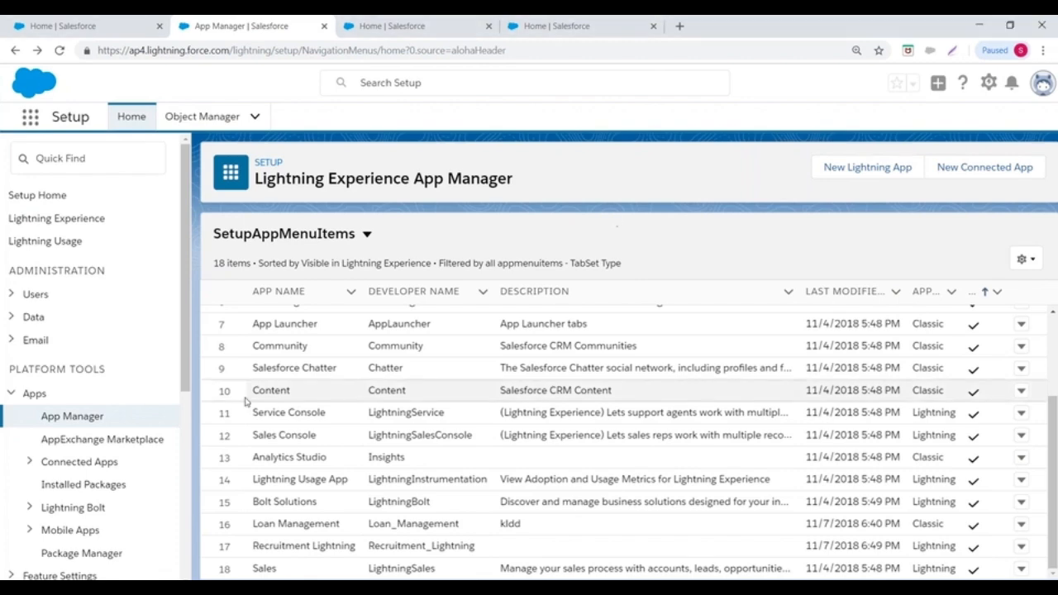
{"action": "scroll", "coordinate": [281, 363], "scroll_direction": "down", "scroll_amount": 1}
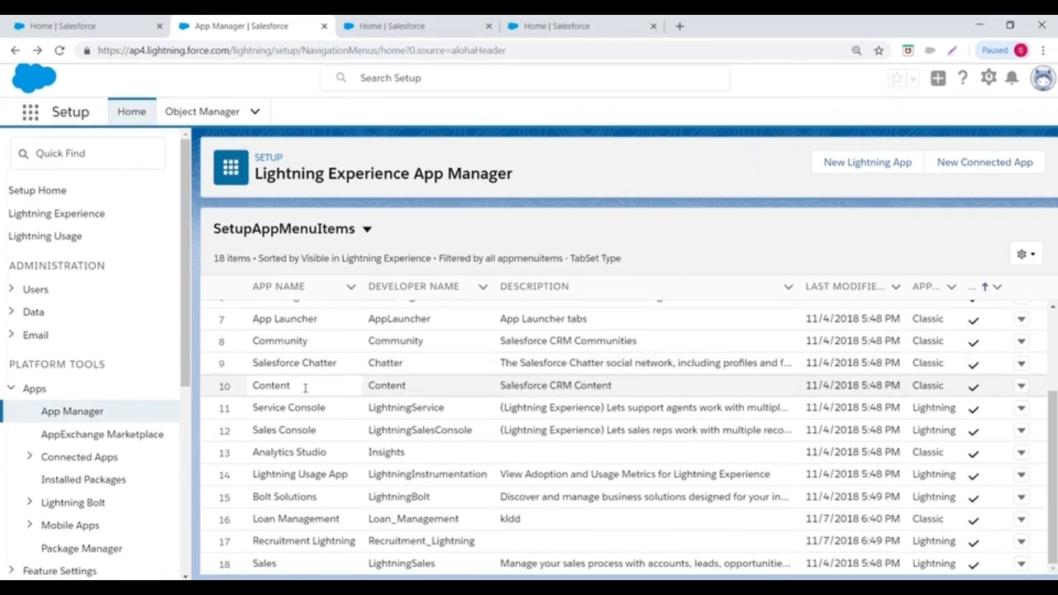
{"action": "left_click", "coordinate": [1021, 319]}
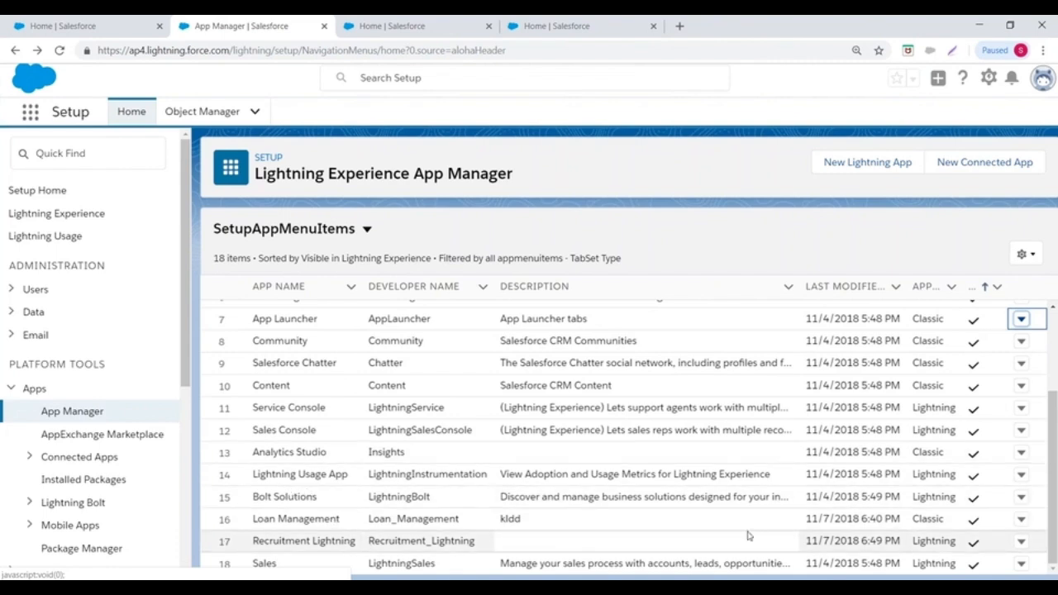
{"action": "left_click", "coordinate": [1021, 541]}
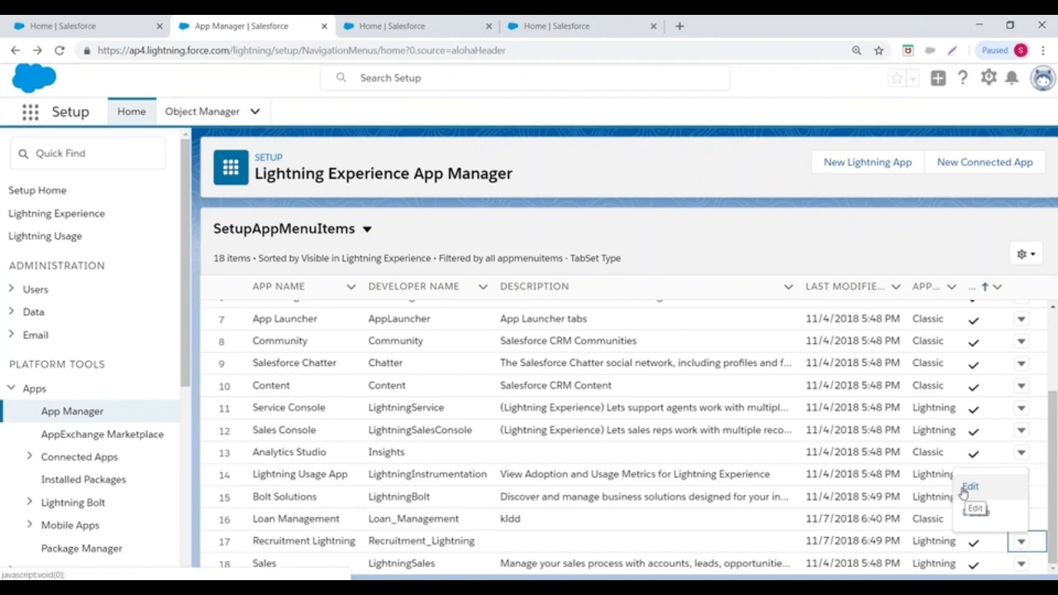
{"action": "left_click", "coordinate": [736, 26]}
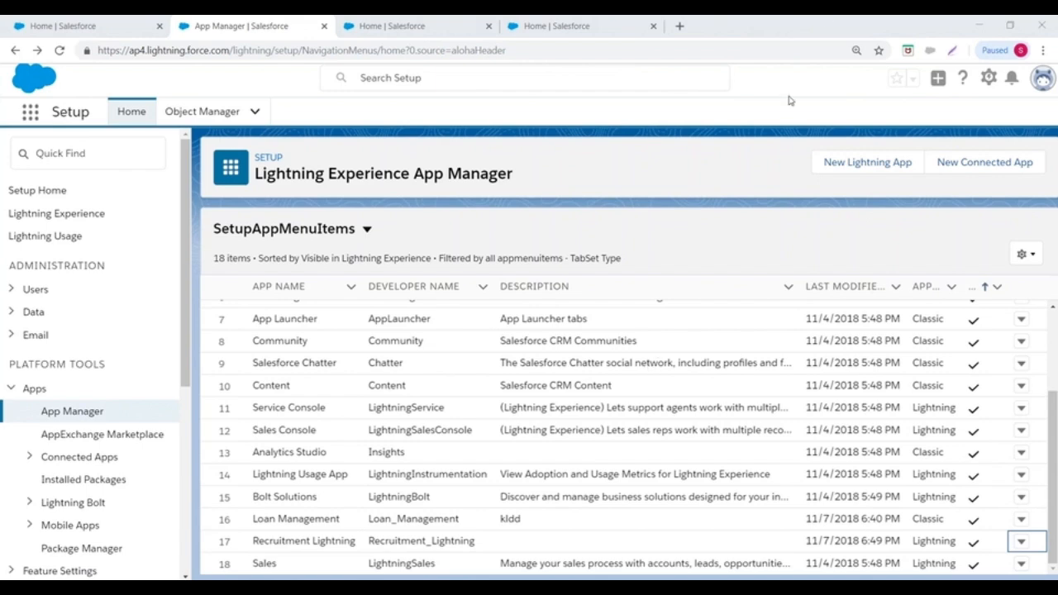
- In a new Chrome tab, search Google for 'salesforce simulator'
{"action": "left_click", "coordinate": [679, 25]}
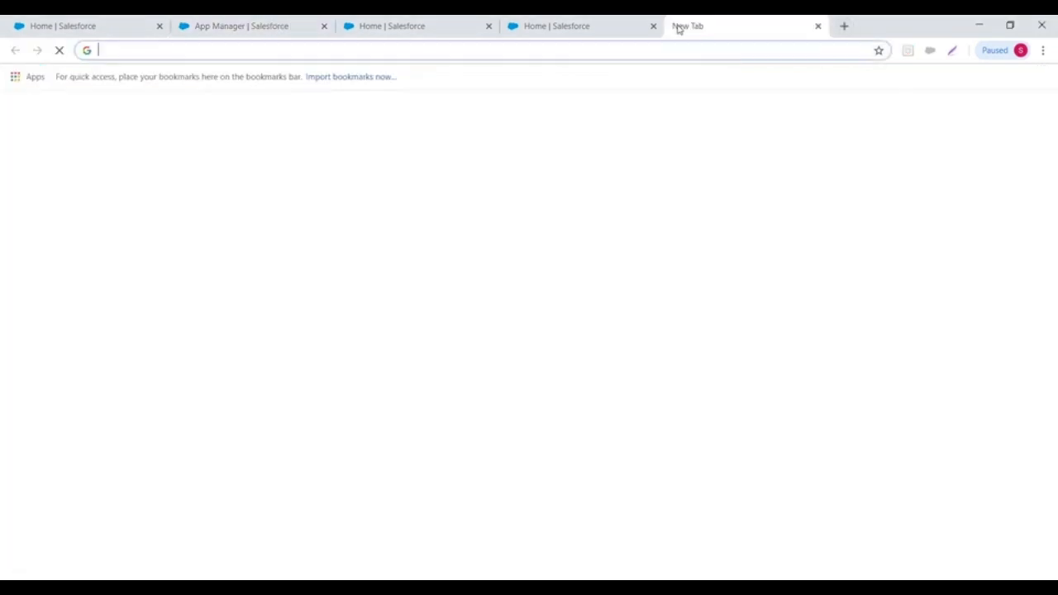
{"action": "type", "text": "salesforce e"}
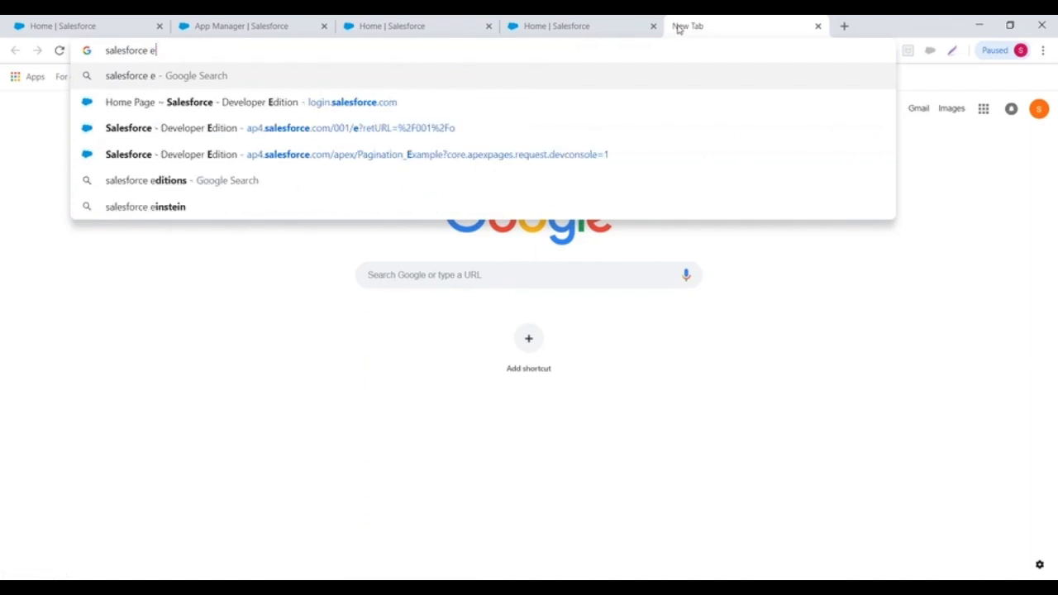
{"action": "key", "text": "BackSpace"}
{"action": "key", "text": "BackSpace"}
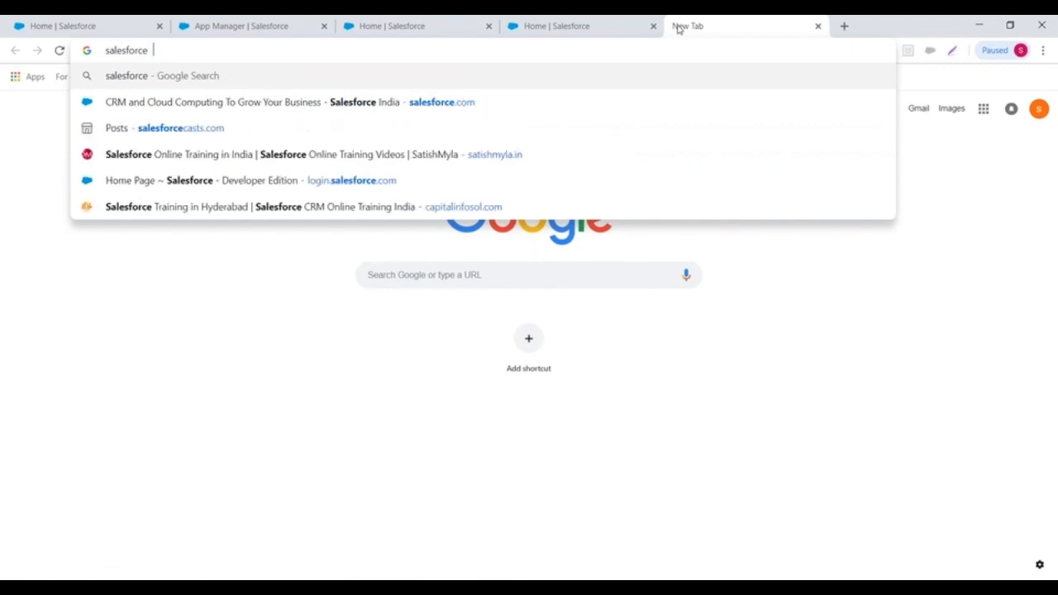
{"action": "type", "text": "si"}
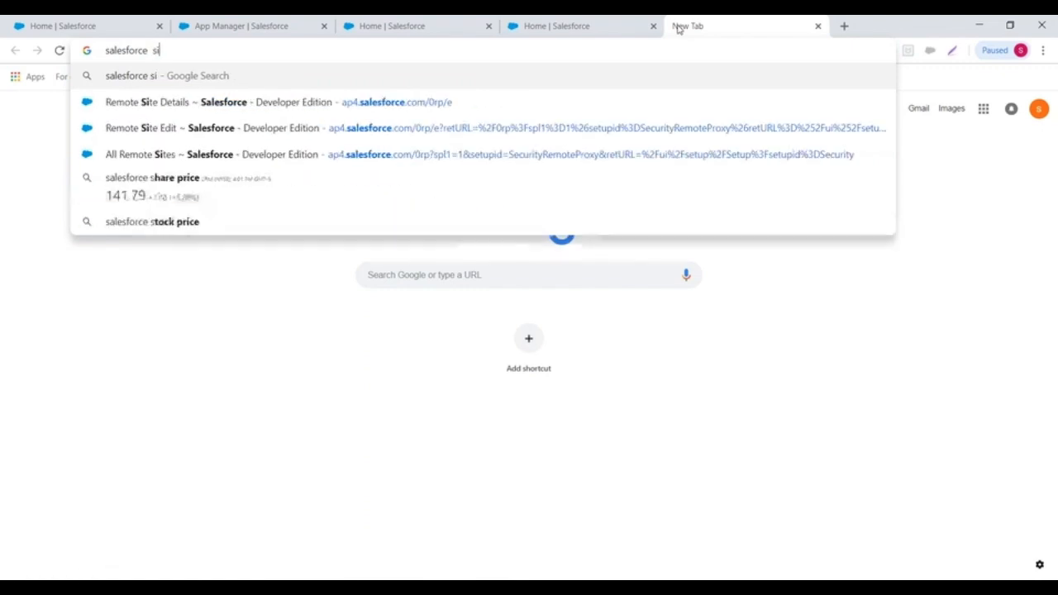
{"action": "type", "text": "mulat"}
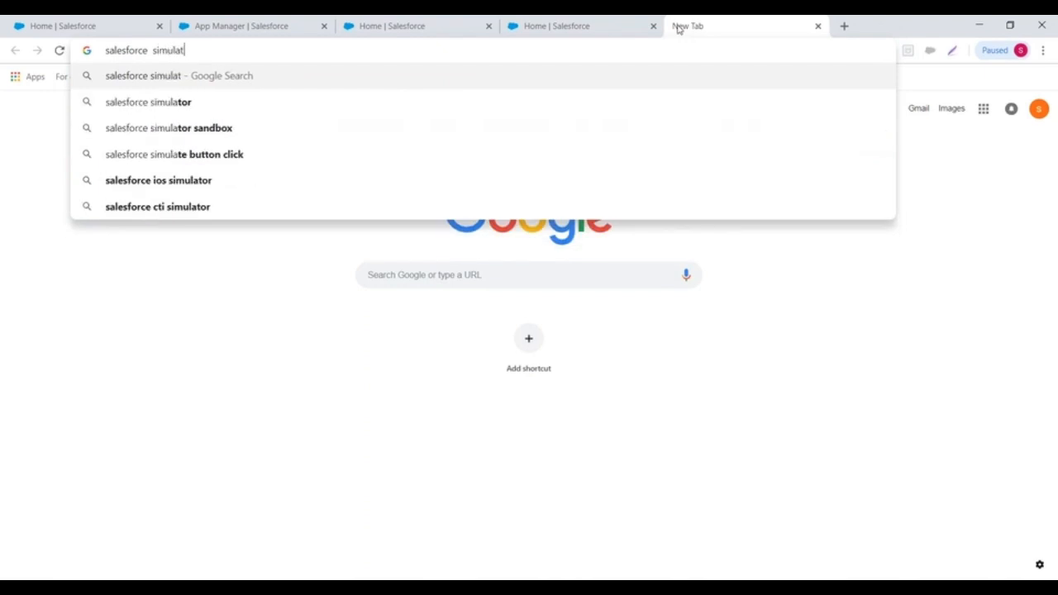
{"action": "left_click", "coordinate": [157, 103]}
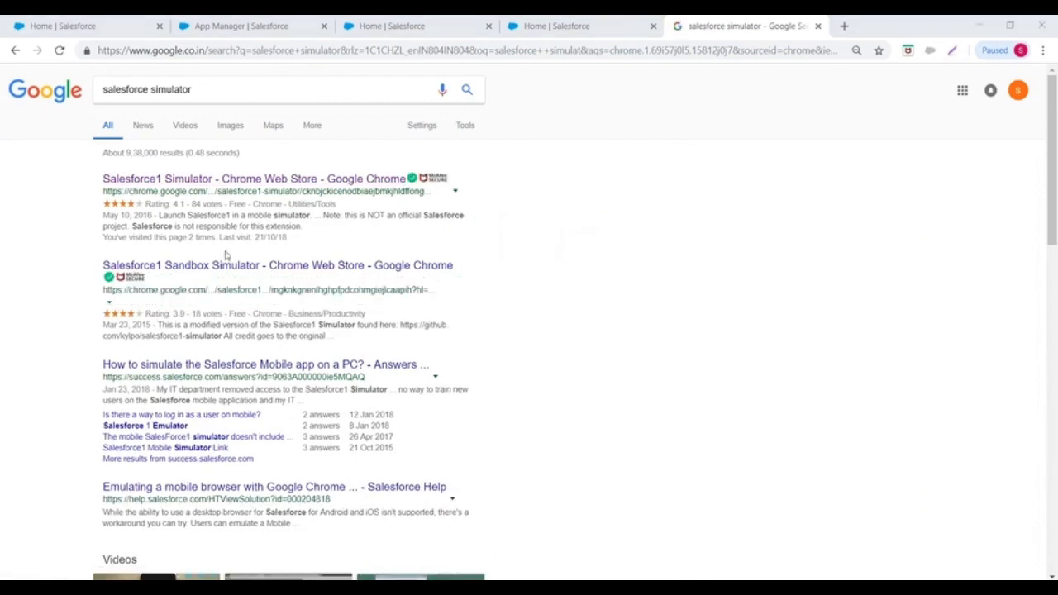
- Launch Salesforce1 Simulator from its Chrome Web Store listing and begin typing the admin username
{"action": "left_click", "coordinate": [213, 180]}
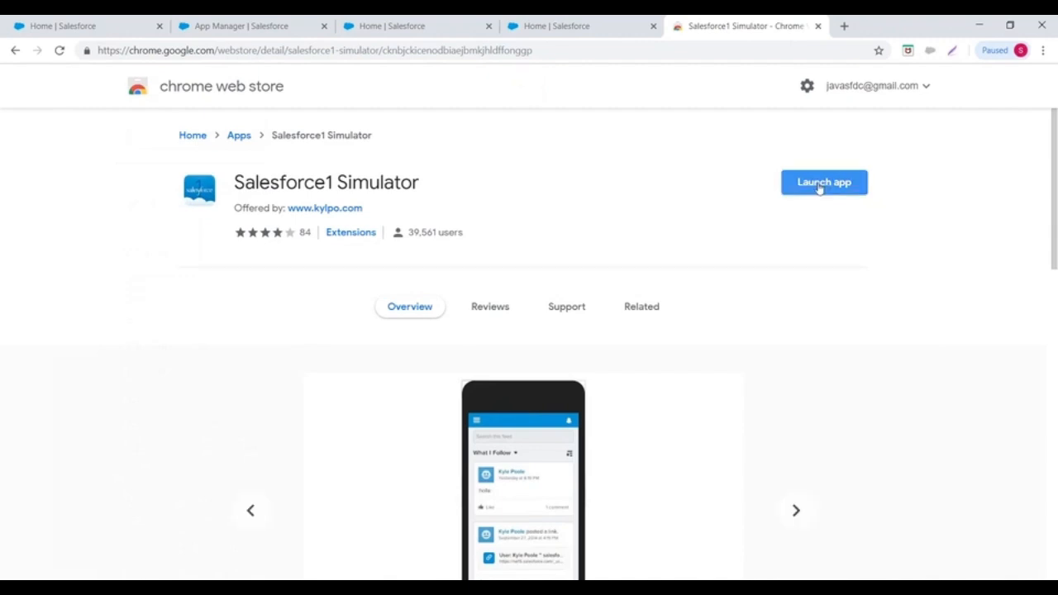
{"action": "left_click", "coordinate": [823, 188]}
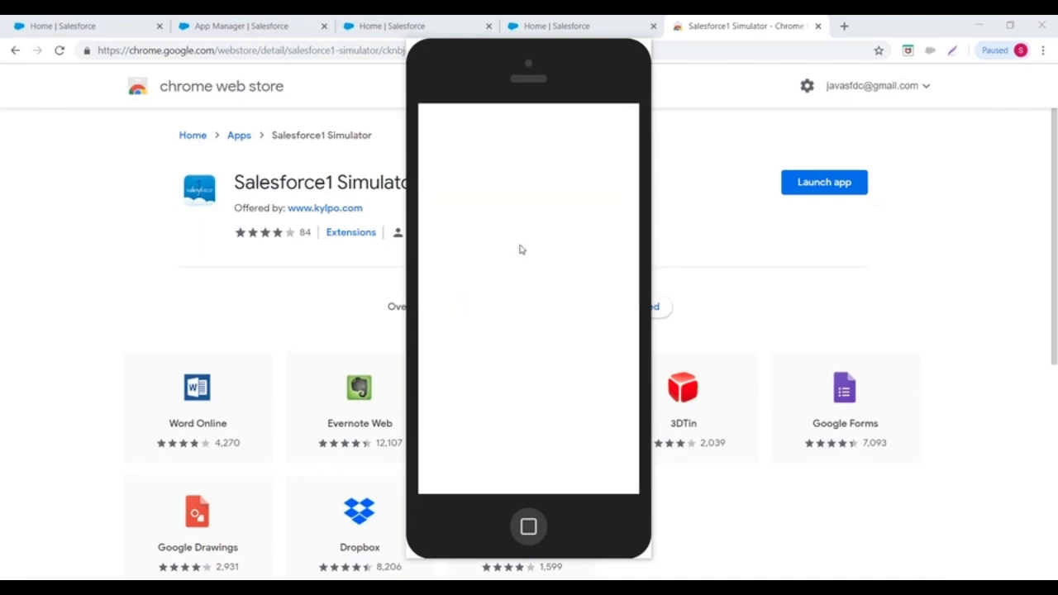
{"action": "left_click", "coordinate": [447, 288]}
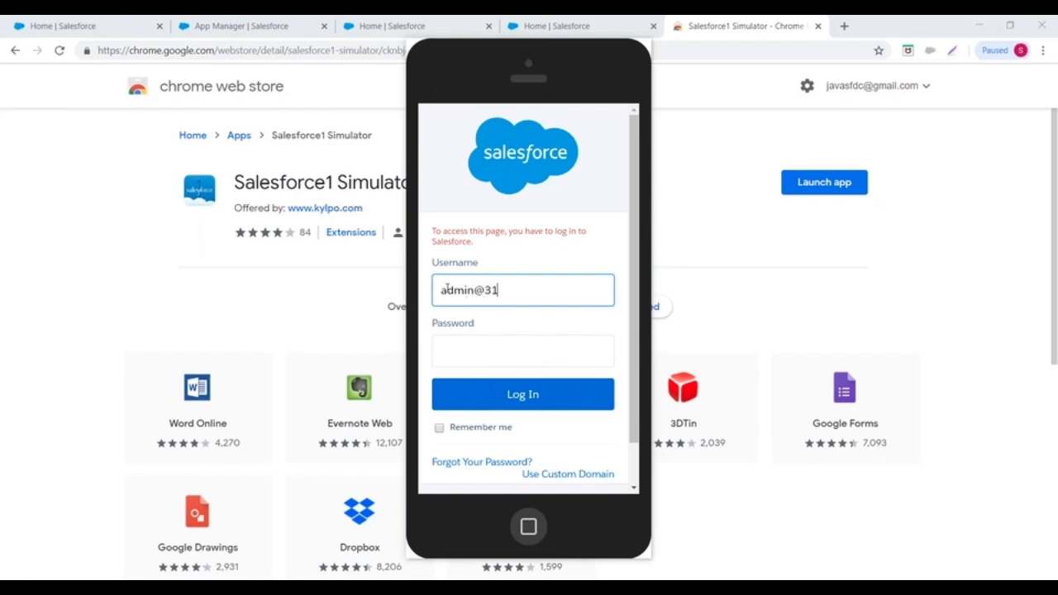
- Fix the username, enter the account password and log in to the simulator
{"action": "key", "text": "BackSpace"}
{"action": "key", "text": "BackSpace"}
{"action": "type", "text": "com"}
{"action": "key", "text": "Tab"}
{"action": "type", "text": "**********"}
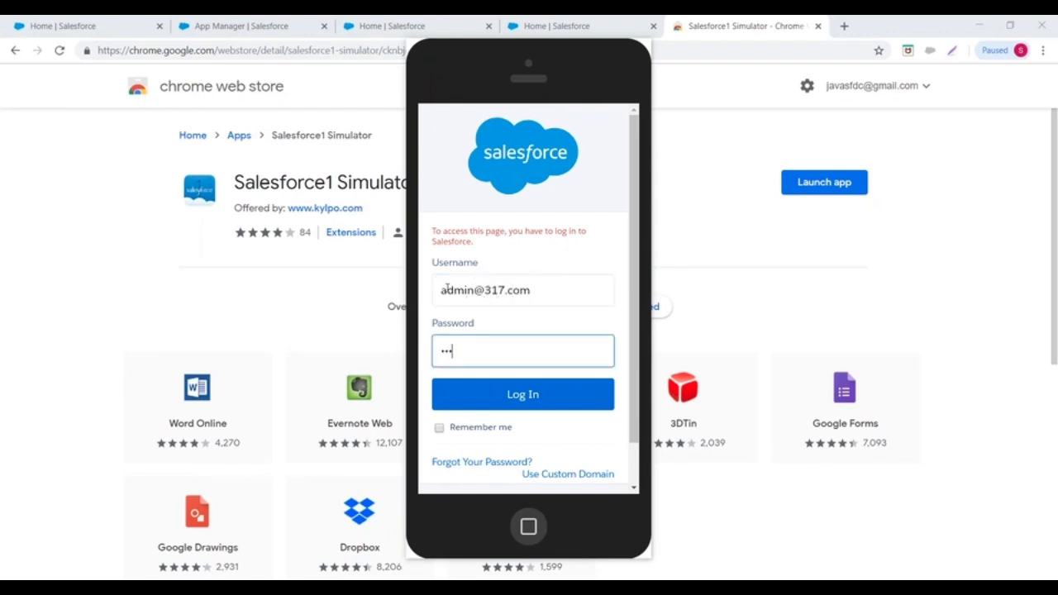
{"action": "type", "text": "**"}
{"action": "left_click", "coordinate": [502, 396]}
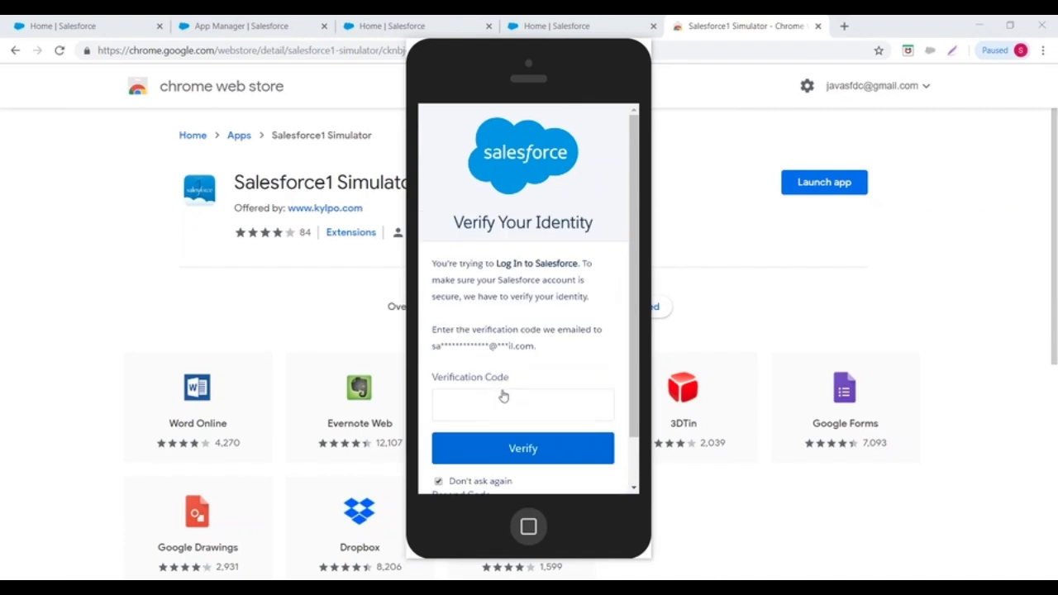
- Load Gmail in a new tab, move the simulator aside, and open the ACTION REQUIRED email and account switcher
{"action": "left_click", "coordinate": [845, 26]}
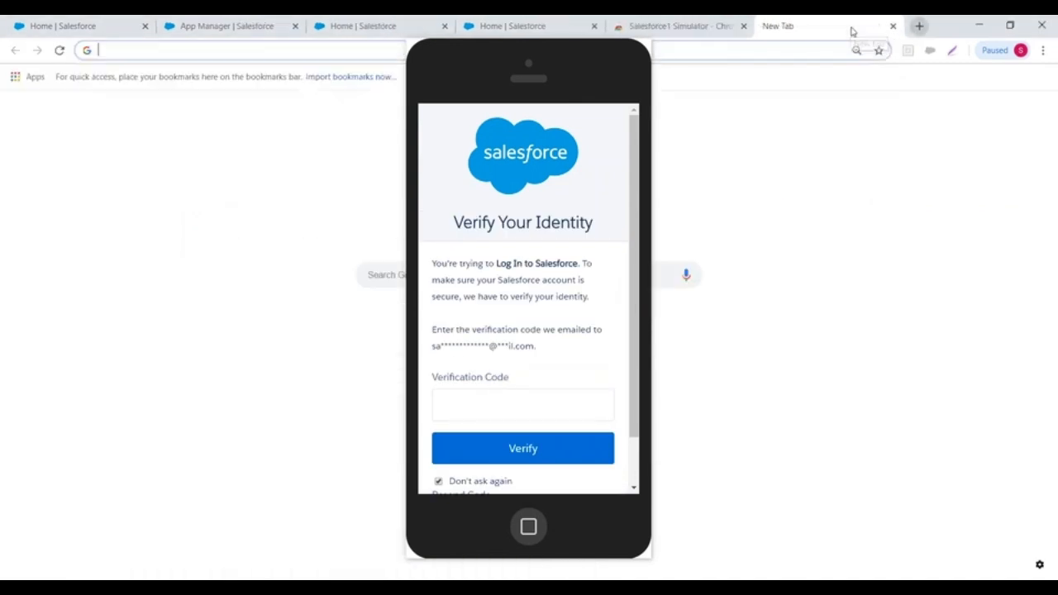
{"action": "type", "text": "gmail"}
{"action": "key", "text": "Return"}
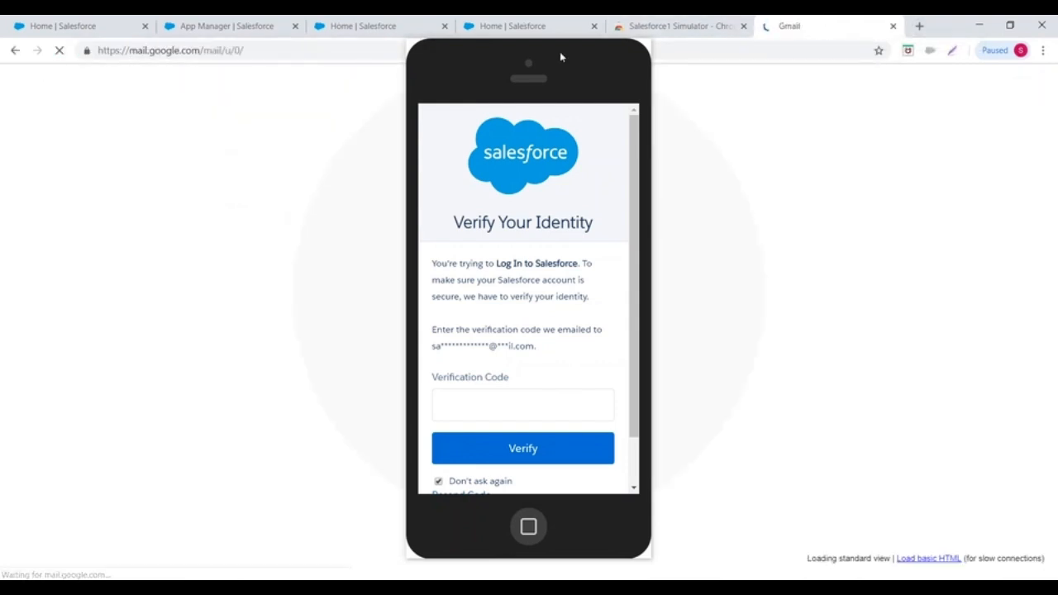
{"action": "left_click_drag", "start_coordinate": [515, 70], "coordinate": [192, 141]}
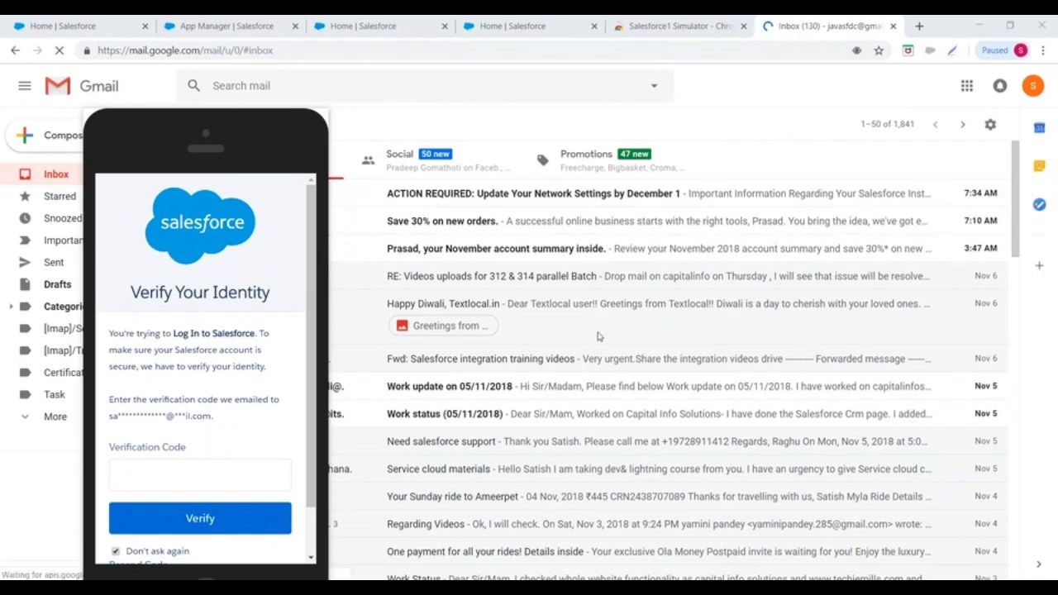
{"action": "left_click_drag", "start_coordinate": [157, 137], "coordinate": [101, 132]}
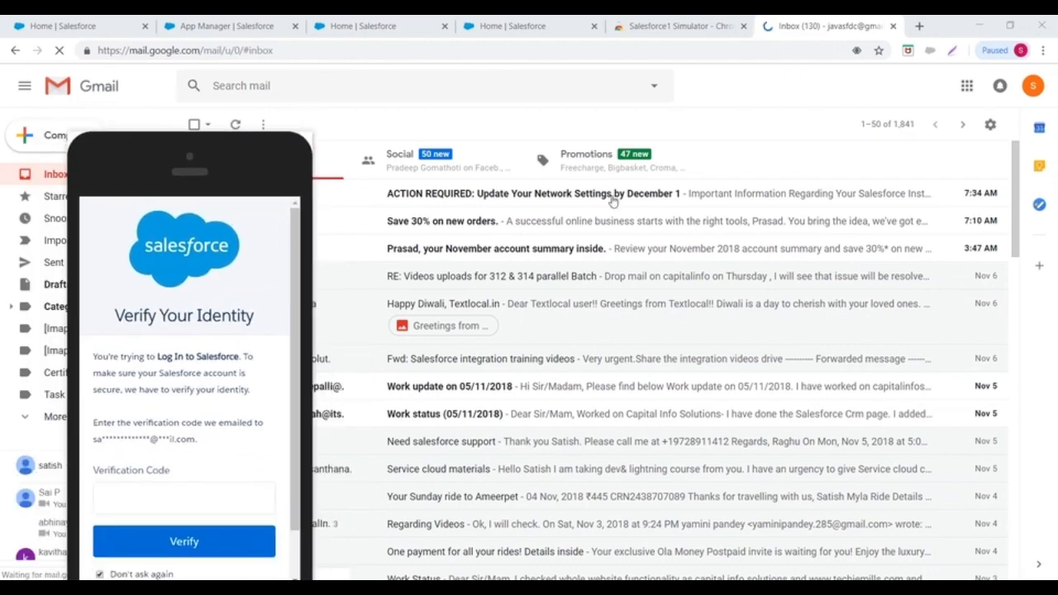
{"action": "left_click", "coordinate": [612, 202]}
{"action": "left_click", "coordinate": [1032, 85]}
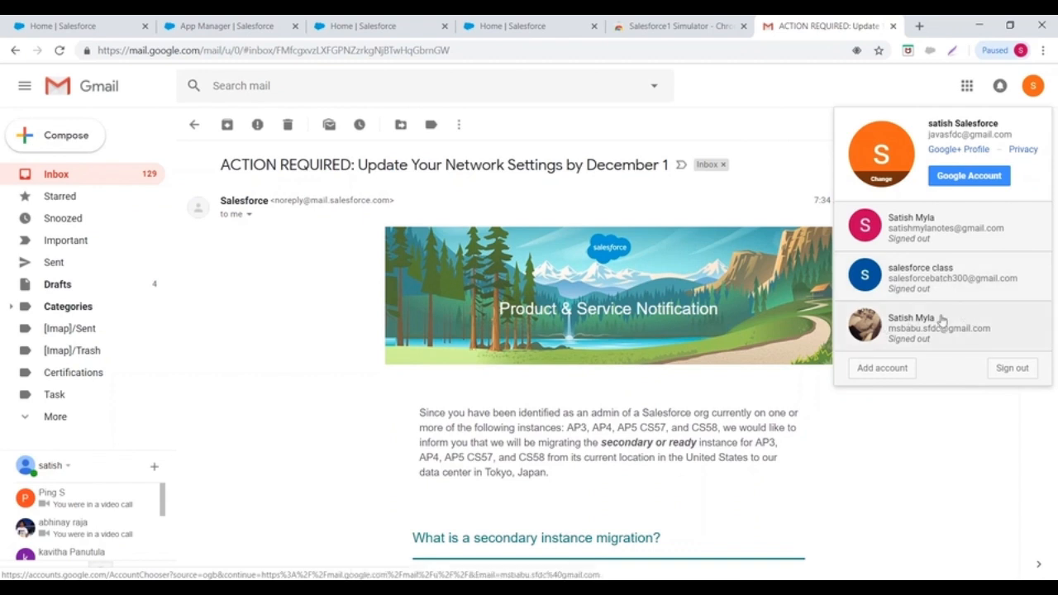
- Sign in to the other signed-out Google account with its password
{"action": "left_click", "coordinate": [960, 232]}
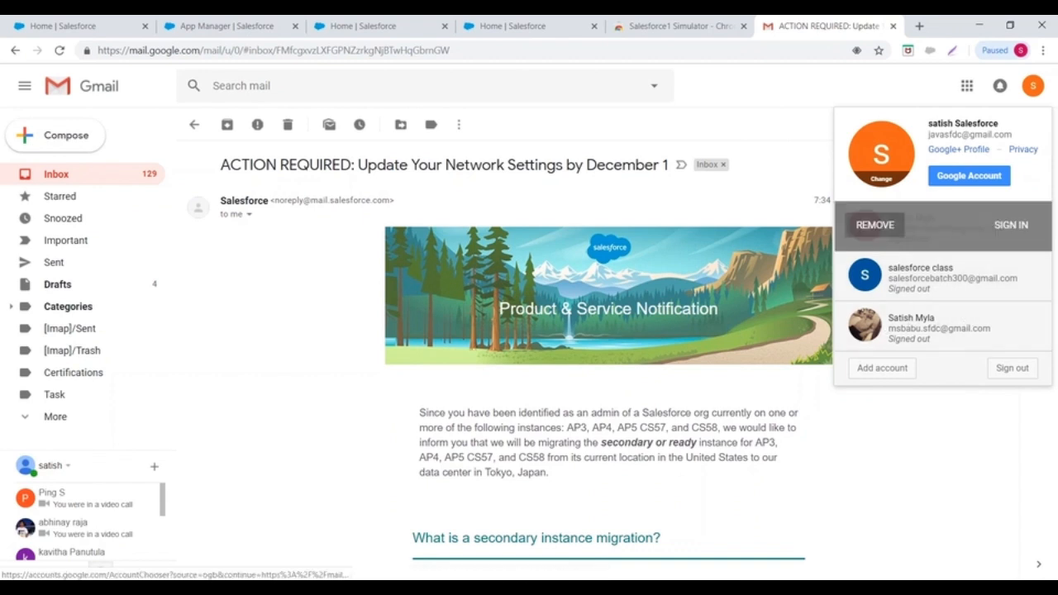
{"action": "left_click", "coordinate": [1009, 224]}
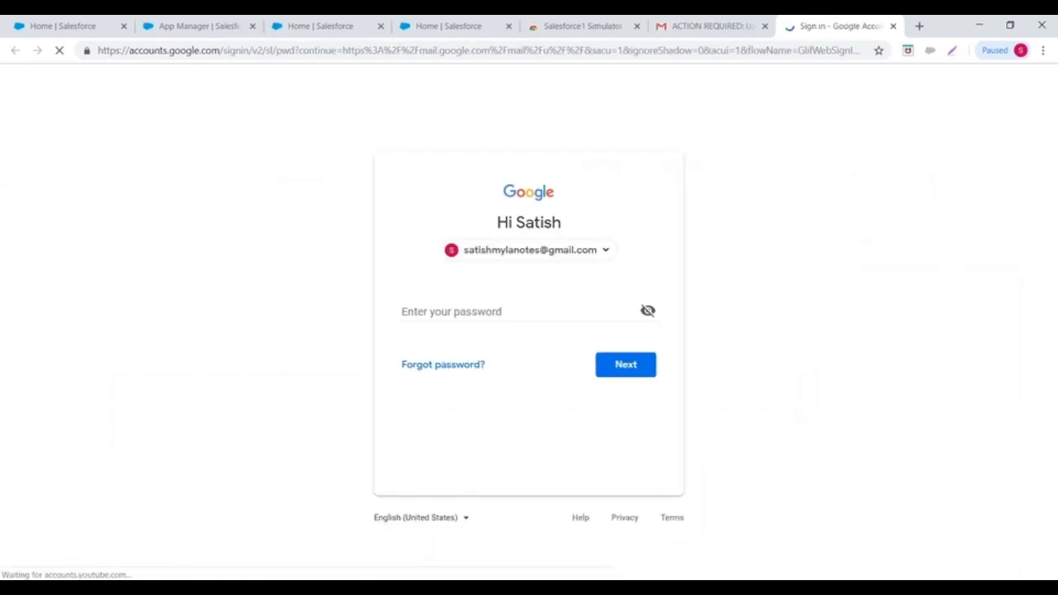
{"action": "type", "text": "•••••••••••"}
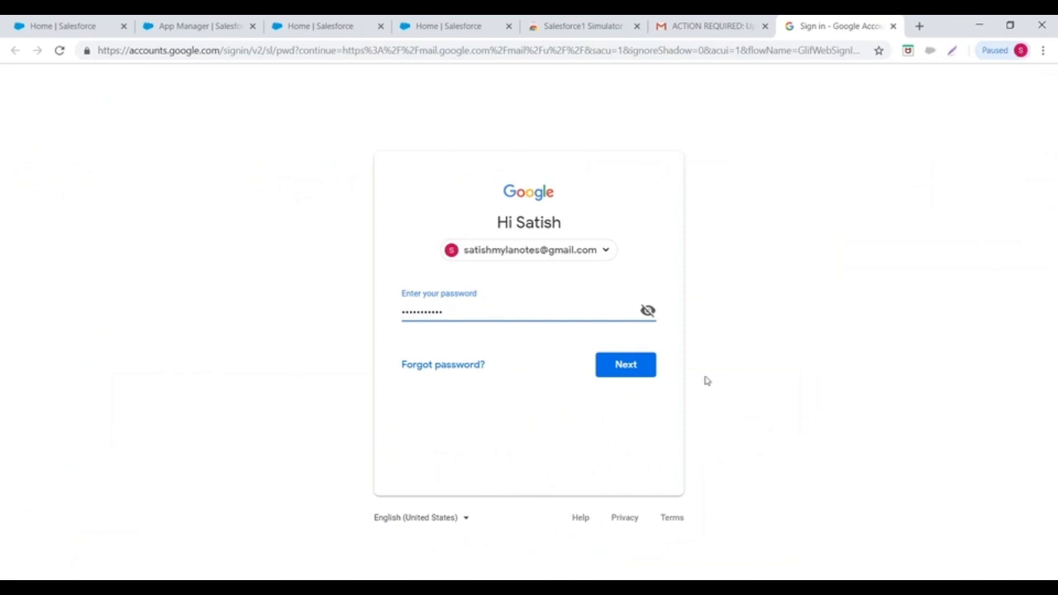
{"action": "left_click", "coordinate": [609, 371]}
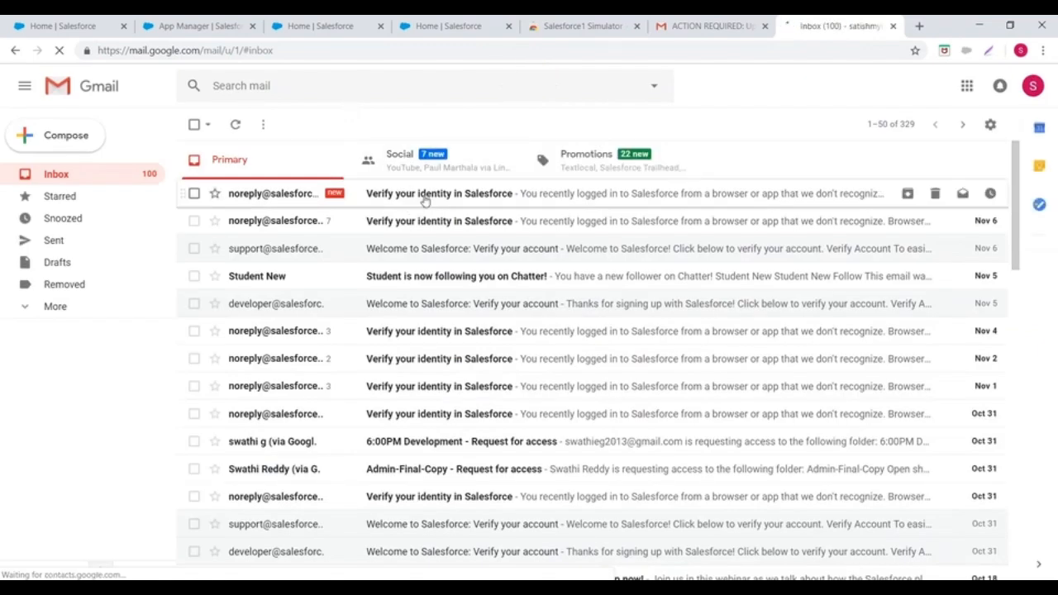
- Copy the code from the latest 'Verify your identity in Salesforce' email, paste it into the simulator, and submit
{"action": "left_click", "coordinate": [424, 198]}
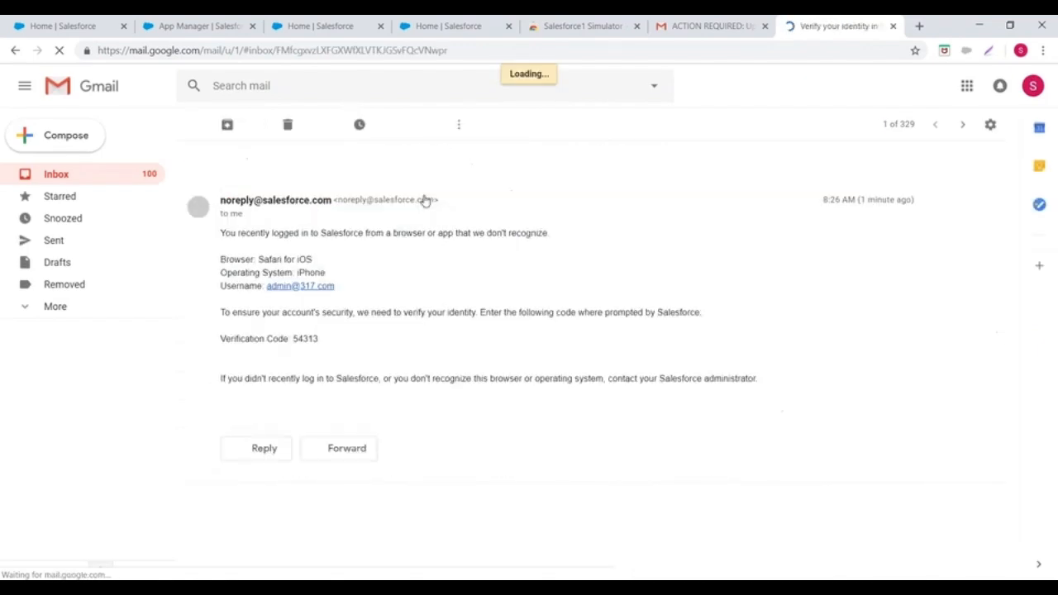
{"action": "double_click", "coordinate": [310, 339]}
{"action": "key", "text": "ctrl+c"}
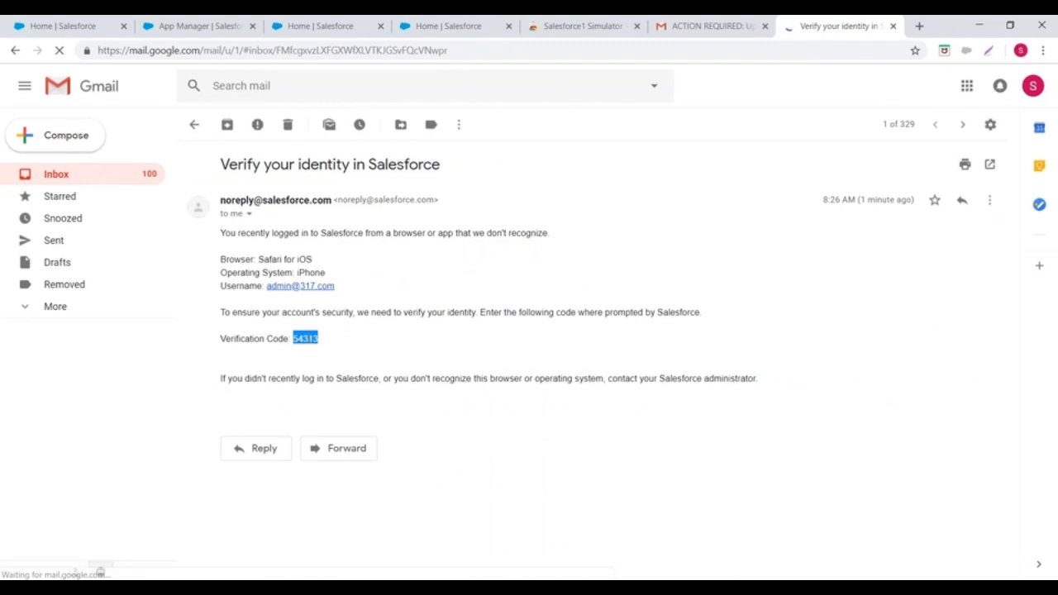
{"action": "left_click", "coordinate": [561, 25]}
{"action": "left_click", "coordinate": [705, 25]}
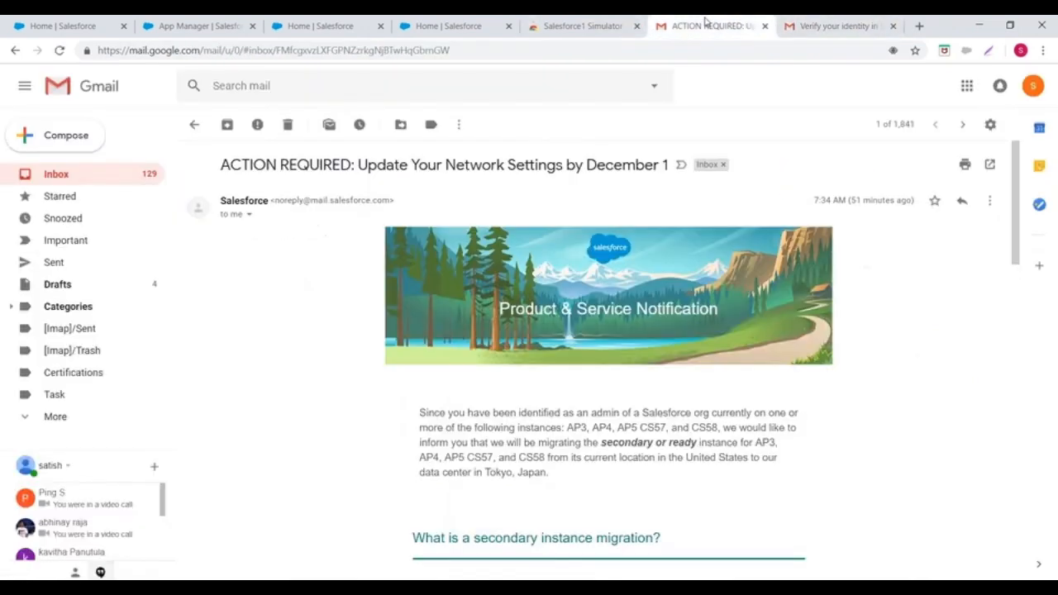
{"action": "key", "text": "alt+Tab"}
{"action": "left_click", "coordinate": [152, 501]}
{"action": "key", "text": "ctrl+v"}
{"action": "left_click", "coordinate": [172, 540]}
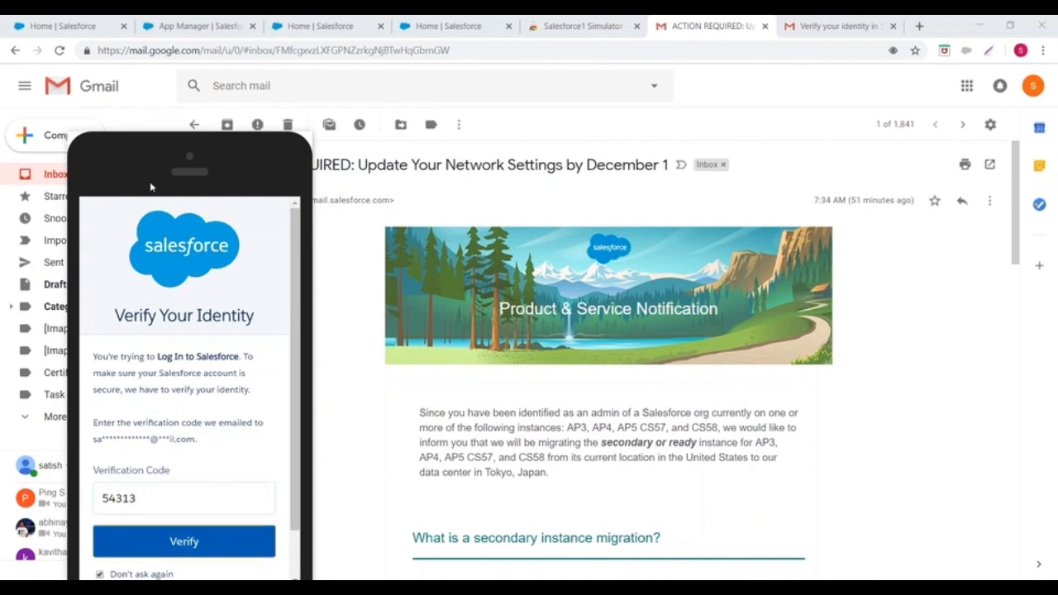
- Reposition the phone simulator window to the left to uncover the email
{"action": "left_click_drag", "start_coordinate": [138, 175], "coordinate": [475, 76]}
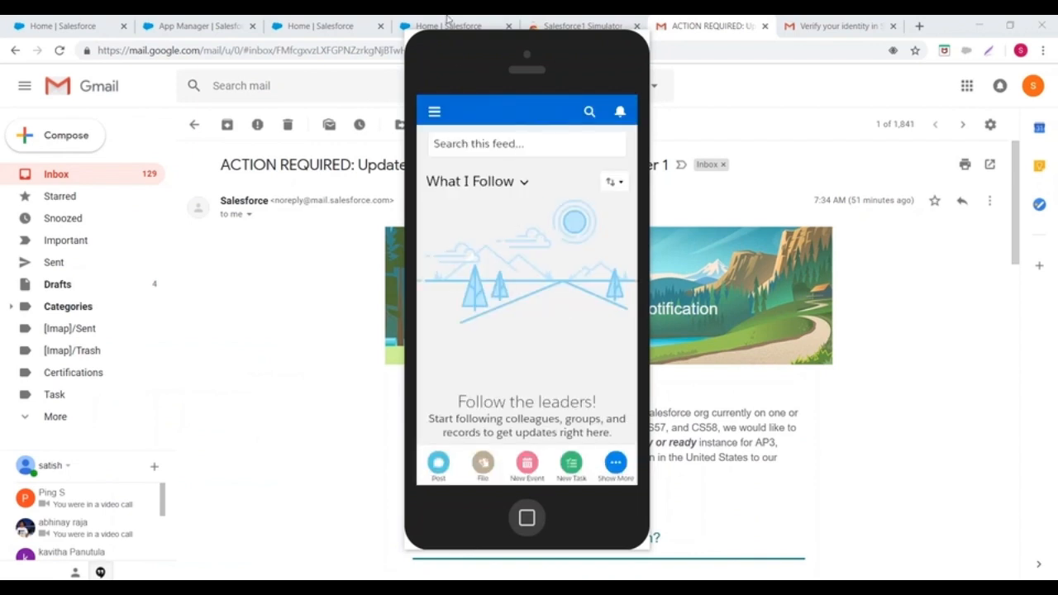
{"action": "left_click_drag", "start_coordinate": [480, 59], "coordinate": [502, 44]}
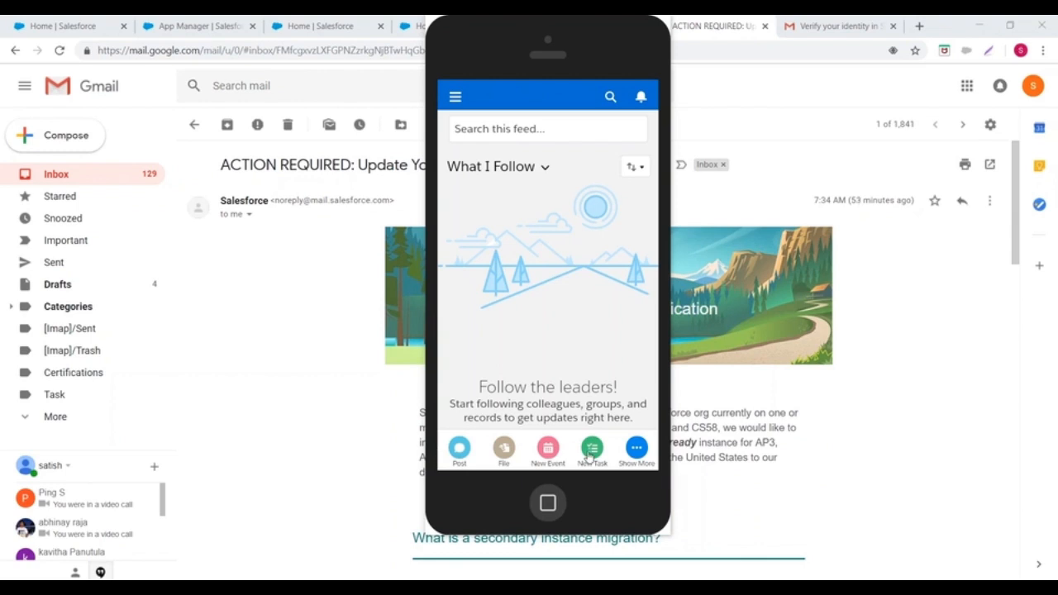
{"action": "left_click_drag", "start_coordinate": [500, 43], "coordinate": [291, 61]}
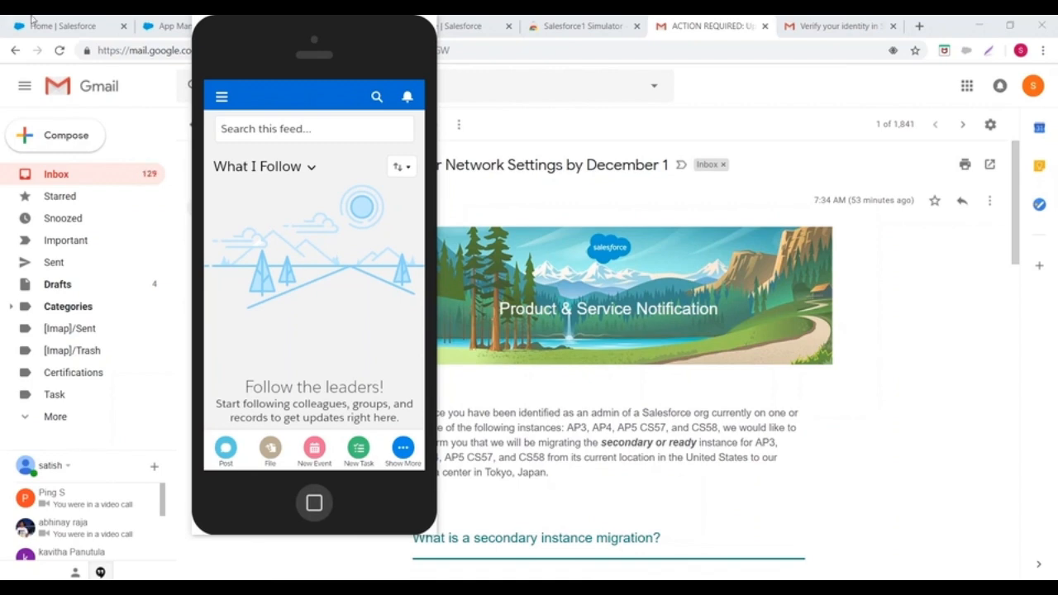
- From the Salesforce home tab, use the App Launcher to open Marketing, then the Service app
{"action": "left_click", "coordinate": [55, 24]}
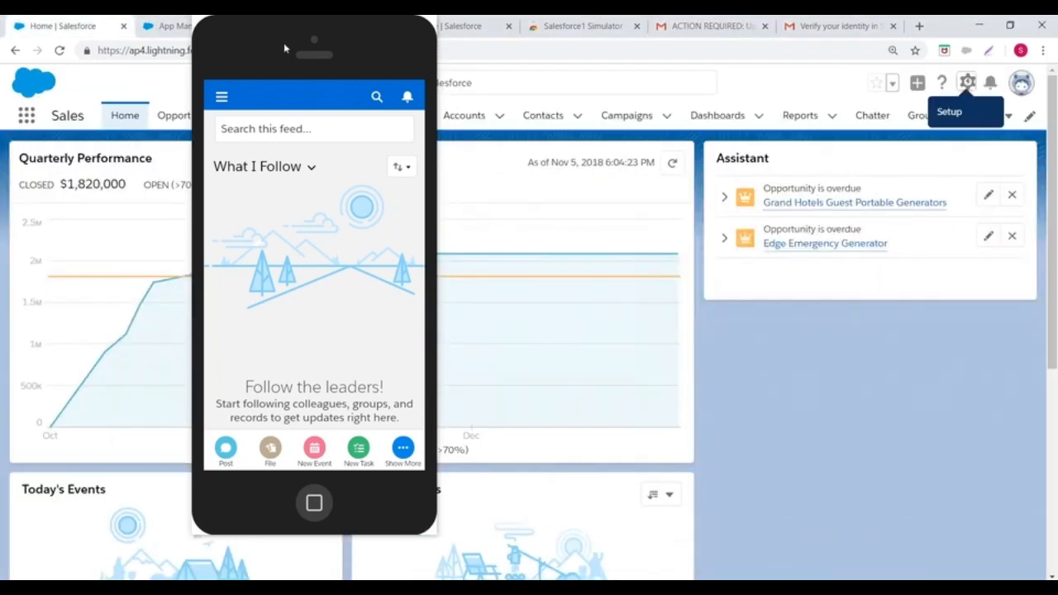
{"action": "left_click", "coordinate": [27, 121]}
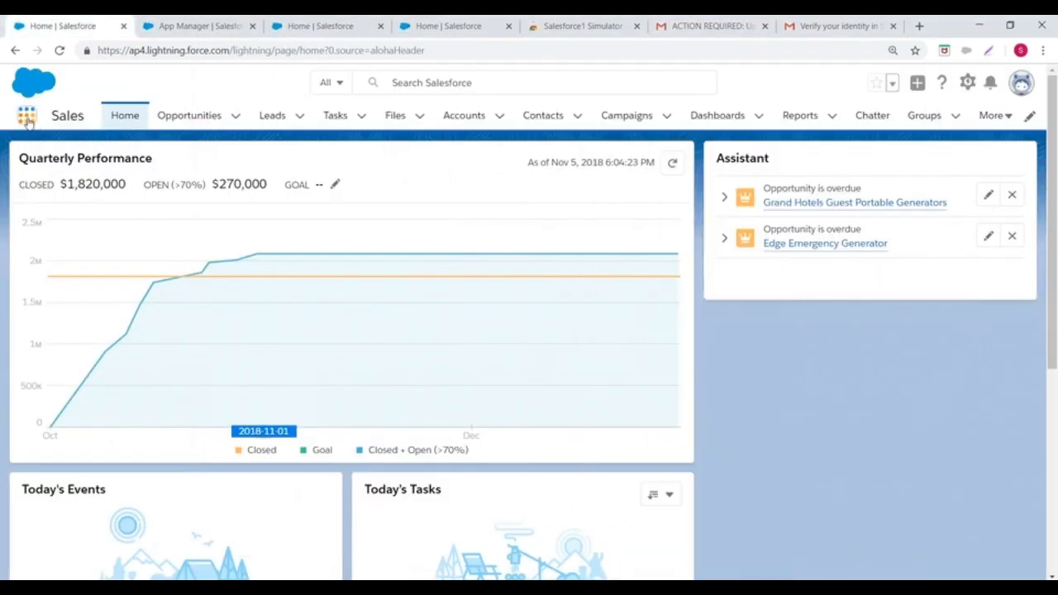
{"action": "left_click", "coordinate": [27, 118]}
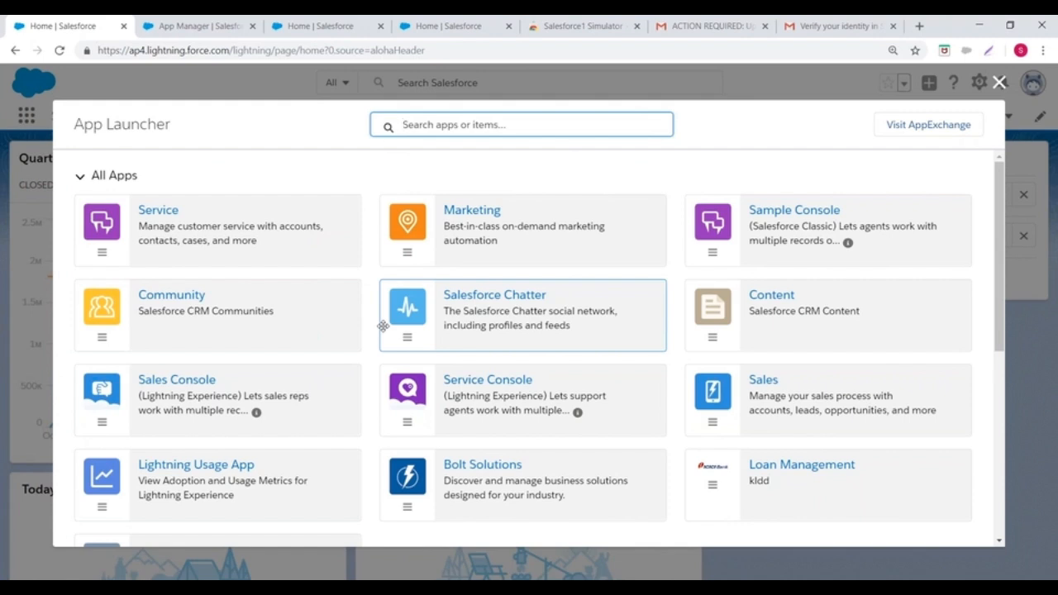
{"action": "left_click", "coordinate": [474, 211]}
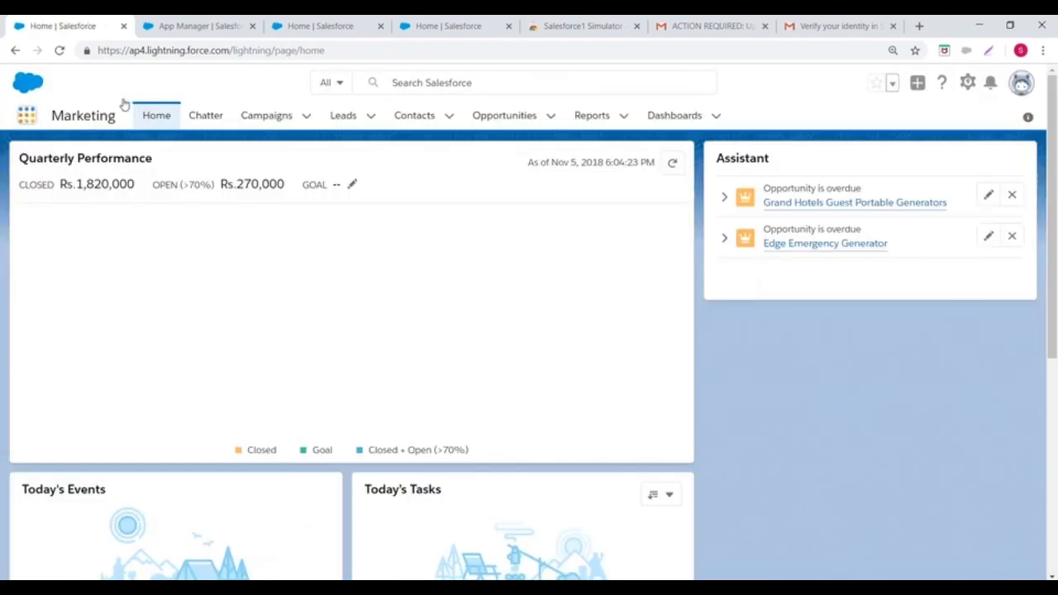
{"action": "left_click", "coordinate": [28, 115]}
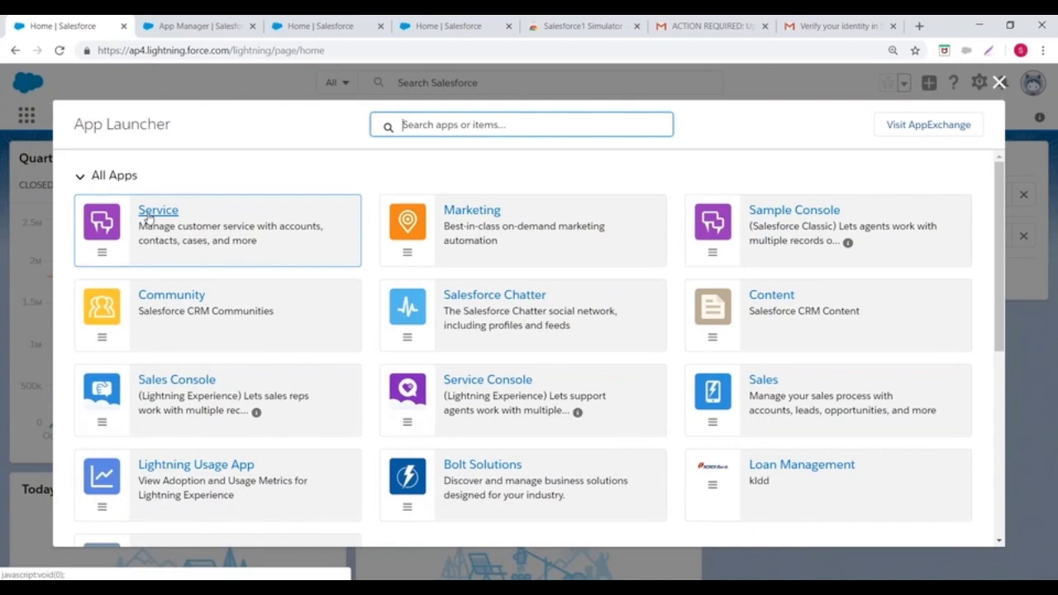
{"action": "left_click", "coordinate": [148, 214]}
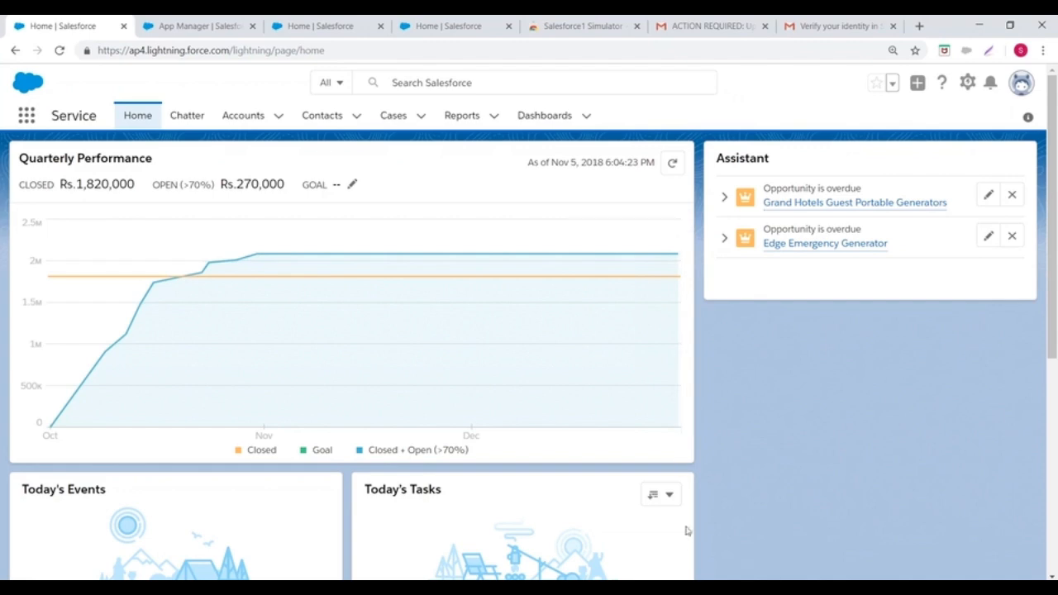
- Close the Salesforce1 Simulator window and open Setup in a new tab from the gear menu
{"action": "left_click_drag", "start_coordinate": [661, 193], "coordinate": [708, 256]}
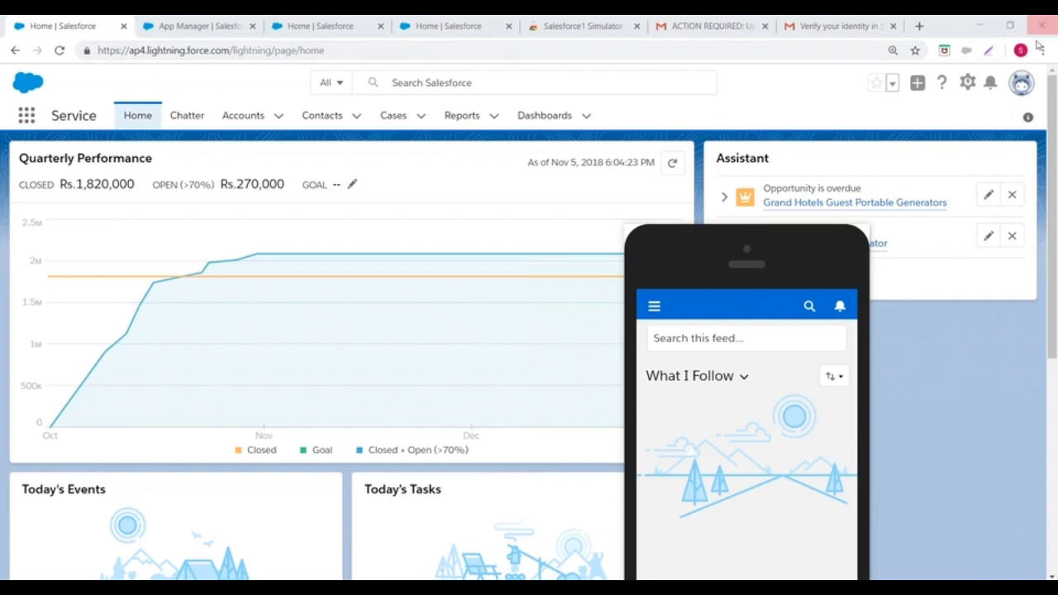
{"action": "left_click_drag", "start_coordinate": [734, 263], "coordinate": [505, 89]}
{"action": "right_click", "coordinate": [505, 90]}
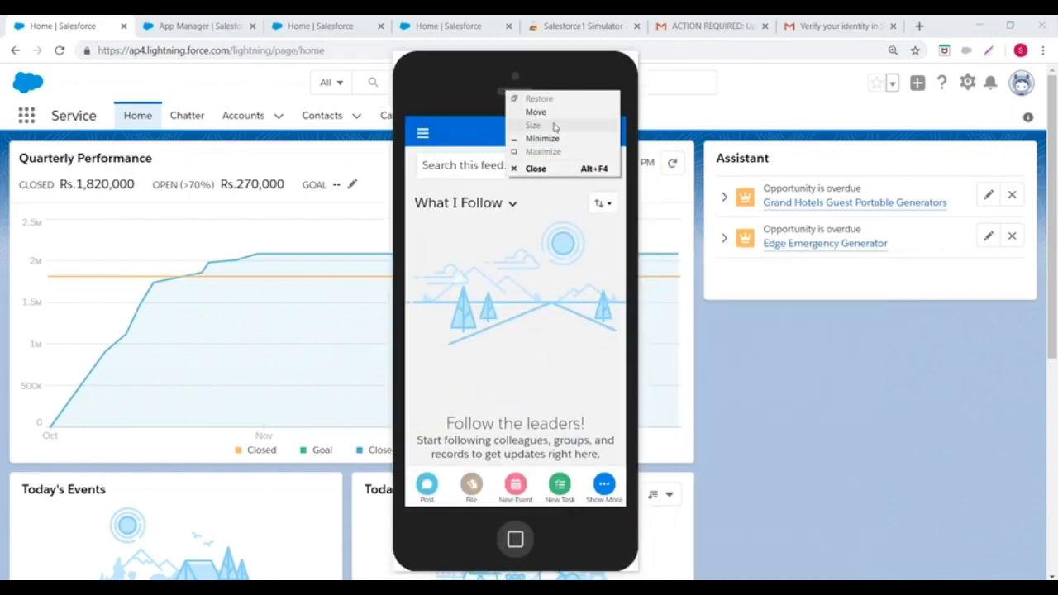
{"action": "left_click", "coordinate": [533, 168]}
{"action": "left_click", "coordinate": [968, 83]}
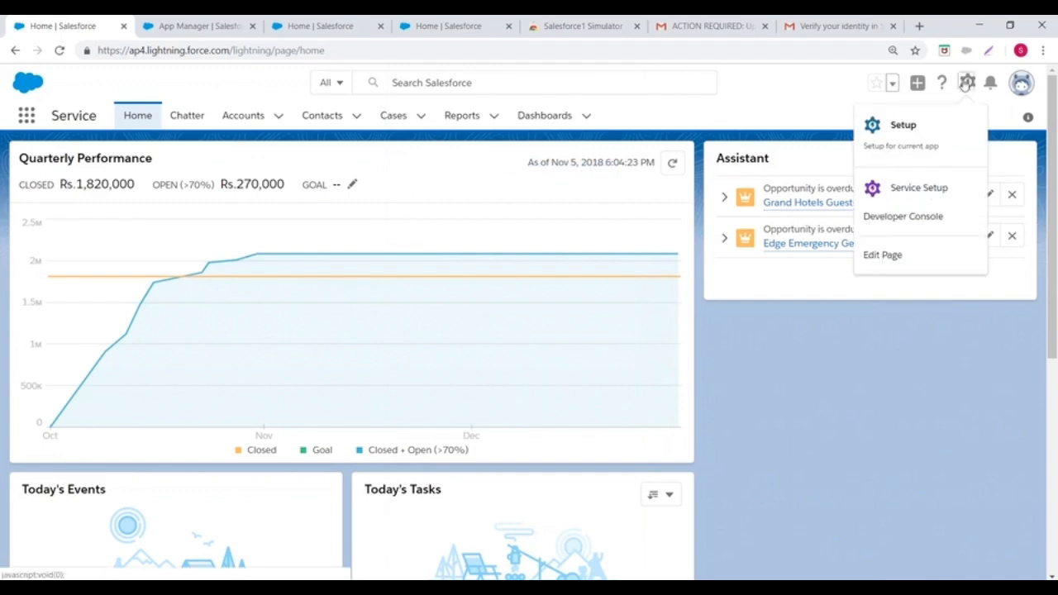
{"action": "left_click", "coordinate": [904, 126]}
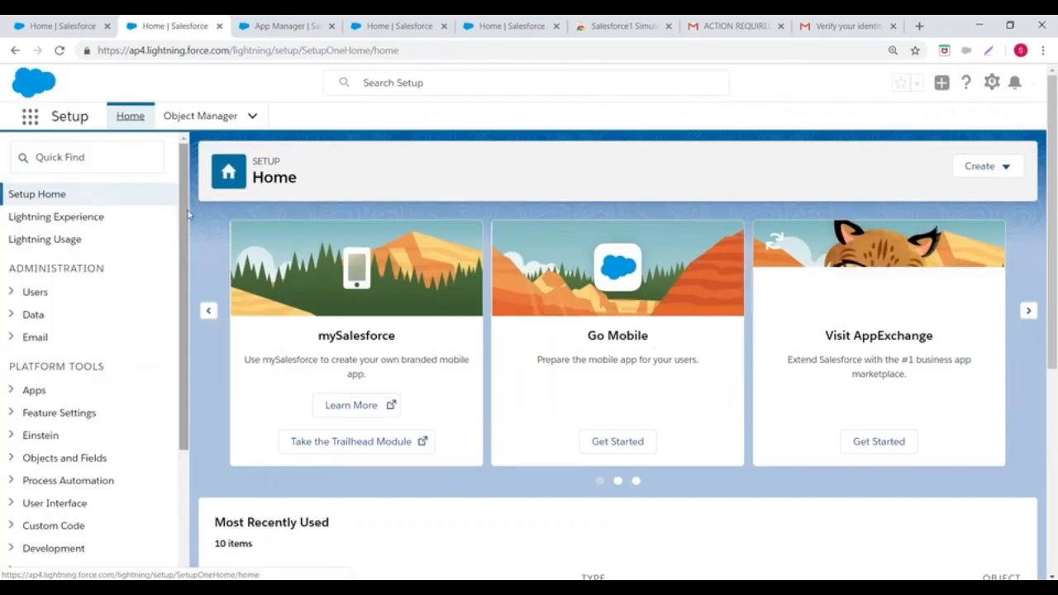
- Expand Platform Tools > Apps in the Setup sidebar and go to App Manager
{"action": "mouse_move", "coordinate": [188, 202]}
{"action": "left_mouse_down"}
{"action": "mouse_move", "coordinate": [182, 377]}
{"action": "mouse_move", "coordinate": [202, 196]}
{"action": "left_mouse_up"}
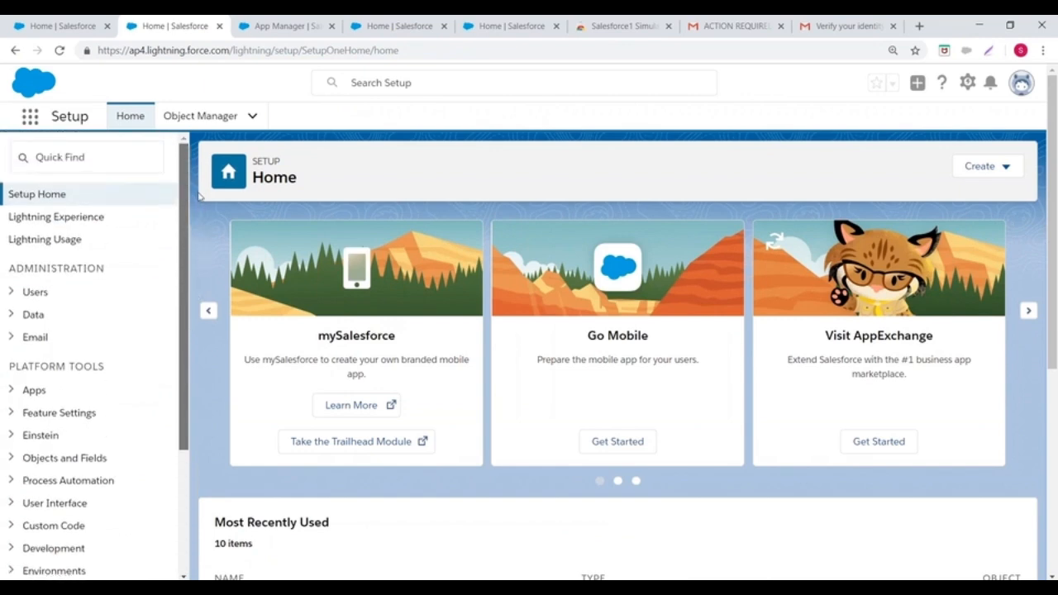
{"action": "scroll", "coordinate": [73, 246], "scroll_direction": "down", "scroll_amount": 2}
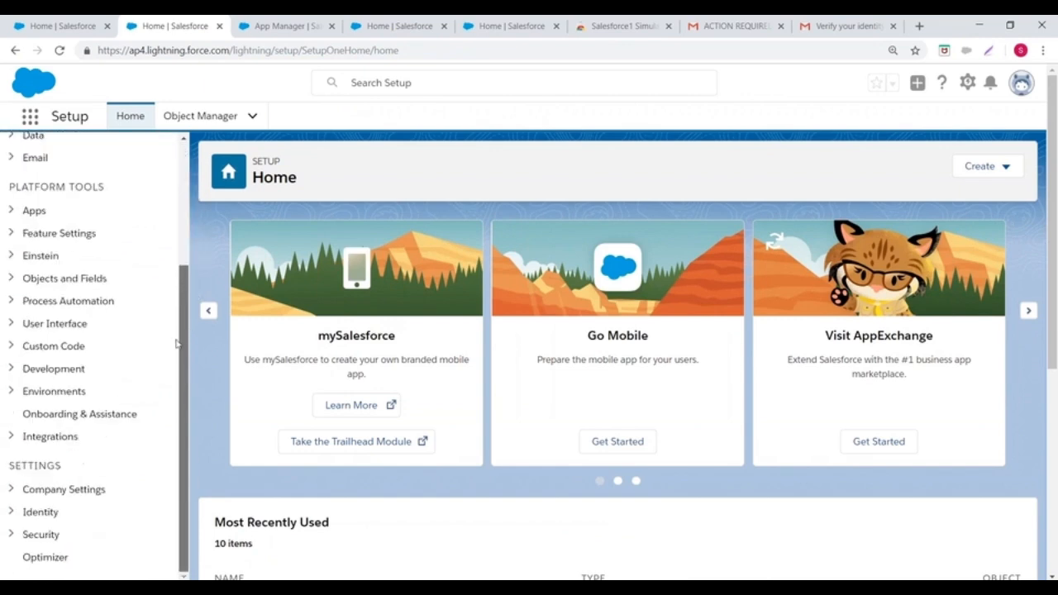
{"action": "left_click", "coordinate": [10, 211]}
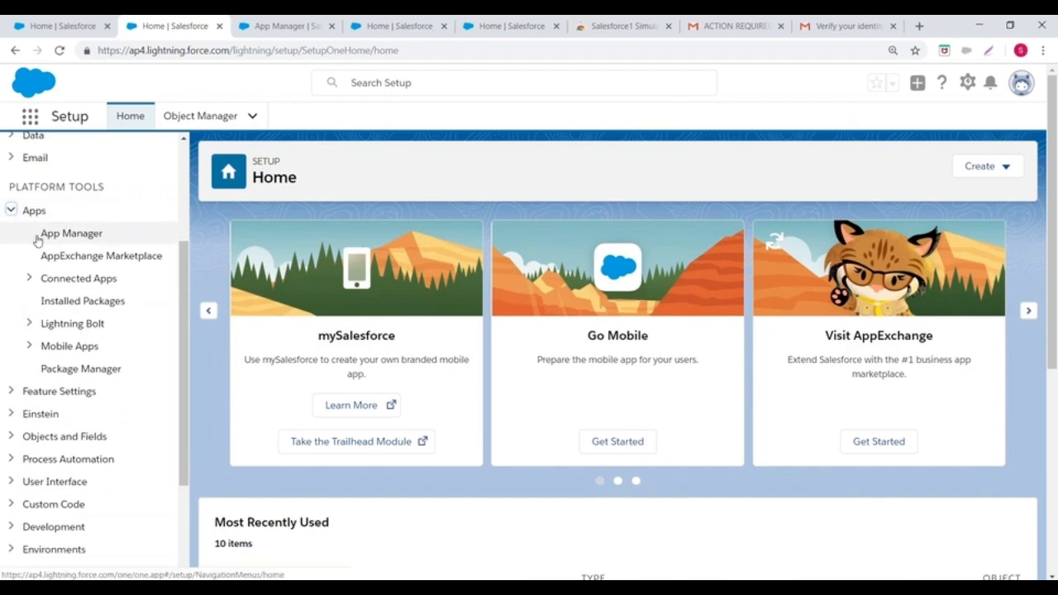
{"action": "left_click", "coordinate": [66, 240]}
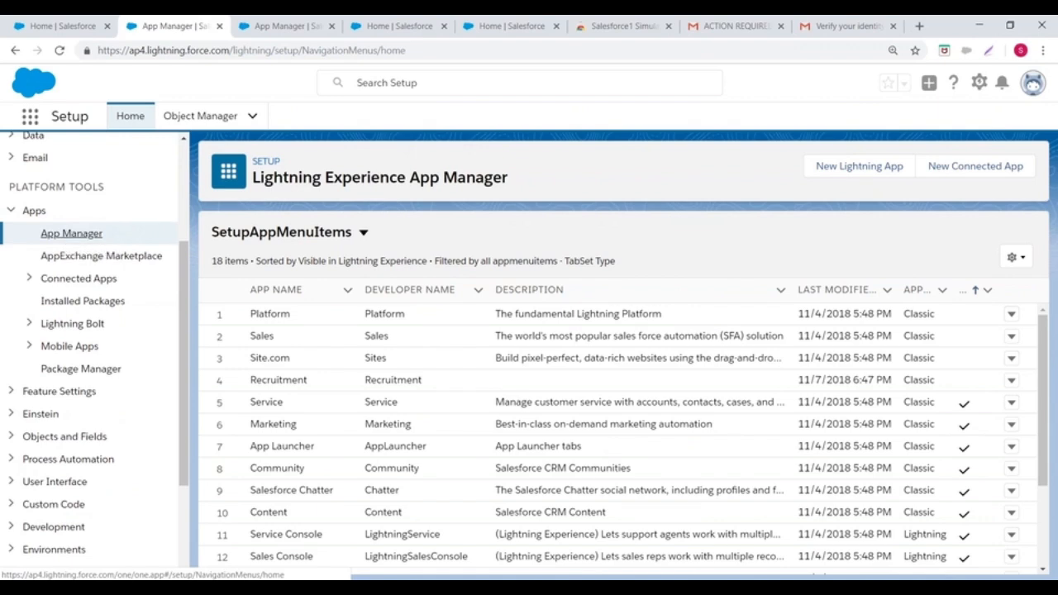
{"action": "scroll", "coordinate": [351, 322], "scroll_direction": "down", "scroll_amount": 1}
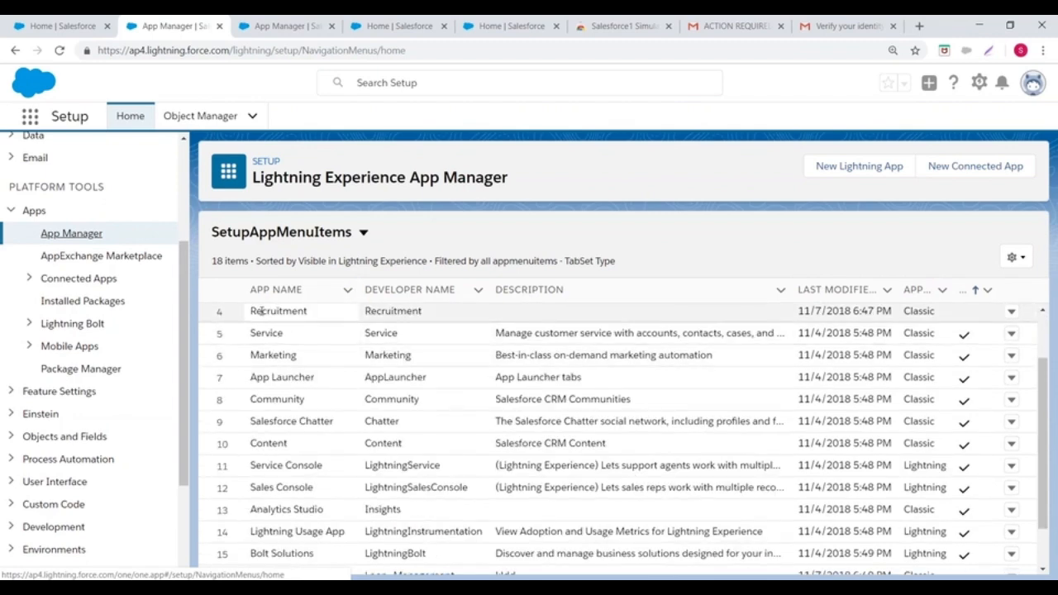
{"action": "scroll", "coordinate": [578, 322], "scroll_direction": "down", "scroll_amount": 1}
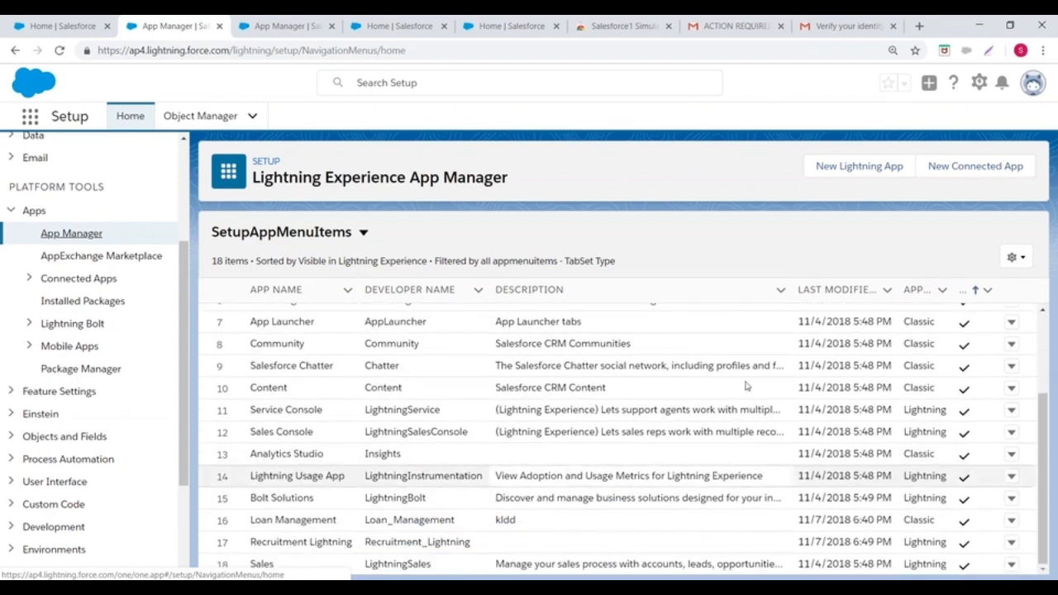
{"action": "scroll", "coordinate": [730, 463], "scroll_direction": "up", "scroll_amount": 3}
{"action": "scroll", "coordinate": [730, 463], "scroll_direction": "down", "scroll_amount": 1}
{"action": "scroll", "coordinate": [729, 463], "scroll_direction": "left", "scroll_amount": 3}
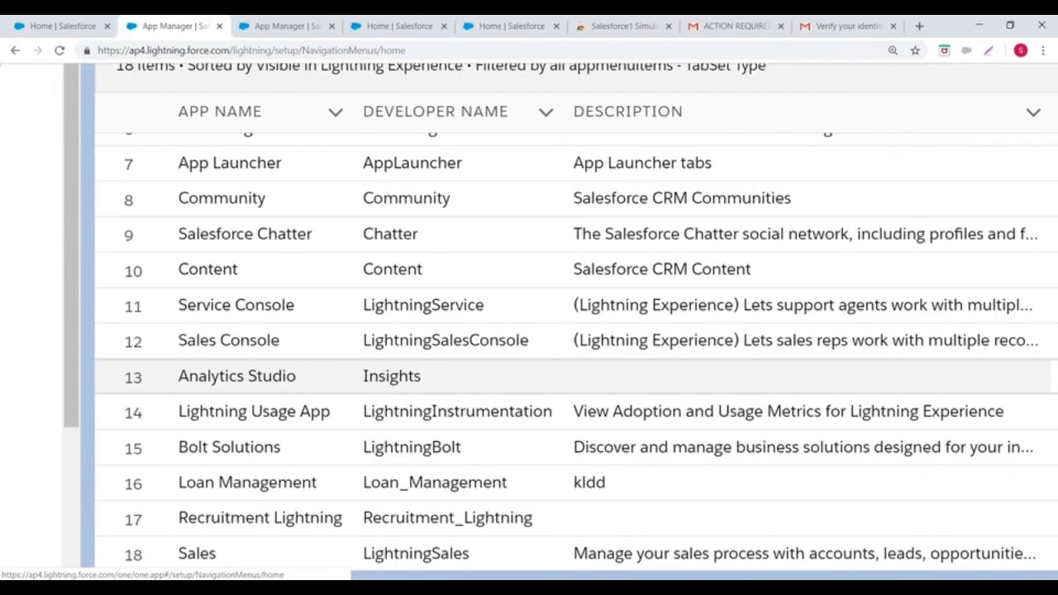
{"action": "scroll", "coordinate": [529, 322], "scroll_direction": "up", "scroll_amount": 2}
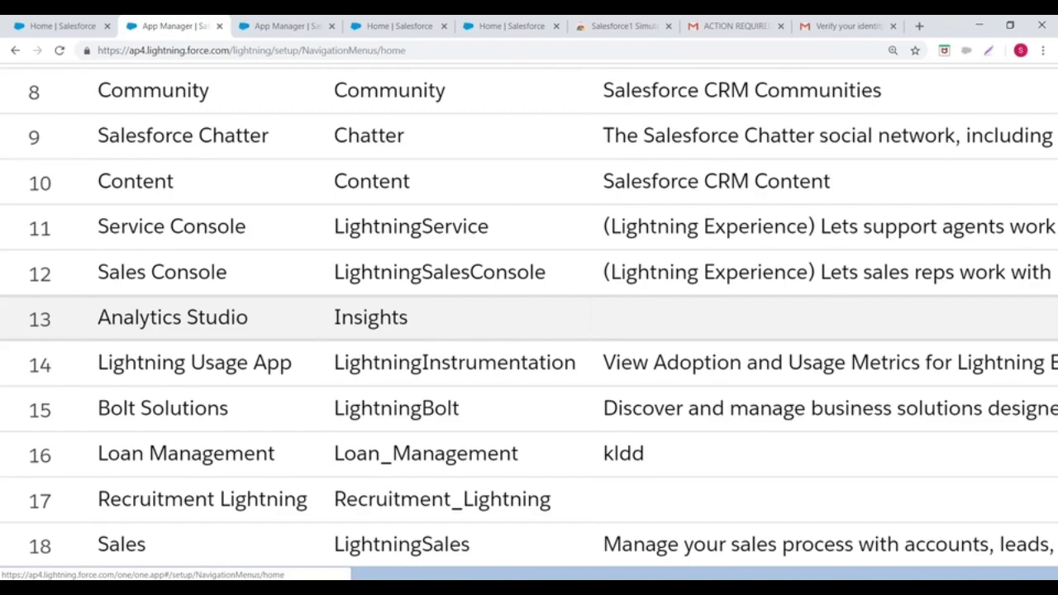
{"action": "scroll", "coordinate": [529, 323], "scroll_direction": "up", "scroll_amount": 2}
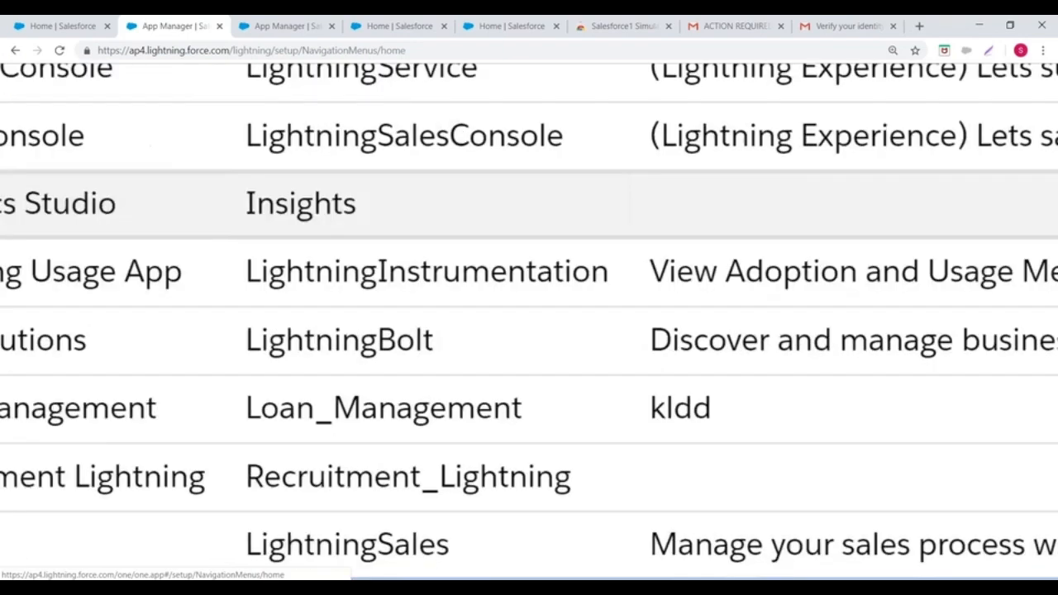
{"action": "scroll", "coordinate": [529, 323], "scroll_direction": "left", "scroll_amount": 2}
{"action": "scroll", "coordinate": [529, 322], "scroll_direction": "down", "scroll_amount": 2}
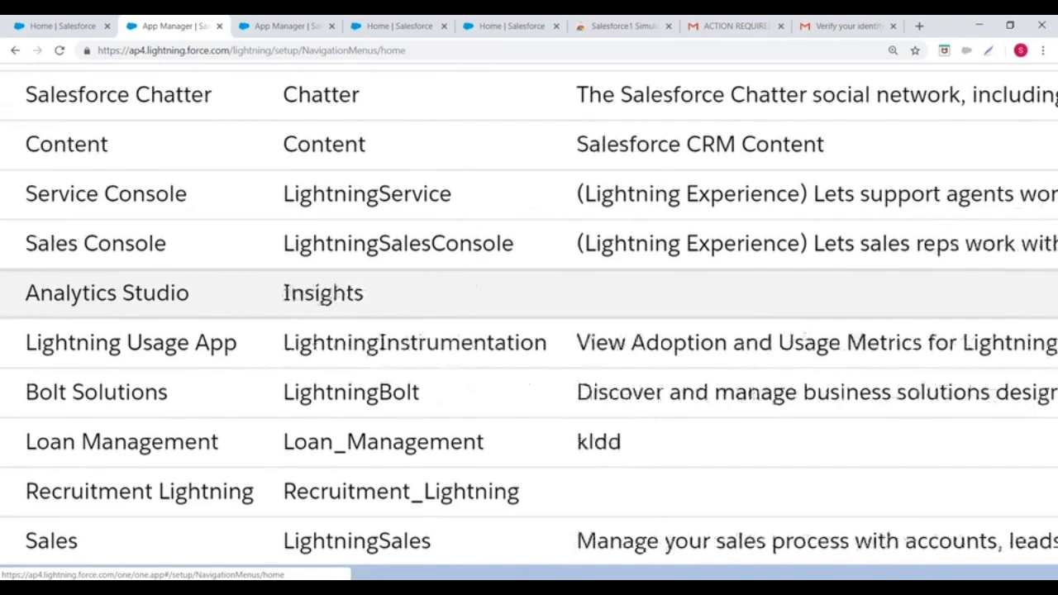
{"action": "scroll", "coordinate": [529, 322], "scroll_direction": "right", "scroll_amount": 5}
{"action": "scroll", "coordinate": [529, 322], "scroll_direction": "up", "scroll_amount": 2}
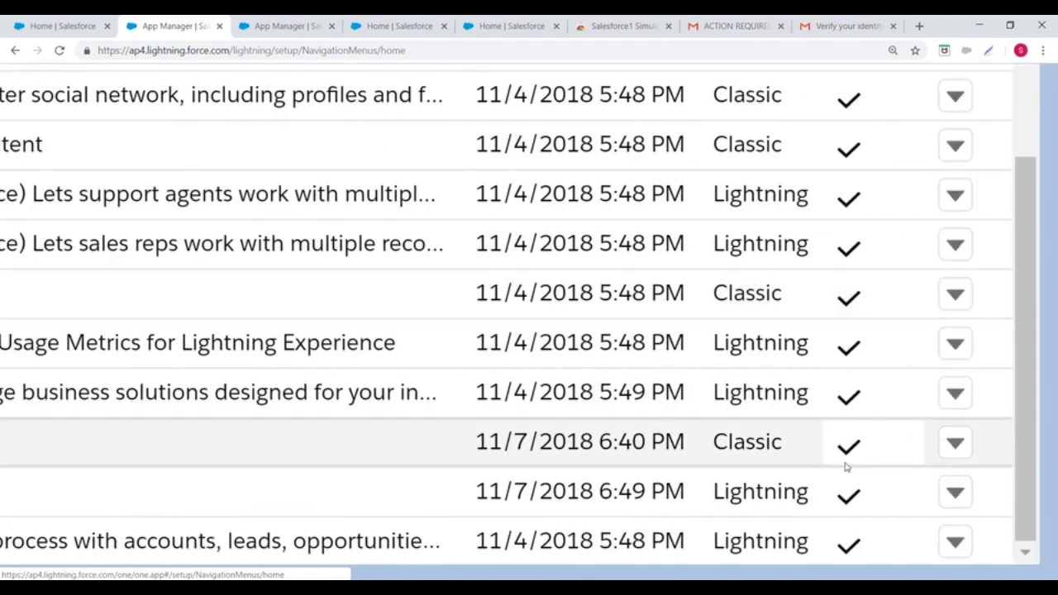
- Delete the Recruitment Lightning app and confirm the deletion
{"action": "left_click", "coordinate": [956, 492]}
{"action": "left_click", "coordinate": [853, 427]}
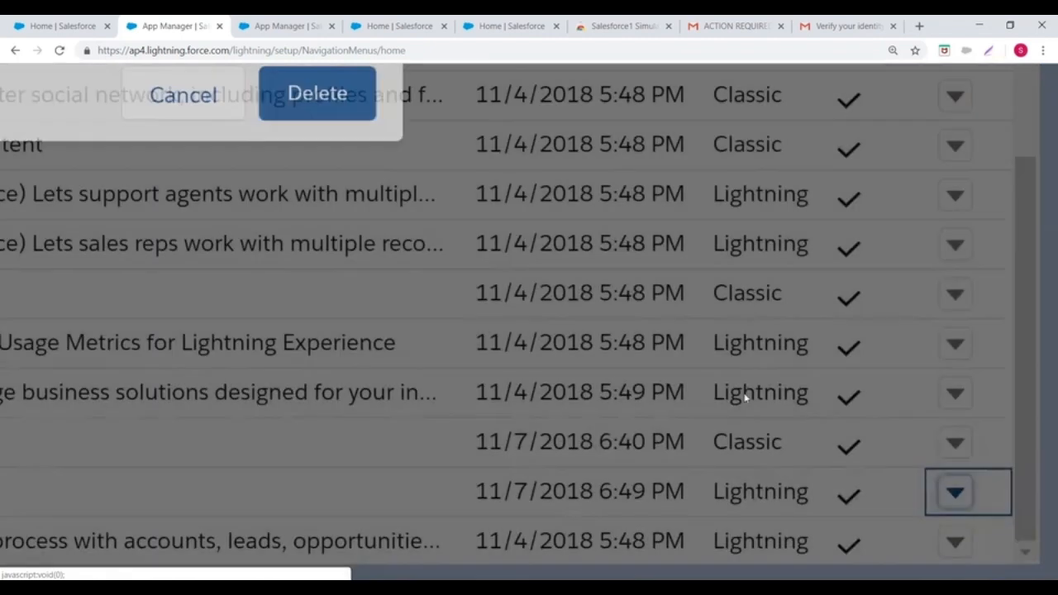
{"action": "left_click", "coordinate": [349, 97]}
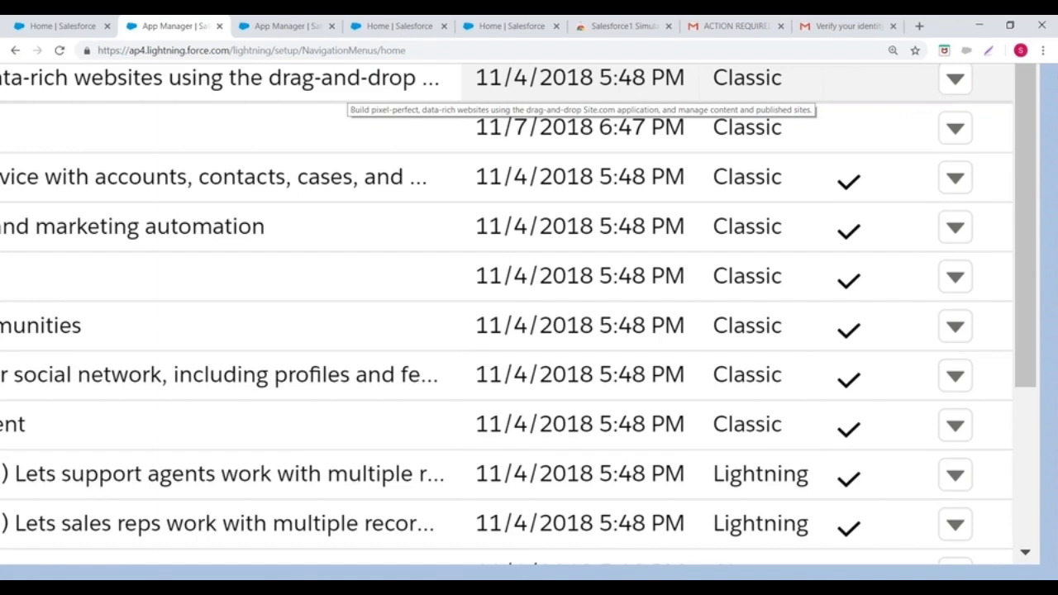
{"action": "key", "text": "ctrl+minus"}
{"action": "key", "text": "ctrl+minus"}
{"action": "key", "text": "ctrl+minus"}
{"action": "key", "text": "ctrl+minus"}
{"action": "key", "text": "ctrl+minus"}
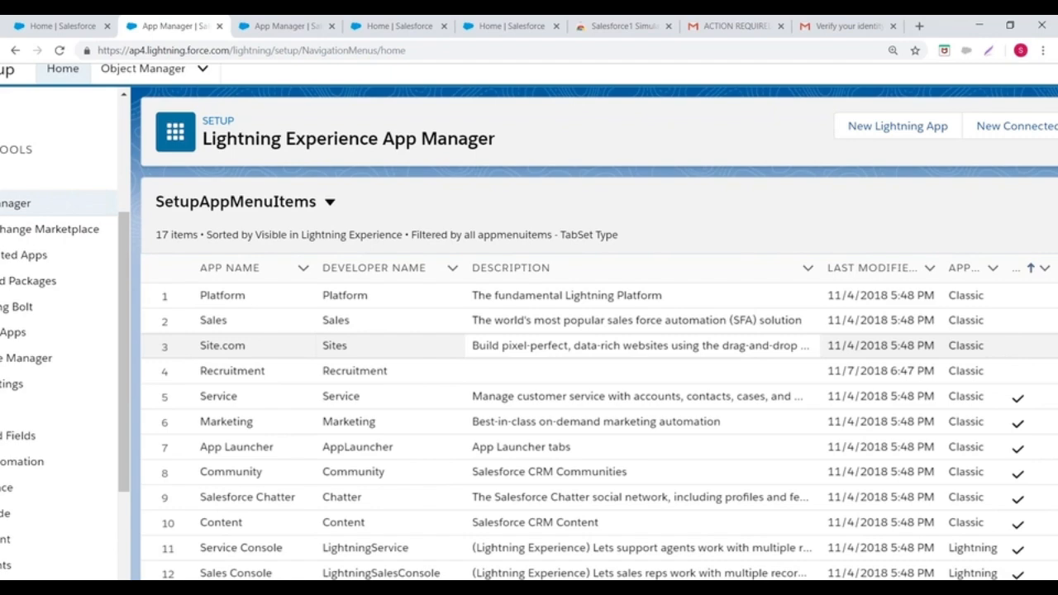
{"action": "scroll", "coordinate": [599, 430], "scroll_direction": "down", "scroll_amount": 2}
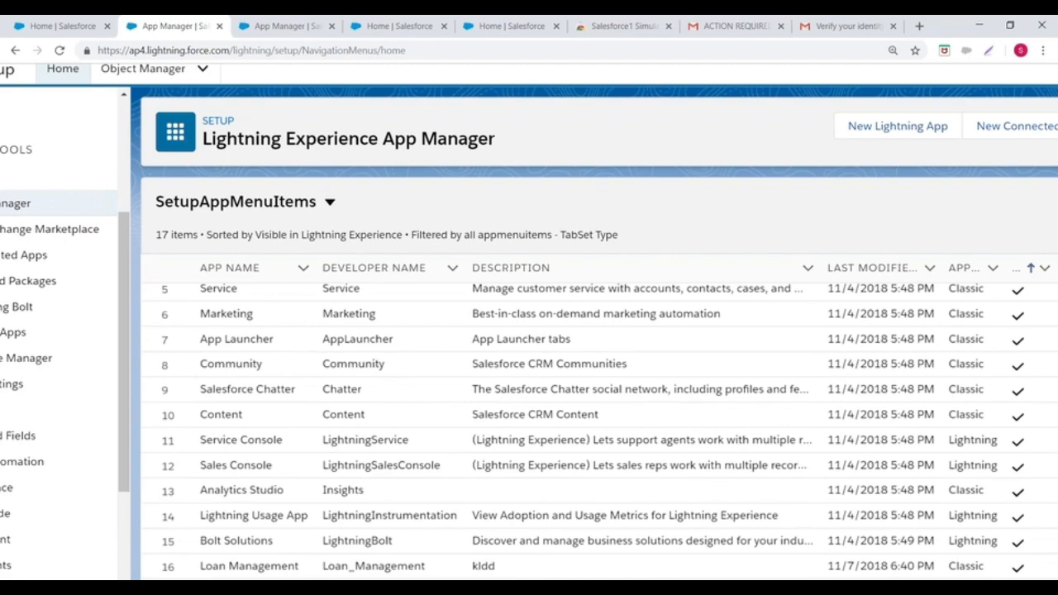
{"action": "scroll", "coordinate": [599, 430], "scroll_direction": "down", "scroll_amount": 1}
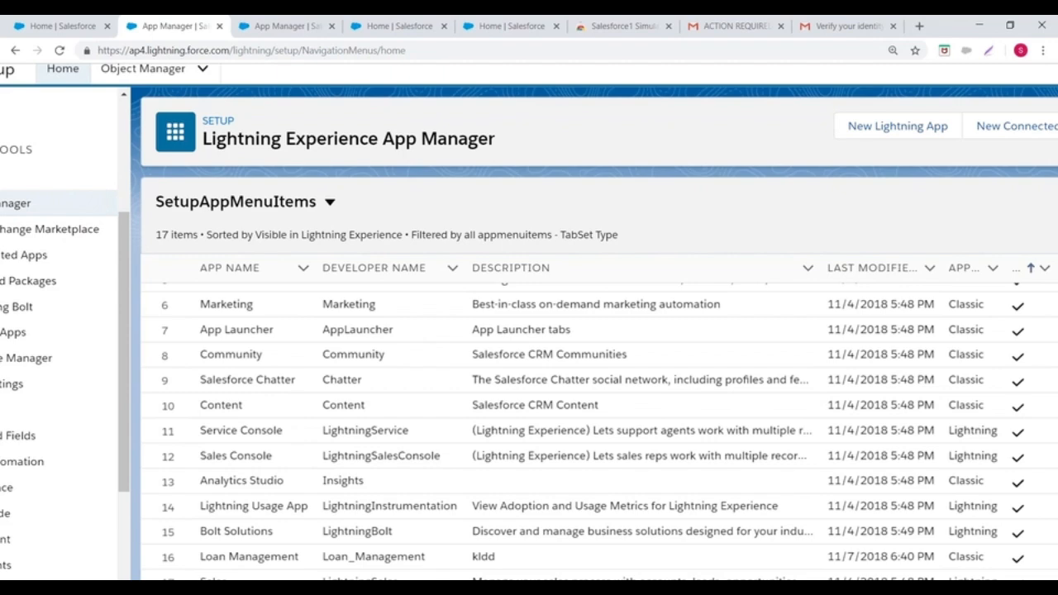
{"action": "scroll", "coordinate": [528, 330], "scroll_direction": "down", "scroll_amount": 1}
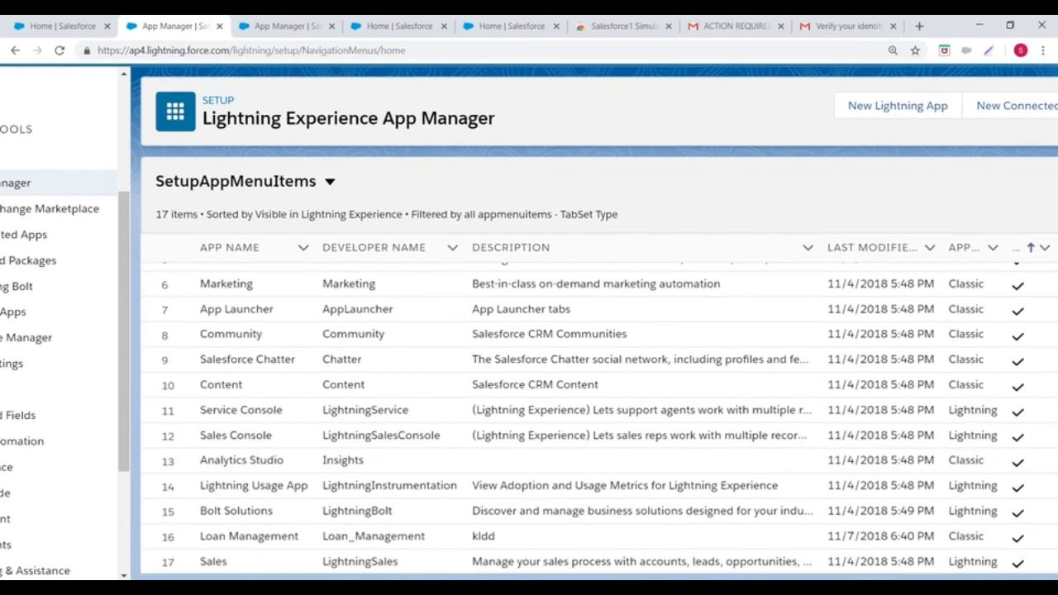
{"action": "scroll", "coordinate": [632, 542], "scroll_direction": "up", "scroll_amount": 3}
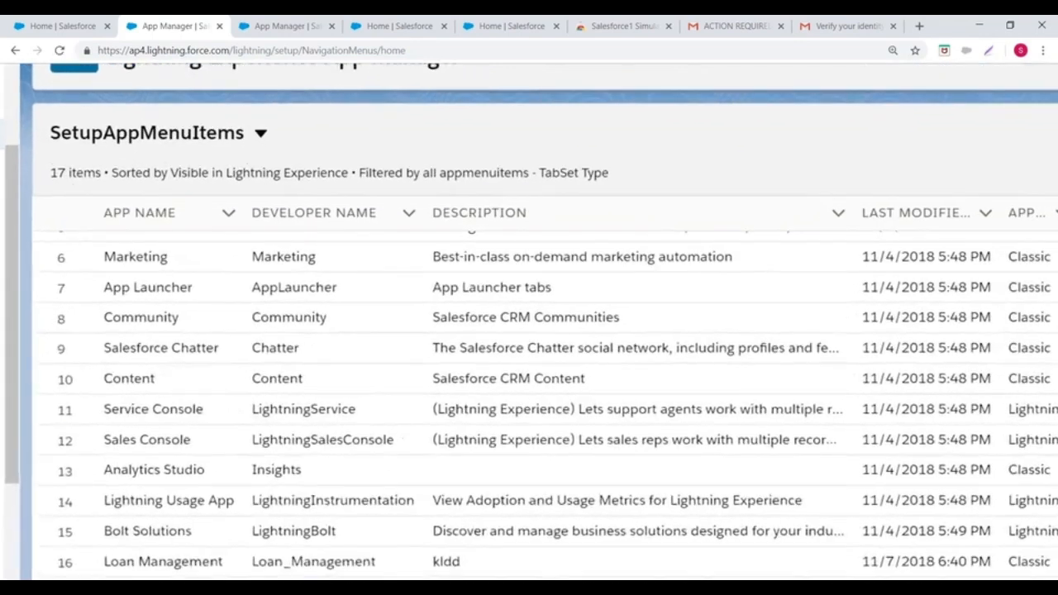
{"action": "scroll", "coordinate": [756, 486], "scroll_direction": "down", "scroll_amount": 2}
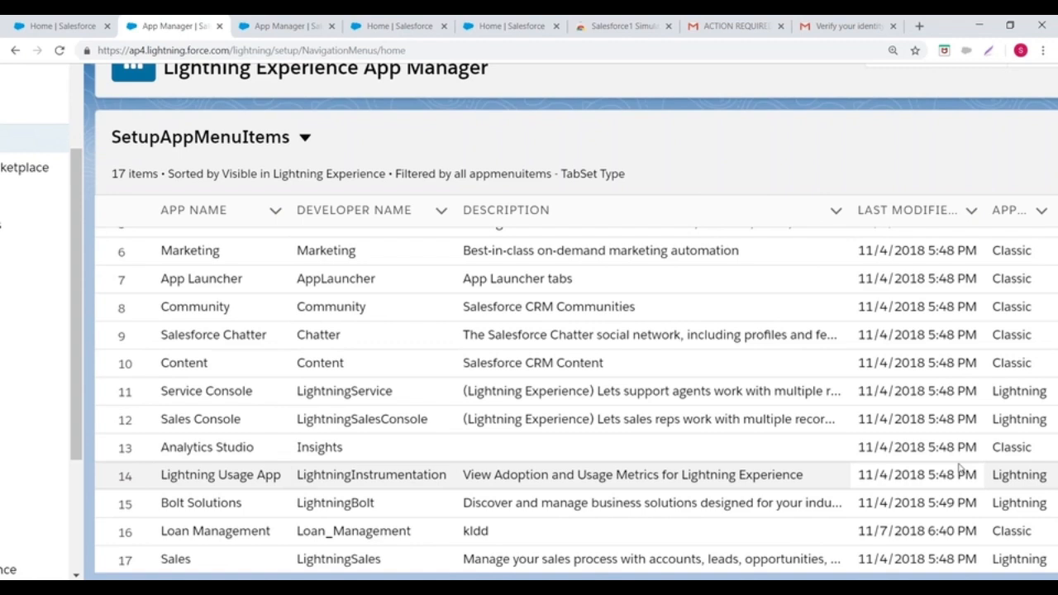
- Close the two App Manager tabs and the two leftover Salesforce home tabs
{"action": "left_click", "coordinate": [219, 25]}
{"action": "left_click", "coordinate": [219, 25]}
{"action": "left_click", "coordinate": [218, 25]}
{"action": "left_click", "coordinate": [219, 26]}
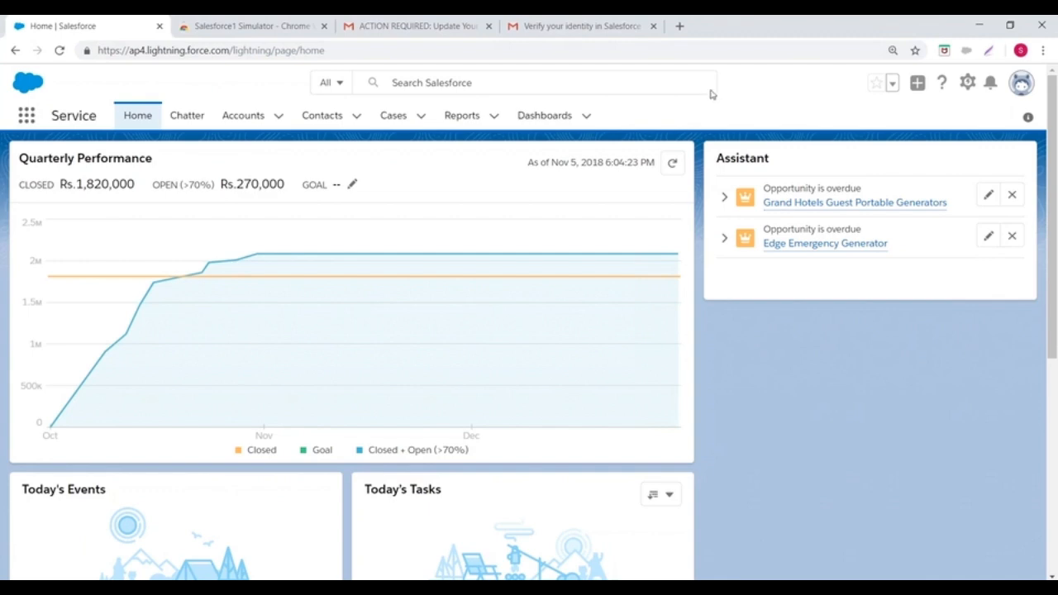
- Switch to the Gmail 'ACTION REQUIRED: Update Your Network Settings by December 1' email and skim it
{"action": "left_click", "coordinate": [479, 31]}
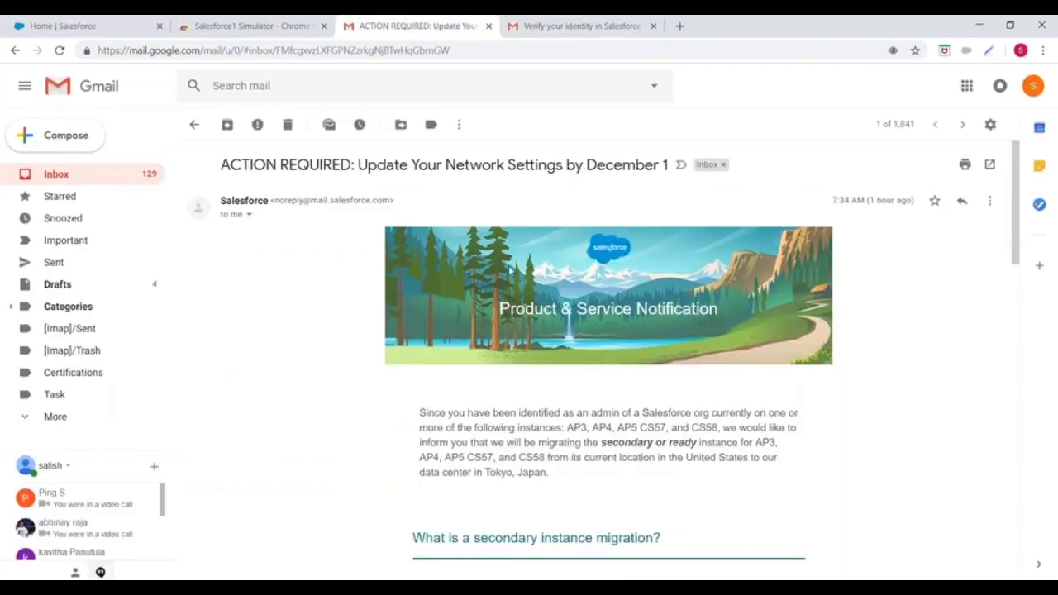
{"action": "scroll", "coordinate": [610, 391], "scroll_direction": "down", "scroll_amount": 2}
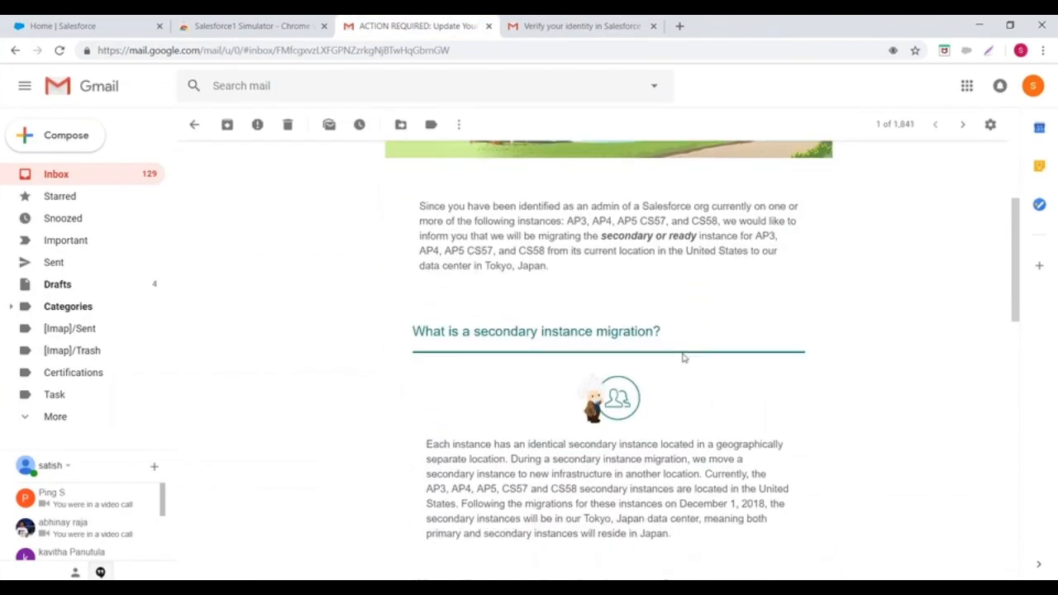
{"action": "scroll", "coordinate": [683, 356], "scroll_direction": "up", "scroll_amount": 3}
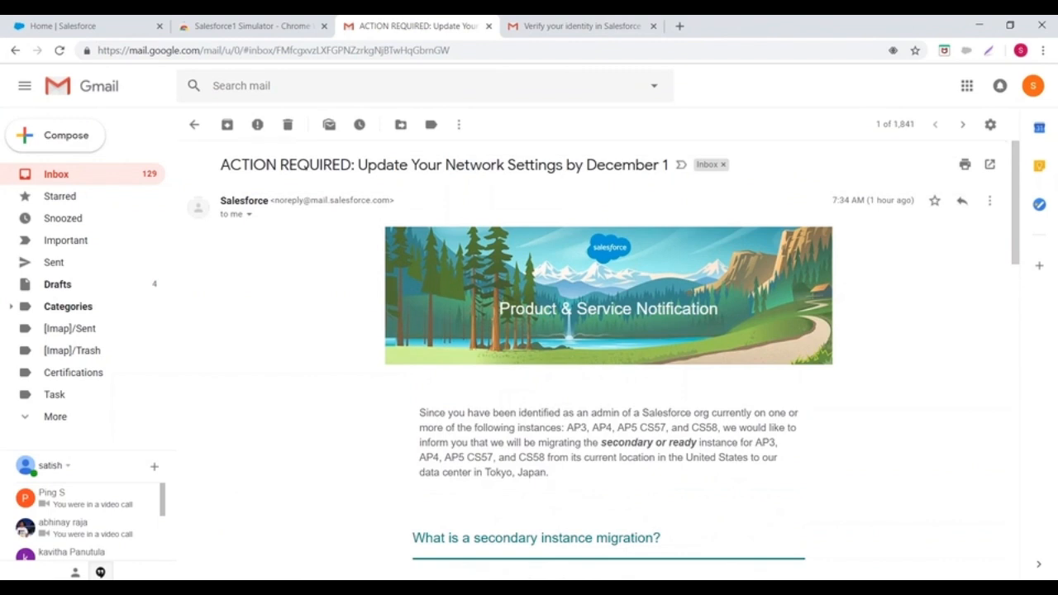